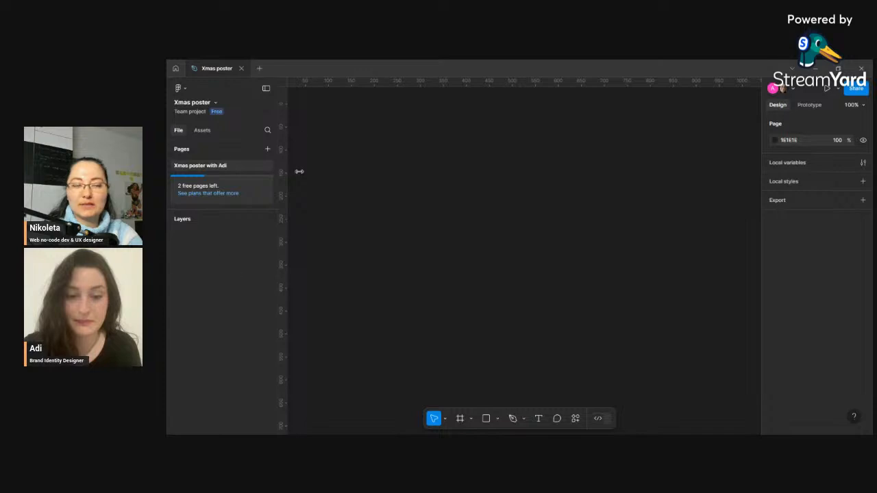
double_click(240, 165)
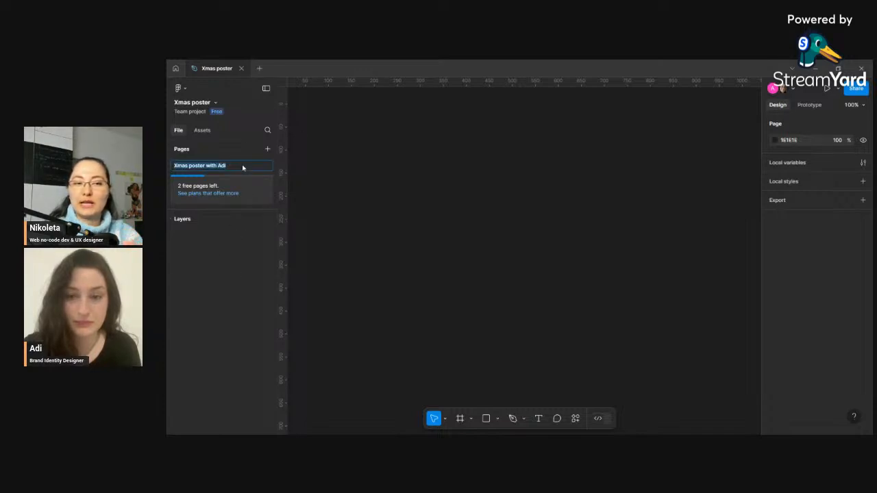
left_click(366, 169)
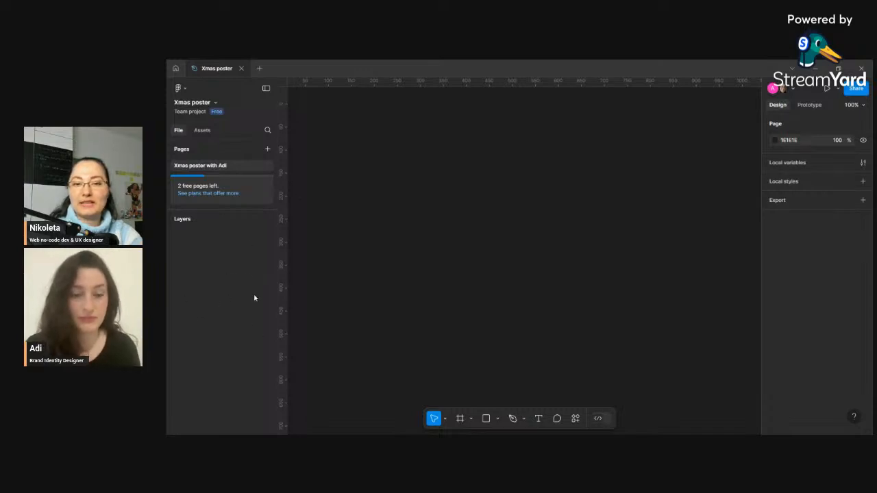
key("ctrl+f")
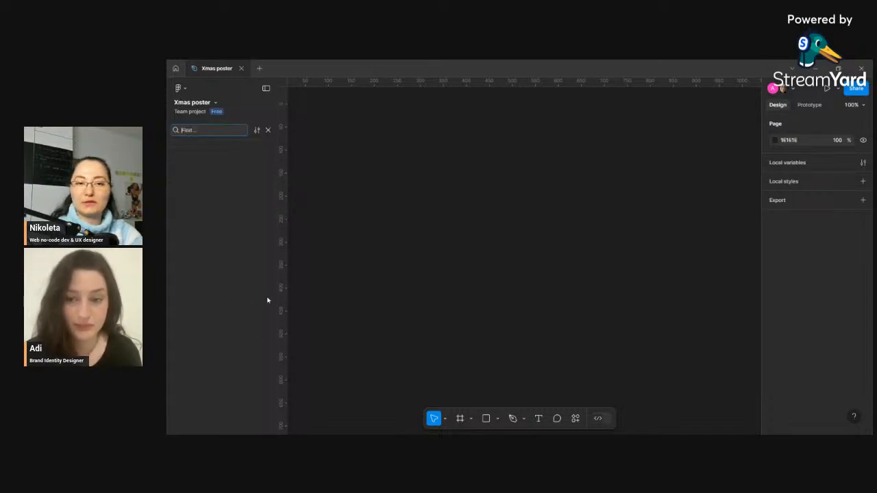
left_click(268, 130)
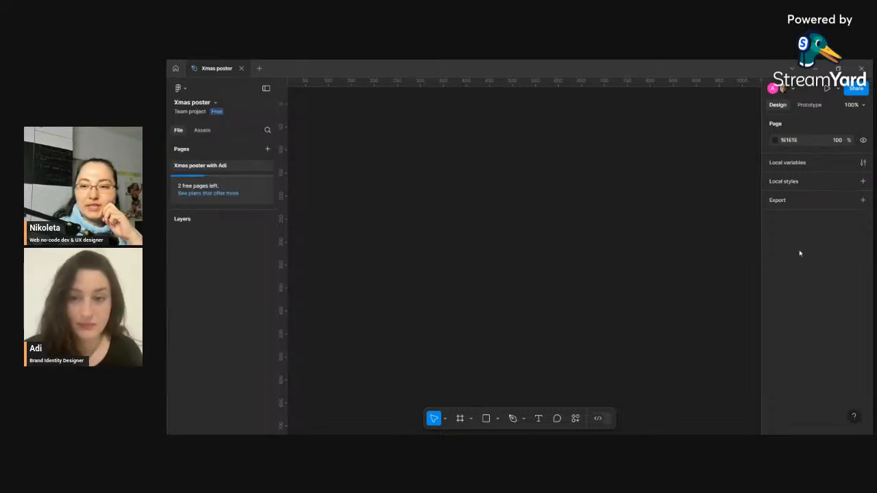
- Draw a frame about 218 × 258 on the empty canvas
key("f")
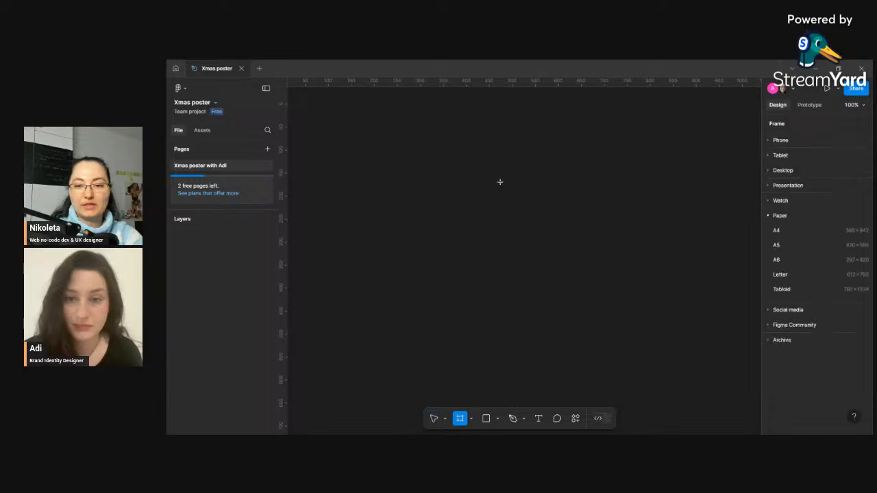
left_click_drag(500, 181, 602, 301)
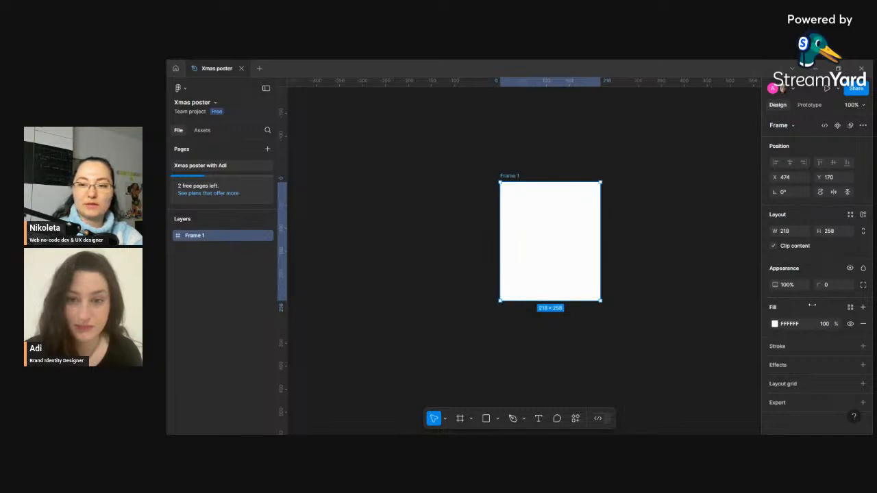
- Browse the list of frame size presets without choosing one
left_click(794, 127)
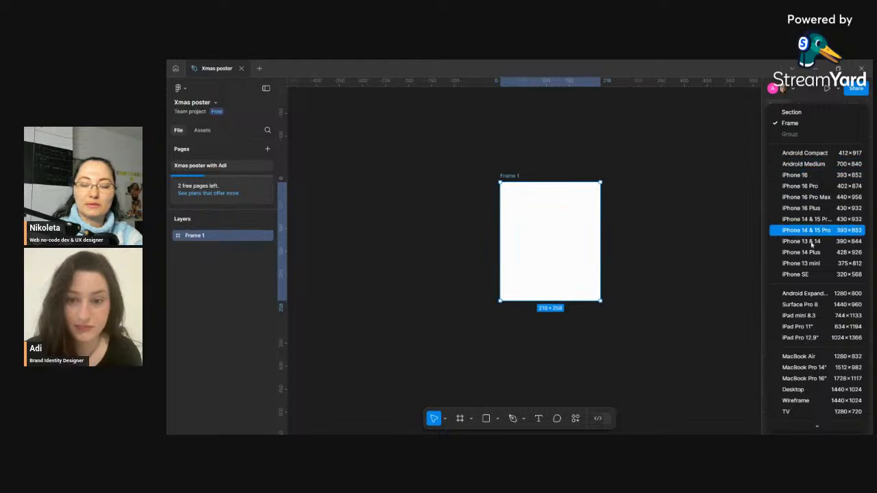
scroll(816, 240, "down", 4)
scroll(822, 227, "up", 4)
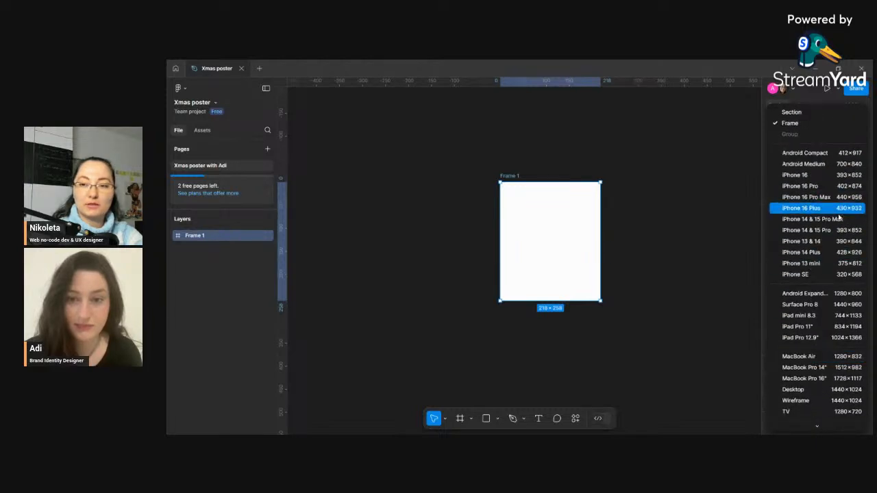
scroll(823, 227, "down", 2)
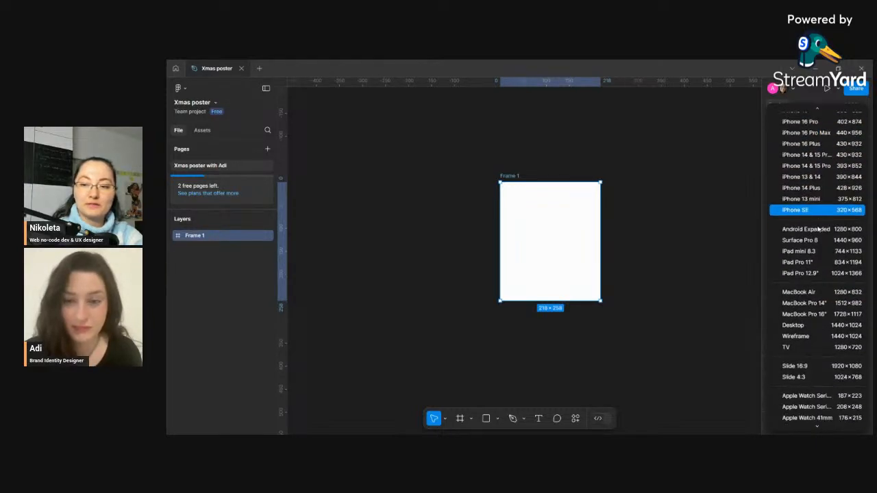
scroll(819, 231, "down", 2)
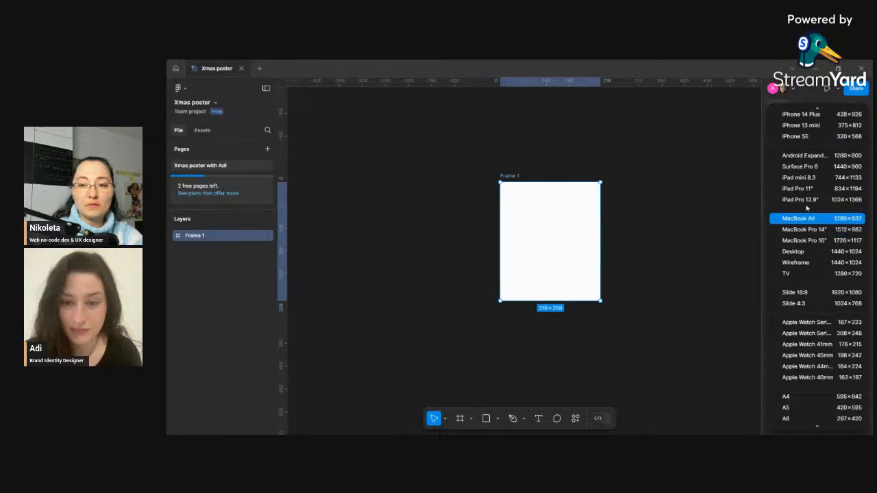
scroll(815, 219, "down", 1)
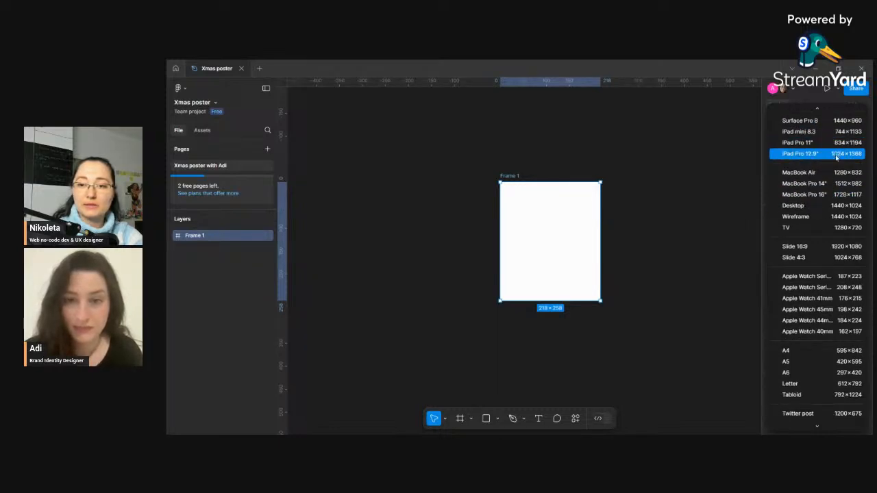
scroll(836, 157, "up", 1)
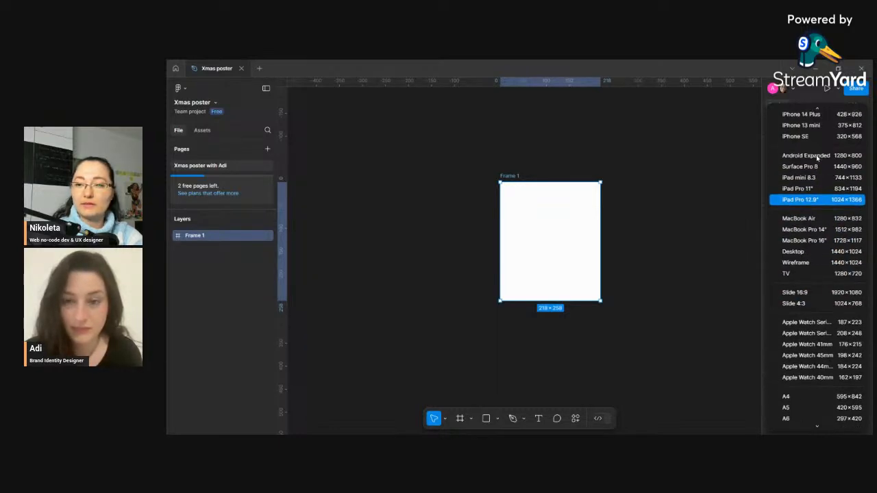
scroll(857, 226, "down", 1)
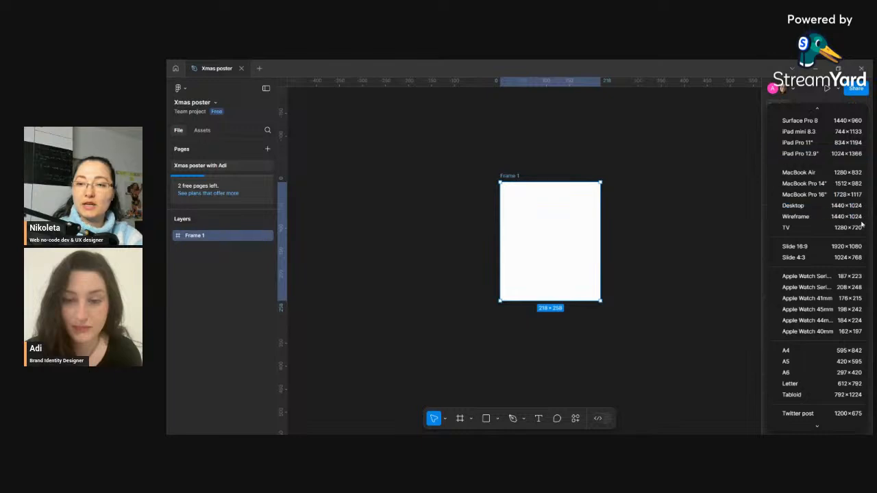
scroll(824, 199, "down", 1)
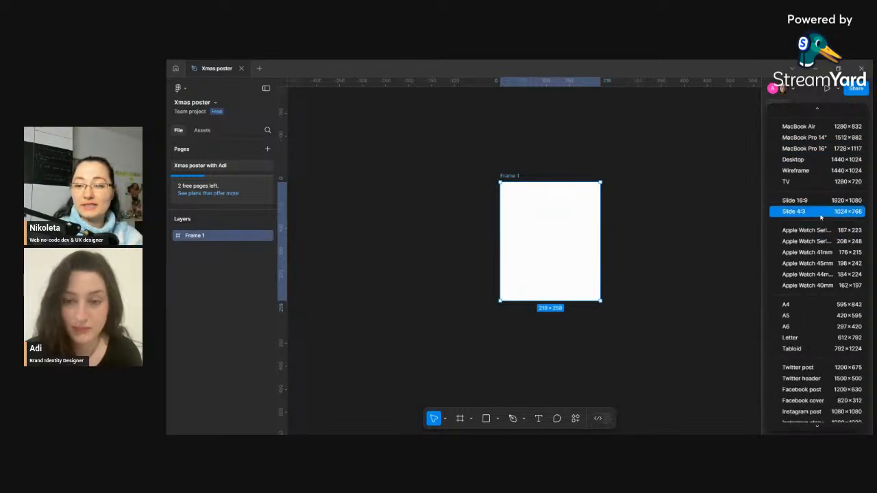
scroll(821, 218, "down", 1)
scroll(824, 216, "up", 1)
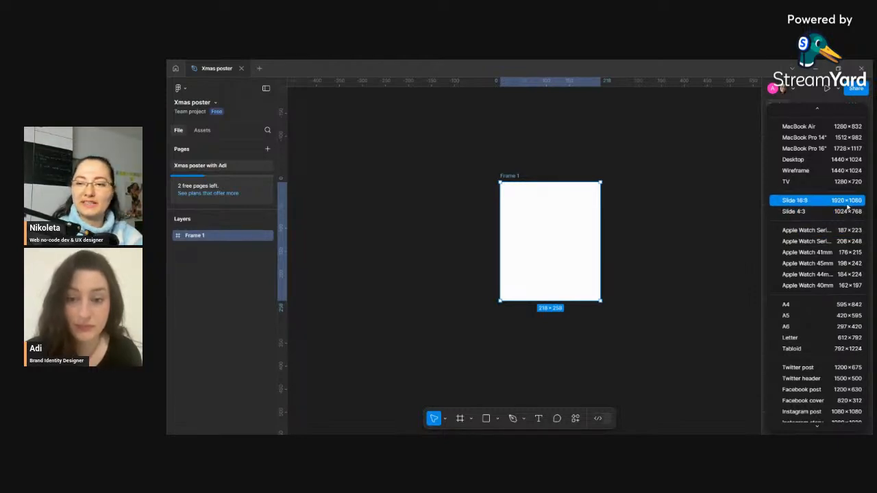
scroll(841, 224, "down", 1)
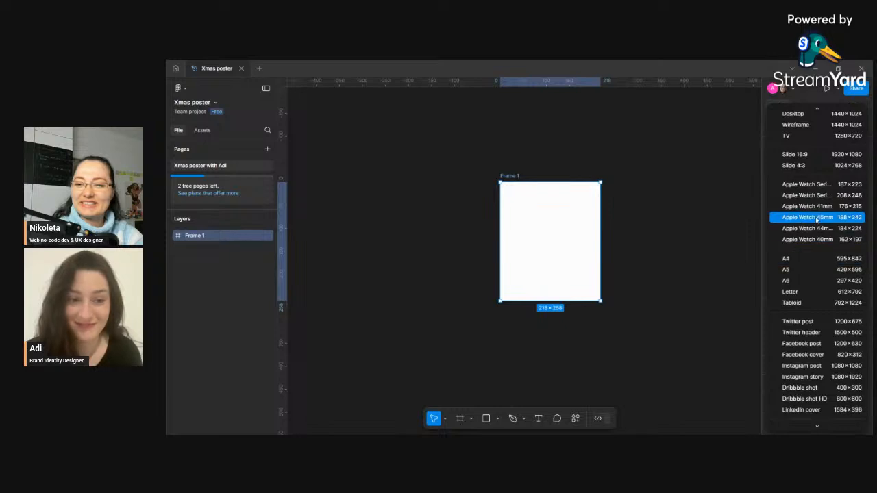
scroll(799, 229, "down", 1)
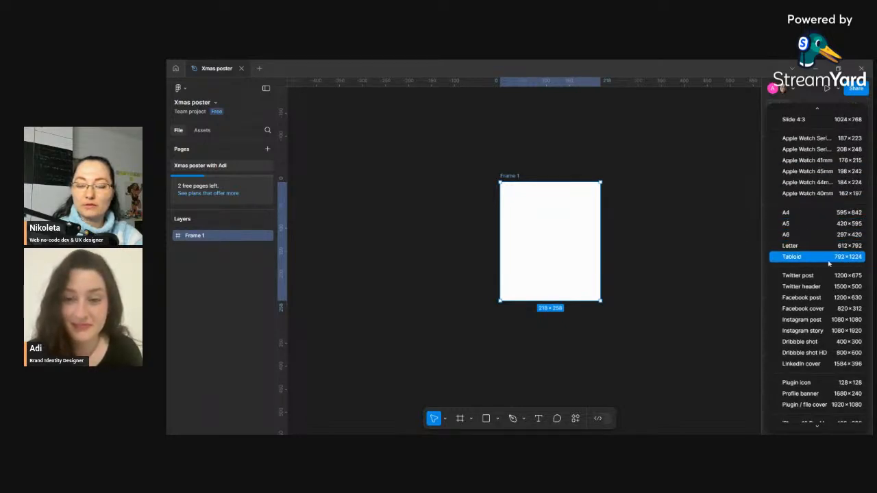
scroll(834, 245, "down", 1)
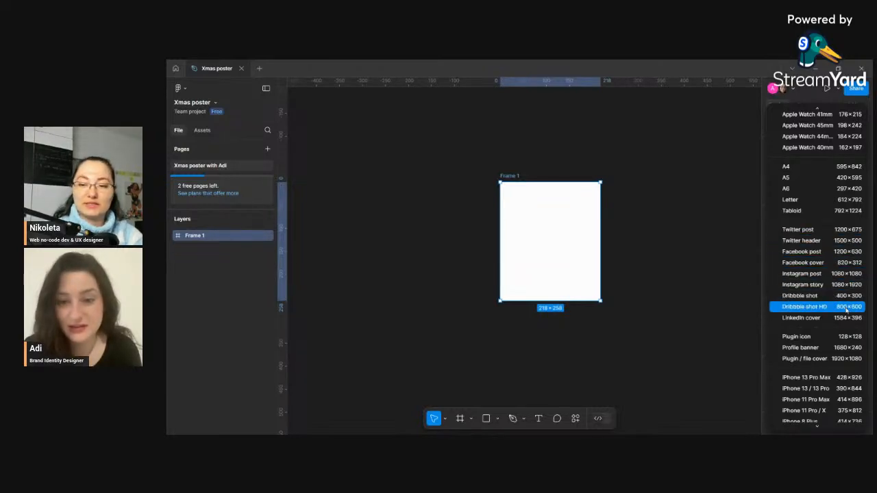
scroll(833, 298, "down", 2)
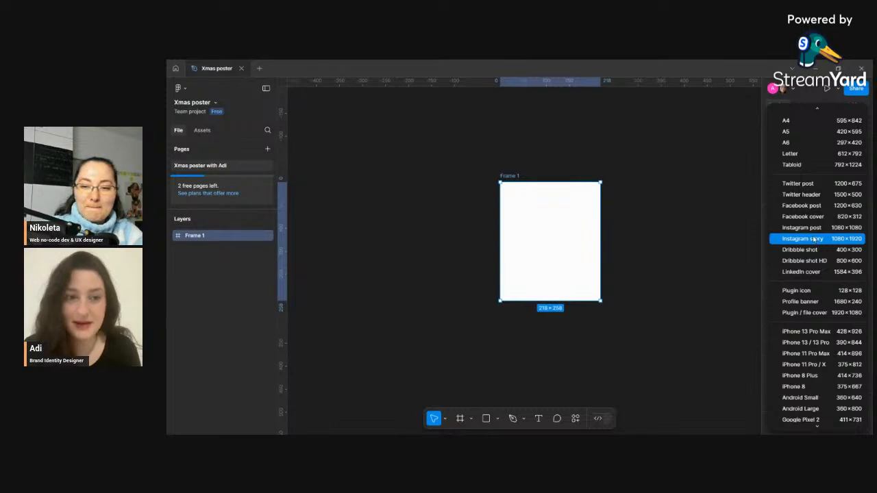
scroll(832, 257, "down", 2)
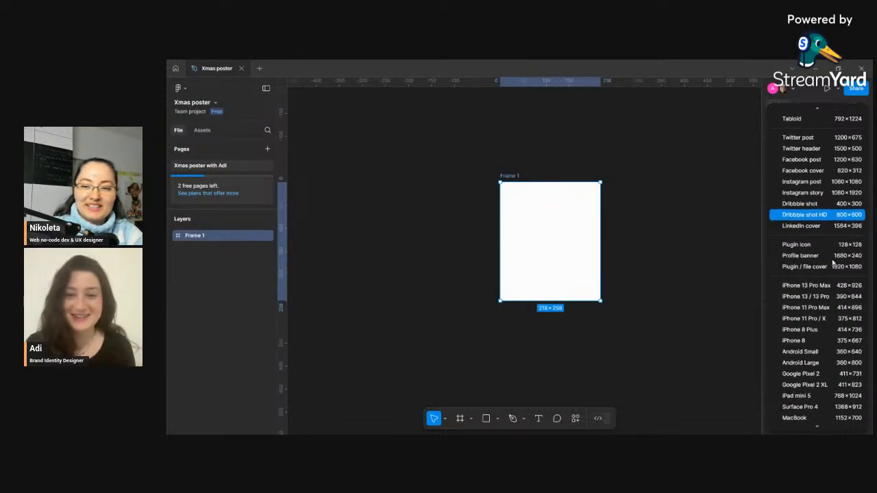
scroll(841, 312, "down", 2)
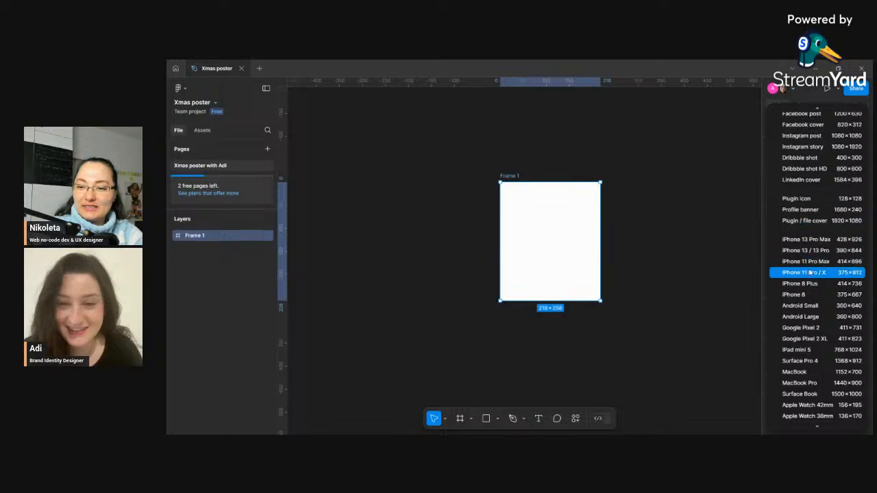
scroll(826, 252, "down", 1)
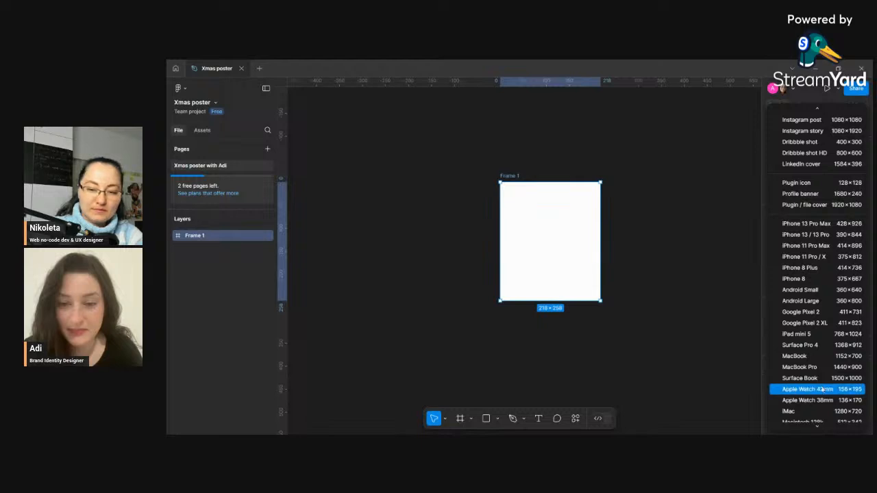
scroll(823, 377, "up", 10)
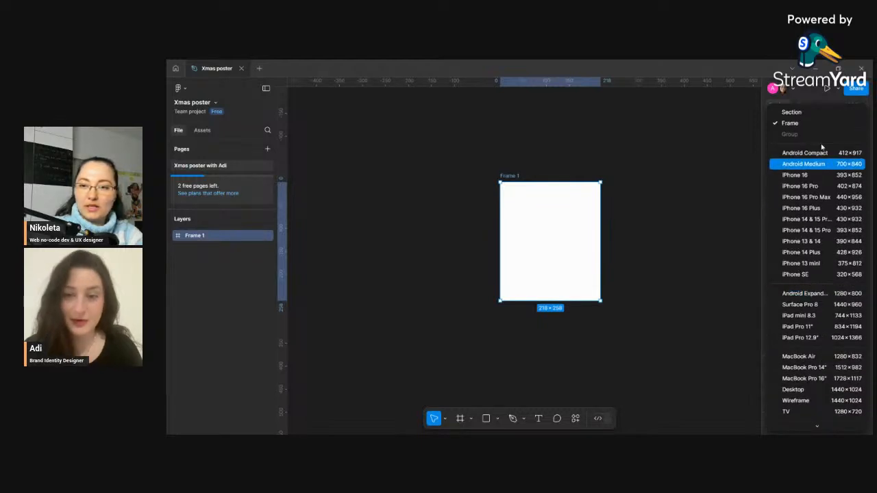
left_click(748, 210)
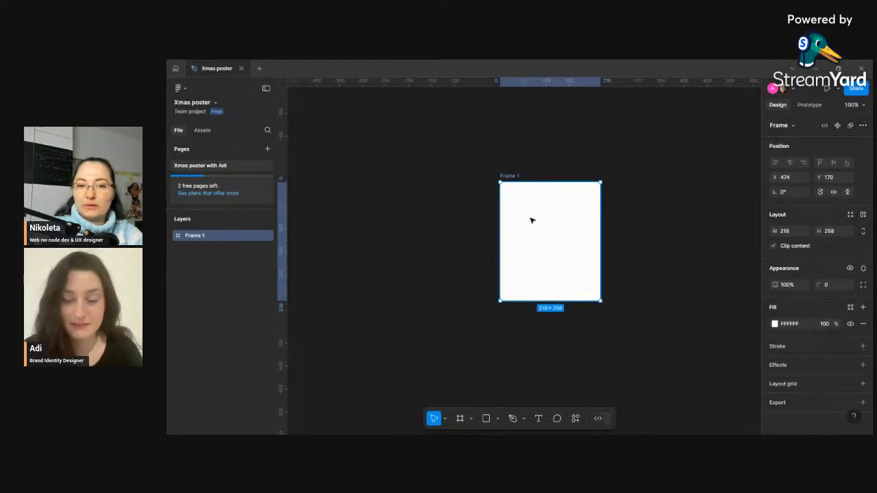
- Resize the frame to the A4 preset, 595 × 842
left_click(782, 126)
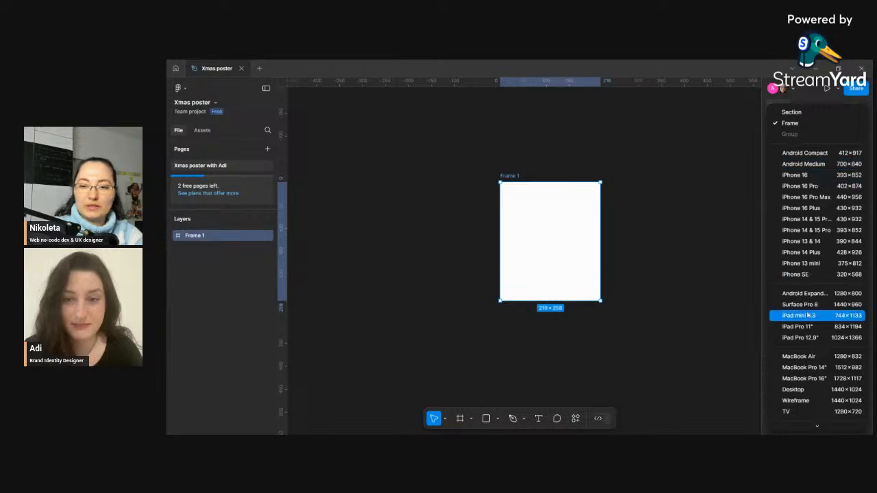
scroll(799, 220, "down", 5)
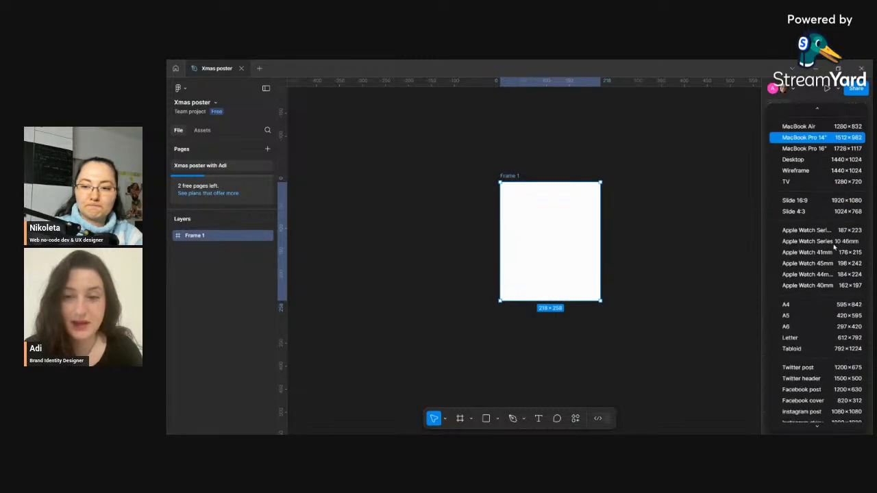
left_click(788, 305)
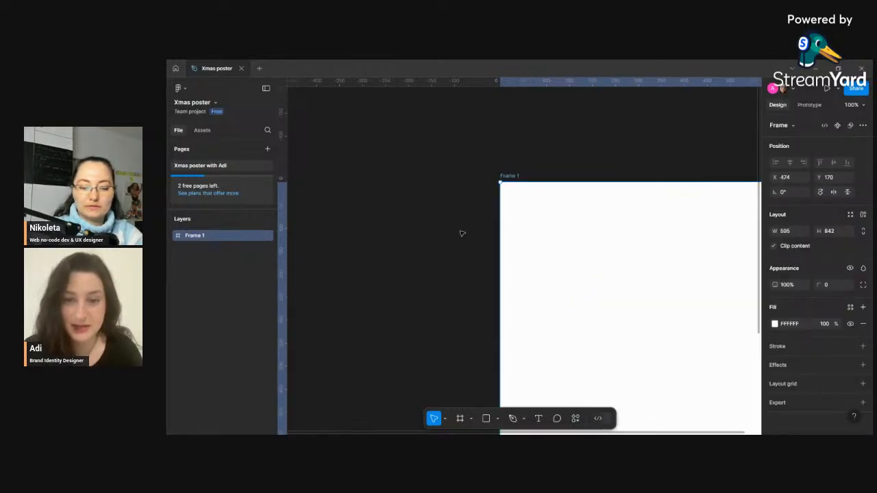
- Rename the frame as Xmas- followed by the host's first name
scroll(461, 233, "down", 1)
scroll(460, 233, "down", 5)
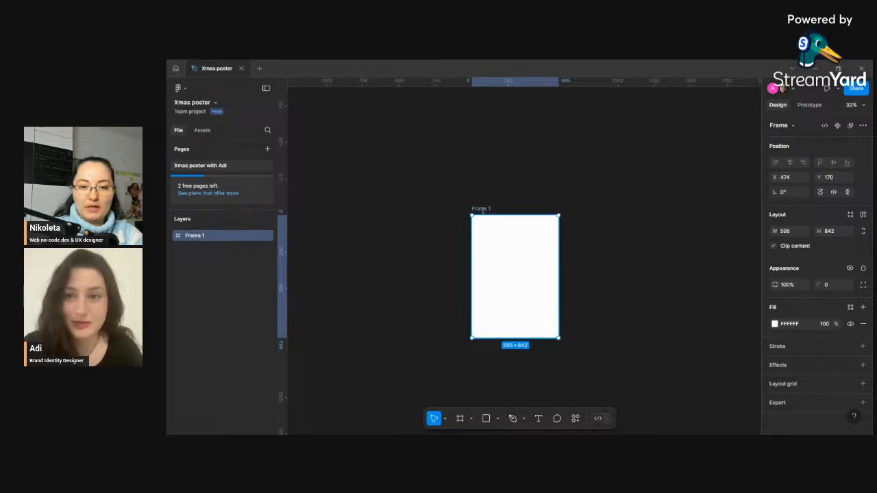
type("X")
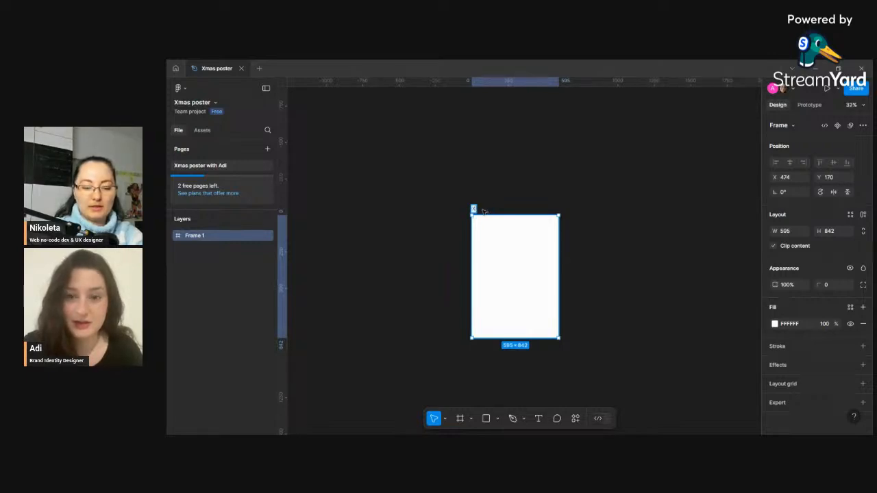
type("mas pNikol")
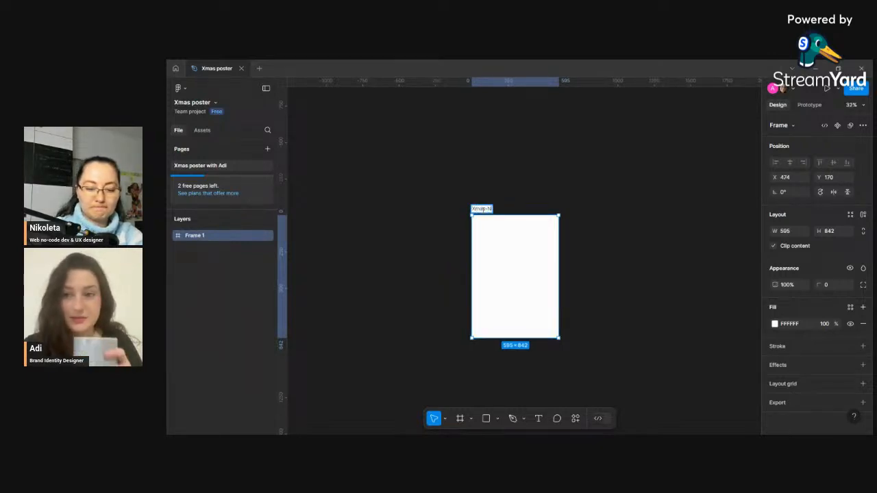
key("BackSpace")
key("BackSpace")
key("BackSpace")
type("k")
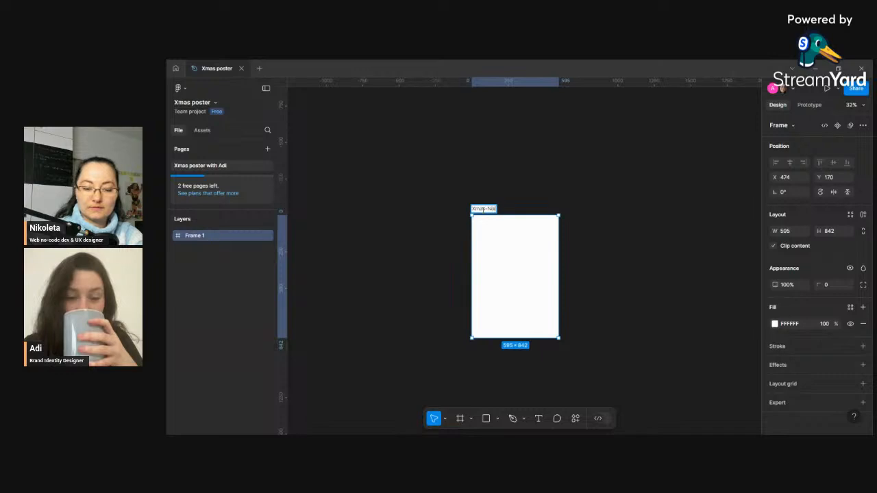
type("i")
key("BackSpace")
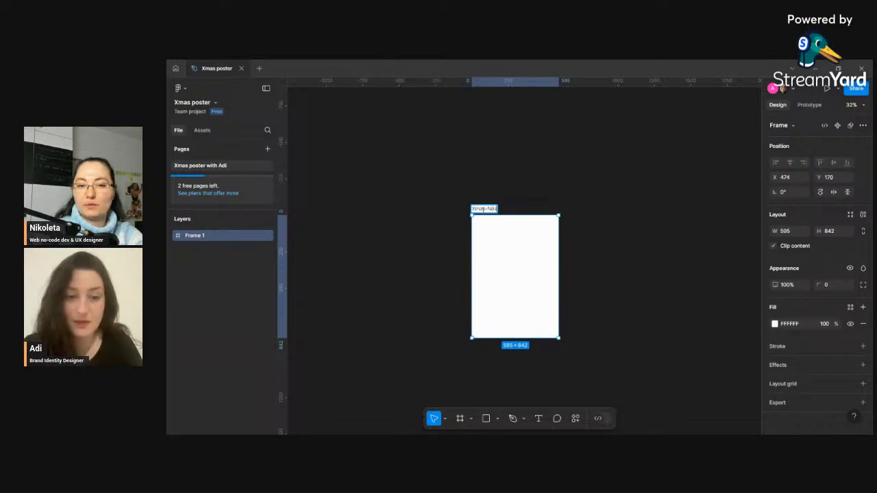
- Duplicate the poster frame, placing the copy to the left of the original
left_click(615, 222)
left_click(522, 261)
left_click_drag(521, 262, 413, 246)
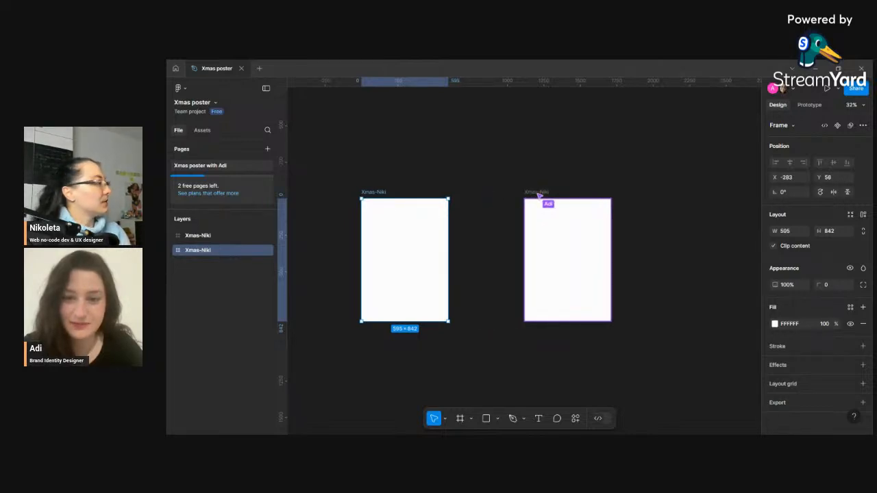
left_click(656, 271)
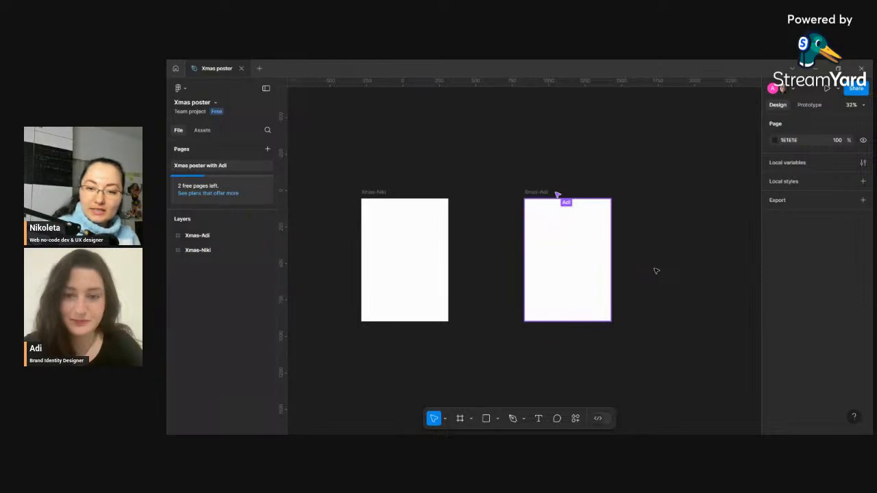
- Type short test messages in cursor chat on the canvas, deleting them again
key("slash")
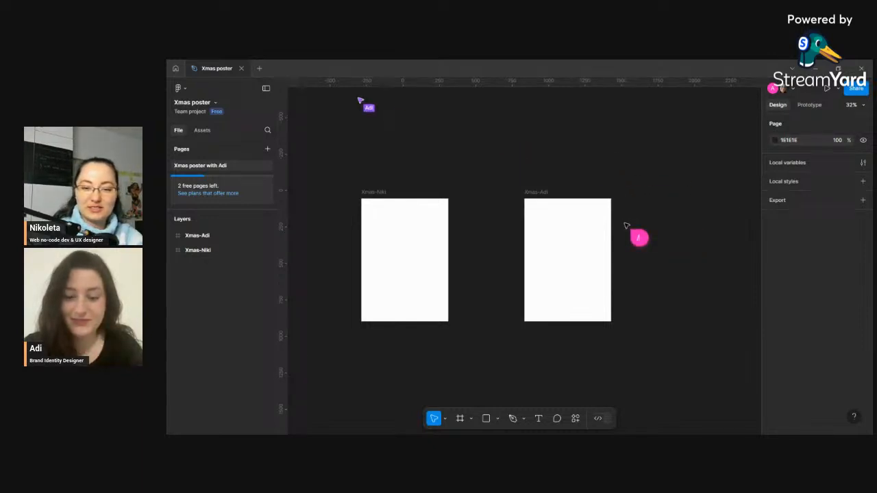
type("/fksdfksf")
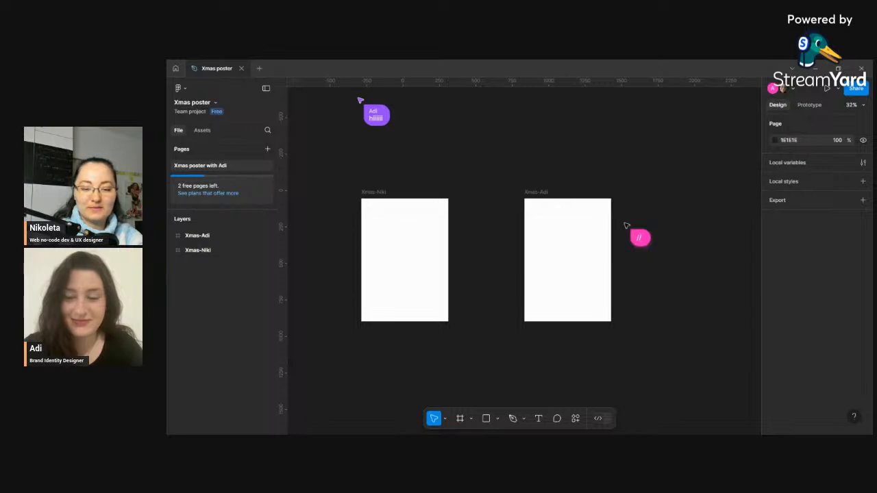
key("BackSpace")
key("BackSpace")
key("BackSpace")
key("BackSpace")
key("BackSpace")
key("BackSpace")
key("BackSpace")
key("BackSpace")
key("BackSpace")
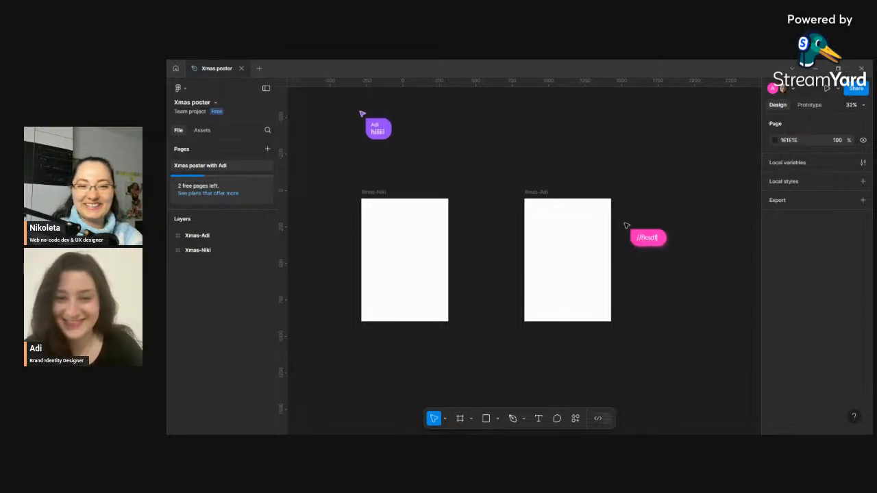
key("BackSpace")
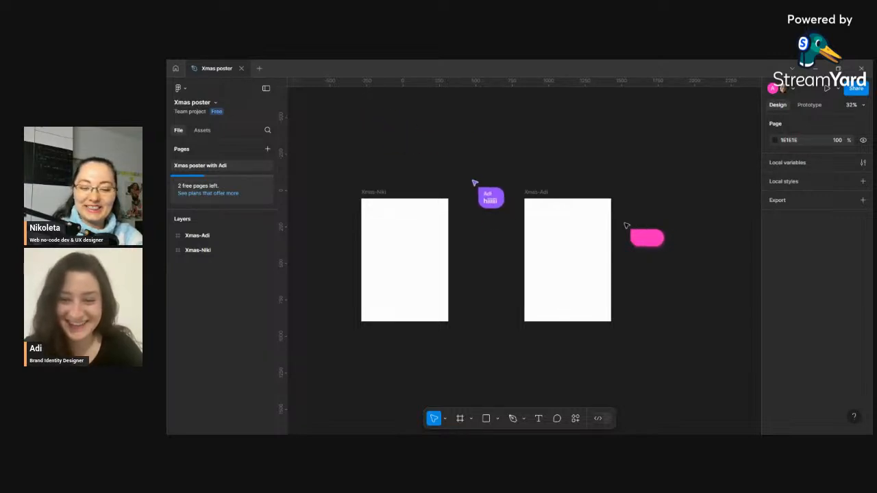
type("id")
key("BackSpace")
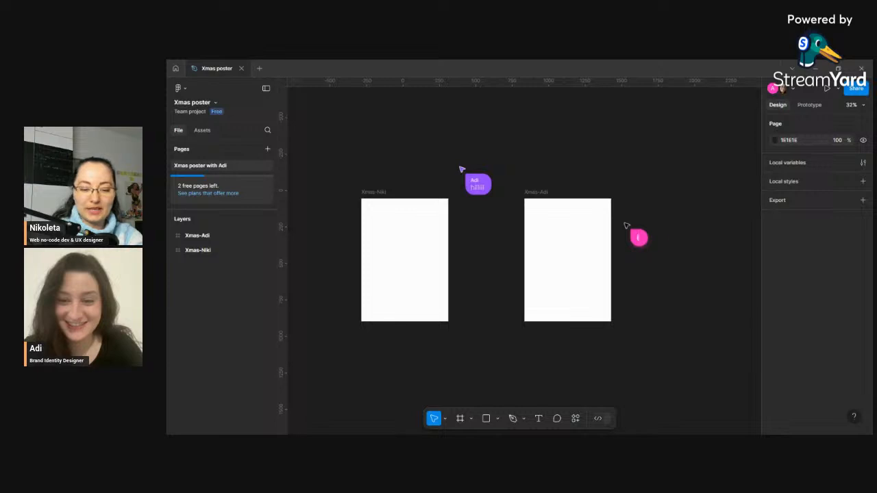
key("BackSpace")
type("you can")
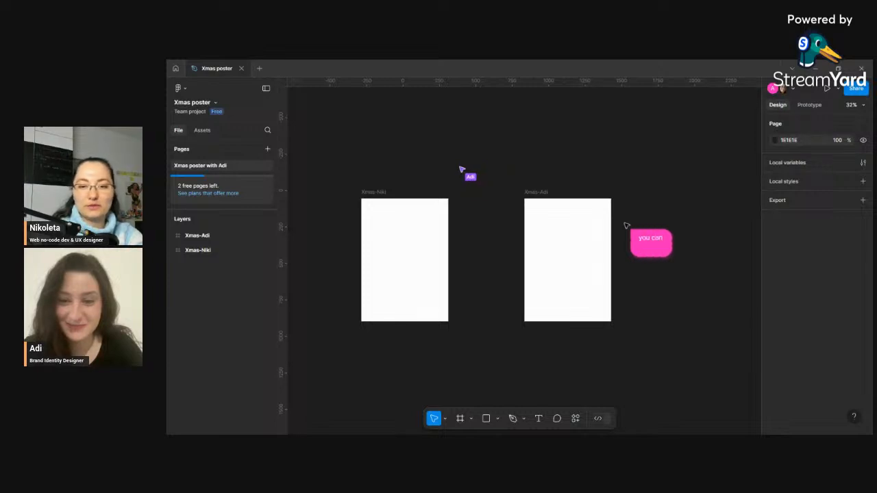
type("fkfm")
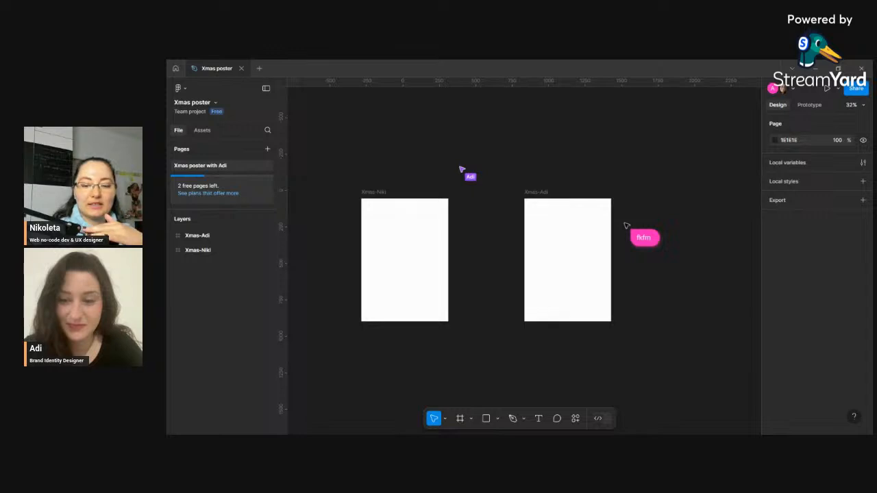
key("BackSpace")
key("BackSpace")
key("BackSpace")
key("BackSpace")
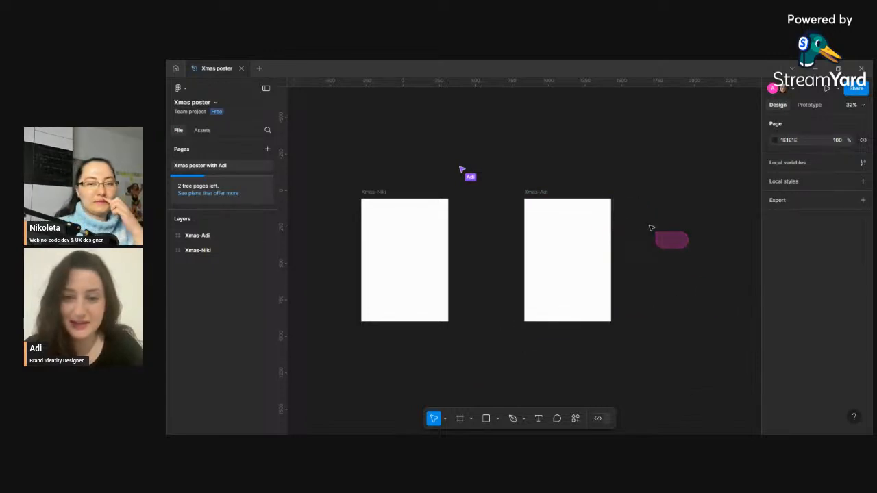
- Examine the Christmas reference poster placed below the two frames
left_click(389, 259)
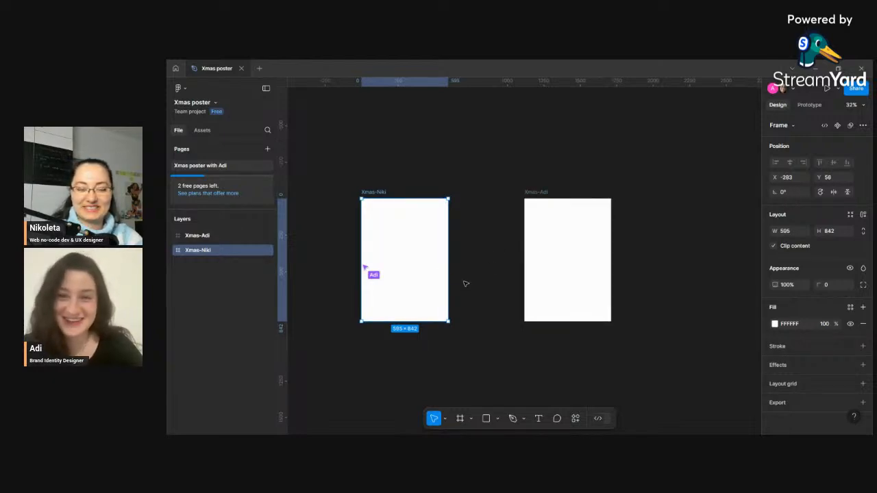
scroll(436, 279, "up", 1)
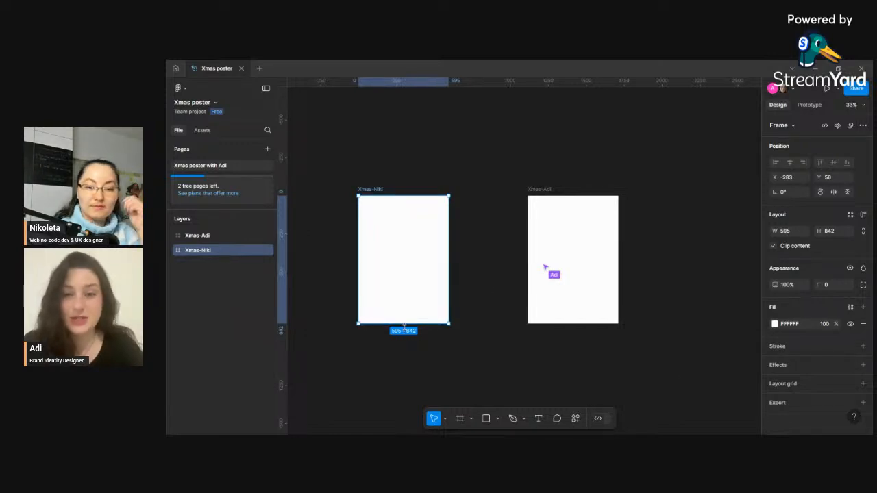
left_click(446, 354)
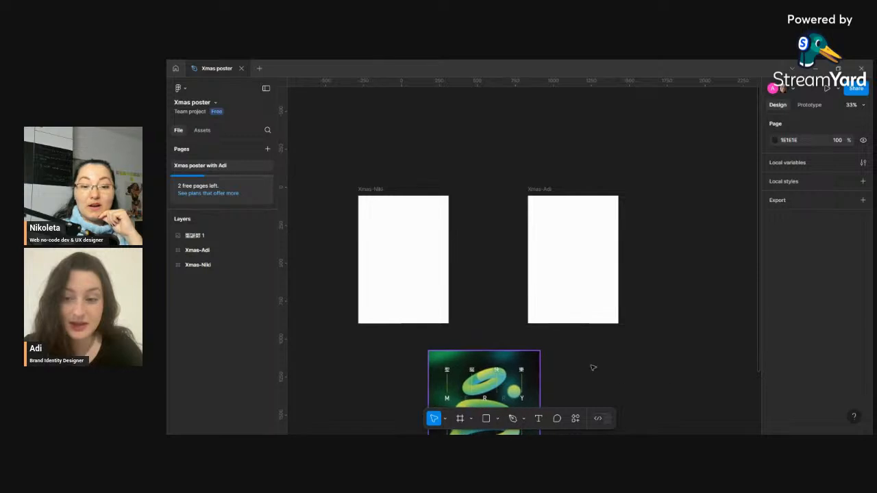
scroll(601, 354, "down", 1)
scroll(600, 354, "down", 4)
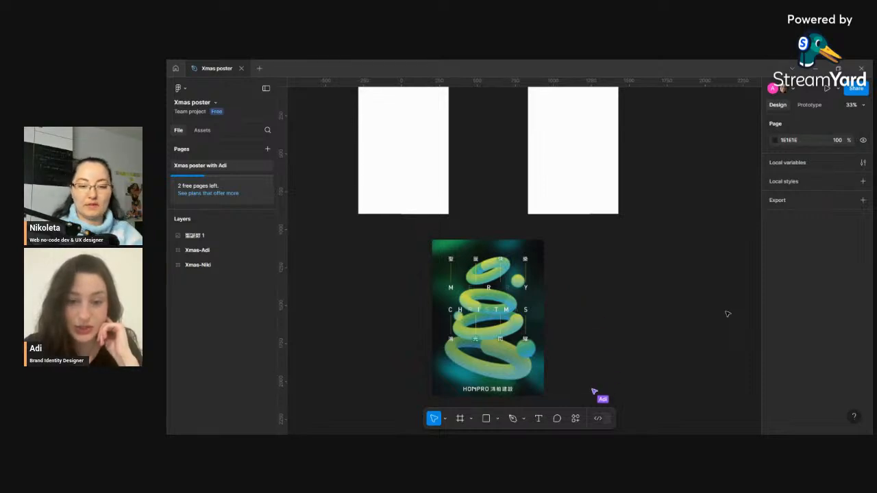
- Search plugins for blend and open the Blend plugin's details, closing it without running
left_click(576, 419)
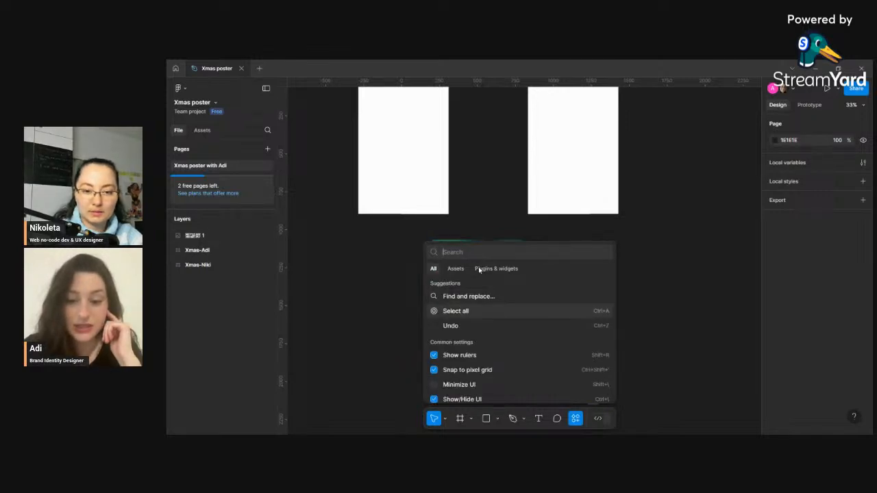
left_click(479, 270)
type("ble")
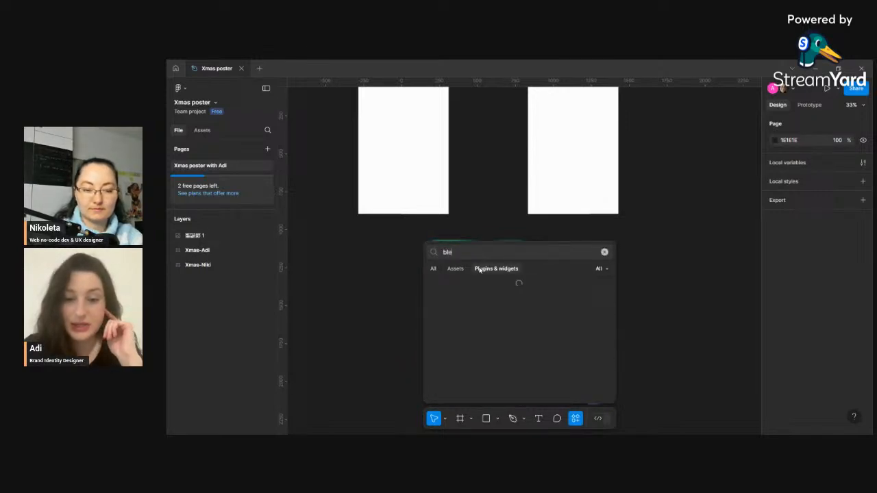
type("nd")
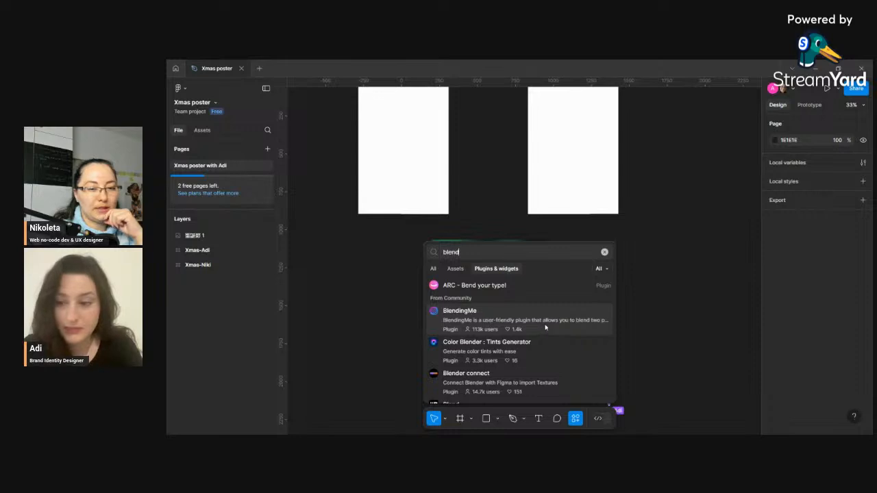
scroll(552, 326, "down", 2)
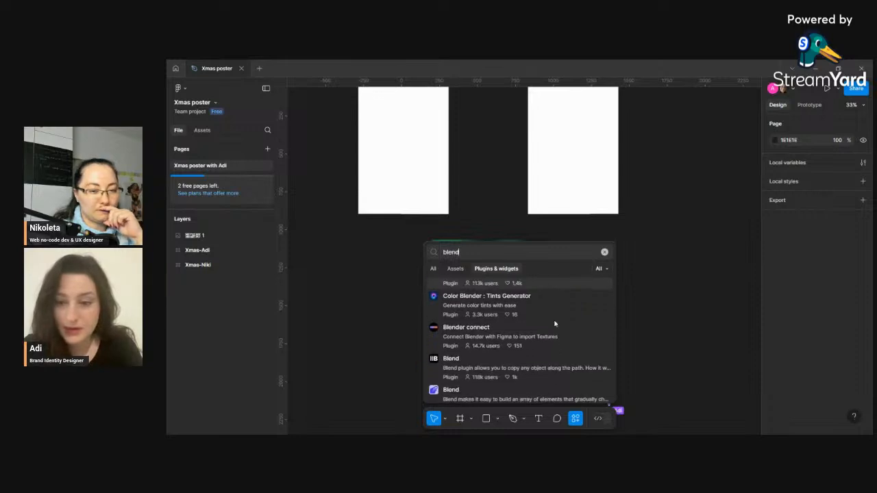
left_click(533, 364)
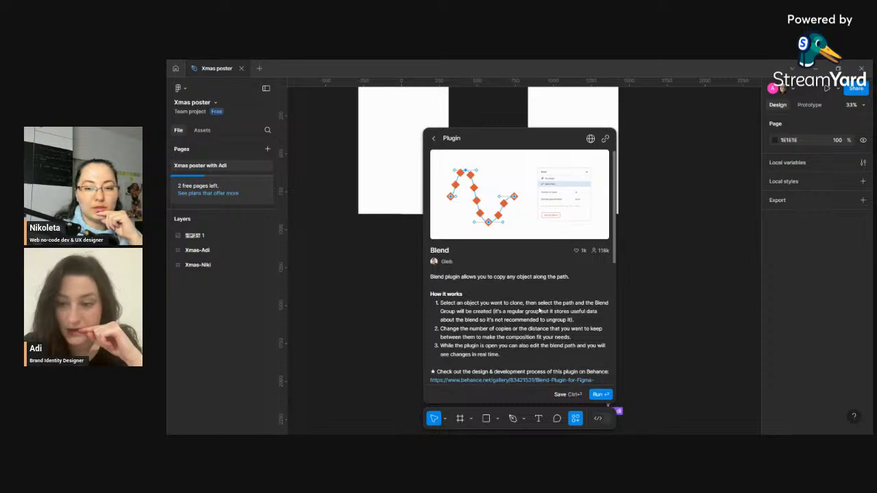
scroll(541, 305, "down", 6)
scroll(562, 311, "up", 6)
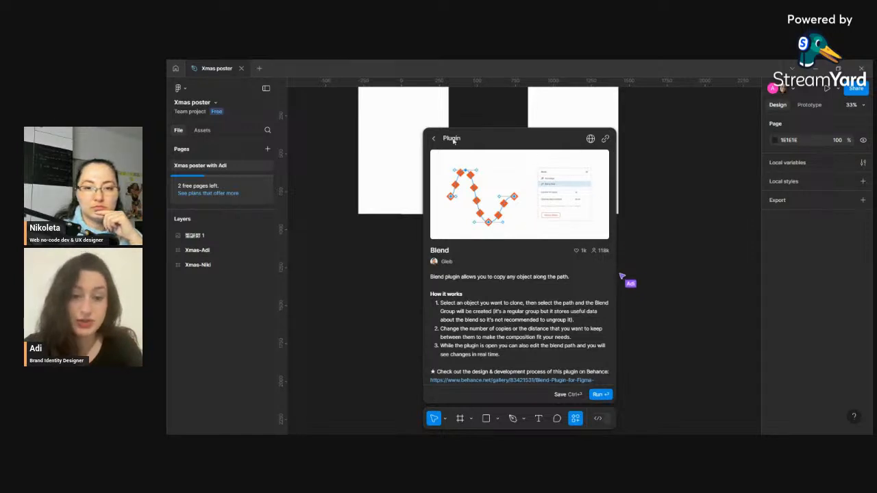
left_click(433, 140)
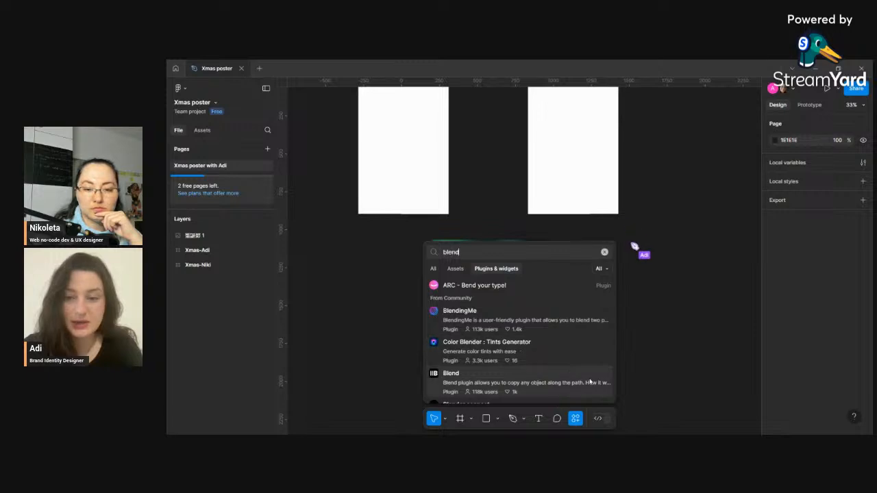
left_click(607, 384)
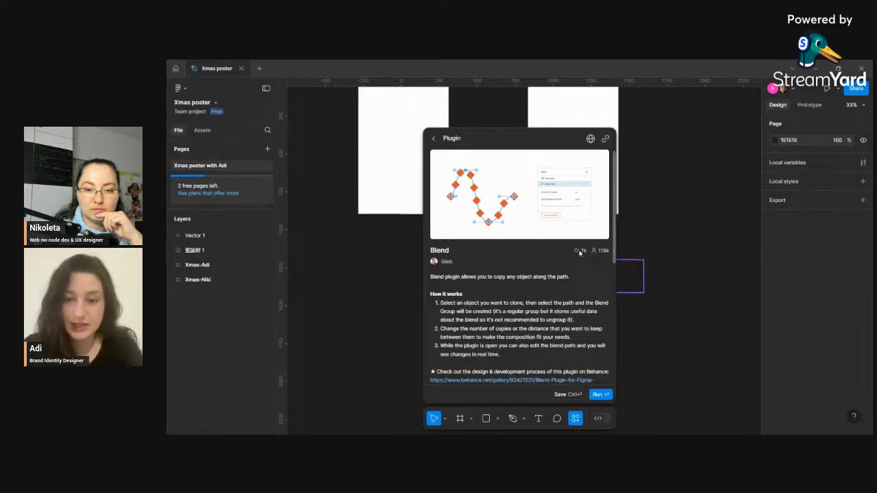
left_click(436, 140)
key("Escape")
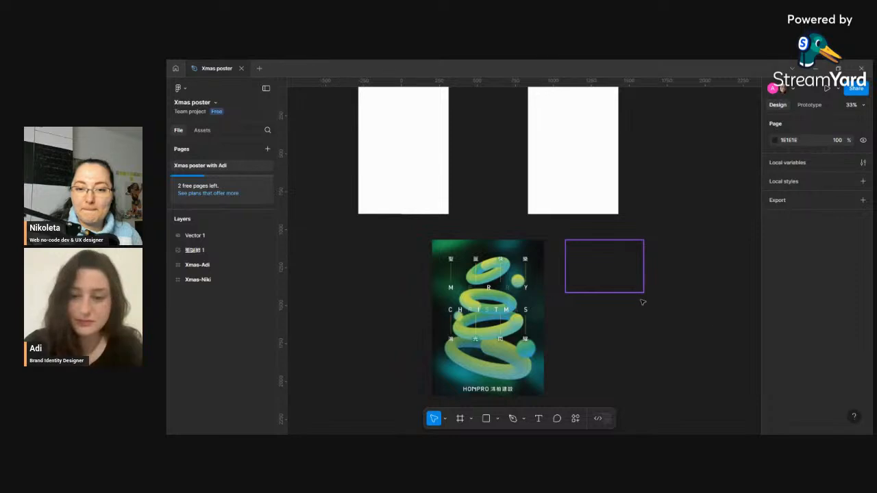
- Move the freehand vector curve up into the Xmas-Adi frame
mouse_move(619, 282)
left_mouse_down()
mouse_move(579, 157)
mouse_move(602, 172)
left_mouse_up()
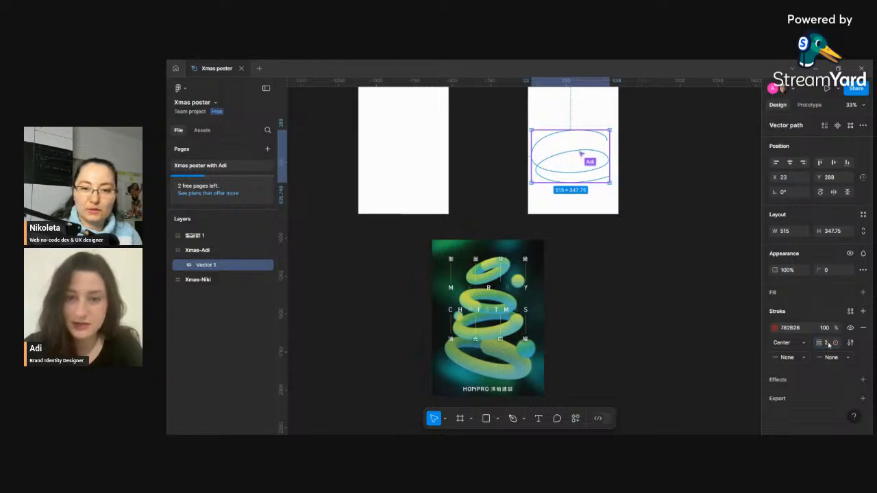
left_click(653, 298)
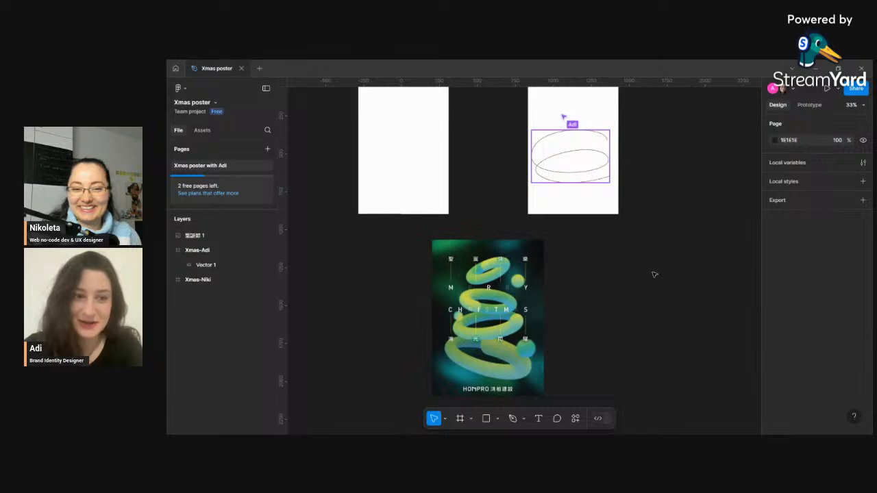
scroll(681, 376, "up", 2)
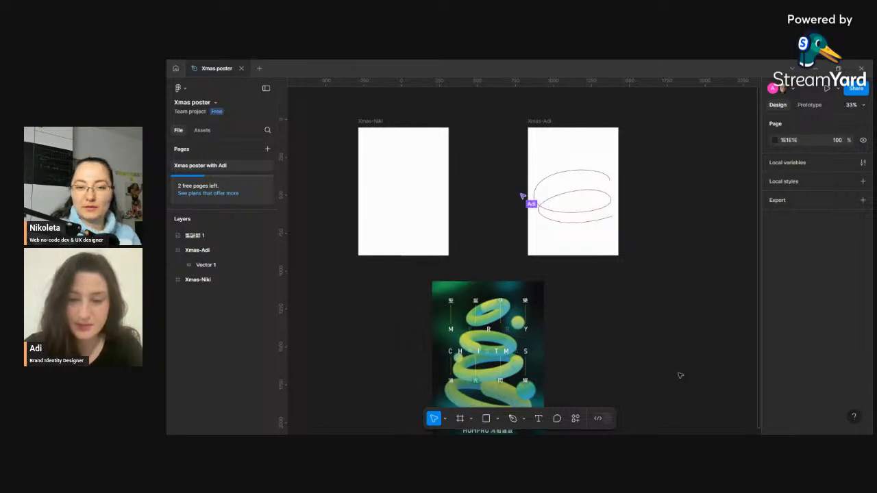
- Select the curve in the Xmas-Adi frame and open its stroke weight variable options, closing them without choosing
left_click(533, 159)
key("shift+2")
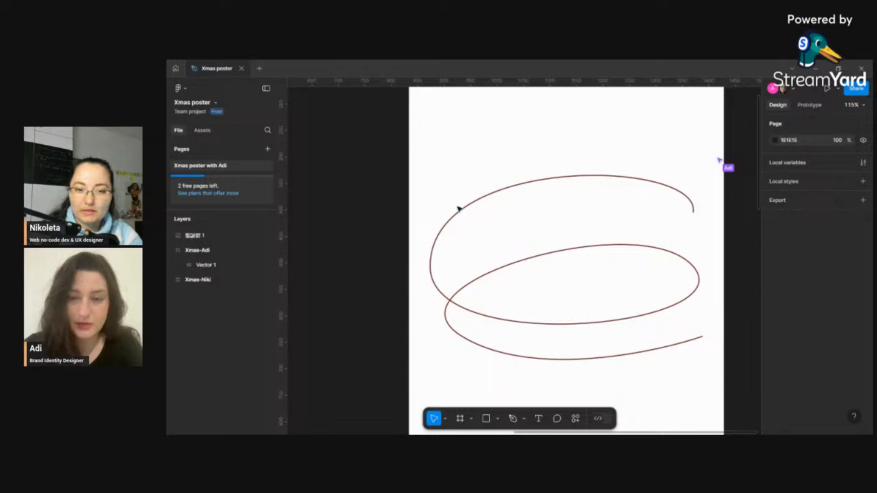
left_click(460, 209)
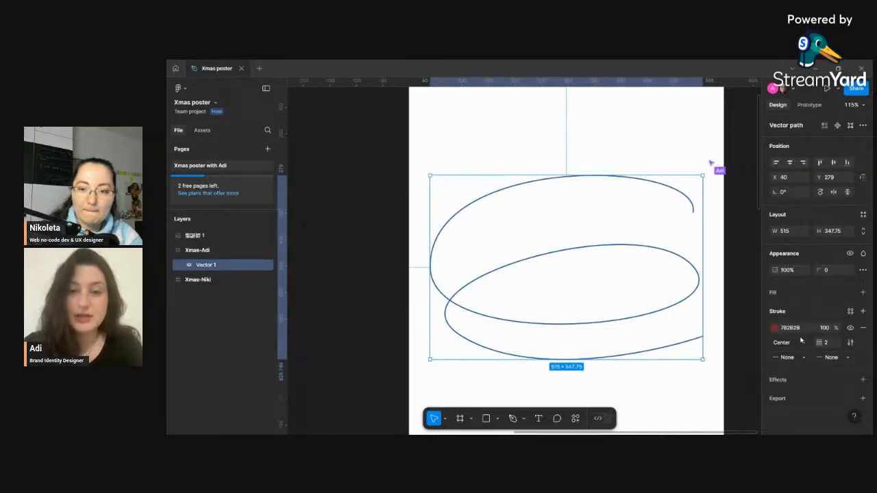
left_click(832, 344)
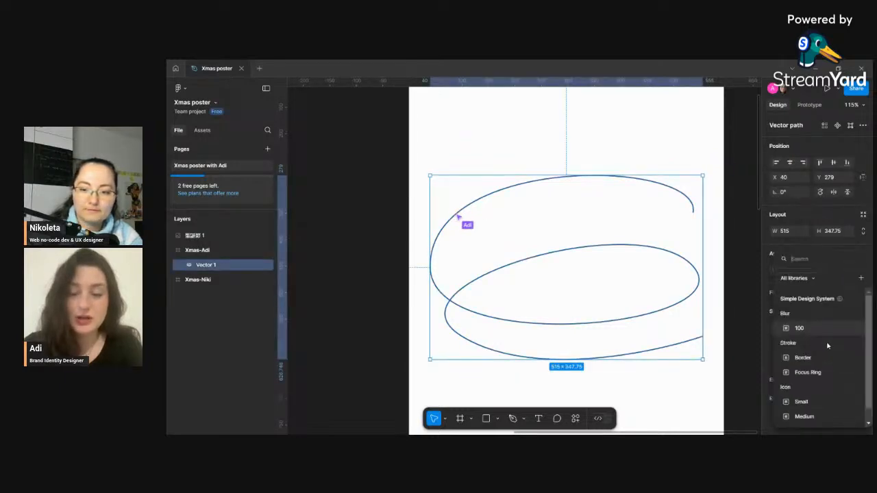
left_click(769, 336)
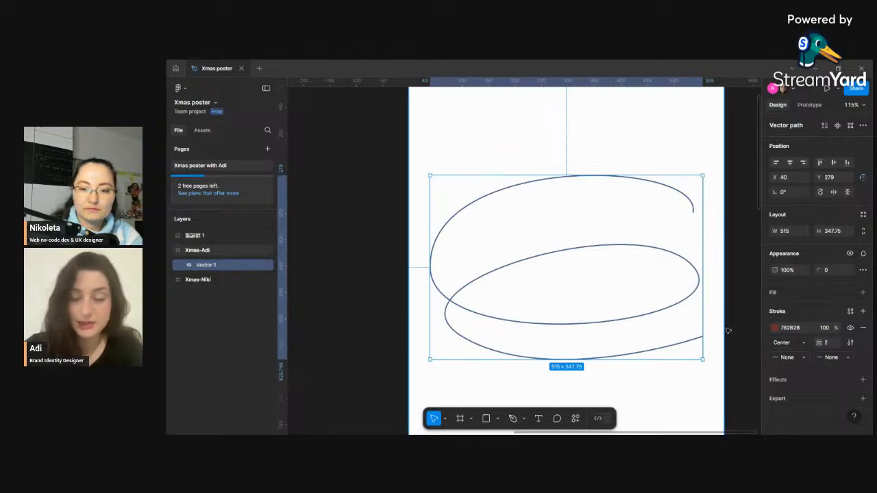
scroll(731, 331, "down", 2)
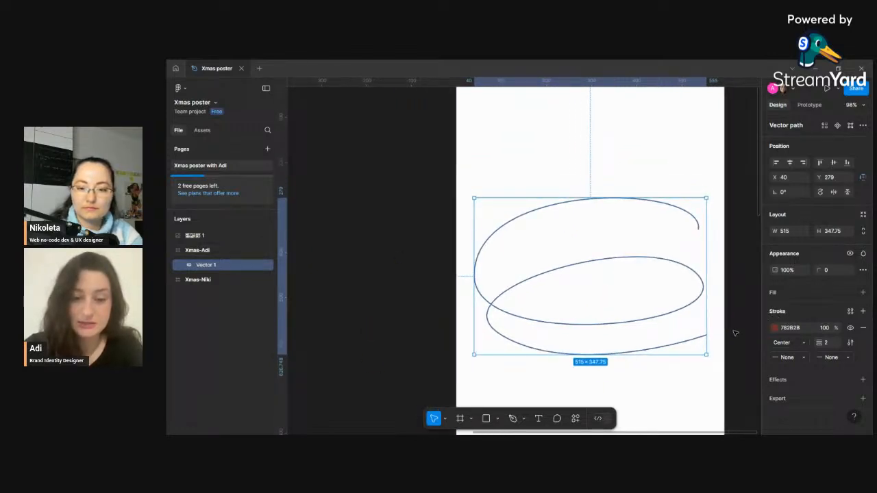
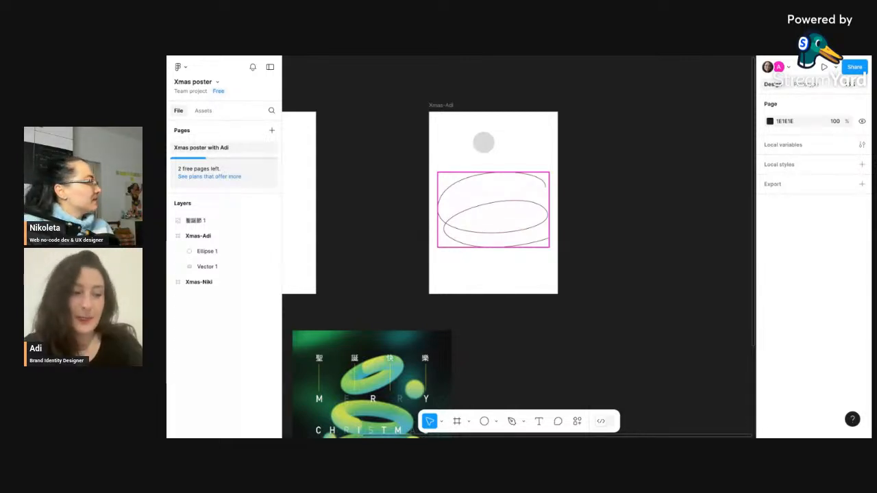
- Select the small circle in the Xmas-Adi frame and change its fill to a linear gradient
scroll(519, 247, "left", 2)
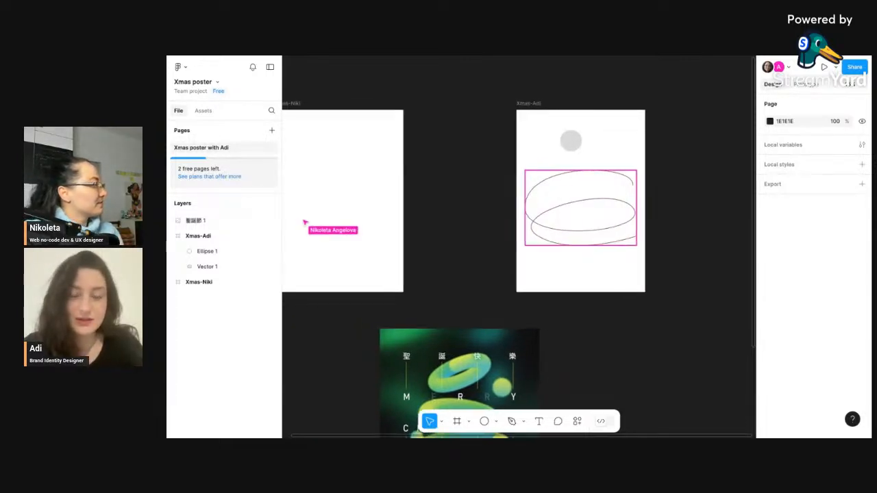
scroll(519, 247, "right", 1)
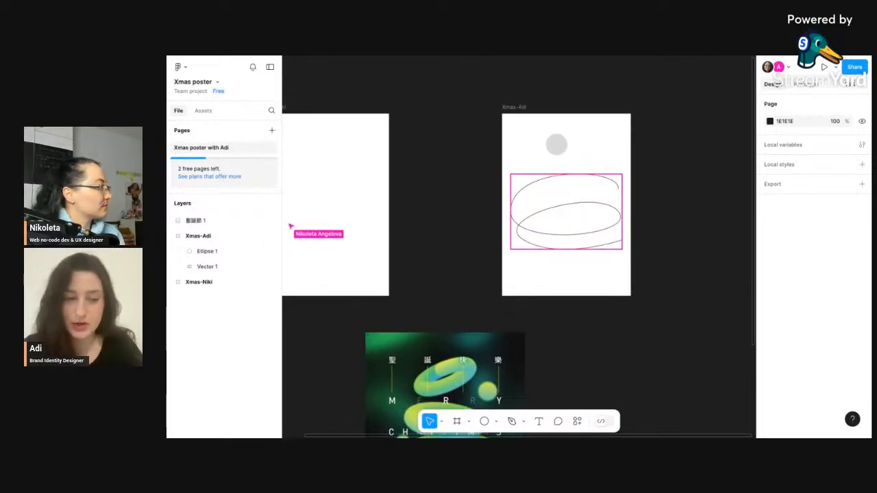
scroll(549, 264, "right", 2)
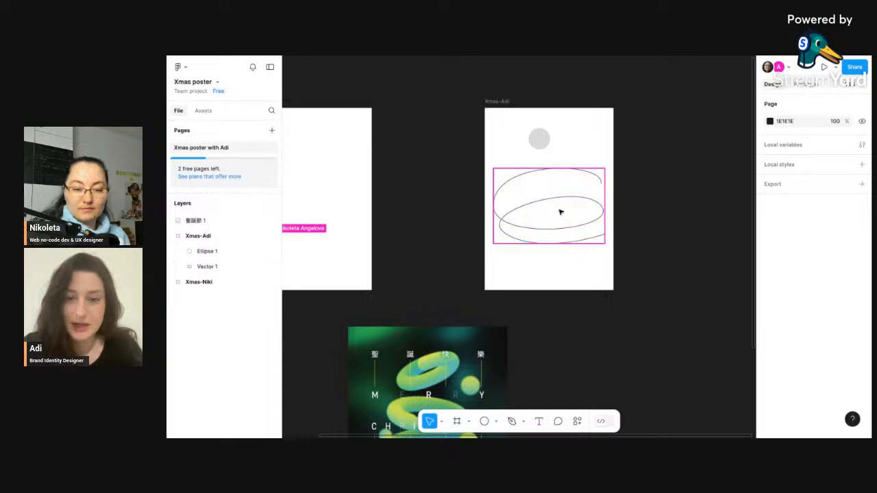
left_click(545, 142)
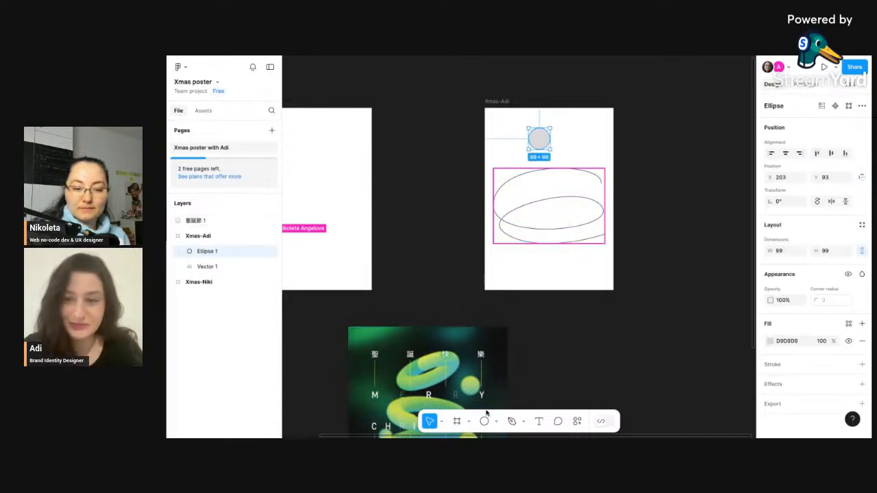
left_click(770, 341)
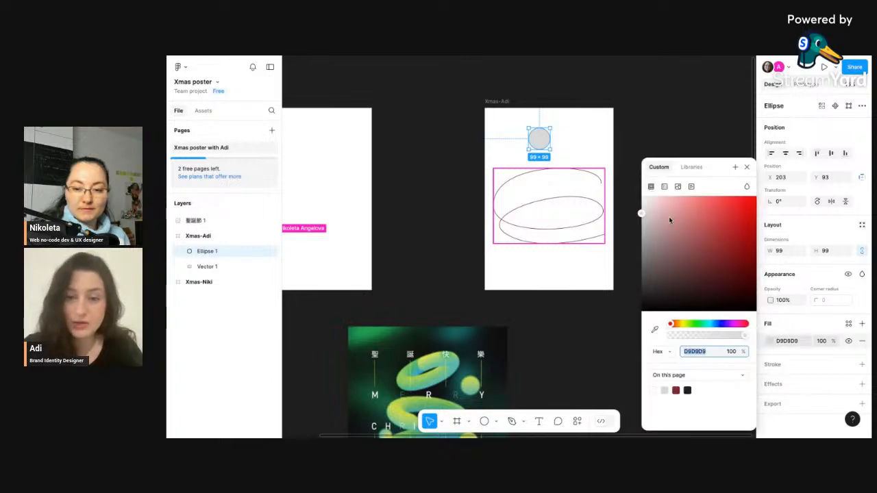
left_click(664, 186)
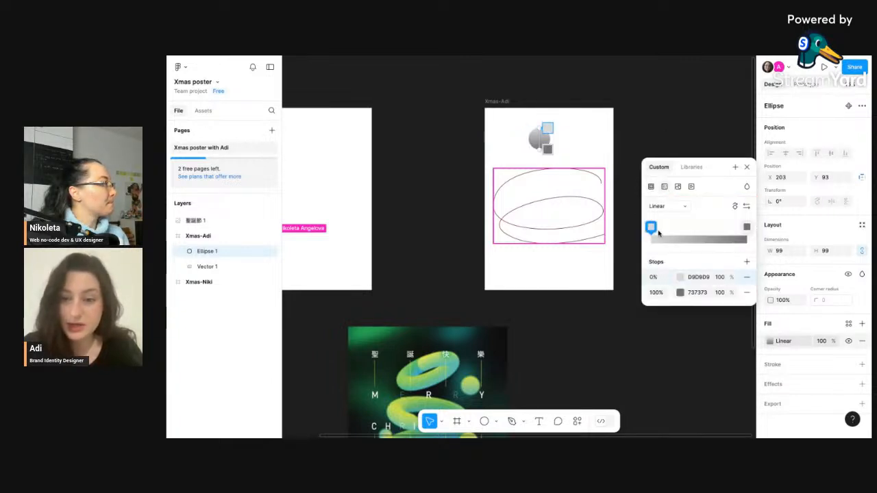
- Set the gradient's first stop to yellow-green D0DE54, sampled from the reference poster with the eyedropper
left_click(681, 278)
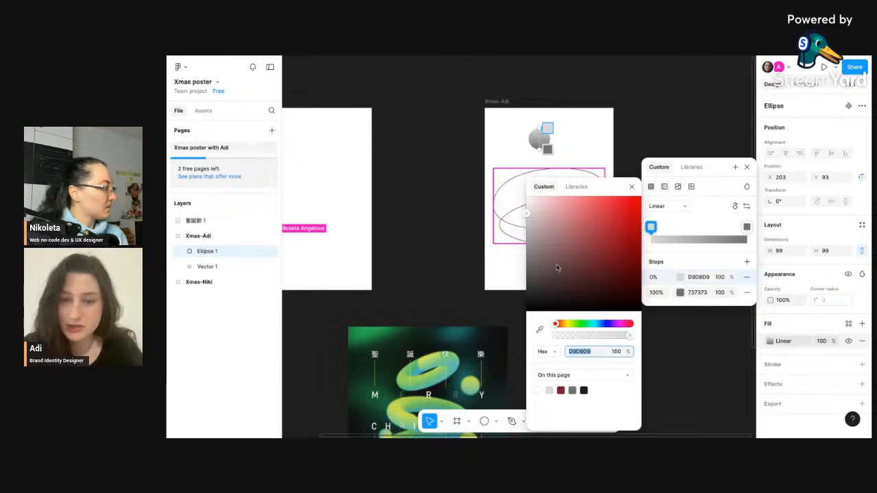
left_click(579, 324)
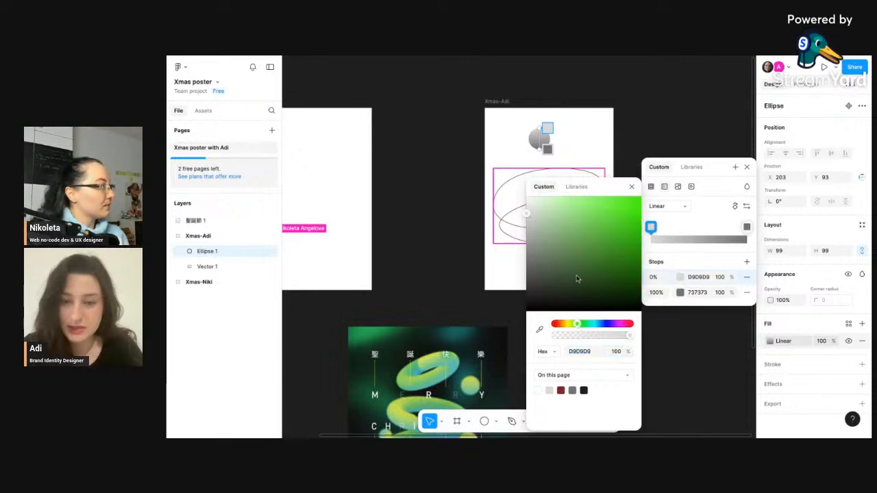
left_click(580, 326)
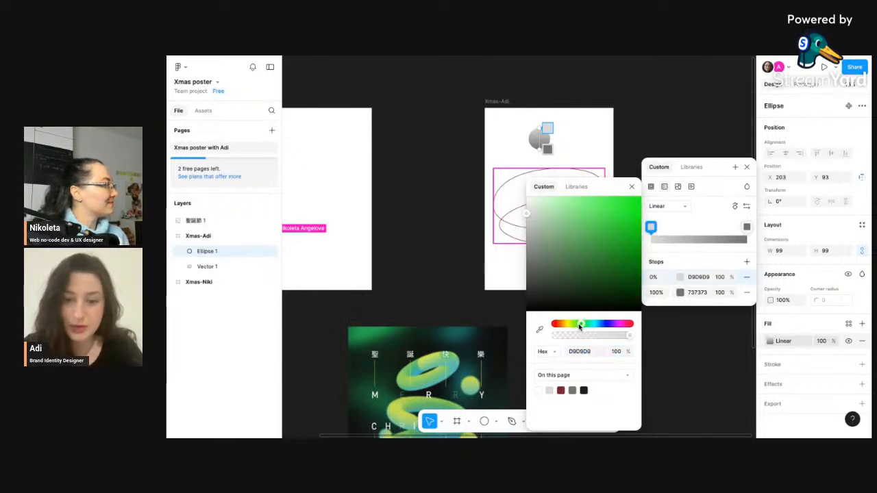
left_click_drag(579, 240, 577, 212)
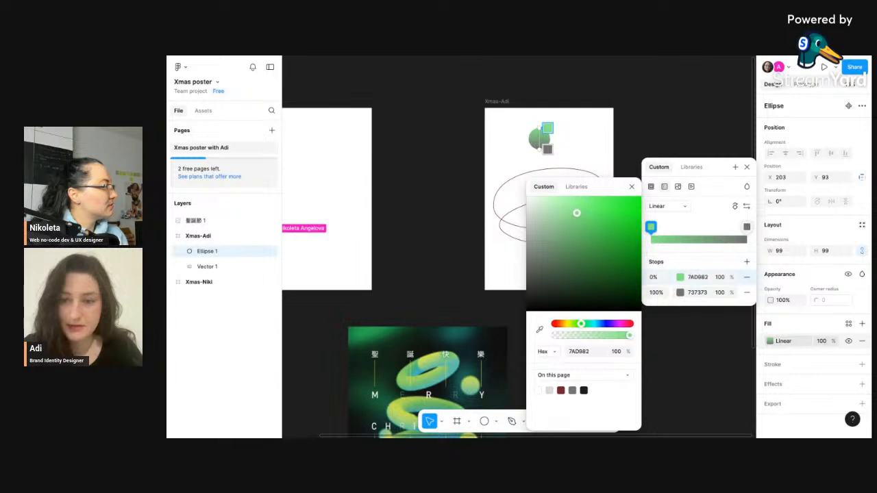
left_click(539, 329)
scroll(473, 329, "down", 3)
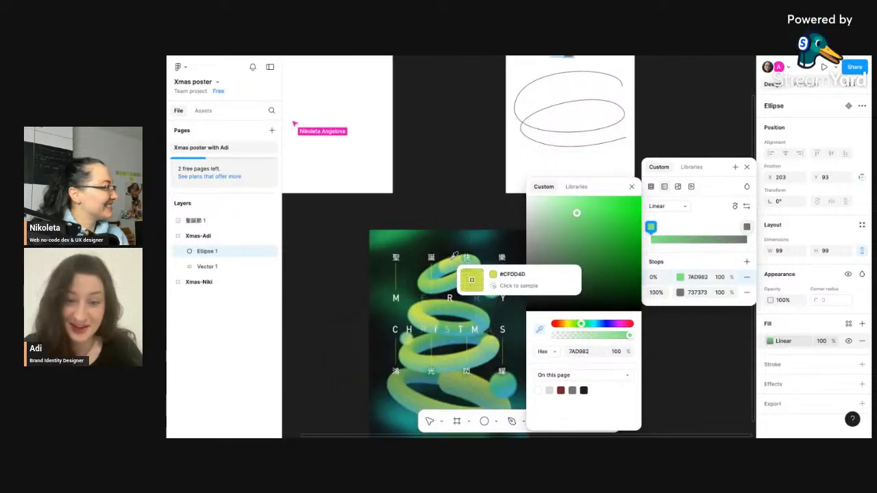
left_click(472, 279)
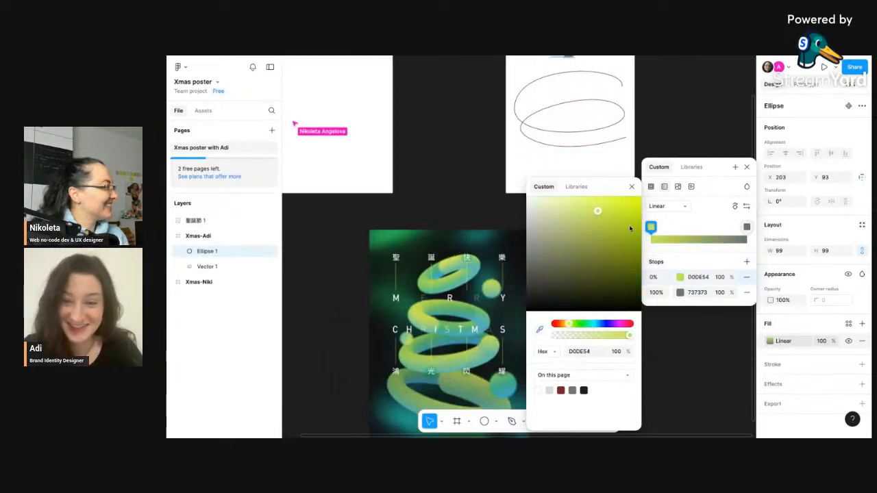
- Add a gradient stop at 25% and sample dark green 269A53 from the reference poster
left_click(675, 231)
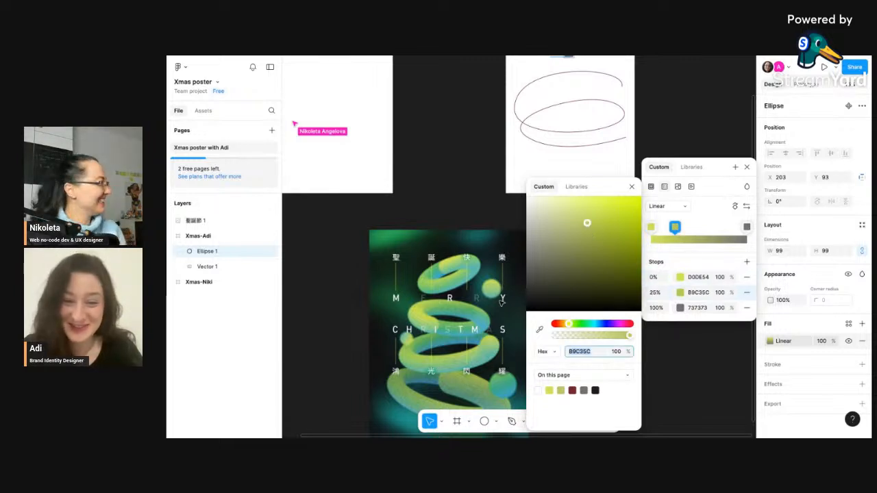
left_click(540, 330)
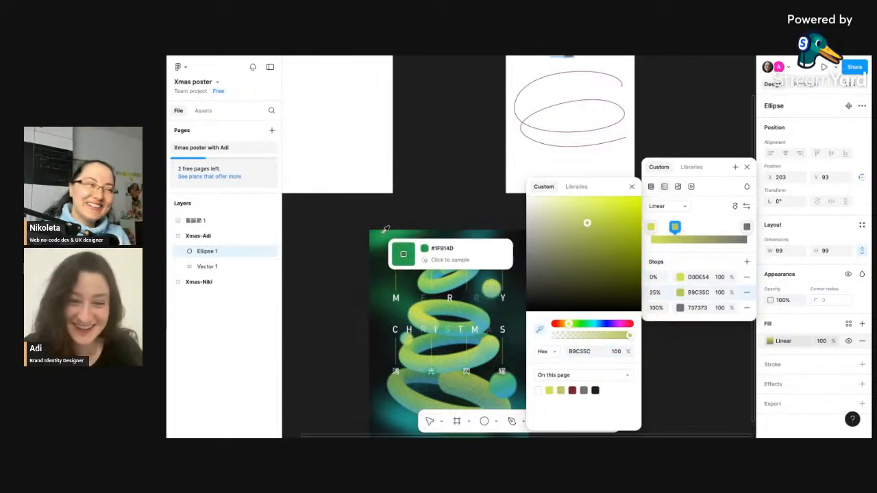
left_click(385, 232)
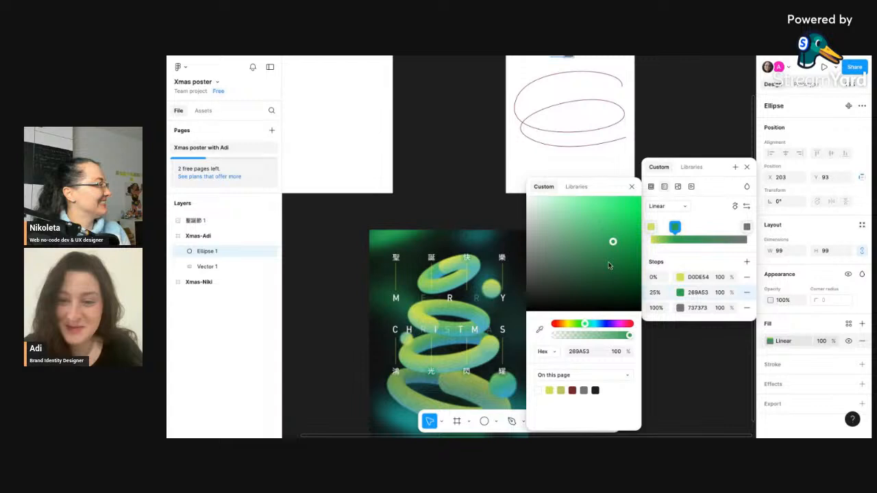
- Add a gradient stop at 63% and sample blue 3DA2BE from the poster's sphere
left_click(712, 228)
scroll(491, 372, "down", 2)
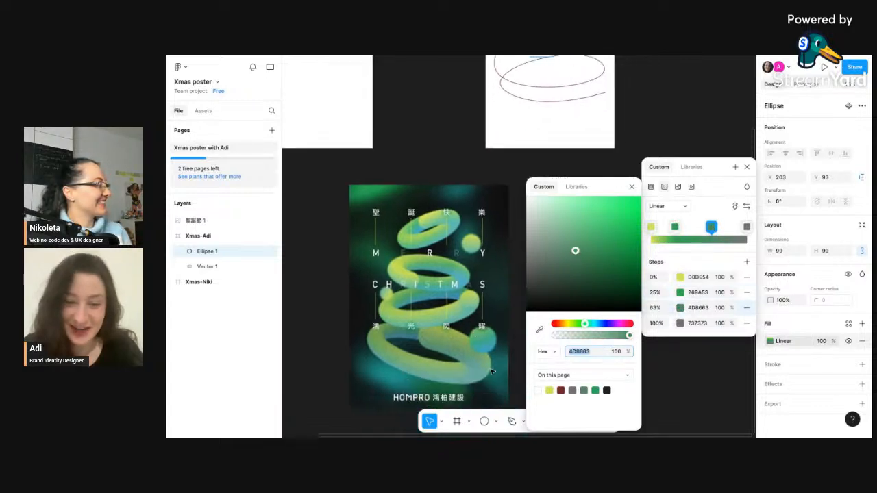
left_click(540, 330)
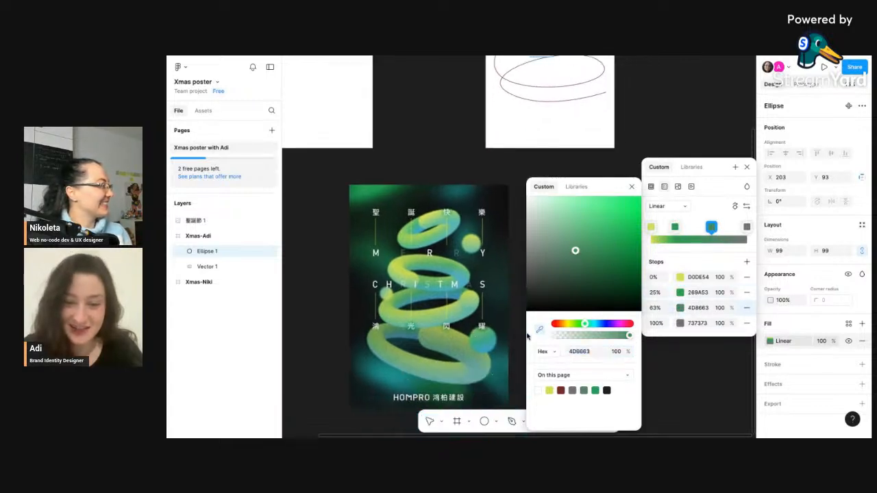
left_click(492, 345)
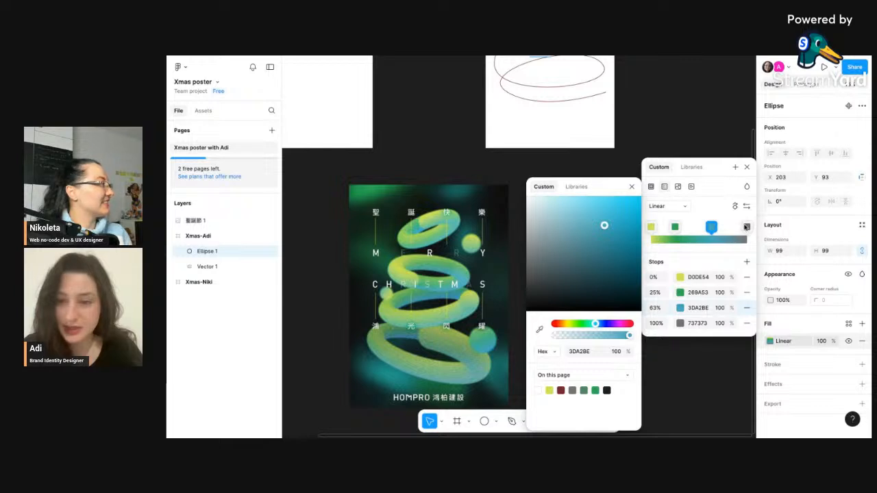
- Remove the grey 737373 end stop from the gradient
left_click(747, 227)
mouse_move(747, 228)
left_mouse_down()
mouse_move(720, 227)
mouse_move(733, 229)
left_mouse_up()
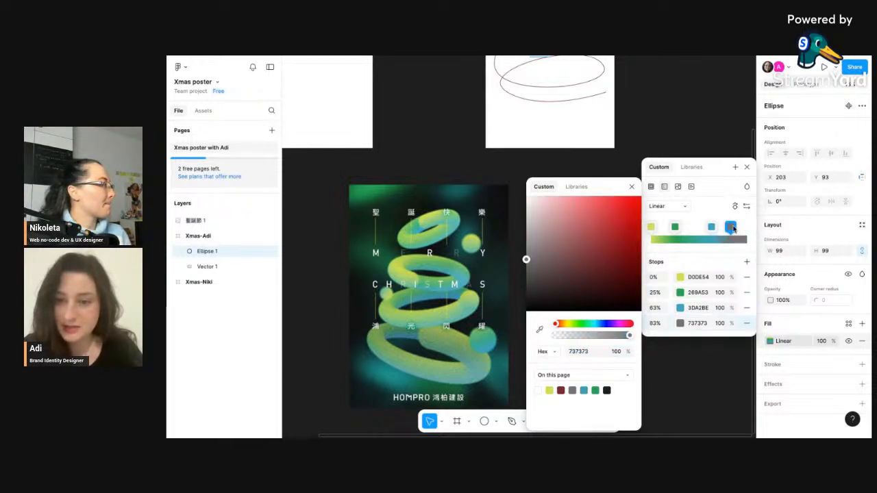
left_click(747, 323)
- Move the blue stop to the gradient's end and the green stop to 57%, then close the color picker
left_click_drag(711, 227, 748, 228)
left_click_drag(676, 227, 706, 227)
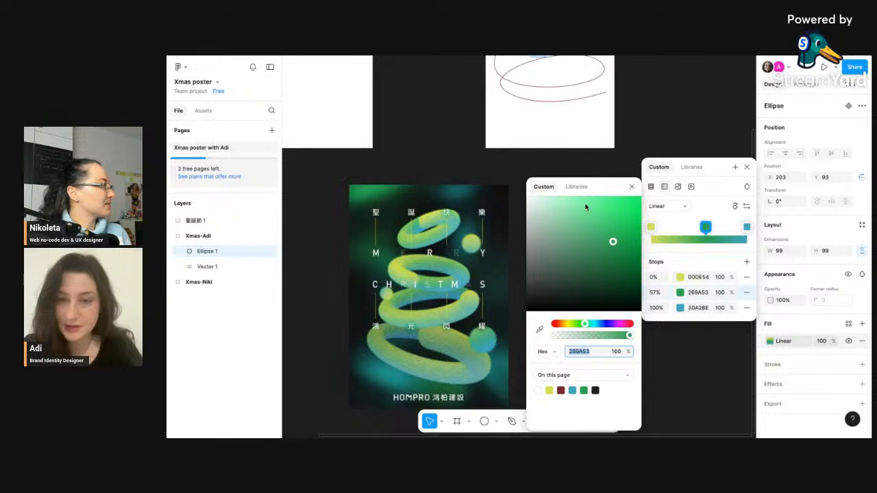
scroll(564, 119, "up", 5)
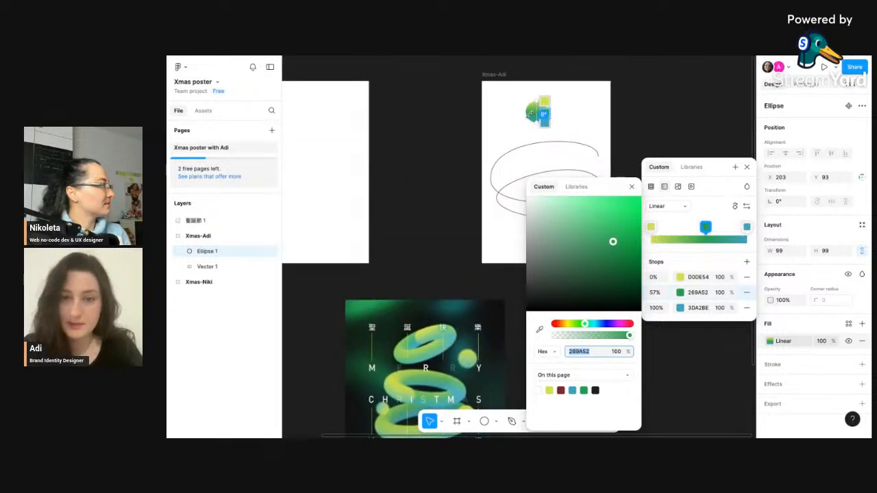
scroll(531, 113, "up", 3)
key("Escape")
left_click(609, 114)
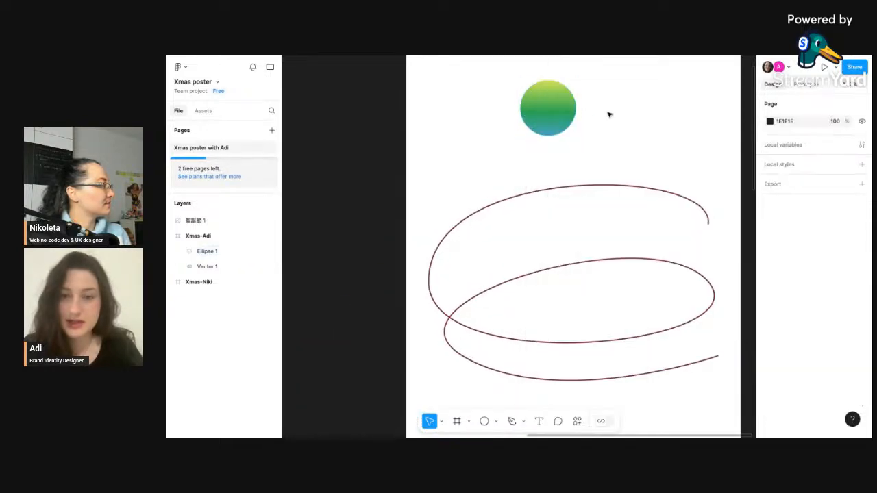
- Select the circle and the curve together and run the Blend plugin on them
scroll(609, 115, "down", 3)
scroll(611, 111, "right", 2)
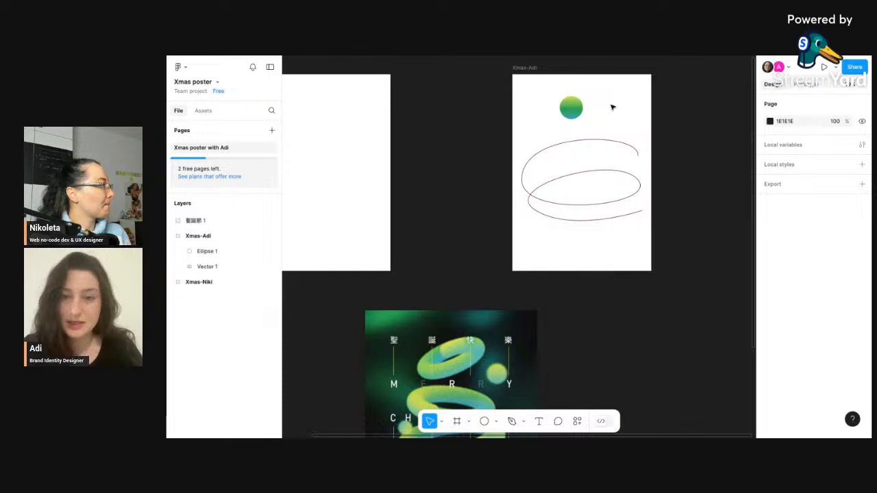
left_click_drag(612, 107, 537, 204)
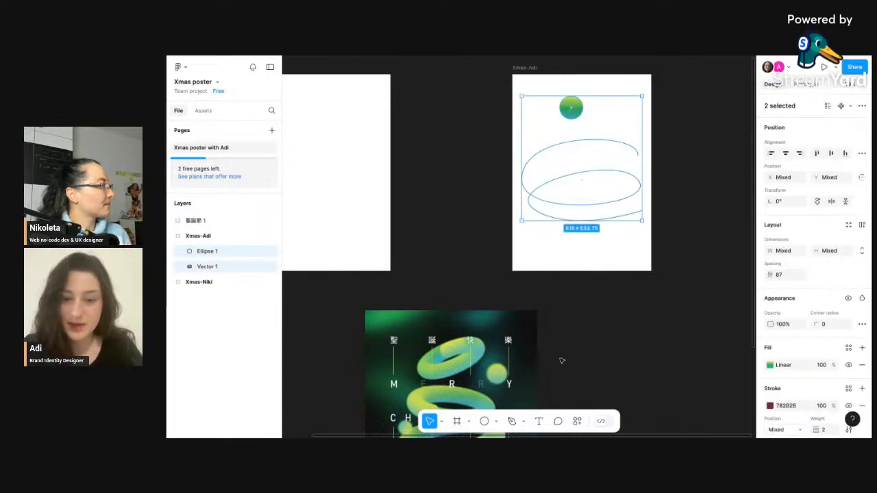
left_click(577, 421)
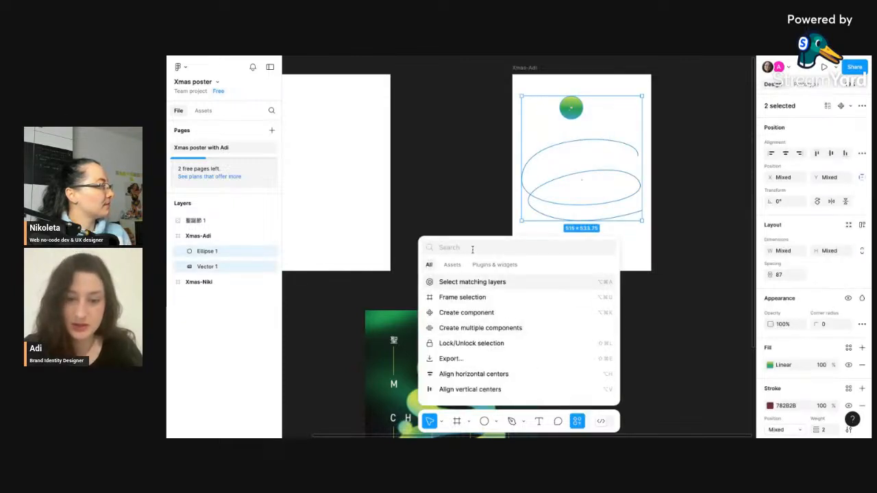
left_click(506, 269)
key("Escape")
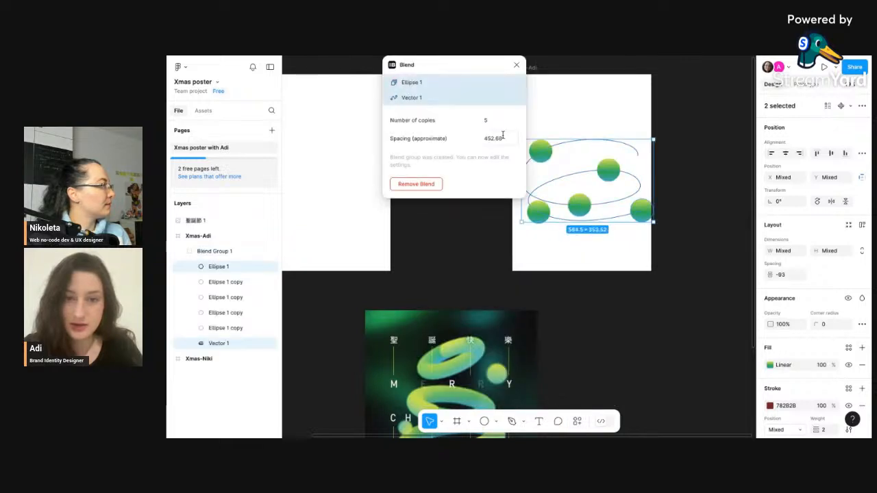
- Set the blend's number of copies to 300 and move the Blend window aside
left_click(492, 121)
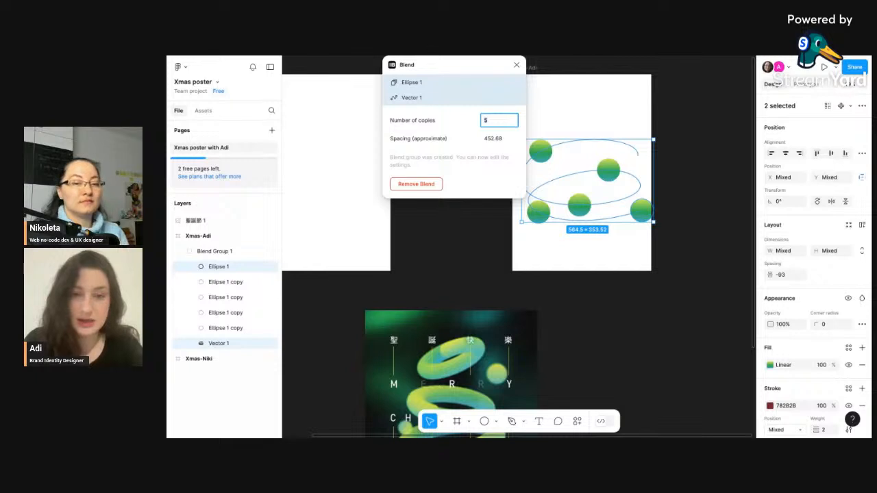
key("Return")
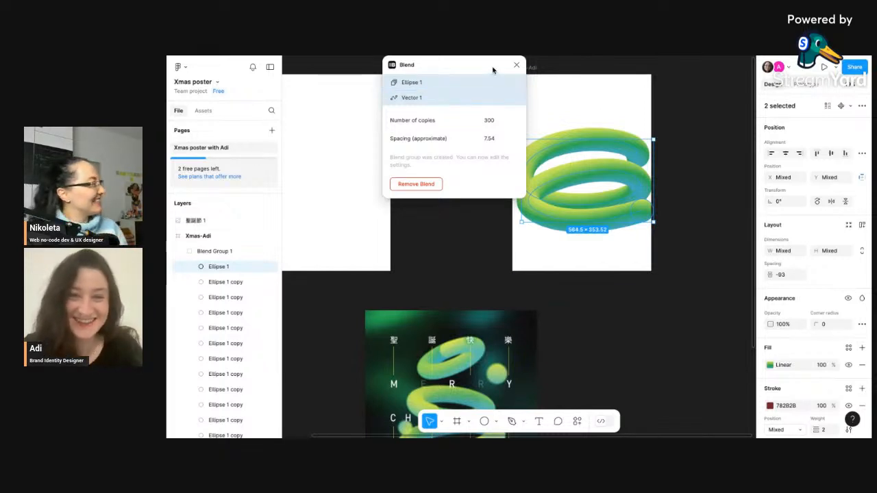
left_click_drag(493, 65, 409, 65)
- Examine the blended tube shape in the Xmas-Adi frame next to the reference poster
scroll(583, 157, "right", 2)
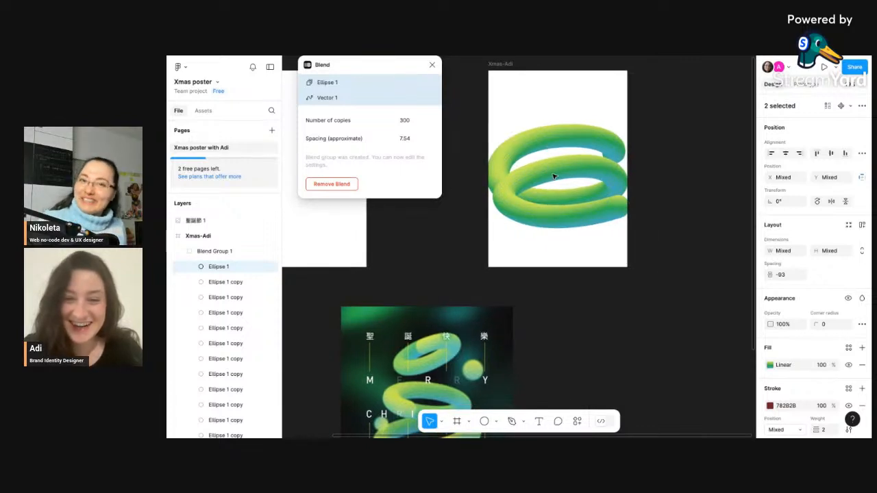
scroll(554, 177, "up", 5)
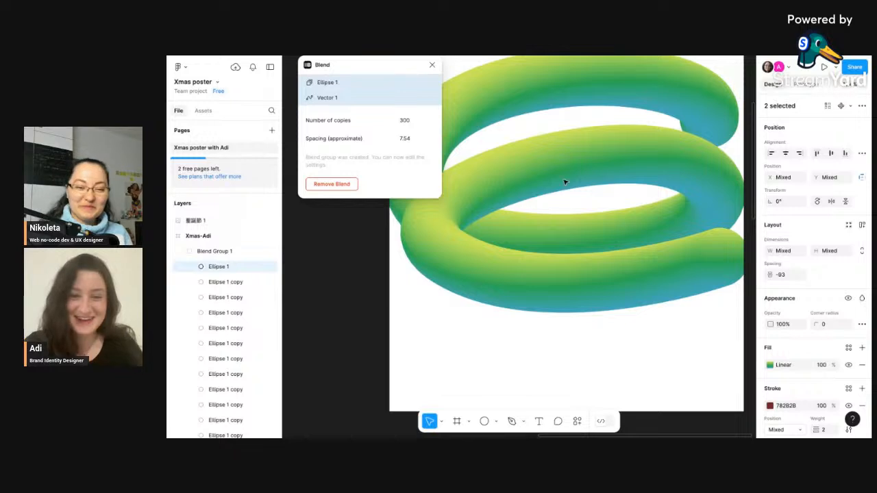
scroll(583, 199, "down", 3)
scroll(583, 198, "down", 5)
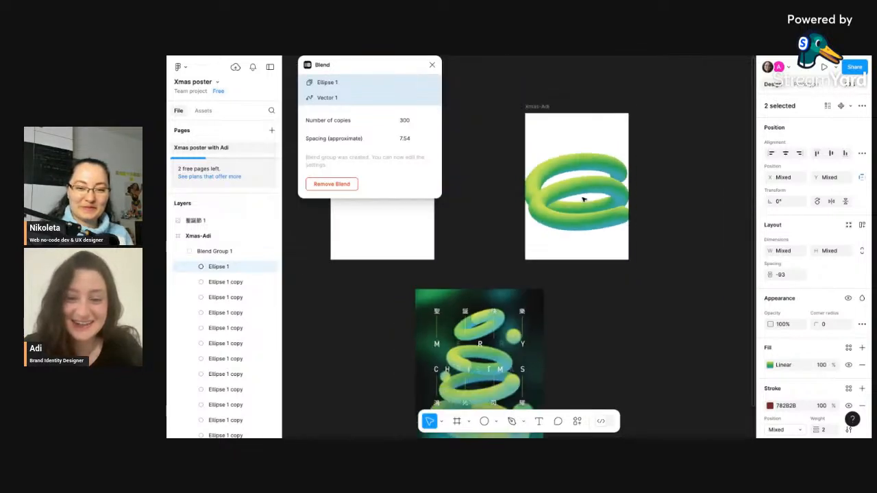
scroll(584, 198, "down", 1)
scroll(583, 198, "up", 1)
scroll(583, 198, "right", 1)
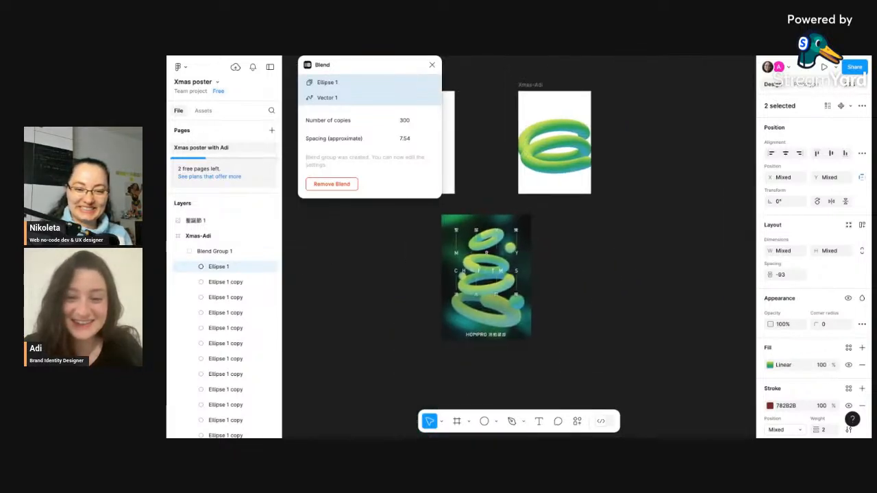
scroll(537, 141, "up", 3)
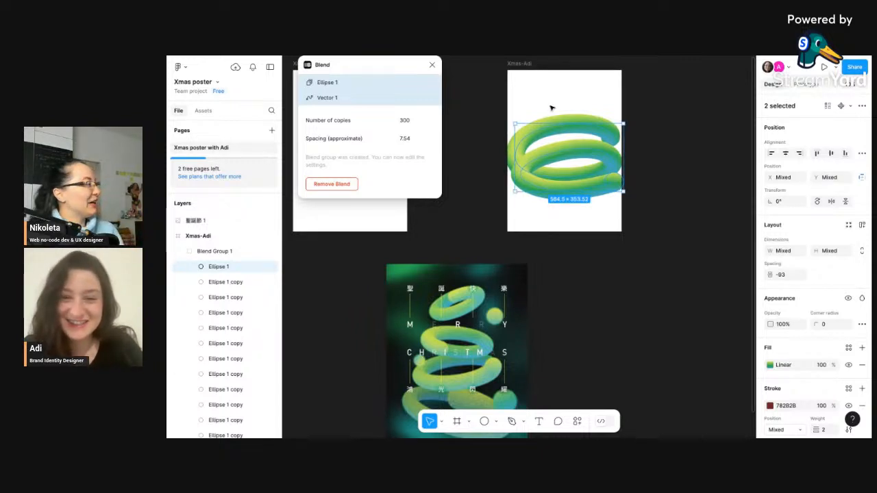
left_click(608, 131)
scroll(607, 131, "up", 1)
scroll(608, 131, "up", 5)
left_click(508, 86)
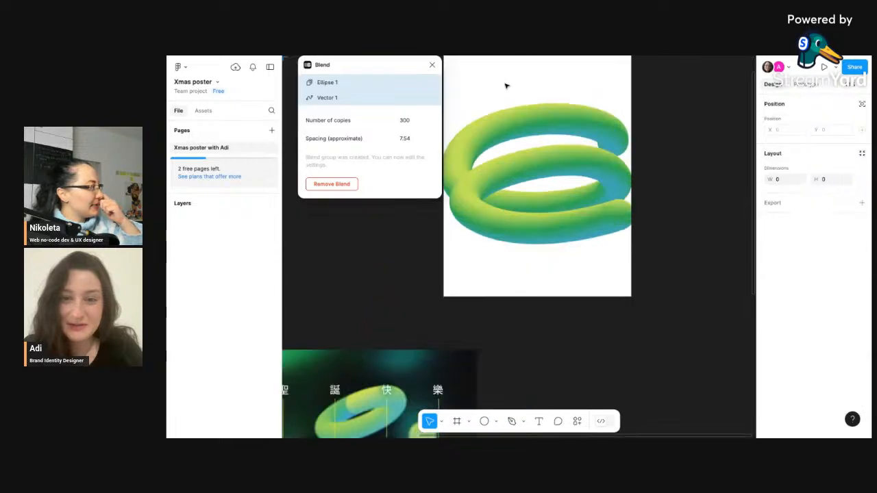
scroll(499, 96, "left", 1)
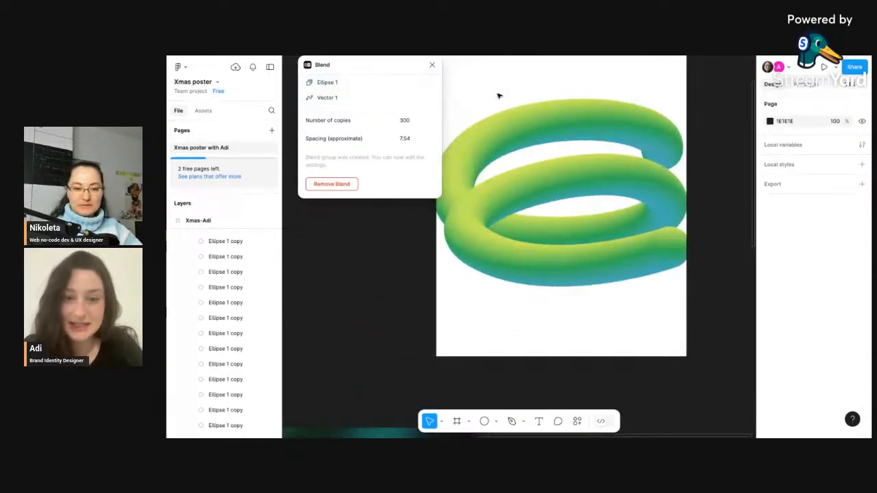
- Set the blend's number of copies to 1000 for a smoother tube
scroll(506, 165, "left", 2)
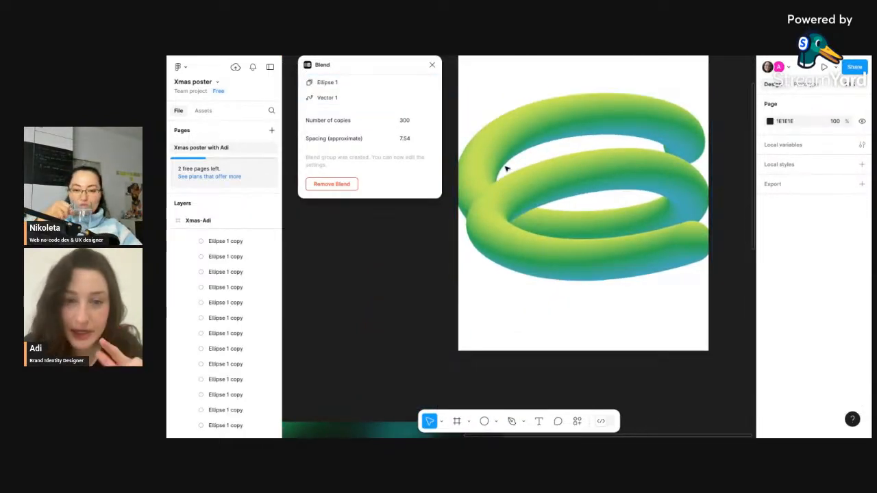
left_click(507, 132)
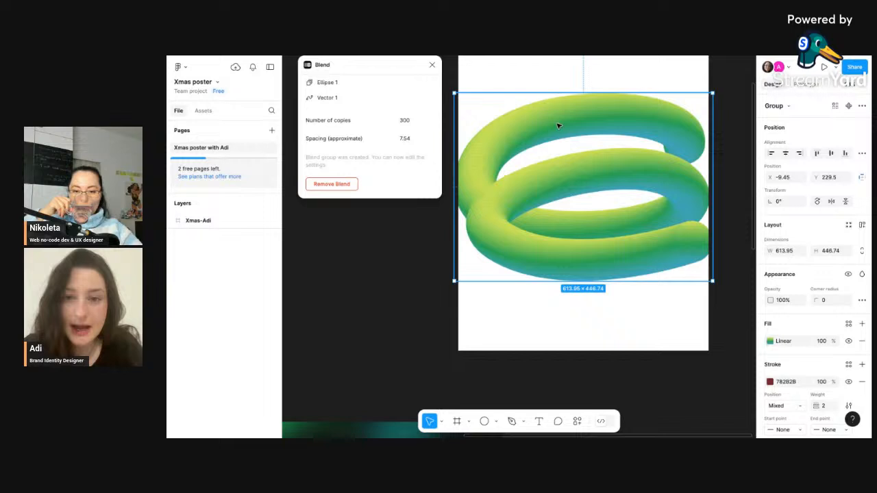
double_click(415, 121)
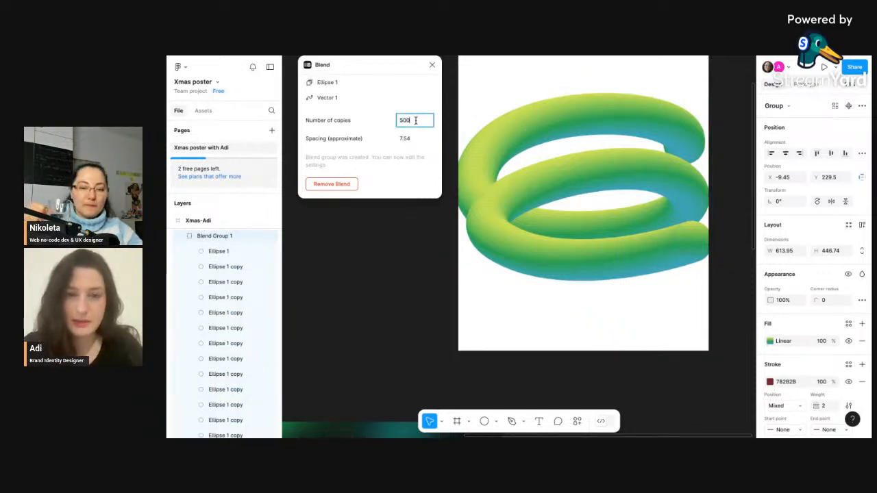
key("Return")
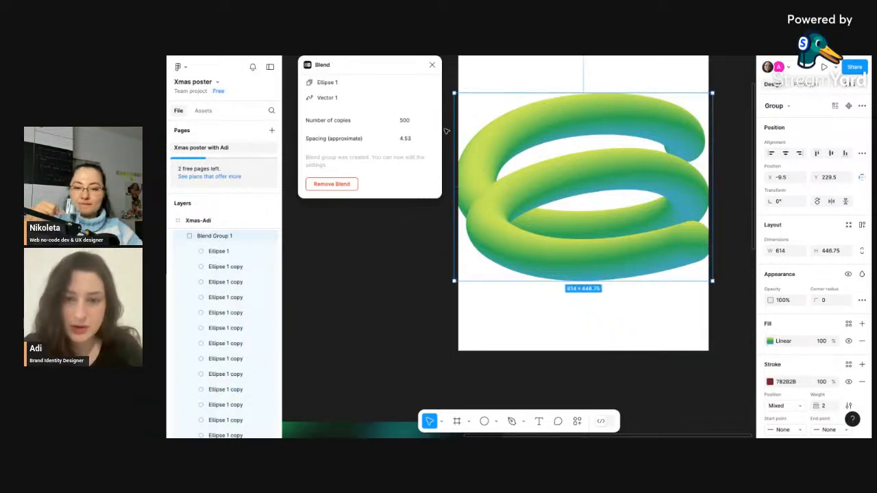
left_click(412, 120)
type("1000")
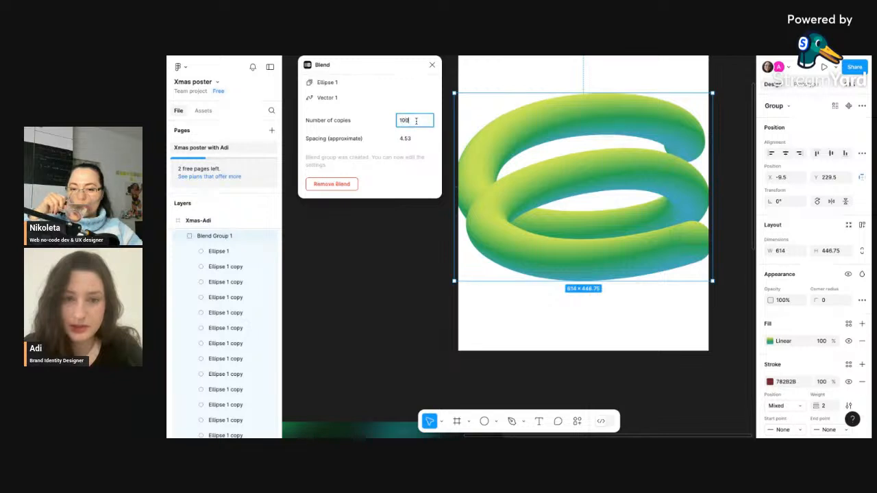
key("Return")
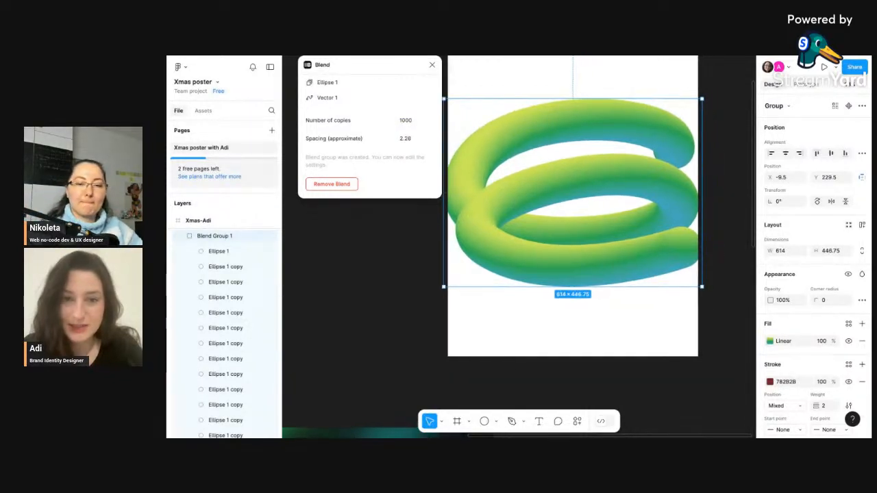
- Collapse Blend Group 1's copies in the layers panel
scroll(552, 228, "up", 5)
scroll(535, 261, "down", 5)
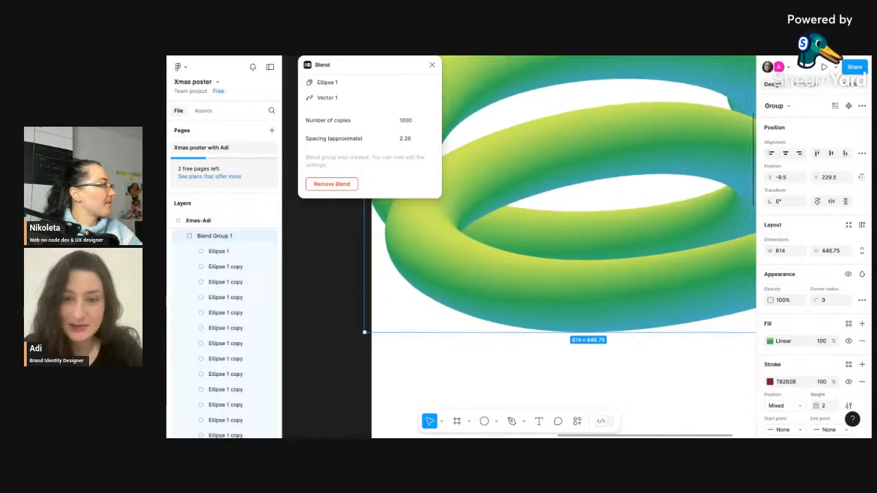
scroll(535, 261, "up", 6)
scroll(551, 225, "down", 6)
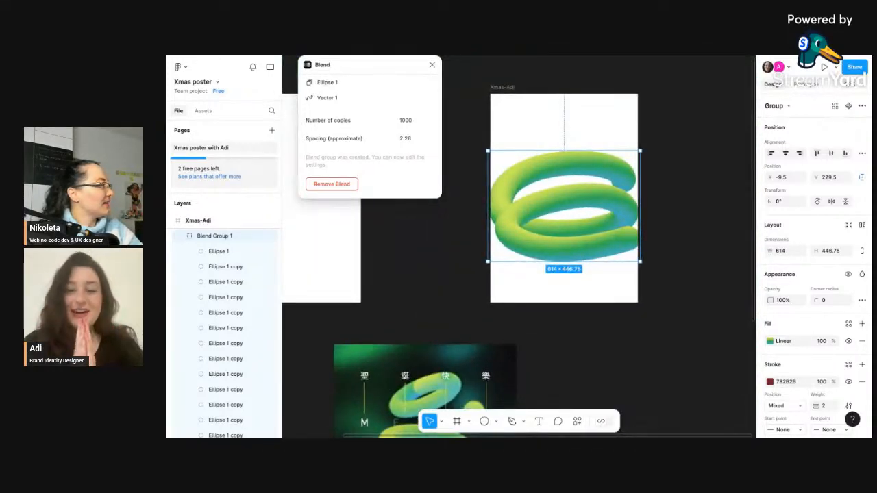
left_click(618, 132)
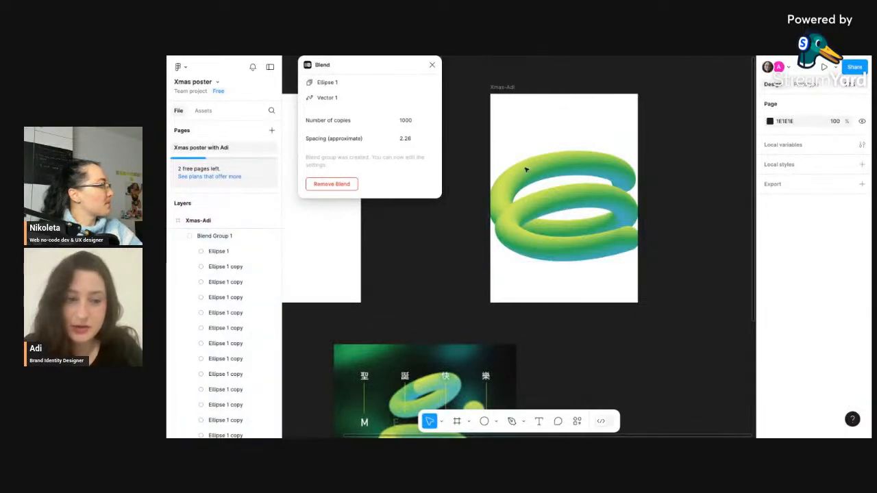
left_click(198, 237)
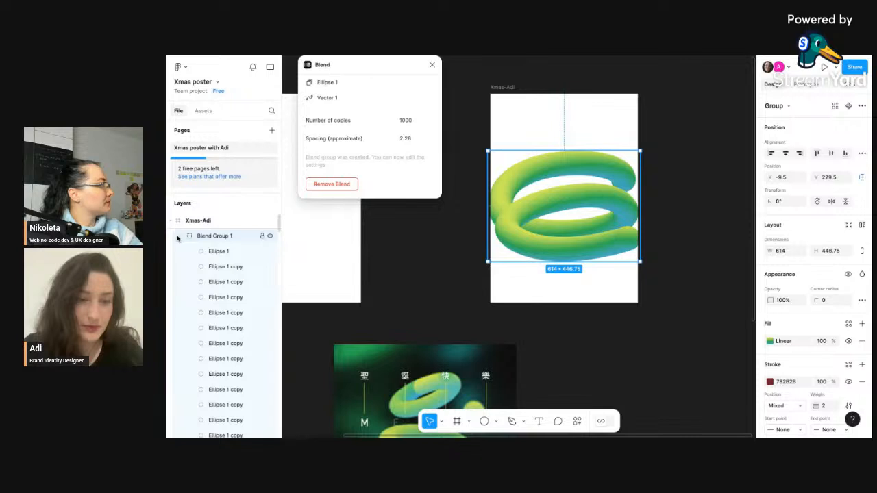
left_click(177, 238)
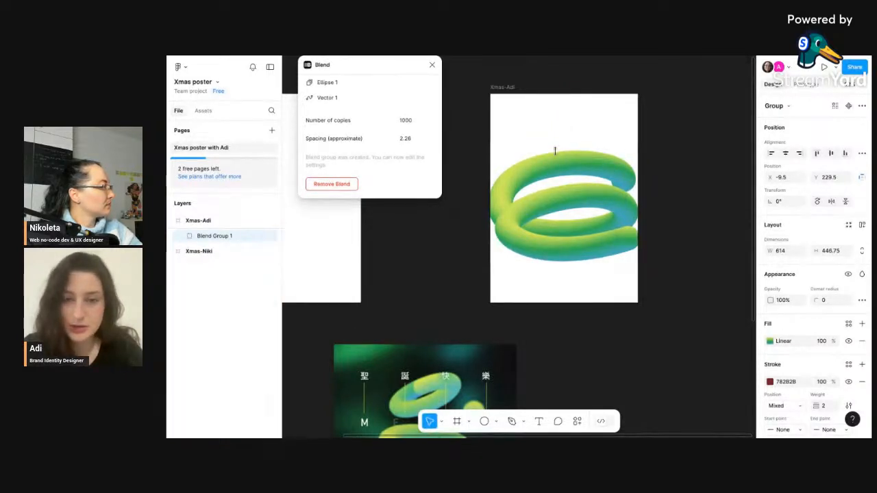
- Select the blend group on the canvas and close the Blend plugin window
left_click(528, 165)
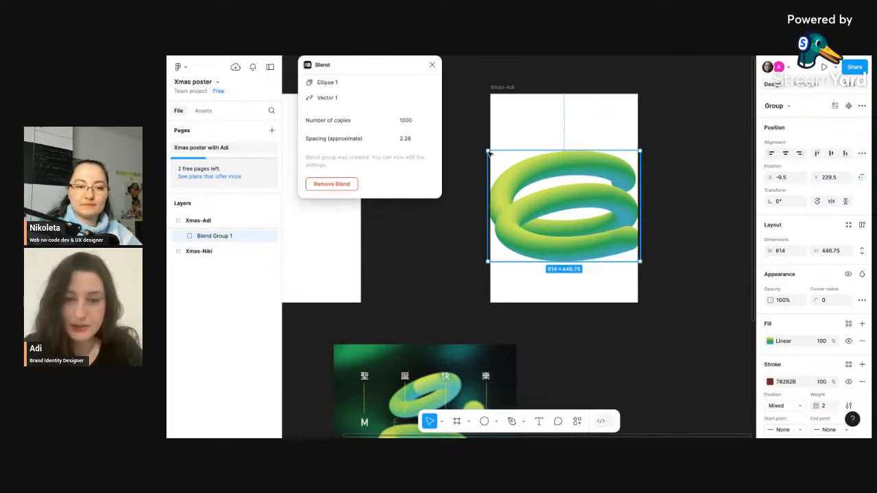
left_click_drag(489, 152, 489, 152)
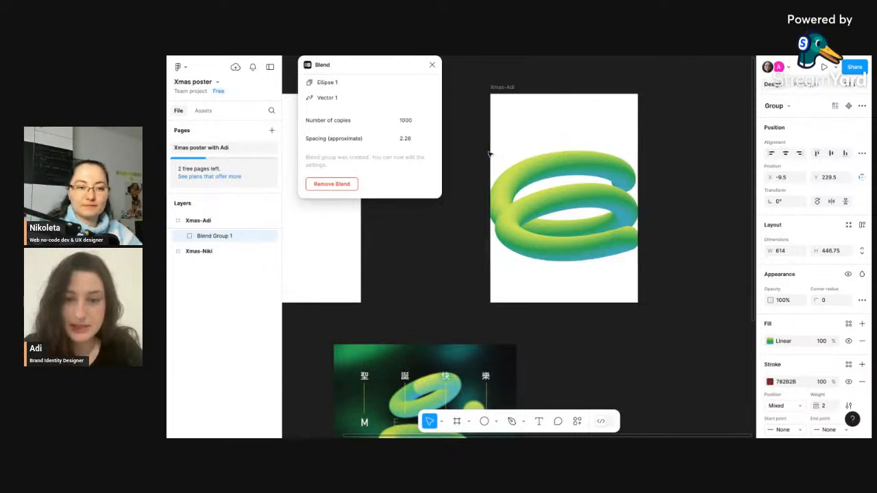
left_click(529, 170)
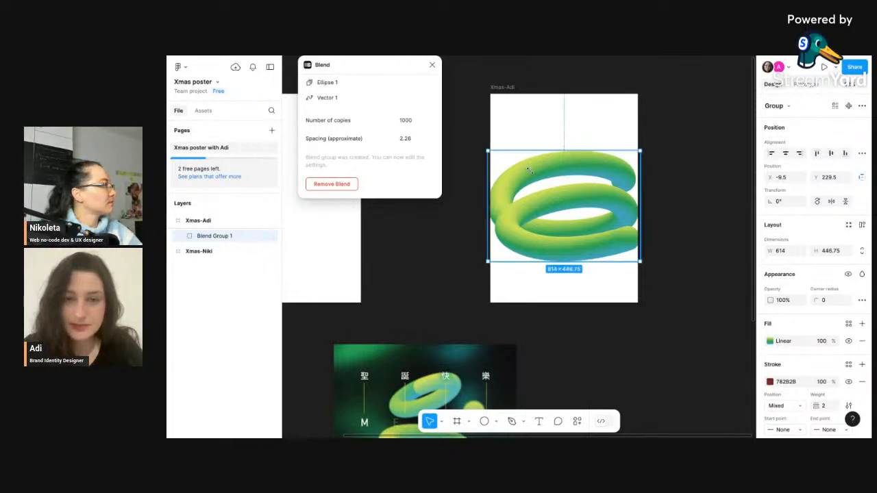
left_click(485, 150)
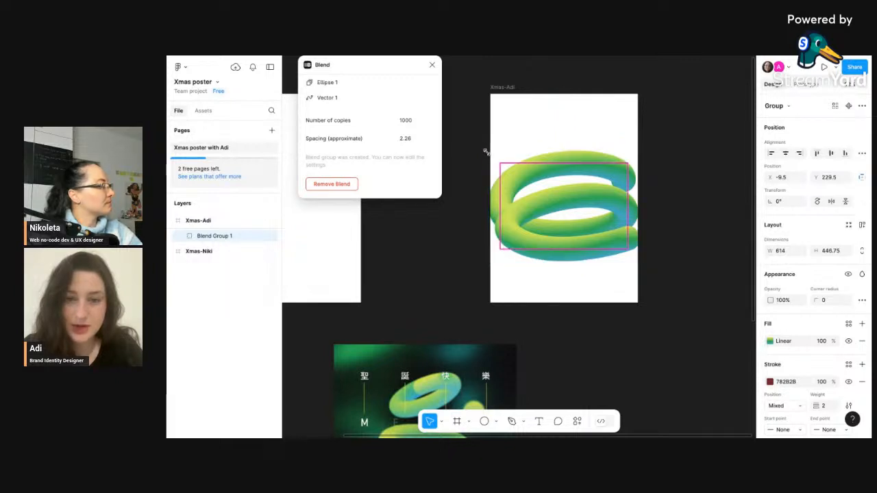
left_click(512, 182)
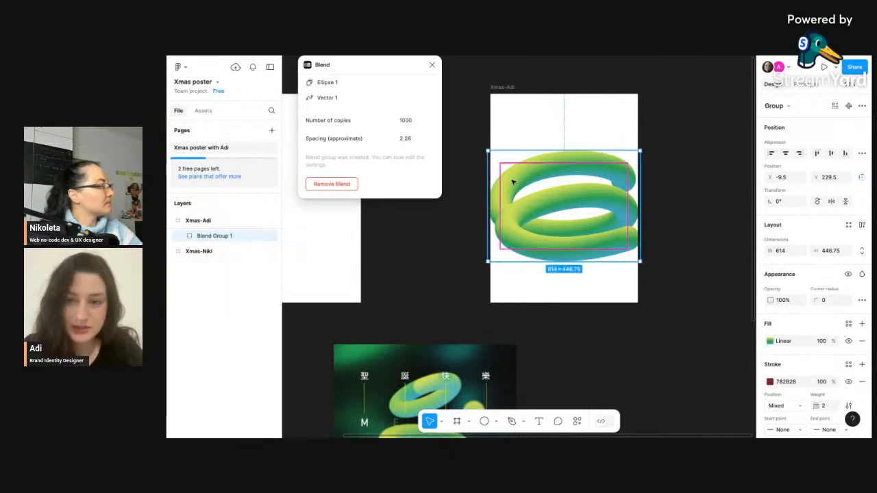
left_click(489, 153)
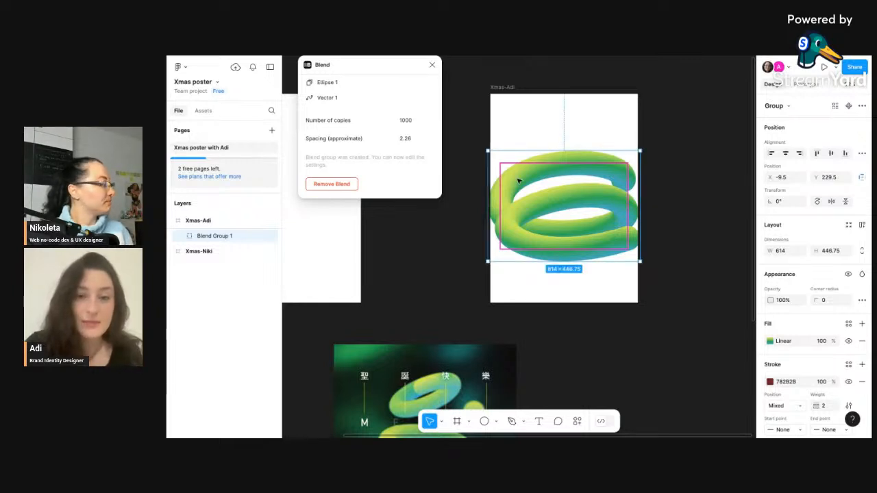
scroll(433, 68, "left", 1)
scroll(433, 68, "down", 1)
left_click(432, 66)
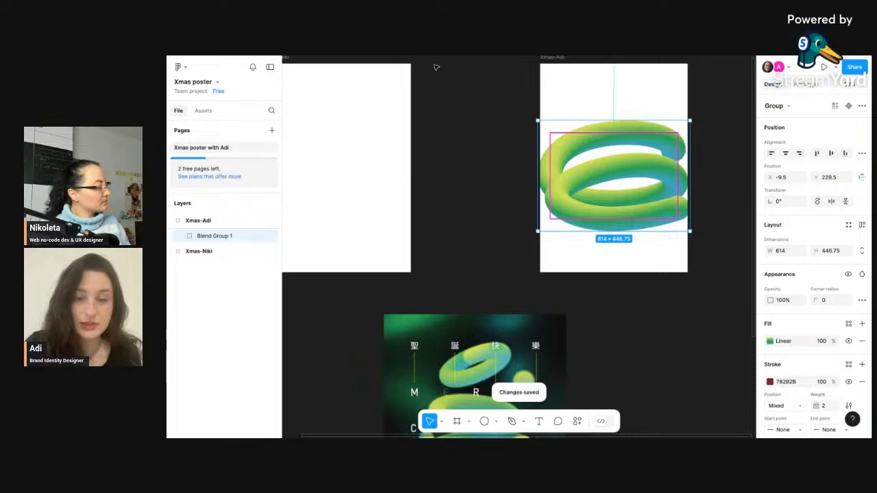
- Compare the Xmas-Adi frame's blended tube with the reference poster from a wider view
scroll(468, 210, "down", 2)
scroll(469, 210, "left", 1)
left_click(496, 218)
scroll(496, 217, "down", 2)
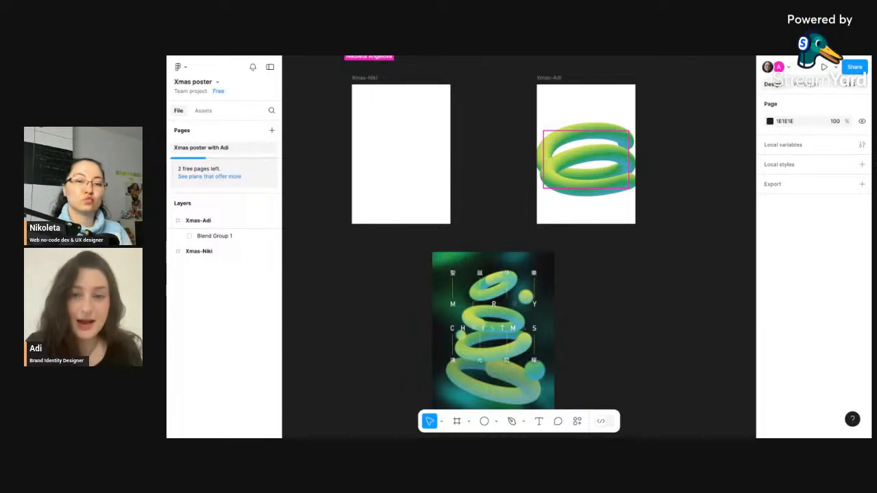
scroll(619, 199, "right", 3)
scroll(619, 200, "down", 2)
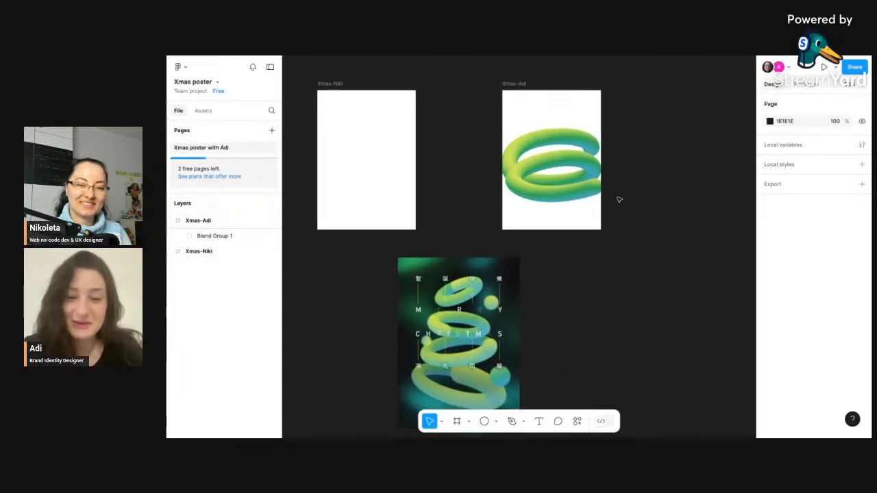
scroll(619, 199, "right", 3)
scroll(619, 200, "up", 2)
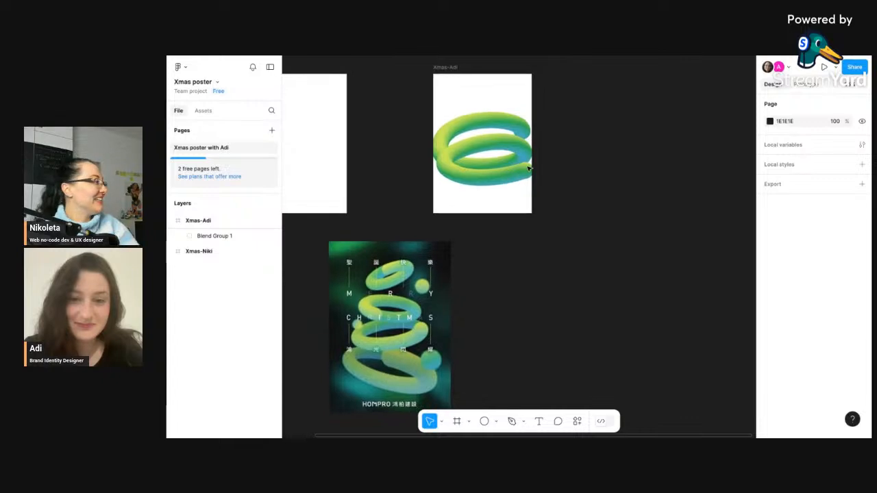
left_click(449, 101)
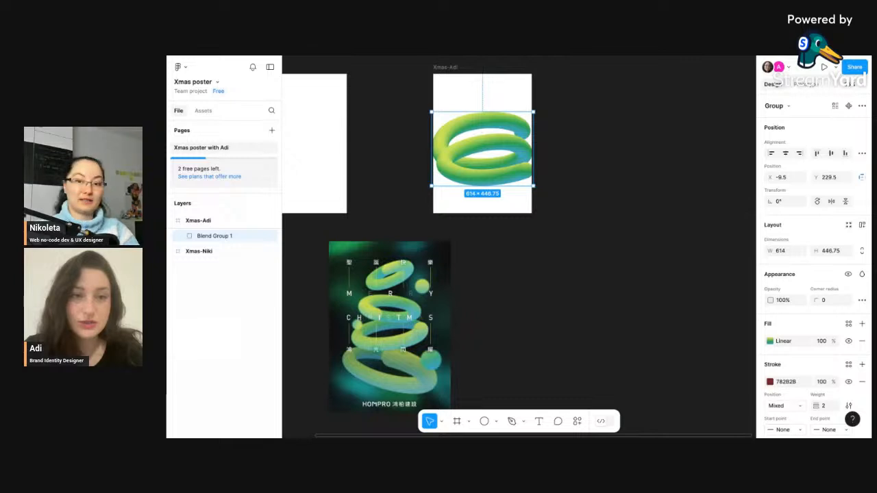
key("ctrl+Tab")
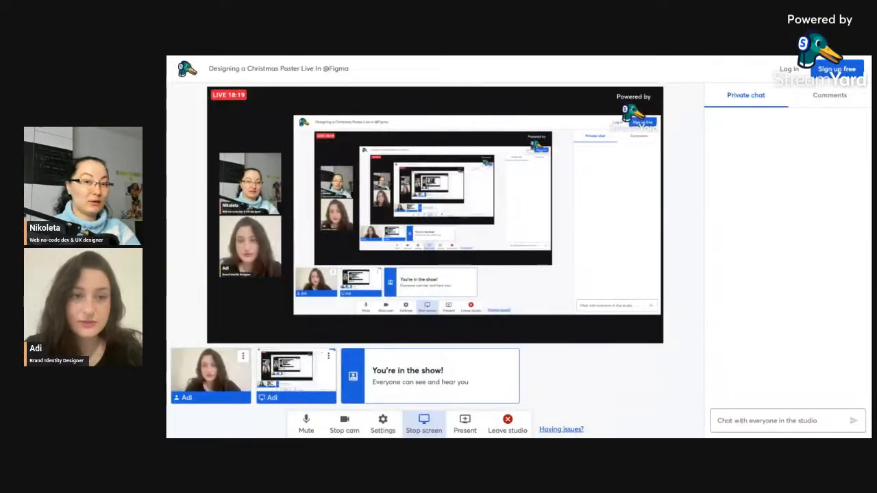
left_click(424, 423)
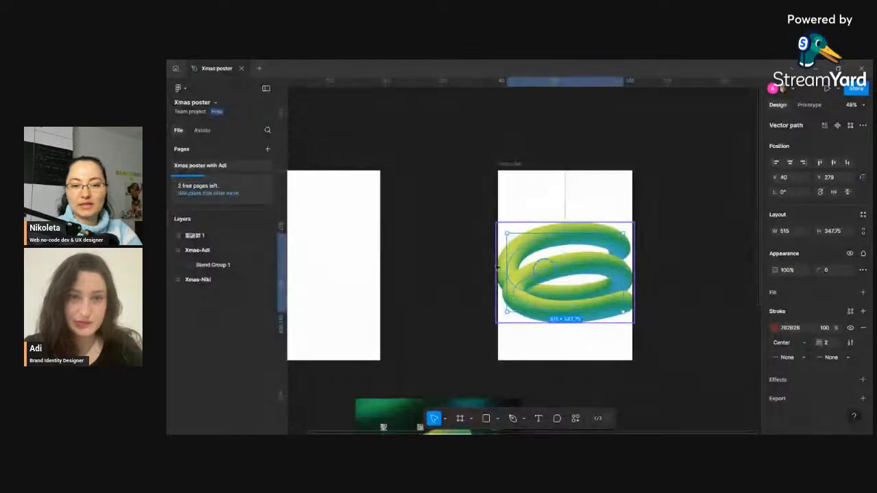
- Zoom into the reference poster to examine its texture and the tube's shading
scroll(444, 267, "down", 5)
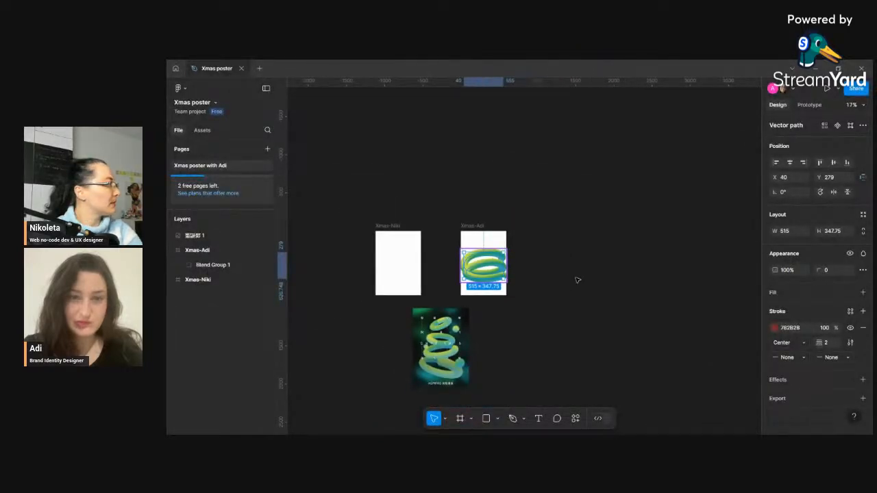
scroll(544, 276, "left", 3)
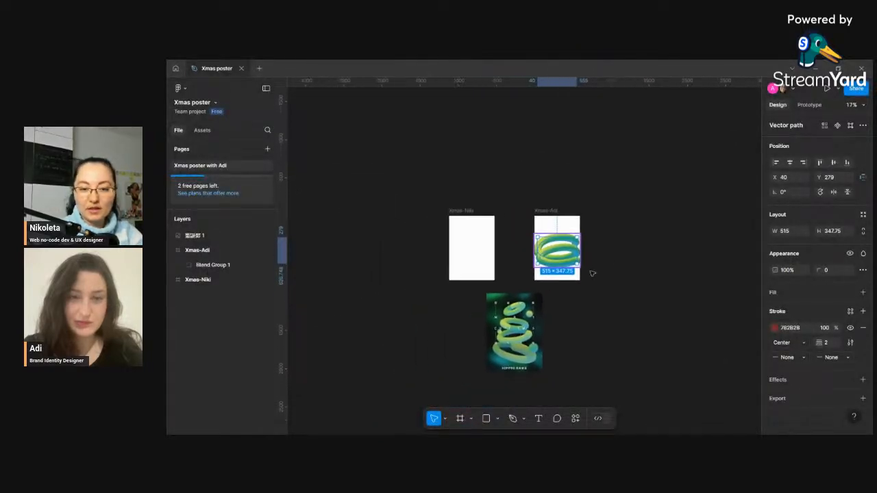
scroll(592, 274, "up", 5)
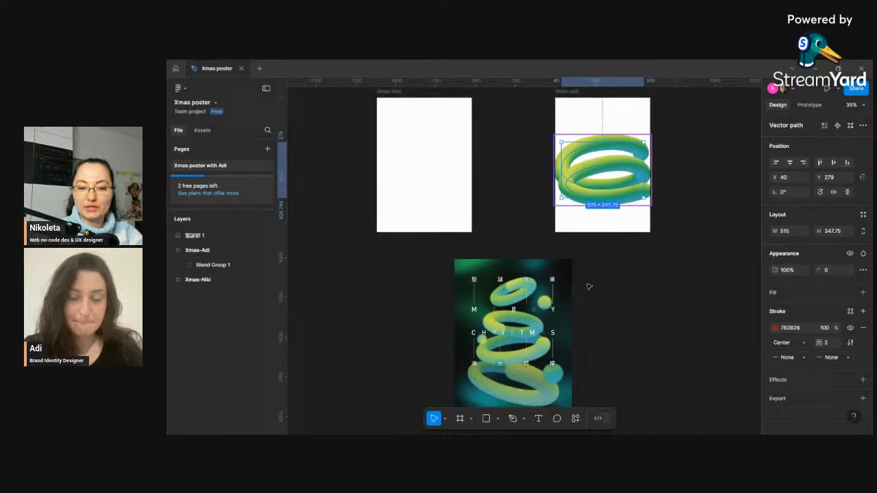
scroll(588, 286, "down", 3)
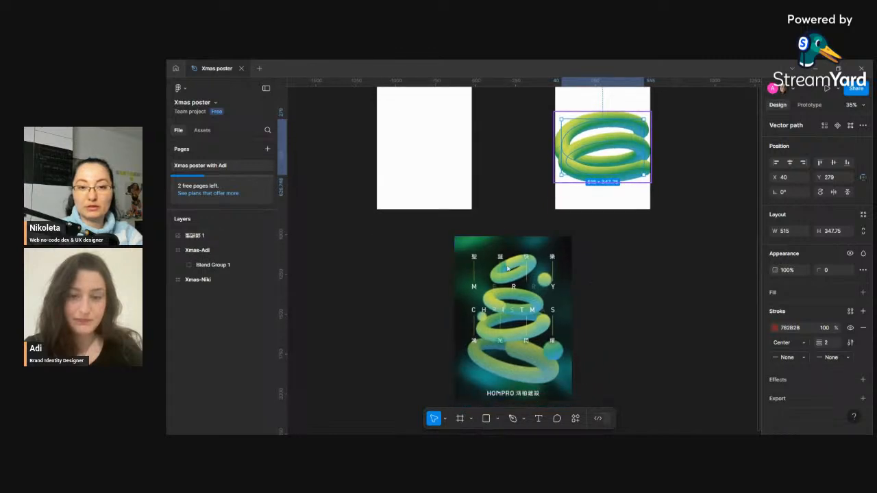
scroll(522, 222, "down", 1)
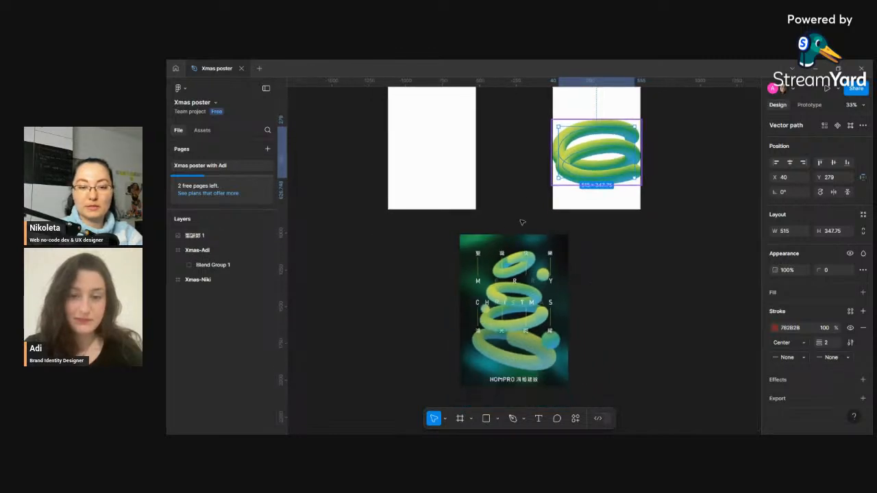
scroll(522, 226, "down", 2)
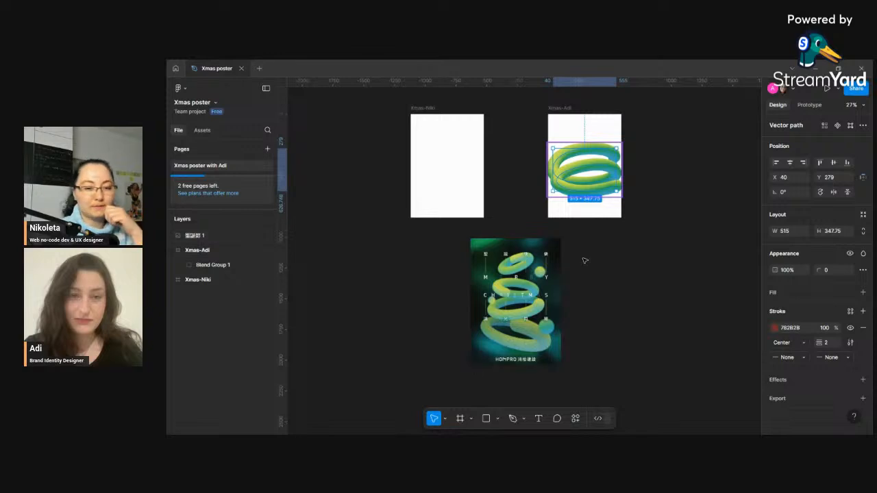
scroll(623, 279, "up", 1)
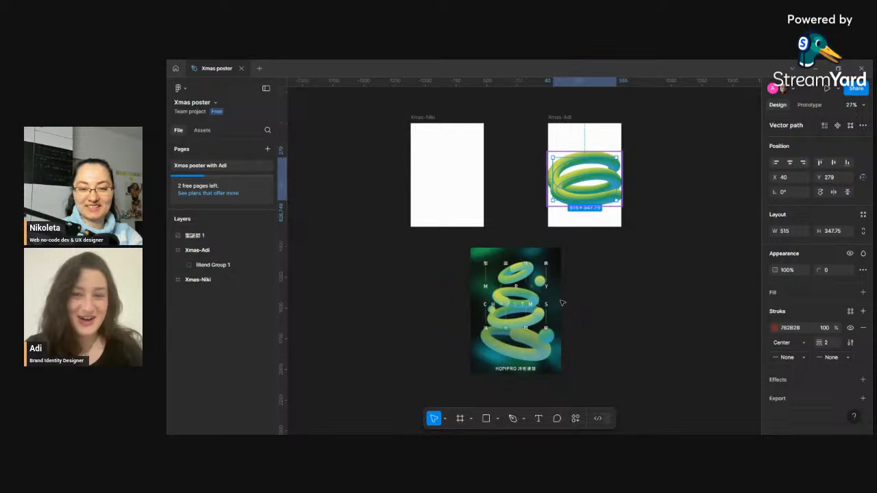
scroll(570, 306, "up", 3)
scroll(519, 291, "down", 2)
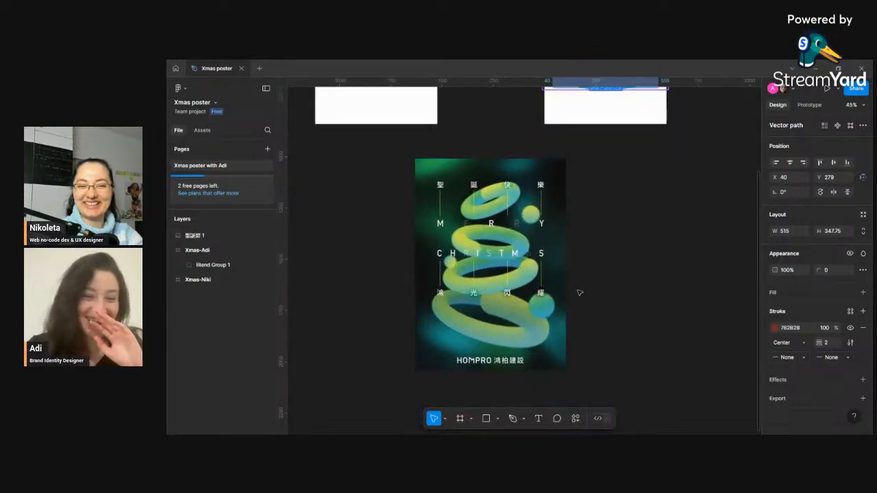
scroll(499, 237, "up", 1)
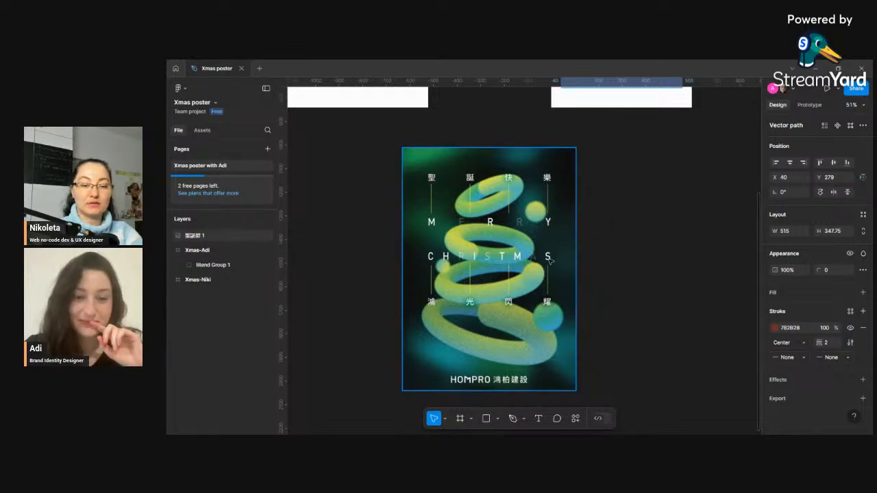
scroll(548, 313, "up", 5)
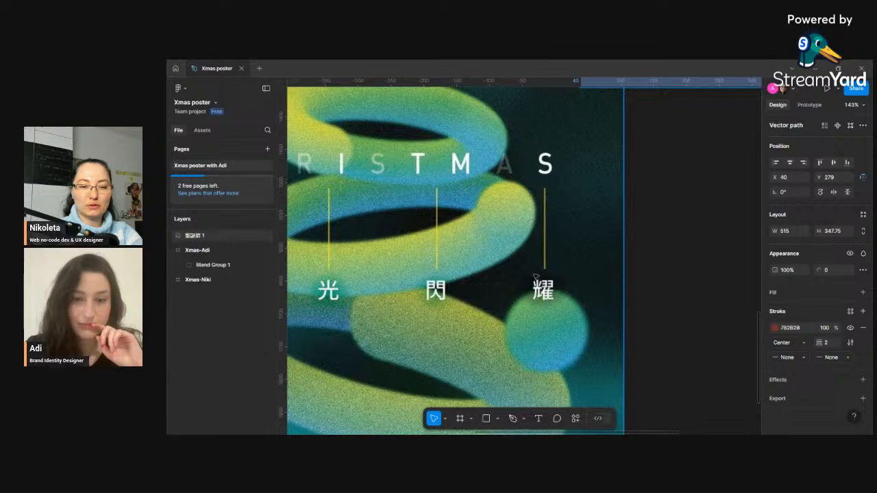
scroll(535, 277, "up", 5)
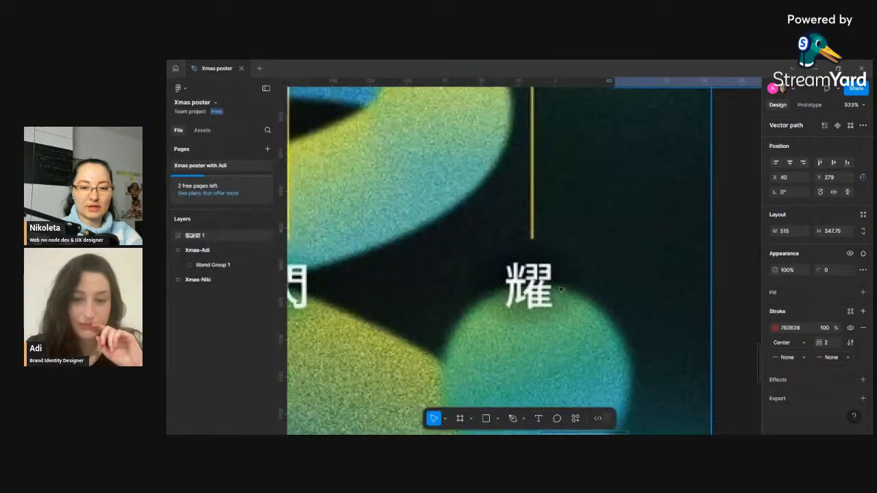
- Zoom in and out across the reference poster to study its tube shading, grain texture and lettering
scroll(517, 303, "down", 8)
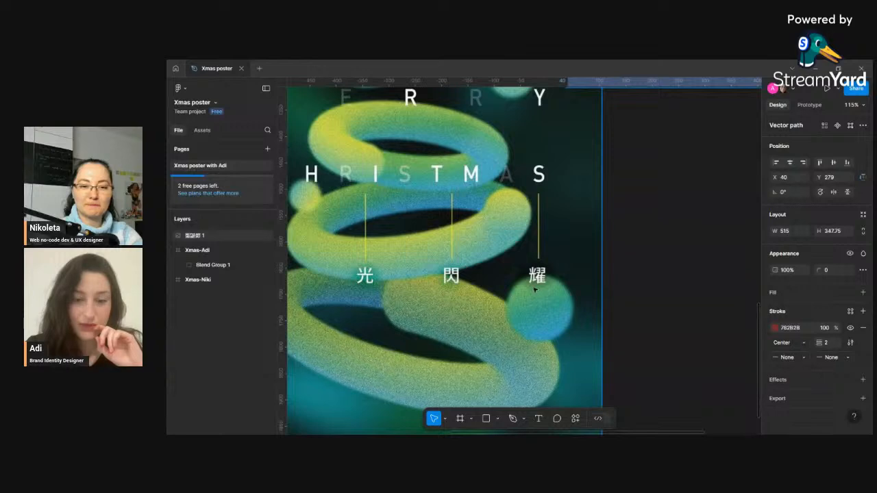
scroll(542, 271, "down", 1)
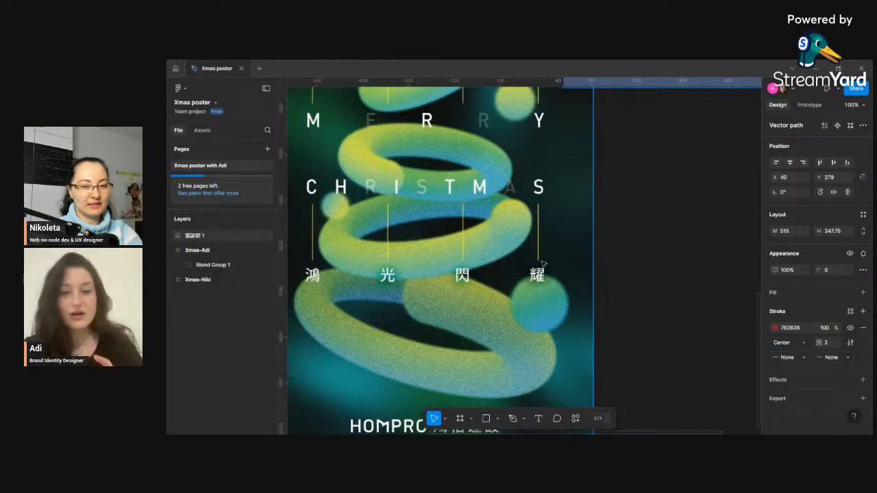
scroll(543, 263, "down", 2)
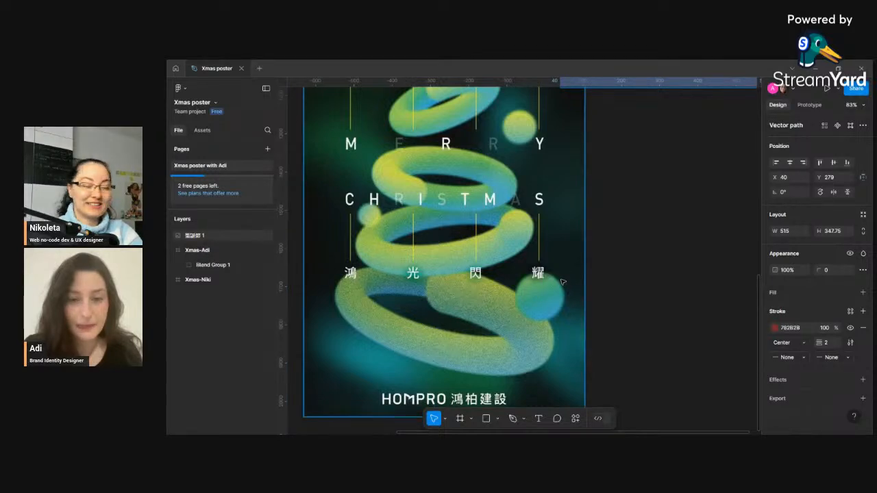
scroll(561, 277, "down", 1)
scroll(561, 277, "down", 2)
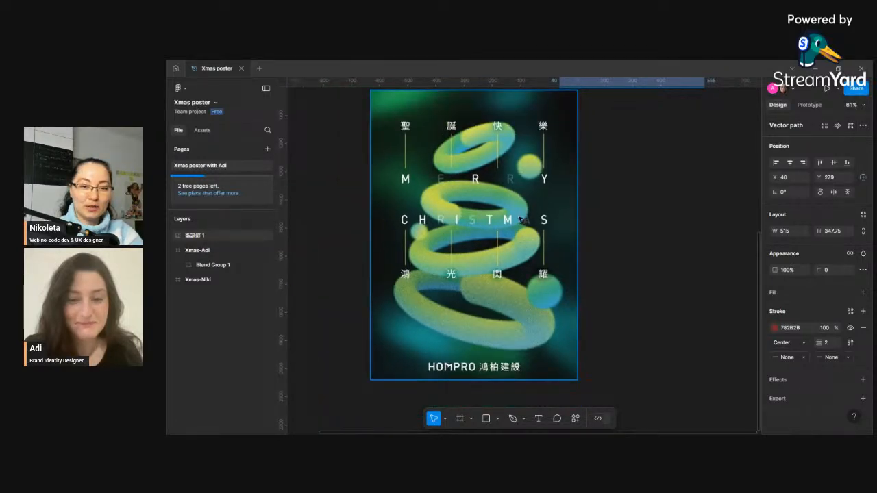
scroll(523, 219, "down", 2)
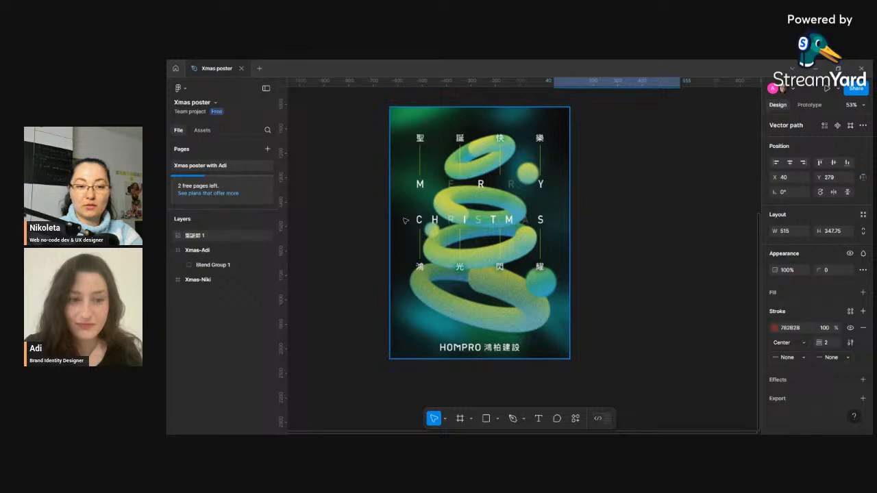
scroll(521, 348, "up", 3)
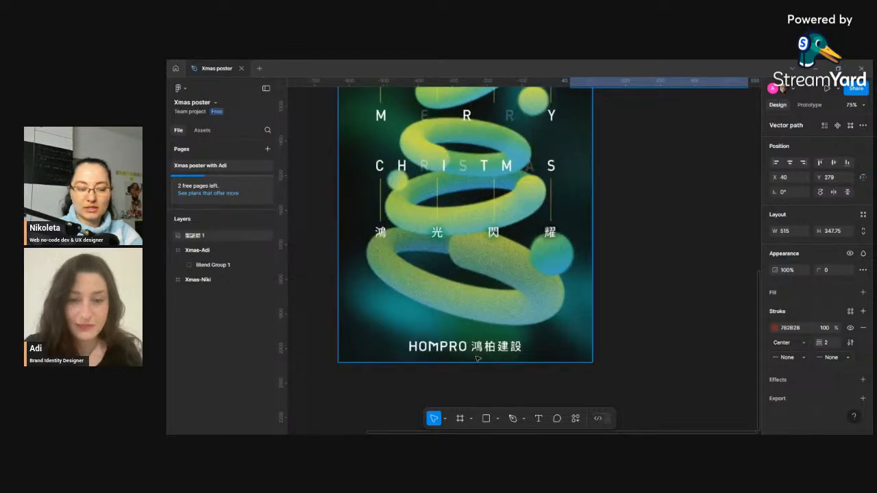
scroll(521, 347, "down", 2)
scroll(453, 181, "up", 3)
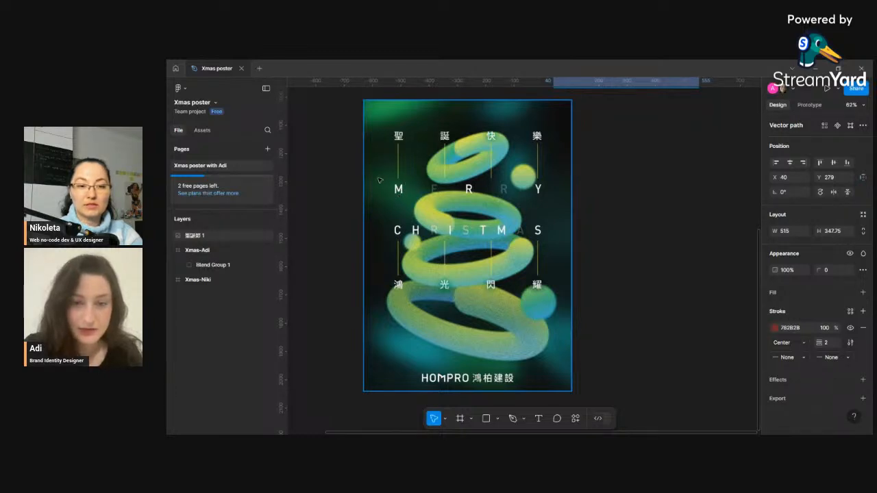
scroll(400, 198, "up", 10)
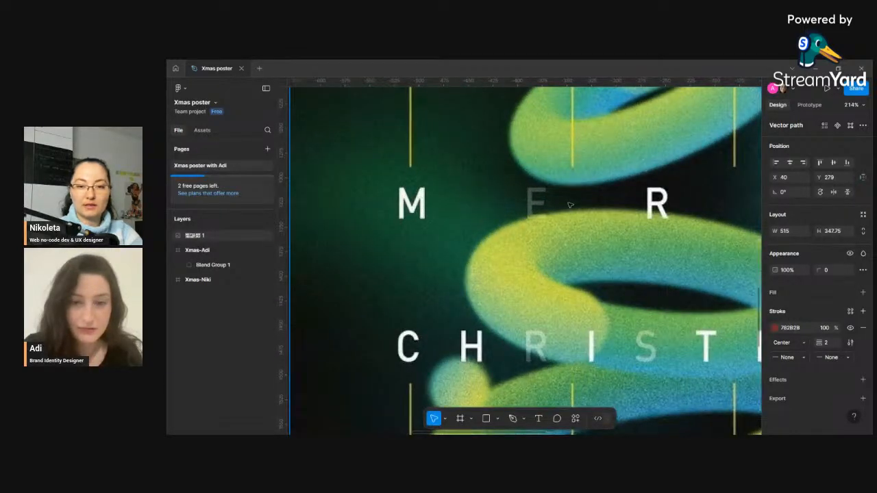
scroll(638, 213, "down", 8)
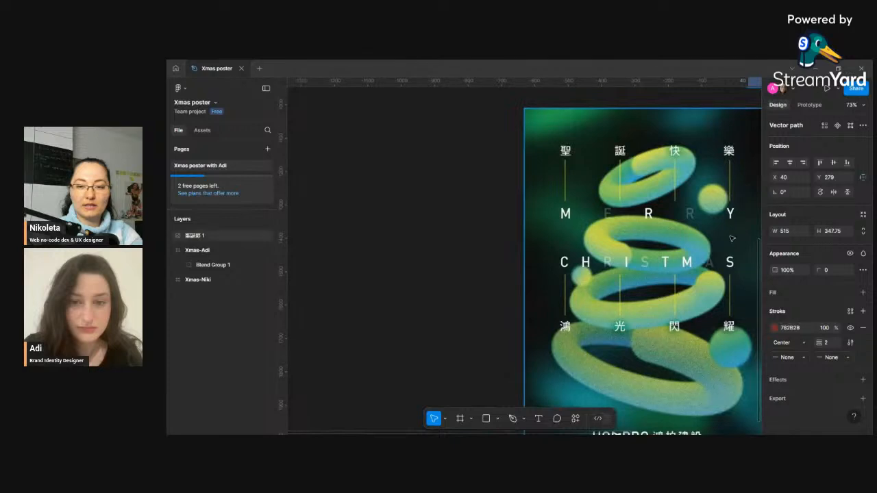
scroll(690, 224, "right", 4)
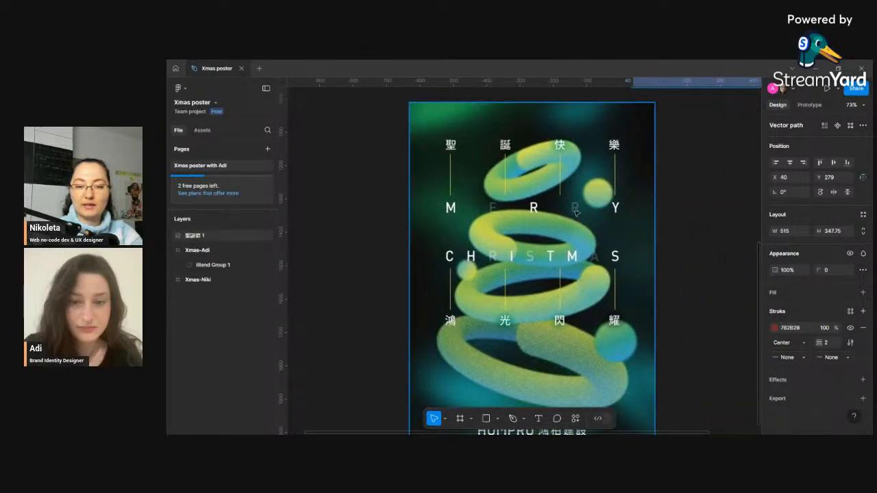
scroll(511, 213, "down", 2)
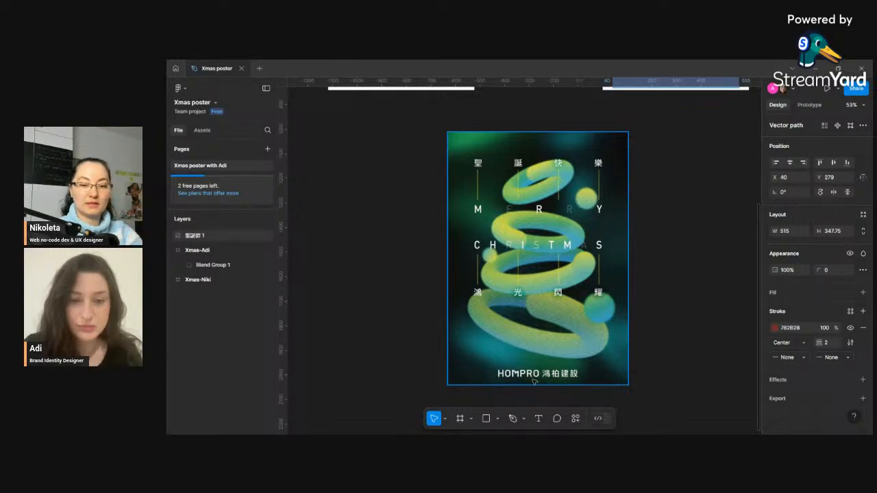
scroll(532, 379, "up", 5)
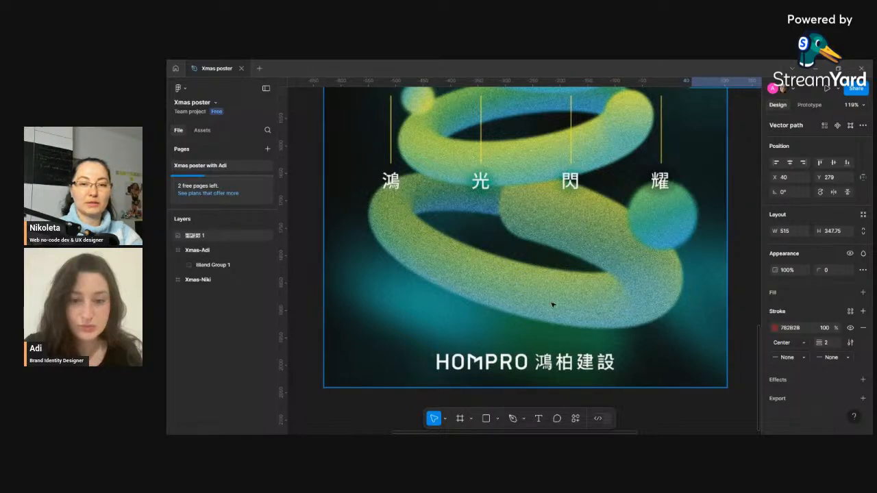
scroll(553, 304, "down", 8)
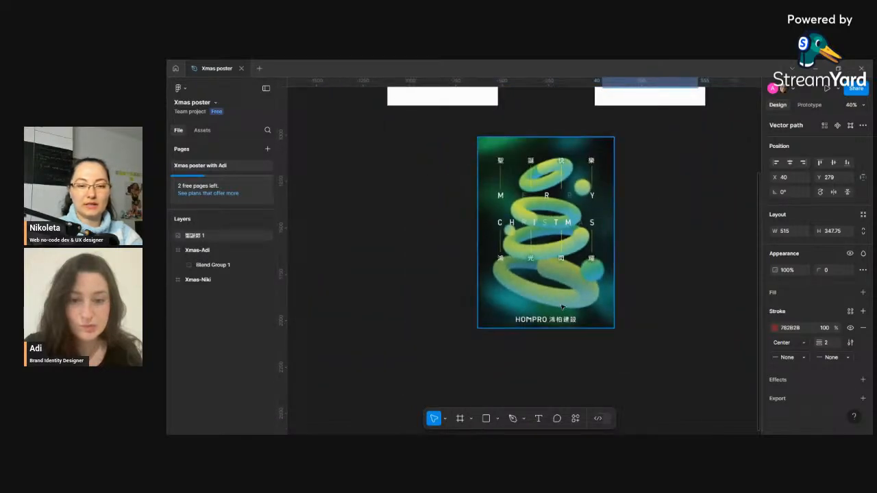
scroll(569, 205, "up", 5)
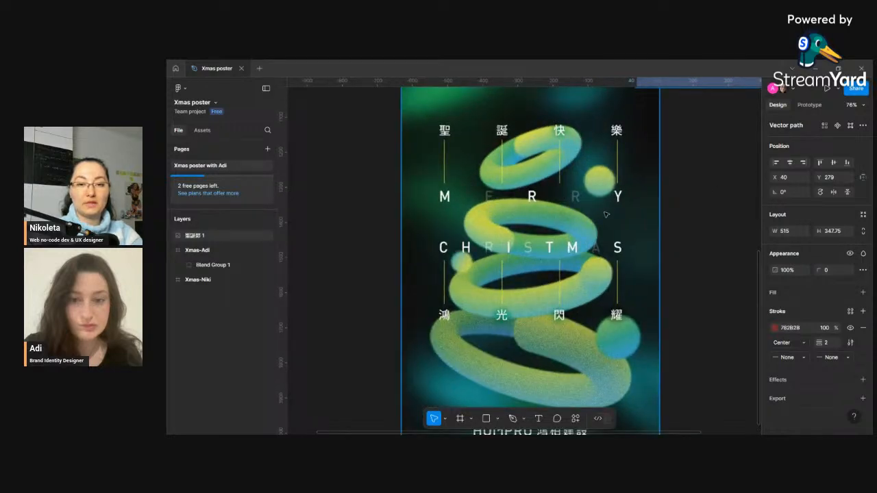
scroll(606, 216, "down", 3)
scroll(605, 218, "up", 2)
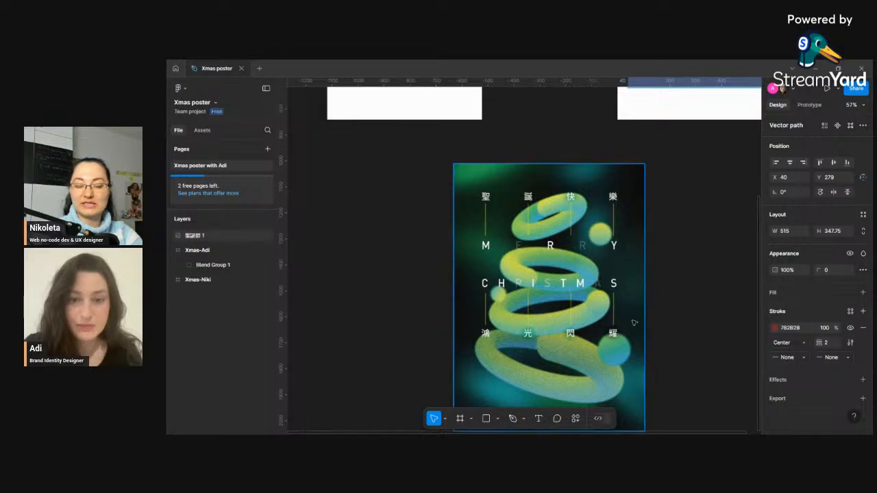
scroll(547, 320, "down", 1)
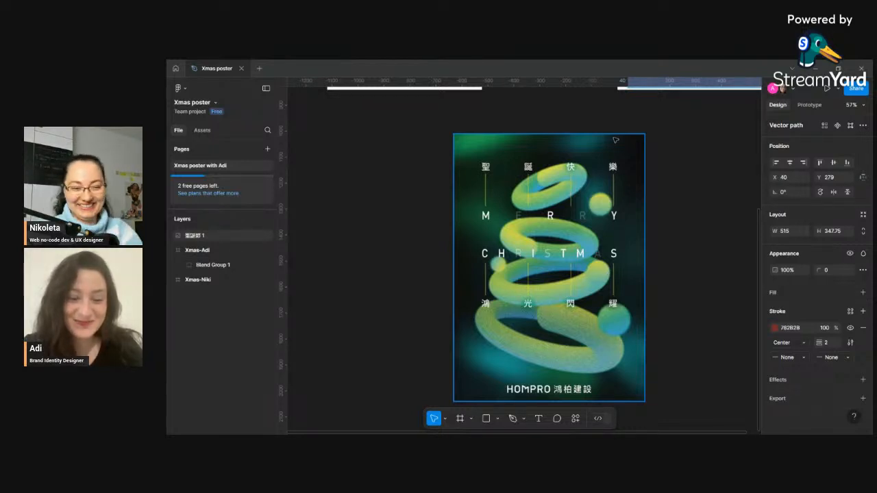
- Zoom out and back in to view the reference poster alongside the Xmas-Niki and Xmas-Adi frames
scroll(577, 236, "down", 5)
scroll(577, 237, "down", 2)
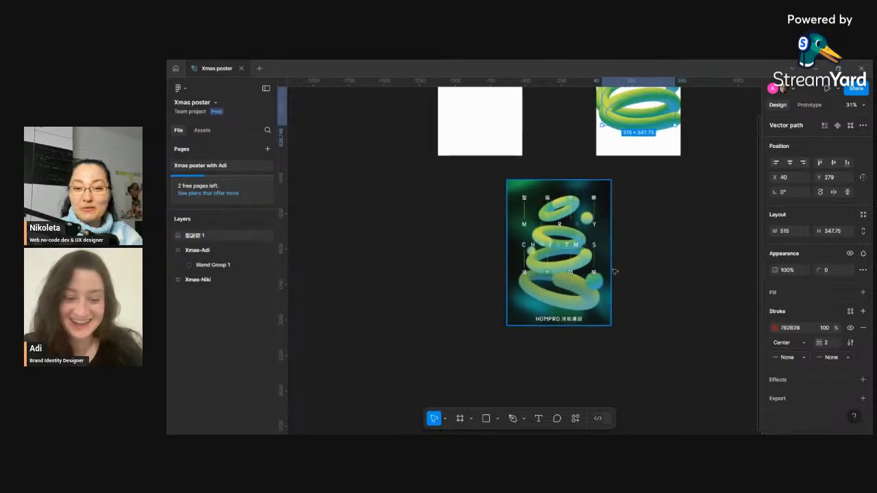
scroll(534, 223, "up", 5)
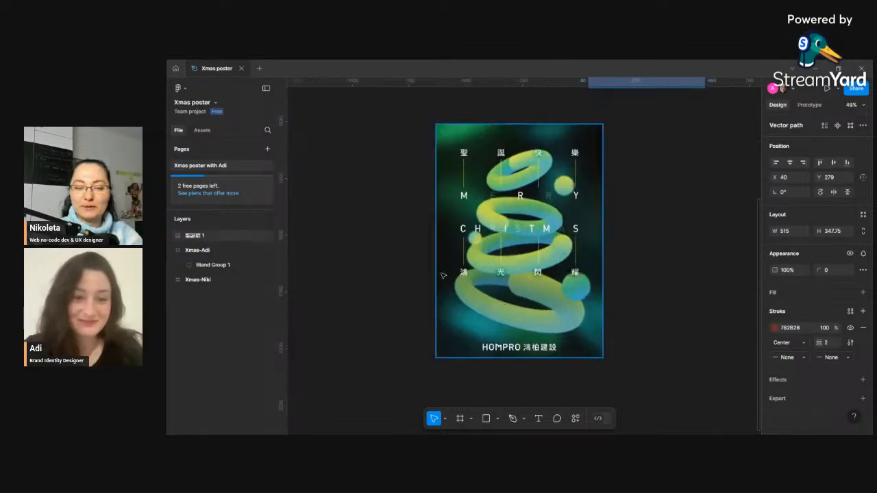
scroll(513, 252, "up", 2)
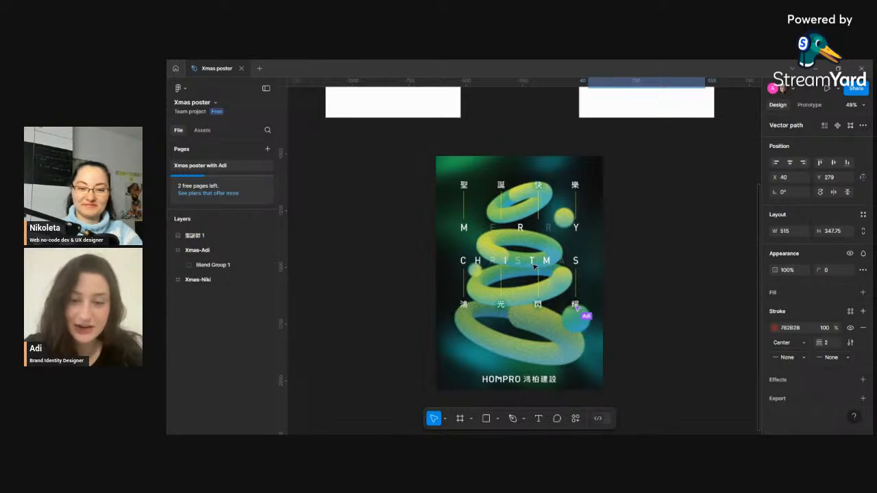
scroll(577, 309, "up", 5)
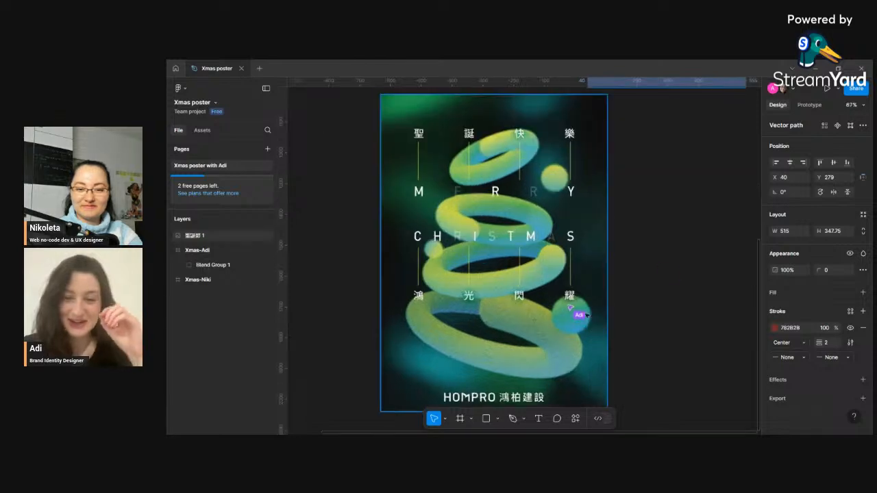
scroll(578, 302, "down", 1)
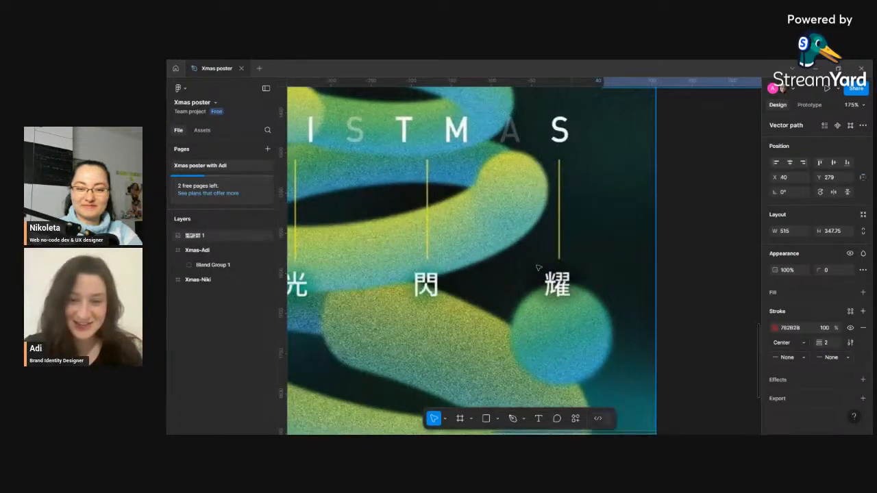
scroll(568, 303, "down", 4)
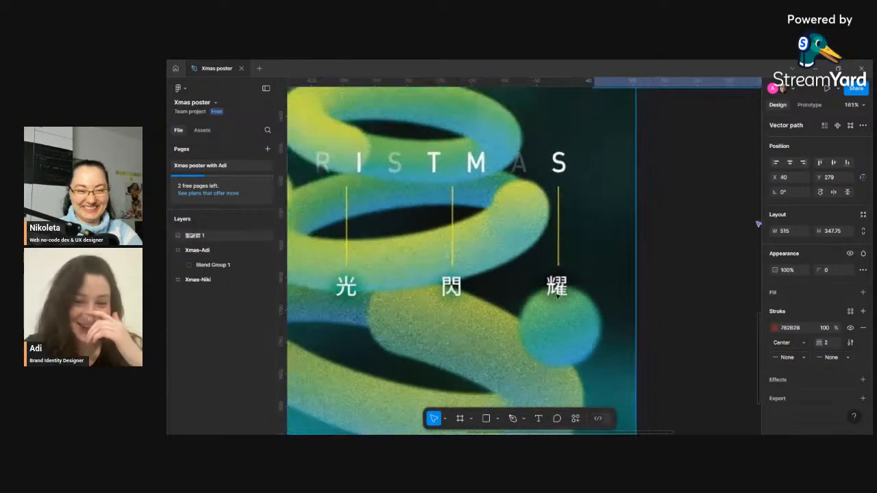
scroll(589, 338, "down", 2)
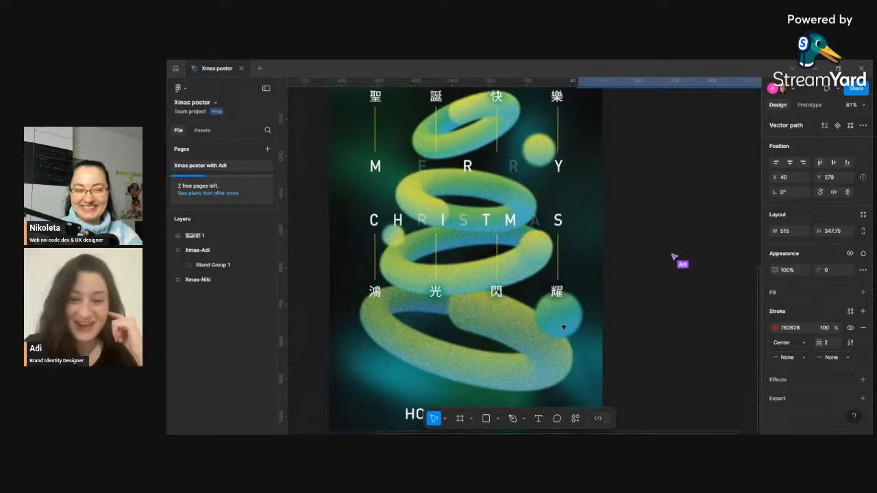
scroll(563, 328, "down", 1)
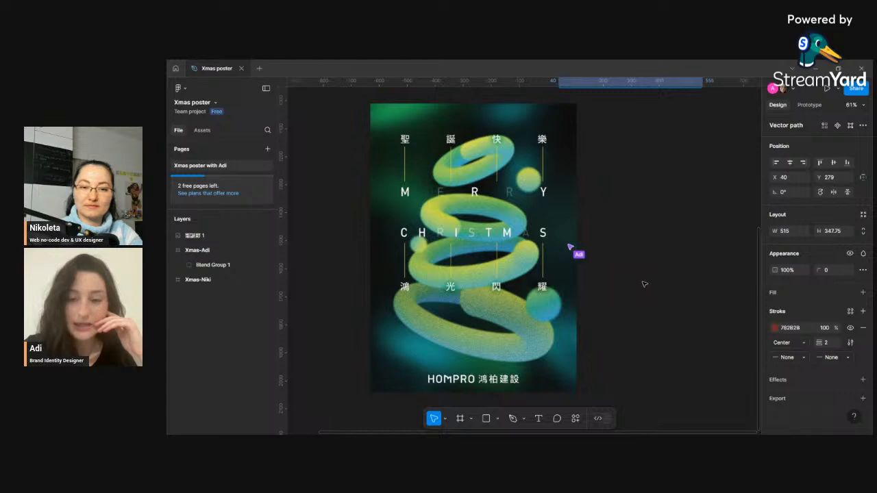
scroll(627, 288, "down", 3)
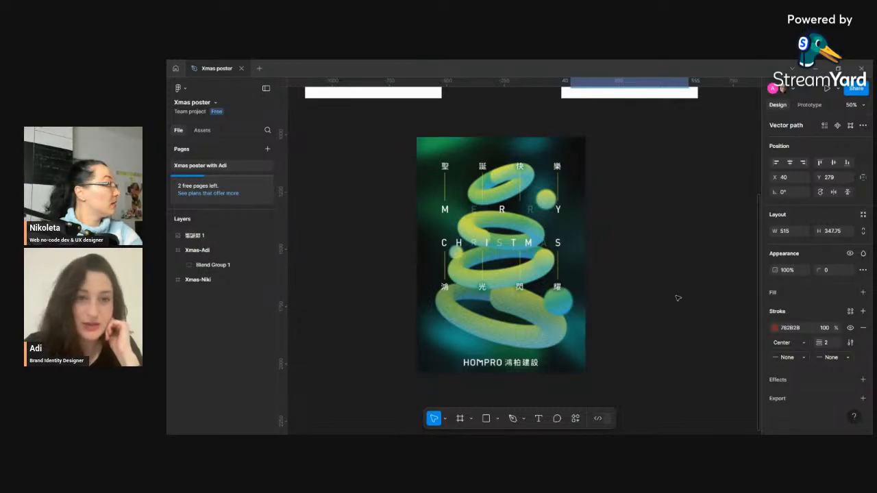
scroll(548, 293, "up", 3)
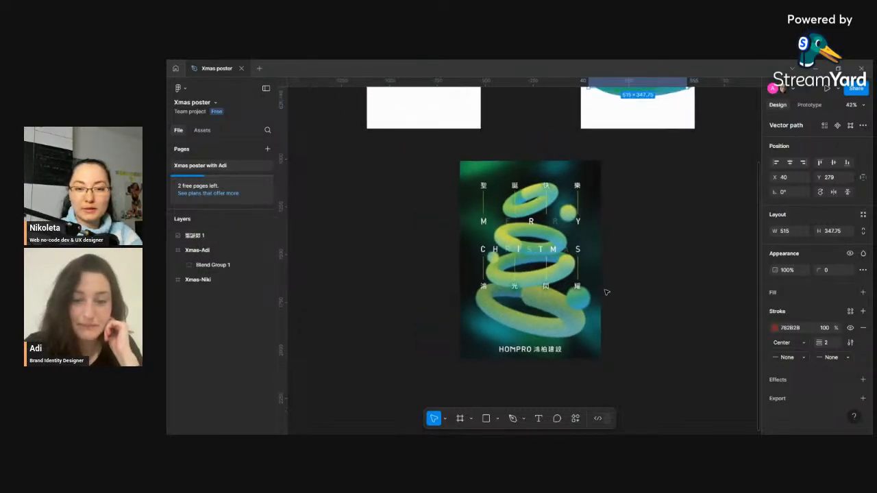
scroll(455, 253, "down", 2)
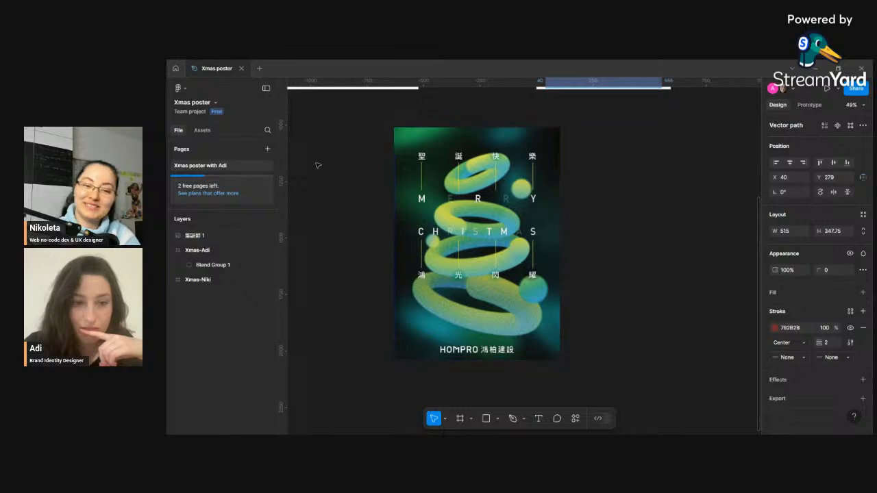
scroll(470, 197, "down", 4)
scroll(470, 198, "down", 2)
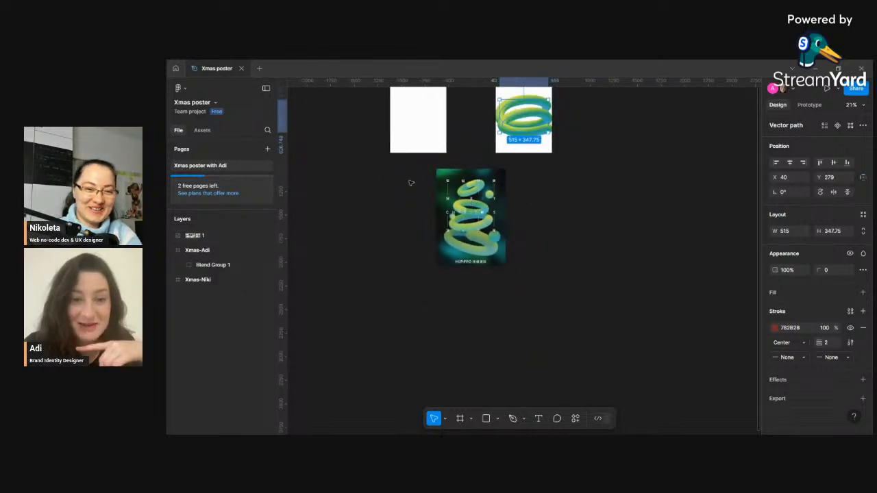
scroll(408, 182, "up", 3)
scroll(407, 183, "down", 1)
scroll(405, 188, "up", 1)
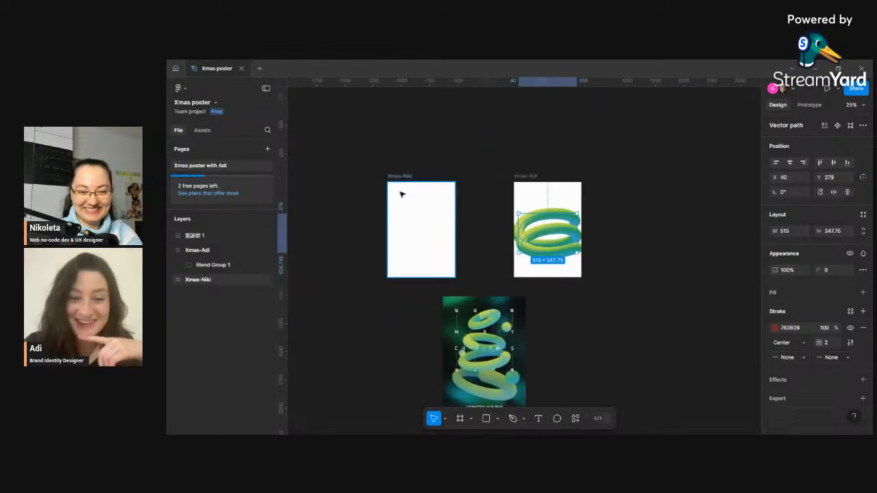
scroll(418, 219, "down", 1)
- Move the reference poster image between the Xmas-Niki and Xmas-Adi frames and scale it down to about 493 × 690
left_click(454, 305)
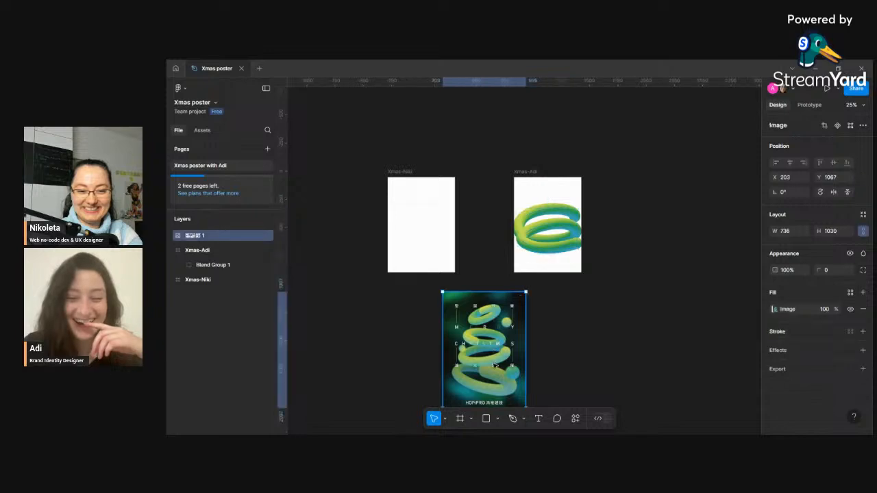
left_click_drag(495, 365, 498, 183)
scroll(494, 171, "up", 1)
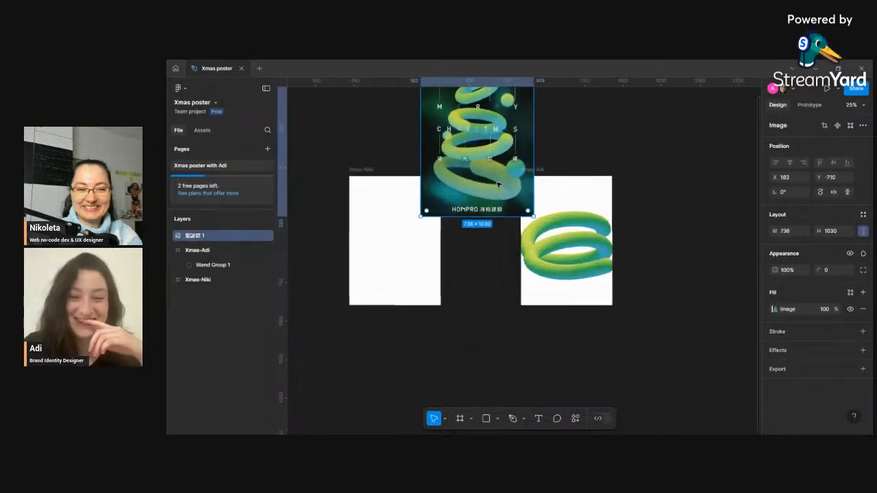
scroll(480, 219, "up", 3)
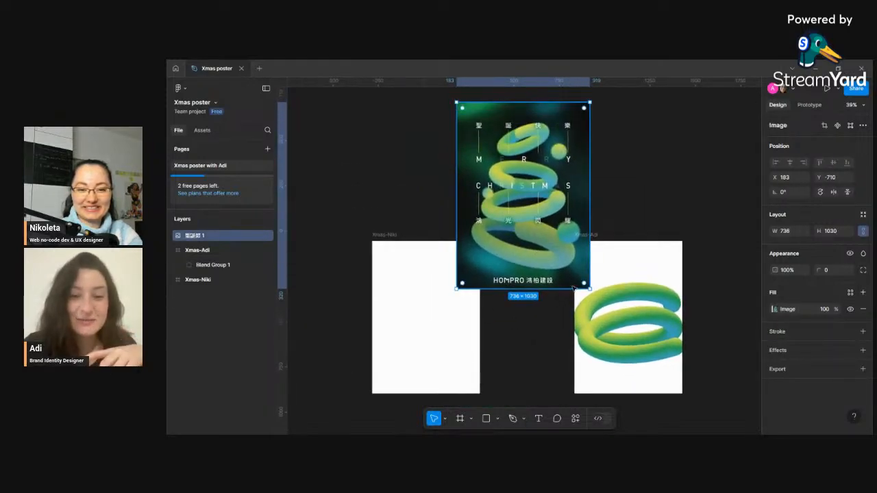
left_click_drag(585, 285, 534, 360)
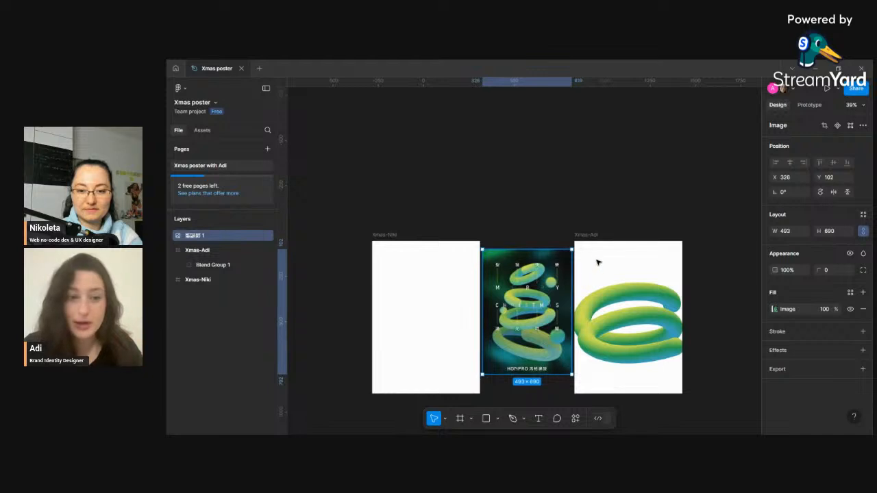
left_click_drag(429, 268, 418, 269)
left_click_drag(547, 280, 543, 281)
scroll(498, 313, "up", 1)
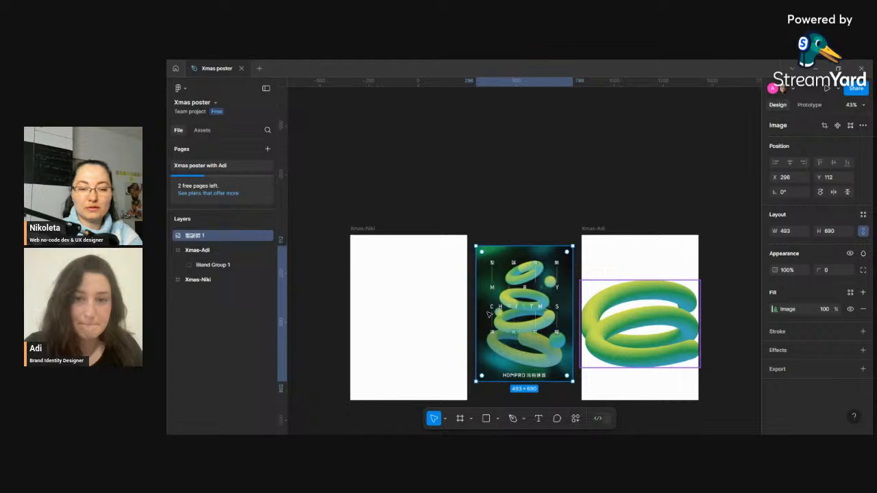
left_click(546, 230)
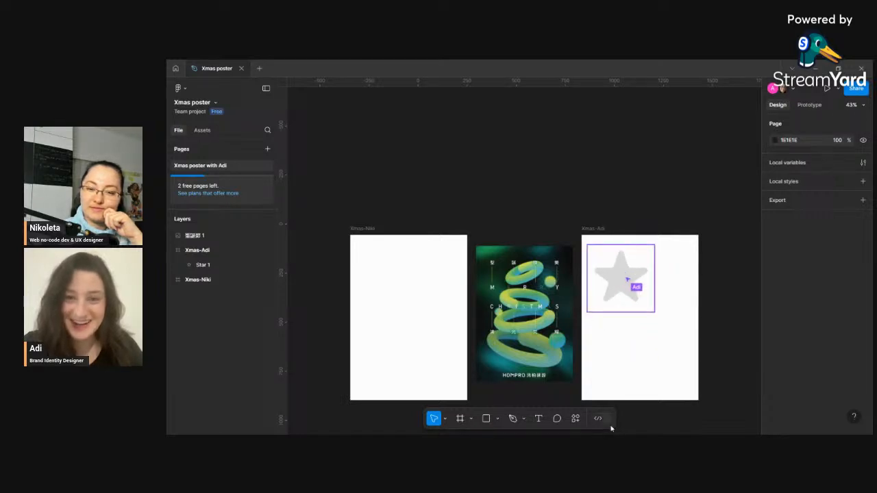
left_click(575, 418)
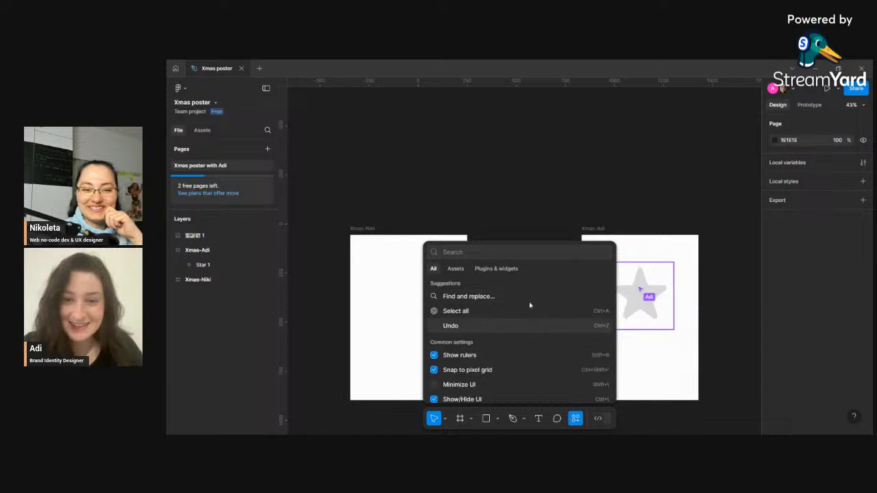
left_click(498, 270)
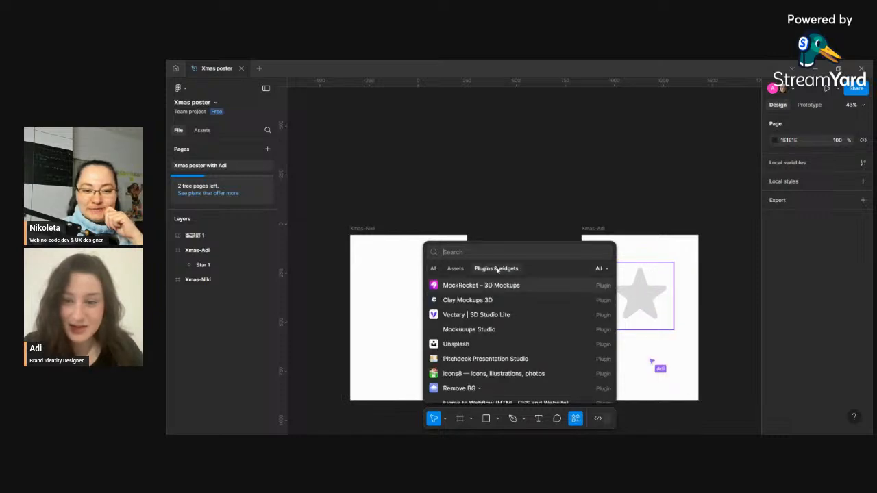
left_click(396, 296)
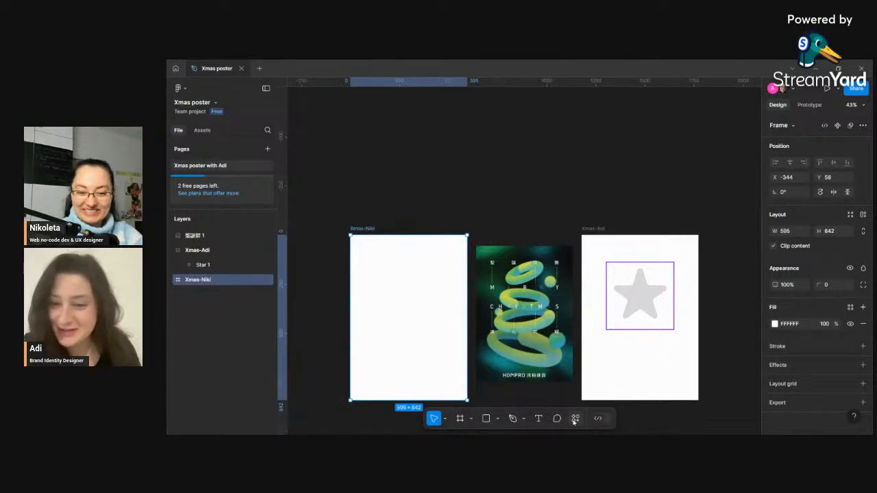
left_click(471, 420)
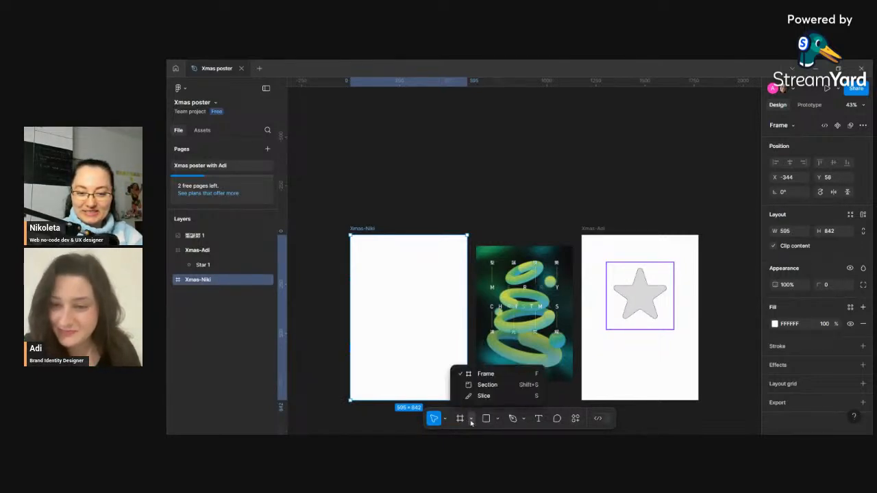
left_click(445, 419)
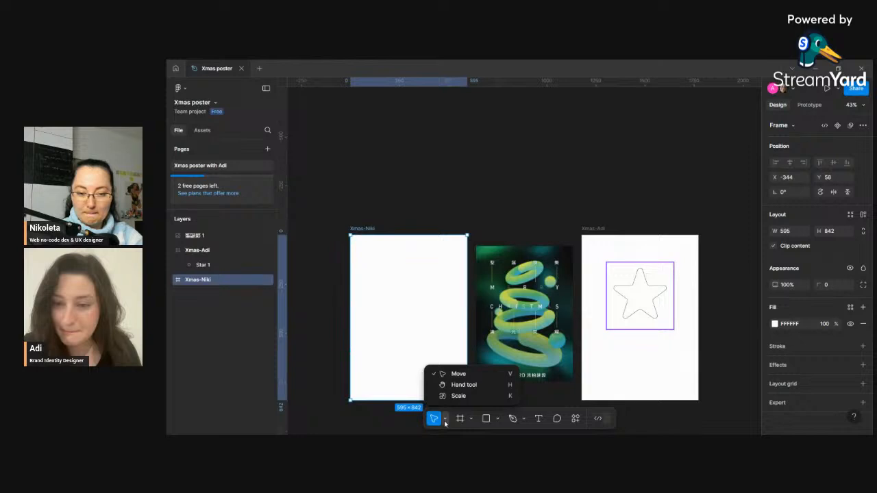
left_click(524, 421)
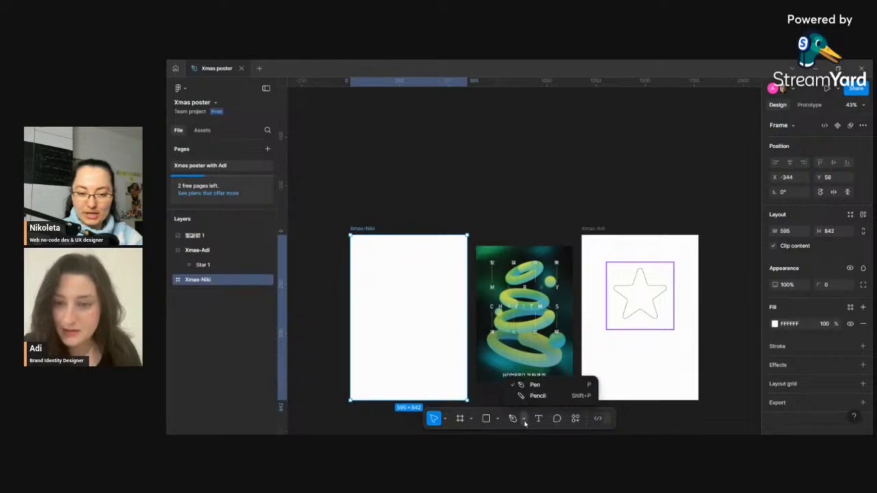
left_click(525, 421)
left_click(575, 419)
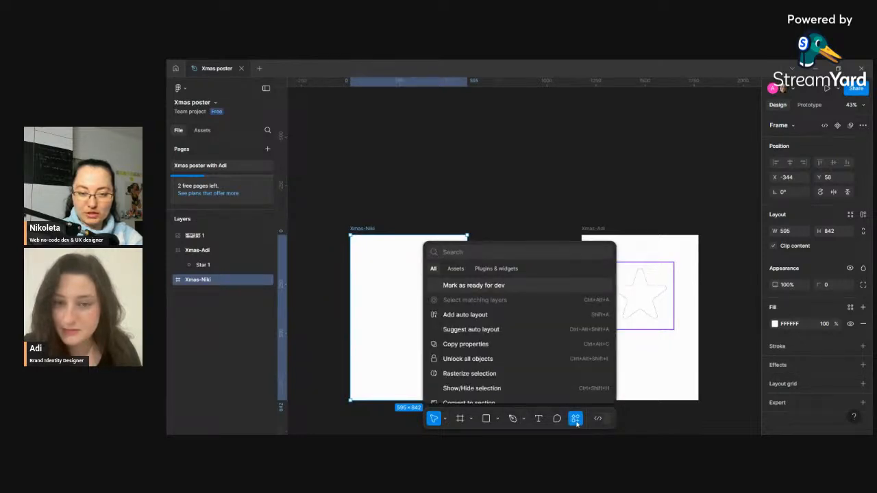
left_click(575, 419)
- Draw a triangle polygon about 204 × 187 near the upper left of the Xmas-Niki frame and select it
left_click(498, 420)
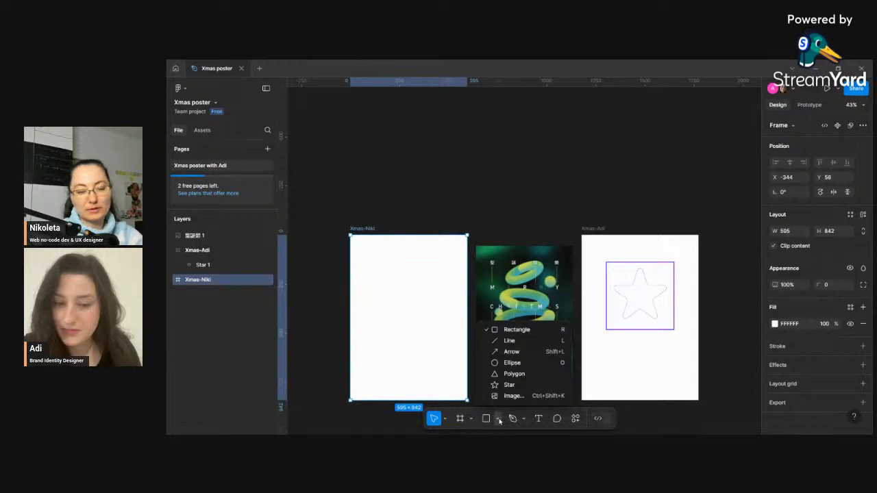
left_click(515, 375)
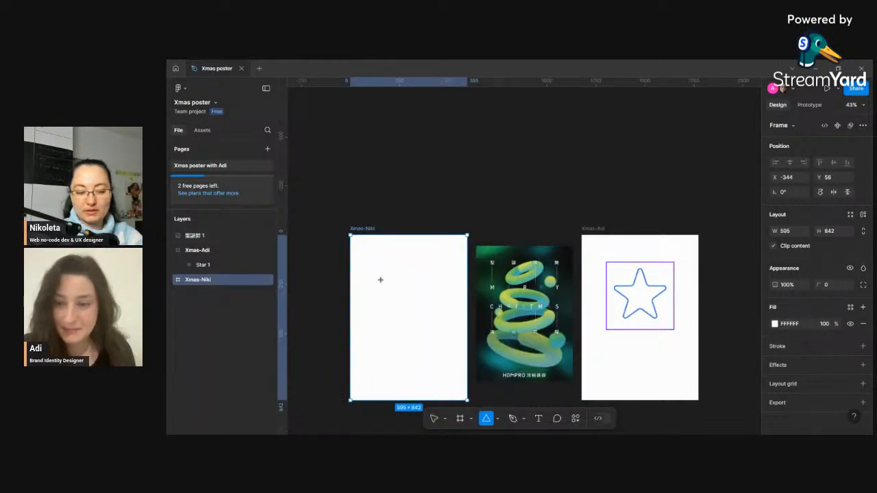
left_click_drag(368, 272, 409, 311)
left_click(405, 325)
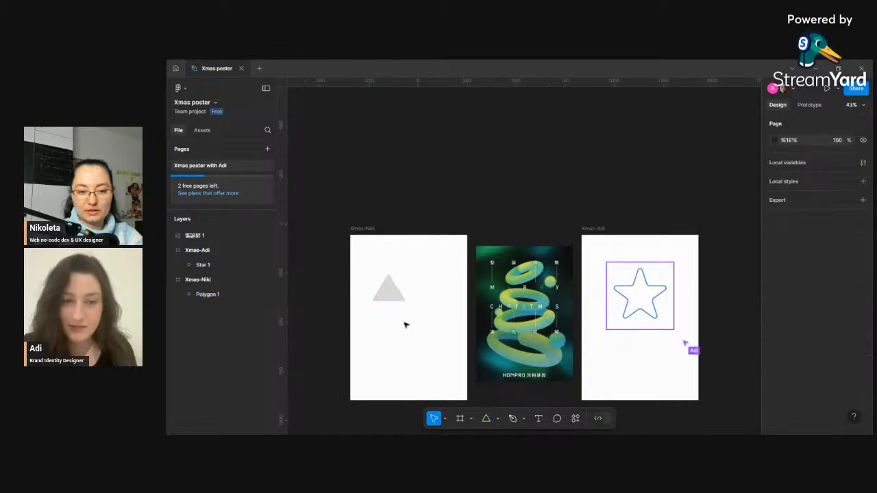
left_click(389, 293)
- Search the plugins for blend, run the Blend plugin on the selected triangle, and move its window above the frames
left_click(576, 418)
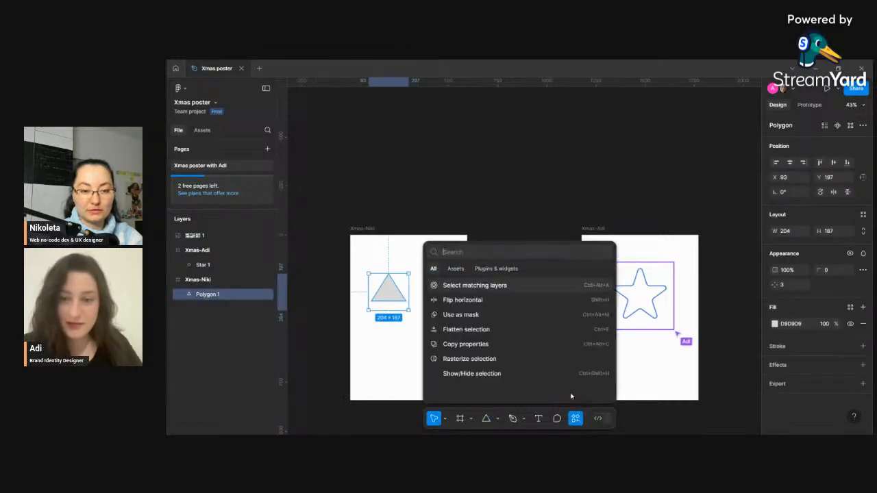
left_click(510, 269)
left_click(491, 251)
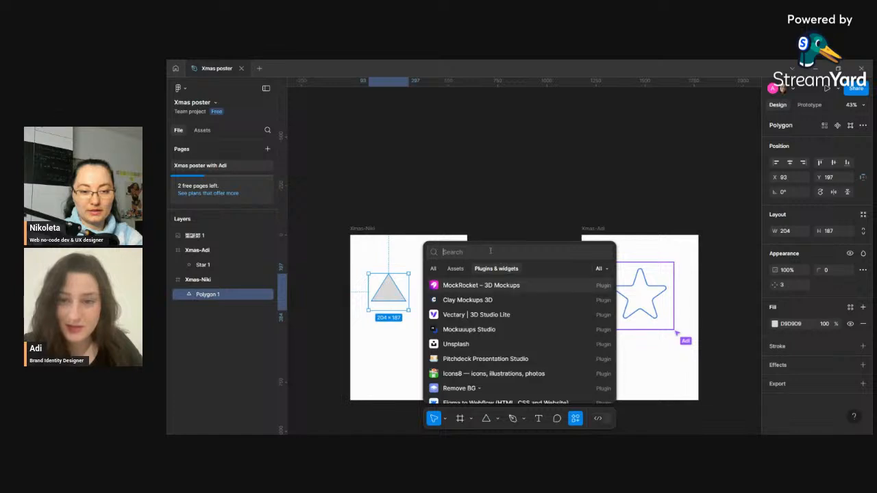
type("blend")
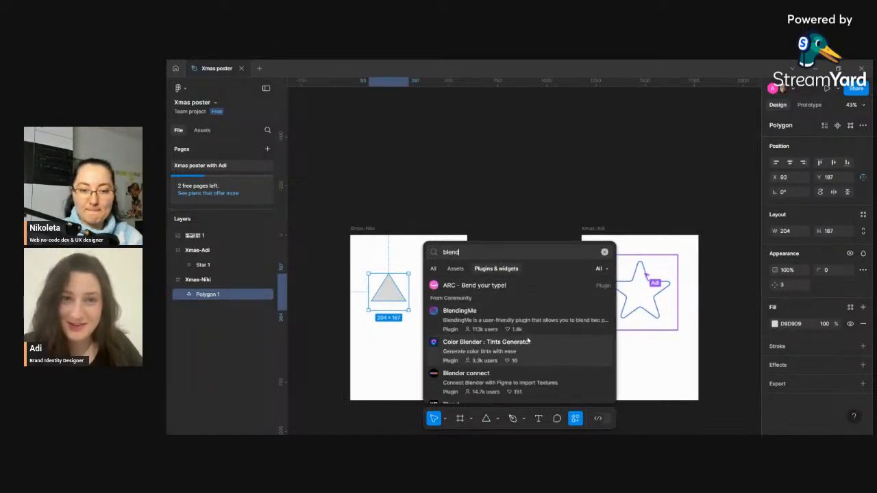
scroll(552, 313, "down", 3)
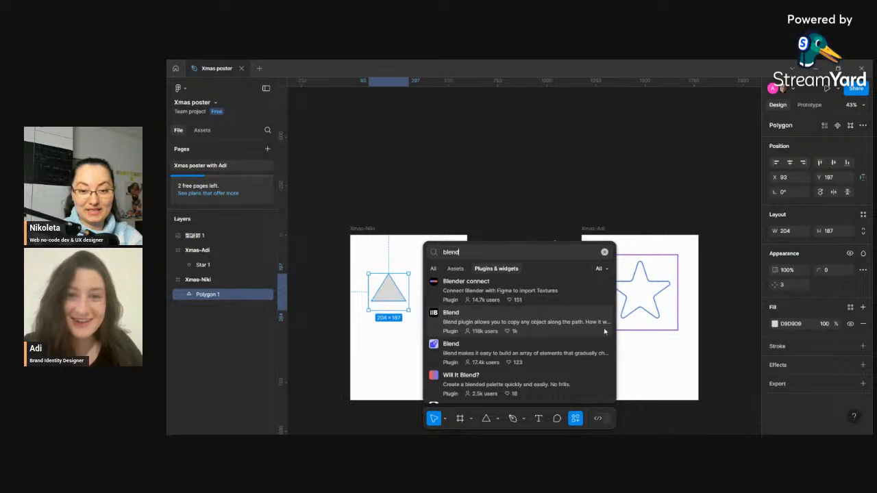
left_click(509, 331)
left_click(600, 395)
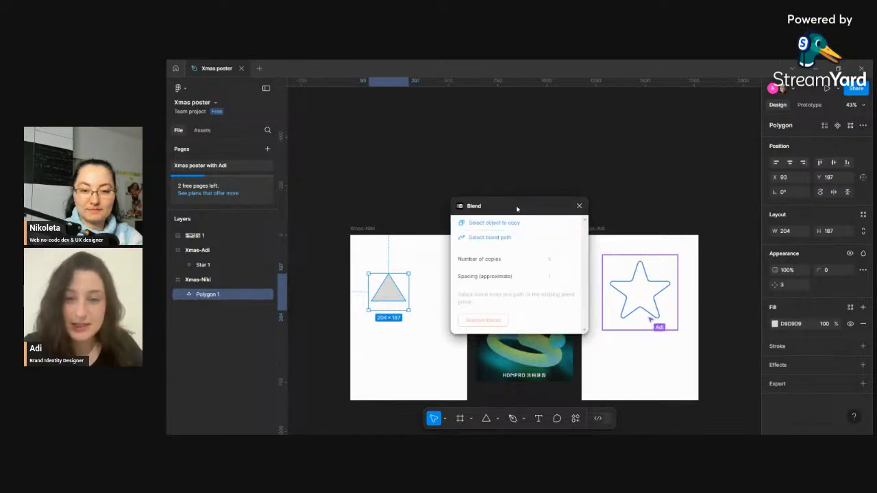
left_click_drag(519, 206, 476, 121)
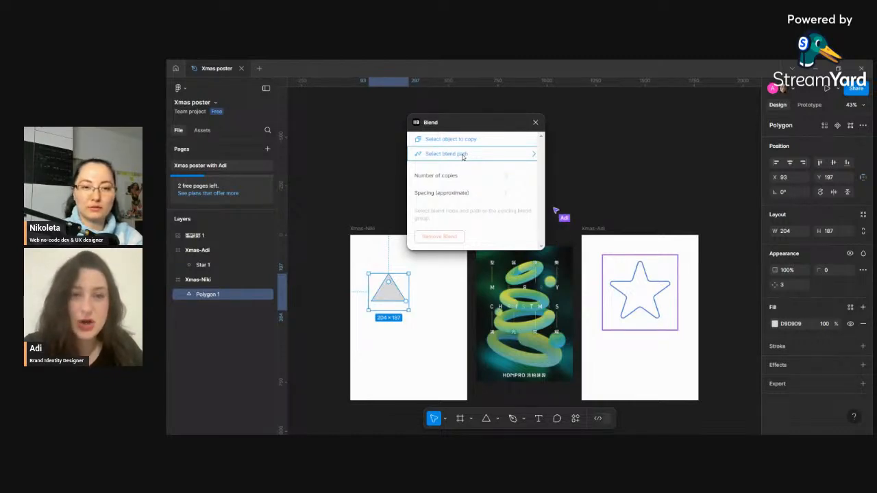
- Try choosing the blend path and the object to copy in the Blend plugin, then close the plugin
left_click(497, 157)
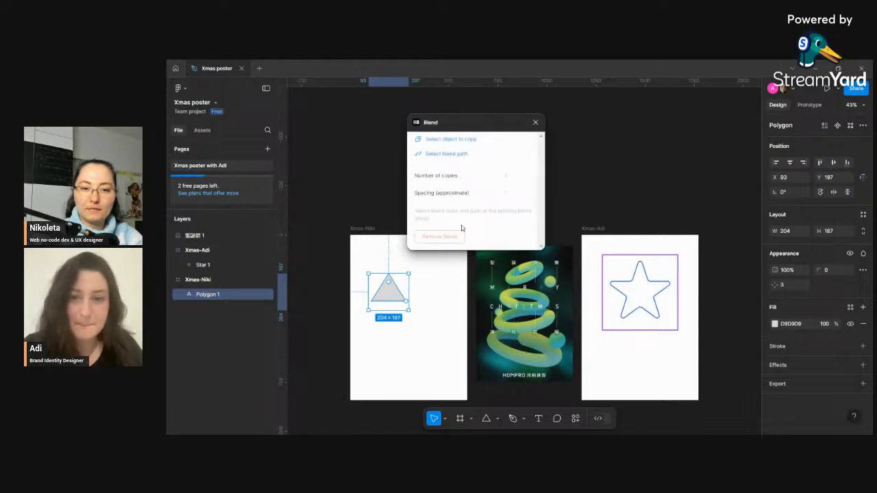
left_click(450, 140)
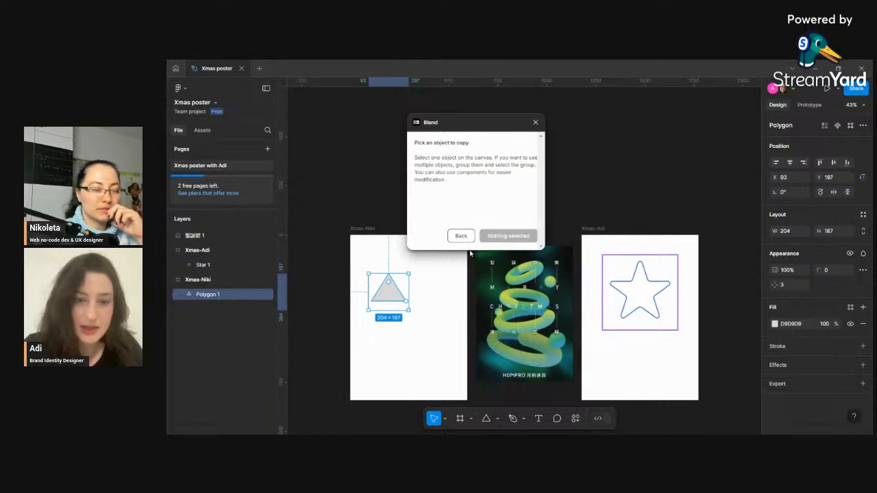
left_click(461, 237)
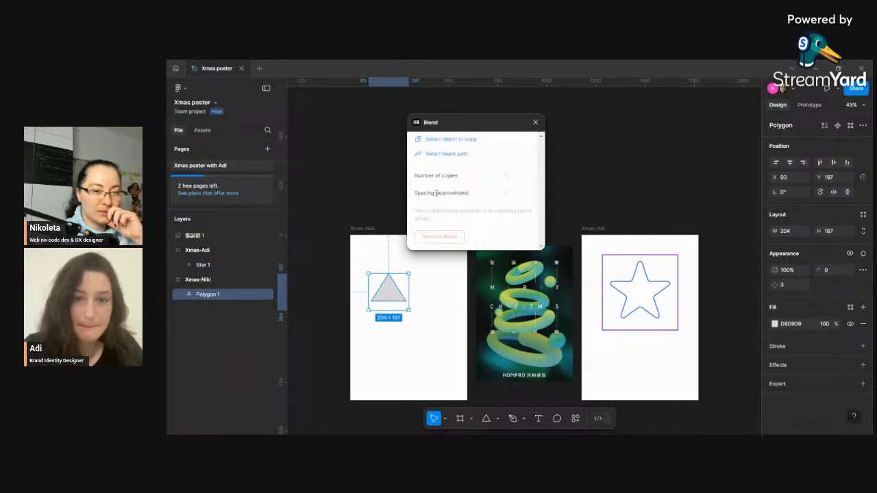
left_click(444, 154)
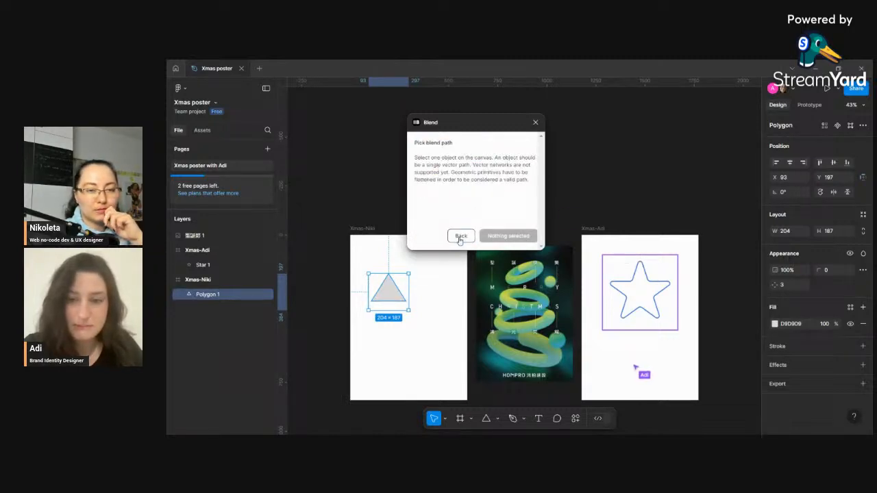
left_click(460, 238)
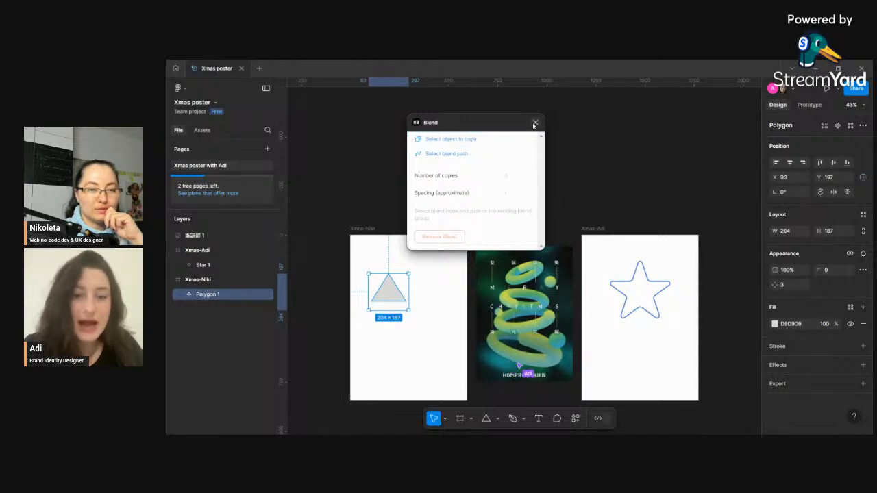
left_click(535, 123)
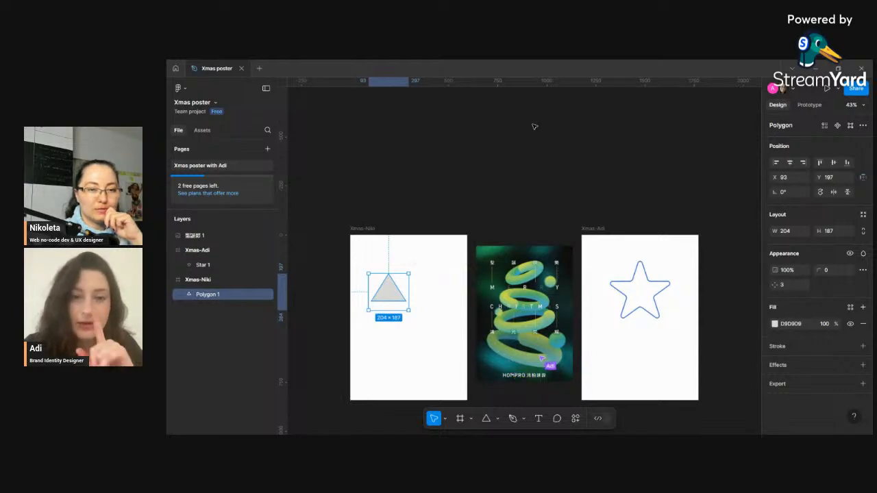
- Flatten the triangle polygon into a vector path
right_click(395, 298)
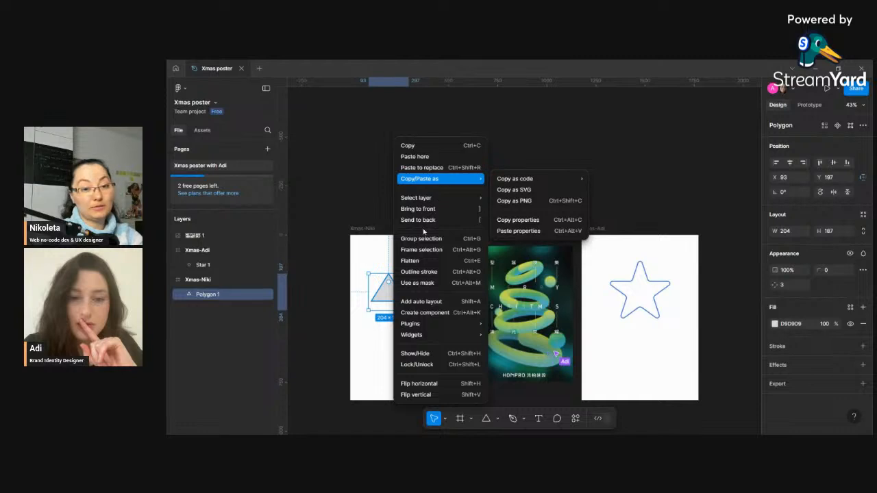
left_click(411, 260)
right_click(395, 288)
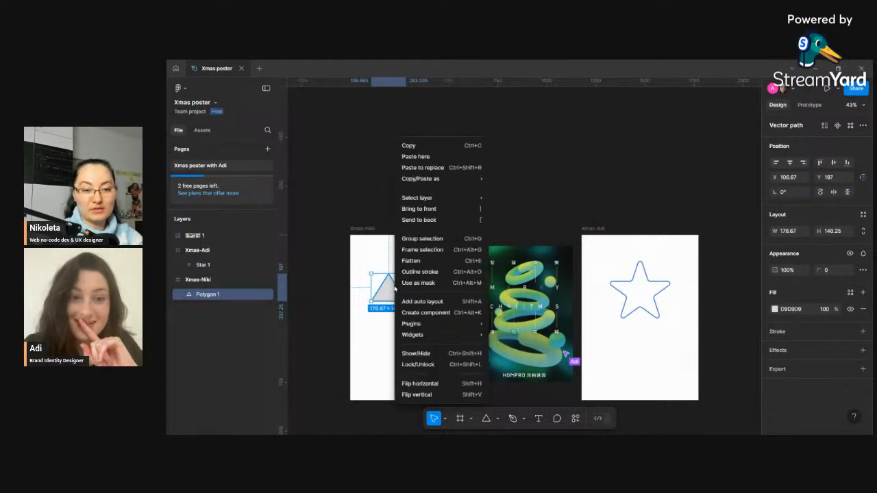
left_click(394, 289)
- Relaunch the Blend plugin and pick the flattened Polygon 1 as the blend path
left_click(570, 418)
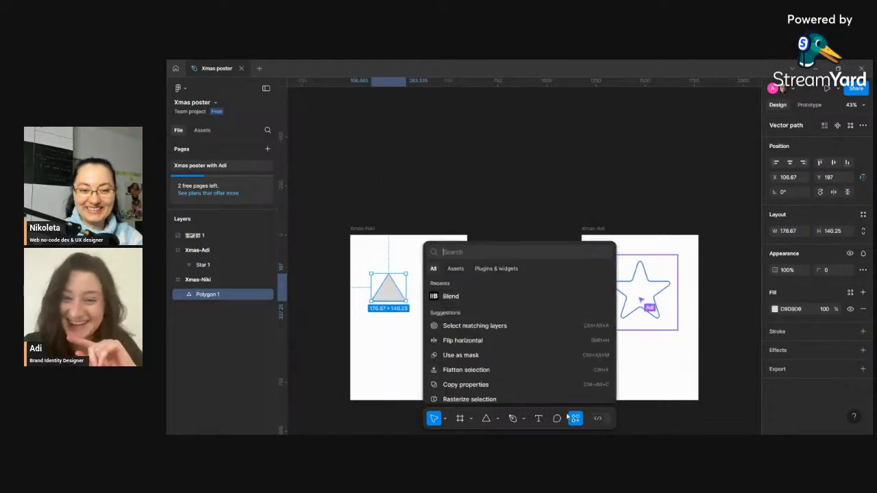
left_click(496, 269)
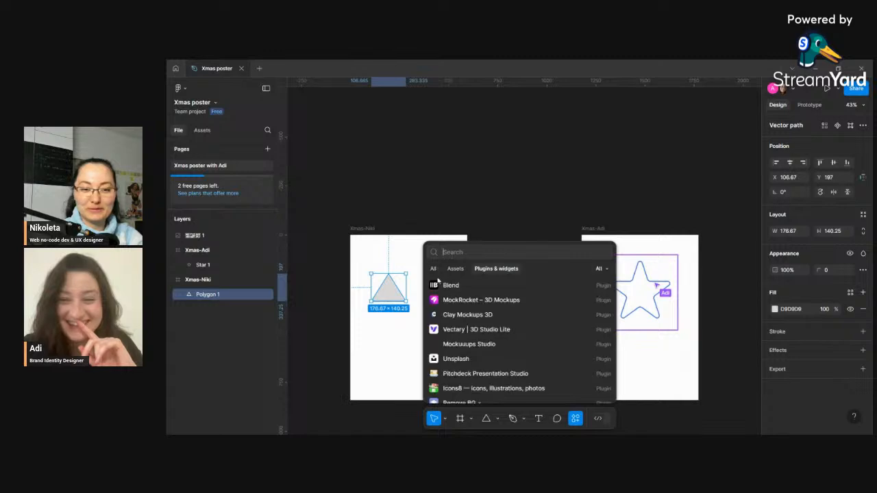
left_click(446, 286)
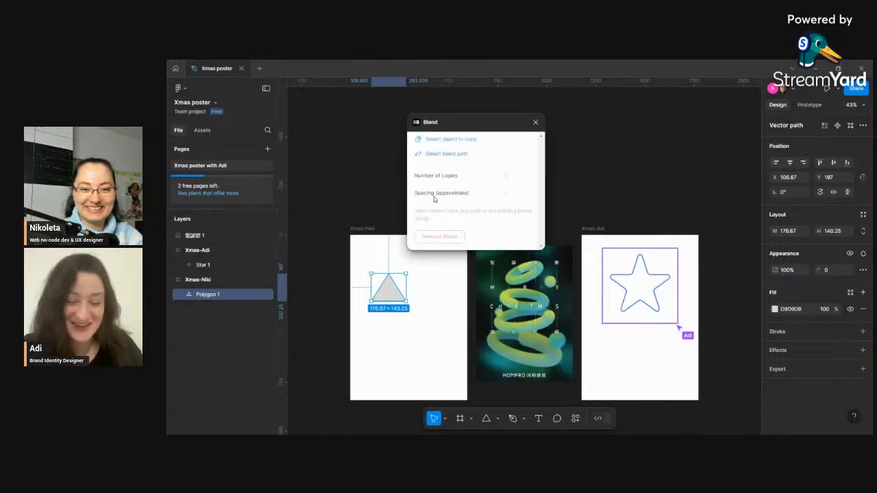
left_click(439, 153)
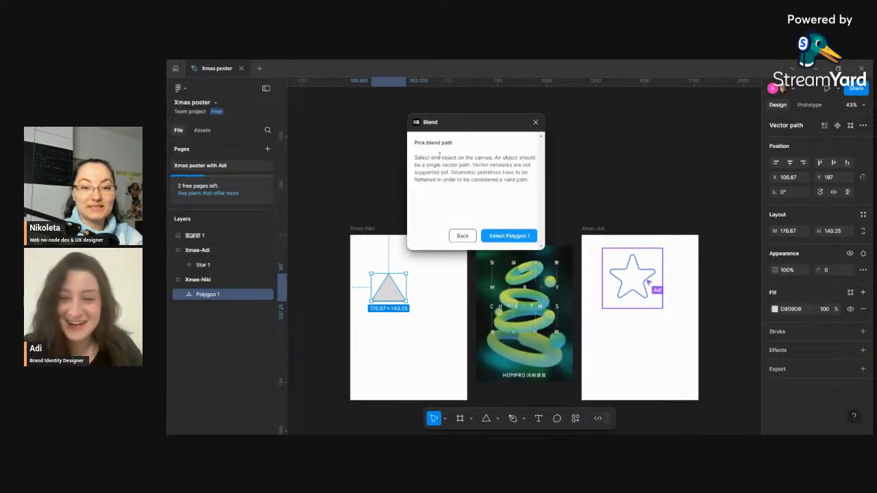
left_click(510, 236)
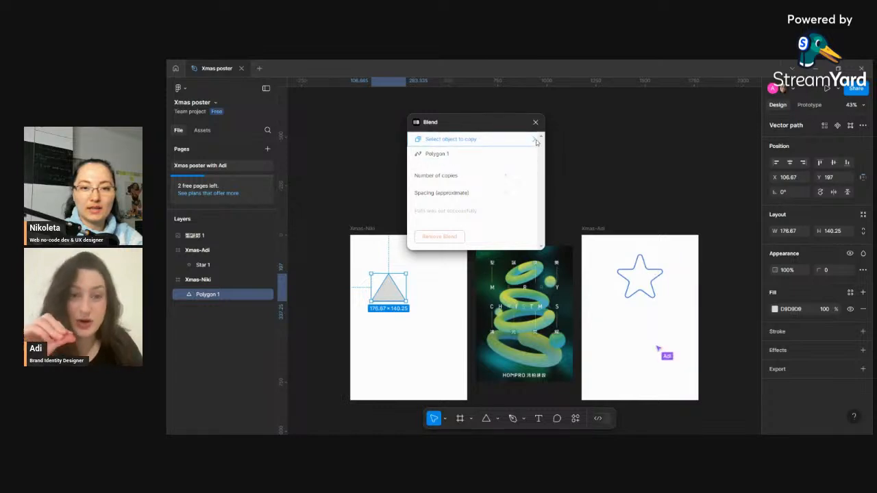
- Try selecting Polygon 1 as the object to copy in Blend, then close the plugin
left_click(480, 139)
left_click(464, 238)
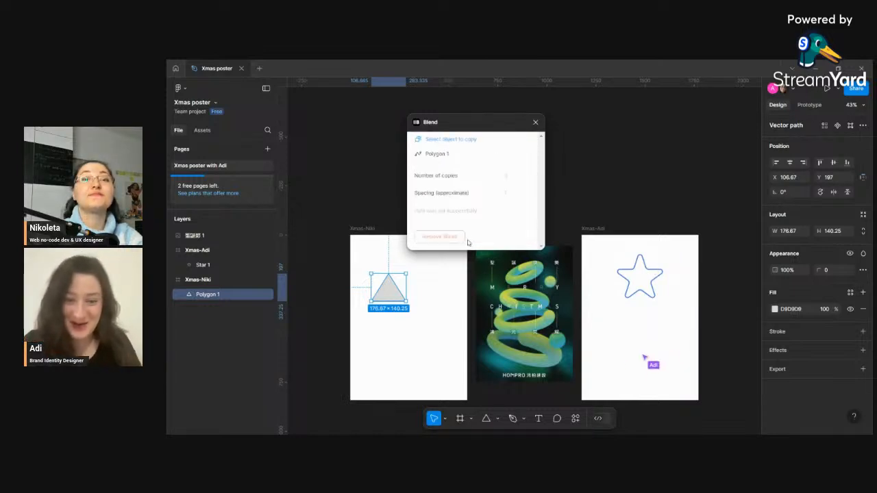
left_click(534, 155)
left_click(500, 237)
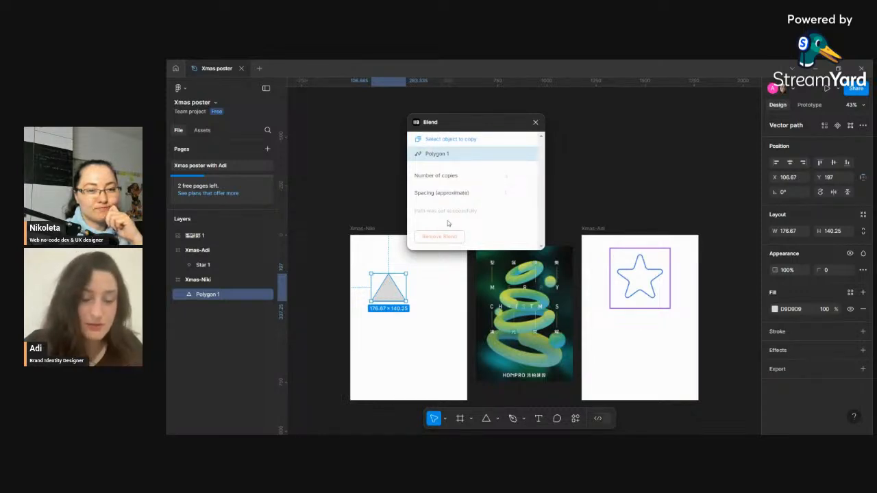
left_click(535, 124)
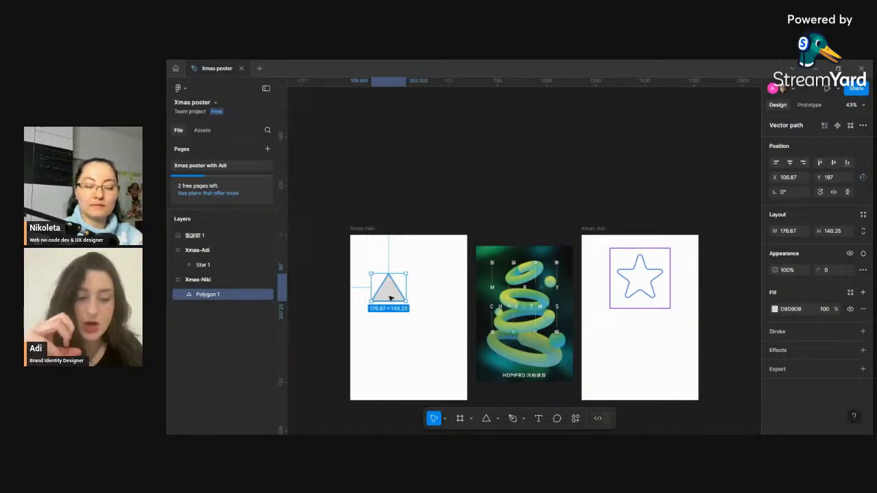
- Search the plugins for "gra" and run the Grainy Gradient plugin
left_click(576, 419)
left_click(503, 271)
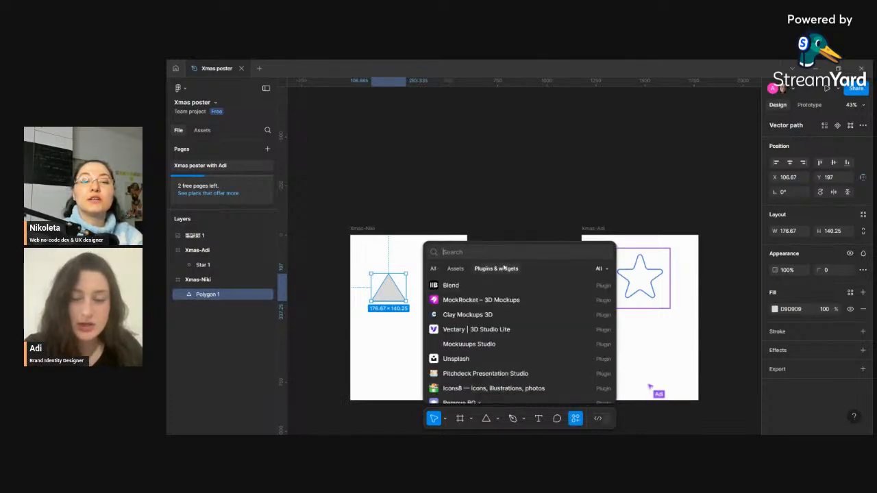
type("gri")
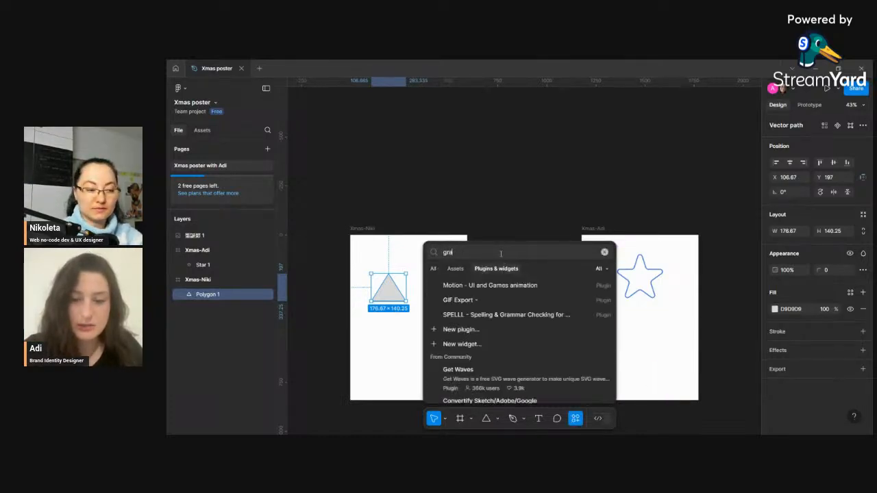
key("BackSpace")
type("a")
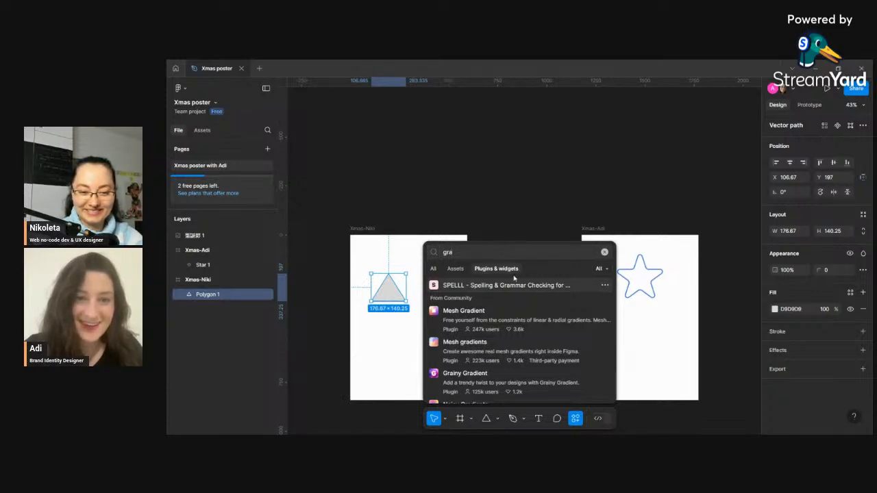
left_click(518, 383)
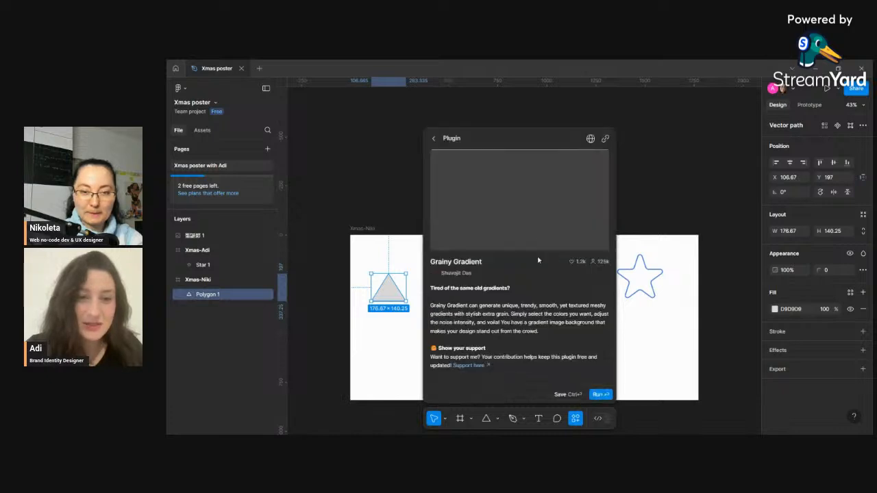
left_click(602, 395)
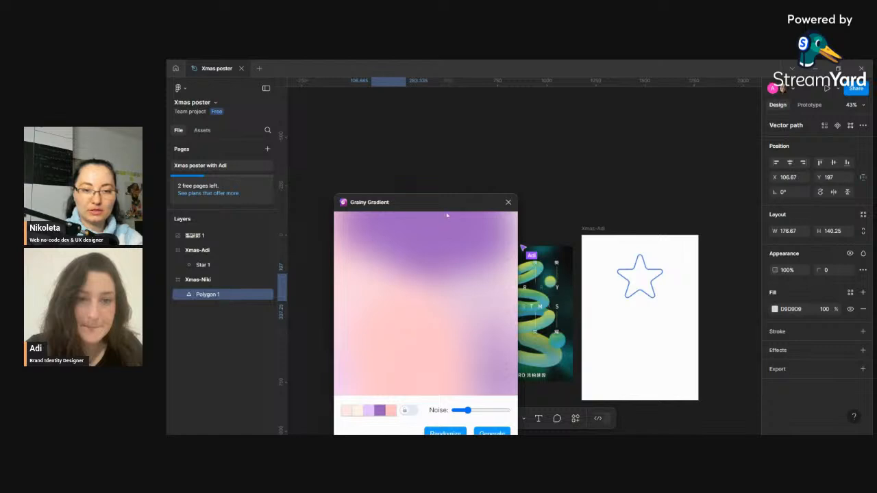
- Move the Grainy Gradient window aside and randomize its colour palette repeatedly
left_click_drag(446, 215, 632, 103)
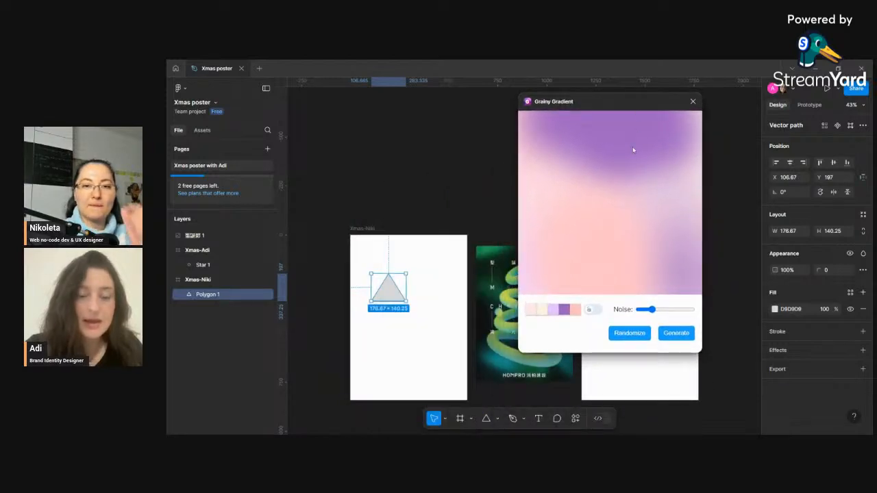
left_click(630, 333)
left_click(630, 334)
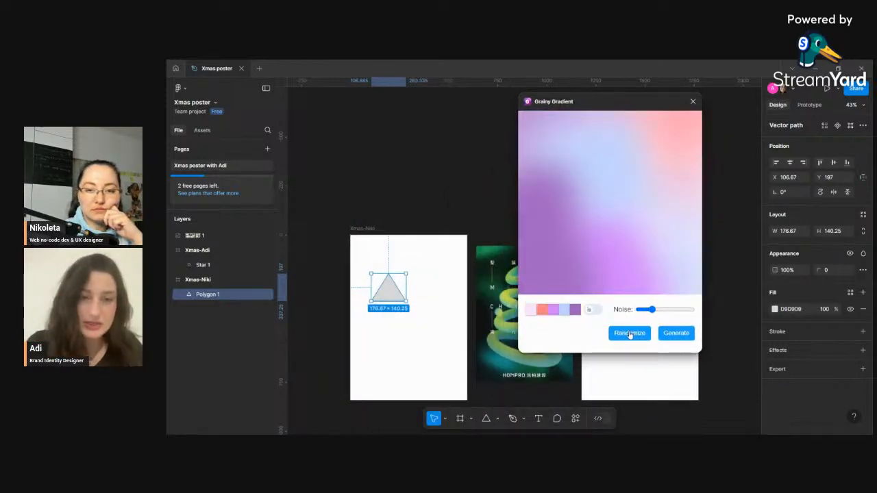
left_click(629, 333)
left_click(630, 333)
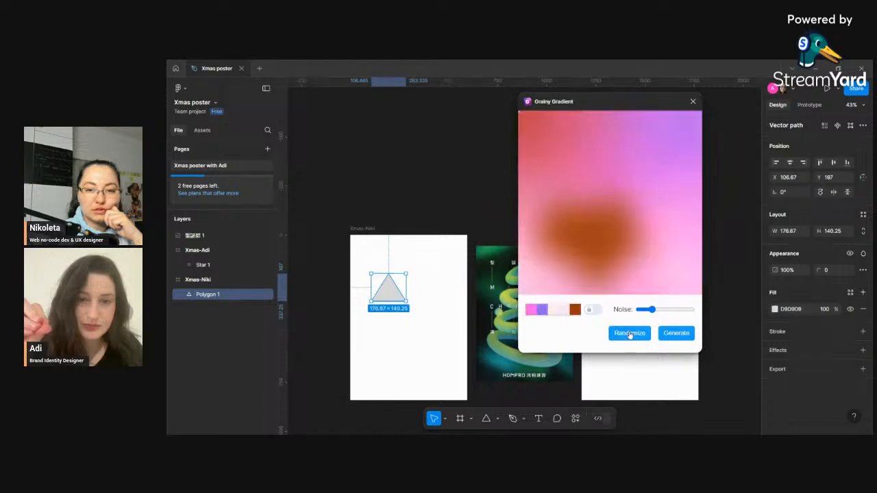
left_click(630, 333)
left_click(630, 333)
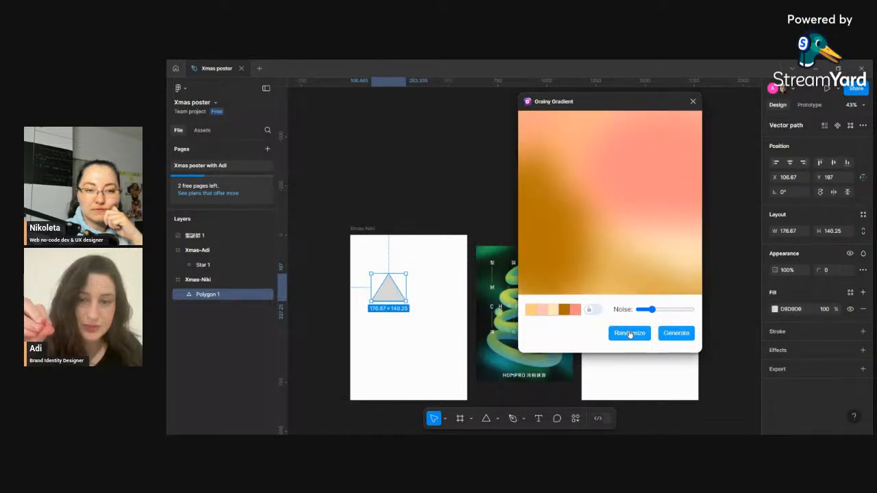
left_click(630, 333)
left_click(629, 333)
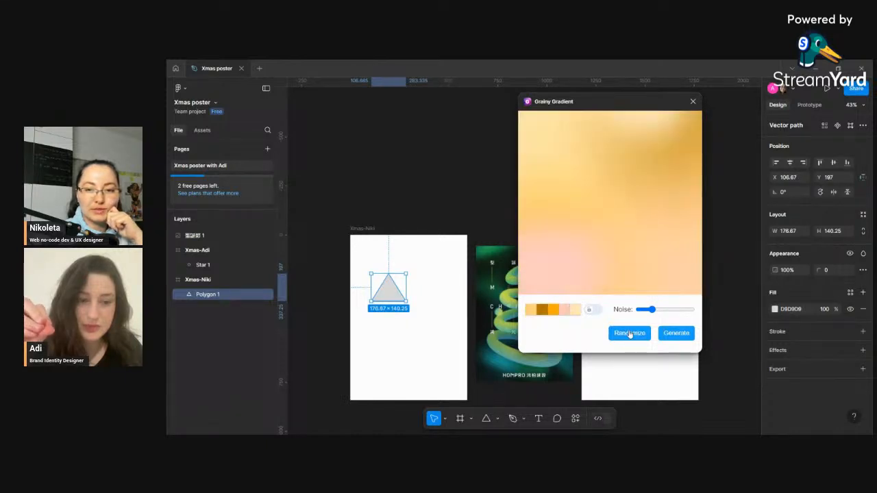
left_click(630, 333)
left_click(630, 333)
left_click(630, 333)
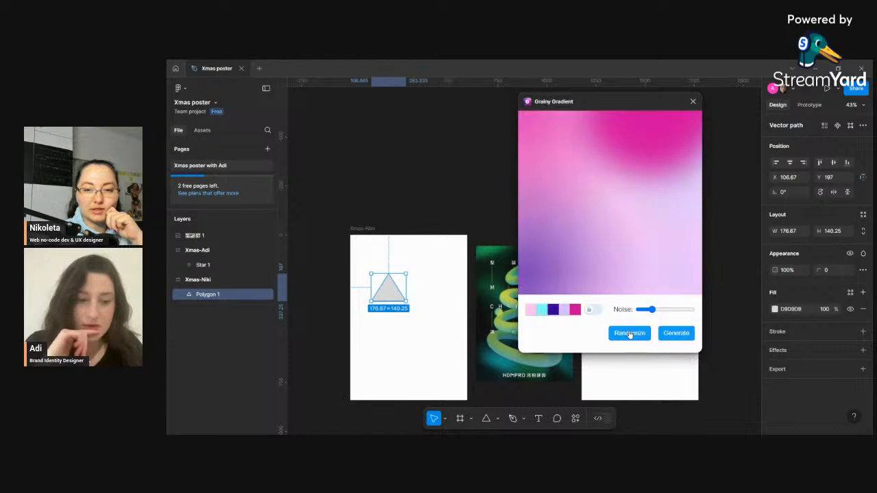
left_click(630, 334)
left_click(630, 333)
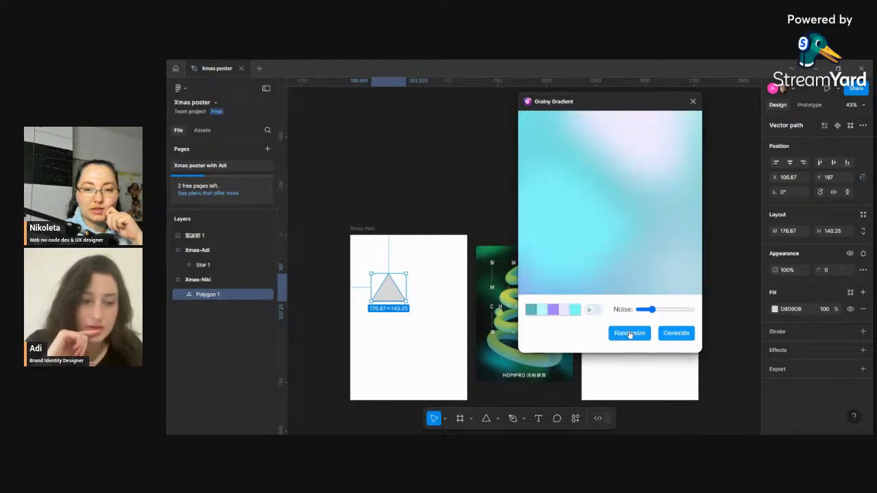
left_click(629, 333)
left_click(630, 334)
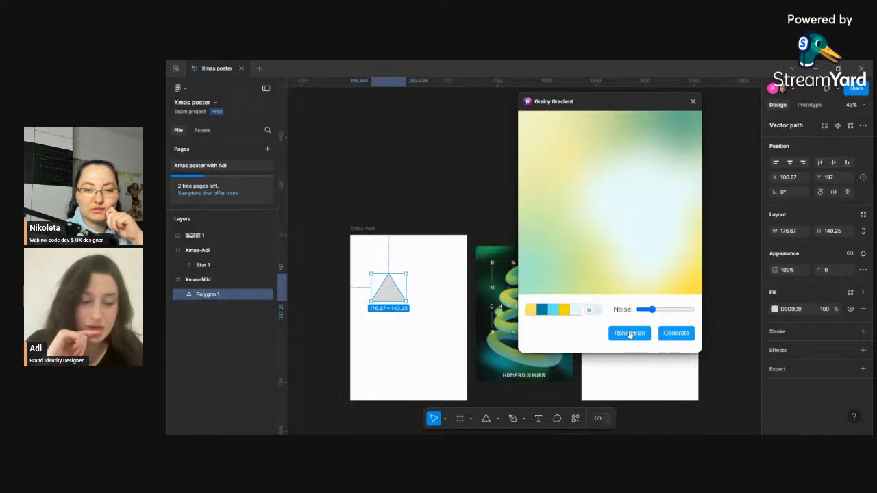
left_click(630, 333)
left_click(630, 333)
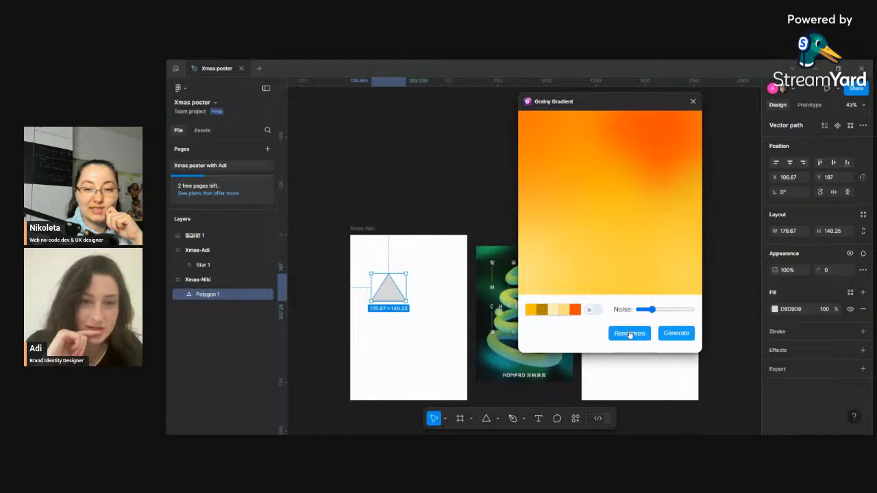
left_click(630, 333)
left_click(630, 333)
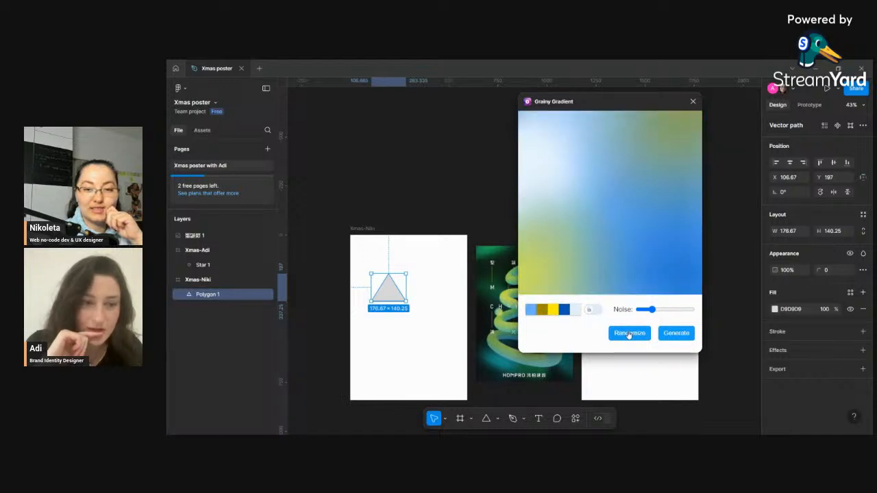
left_click(628, 334)
- Raise the noise slightly, randomize further and generate a teal-green grainy gradient image onto the canvas
mouse_move(652, 310)
left_mouse_down()
mouse_move(693, 311)
mouse_move(661, 313)
left_mouse_up()
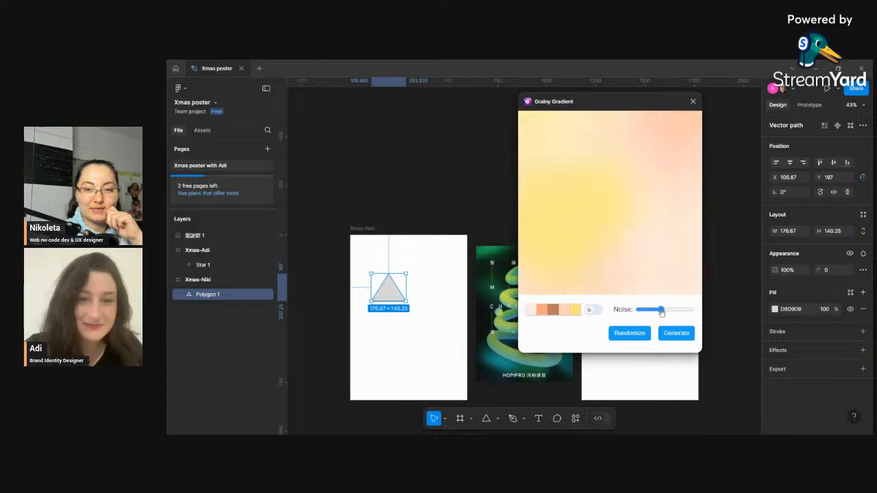
left_click(627, 333)
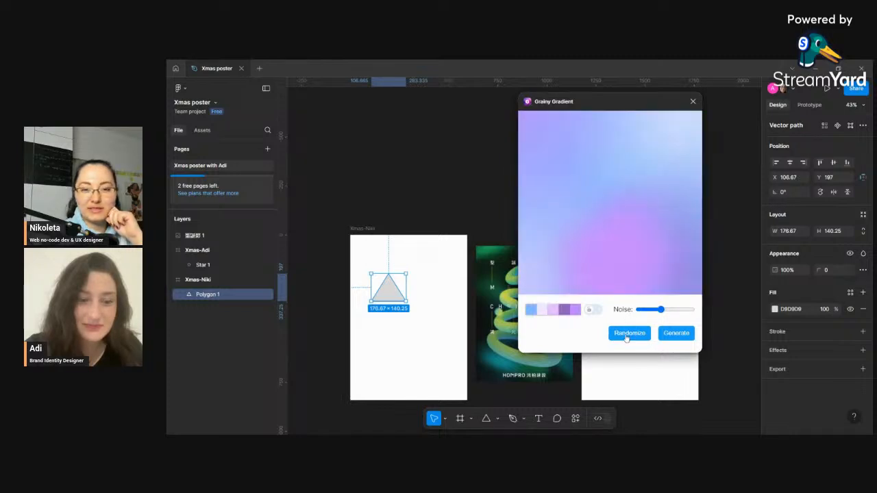
left_click(627, 334)
left_click(627, 333)
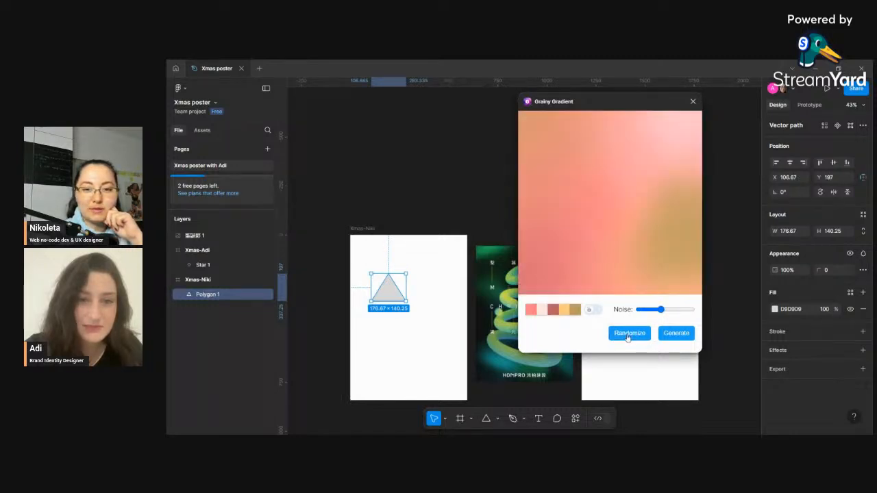
left_click(627, 335)
left_click(627, 335)
left_click(627, 335)
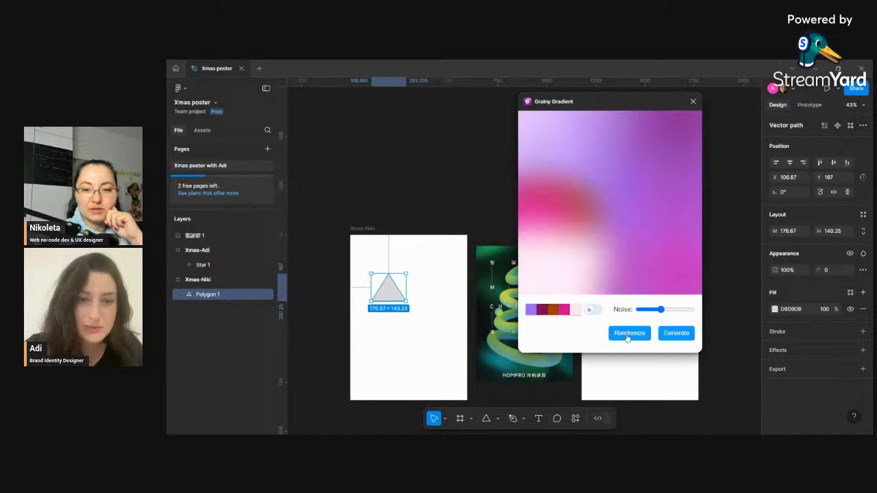
left_click(627, 335)
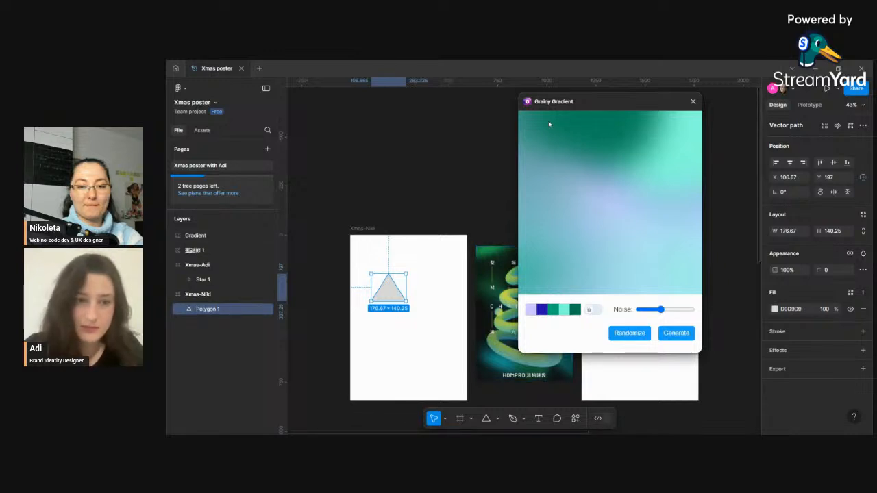
- Scale the generated gradient image down from its full-canvas size
left_click_drag(695, 384, 472, 271)
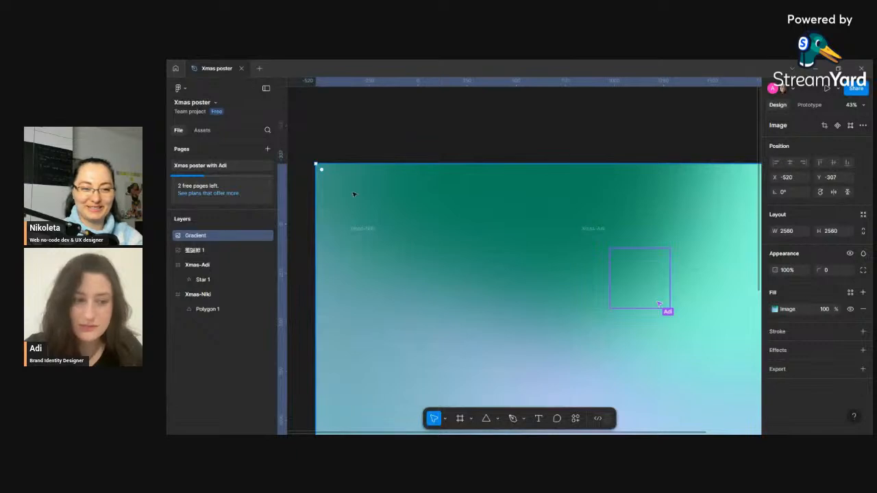
left_click_drag(313, 162, 537, 354)
left_click_drag(636, 399, 398, 190)
left_click_drag(558, 154, 378, 330)
left_click(638, 264)
right_click(638, 264)
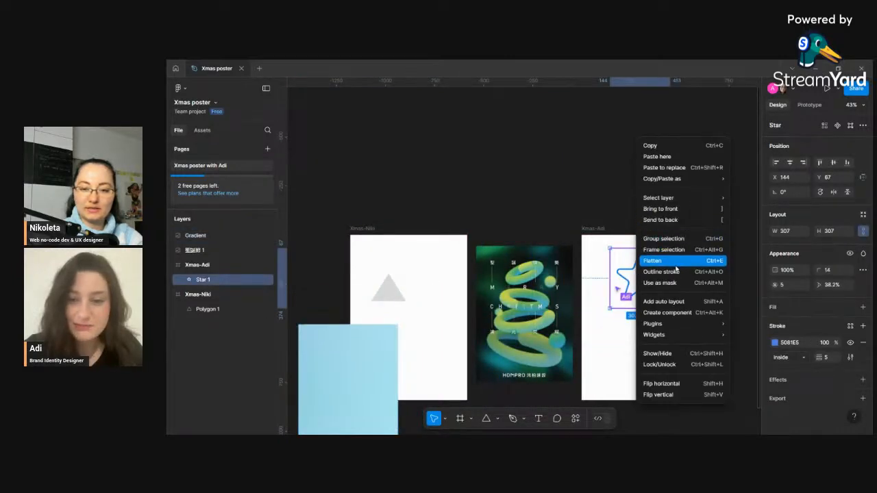
left_click(439, 288)
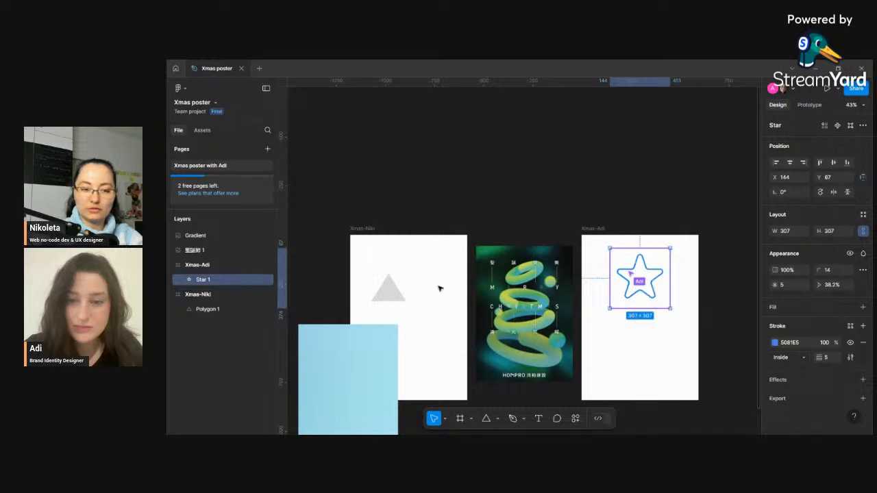
- Resize the gradient image to about 391 × 469 and place it above the Xmas-Niki frame
left_click(359, 358)
left_click_drag(358, 360, 431, 154)
left_click(389, 287)
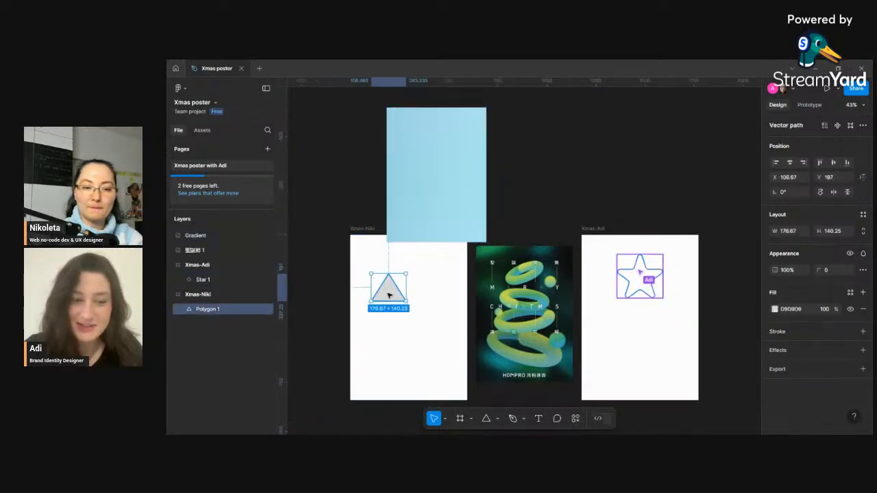
left_click(434, 161)
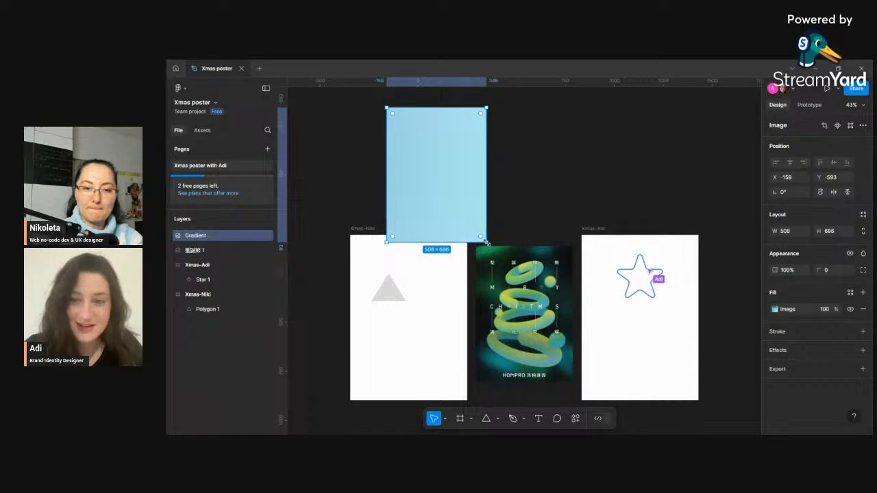
left_click_drag(485, 240, 468, 202)
left_click_drag(439, 168, 472, 153)
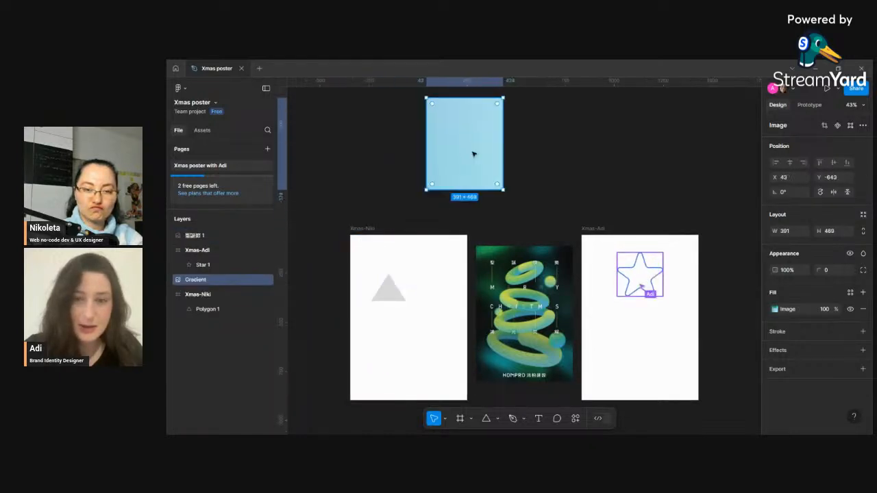
left_click(393, 287)
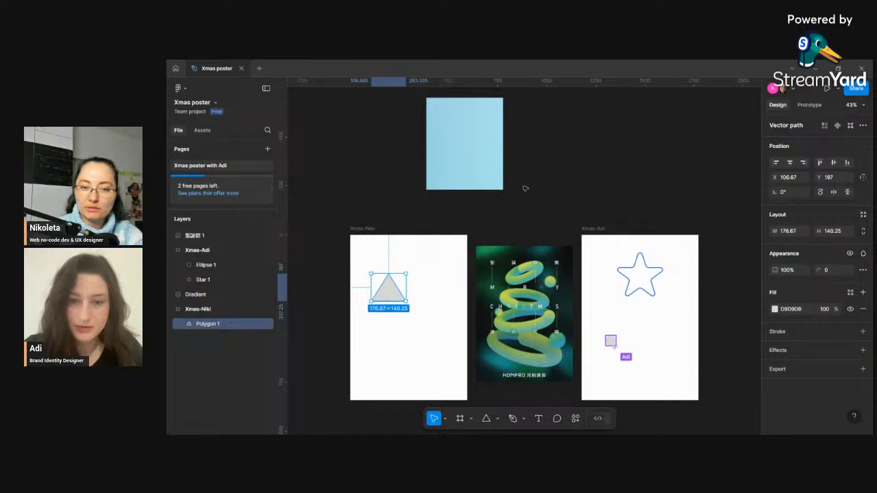
left_click_drag(456, 153, 400, 190)
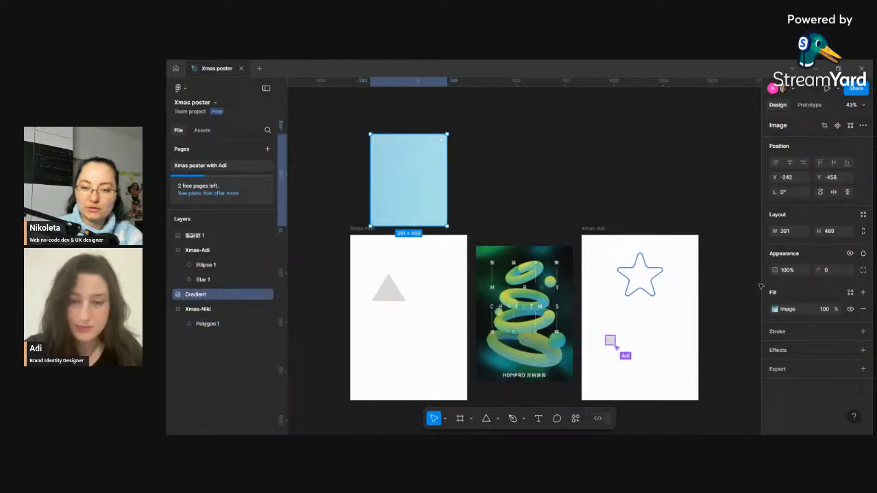
- Change the triangle's fill to a linear gradient
left_click(389, 288)
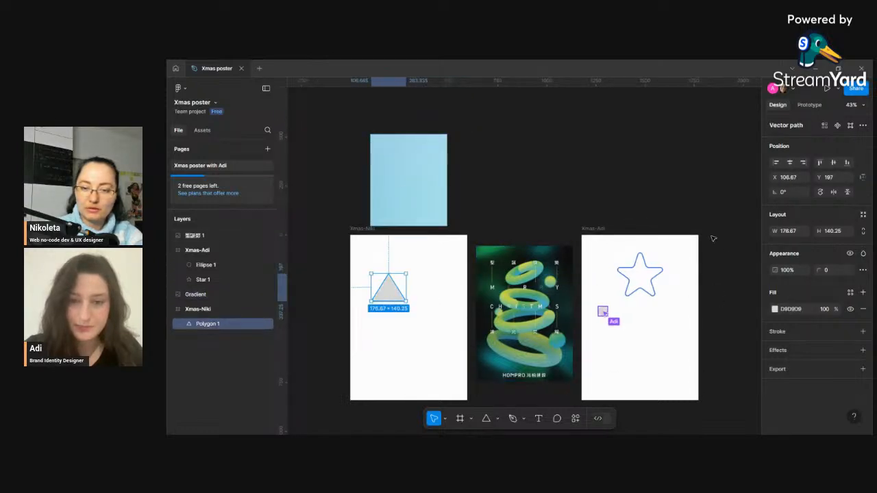
left_click(776, 310)
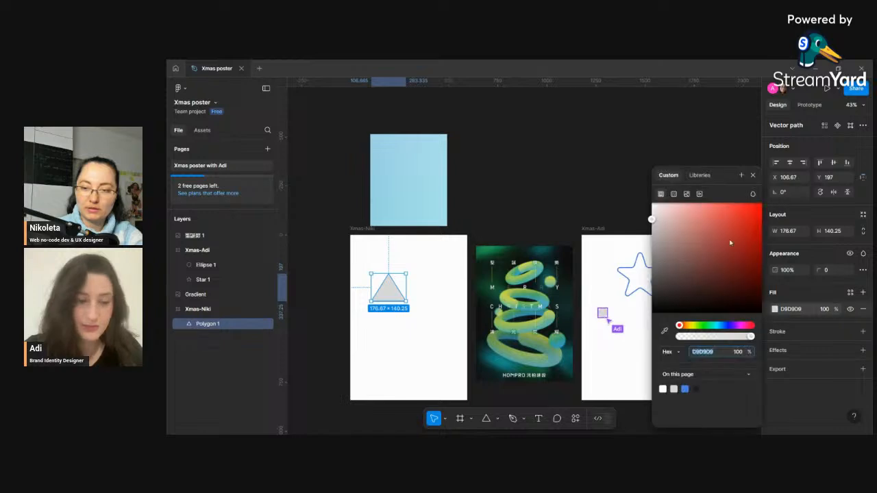
left_click(674, 195)
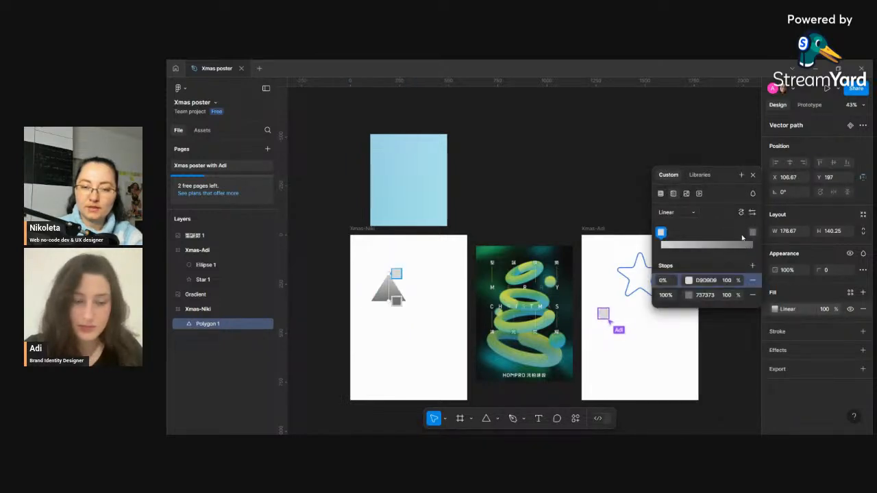
- Set the first gradient stop to A8DFEE by sampling the gradient image with the eyedropper
left_click(689, 280)
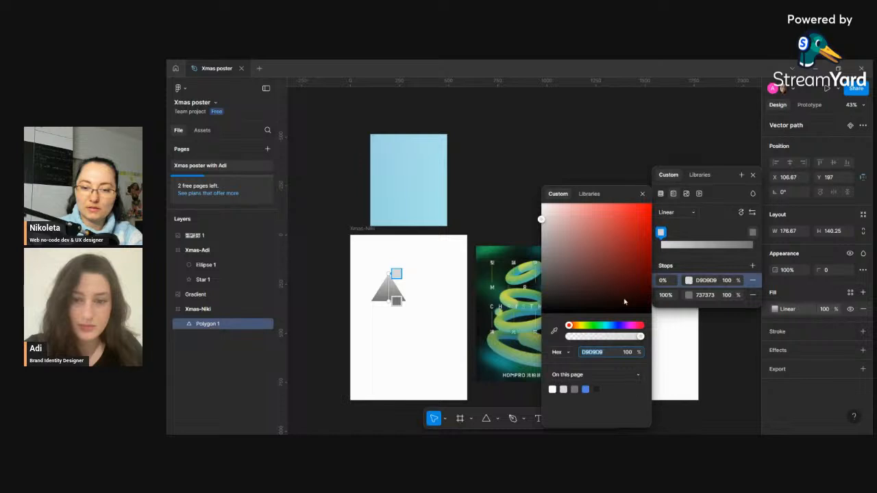
left_click(554, 331)
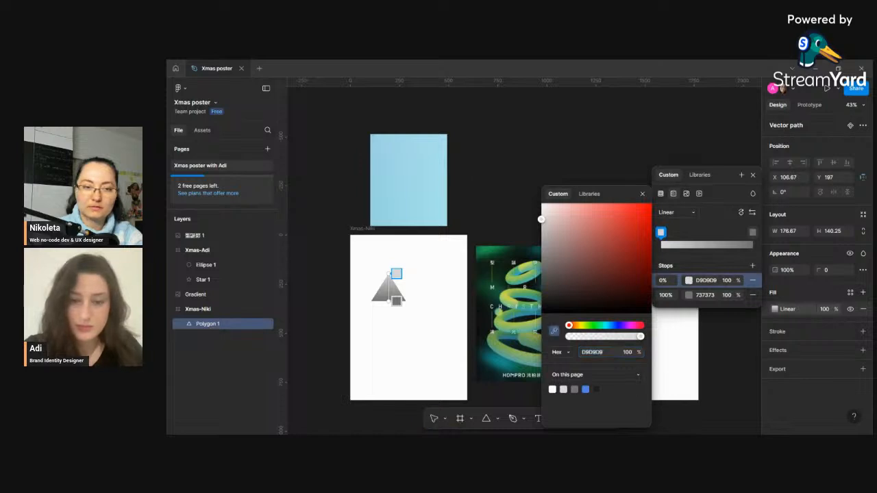
left_click(443, 137)
- Set the second gradient stop to A0DEE7 at 80% by sampling the gradient image with the eyedropper
left_click(689, 295)
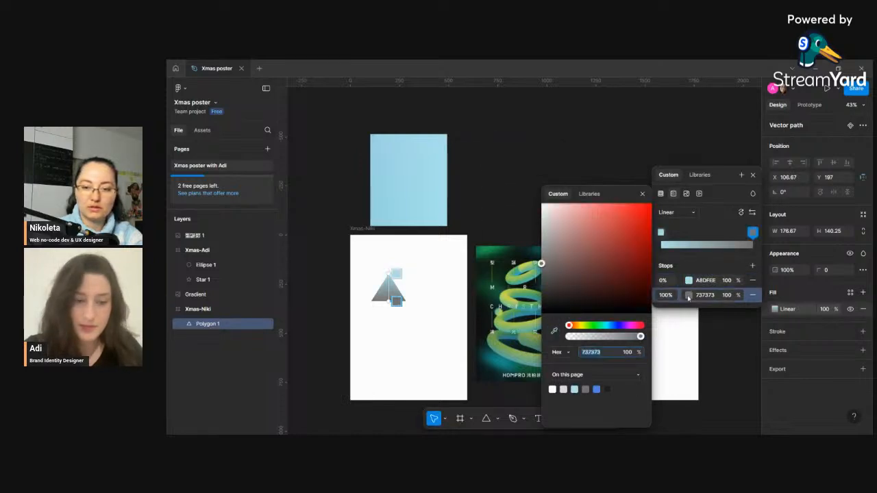
left_click(555, 331)
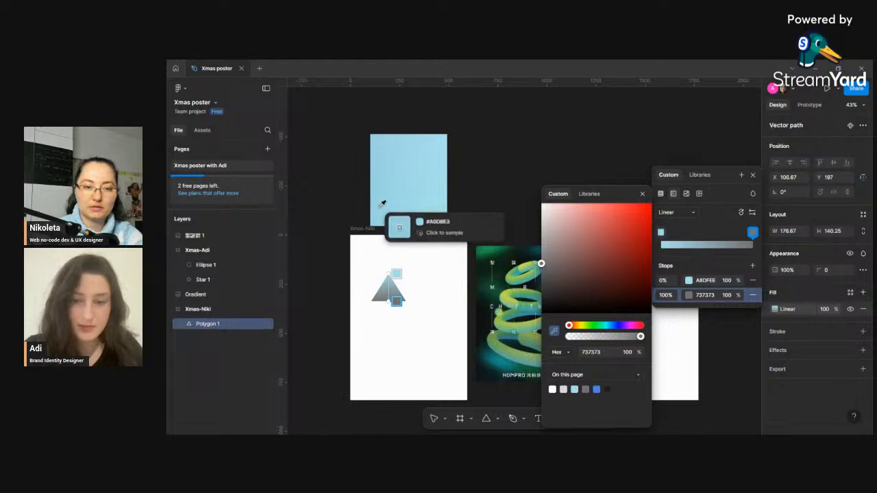
scroll(407, 179, "up", 10)
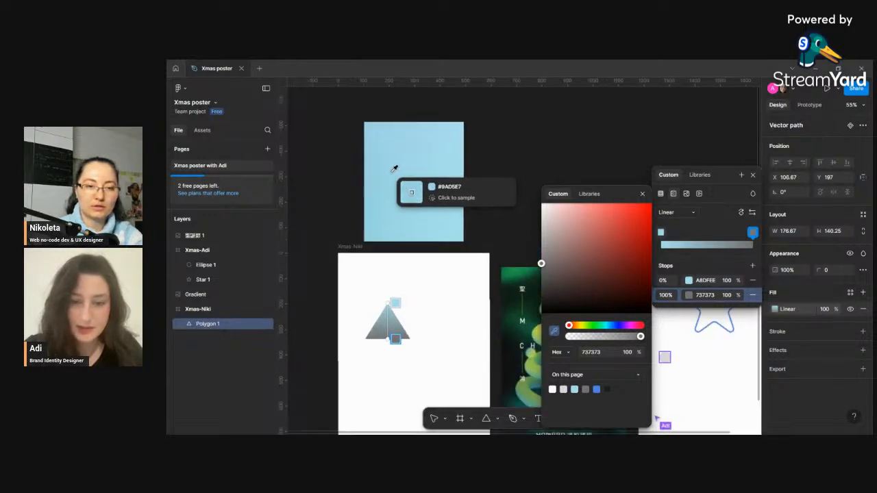
scroll(422, 177, "up", 4)
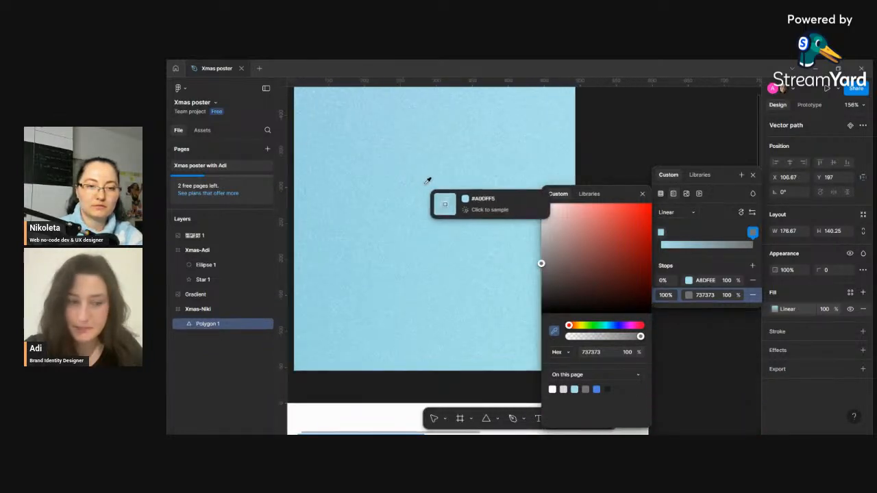
scroll(377, 235, "down", 3)
left_click(359, 245)
scroll(401, 226, "down", 8)
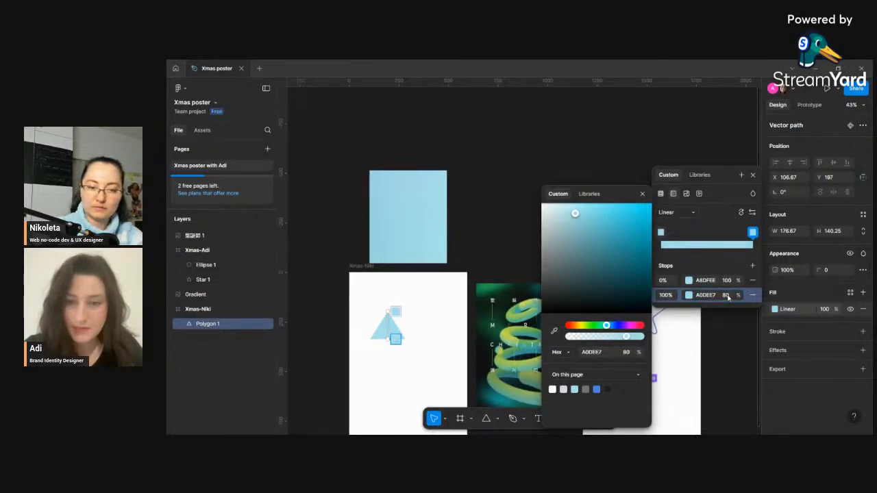
left_click(752, 175)
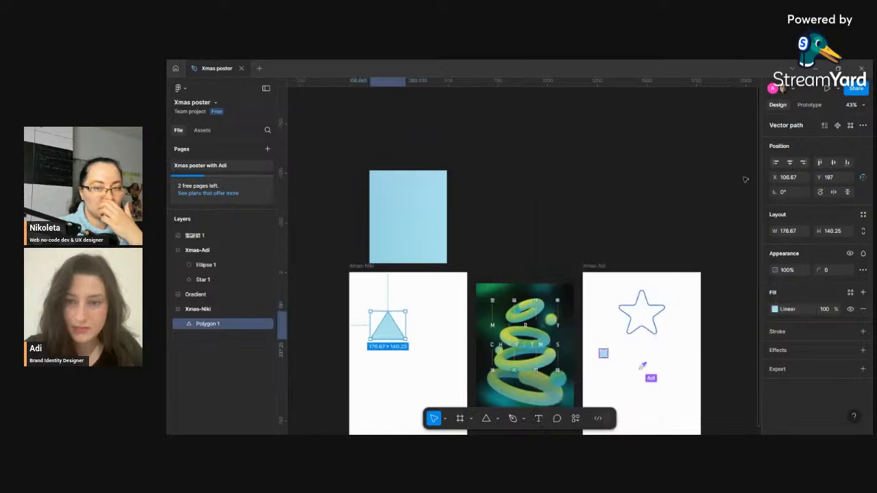
- Try to blend the triangle with the Blend plugin, picking it as blend path and object, then close the plugin
scroll(424, 269, "down", 3)
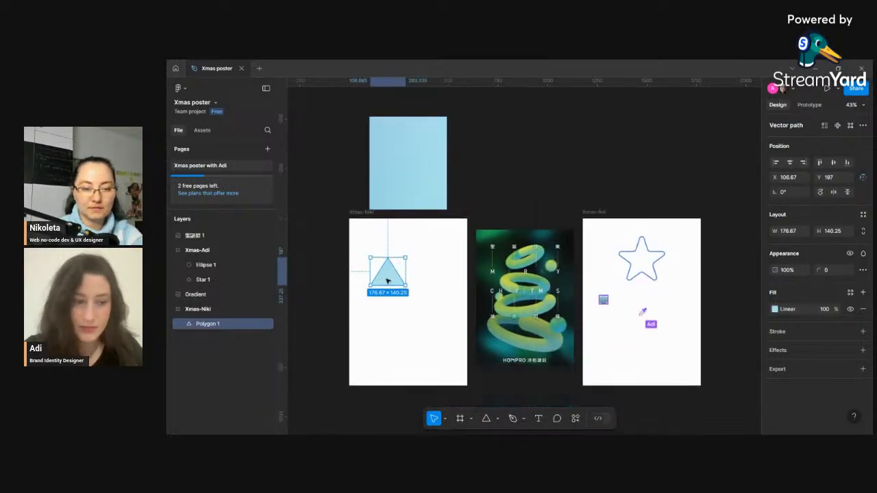
left_click(576, 419)
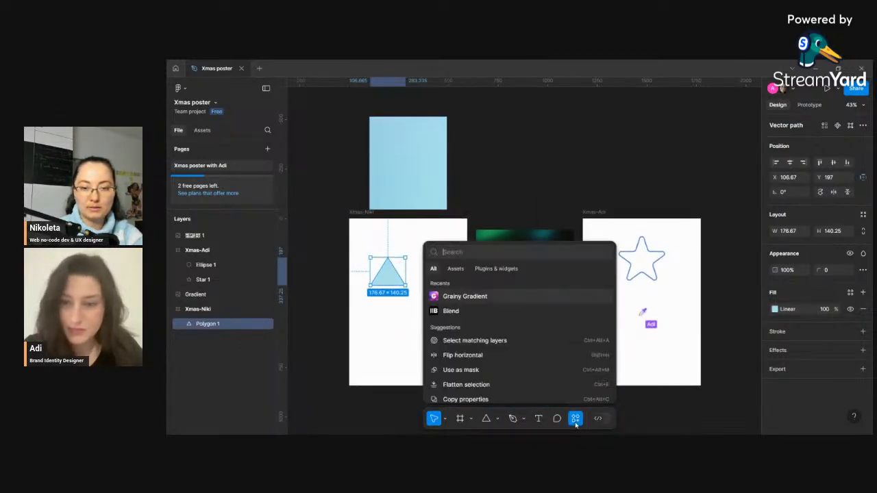
left_click(451, 312)
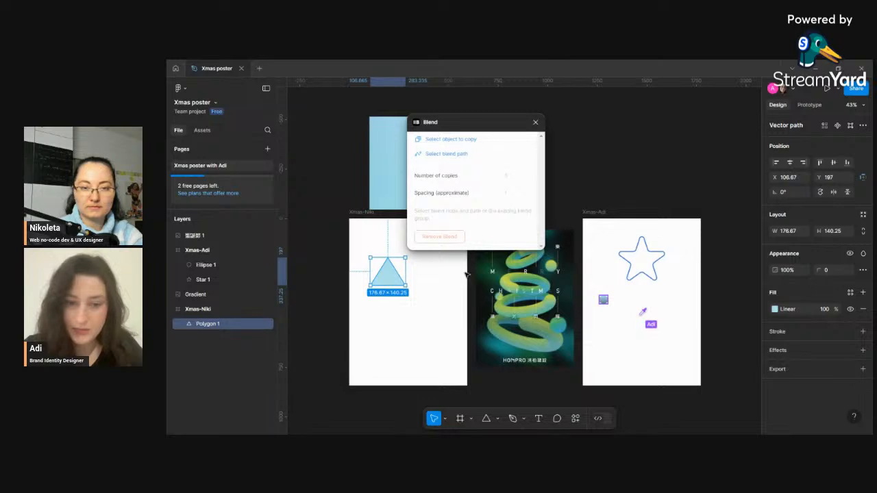
left_click(524, 236)
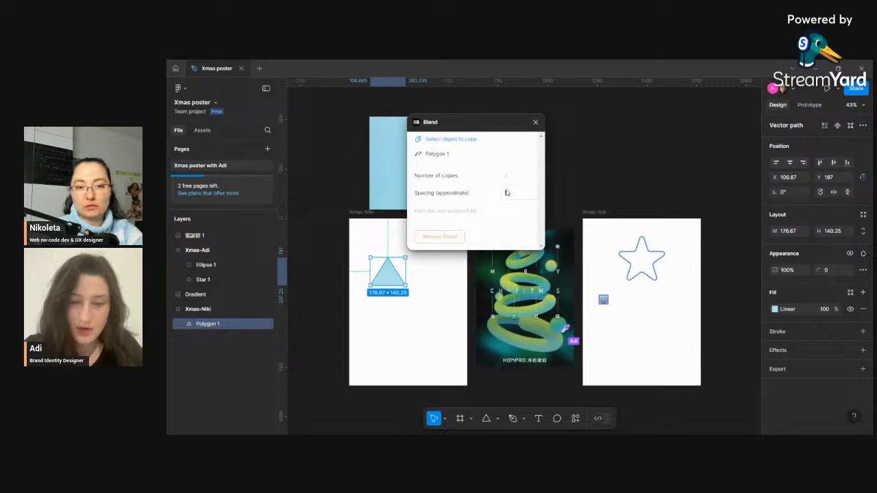
left_click(449, 139)
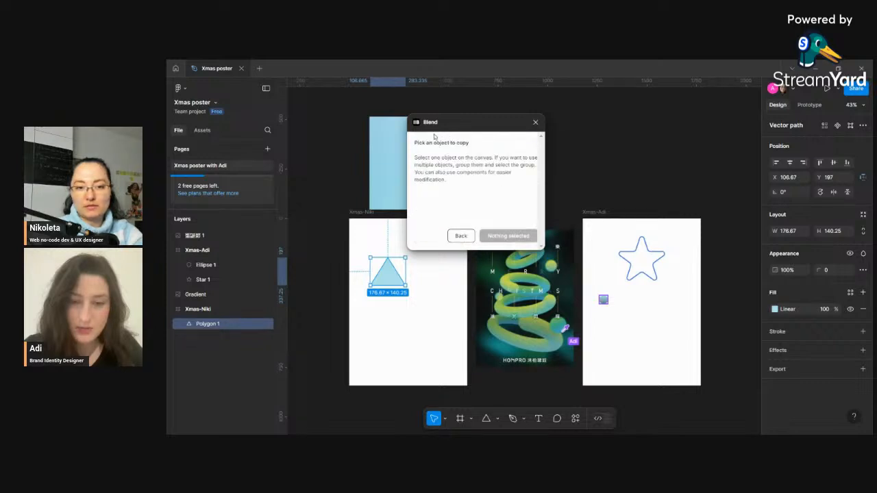
left_click(414, 308)
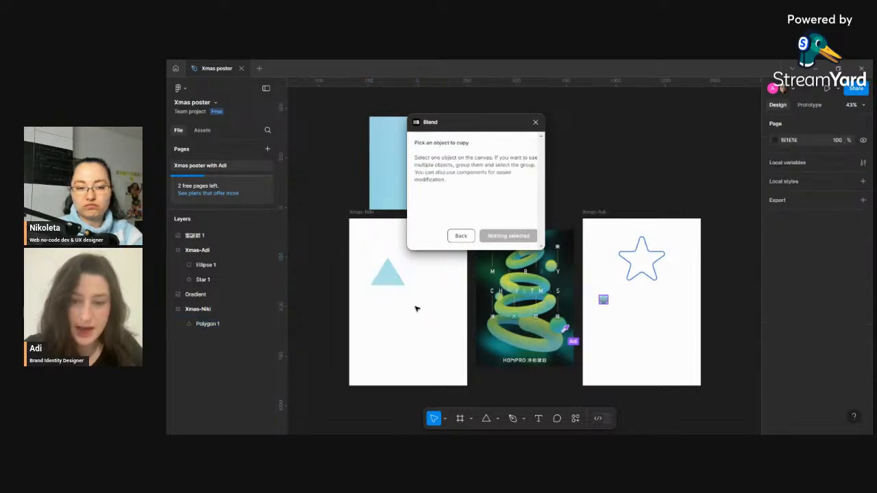
left_click(397, 280)
left_click(462, 236)
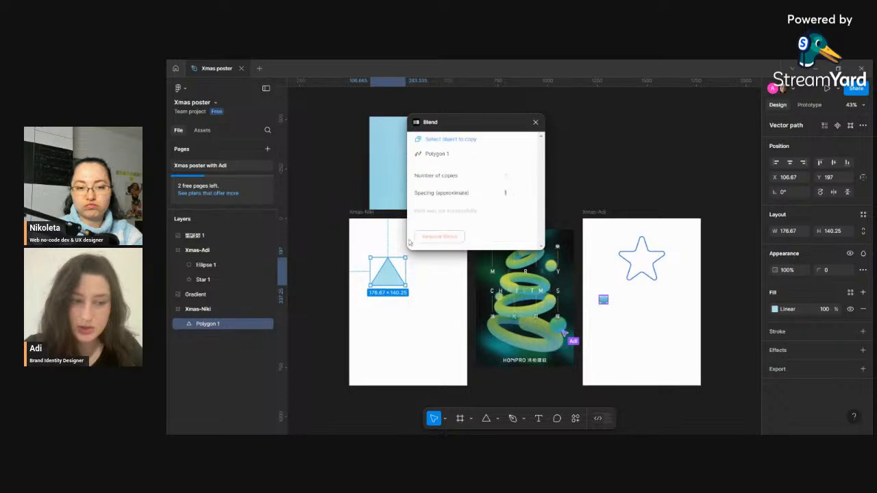
left_click(535, 123)
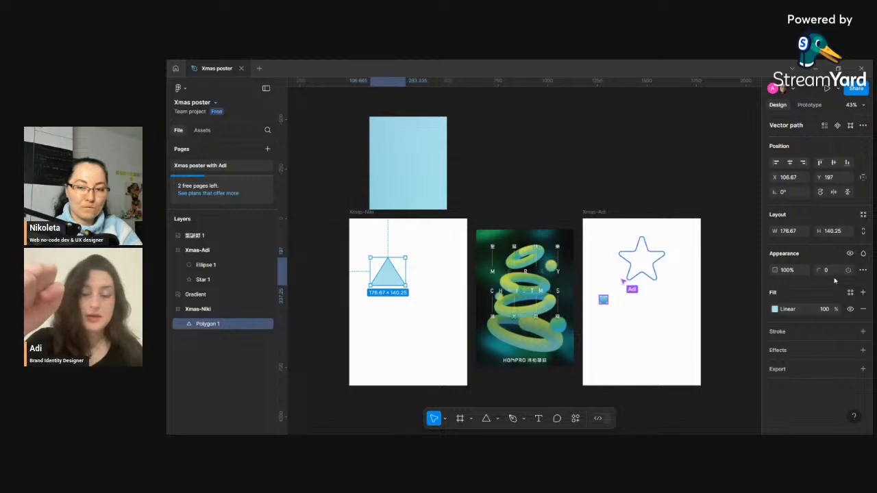
left_click(778, 314)
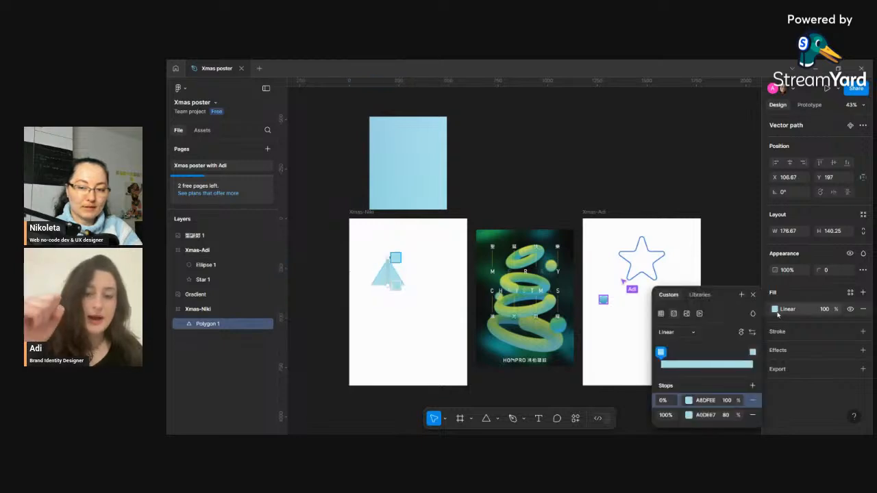
left_click(693, 332)
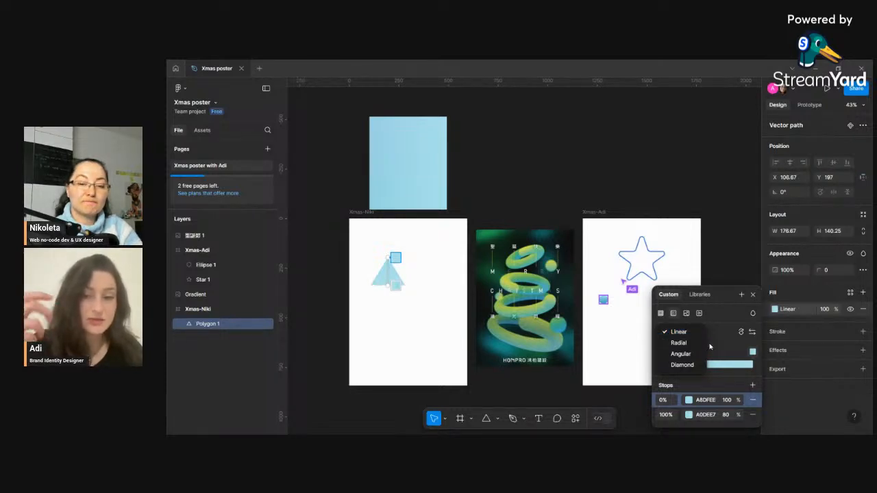
left_click(754, 297)
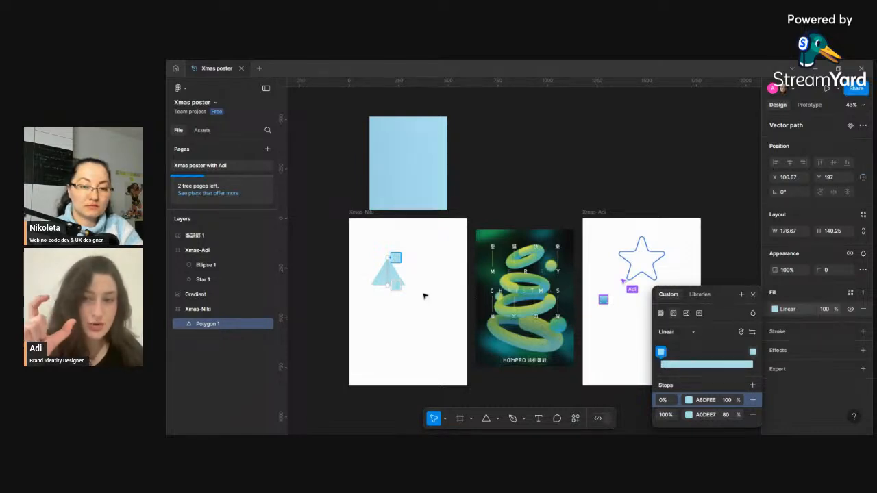
left_click(753, 295)
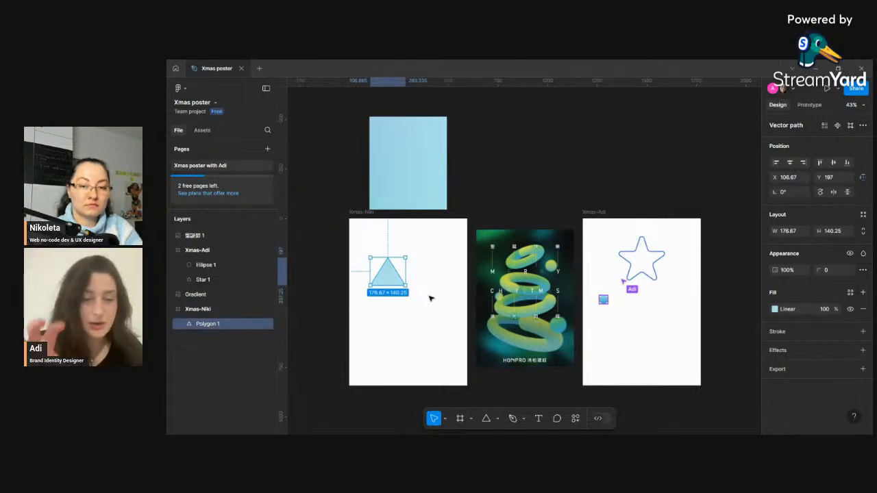
- Flatten the triangle
right_click(391, 278)
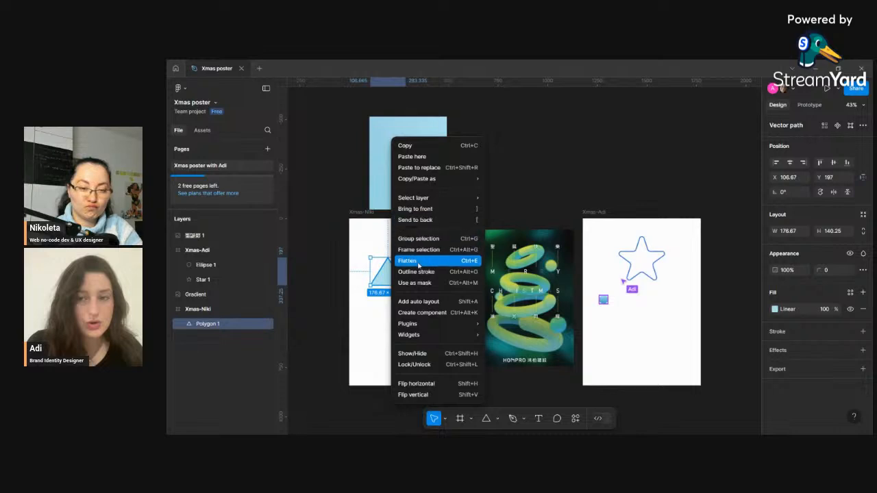
left_click(419, 264)
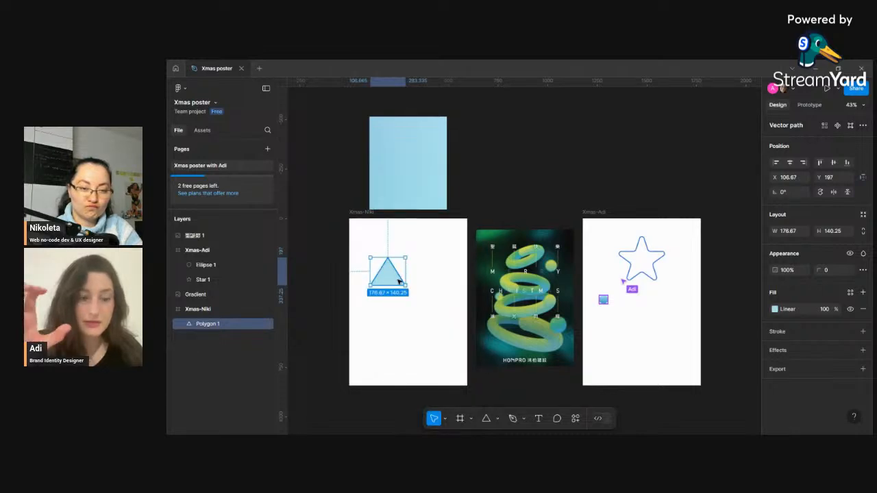
left_click(396, 313)
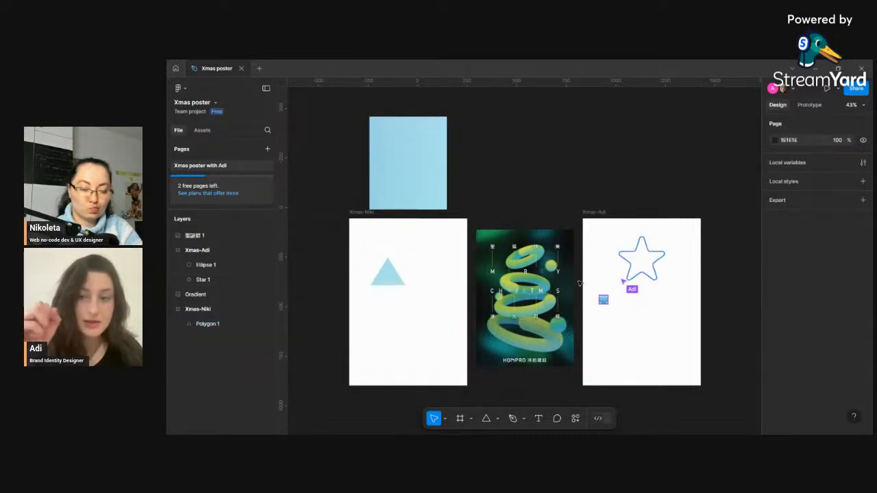
left_click(397, 283)
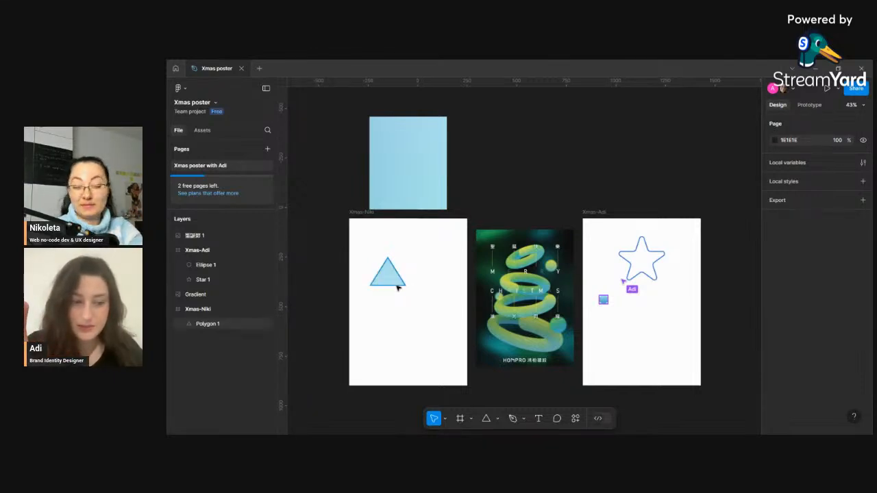
scroll(394, 280, "up", 3)
scroll(384, 284, "down", 5)
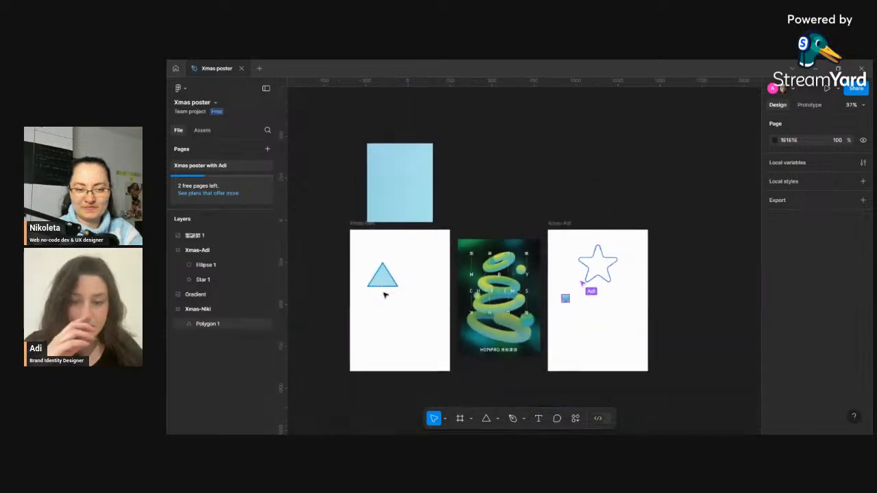
left_click(394, 305)
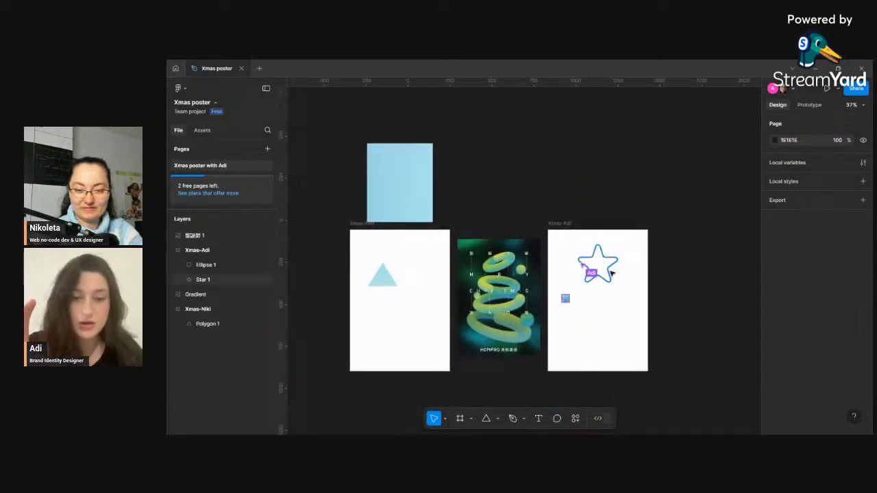
scroll(613, 267, "up", 8)
scroll(601, 261, "up", 3)
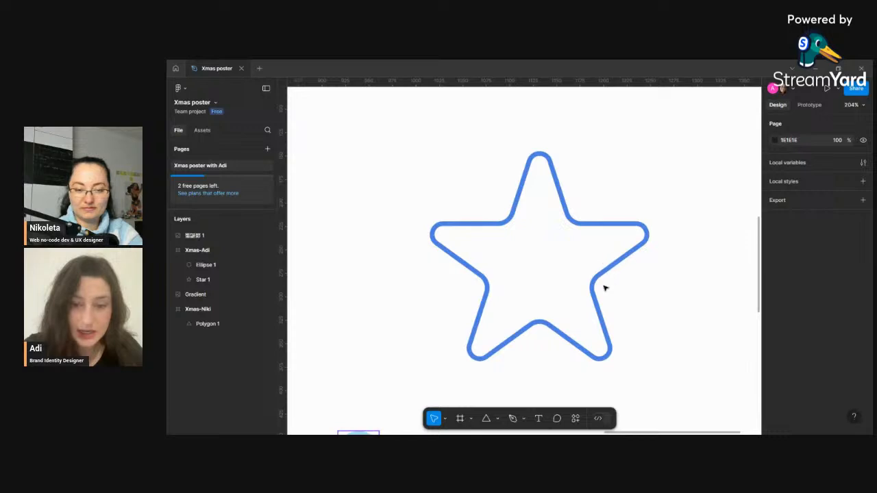
scroll(605, 288, "down", 6)
scroll(587, 288, "down", 6)
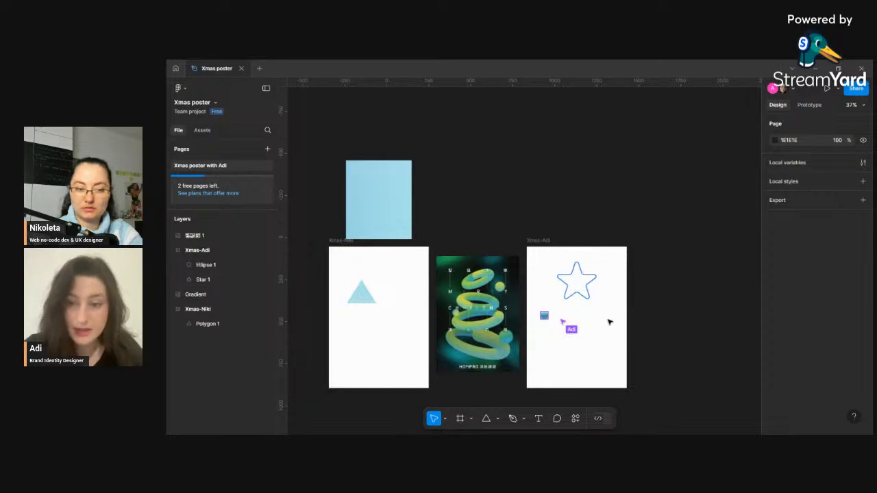
- Flatten the triangle layer again and remove its gradient fill
left_click(201, 326)
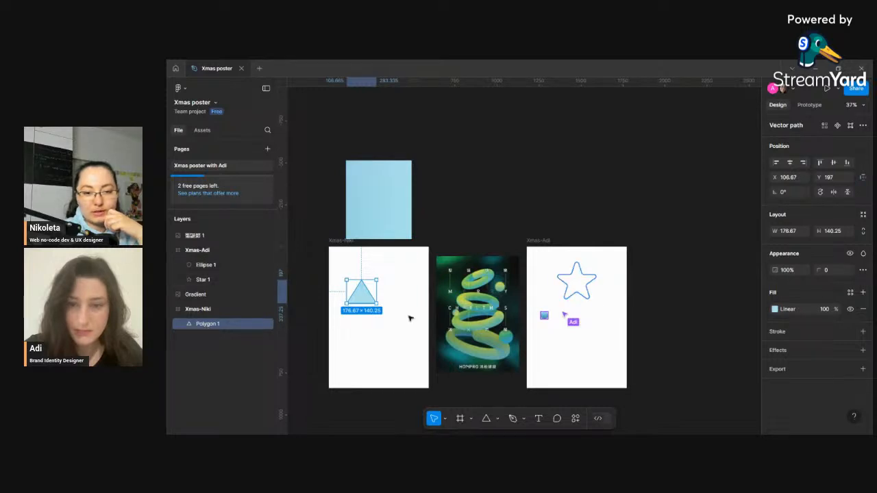
right_click(364, 292)
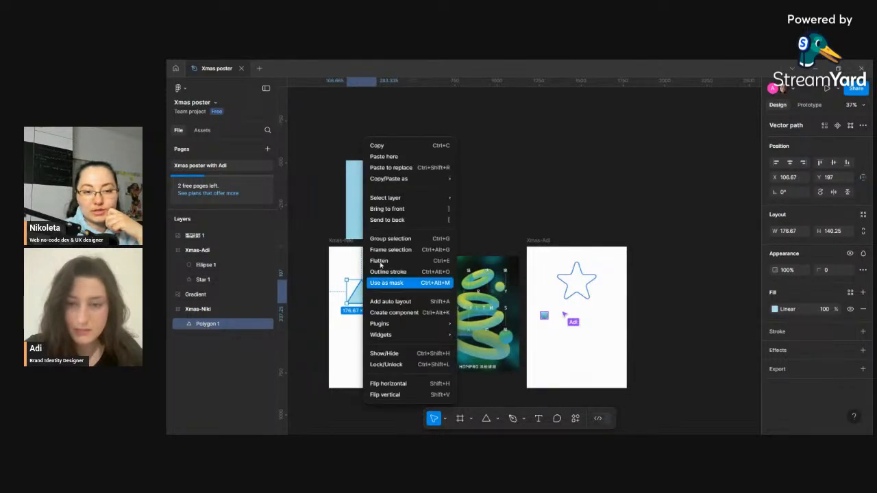
left_click(405, 261)
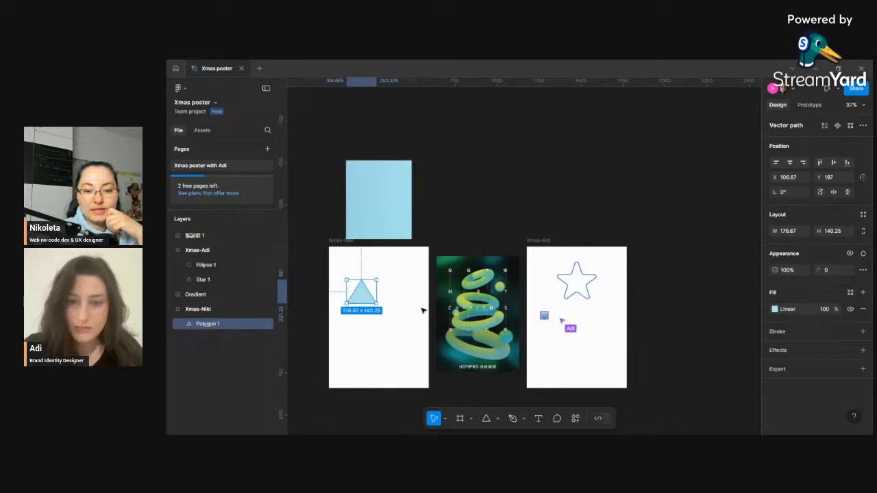
left_click(497, 420)
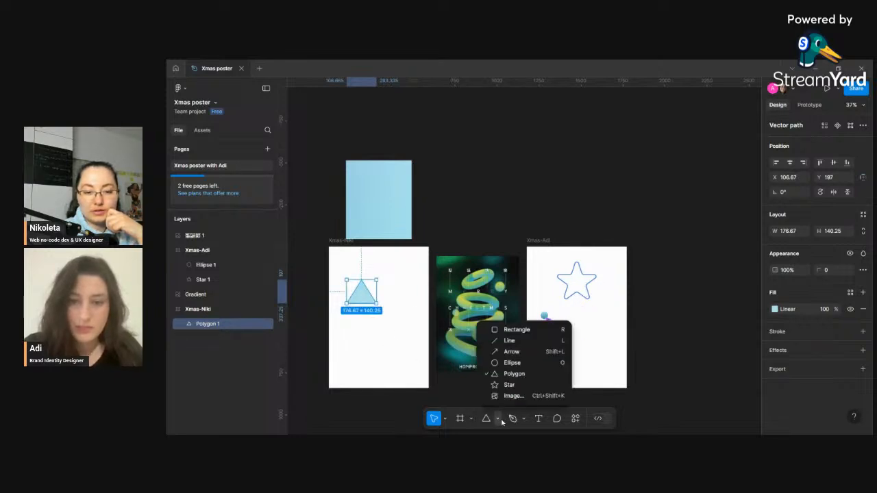
left_click(372, 352)
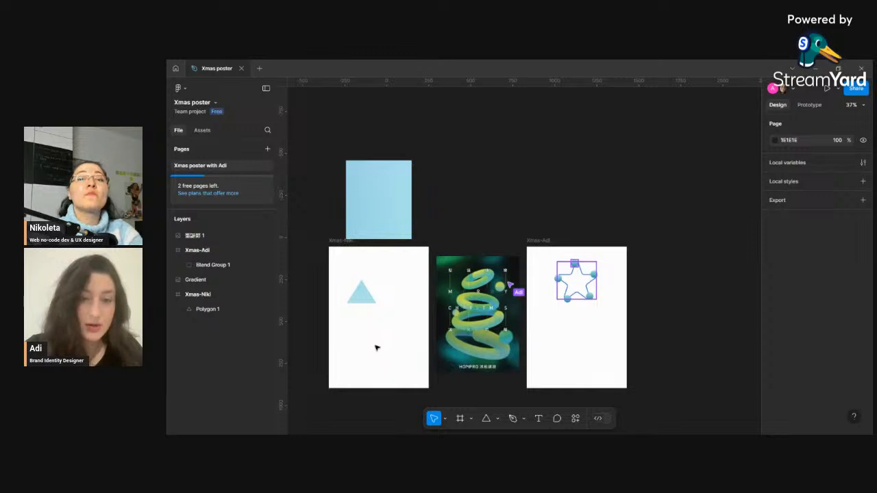
left_click(362, 303)
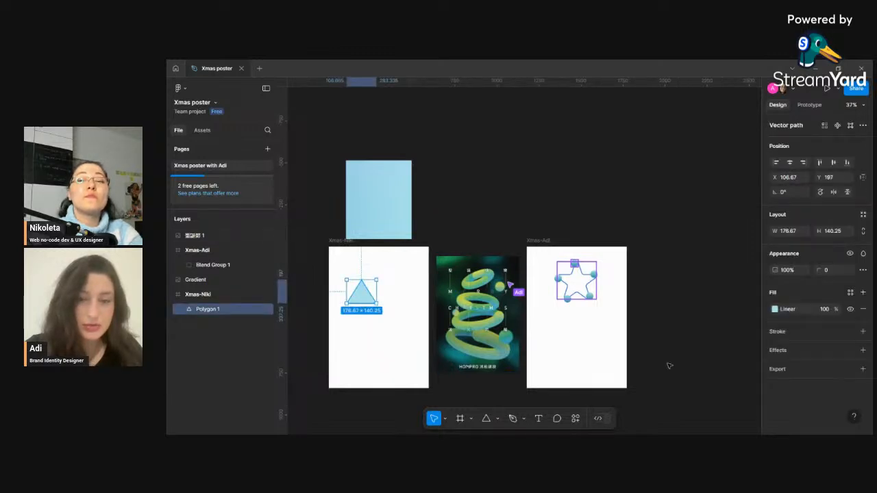
left_click(863, 309)
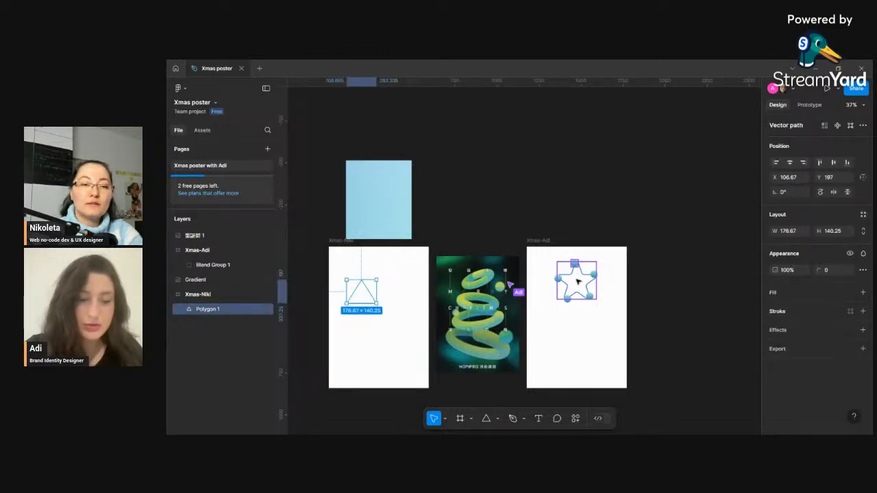
- Move the gradient image slightly right above the Xmas-Niki frame and reselect the triangle
left_click(384, 224)
left_click_drag(384, 219, 409, 217)
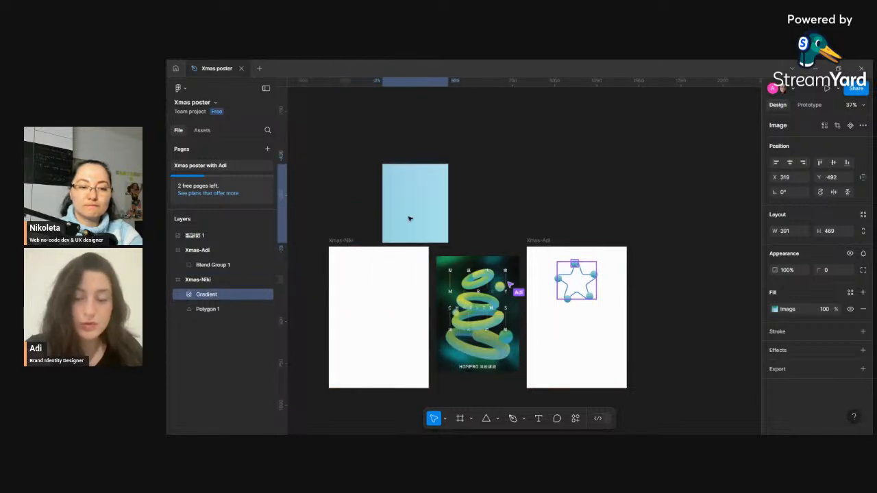
left_click(363, 308)
left_click(213, 309)
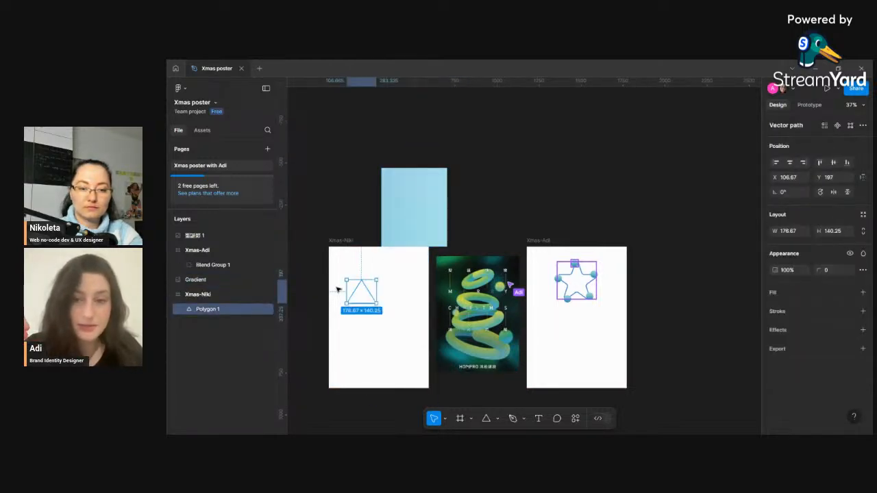
- Move the triangle lower and drag the gradient image into the lower part of the Xmas-Niki frame
left_click_drag(363, 299, 364, 313)
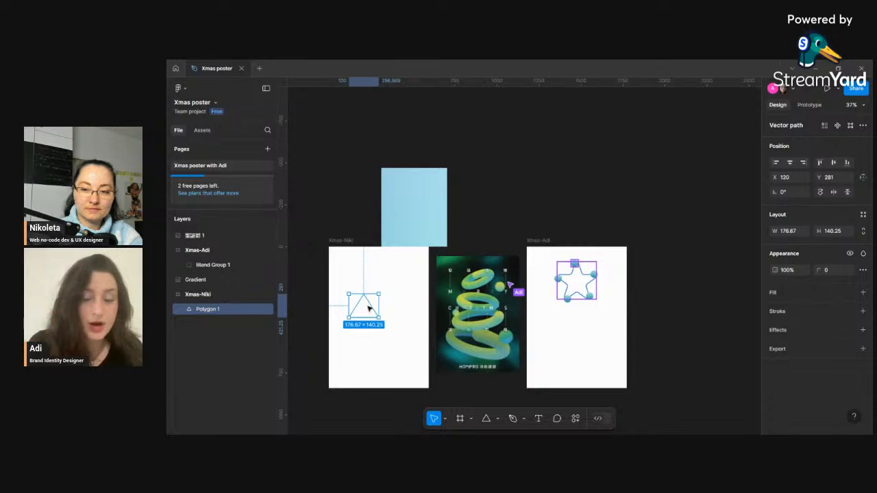
left_click(406, 238)
left_click_drag(382, 247, 380, 358)
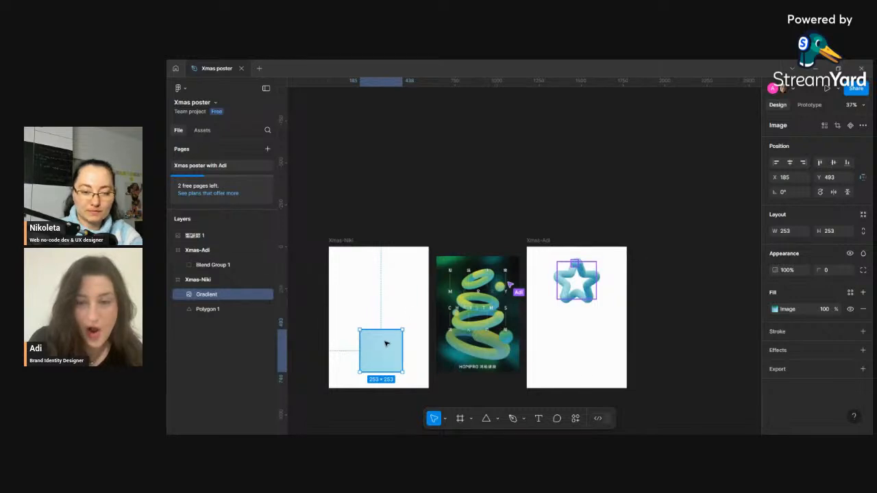
scroll(385, 344, "up", 2)
scroll(382, 350, "down", 3)
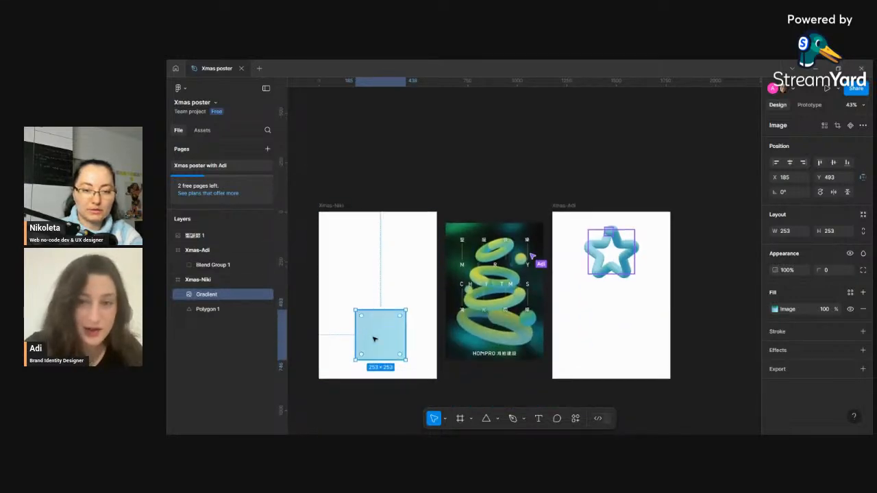
- Round the gradient image's corners fully so it becomes a circle
scroll(374, 339, "up", 3)
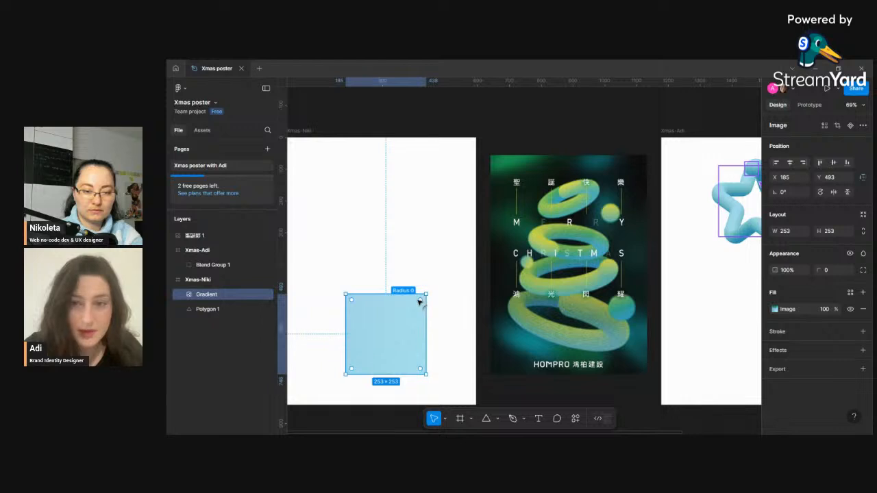
left_click_drag(420, 301, 333, 362)
scroll(377, 299, "down", 5)
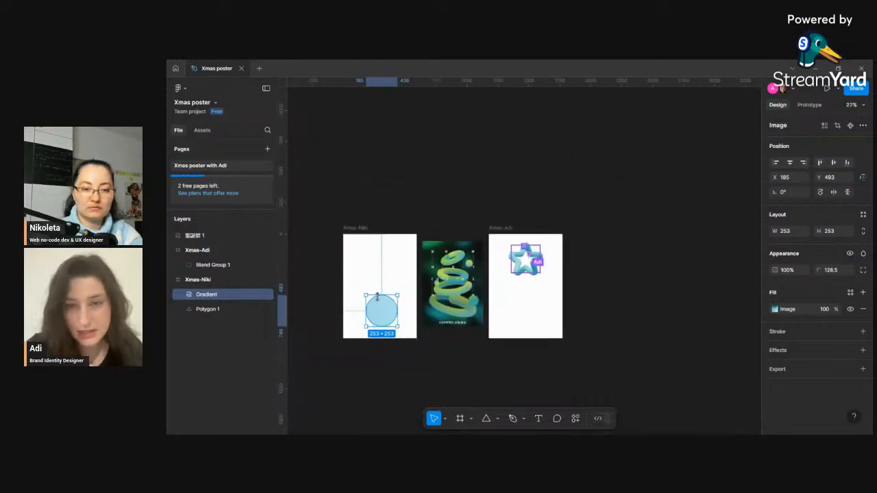
left_click_drag(398, 293, 385, 308)
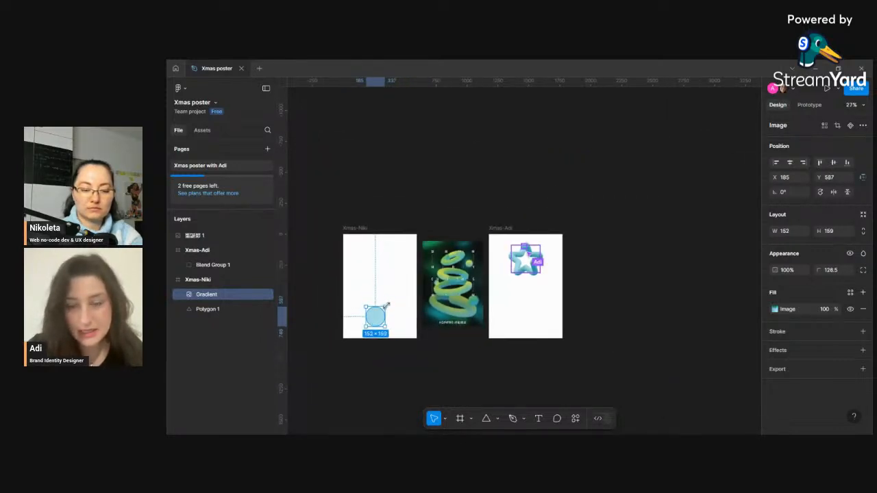
key("ctrl+z")
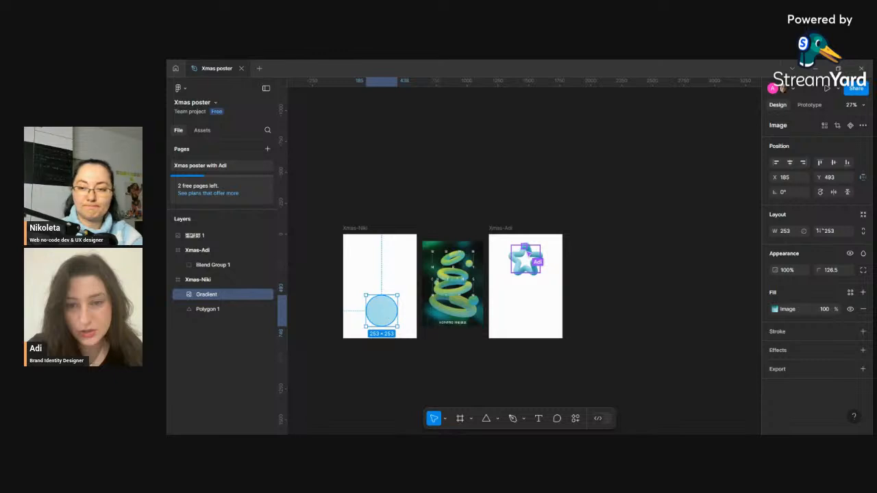
- Lock the gradient circle's proportions and resize it to 200 by 200
left_click(863, 231)
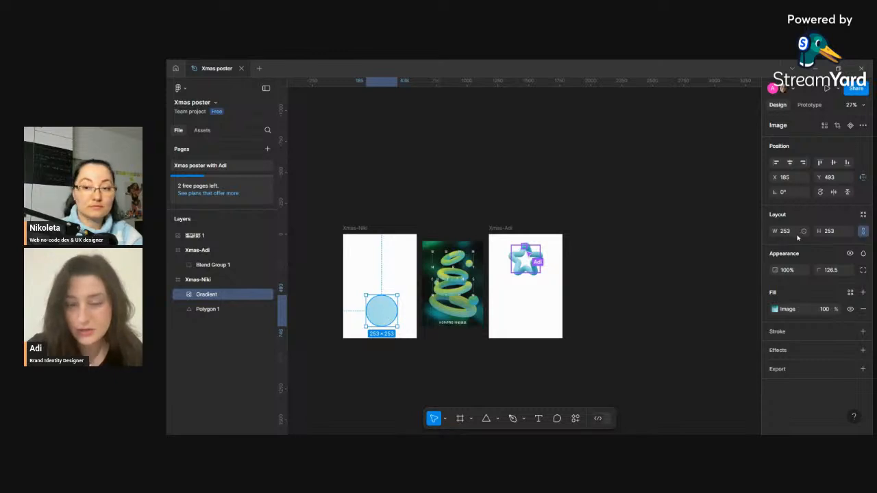
type("200")
key("Return")
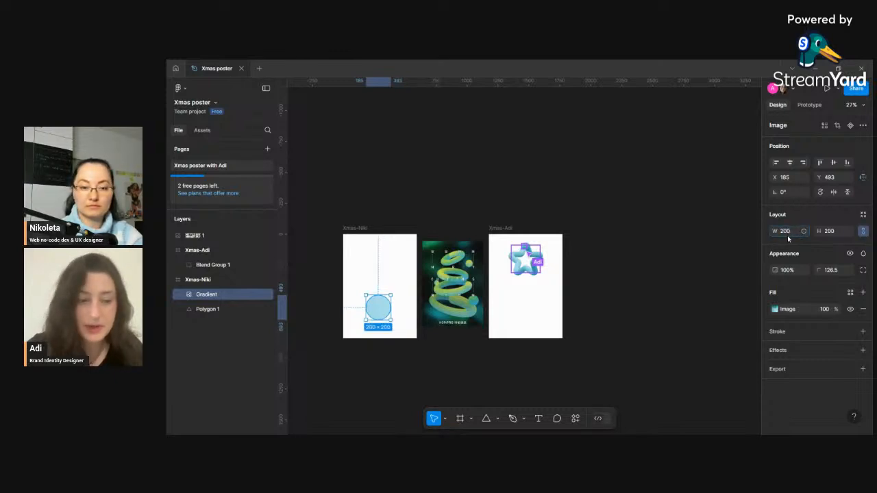
left_click(376, 272)
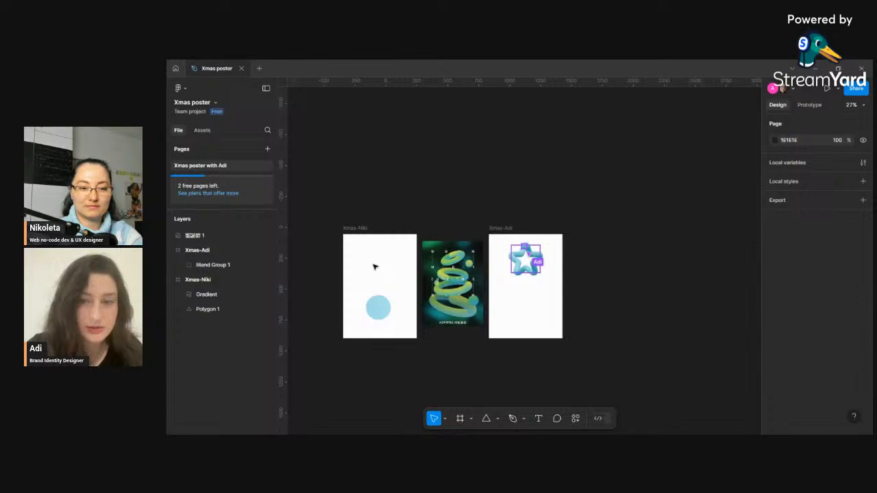
- Move the triangle to the top of the Xmas-Niki frame and enlarge it to about 353 × 280
left_click(198, 311)
left_click_drag(362, 279, 375, 258)
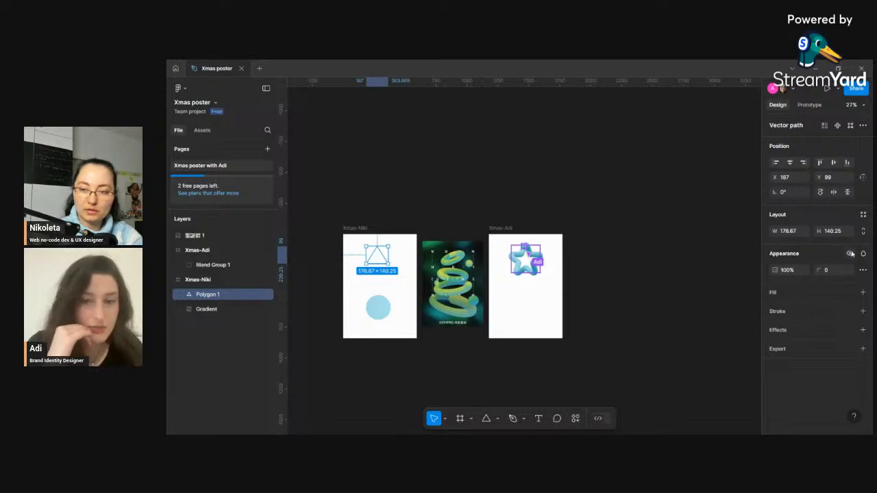
left_click(823, 295)
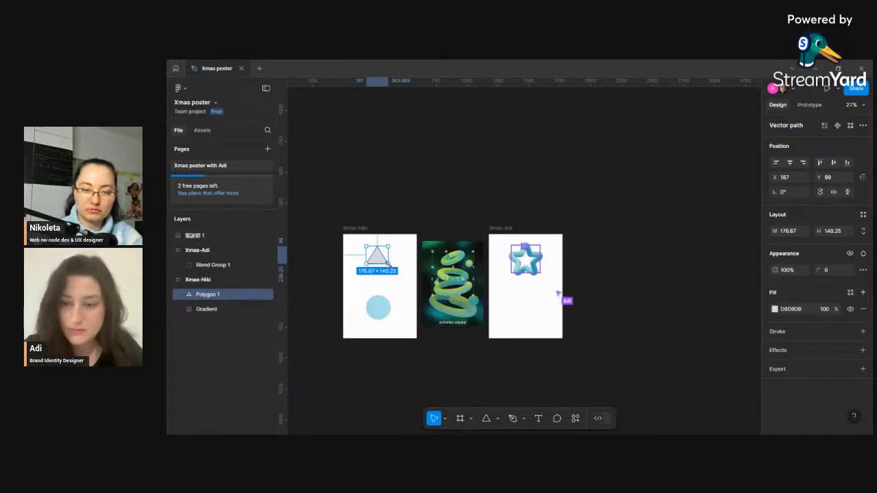
mouse_move(389, 264)
left_mouse_down()
mouse_move(397, 281)
mouse_move(379, 272)
left_mouse_up()
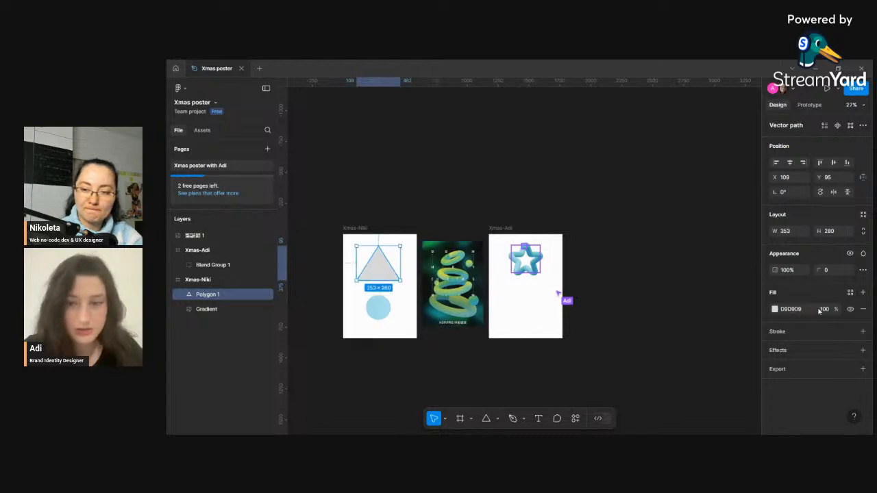
- Replace the triangle's fill with a black inside stroke of weight 3
left_click(863, 309)
left_click(863, 312)
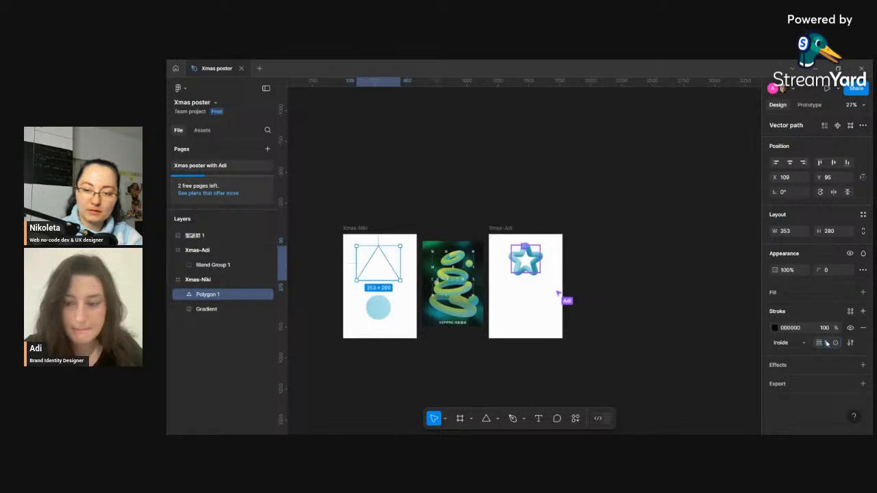
type("3")
key("Return")
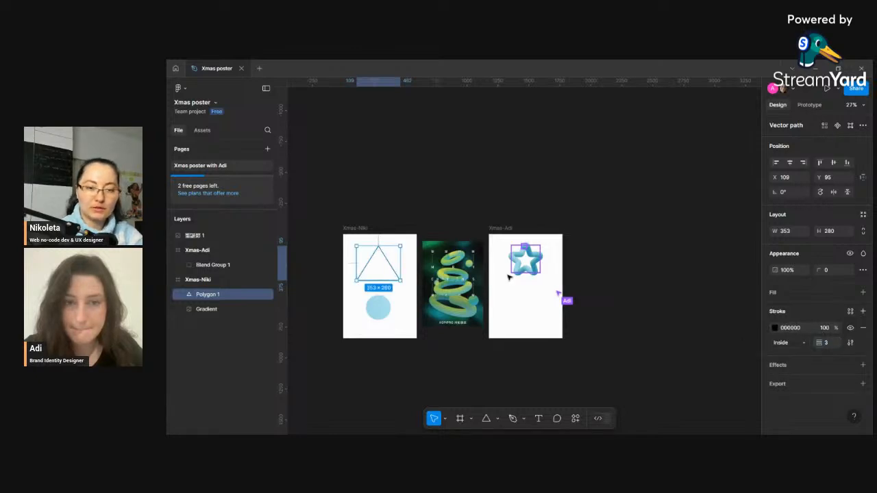
- Try blending the gradient circle along the triangle with the Blend plugin, then undo the blend
left_click(393, 302)
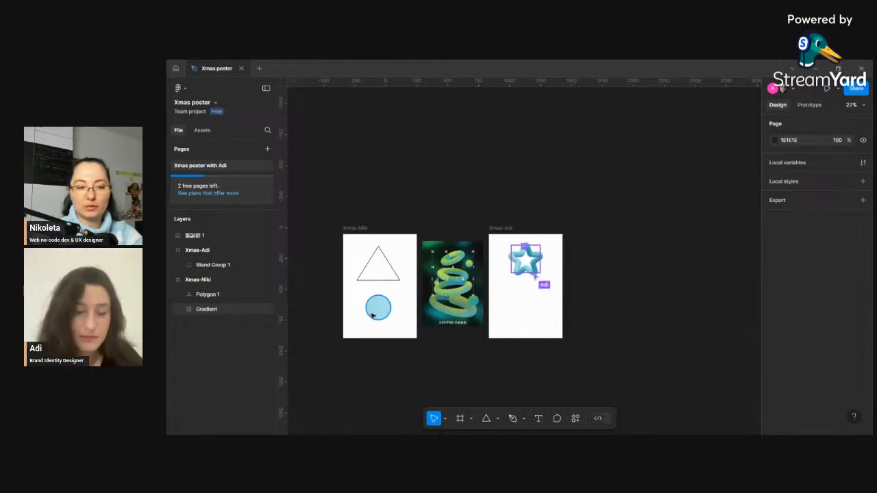
left_click(379, 312)
left_click(373, 280, "shift")
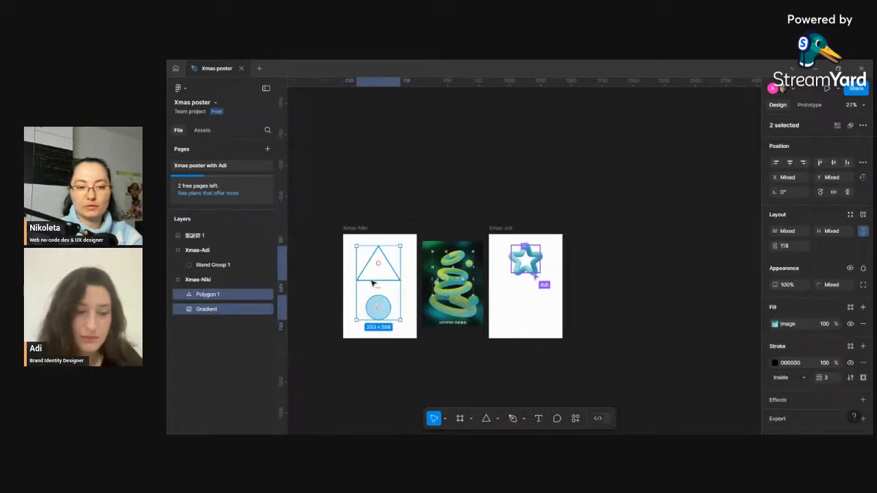
left_click(576, 419)
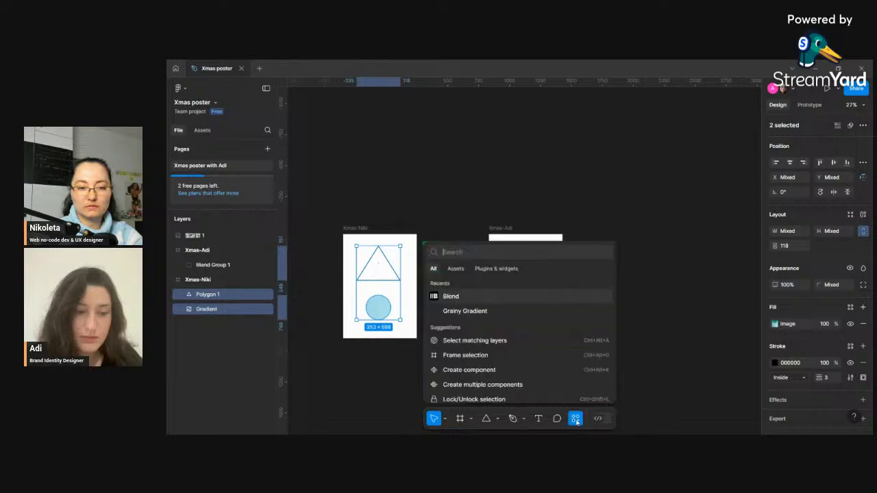
left_click(471, 301)
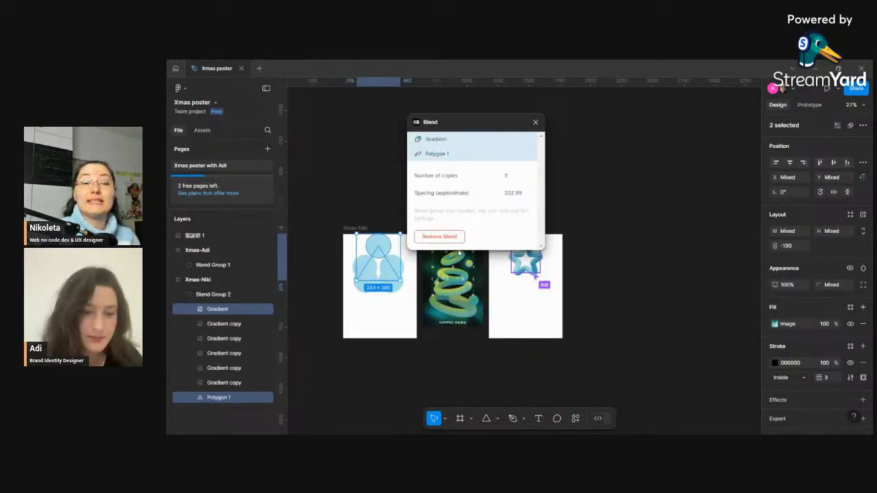
left_click(536, 124)
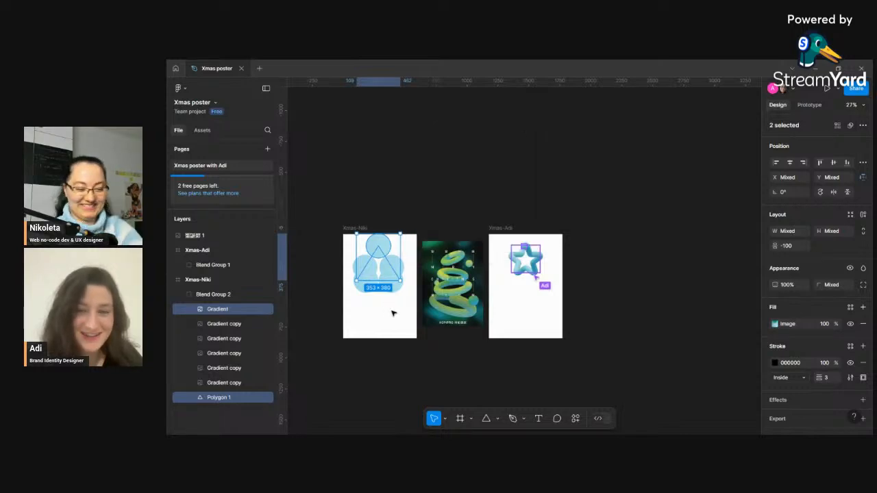
key("ctrl+z")
- Resize the gradient circle to 100 by 100
left_click(409, 318)
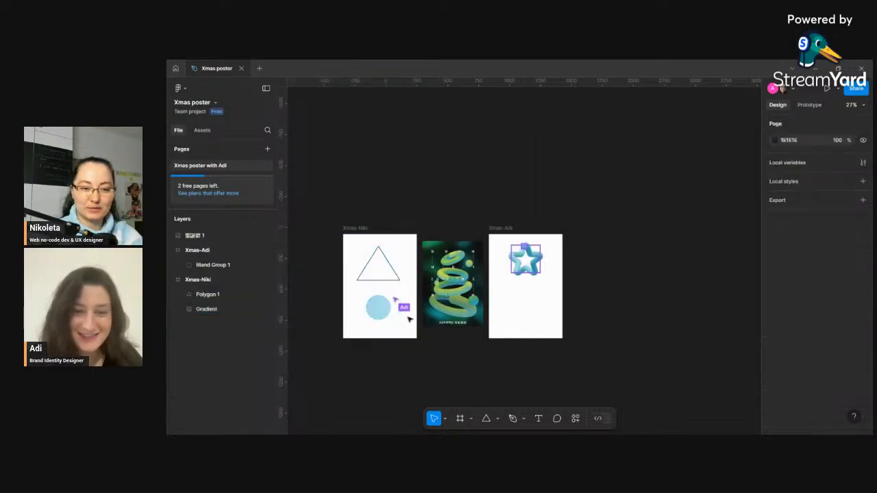
left_click(381, 312)
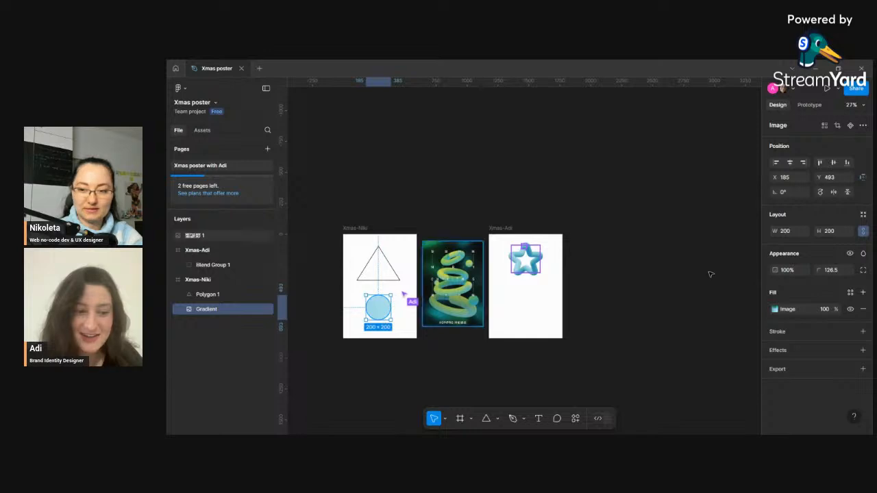
left_click(788, 235)
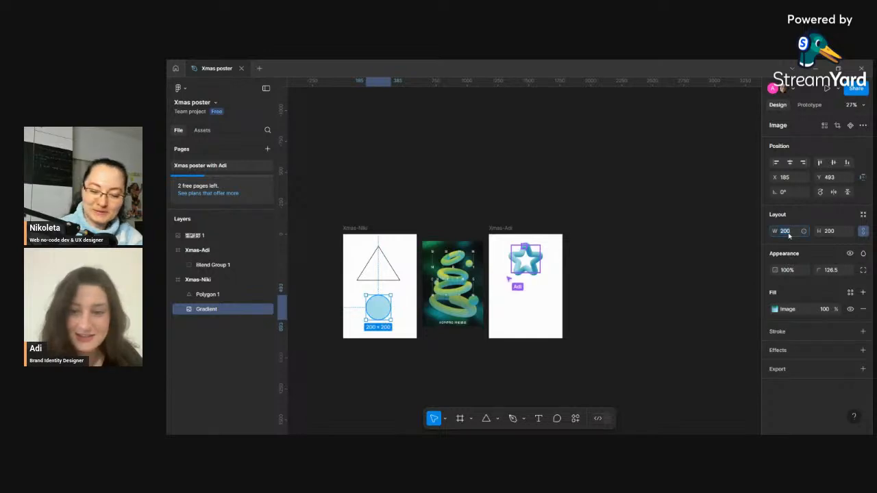
type("100")
key("Return")
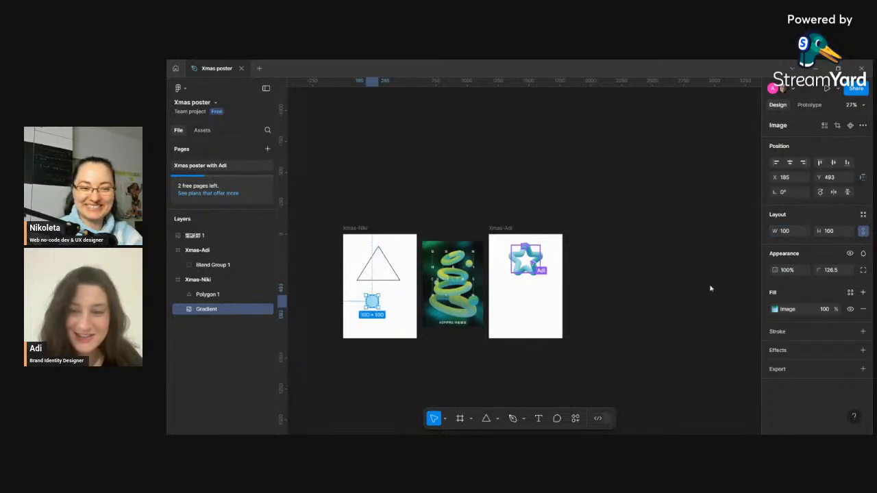
- Select the circle and the triangle and blend them with the Blend plugin using 100 copies
left_click(394, 270)
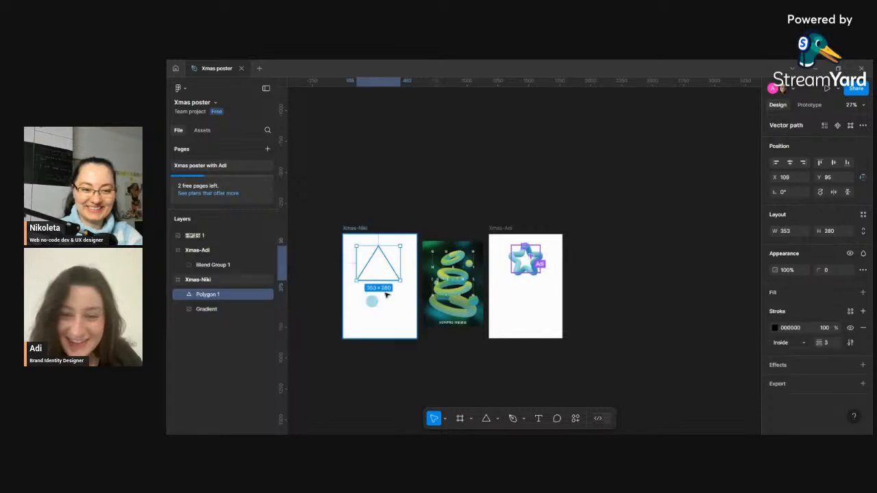
left_click(381, 300)
left_click(373, 301)
left_click(397, 277, "shift")
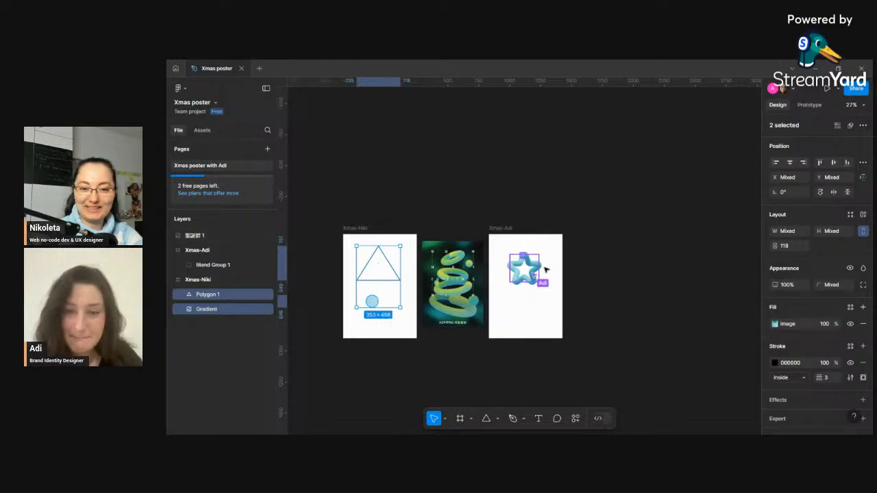
left_click(576, 420)
left_click(516, 296)
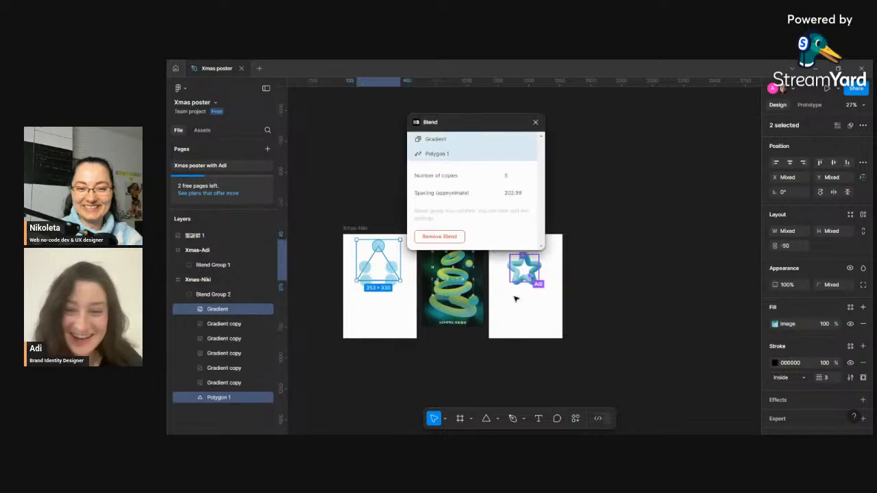
left_click(506, 176)
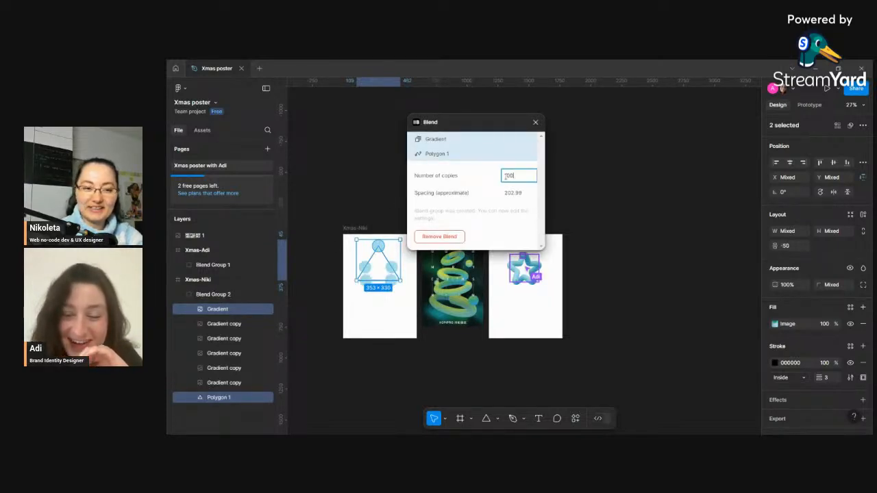
key("Return")
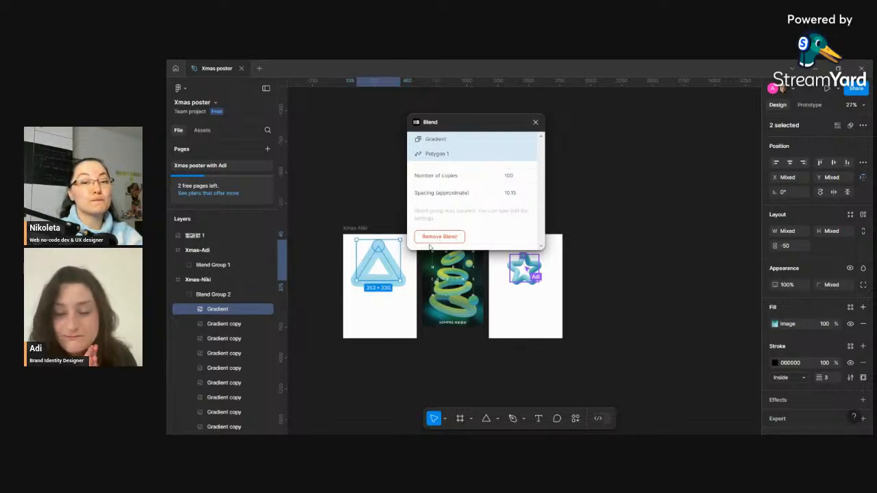
- Increase the blend's number of copies to 1000
left_click(508, 176)
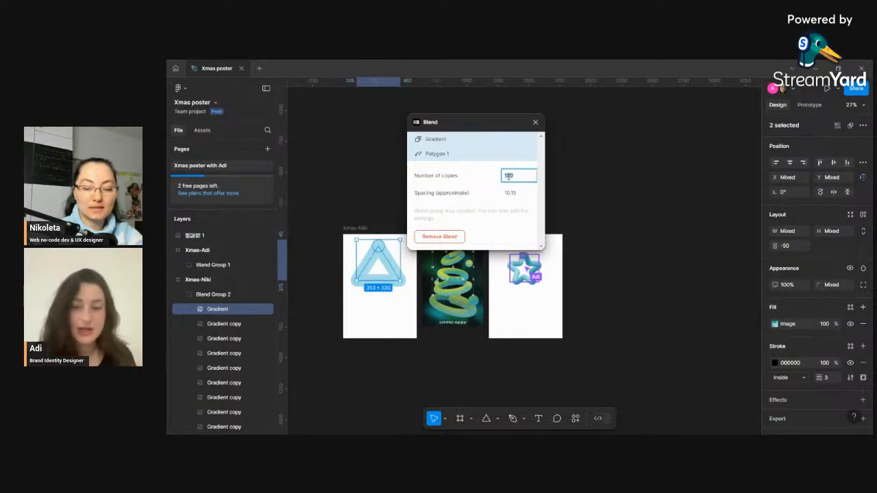
type("0")
key("Return")
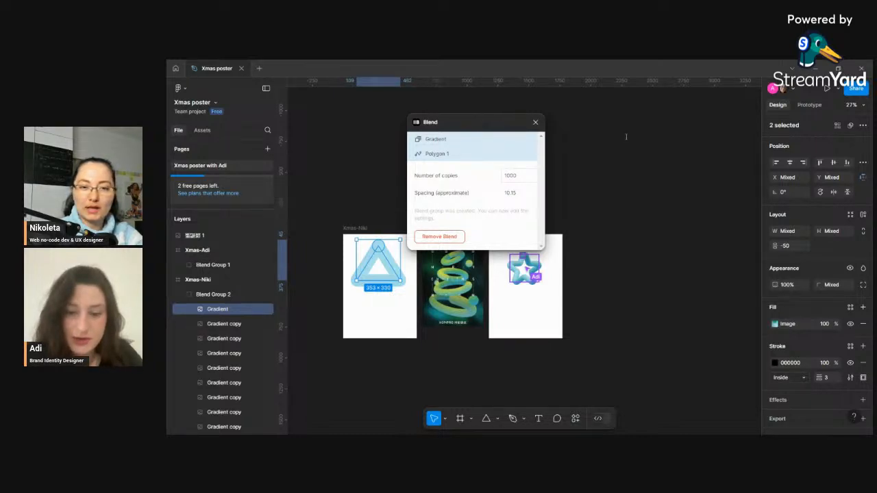
- Move the Blend plugin window aside and set the blend's number of copies to 100
left_click_drag(407, 122, 542, 131)
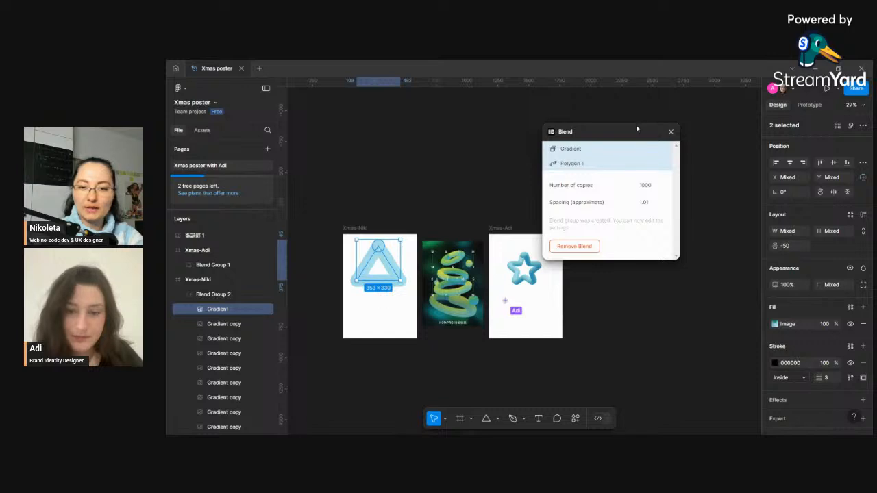
left_click_drag(636, 132, 691, 128)
left_click(701, 181)
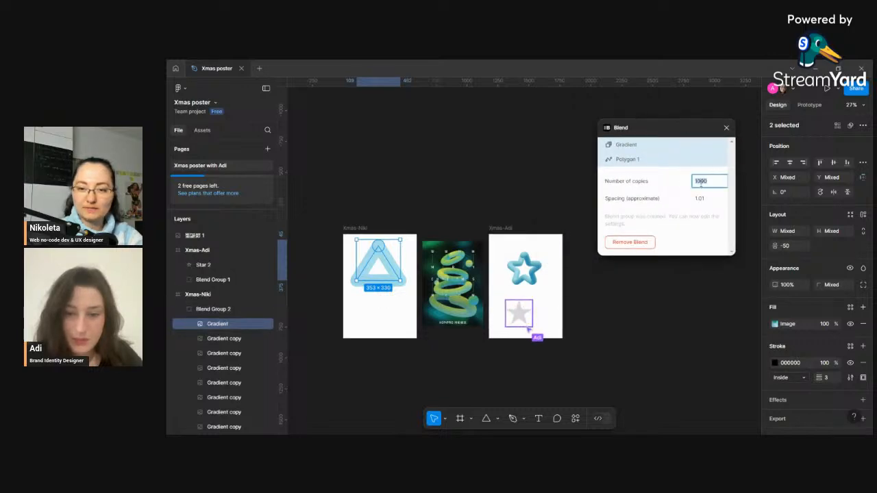
type("100")
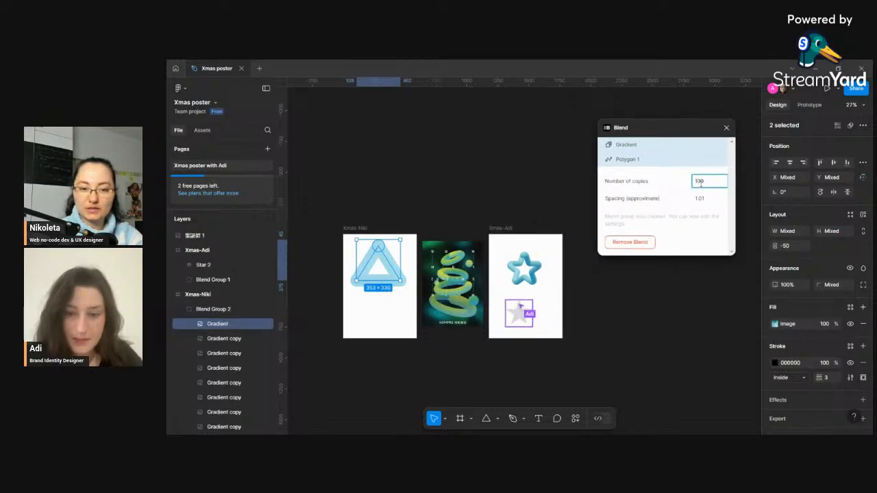
key("Return")
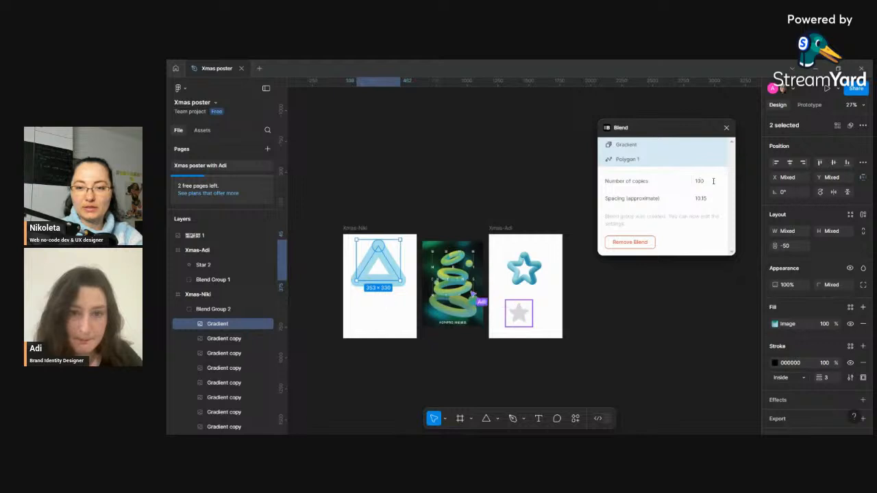
- Confirm the blend's 100 copies, close the Blend plugin window and deselect the blended shapes
left_click(710, 181)
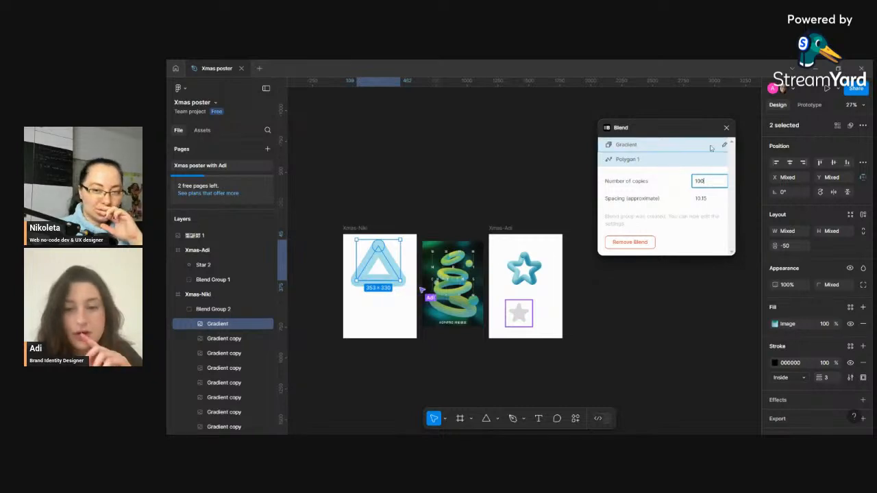
left_click(727, 127)
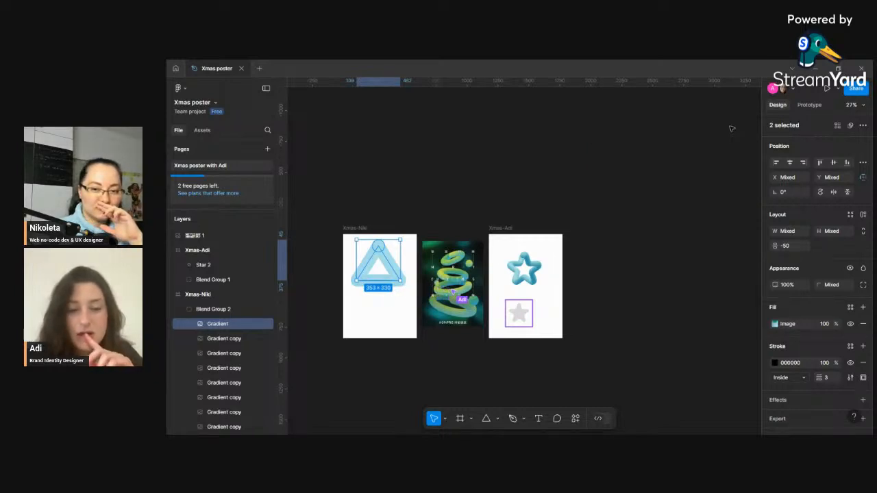
left_click(381, 310)
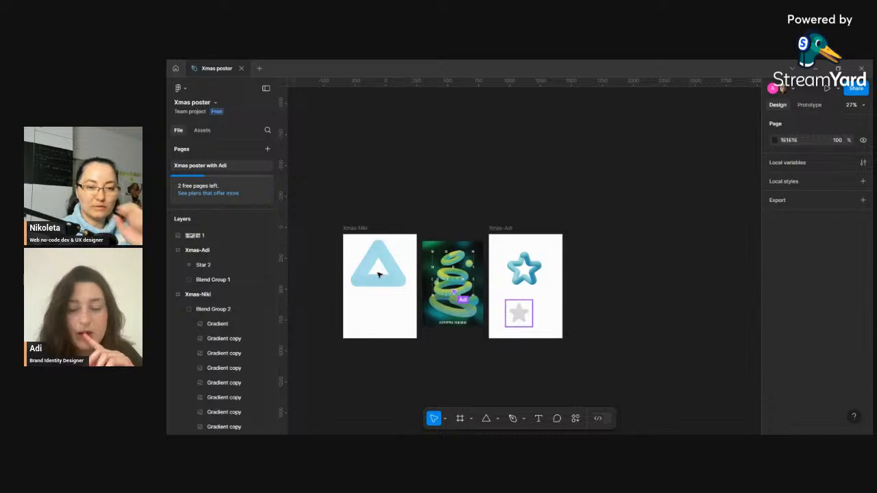
- Select the triangle's blend group and reopen the Blend plugin to review its copy and spacing settings before closing it
scroll(374, 271, "up", 3)
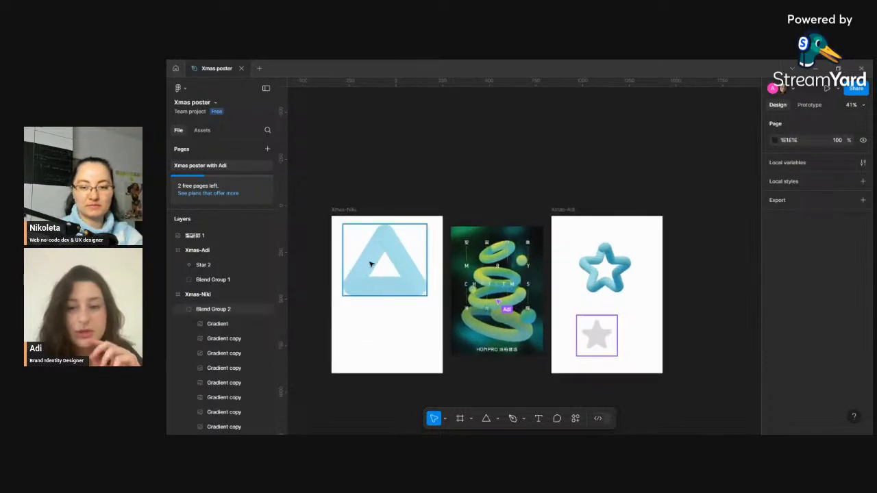
left_click(388, 252)
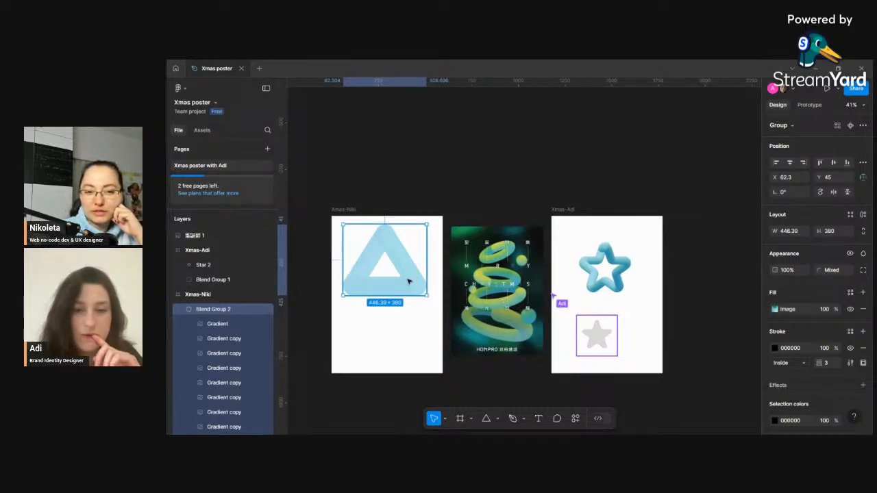
key("ctrl+k")
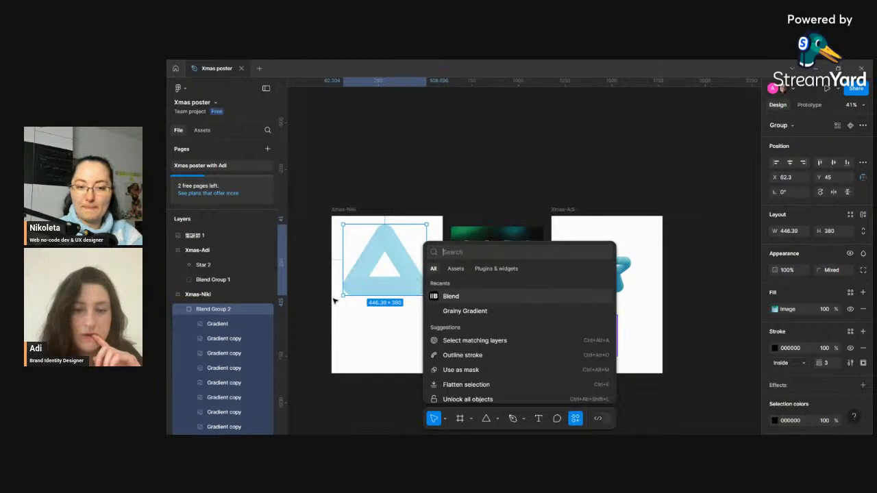
left_click(459, 297)
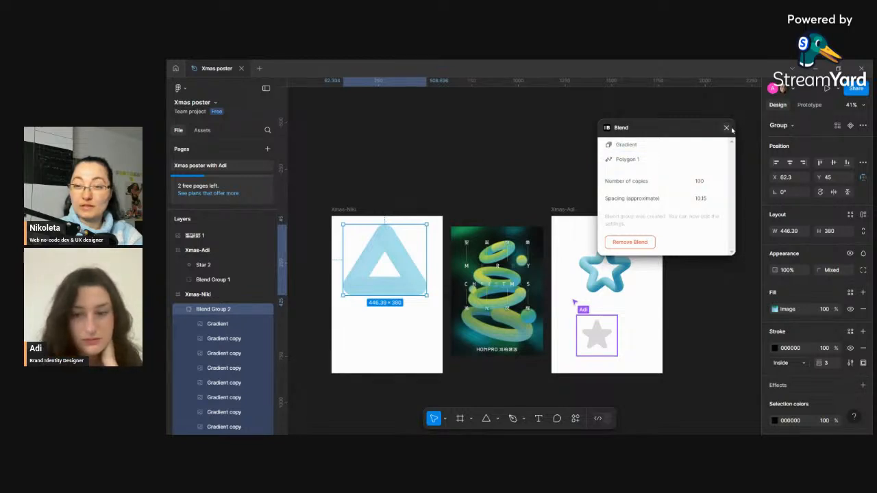
left_click(727, 128)
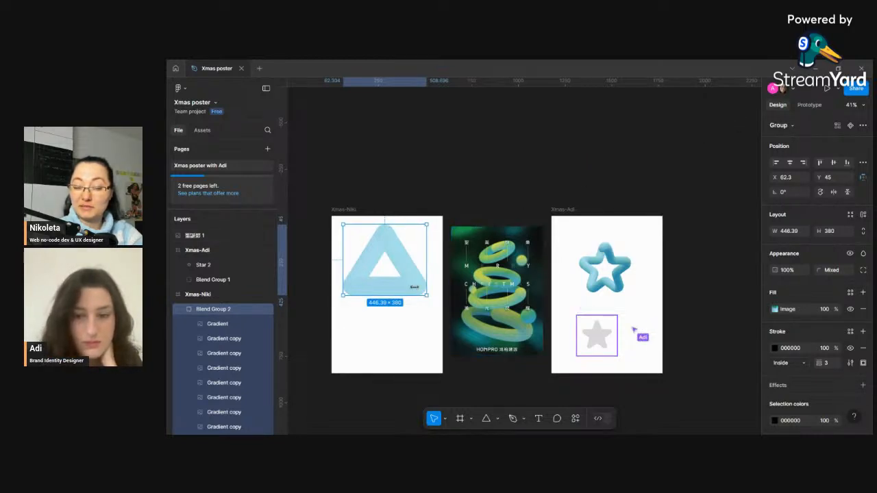
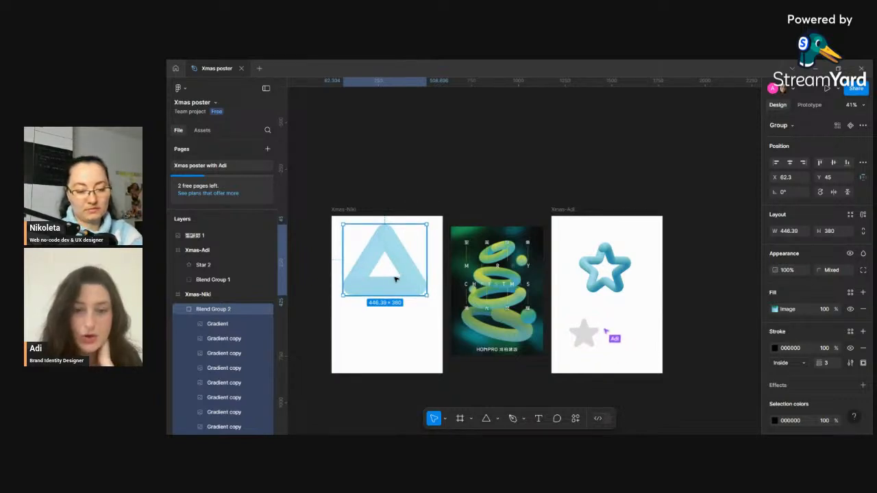
- Undo the triangle's blend so the triangle and gradient circle are separate shapes again
left_click(390, 328)
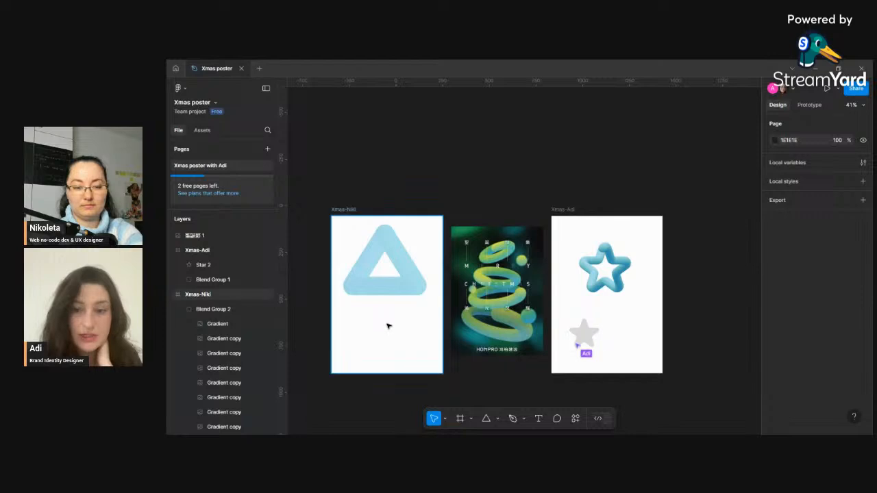
key("ctrl+z")
key("ctrl+z")
key("ctrl+z")
key("ctrl+z")
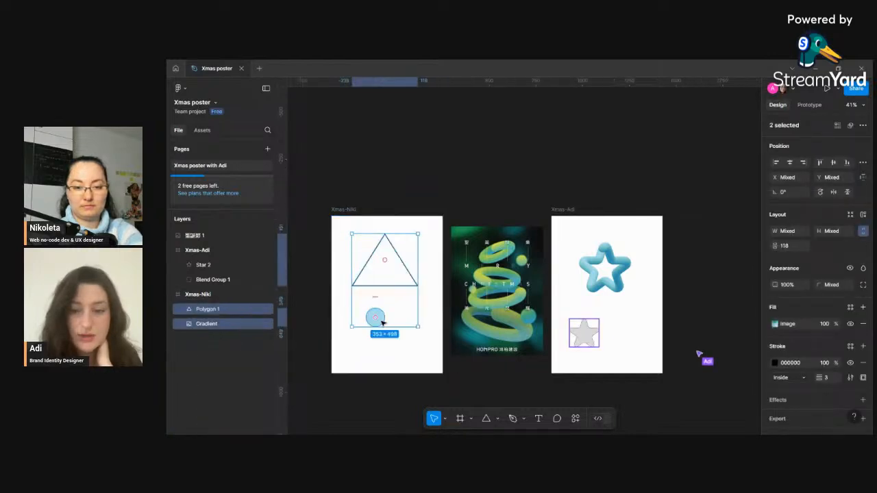
left_click(392, 333)
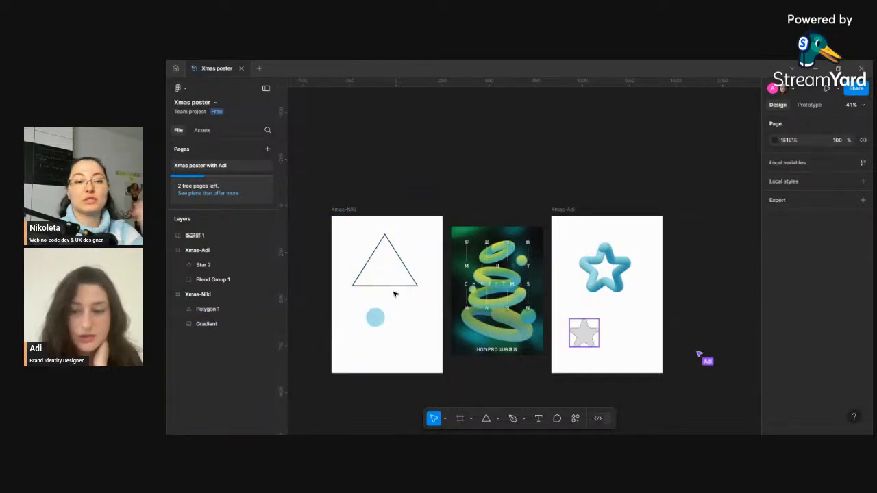
- Set the triangle's stroke position to Outside
left_click(400, 285)
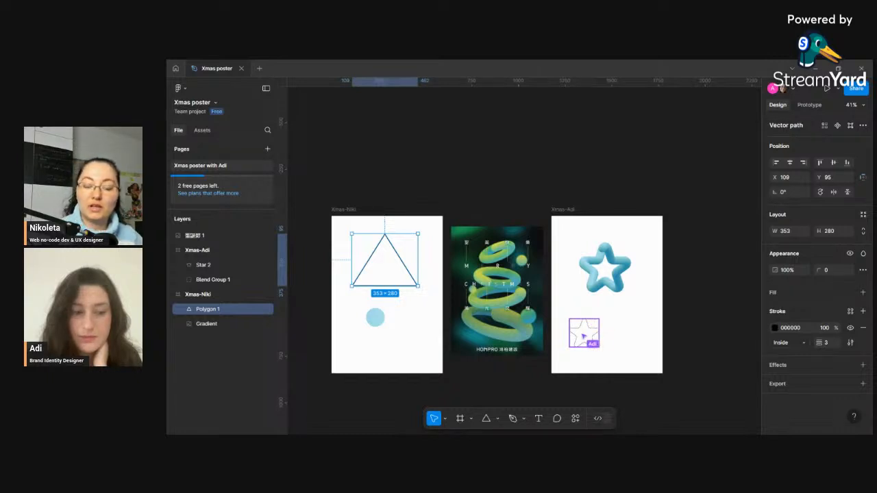
left_click(804, 343)
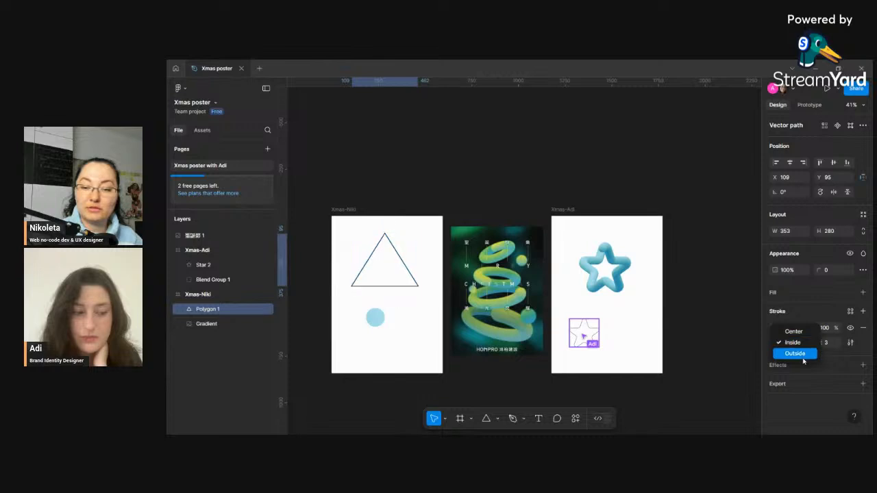
left_click(790, 352)
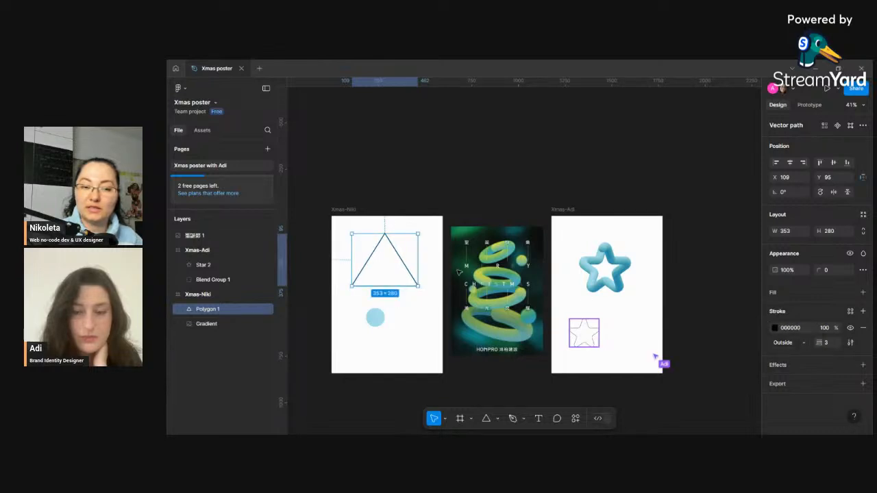
- Move the triangle slightly down and set its corner radius to 12
mouse_move(379, 275)
left_mouse_down()
mouse_move(440, 237)
mouse_move(447, 205)
mouse_move(498, 199)
mouse_move(626, 343)
mouse_move(579, 336)
mouse_move(620, 333)
mouse_move(381, 281)
left_mouse_up()
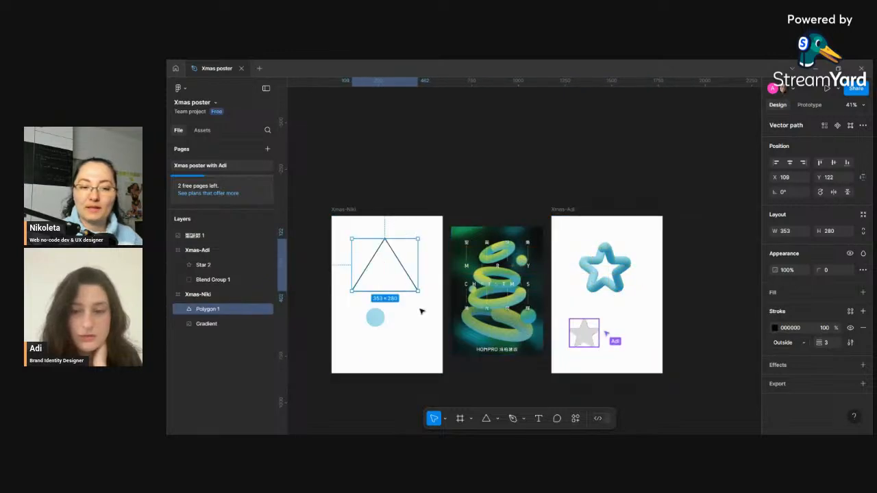
left_click(375, 317)
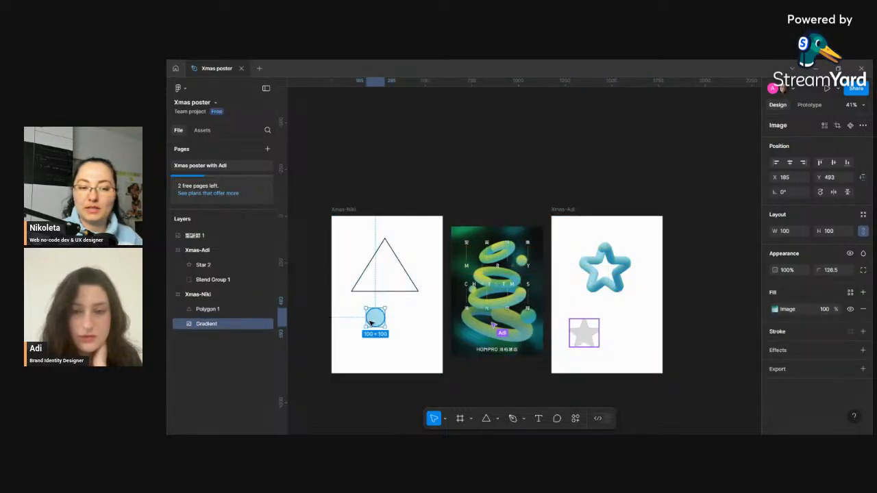
left_click(394, 289)
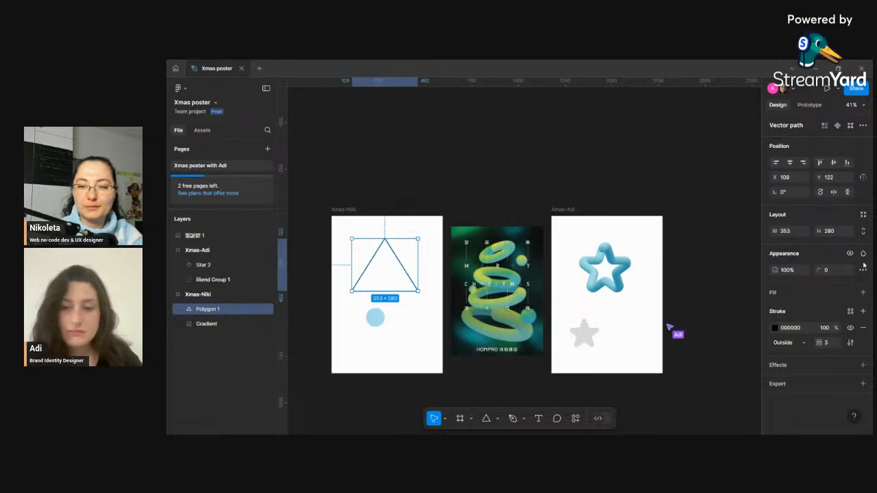
type("3")
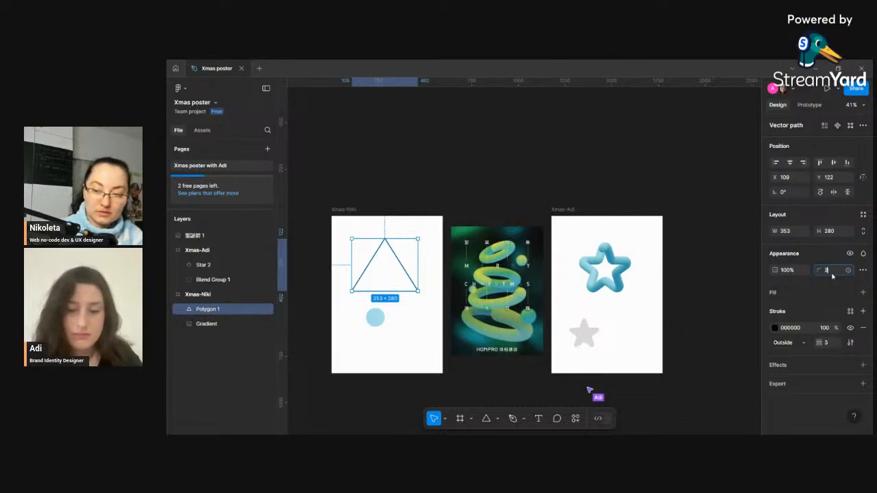
key("BackSpace")
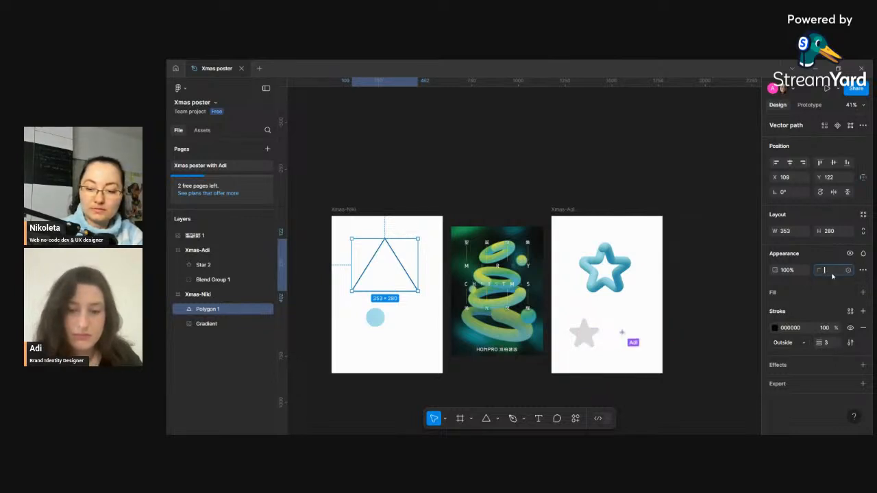
type("12")
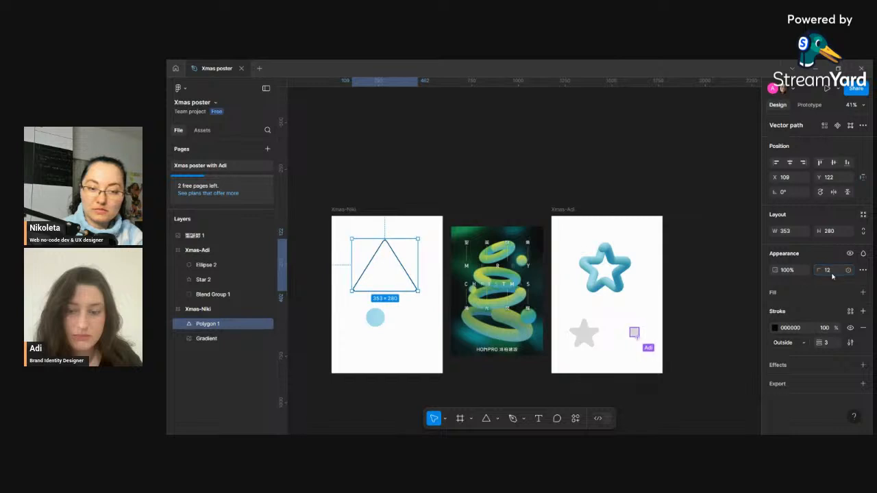
- Select the triangle and the gradient circle together and blend them with the Blend plugin
left_click(397, 324)
left_click(380, 323)
left_click(404, 290)
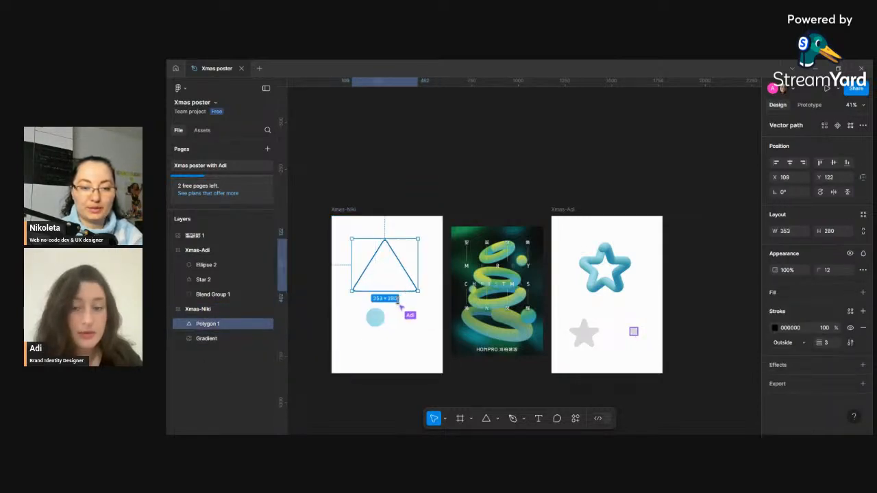
left_click(376, 321, "shift")
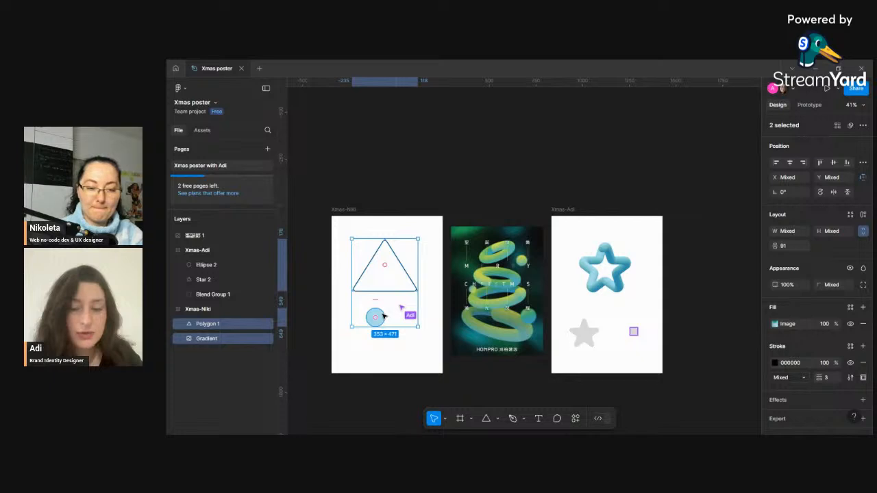
left_click(576, 418)
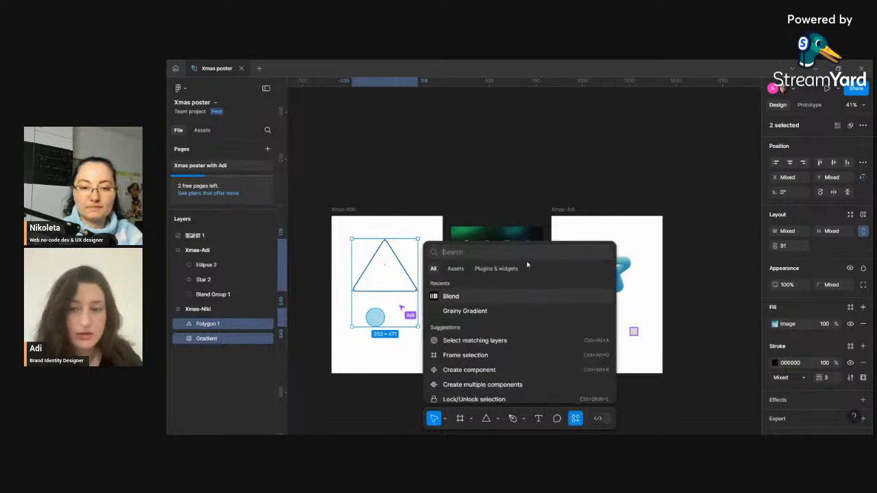
left_click(468, 297)
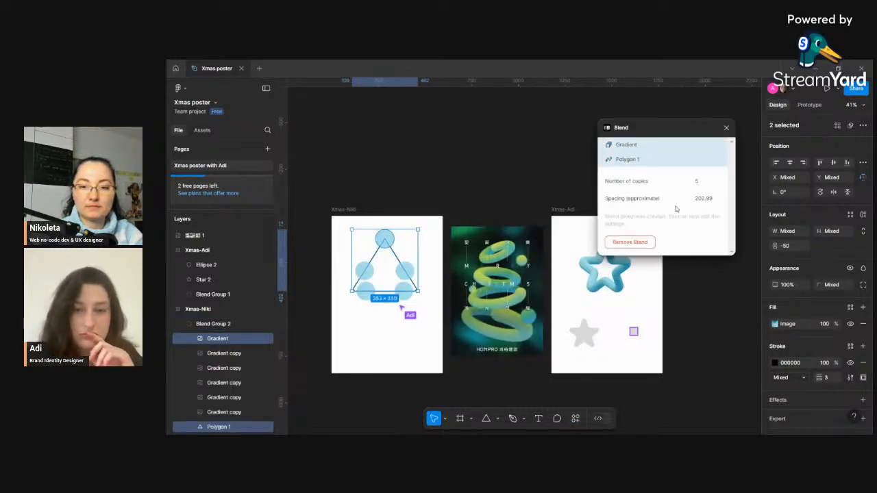
- Set the blend's number of copies to 100
left_click(703, 182)
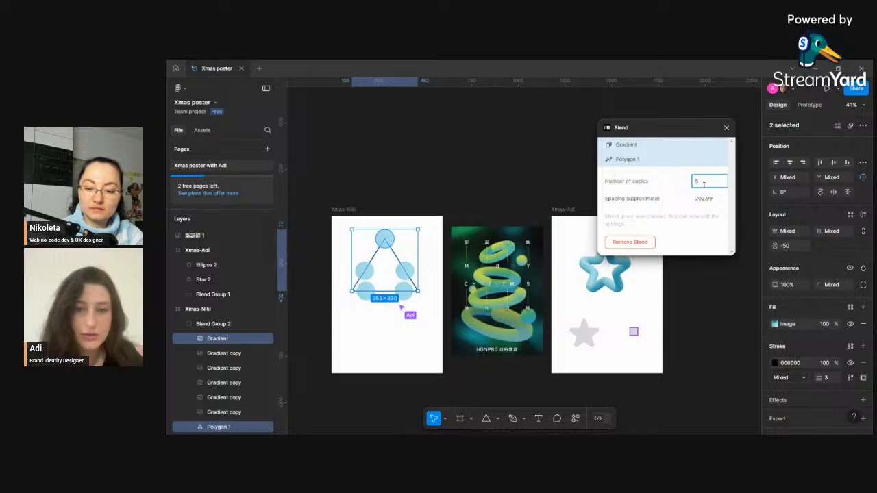
type("100")
key("Return")
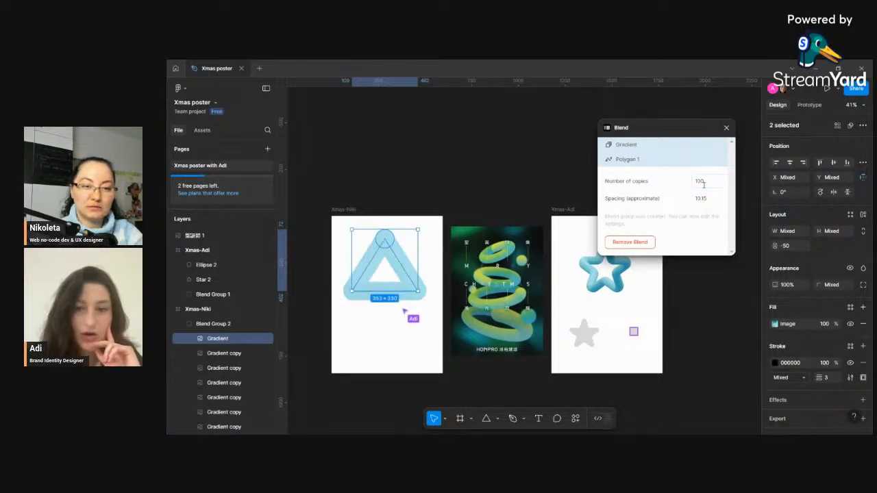
- Try raising the blend's copies to 1000, then undo the blend
left_click(702, 181)
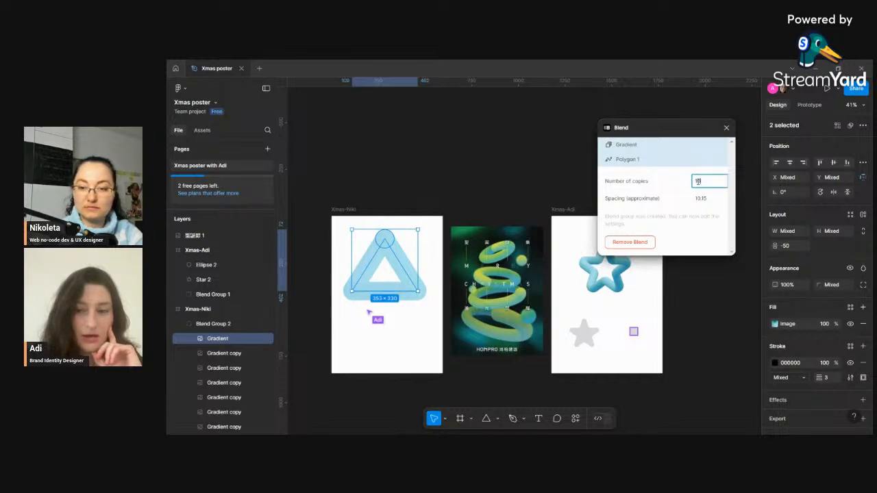
key("Return")
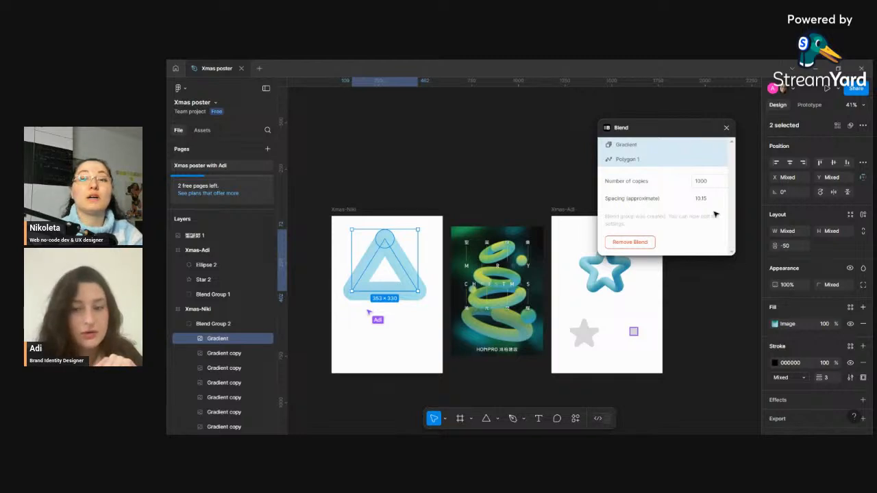
left_click(719, 286)
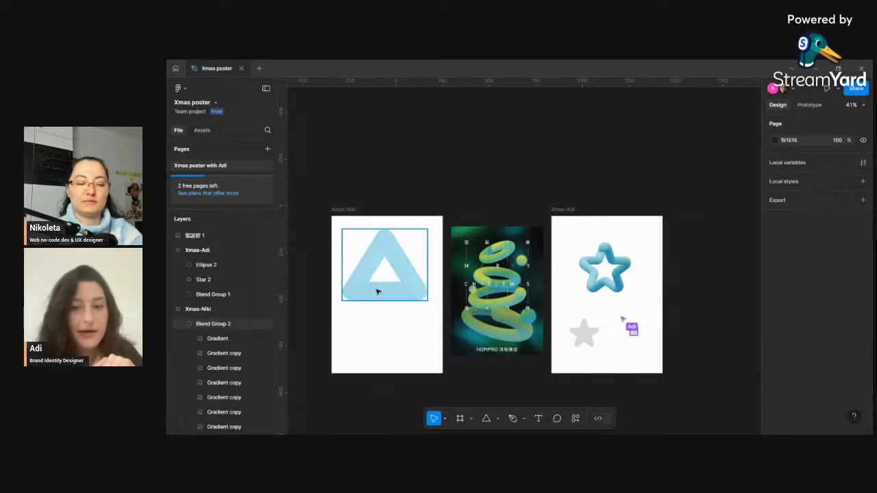
key("ctrl+z")
key("ctrl+z")
key("ctrl+z")
key("ctrl+z")
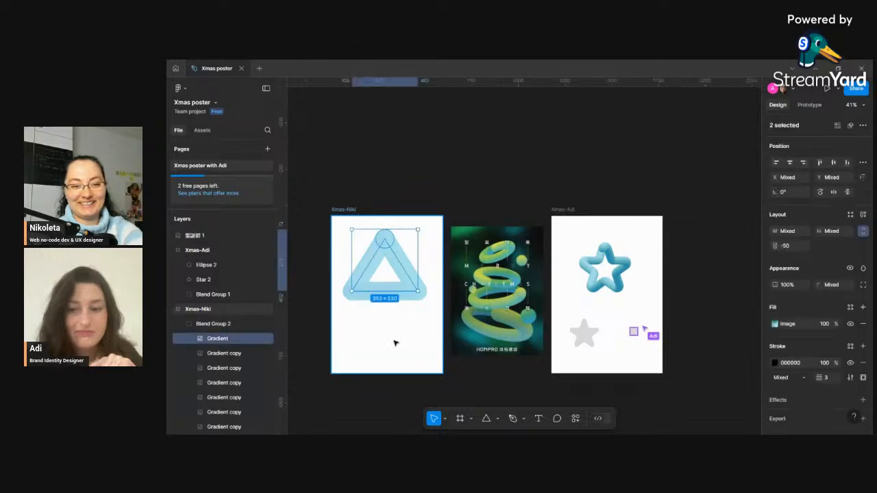
- Open the circle's image fill in crop mode, shift the image and raise its contrast to maximum
left_click(396, 344)
left_click(375, 317)
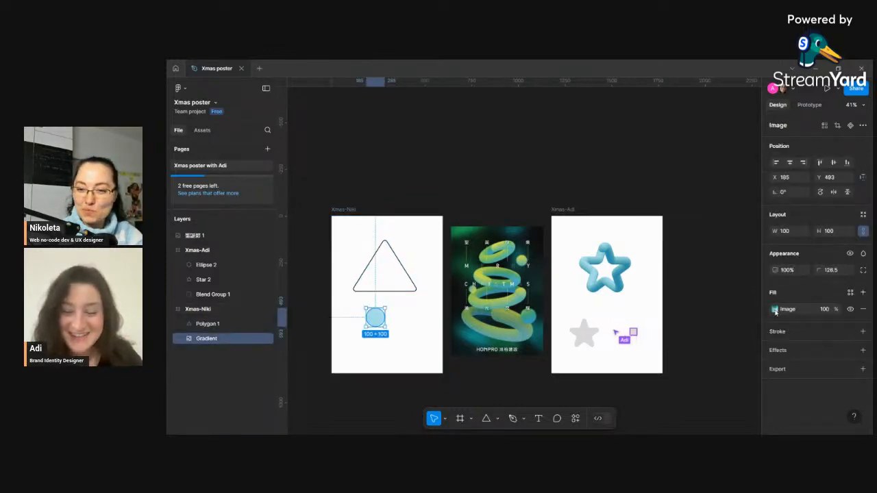
left_click(775, 309)
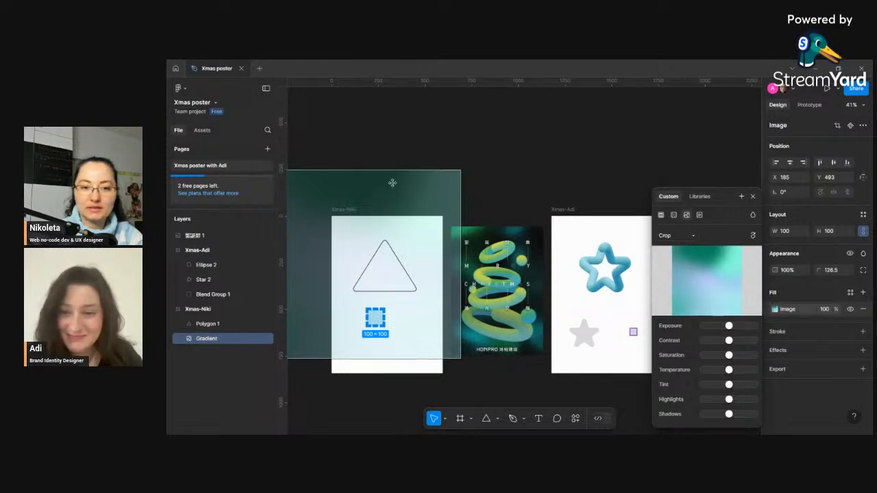
left_click_drag(391, 182, 466, 133)
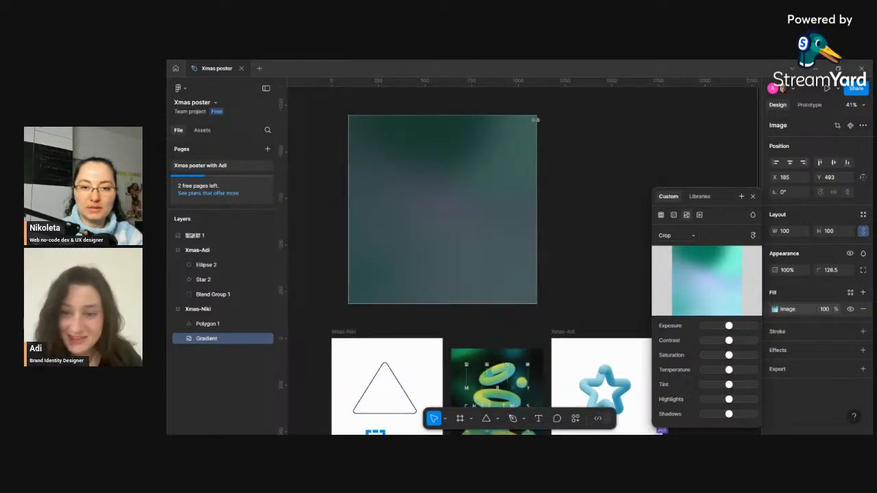
scroll(435, 254, "down", 2)
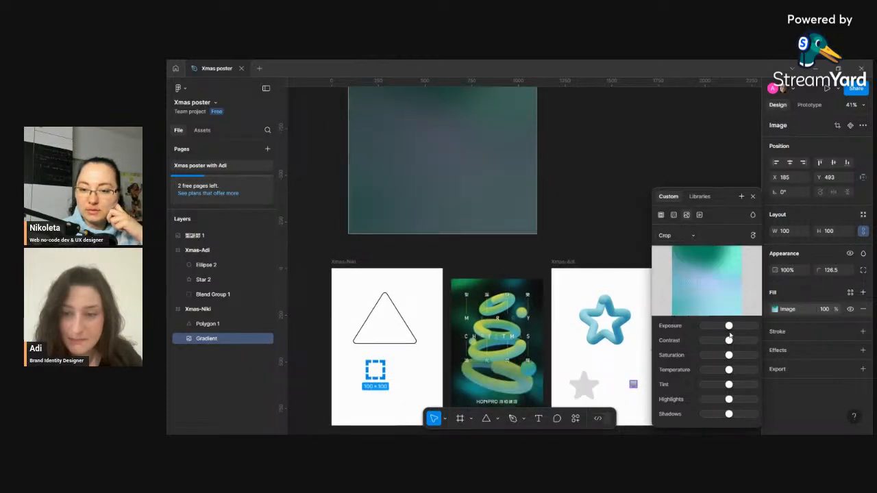
left_click_drag(729, 343, 765, 342)
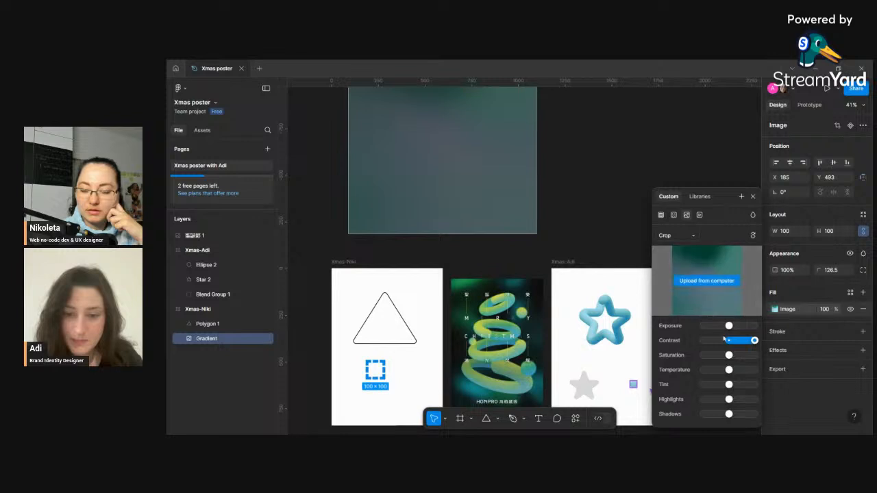
left_click(752, 197)
scroll(441, 218, "down", 5)
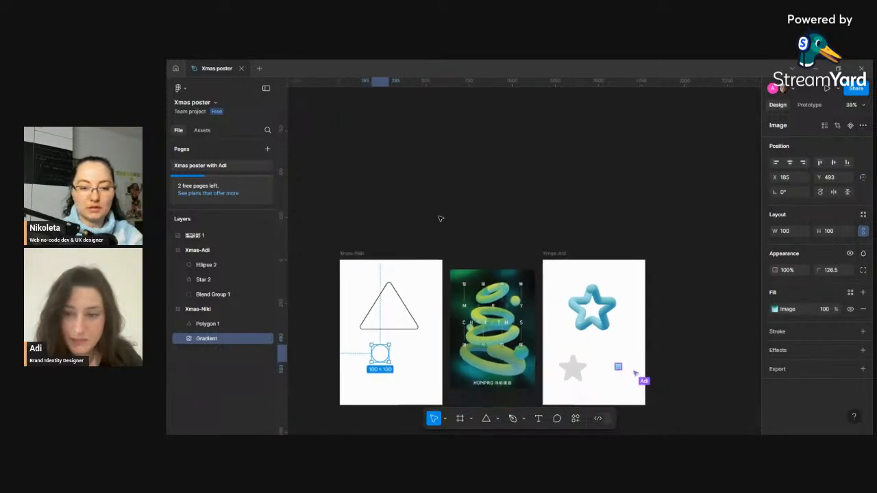
scroll(391, 296, "up", 5)
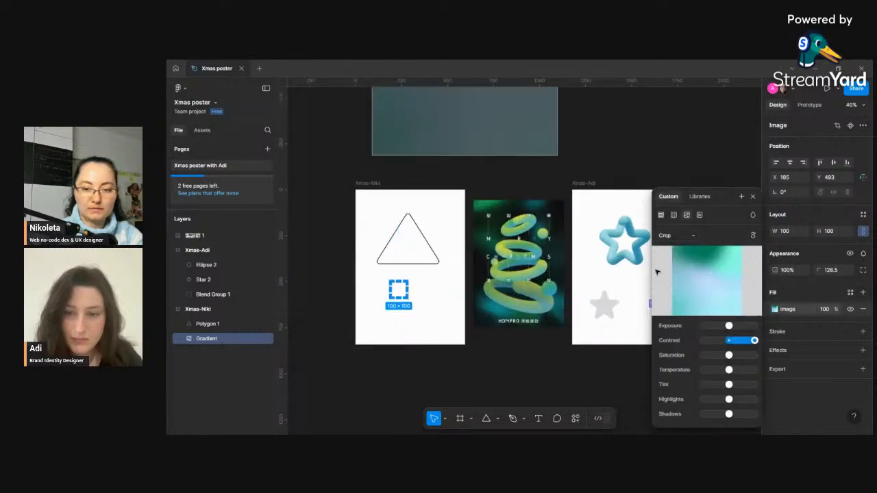
- Reposition the gradient image inside the circle to show a darker area and reset the contrast to the middle
left_click_drag(454, 132, 413, 359)
left_click_drag(425, 313, 414, 327)
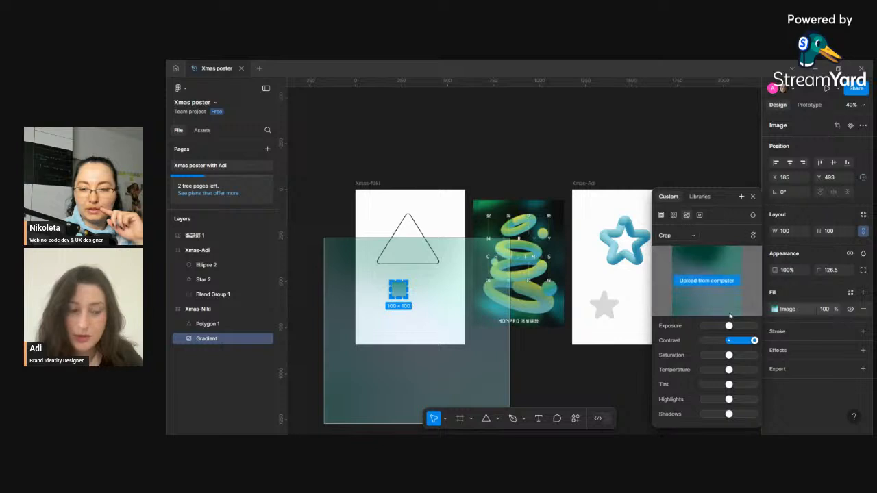
left_click_drag(754, 342, 732, 344)
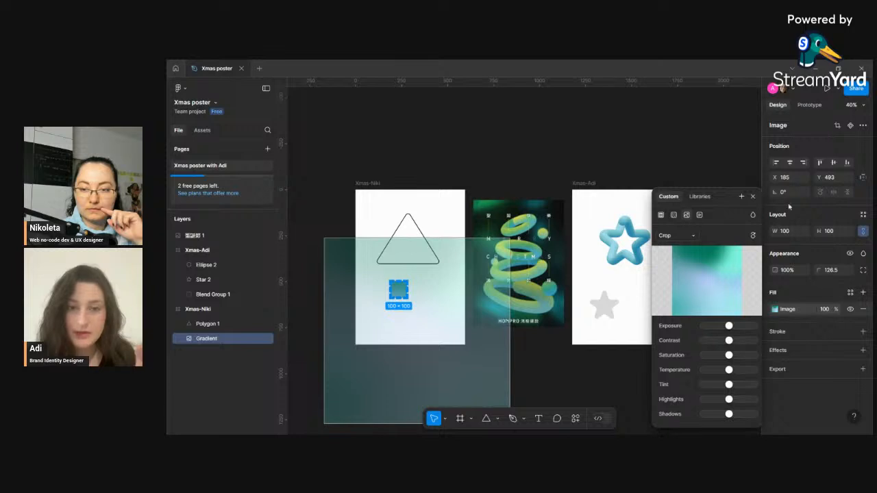
left_click(753, 197)
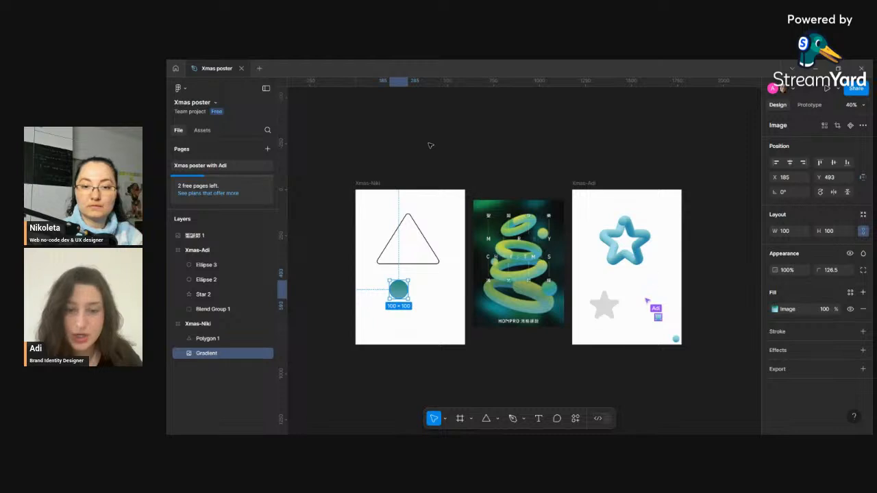
- Duplicate the gradient circle and place the copy on the canvas above the Xmas-Niki frame
scroll(432, 146, "down", 3)
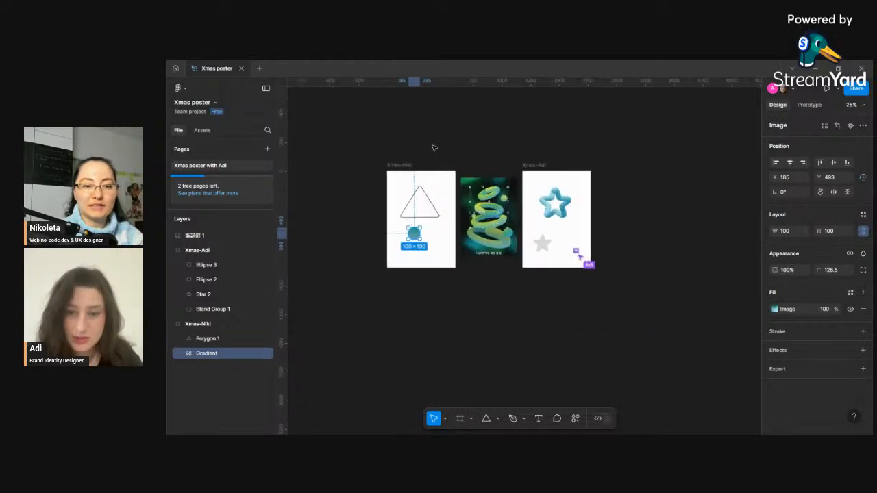
scroll(422, 152, "up", 3)
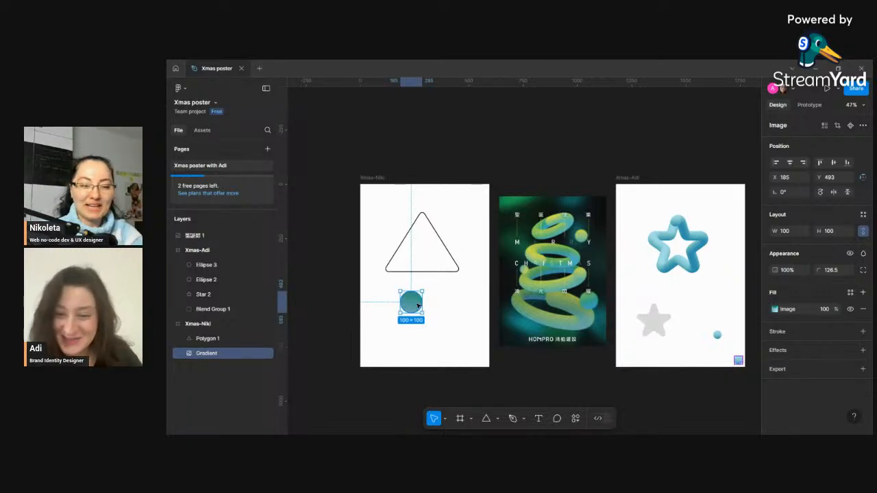
left_click_drag(414, 305, 432, 118)
scroll(432, 216, "up", 3)
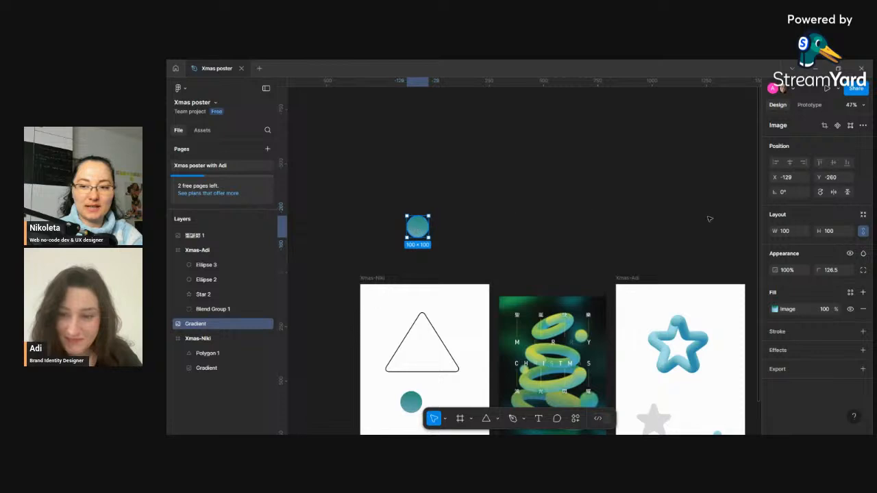
- Set the copied circle's corner radius to 0 and enlarge it to about 425 × 457
type("0")
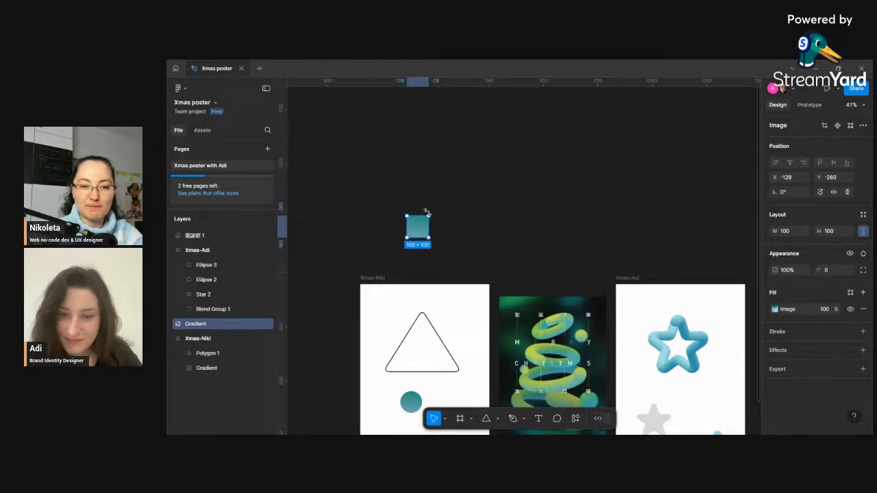
left_click_drag(431, 215, 499, 139)
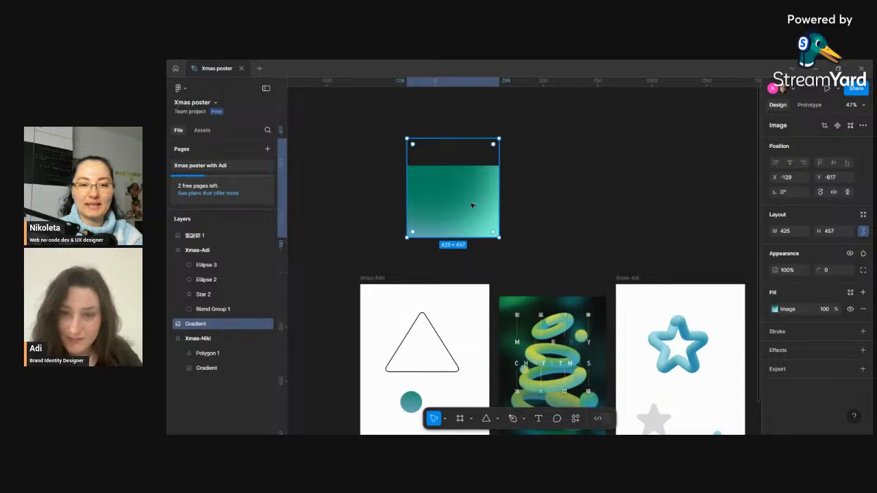
- Reposition the gradient image inside the enlarged rectangle in crop mode
double_click(472, 206)
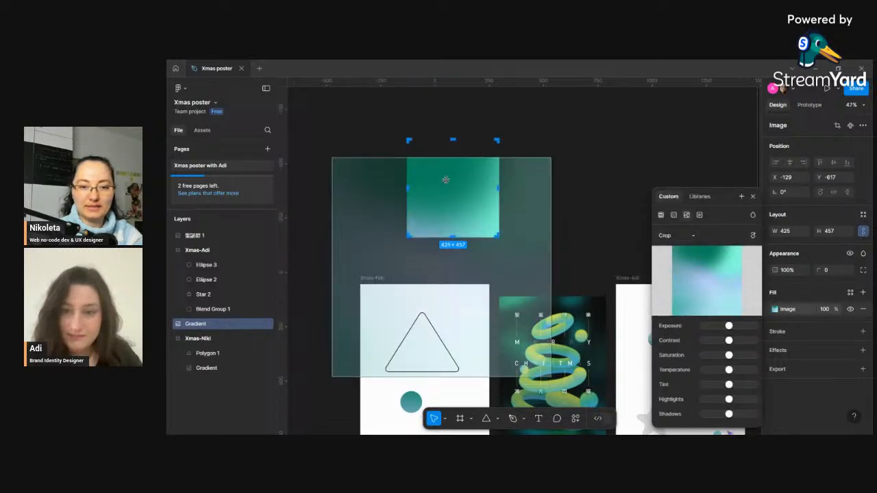
mouse_move(446, 180)
left_mouse_down()
mouse_move(457, 79)
mouse_move(432, 168)
mouse_move(457, 199)
mouse_move(456, 187)
left_mouse_up()
left_click(588, 246)
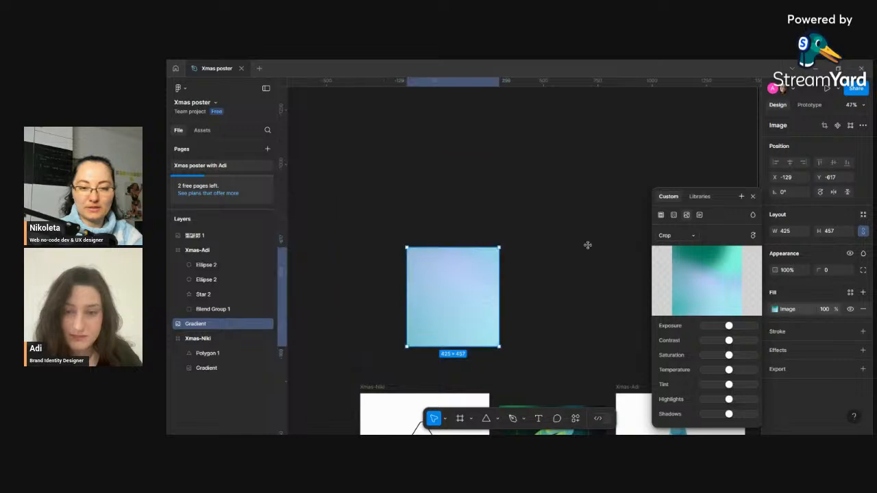
- Resize the gradient rectangle to about 1039 × 1121
double_click(441, 268)
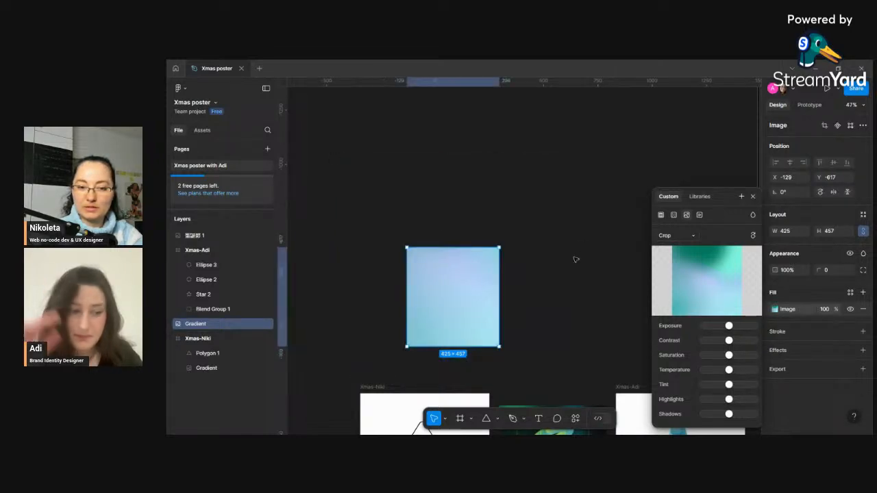
left_click_drag(407, 248, 339, 156)
left_click_drag(500, 155, 565, 157)
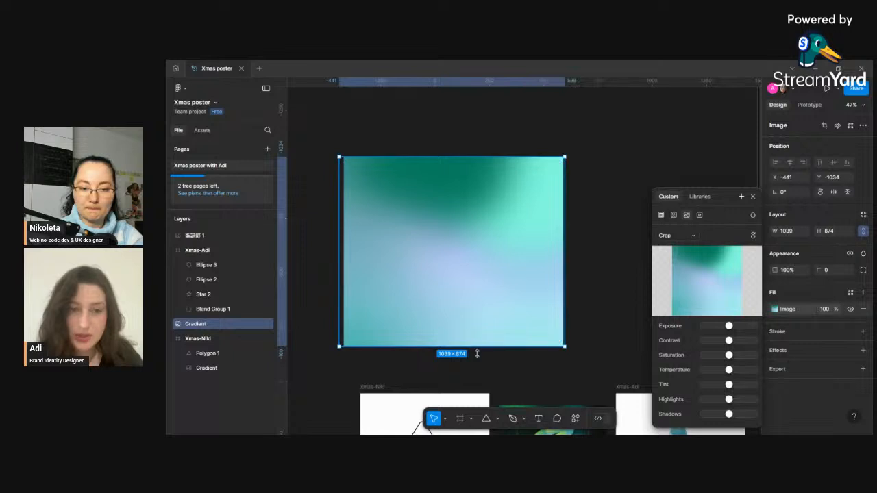
left_click_drag(476, 346, 480, 400)
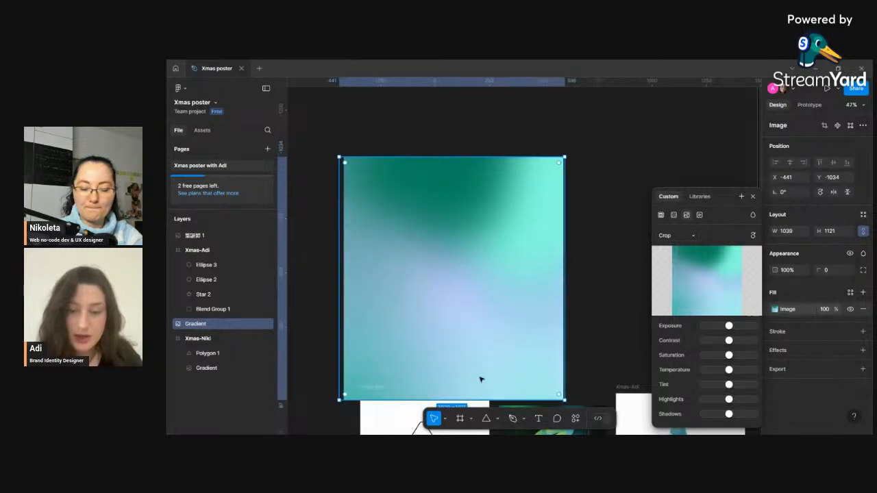
- Move the gradient rectangle higher above the poster frames
left_click(613, 231)
left_click_drag(497, 267, 506, 217)
double_click(497, 325)
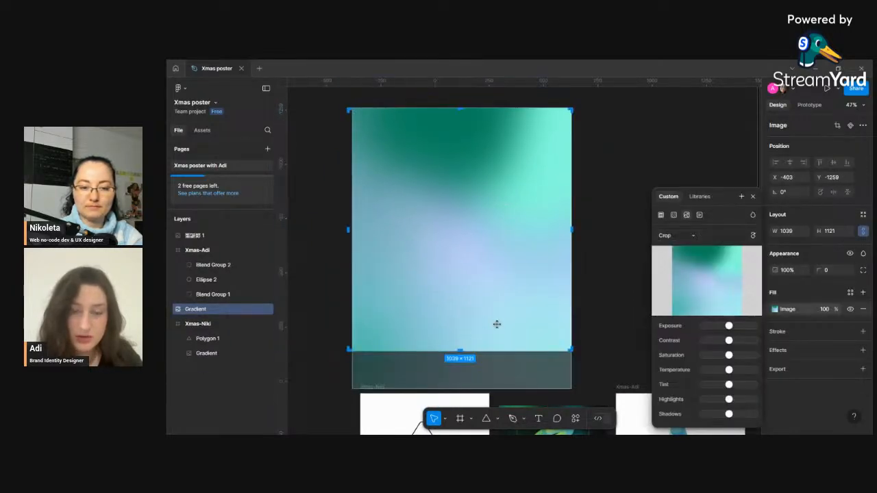
left_click(600, 275)
scroll(596, 274, "down", 3)
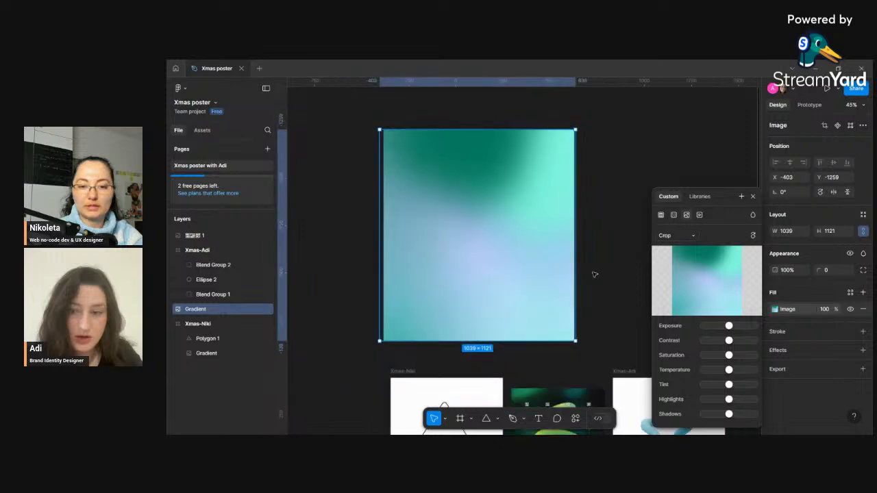
left_click(752, 197)
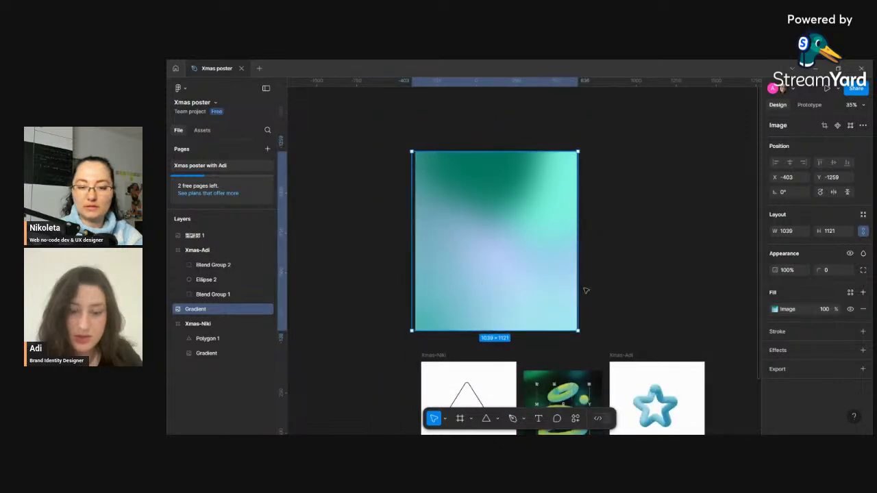
left_click_drag(583, 290, 525, 209)
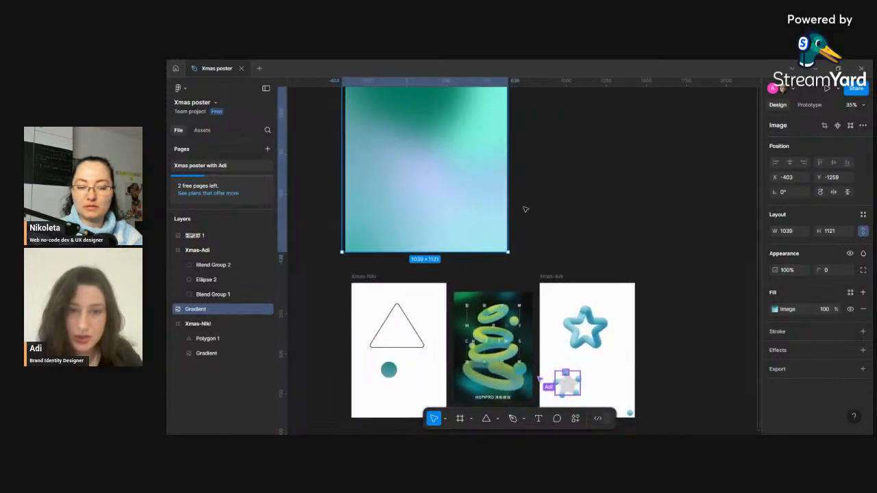
scroll(523, 215, "down", 1)
scroll(473, 247, "up", 2)
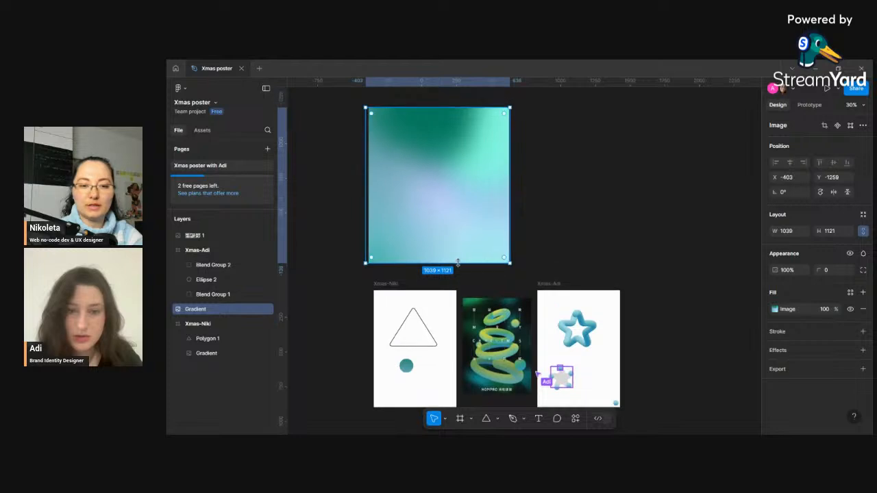
double_click(458, 261)
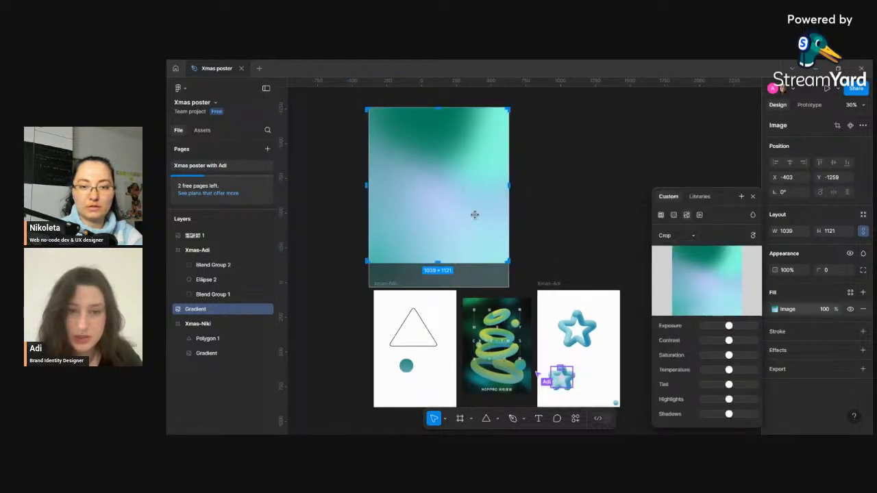
left_click(587, 200)
left_click_drag(482, 192, 473, 166)
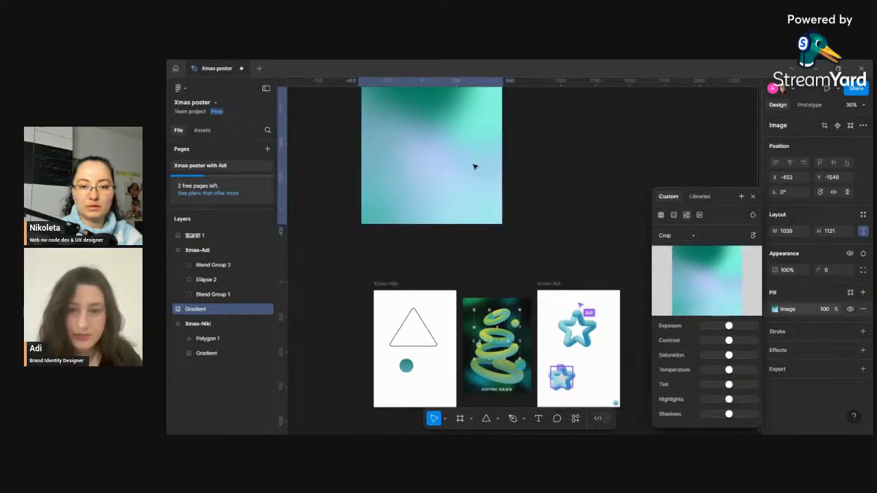
- Stretch the gradient rectangle to about 1020 × 1305
double_click(461, 206)
left_click_drag(436, 227, 437, 250)
left_click(529, 242)
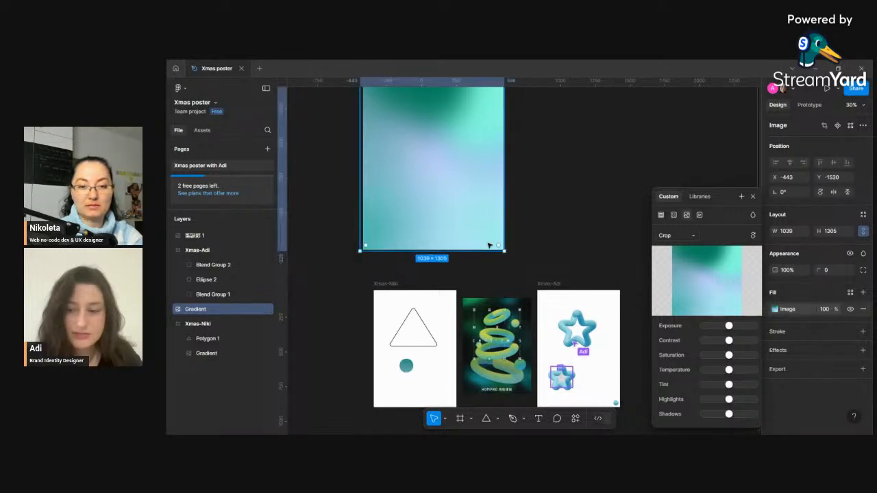
scroll(376, 248, "up", 1)
left_click_drag(362, 246, 364, 246)
left_click_drag(418, 237, 407, 218)
left_click(534, 218)
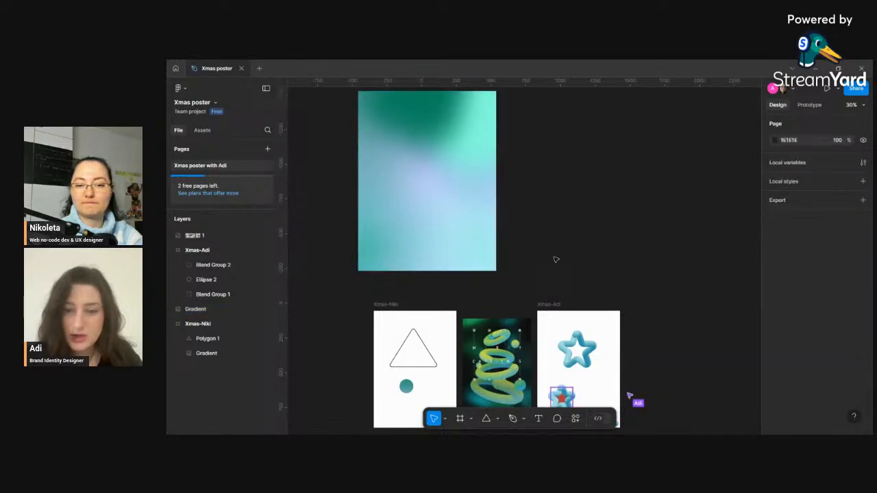
- Select the triangle and the gradient circle in Xmas-Niki and blend them with the Blend plugin at 100 copies
scroll(556, 260, "down", 3)
scroll(570, 339, "up", 3)
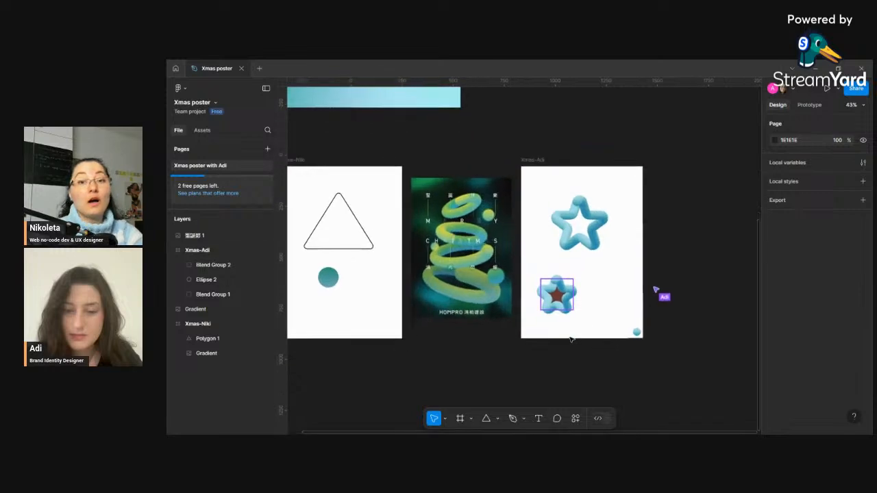
scroll(570, 339, "up", 2)
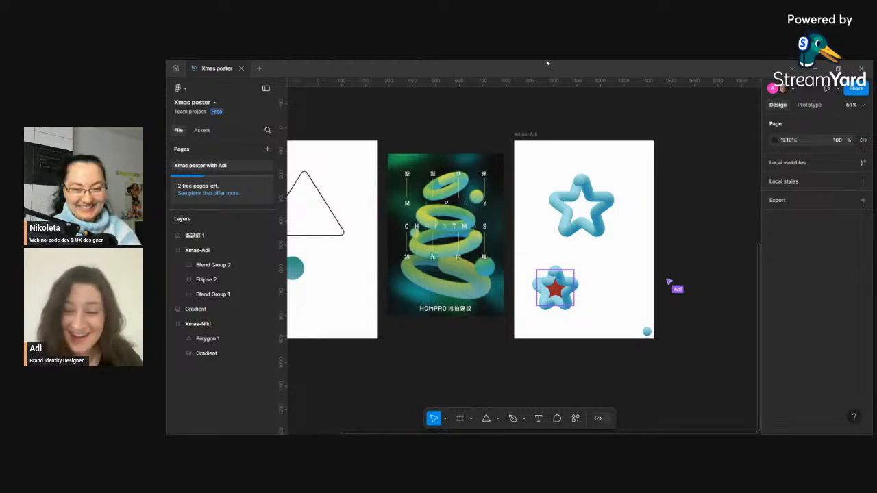
scroll(603, 282, "down", 3)
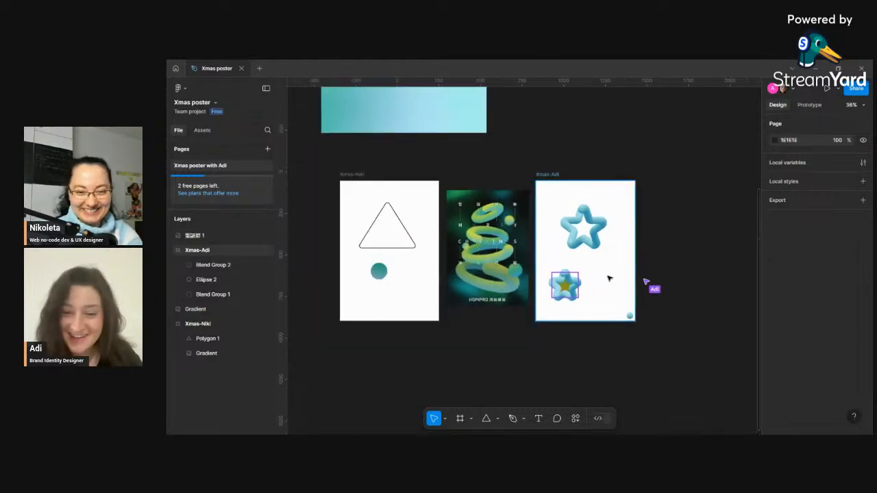
scroll(347, 239, "up", 2)
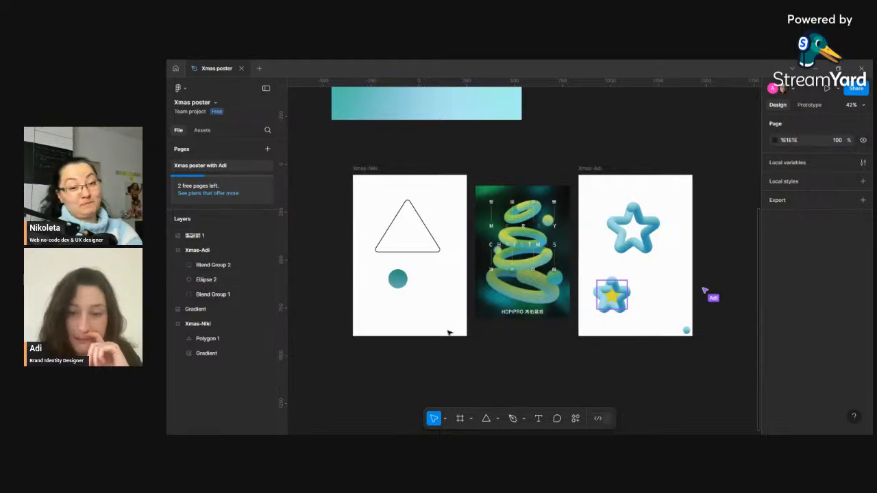
left_click(402, 284)
left_click(419, 249)
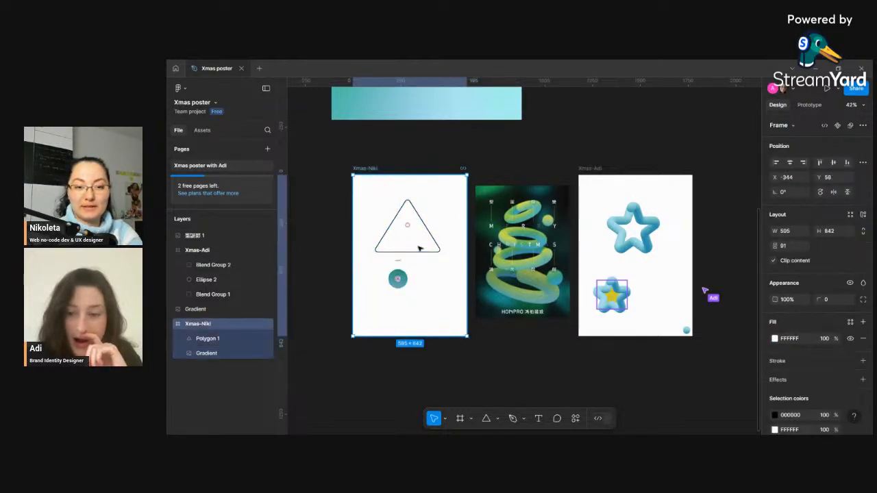
left_click(424, 261)
left_click(430, 251)
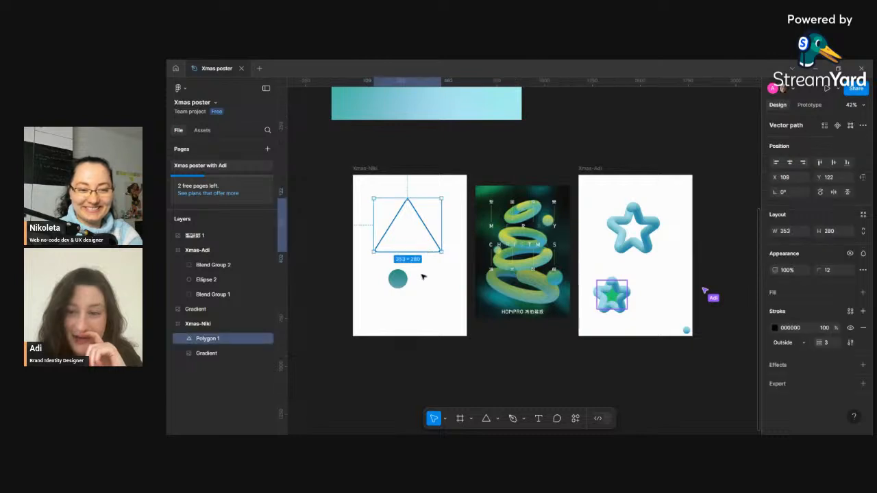
left_click(398, 278, "shift")
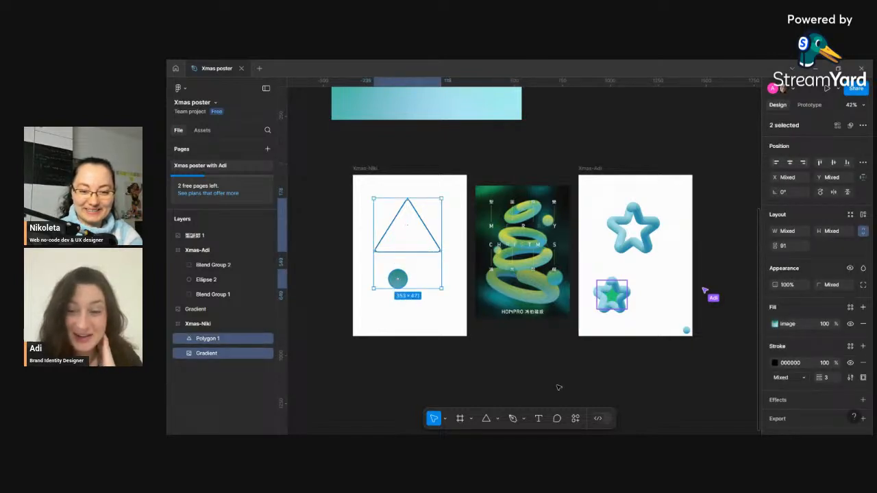
left_click(576, 418)
left_click(451, 296)
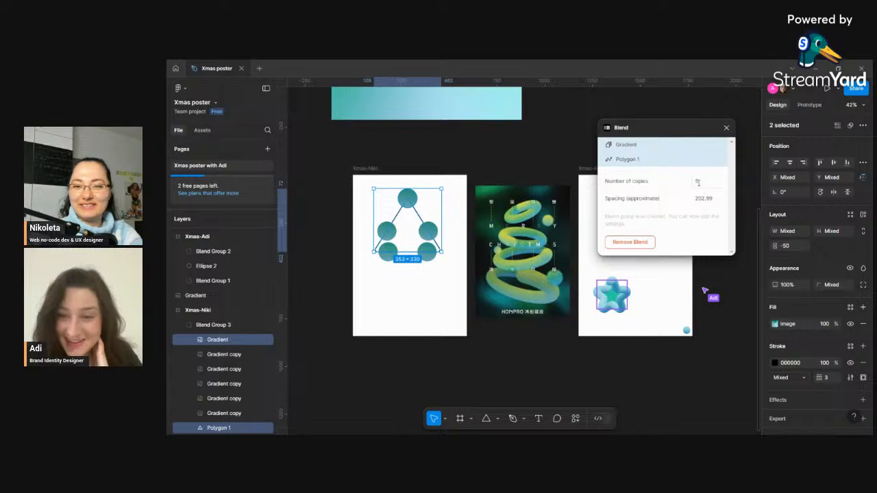
left_click(697, 182)
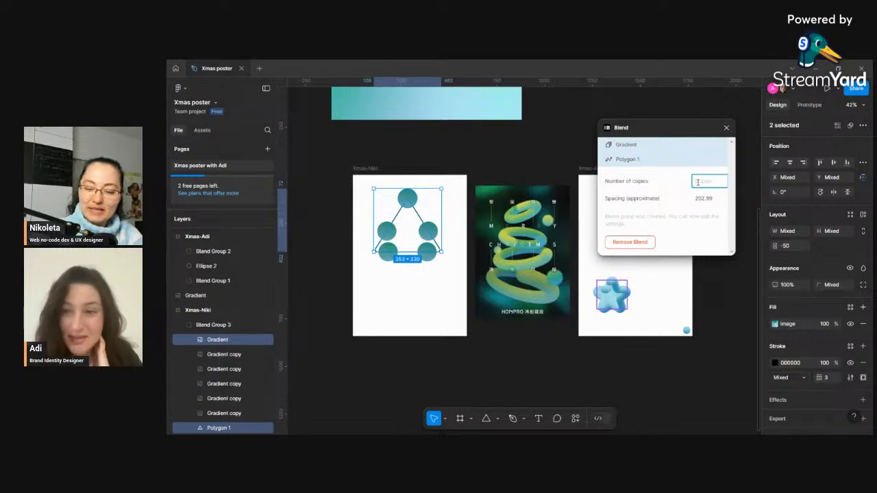
key("Return")
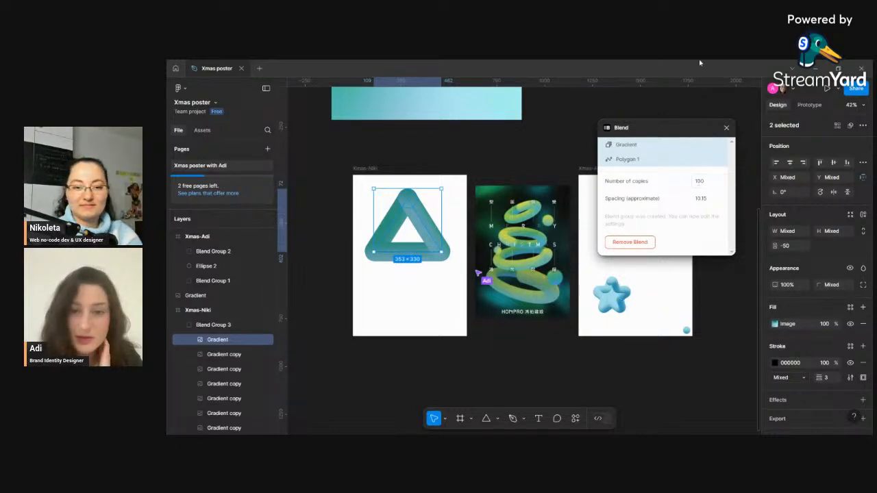
- Set the blend's number of copies to 150 and close the Blend plugin
left_click(700, 181)
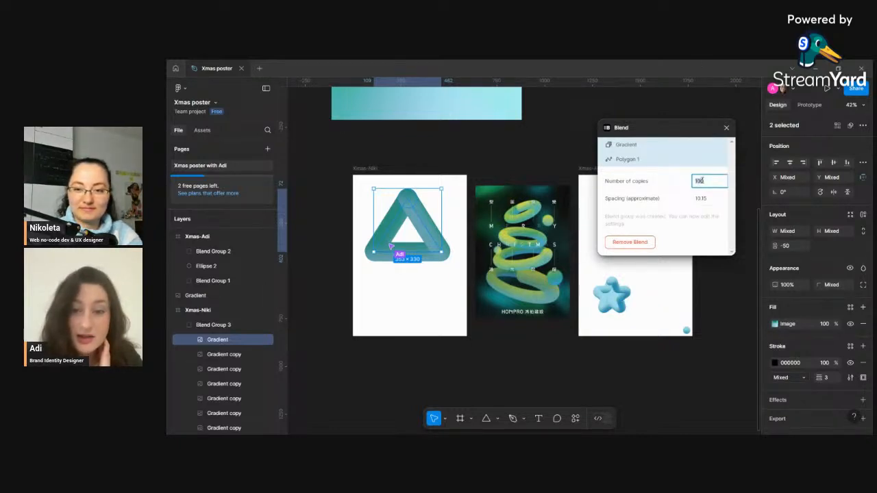
key("BackSpace")
key("BackSpace")
type("5")
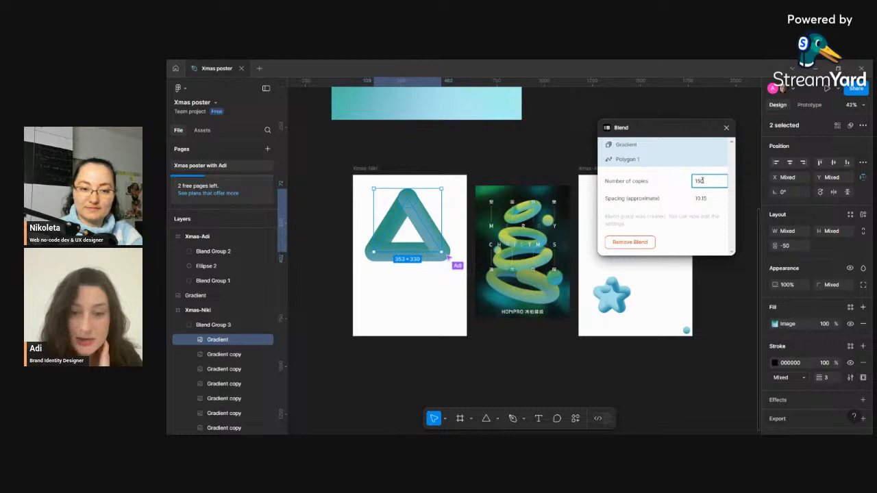
key("Return")
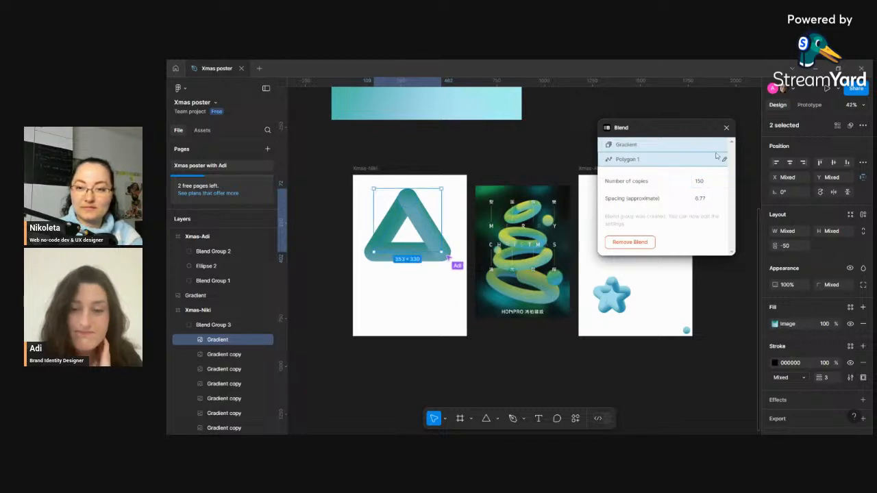
left_click(726, 127)
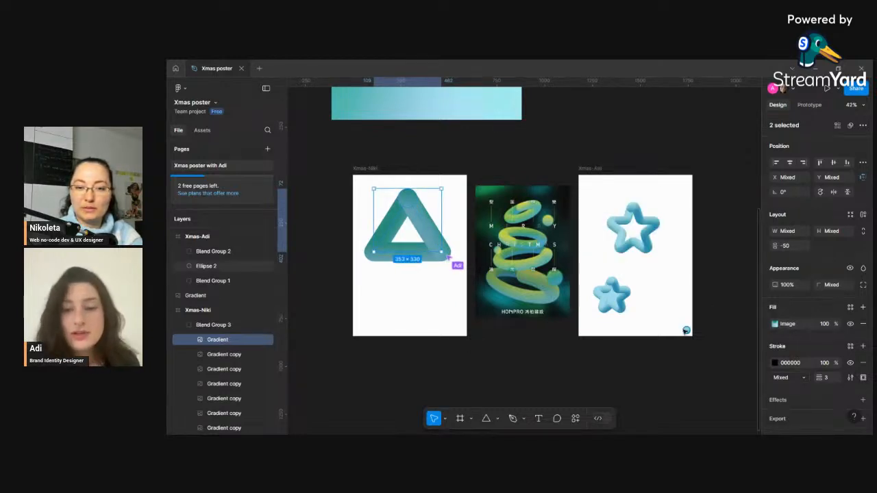
left_click(432, 287)
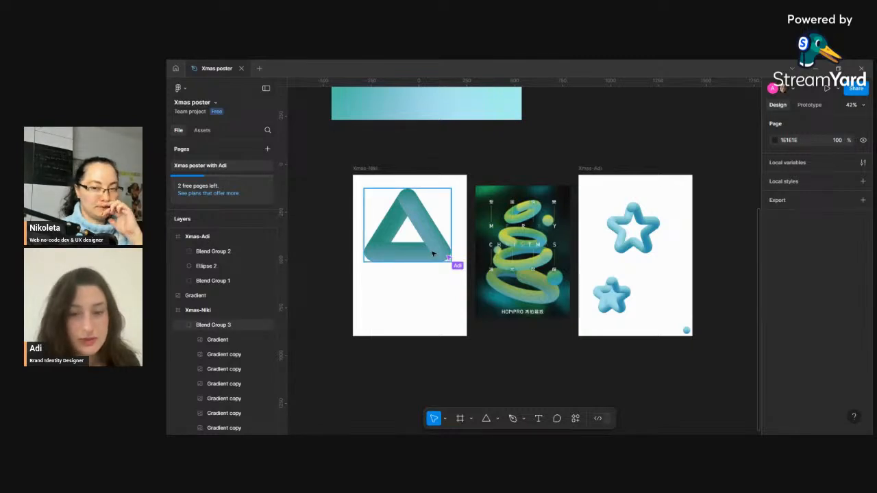
- Move the gradient rectangle to line up above the Xmas-Niki frame
scroll(432, 254, "up", 5)
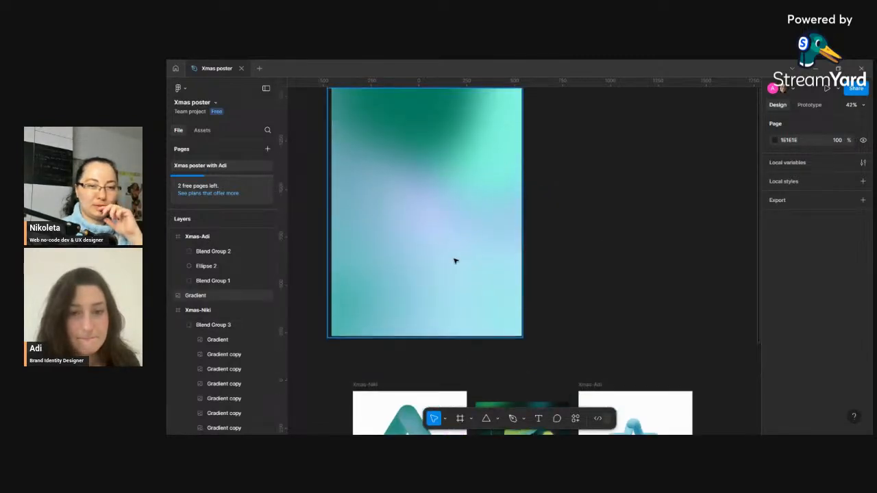
left_click(454, 261)
scroll(478, 273, "down", 5)
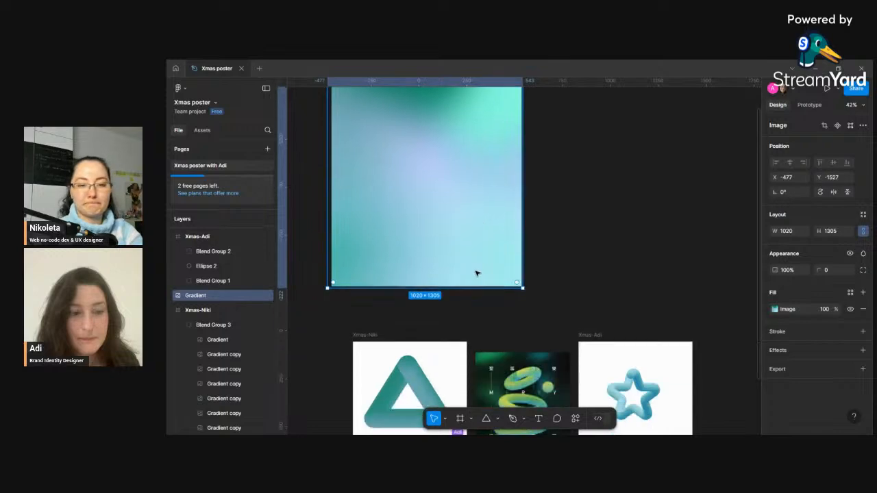
left_click_drag(453, 206, 482, 230)
double_click(490, 232)
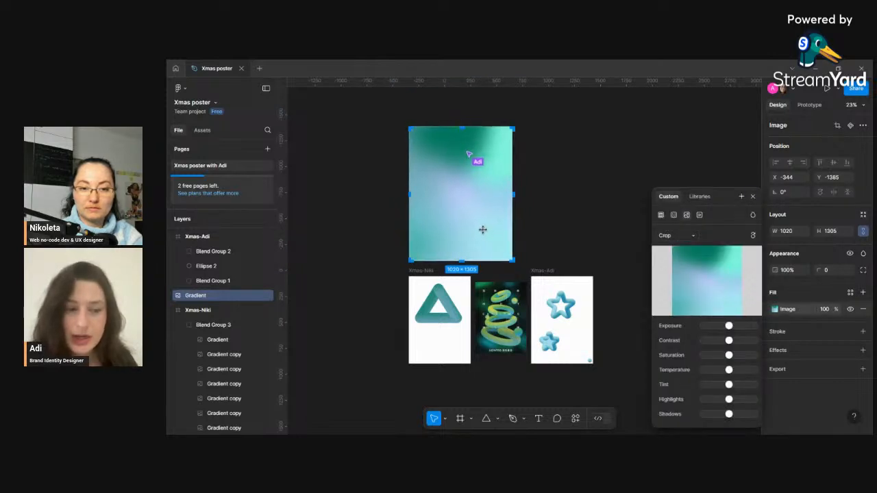
key("Escape")
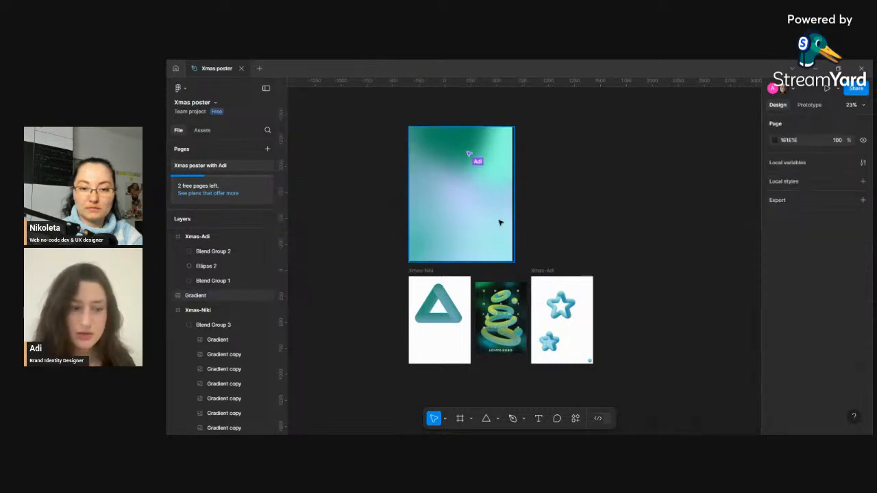
- Widen the gradient rectangle to about 1048 × 1305 and deselect it
left_click_drag(512, 219, 493, 214)
double_click(492, 220)
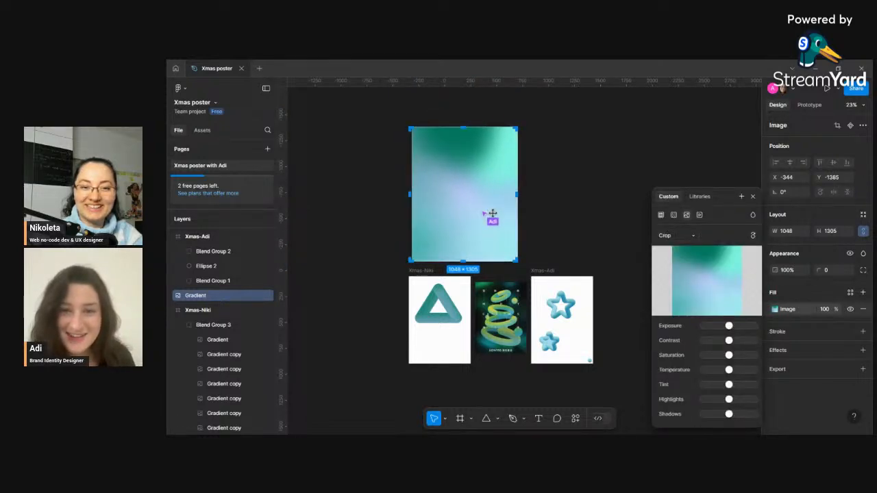
key("Escape")
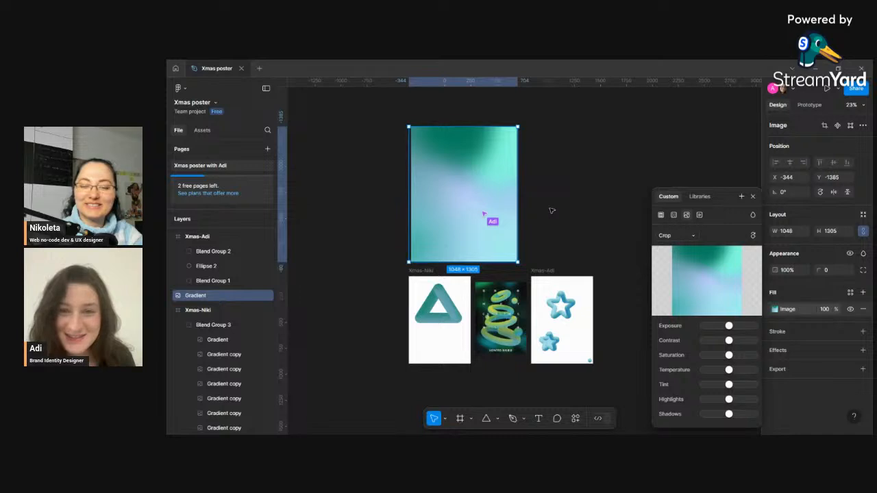
left_click(753, 197)
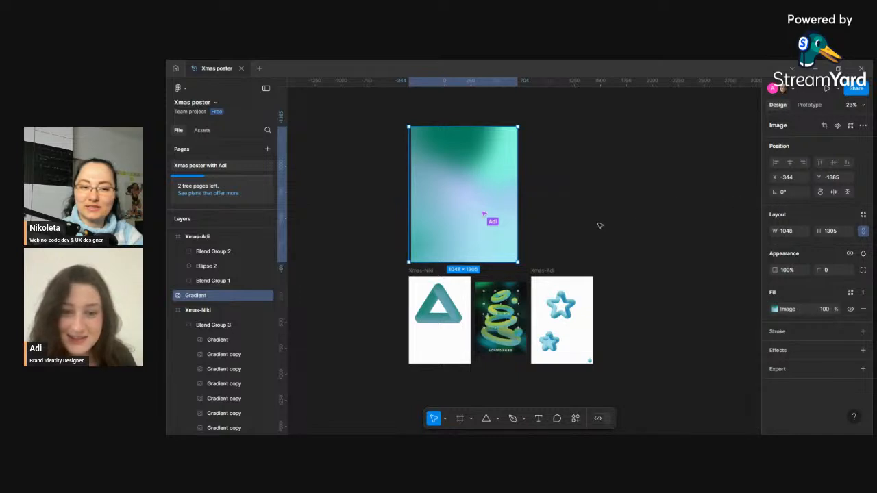
scroll(531, 237, "down", 1)
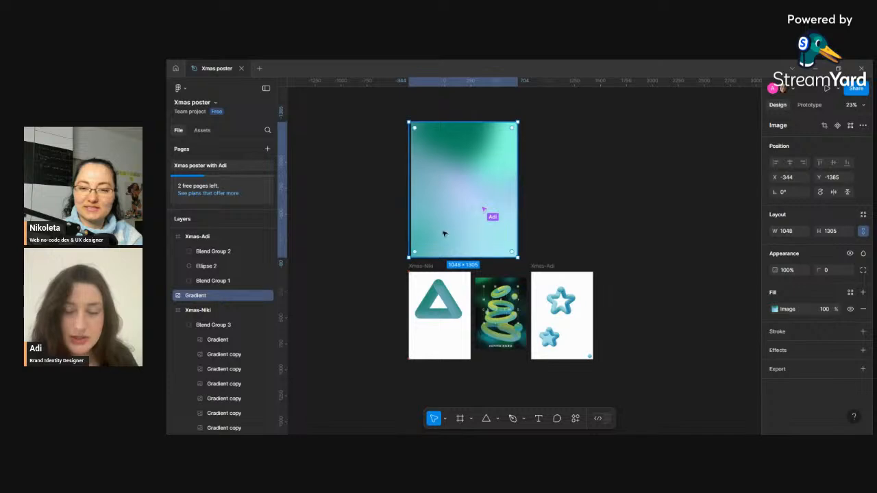
scroll(451, 235, "down", 1)
scroll(450, 235, "down", 2)
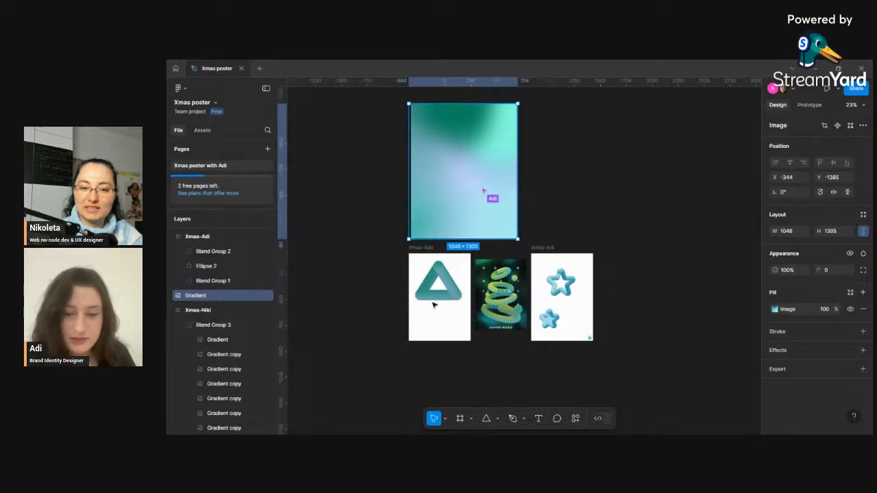
scroll(433, 305, "down", 1)
key("Escape")
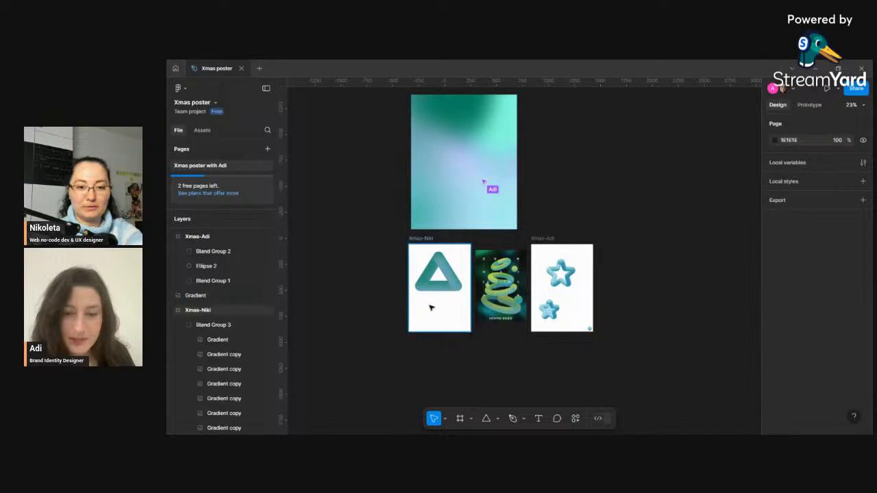
- Undo the recent edits, including the blend of the triangle and circle in Xmas-Niki
key("ctrl+z")
key("ctrl+z")
key("ctrl+z")
key("ctrl+z")
key("ctrl+z")
key("ctrl+z")
key("ctrl+z")
key("ctrl+z")
key("ctrl+z")
key("ctrl+z")
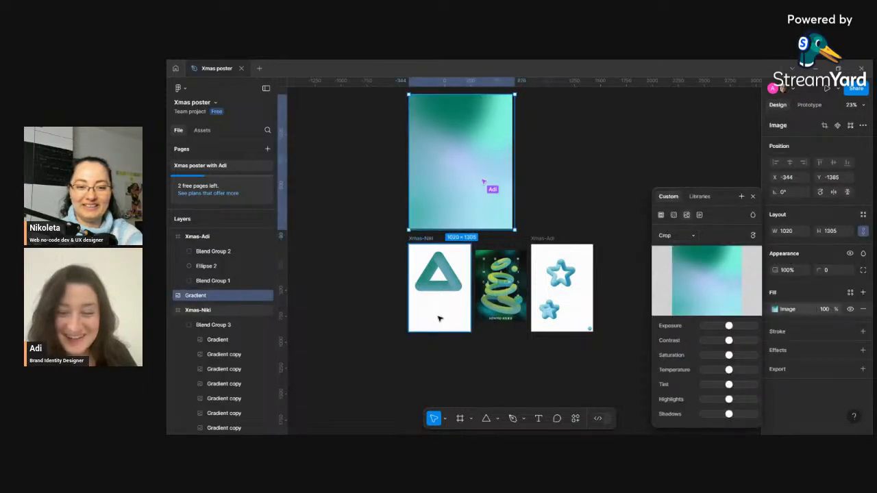
key("ctrl+z")
key("ctrl+z")
key("ctrl+z")
key("ctrl+z")
key("ctrl+z")
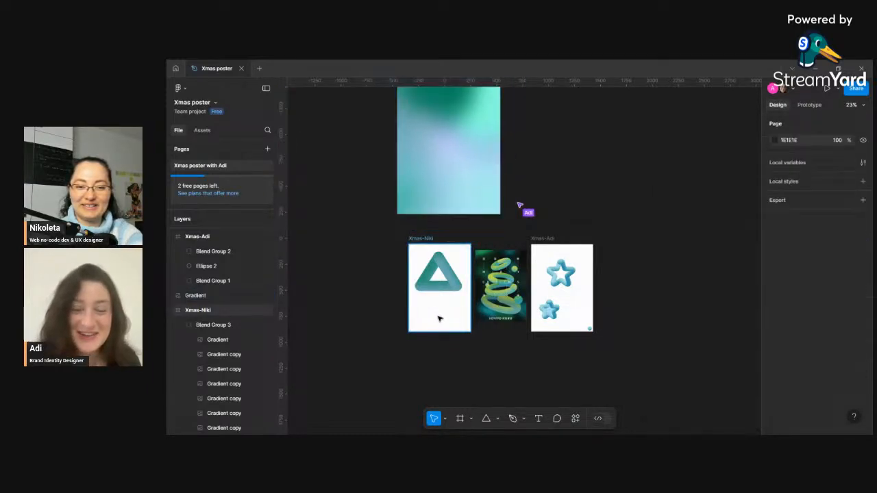
key("ctrl+z")
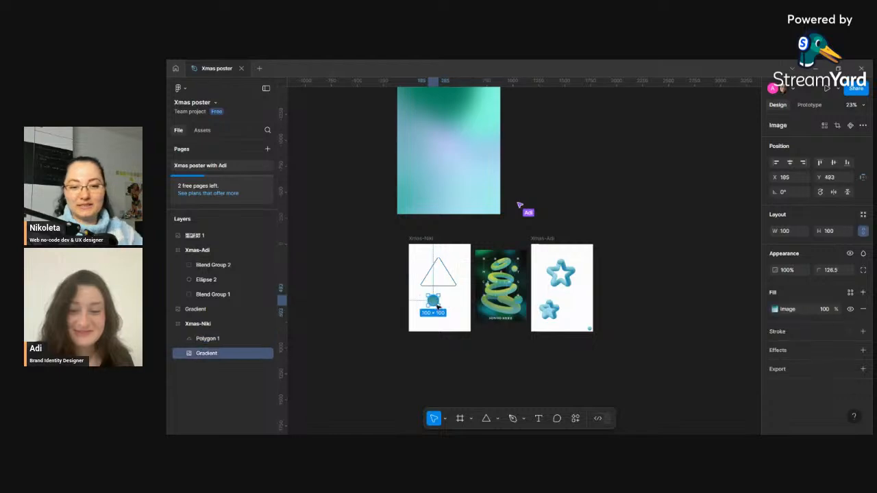
- Open the gradient circle's image fill settings and close them again
double_click(435, 304)
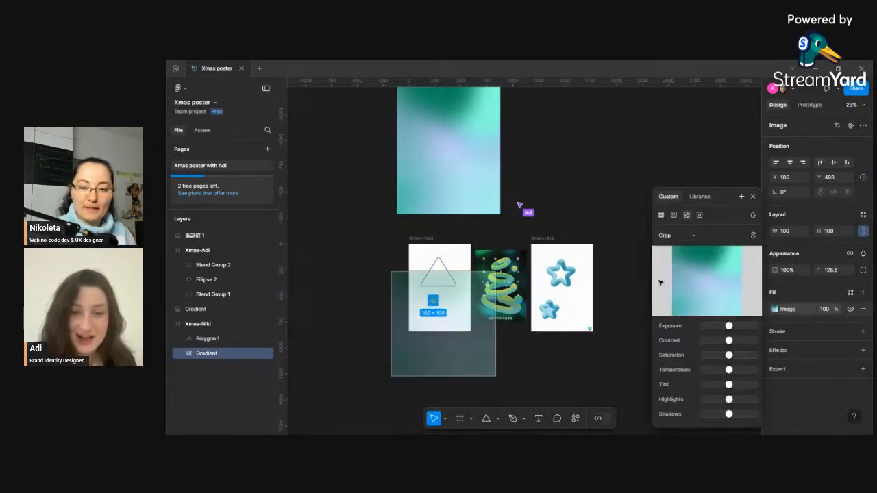
mouse_move(728, 279)
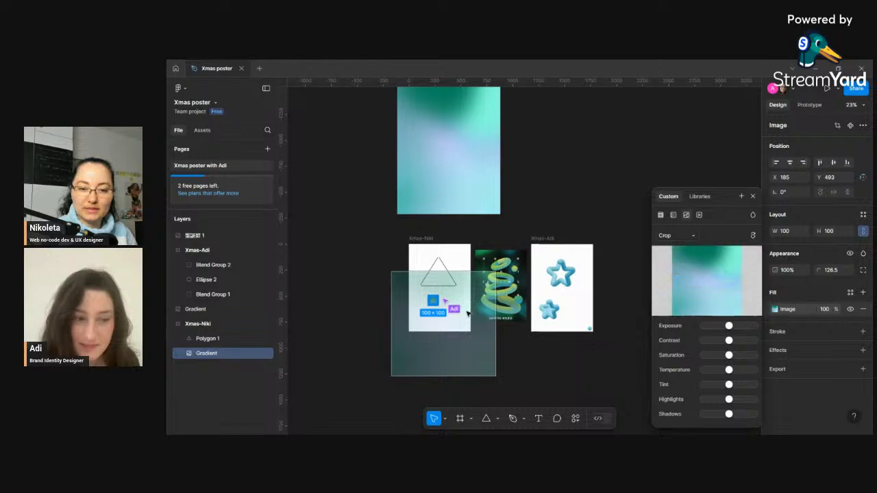
left_click(753, 197)
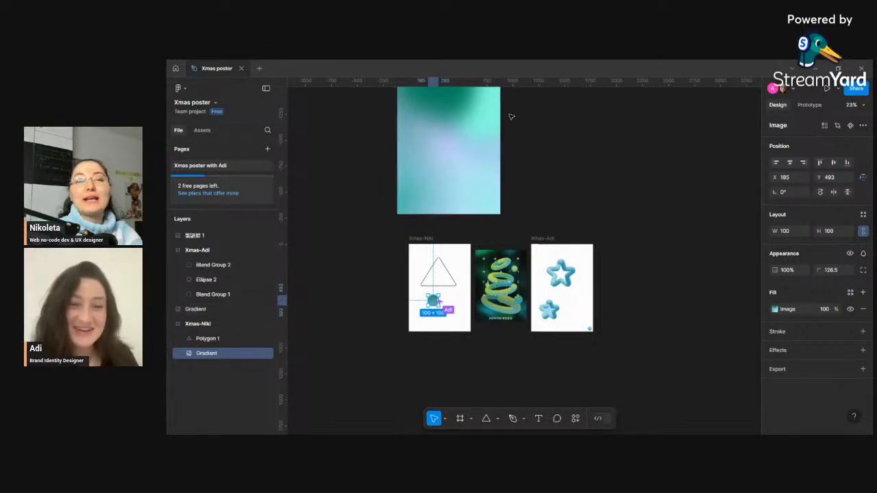
- Examine the gradient rectangle and the triangle and circle in the Xmas-Niki frame
scroll(500, 133, "up", 3)
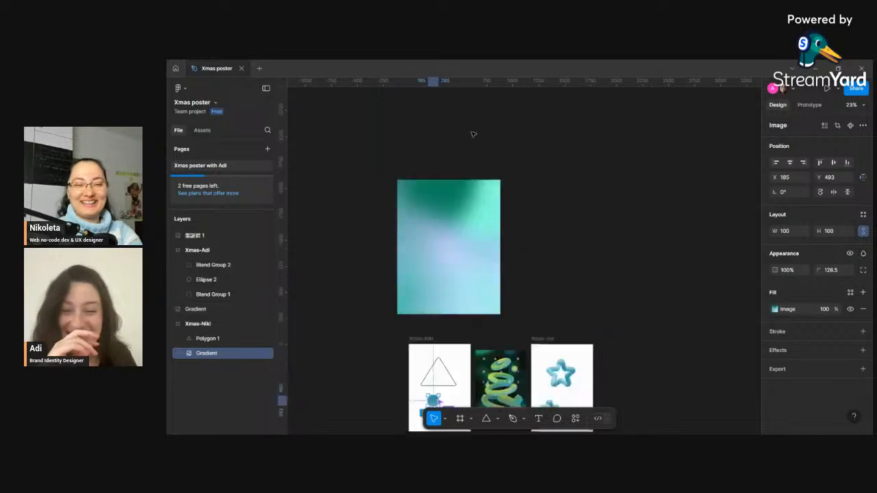
scroll(473, 137, "down", 4)
left_click(471, 159)
scroll(473, 168, "up", 3)
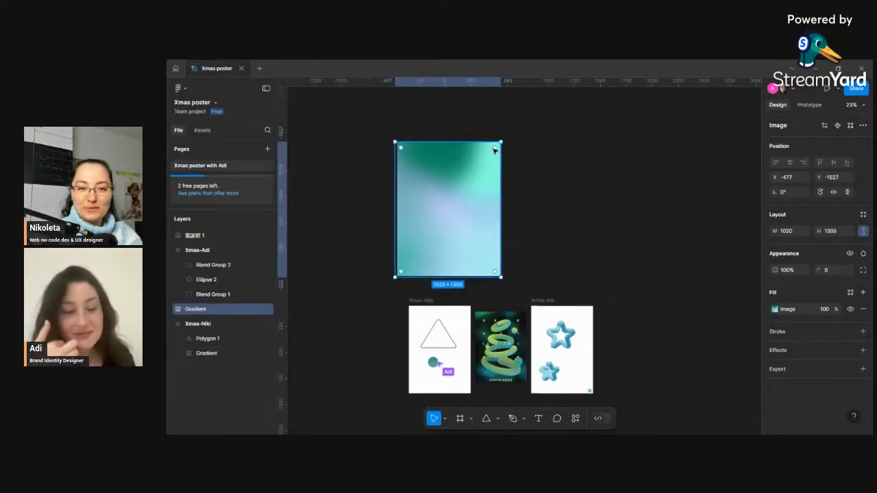
left_click_drag(495, 149, 531, 133)
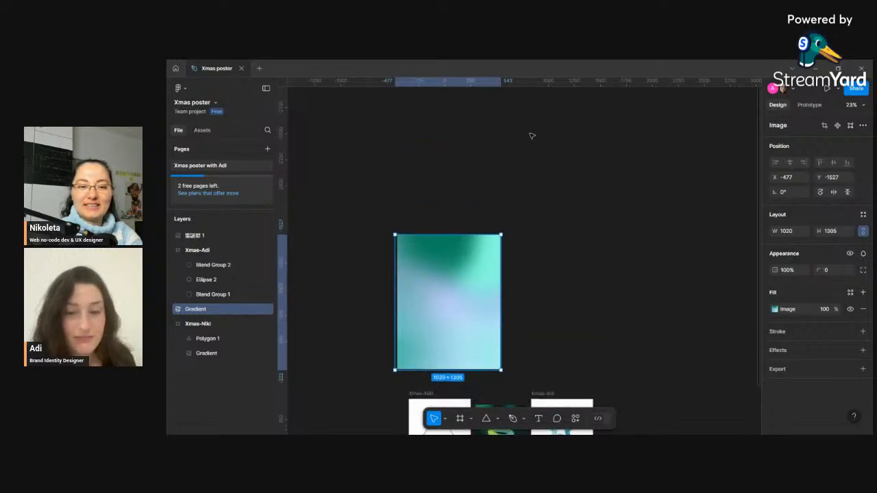
scroll(535, 151, "down", 1)
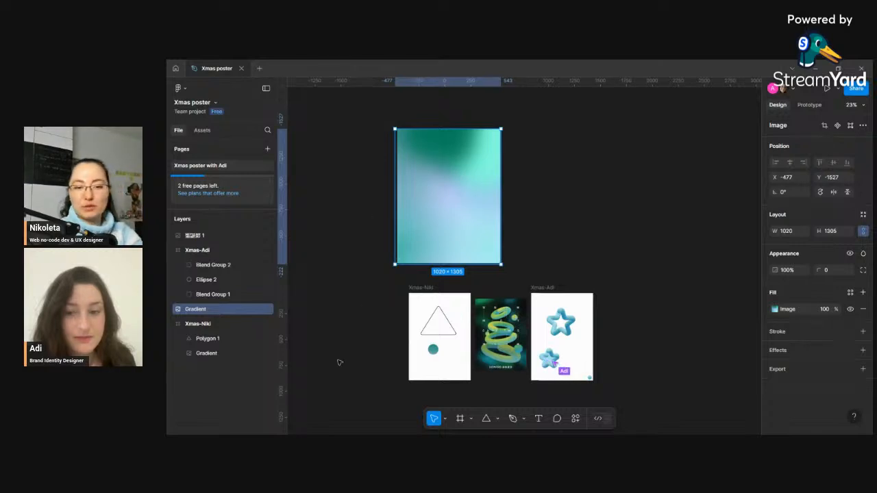
scroll(418, 360, "up", 5)
scroll(452, 308, "down", 5)
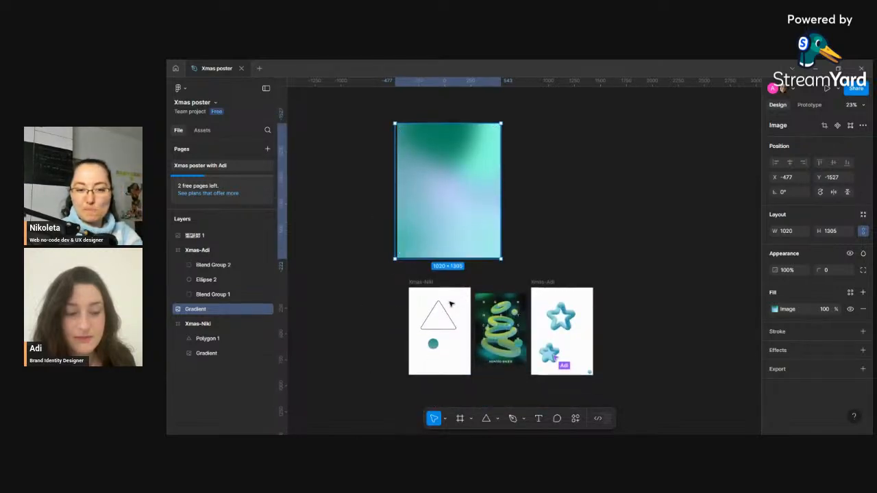
scroll(438, 346, "up", 10)
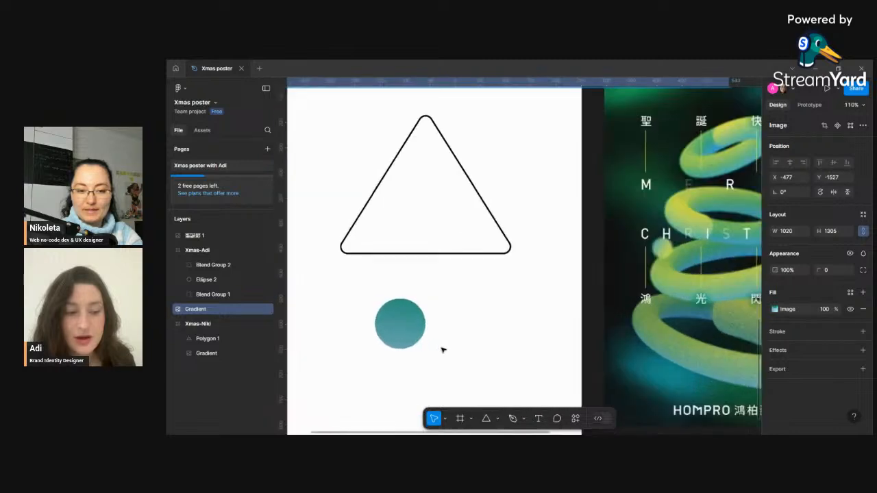
scroll(409, 331, "down", 6)
- Change the circle's fill from an image to a linear gradient
left_click(411, 318)
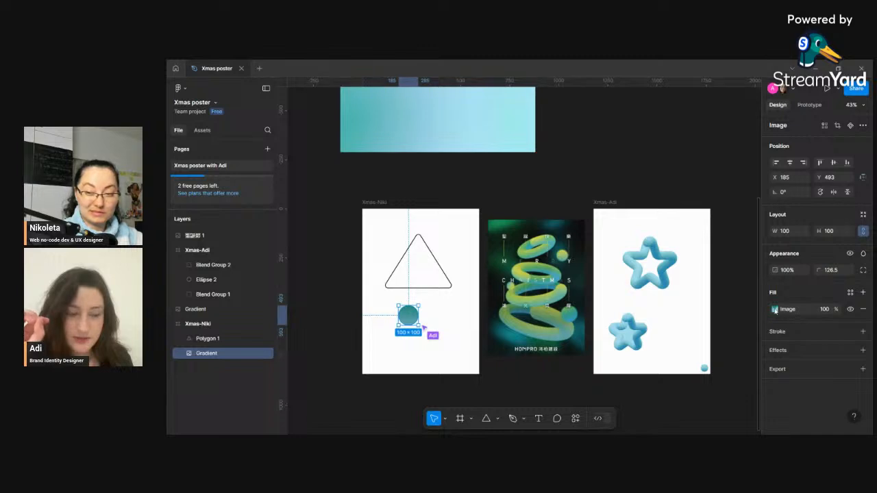
left_click(775, 309)
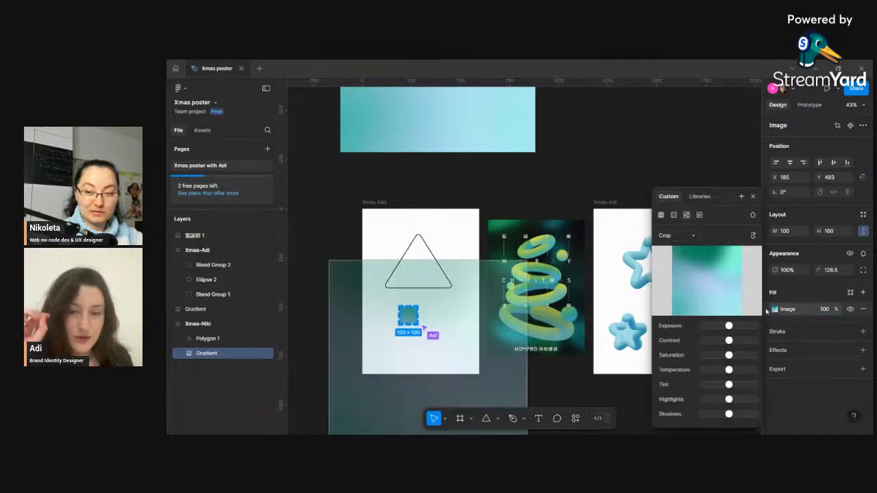
left_click(674, 216)
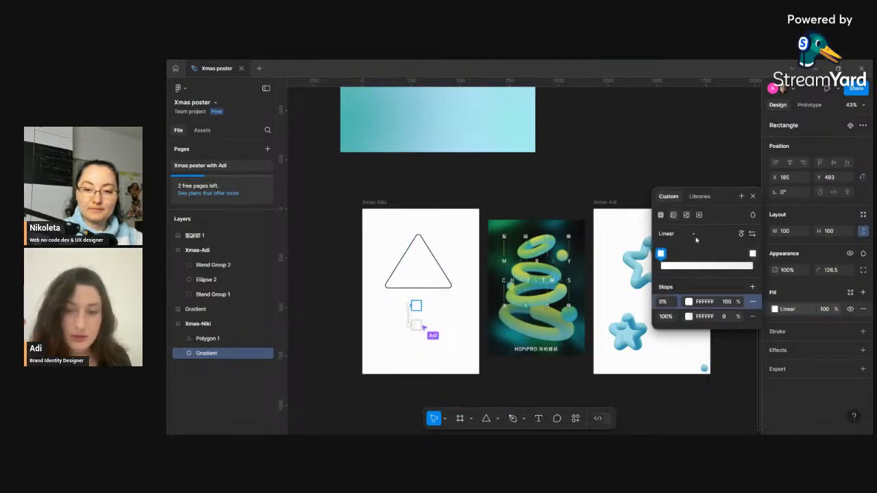
- Try Diamond and Radial gradient types on the circle before switching back to Linear
scroll(529, 225, "up", 2)
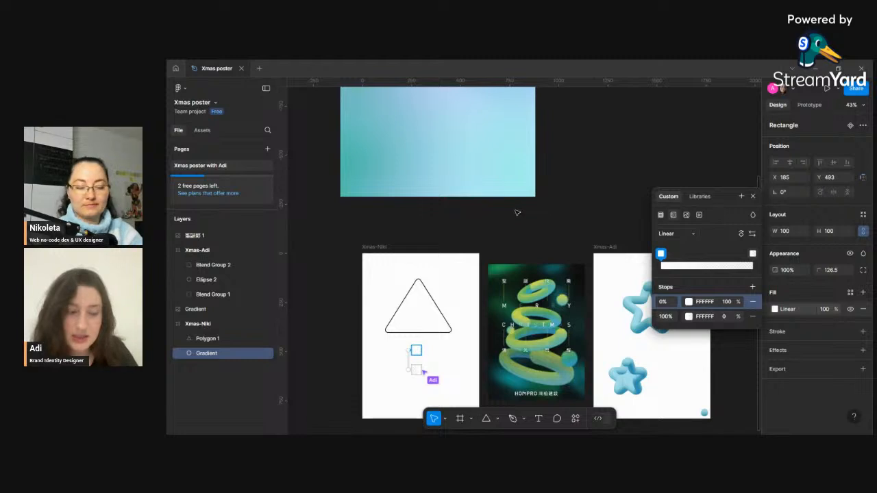
scroll(518, 213, "down", 5)
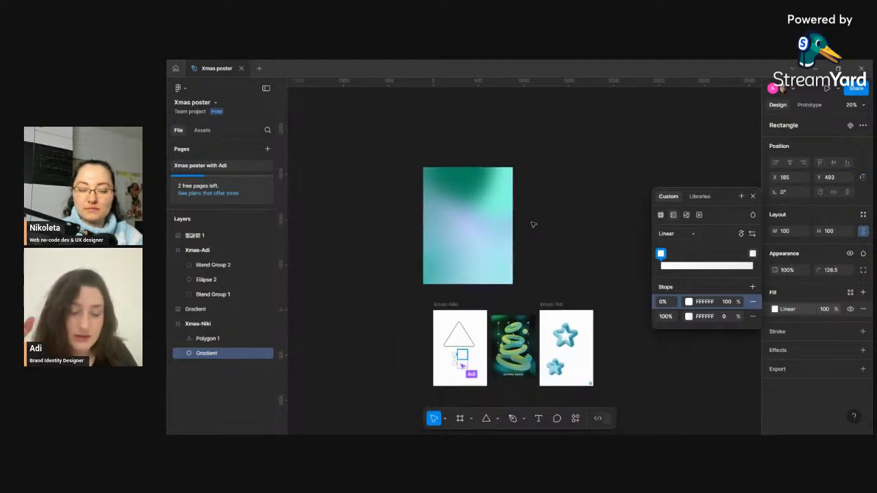
scroll(534, 224, "down", 1)
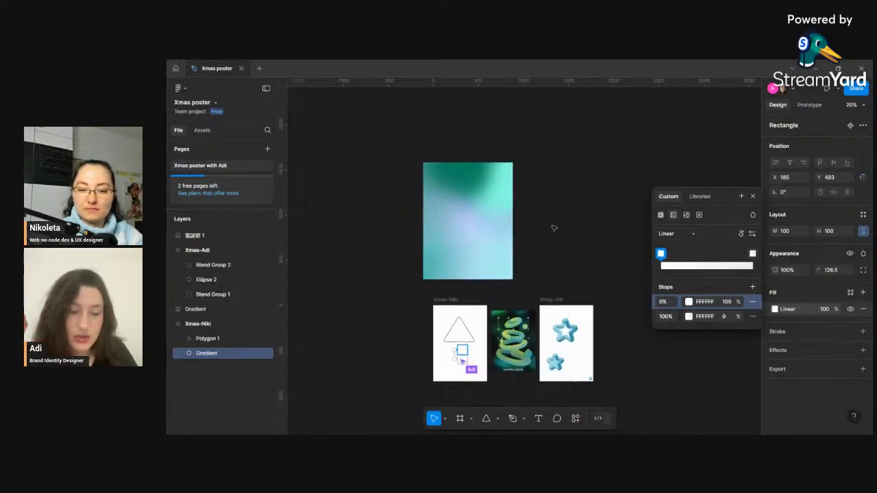
left_click(682, 233)
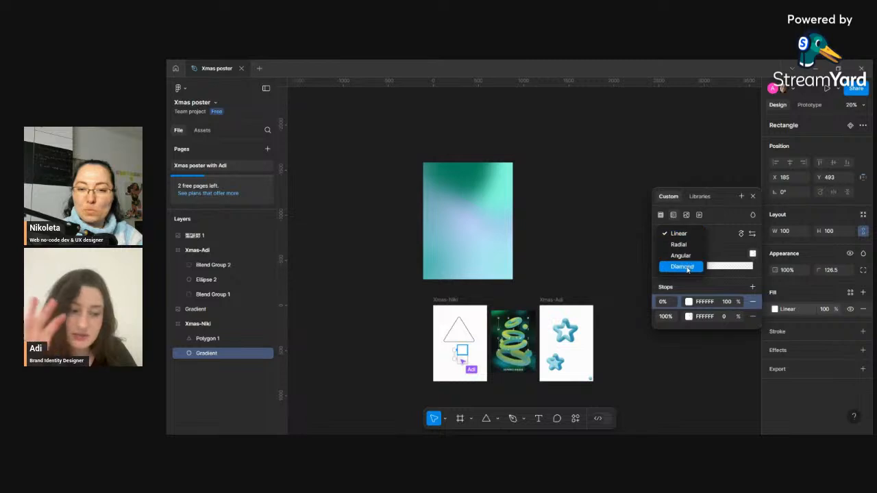
left_click(687, 267)
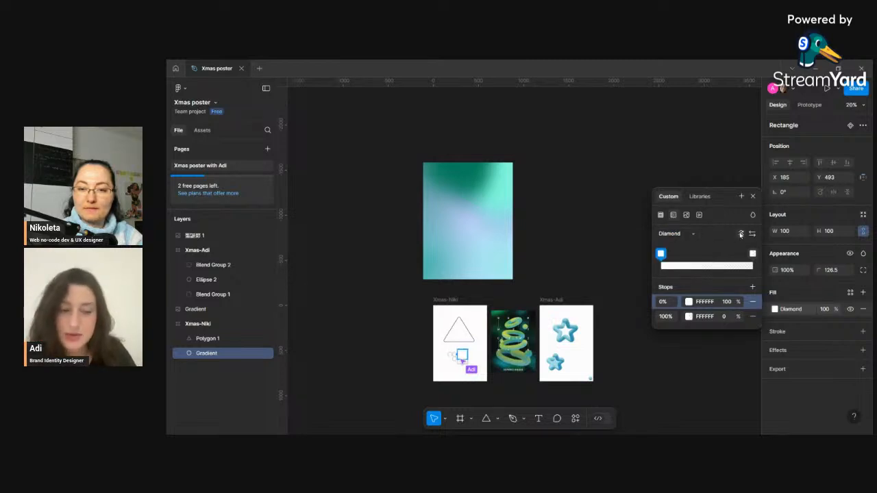
left_click(690, 234)
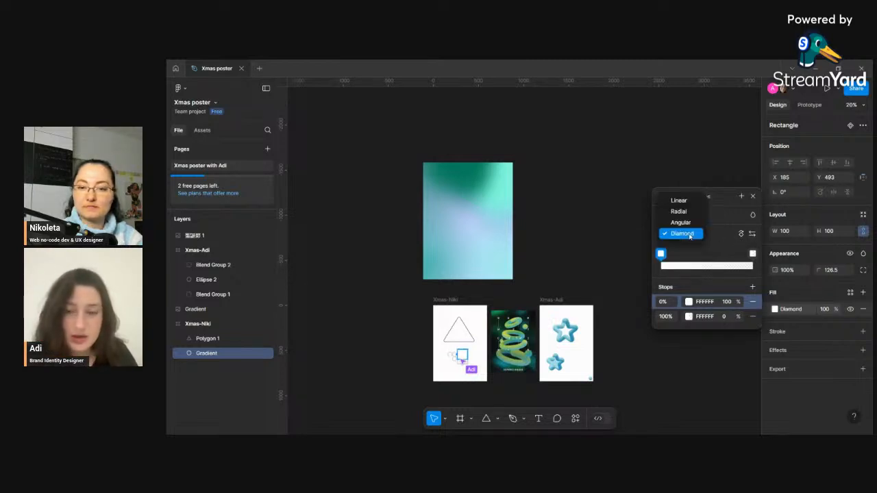
left_click(680, 211)
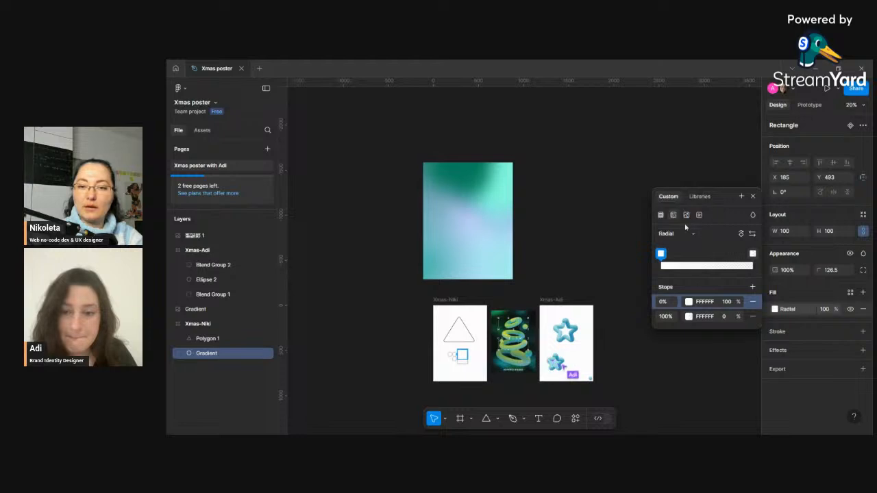
left_click(681, 236)
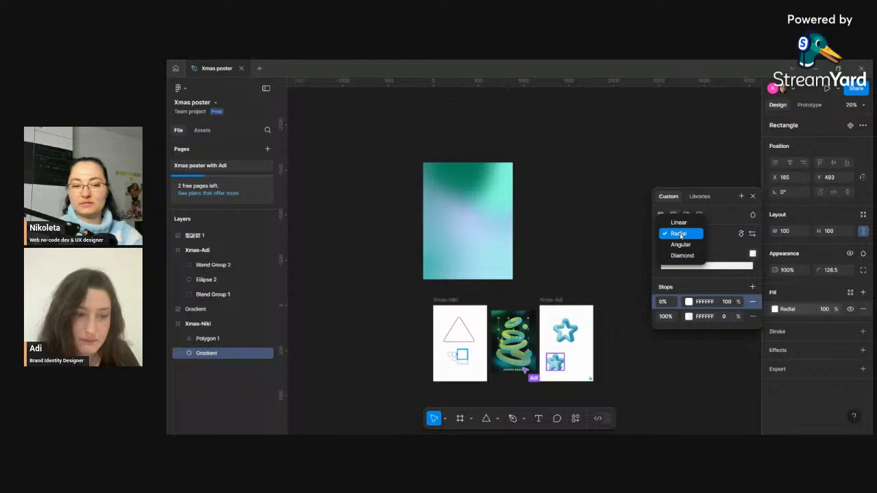
scroll(449, 359, "up", 8)
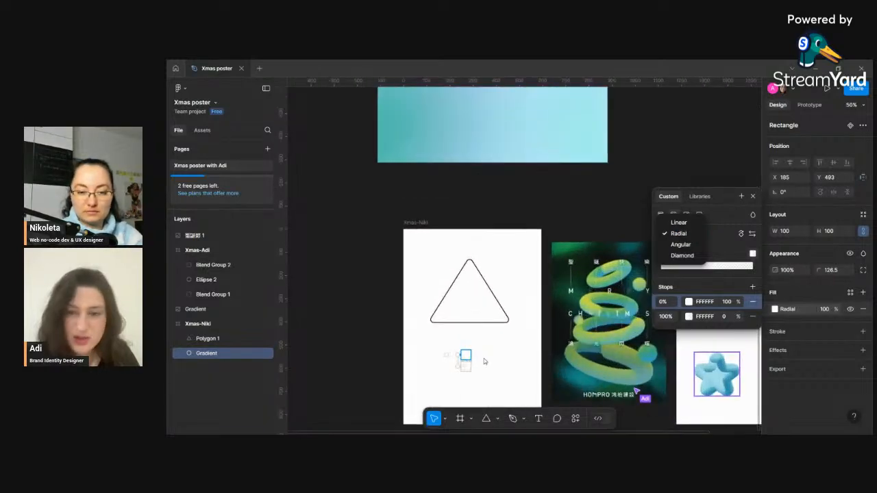
scroll(484, 362, "down", 5)
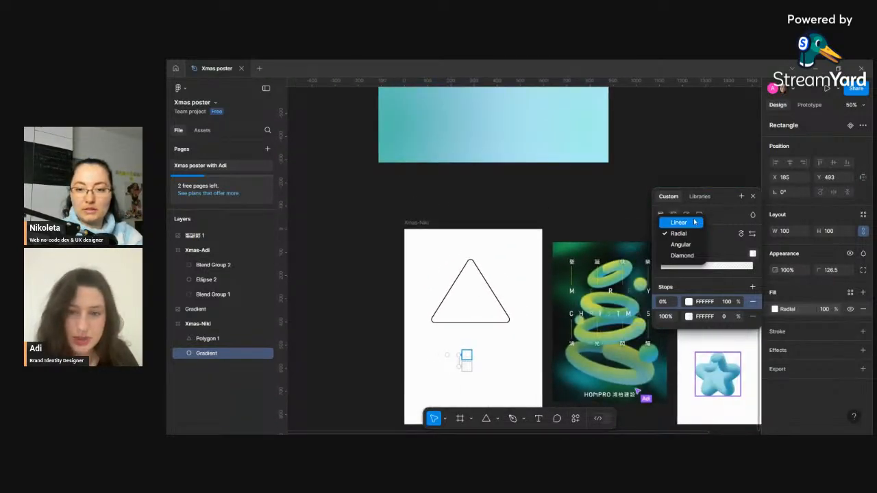
left_click(679, 222)
scroll(490, 293, "down", 5)
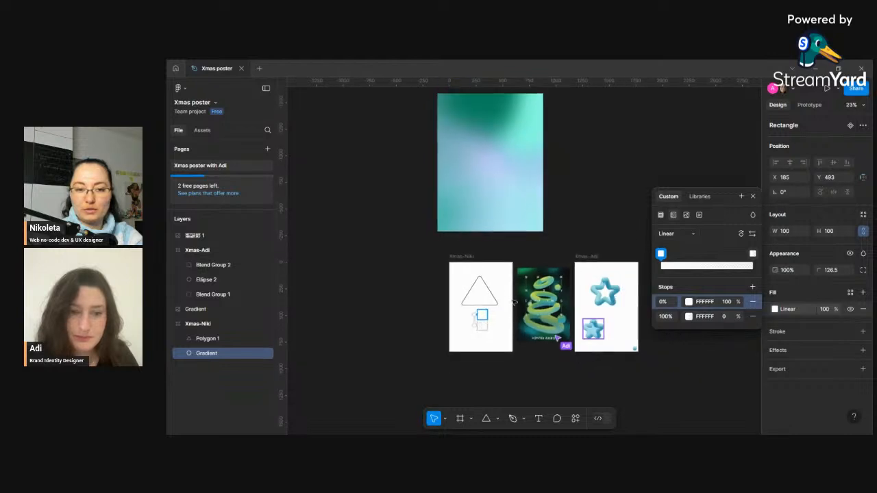
scroll(489, 293, "up", 2)
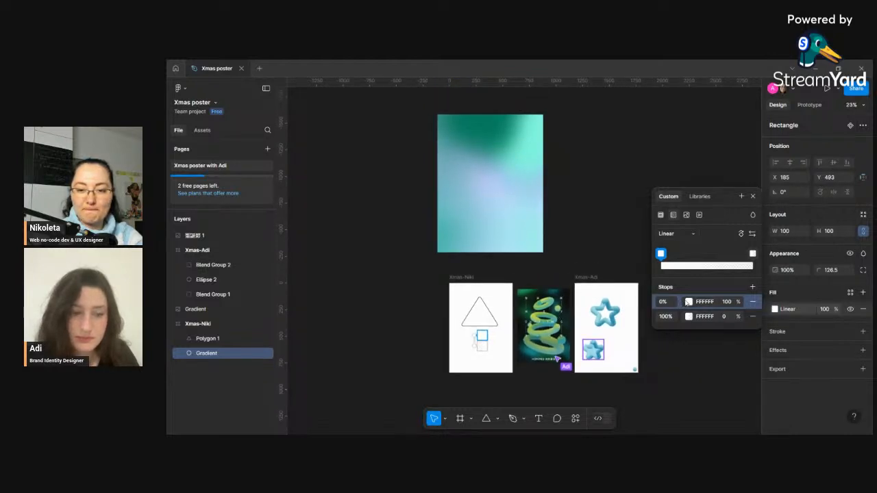
- Set the circle's 0% gradient stop to 077F5B by sampling the gradient rectangle with the eyedropper
left_click(689, 302)
left_click(554, 331)
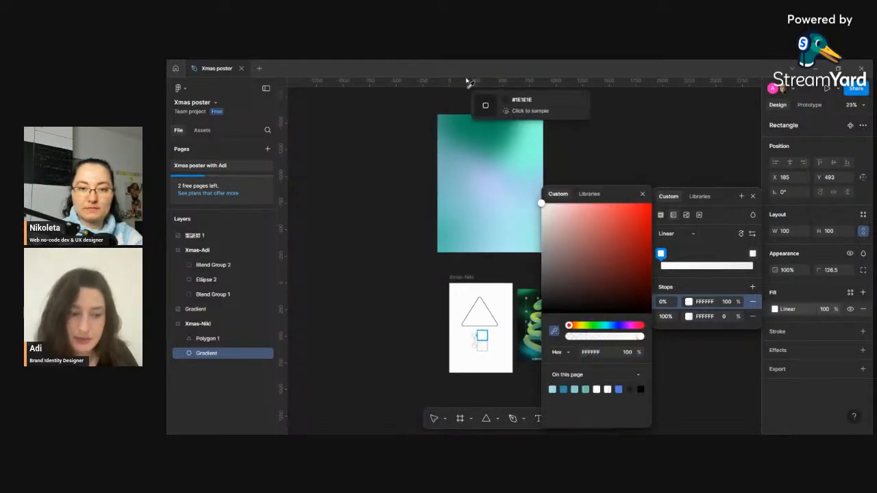
left_click(491, 119)
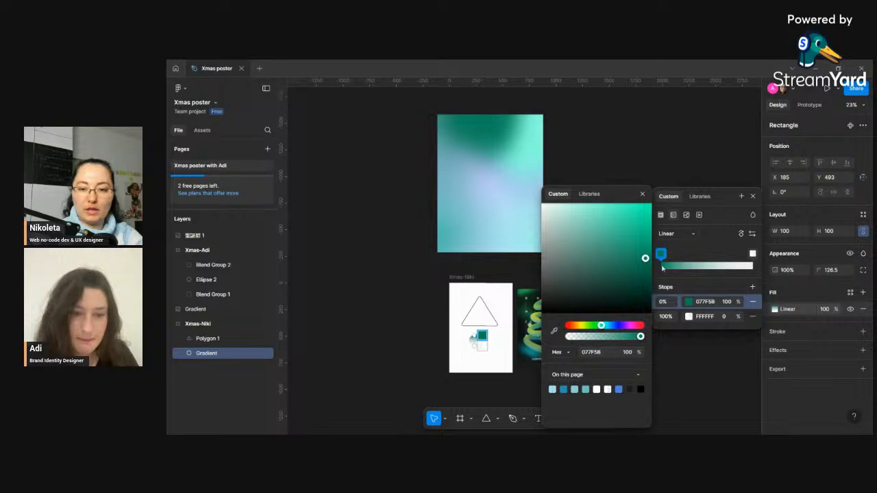
- Set the circle's 100% gradient stop to B4C8ED by sampling the gradient rectangle with the eyedropper
left_click(689, 317)
left_click(689, 316)
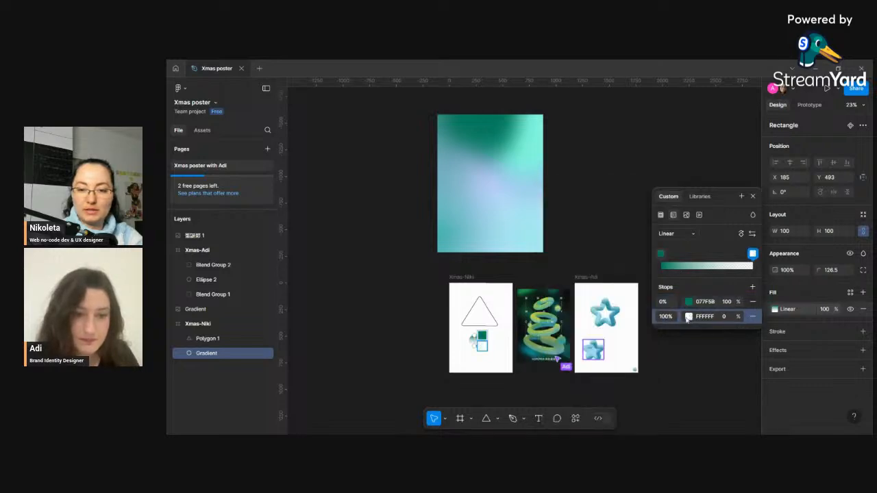
left_click(689, 316)
left_click(555, 331)
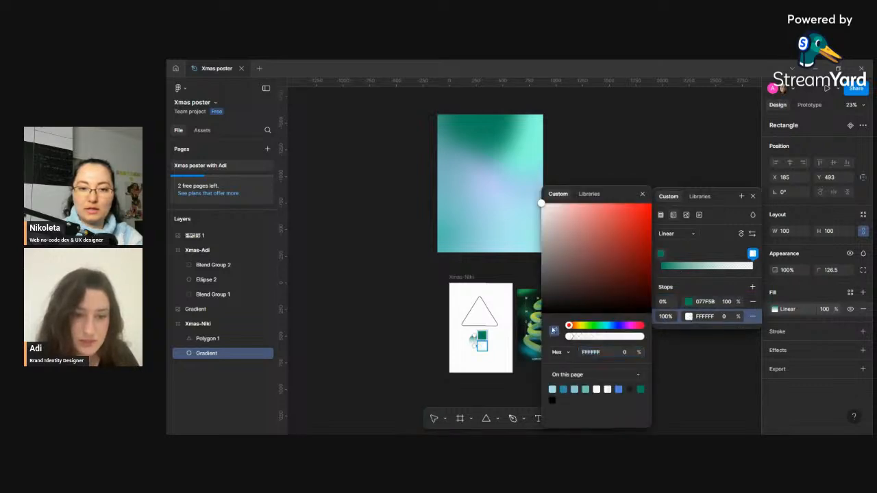
left_click(490, 182)
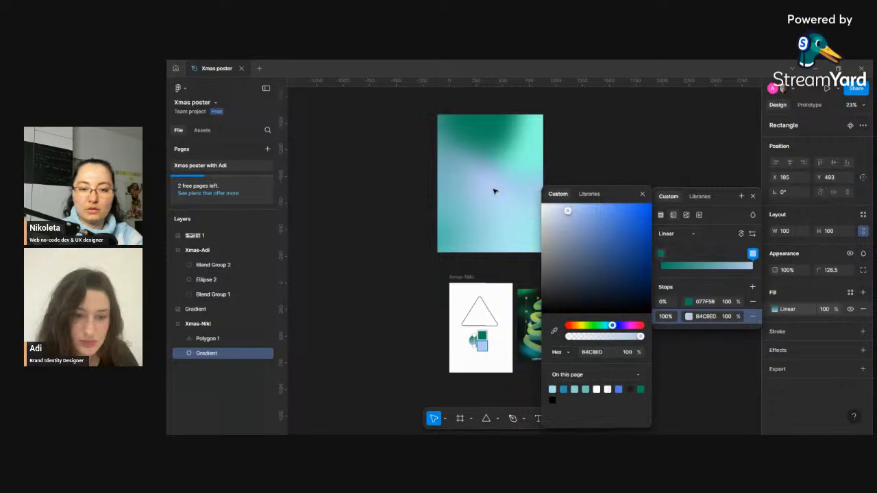
- Add a 50% gradient stop to the circle and set it to 93D4E1 by sampling the gradient rectangle
left_click(753, 288)
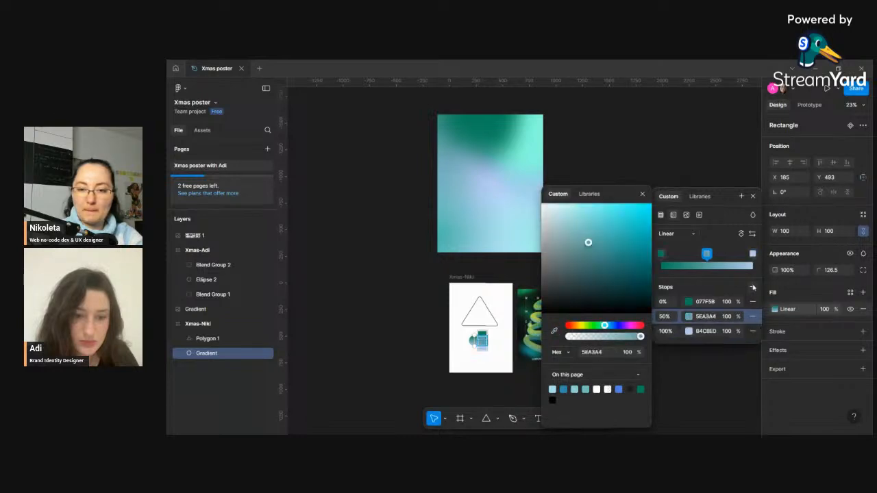
left_click(688, 332)
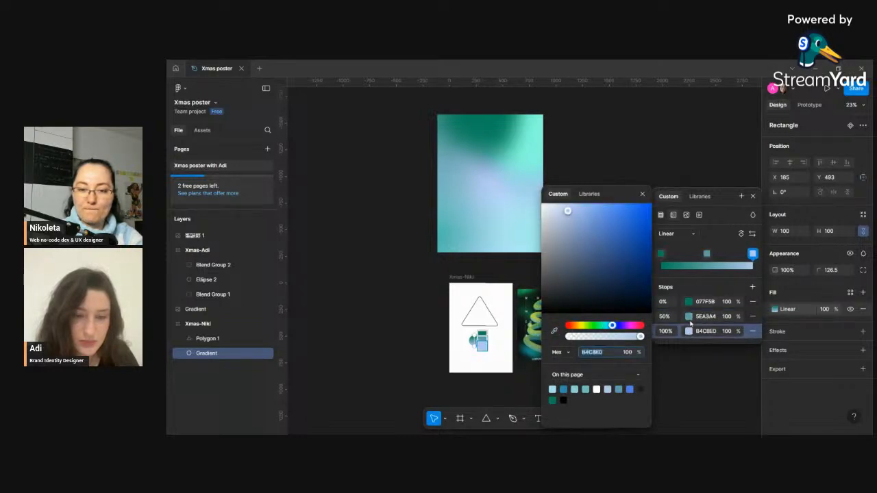
mouse_move(738, 330)
left_mouse_down()
mouse_move(742, 319)
mouse_move(738, 326)
left_mouse_up()
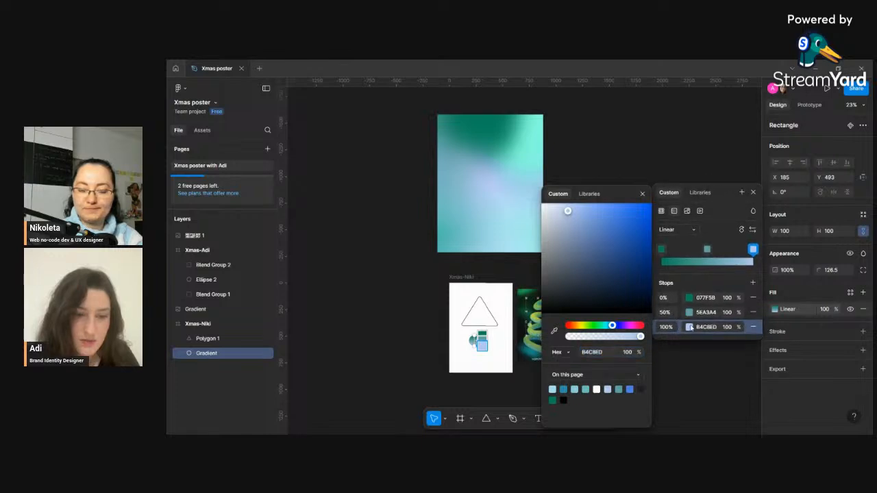
left_click(689, 314)
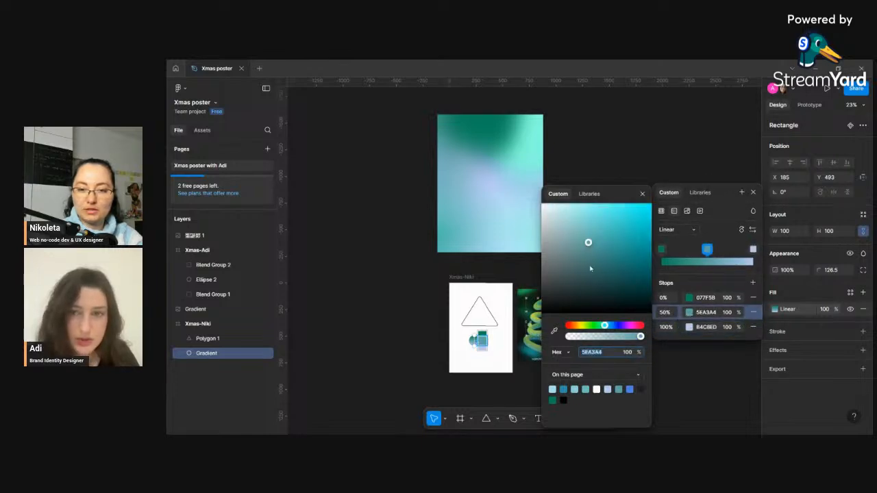
left_click(486, 236)
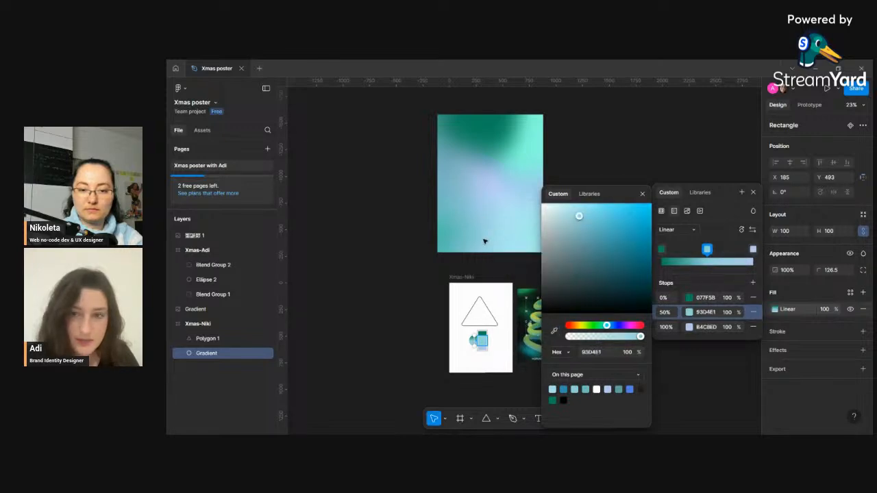
left_click(643, 194)
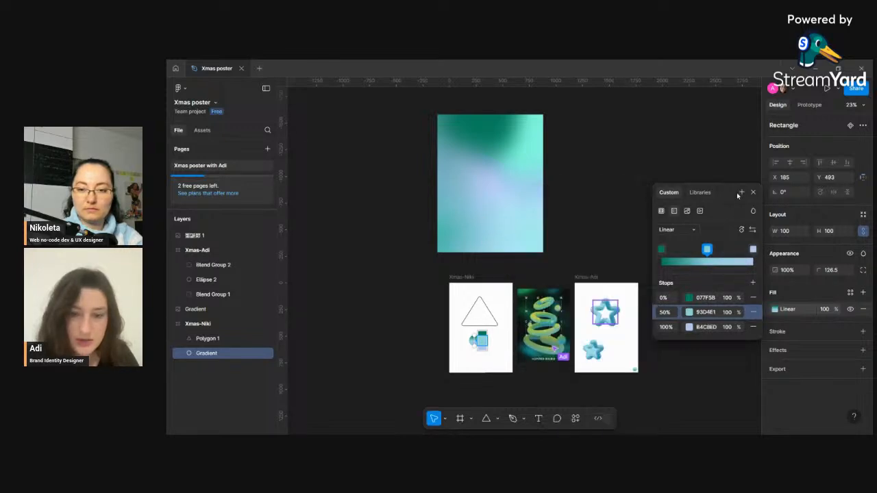
left_click(754, 194)
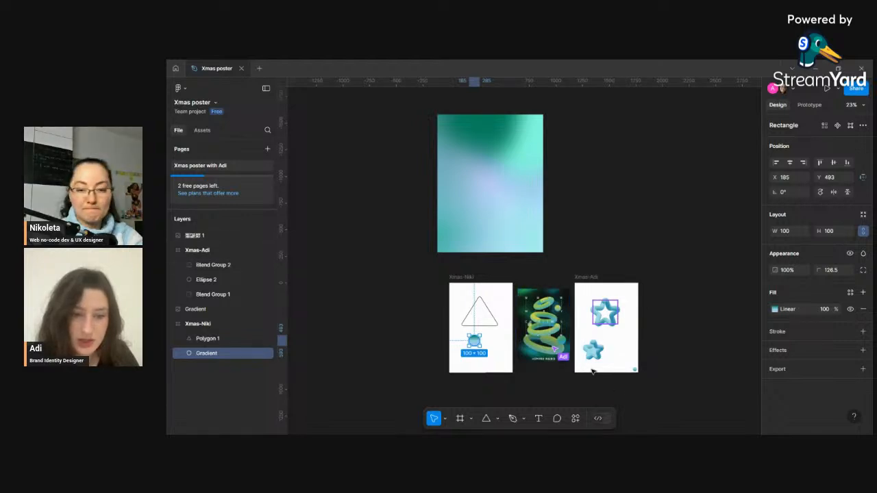
- Select the gradient circle together with the triangle outline and apply the Blend plugin
scroll(593, 371, "up", 5)
scroll(593, 370, "down", 3)
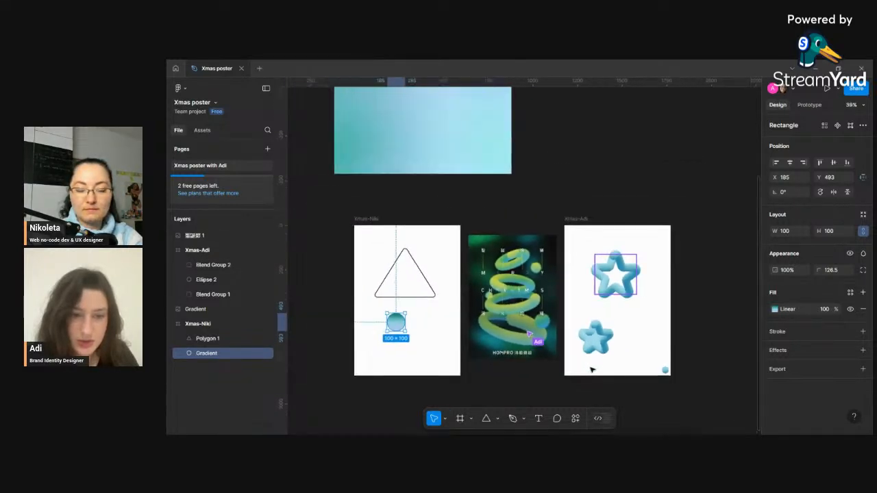
left_click(406, 297)
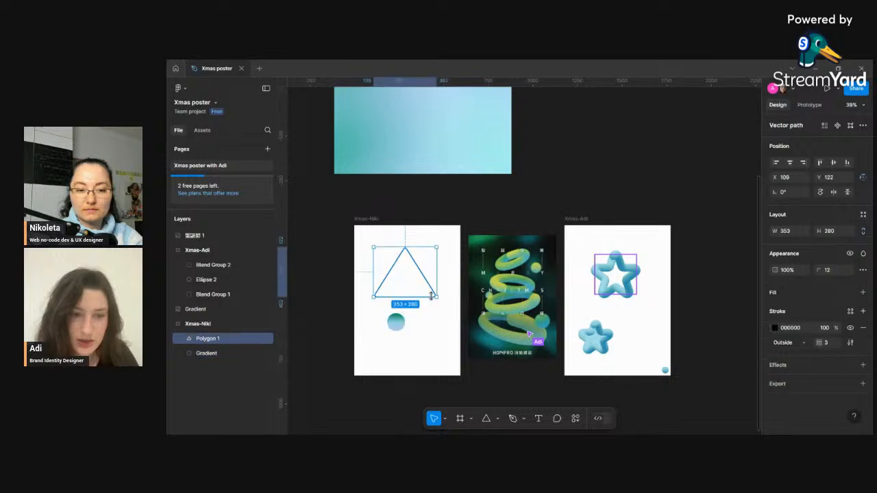
left_click(401, 327)
left_click(430, 297, "shift")
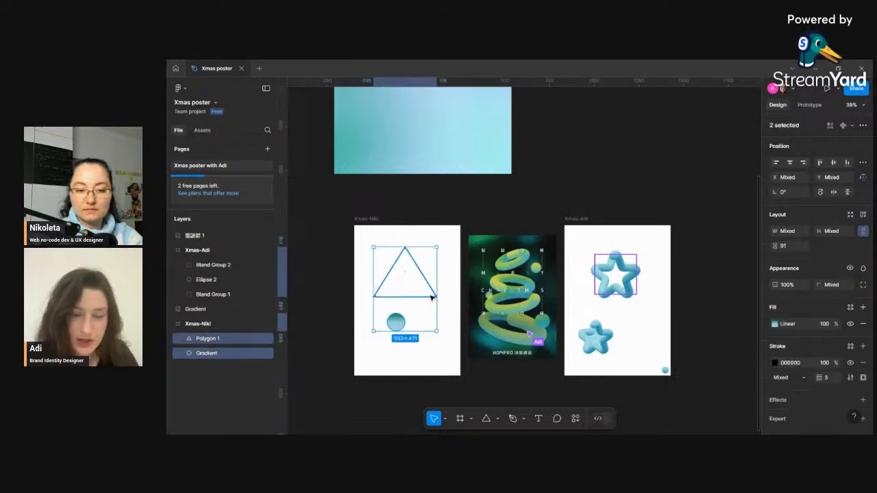
left_click(575, 419)
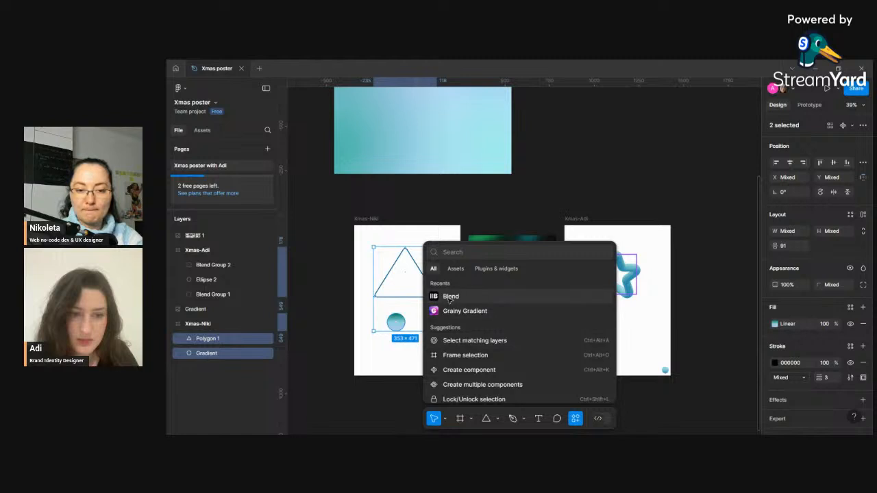
left_click(450, 296)
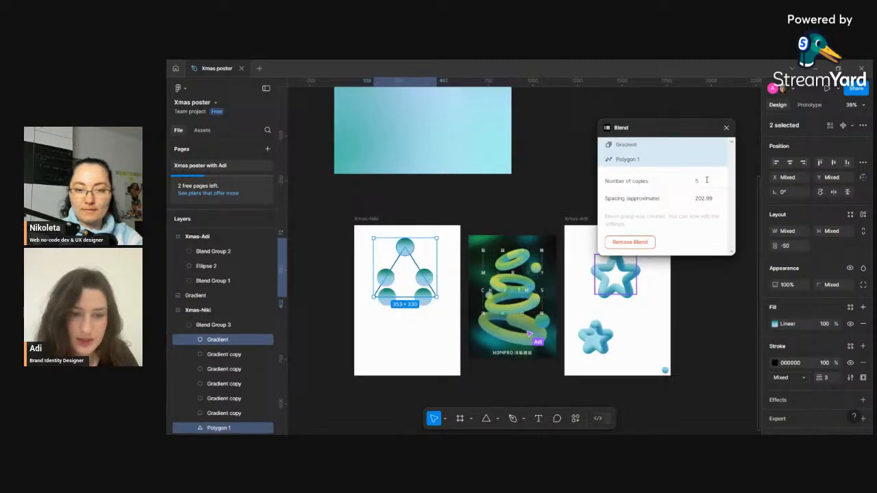
- Set the blend's number of copies to 100 and close the Blend dialog
left_click(707, 180)
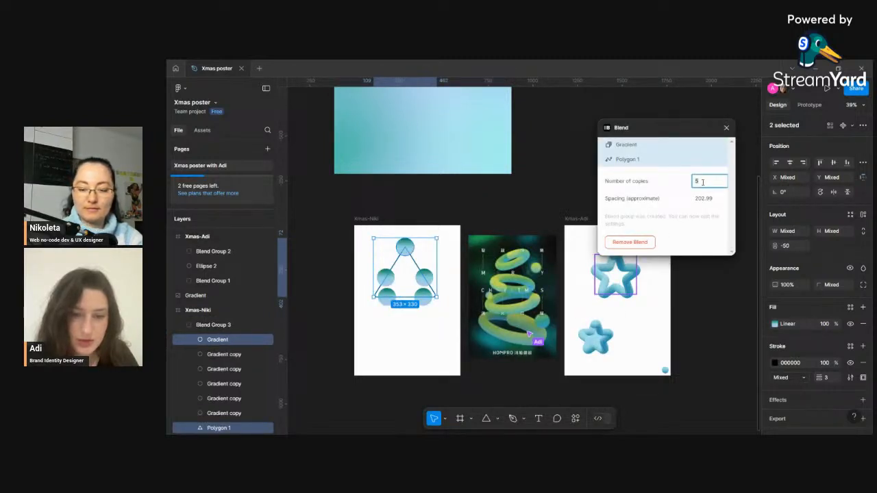
type("1")
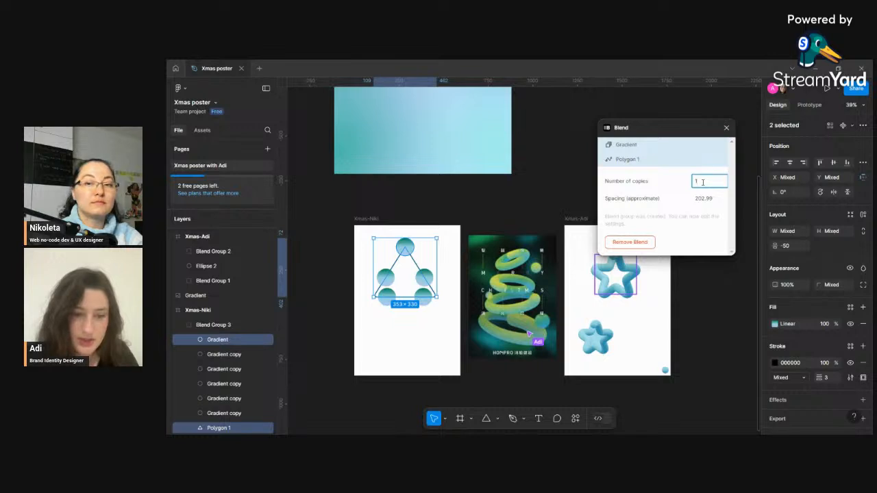
type("00")
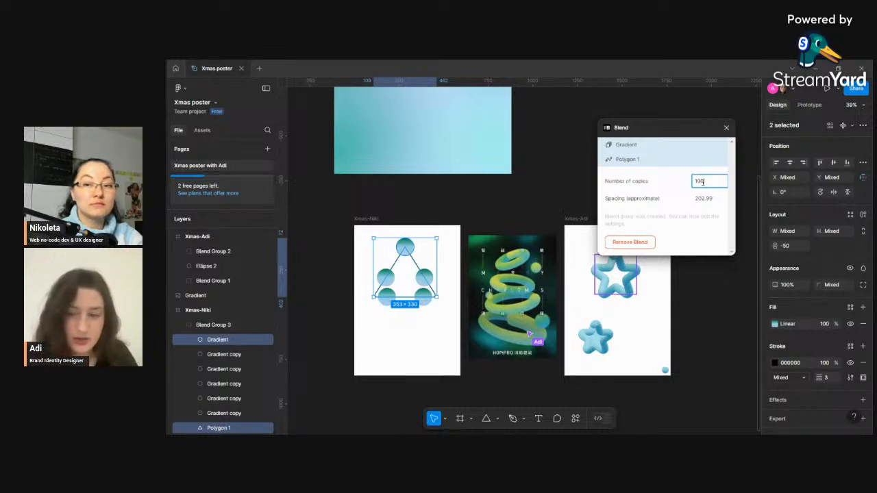
key("Return")
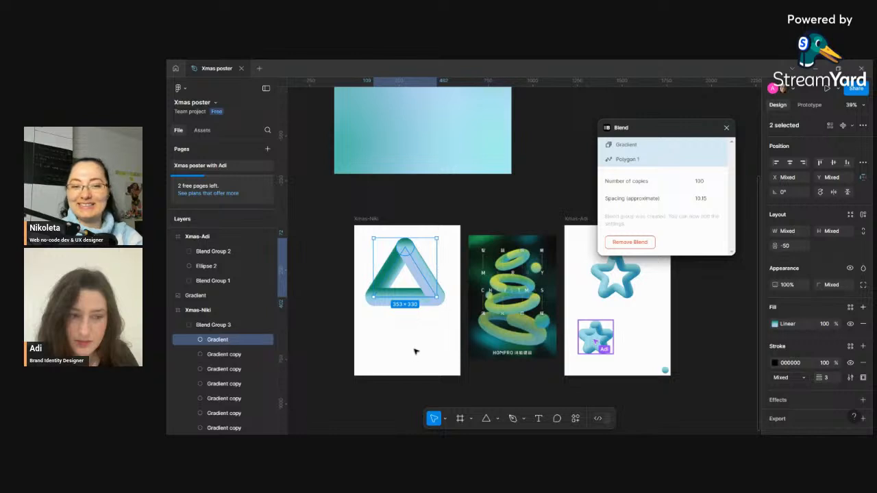
left_click(727, 128)
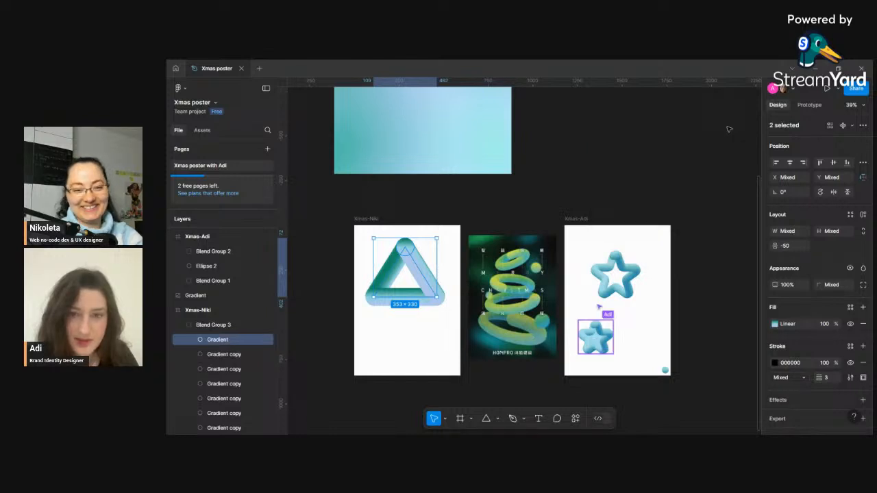
- Zoom in to examine the blended triangle tube in the Xmas-Niki frame
left_click(685, 202)
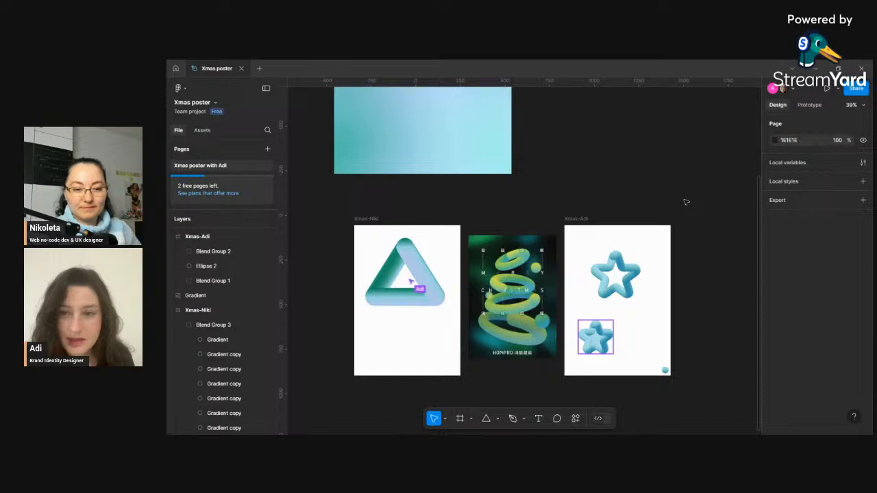
scroll(399, 264, "up", 8)
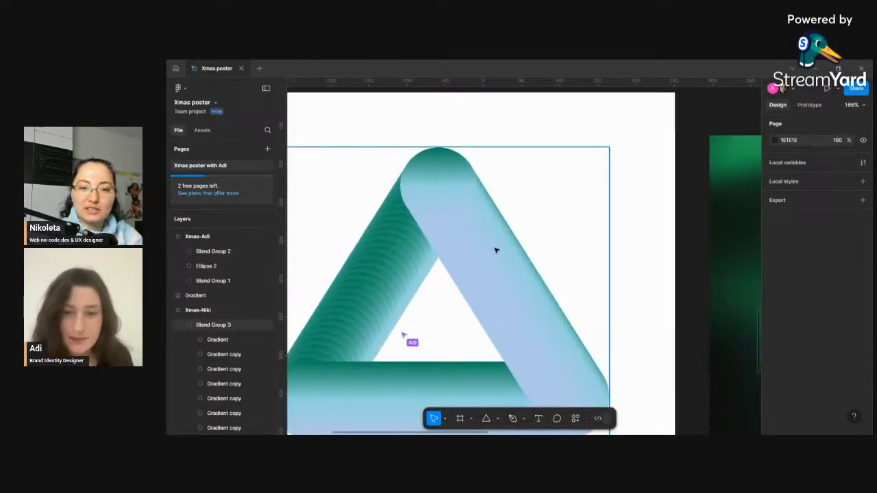
scroll(502, 251, "down", 5)
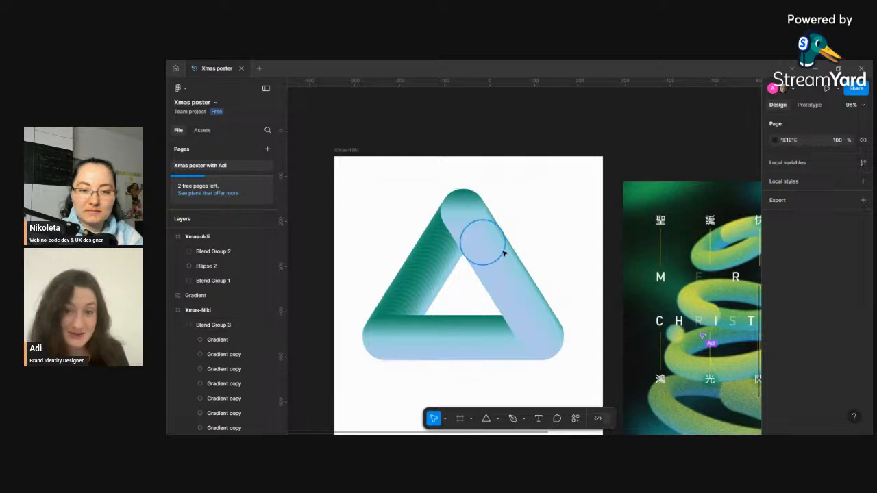
scroll(502, 253, "down", 4)
scroll(501, 256, "down", 1)
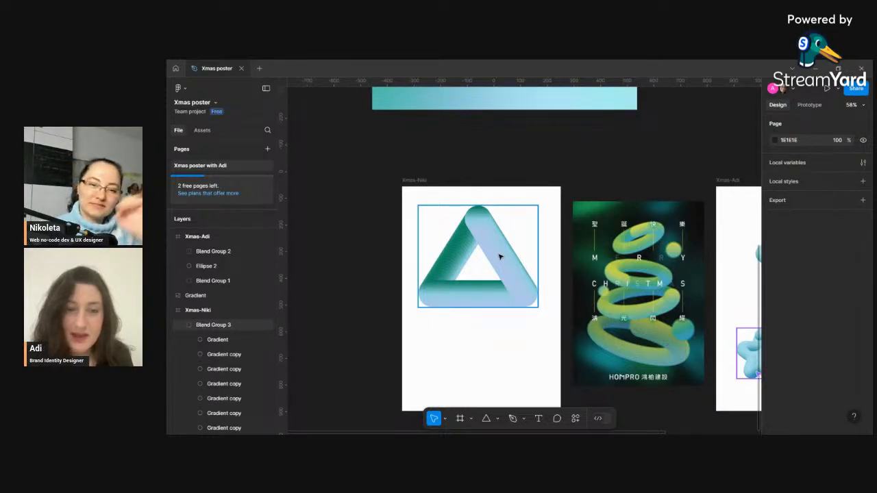
scroll(498, 291, "down", 3)
- Duplicate the blend group twice and move one copy down within the frame
left_click(486, 290)
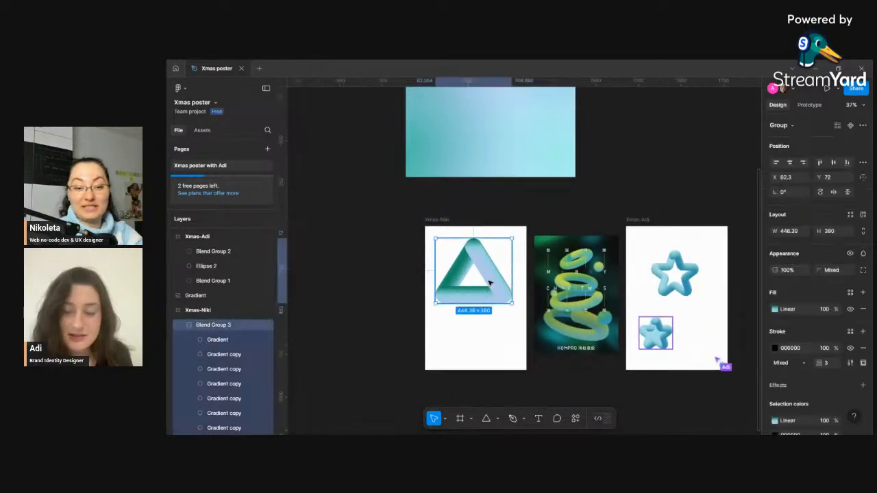
key("ctrl+d")
key("ctrl+d")
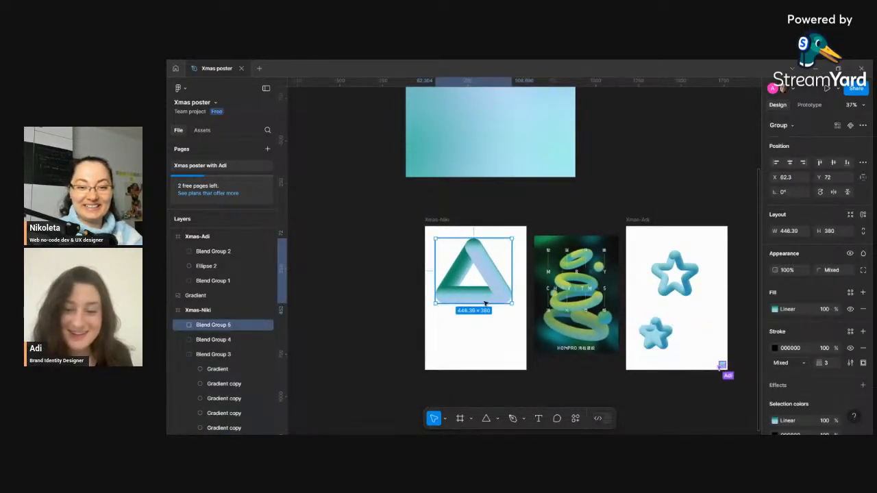
left_click_drag(485, 303, 483, 348)
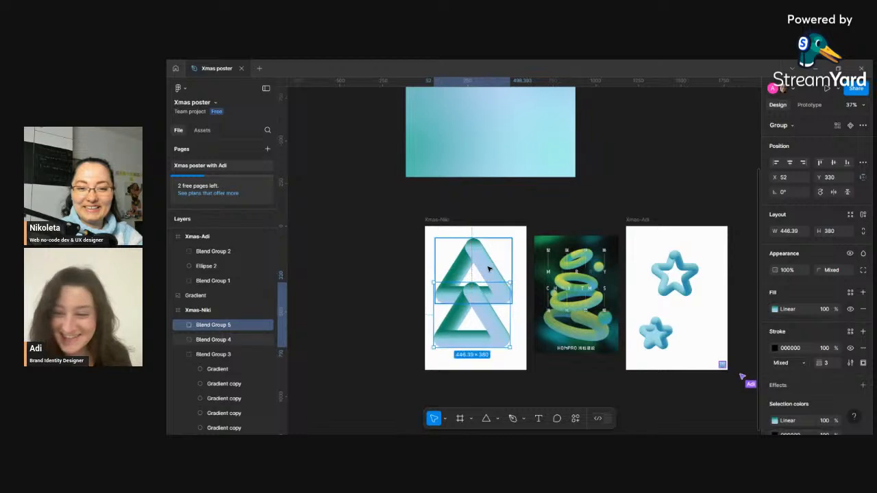
left_click(490, 269)
left_click_drag(489, 270, 487, 308)
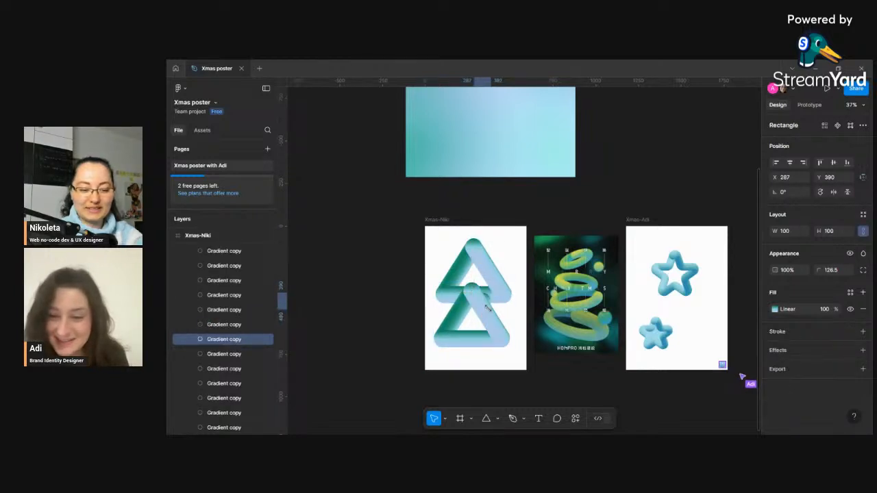
key("ctrl+z")
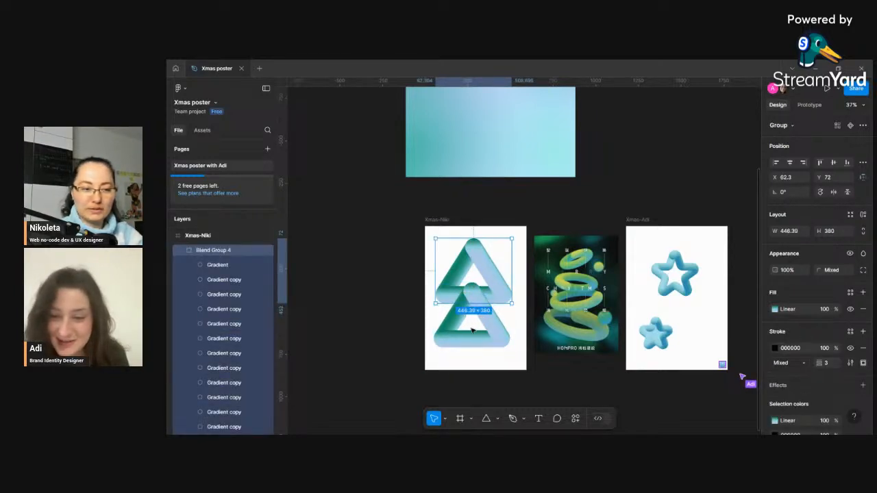
- Drag one blend copy out of the Xmas-Niki frame to its left
scroll(473, 336, "up", 1)
left_click(490, 353)
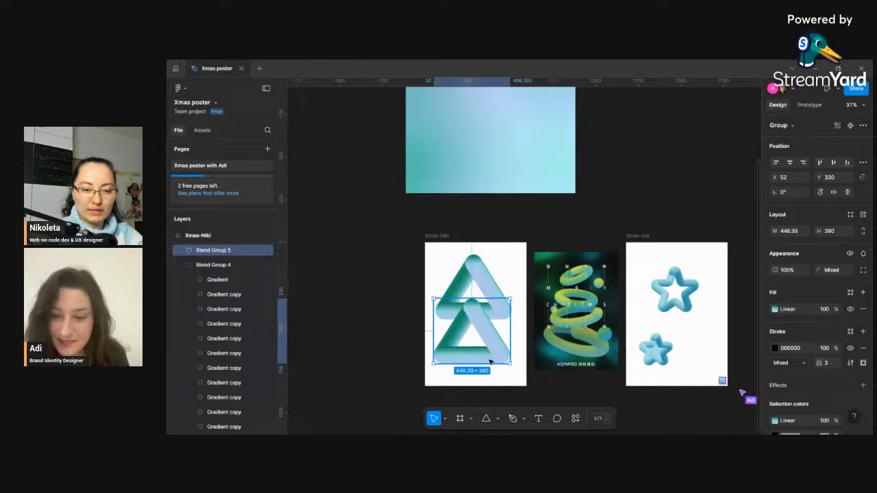
left_click_drag(490, 362, 493, 387)
left_click(485, 300)
left_click_drag(485, 298, 376, 325)
- Drag the other blend copy out of the frame, placing it below the first copy
scroll(419, 302, "down", 1)
scroll(419, 302, "down", 2)
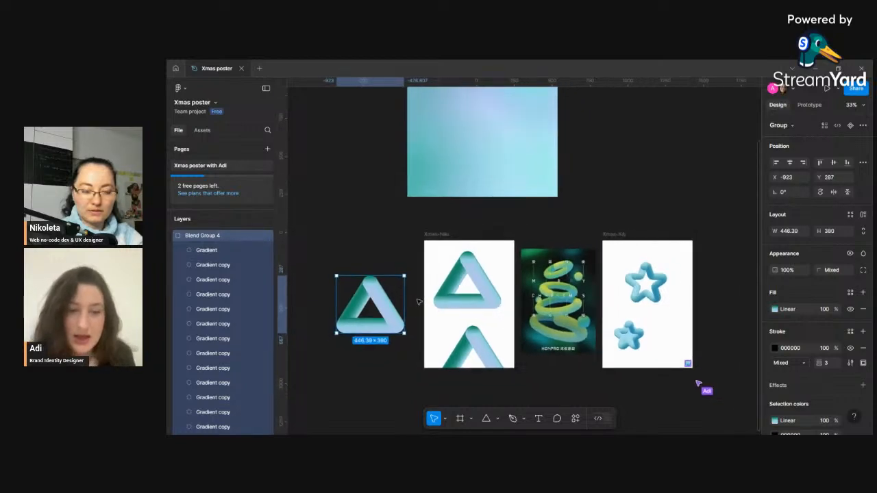
scroll(419, 301, "down", 1)
left_click(442, 345)
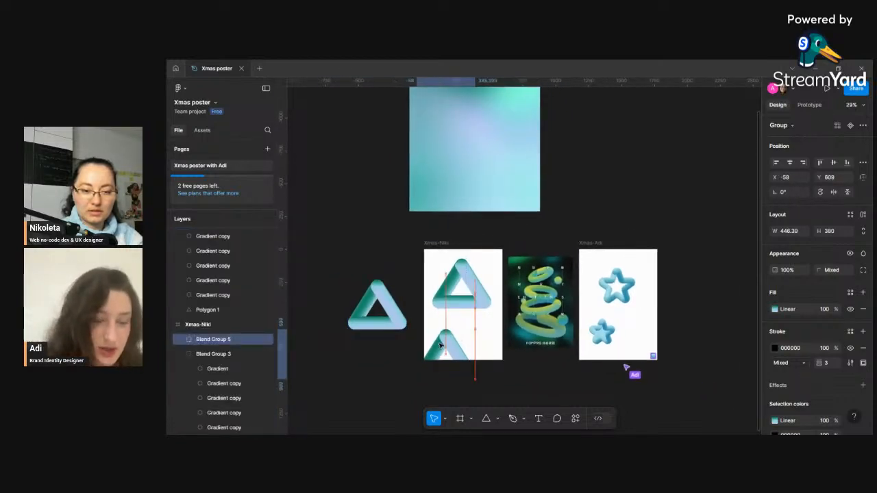
left_click_drag(441, 345, 383, 377)
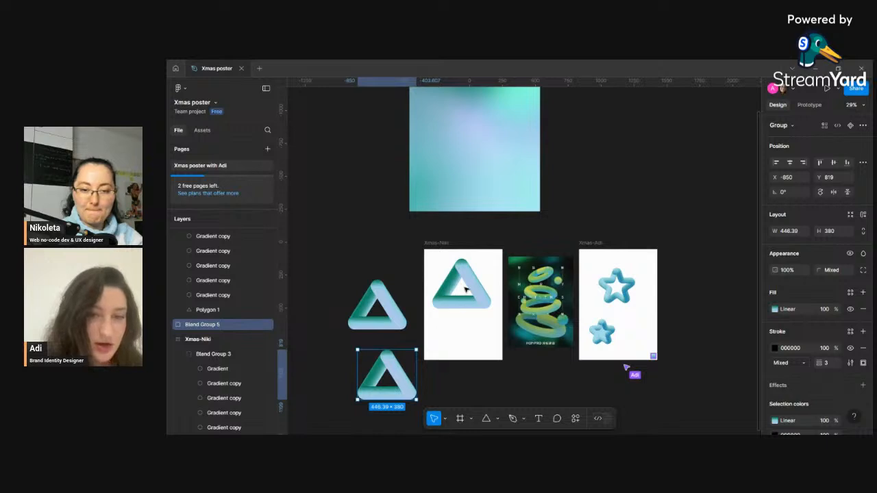
left_click(466, 291)
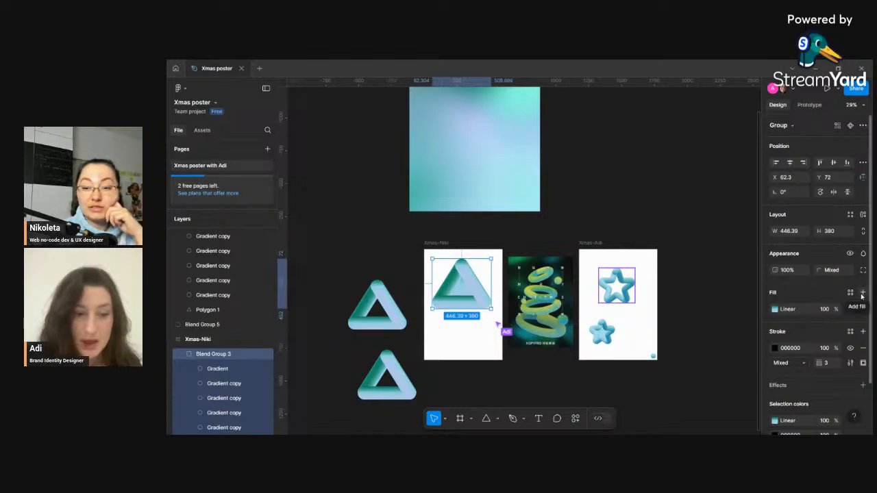
left_click(377, 305)
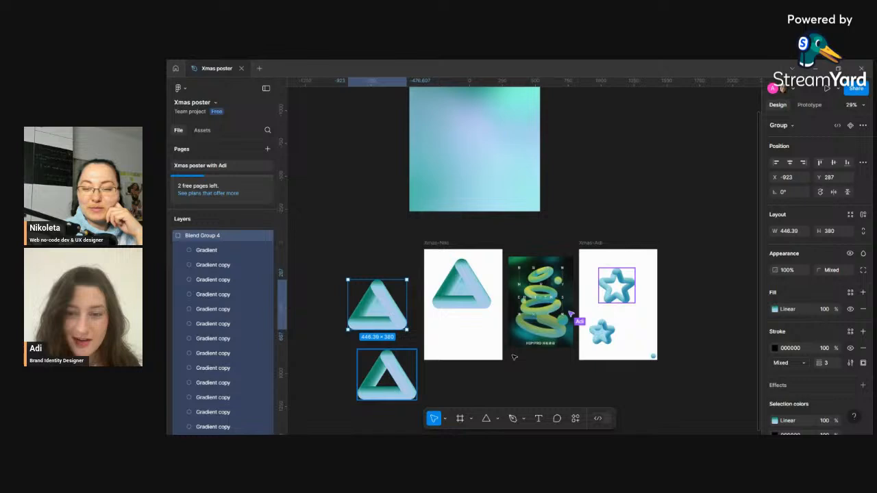
- Set the first gradient stop of the outside blend copy's fill to 05543C
left_click(775, 309)
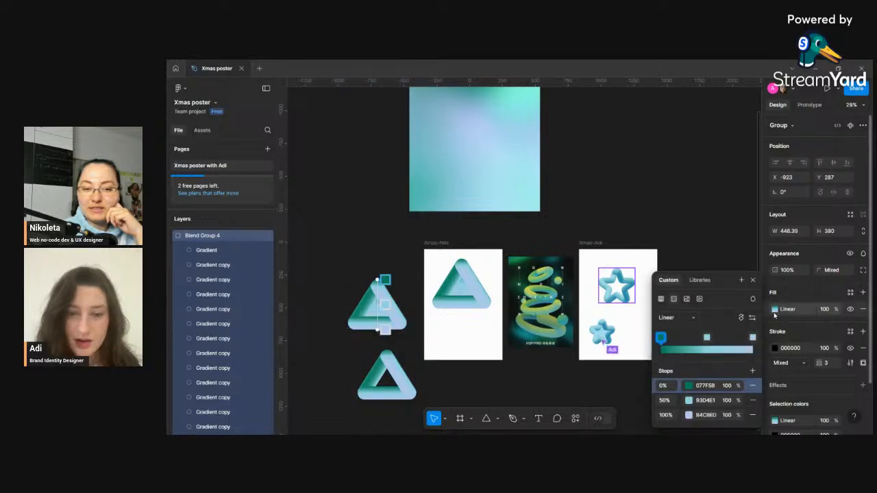
left_click(689, 387)
left_click_drag(645, 259, 649, 298)
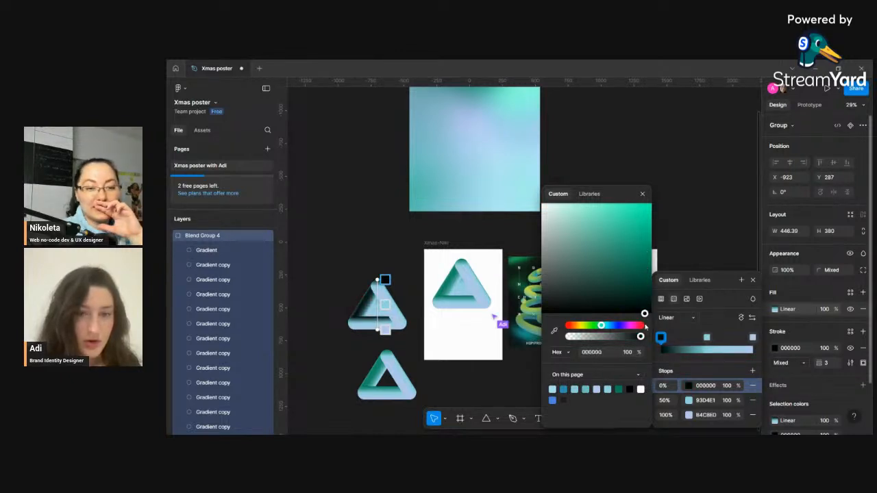
left_click_drag(647, 293, 645, 277)
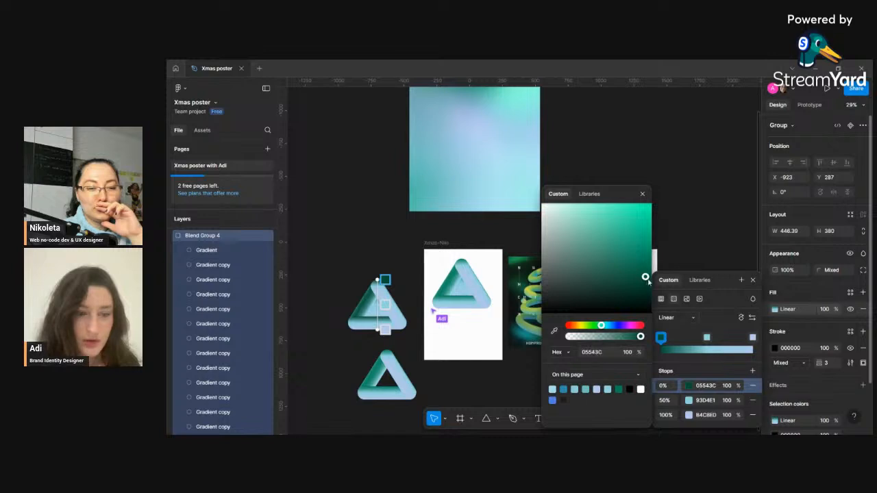
left_click(753, 281)
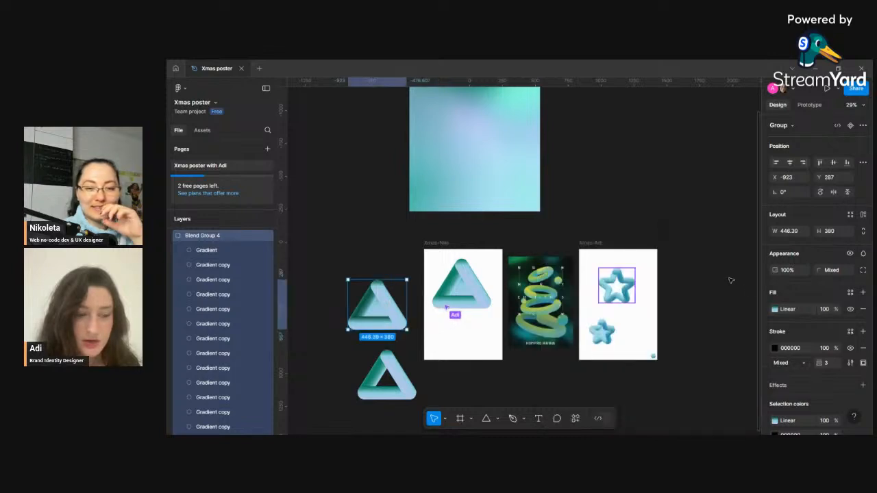
left_click(729, 280)
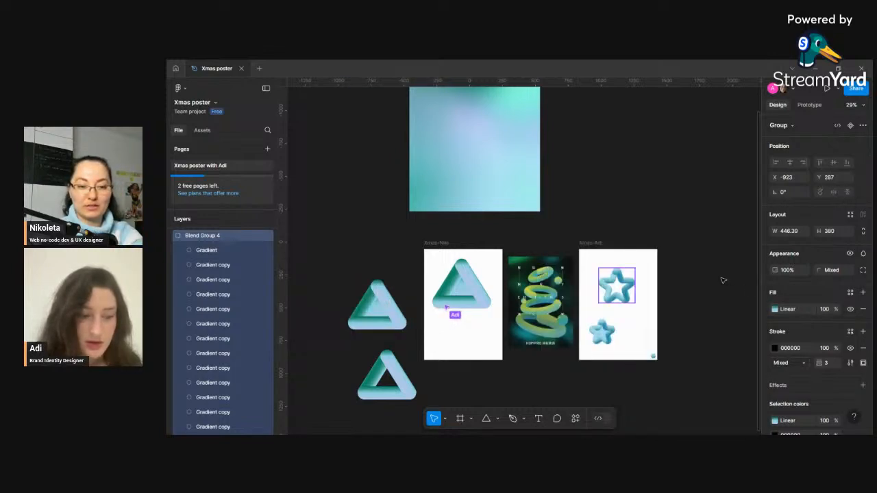
- Nudge the blend group inside the Xmas-Niki frame and open its gradient fill settings
left_click(467, 297)
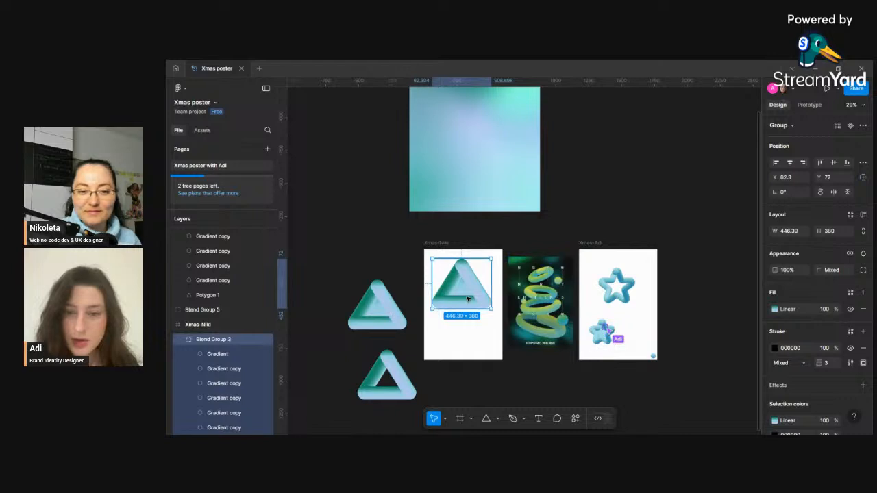
mouse_move(467, 293)
left_mouse_down()
mouse_move(469, 333)
mouse_move(469, 297)
left_mouse_up()
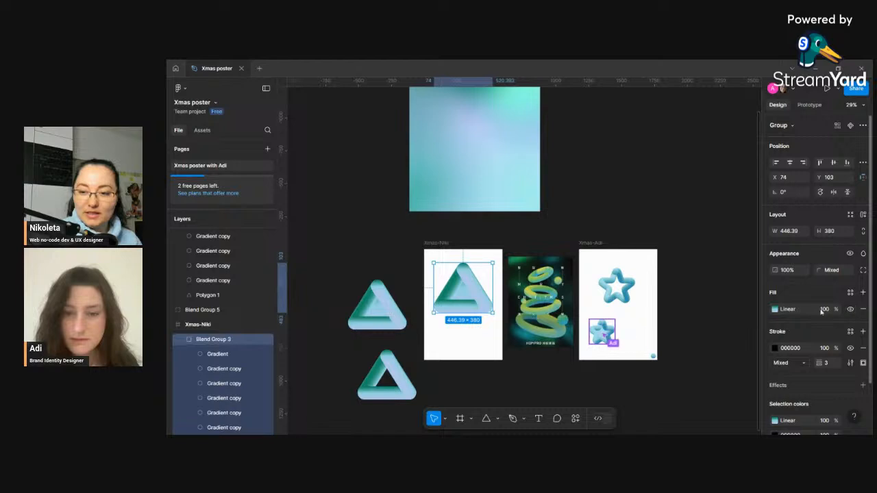
left_click(779, 312)
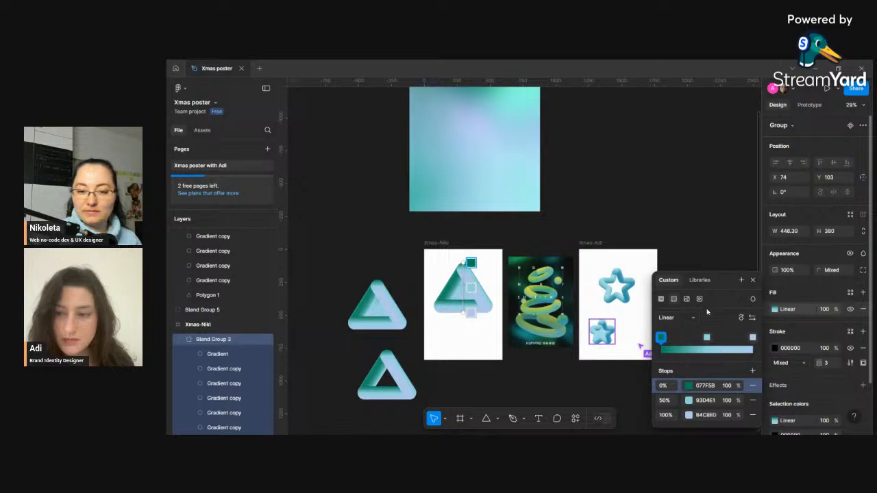
left_click(753, 280)
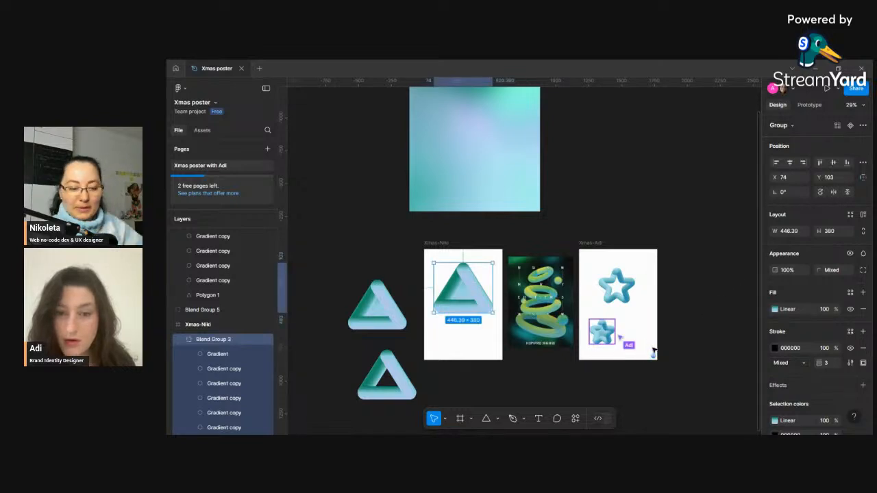
- Try removing the fill of the blend group in the Xmas-Niki frame, and undo the removal
scroll(649, 351, "up", 10)
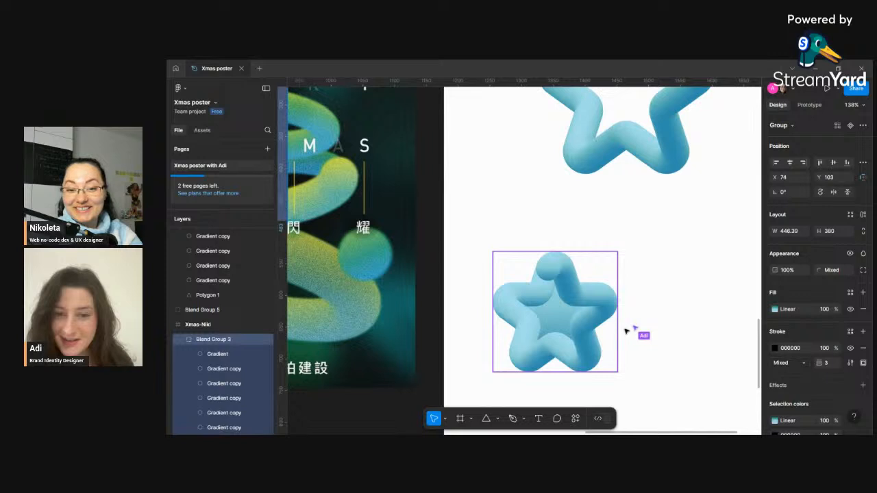
scroll(569, 312, "down", 5)
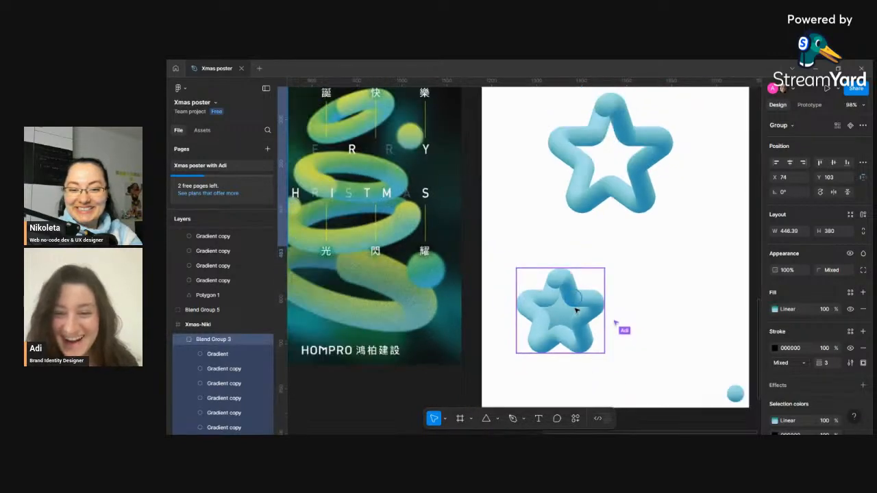
scroll(581, 311, "down", 6)
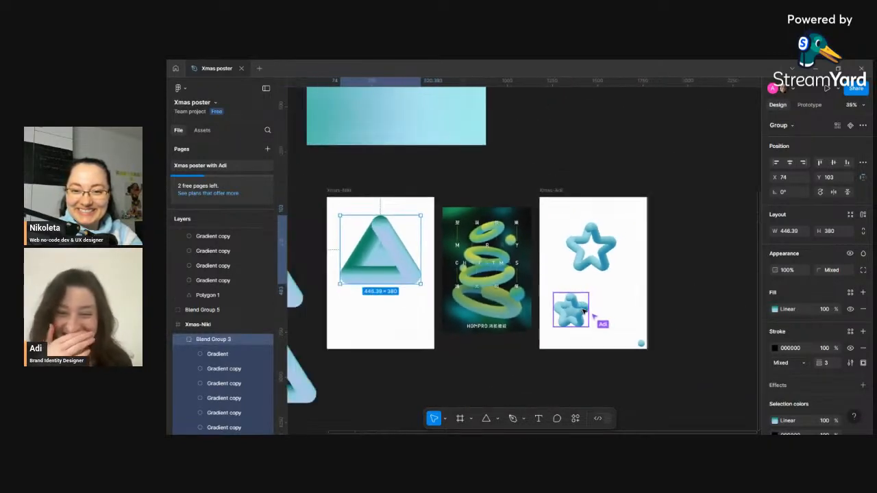
scroll(585, 312, "down", 2)
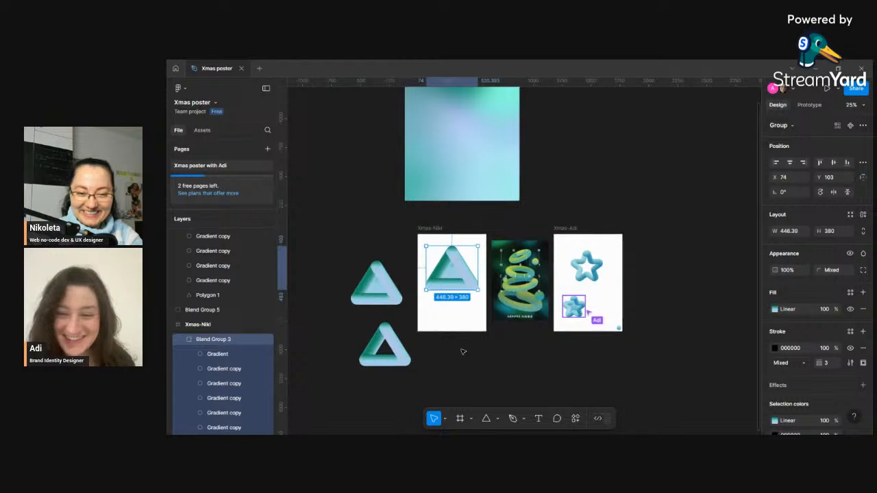
left_click(466, 346)
left_click(449, 268)
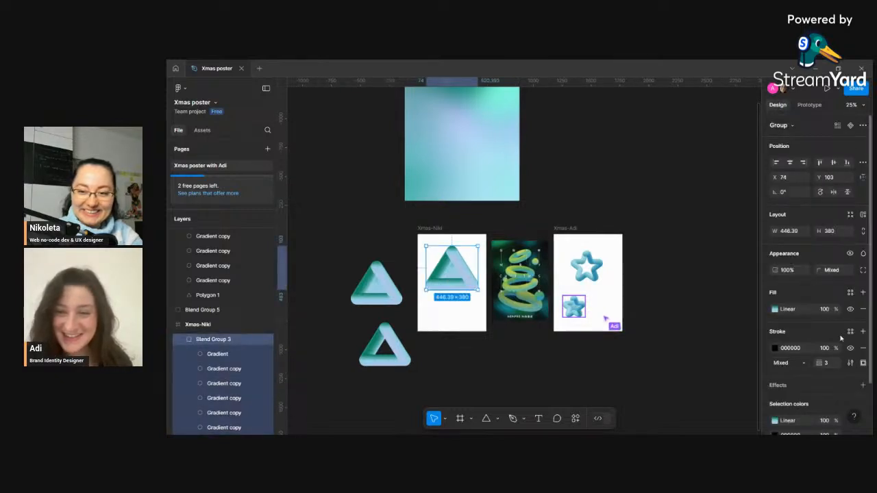
left_click(862, 310)
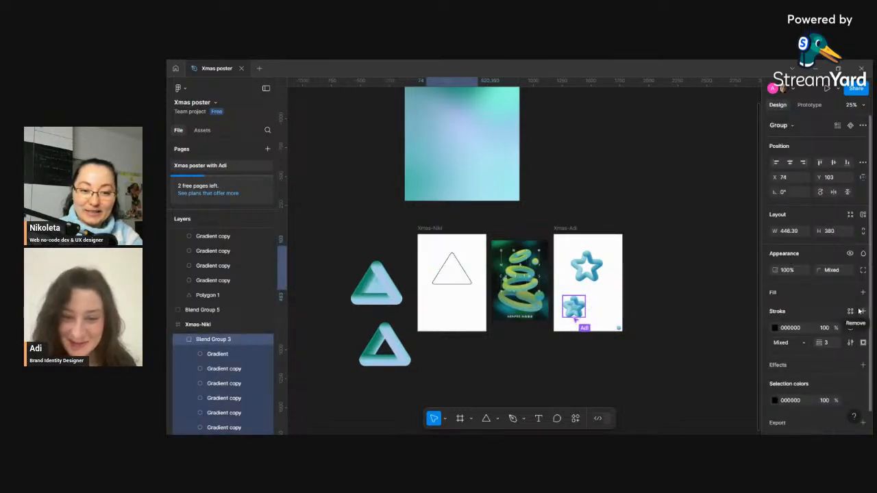
key("ctrl+z")
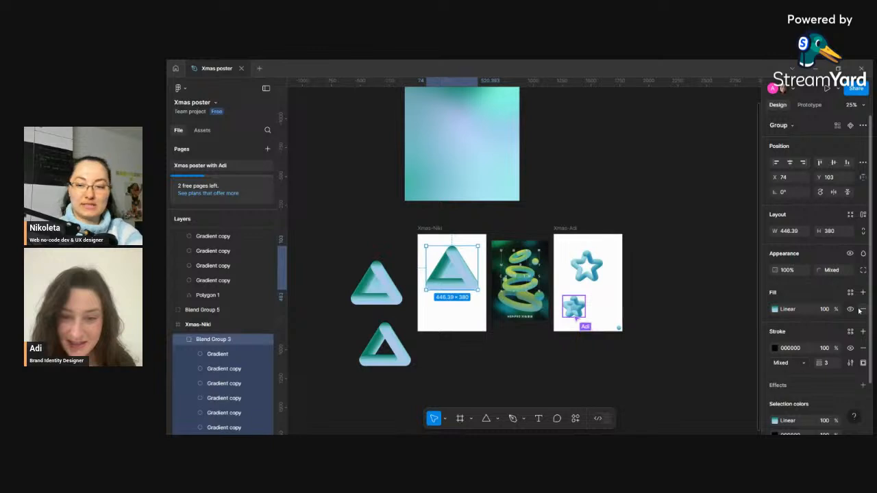
- Undo the recent blend group move and gradient stop color changes
left_click(450, 321)
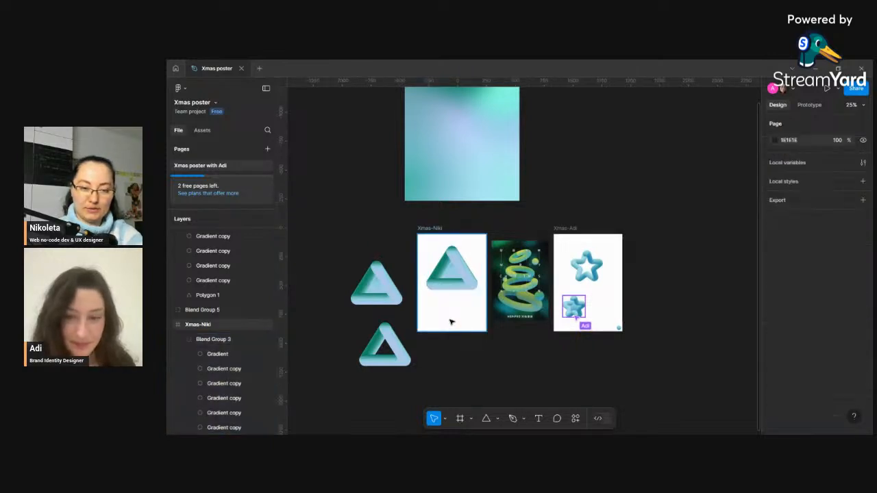
key("ctrl+z")
key("ctrl+z")
key("ctrl+z")
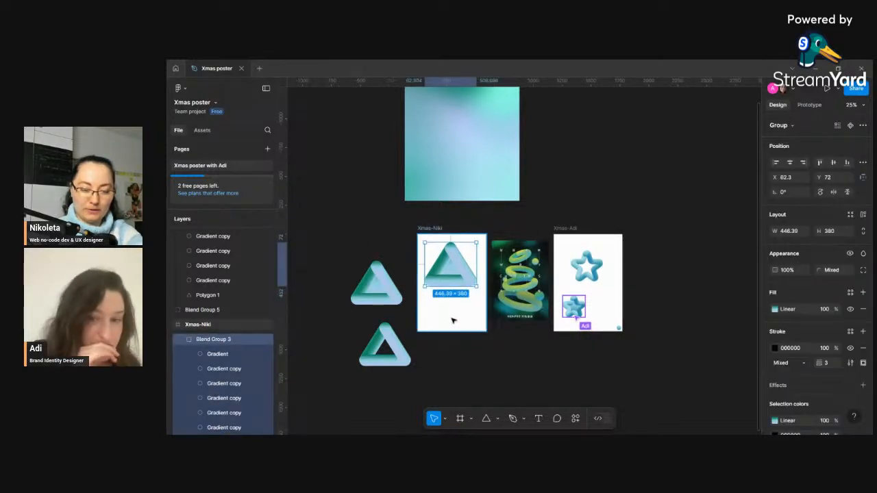
key("ctrl+z")
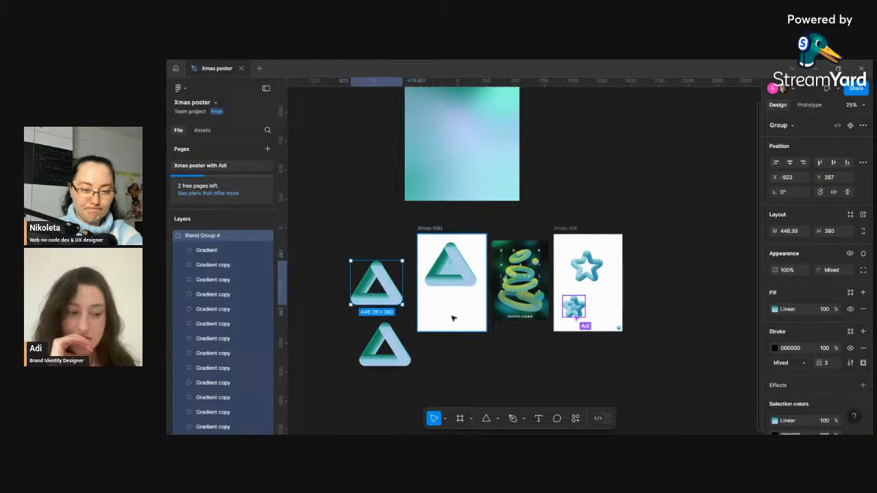
key("ctrl+z")
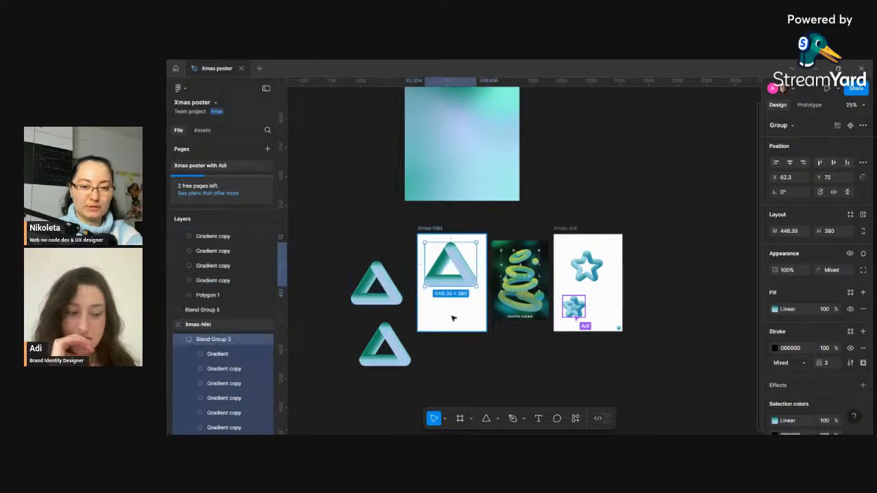
- Wrap the blend group in a frame with Frame selection, then undo the framing
right_click(468, 261)
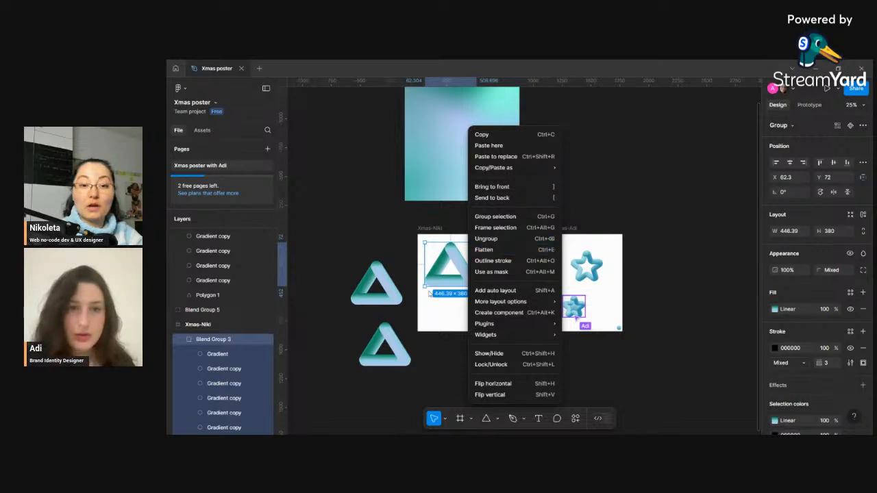
left_click(494, 227)
scroll(444, 275, "down", 1)
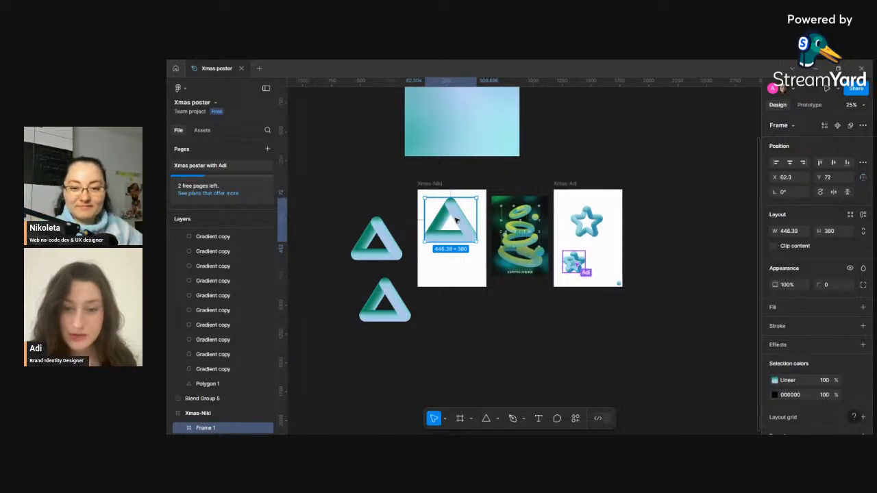
scroll(579, 264, "up", 5)
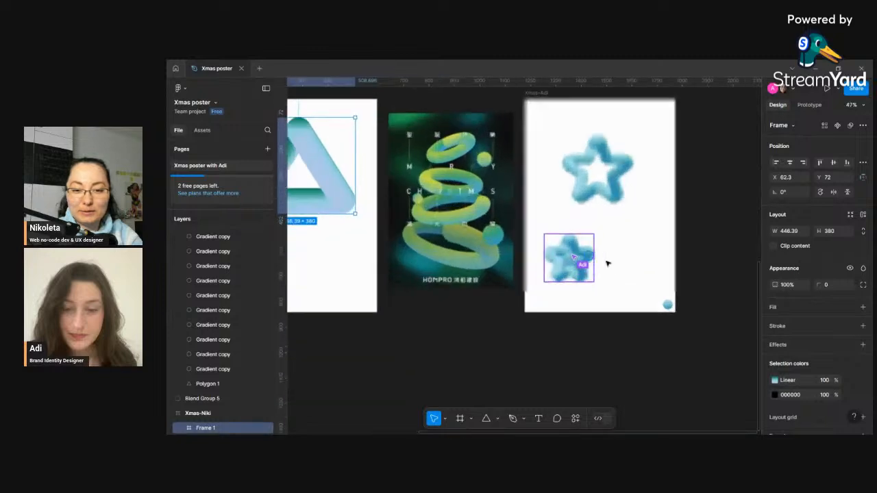
scroll(610, 264, "up", 5)
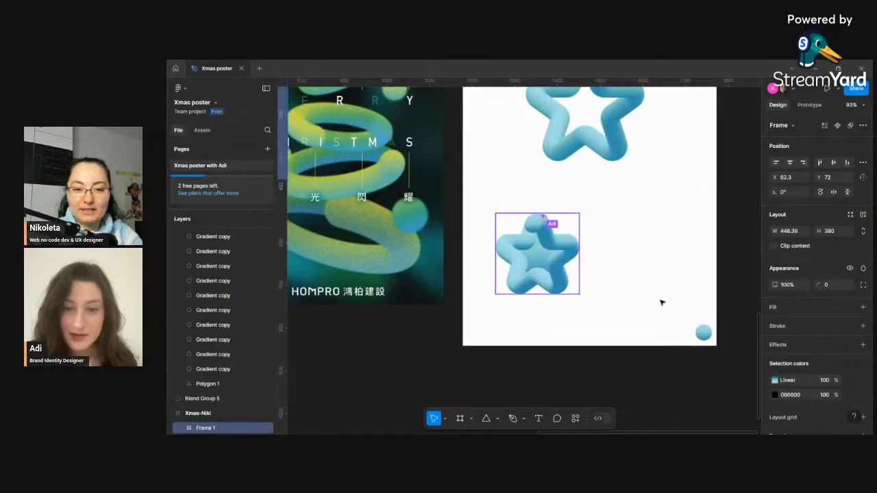
scroll(599, 271, "down", 6)
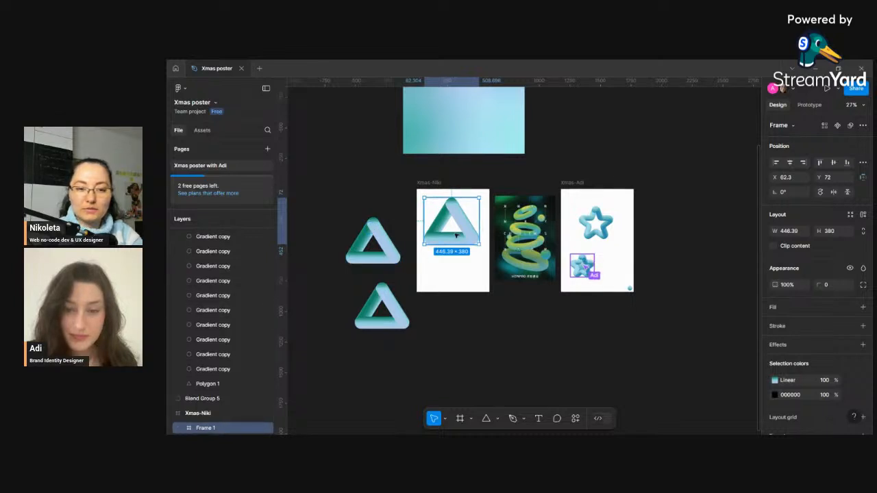
right_click(455, 234)
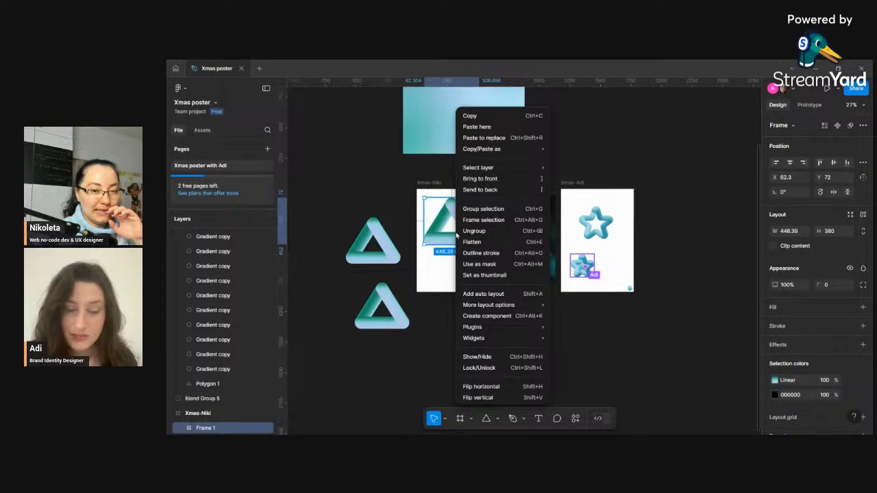
left_click(452, 257)
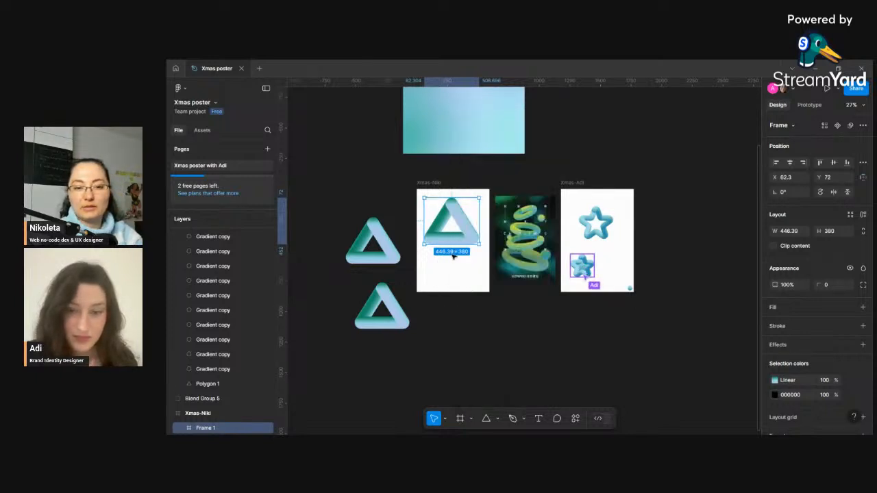
left_click_drag(480, 245, 468, 279)
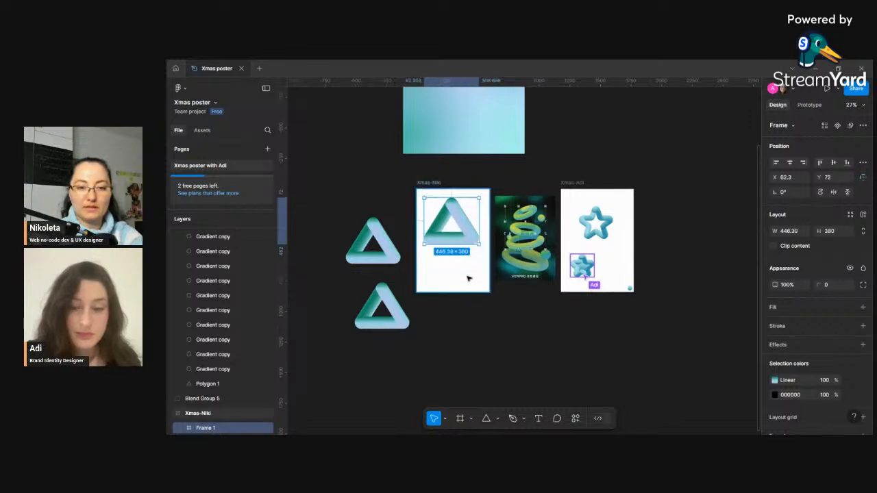
key("ctrl+z")
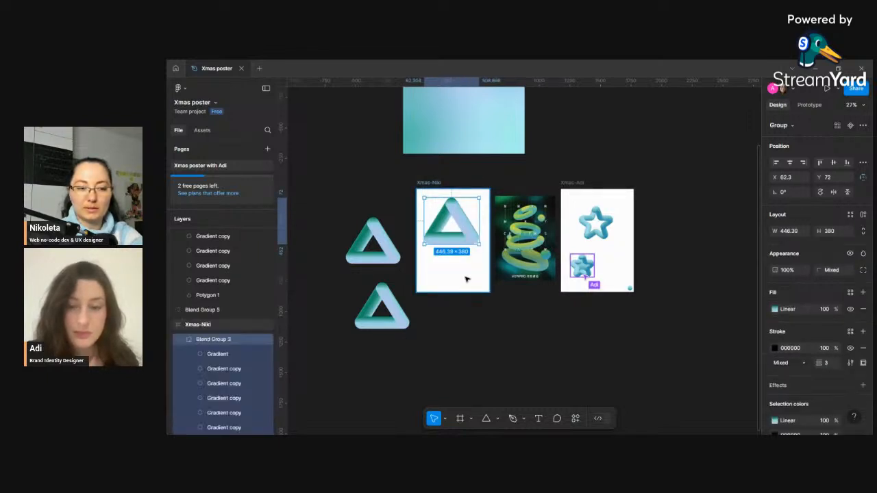
- Flatten the blend group into a vector, then undo the flatten
right_click(460, 231)
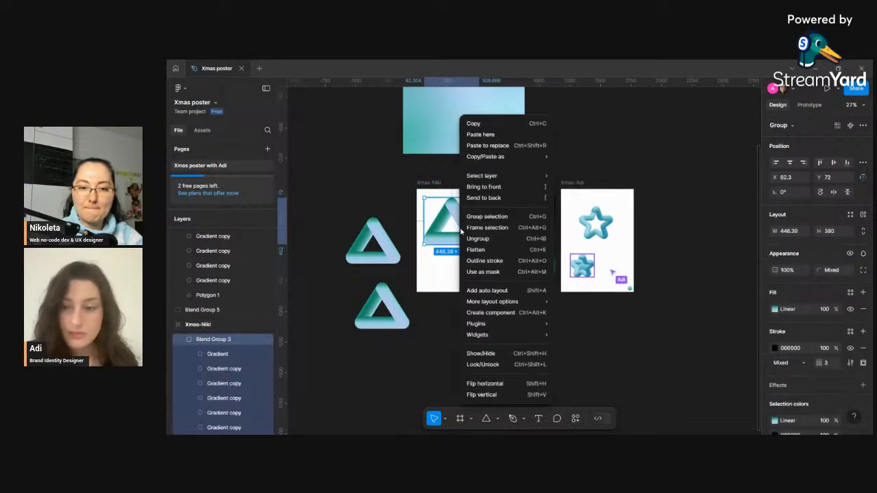
left_click(490, 250)
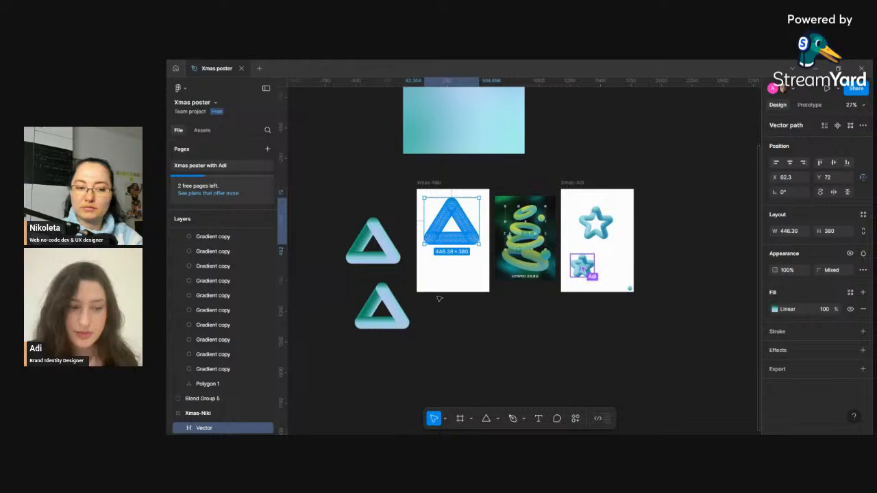
left_click(463, 289)
left_click(450, 222)
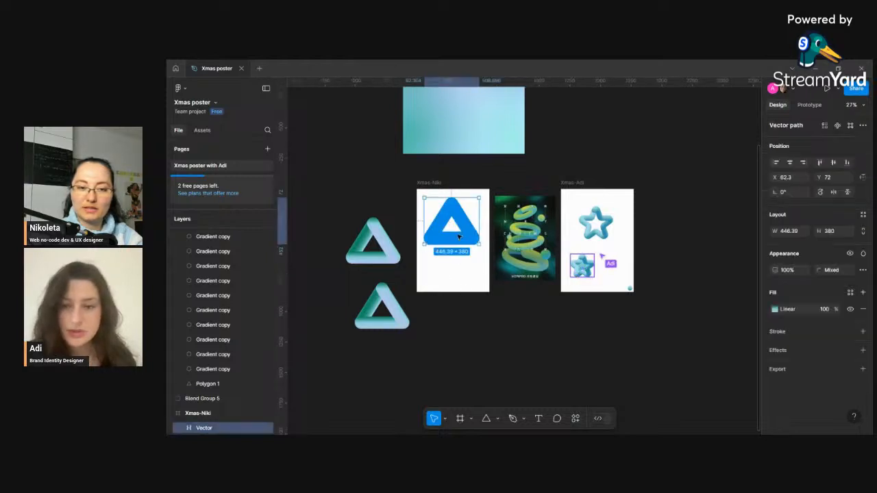
left_click(472, 284)
key("ctrl+z")
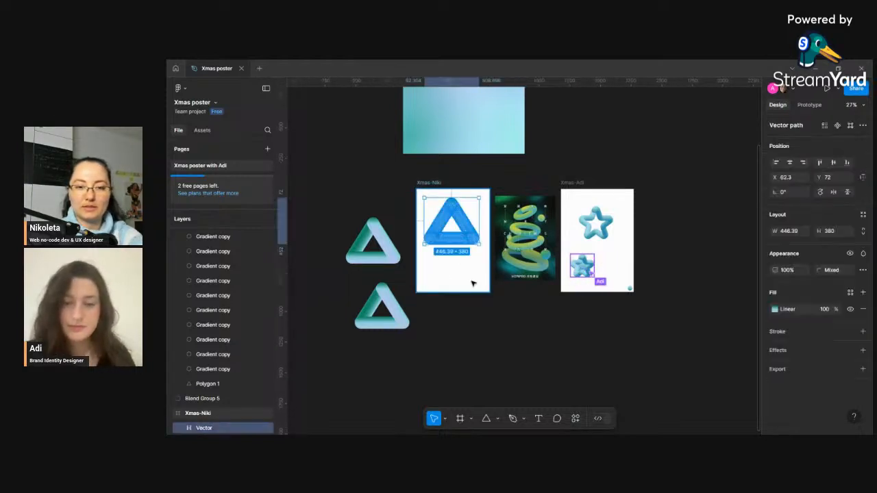
key("ctrl+z")
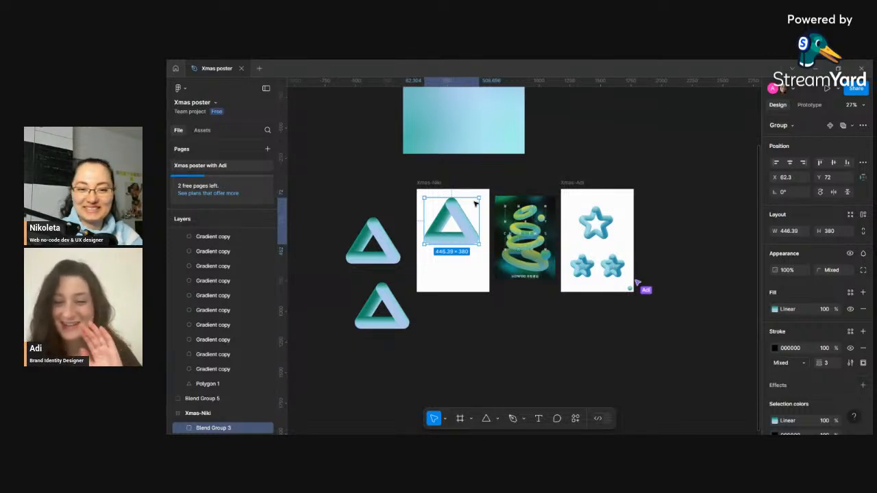
- Scale the blend group in the Xmas-Niki frame down to about 308 × 263
left_click_drag(479, 198, 452, 218)
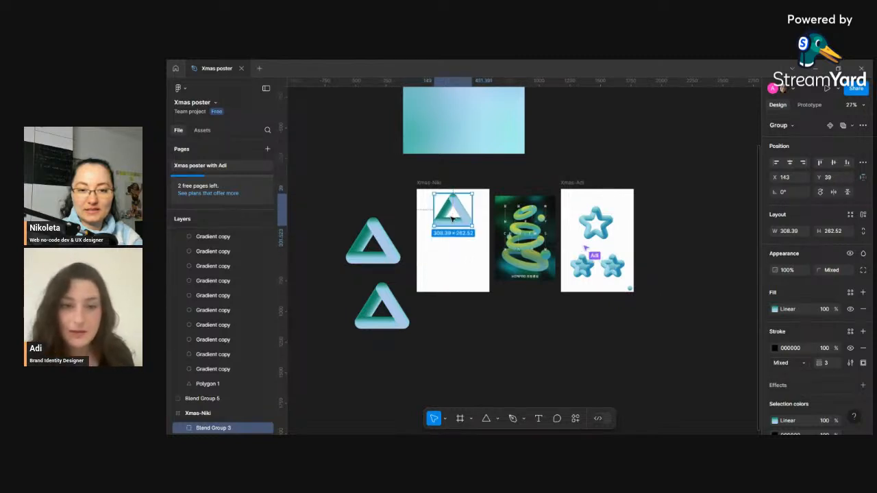
- Scale the small triangle blend group in the Xmas-Niki frame down and set its width to 250
scroll(452, 218, "up", 2)
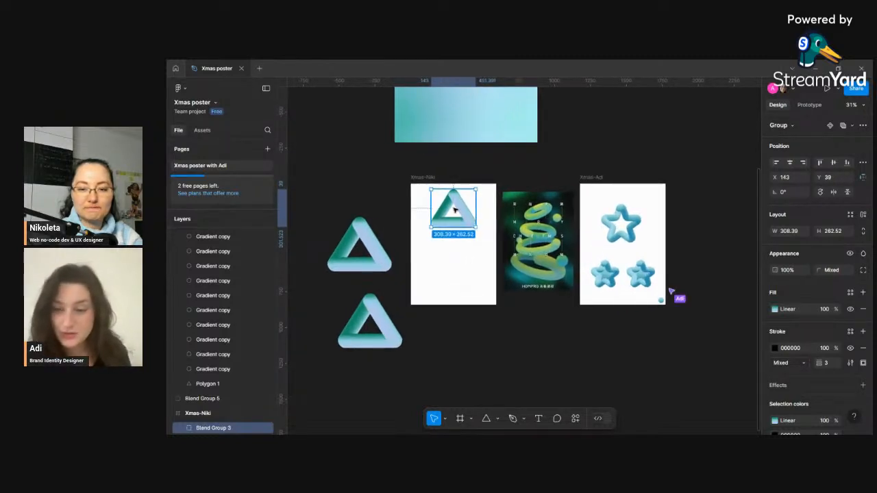
left_click_drag(472, 194, 467, 198)
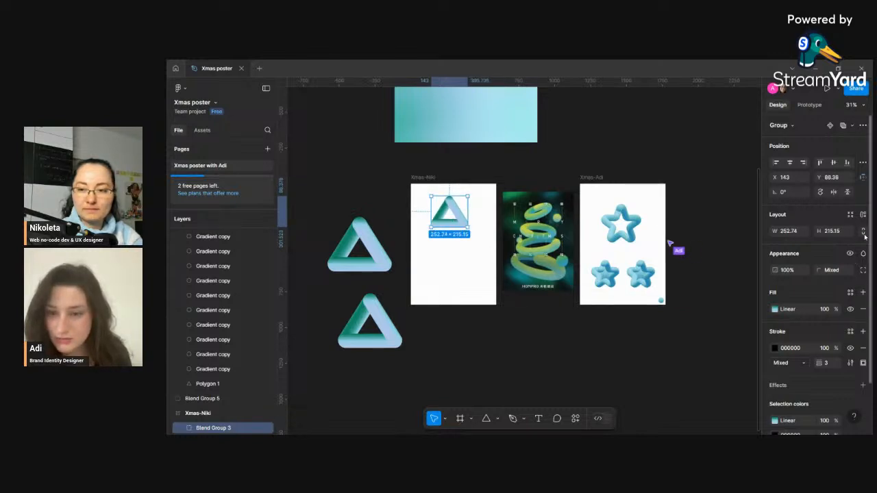
type("2")
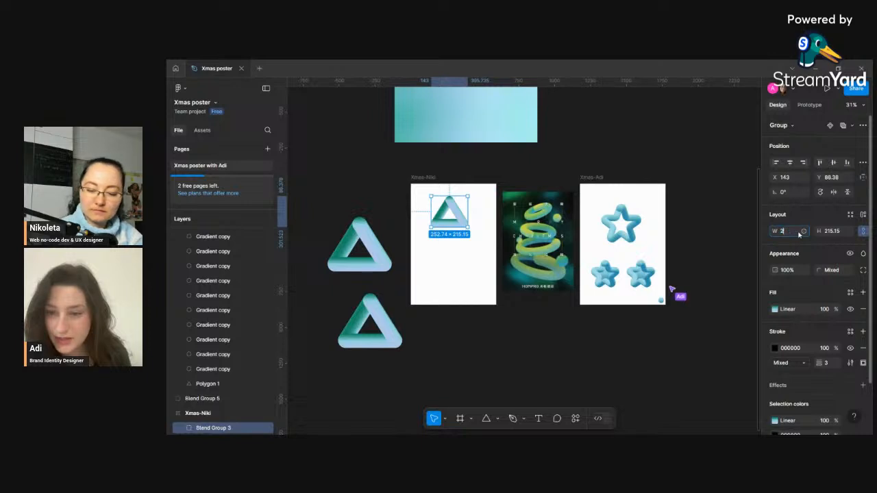
type("50")
key("Return")
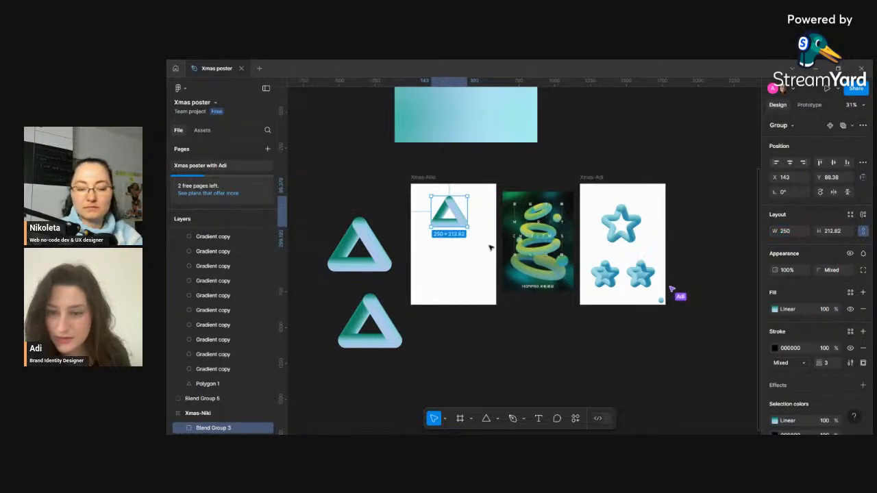
- Nudge the small triangle up and move the lower triangle blend group from the canvas into the Xmas-Niki frame
left_click_drag(449, 216, 454, 205)
left_click(356, 255)
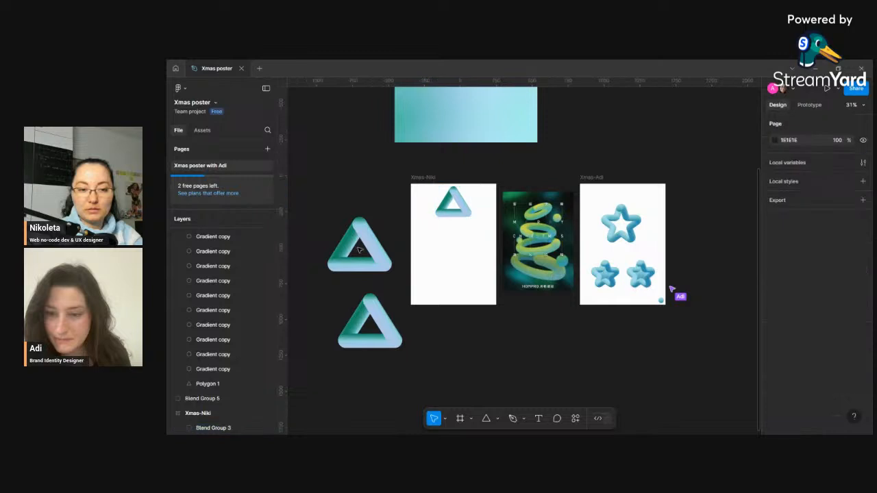
left_click(371, 250)
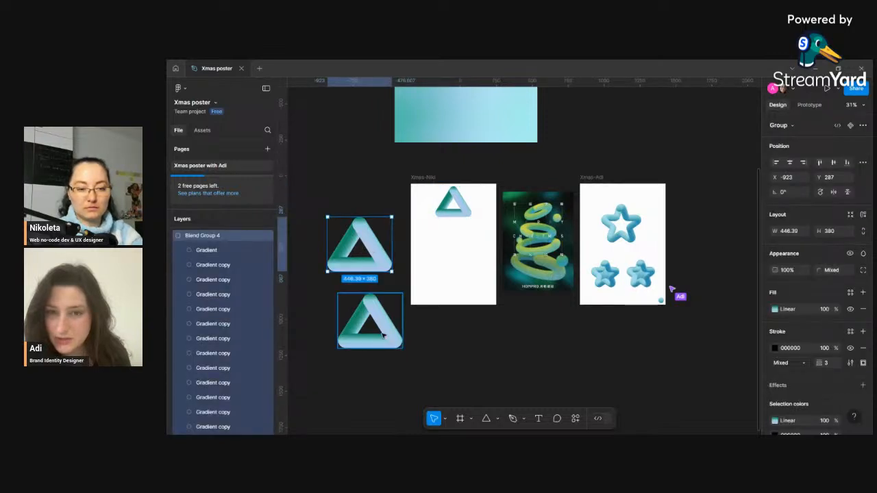
left_click_drag(392, 314, 418, 285)
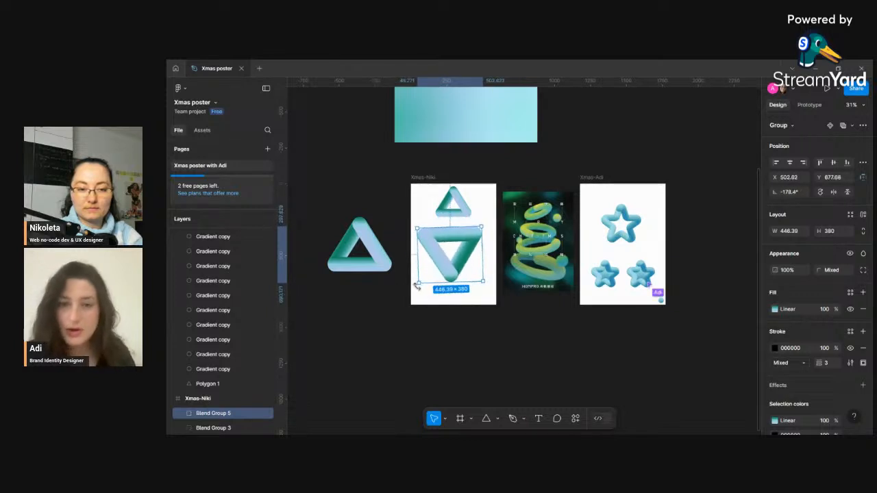
- Set the moved triangle group's rotation to 0° and scale it to about 338 × 288
left_click(794, 193)
type("0")
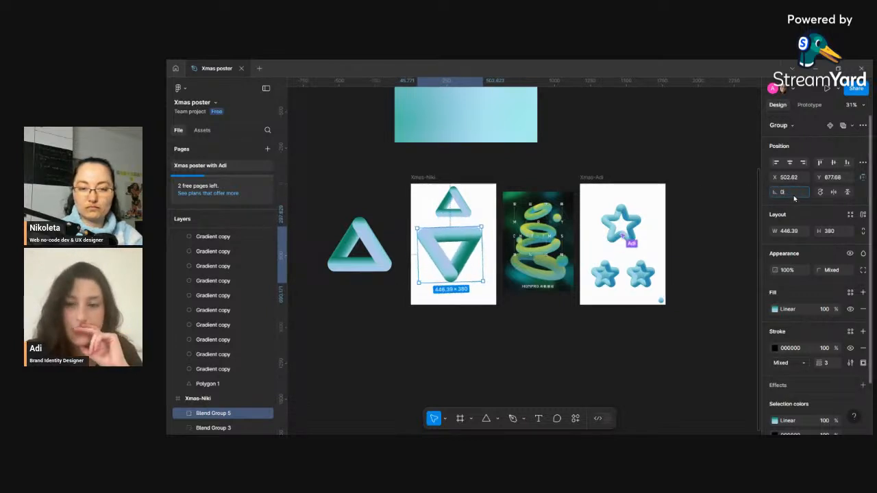
key("Return")
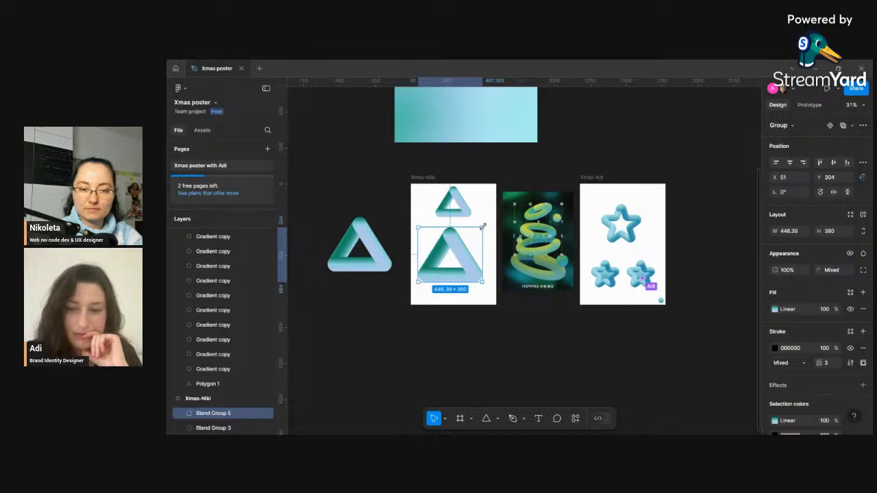
mouse_move(476, 232)
left_mouse_down()
mouse_move(470, 238)
mouse_move(466, 222)
mouse_move(426, 248)
mouse_move(469, 243)
left_mouse_up()
- Select the Xmas-Niki frame and add a column layout grid to it
left_click(426, 178)
scroll(847, 331, "down", 3)
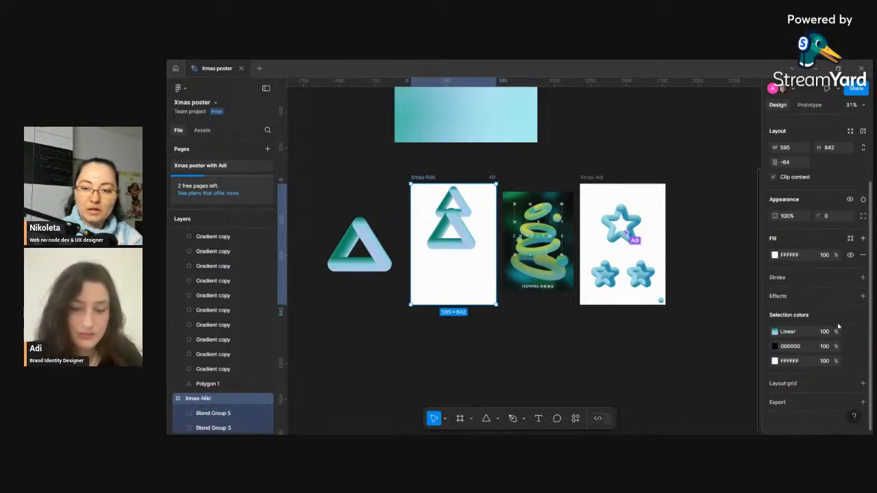
left_click(863, 383)
left_click(801, 400)
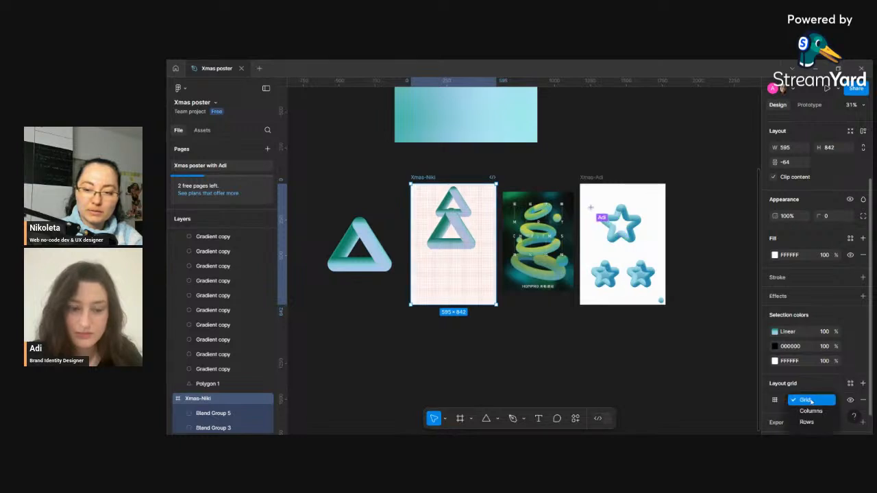
left_click(798, 412)
- Open the column grid settings and set the column count to 8
left_click(777, 401)
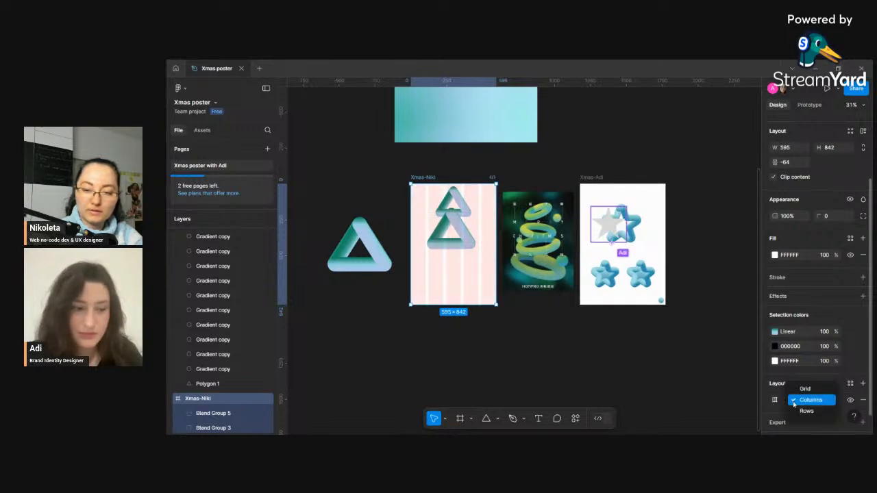
left_click(775, 400)
left_click(776, 401)
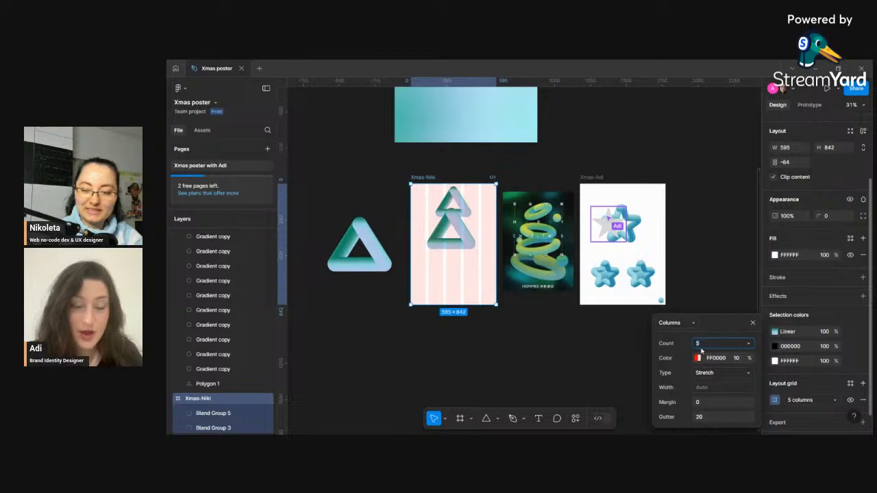
type("12")
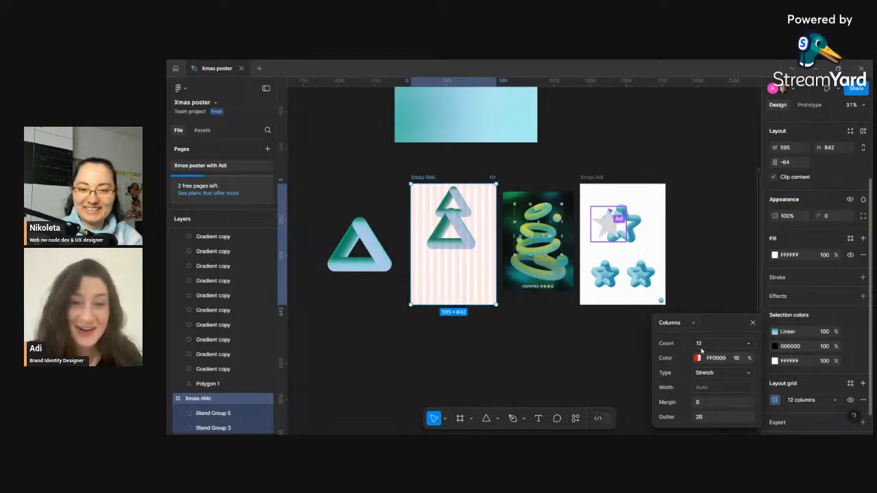
left_click(705, 349)
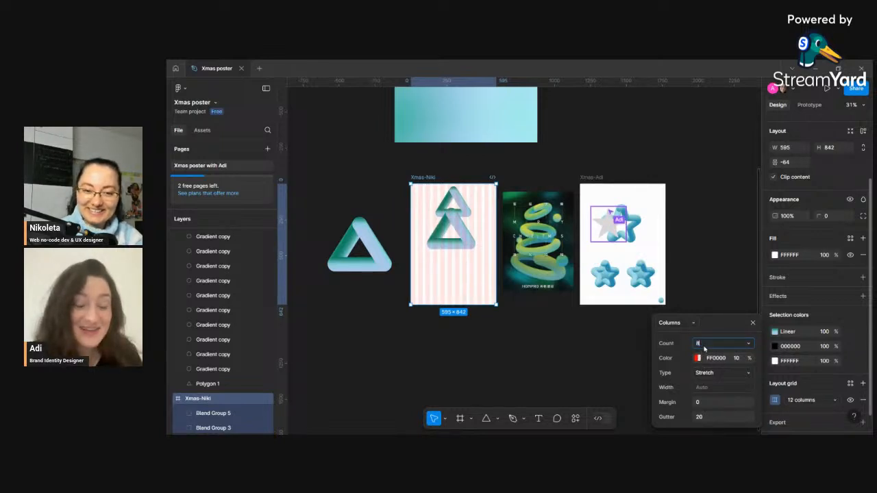
key("Return")
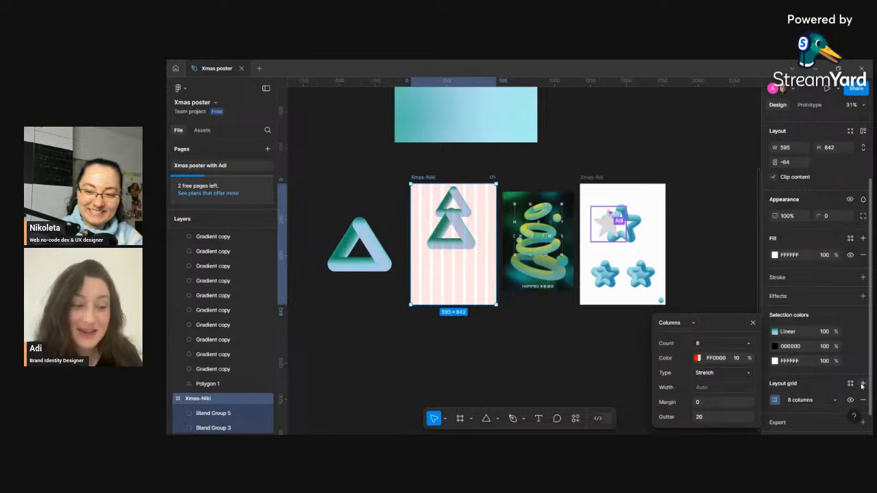
- Add a second layout grid of type Rows to the frame with a count of 8
left_click(862, 385)
left_click(775, 401)
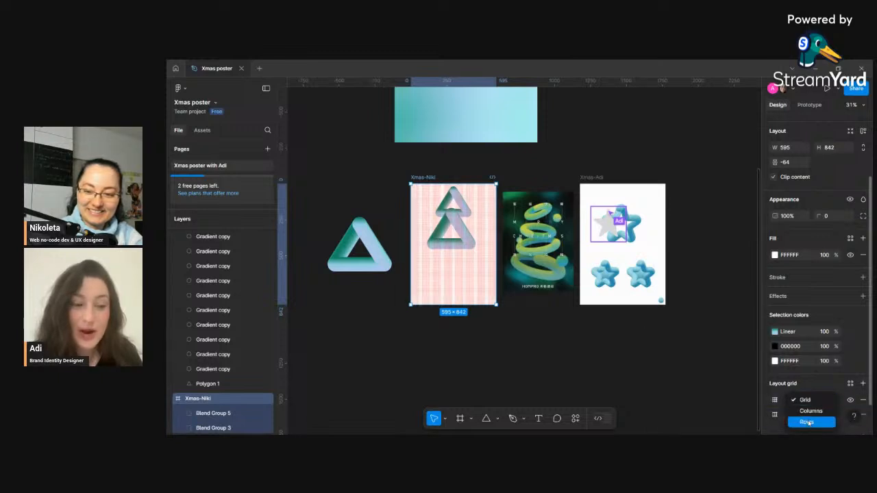
left_click(809, 420)
left_click(790, 403)
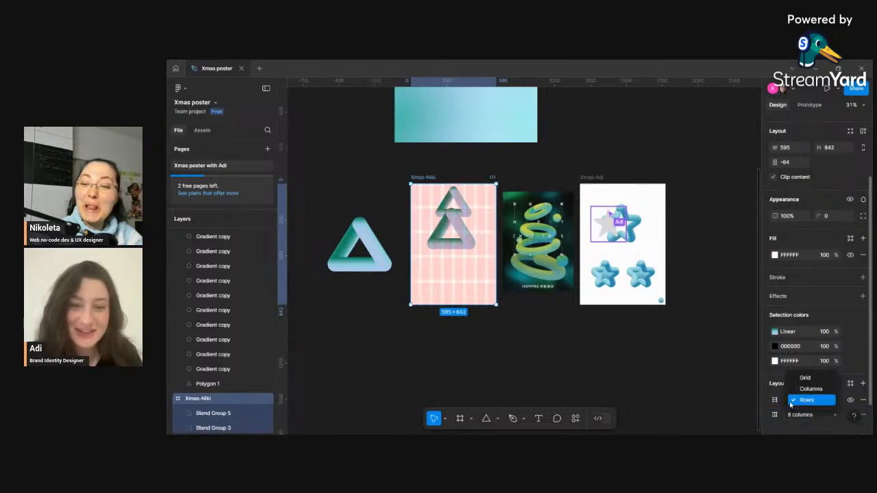
left_click(775, 403)
left_click(775, 402)
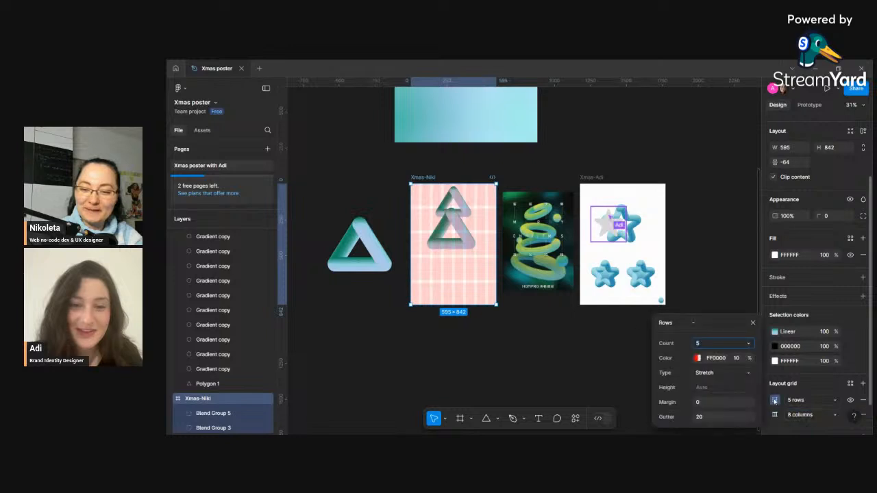
key("Return")
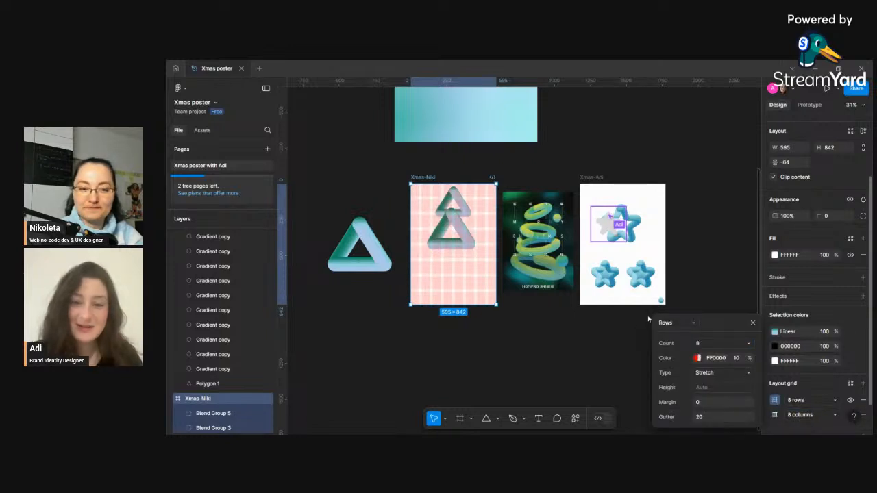
- Center the large triangle blend group horizontally within the Xmas-Niki frame
left_click(455, 262)
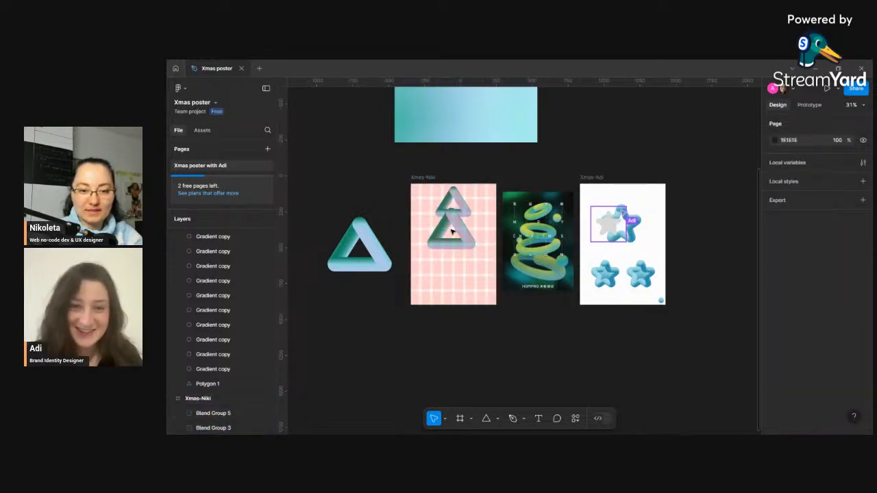
left_click(459, 233)
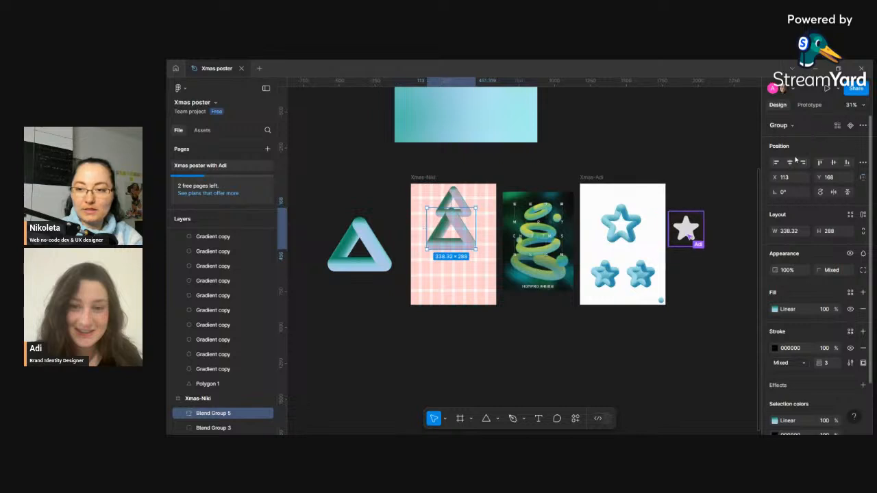
left_click(790, 164)
- Bring the small triangle blend group to the front of the layer order
left_click(465, 202)
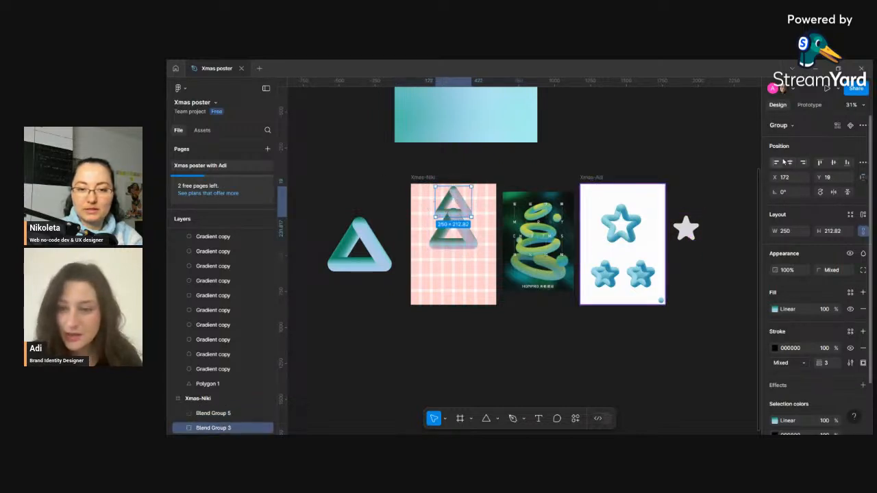
right_click(465, 202)
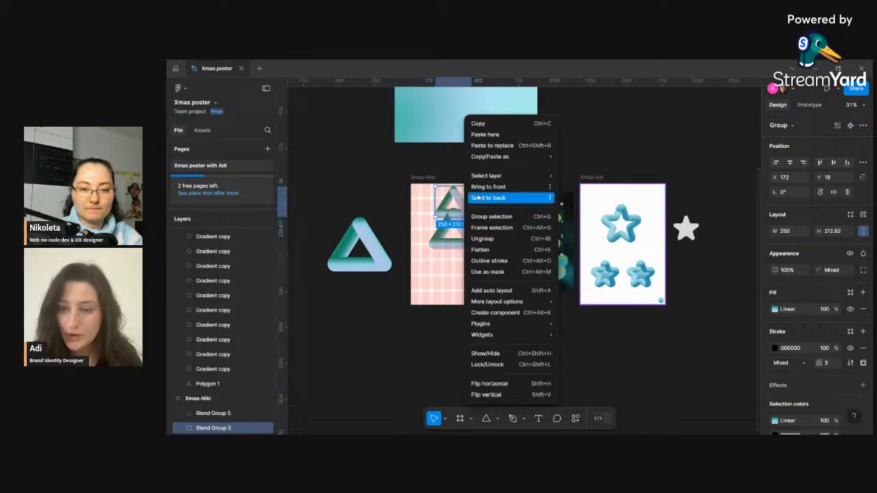
left_click(482, 190)
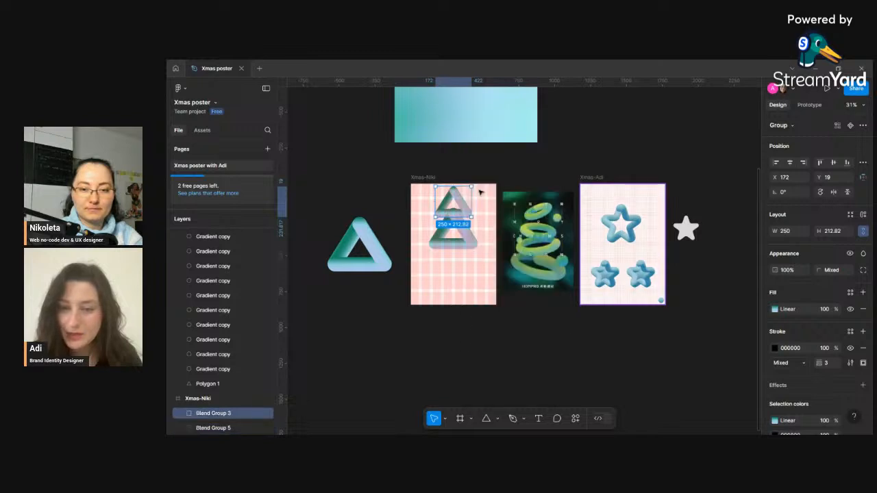
- Try to resize the large triangle group's height, then undo the resize
left_click(453, 279)
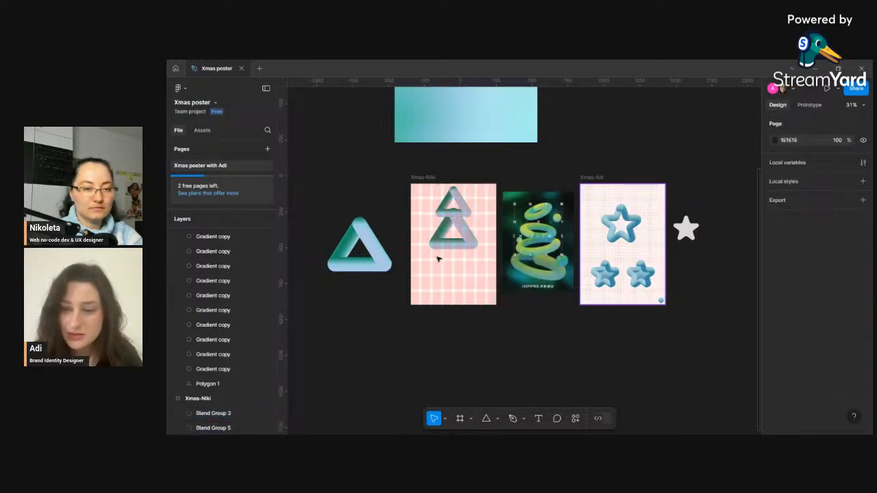
left_click(460, 245)
scroll(455, 237, "up", 3)
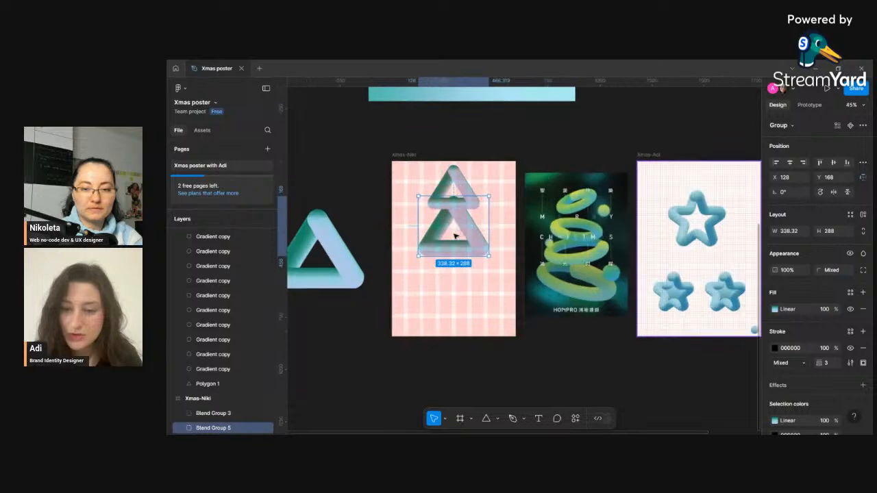
left_click_drag(471, 252, 468, 245)
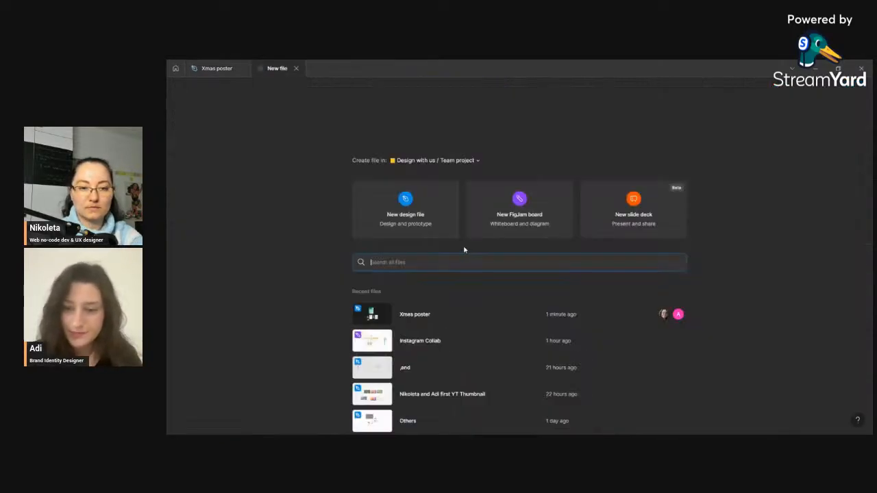
left_click(296, 69)
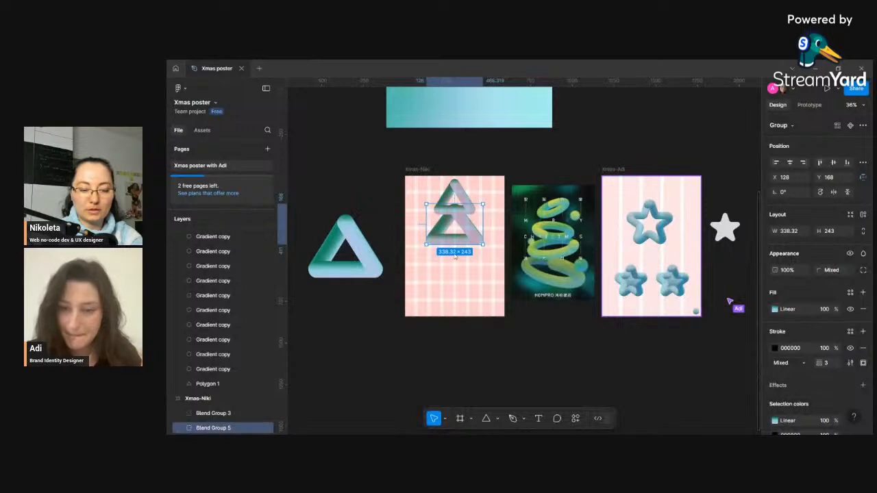
key("ctrl+z")
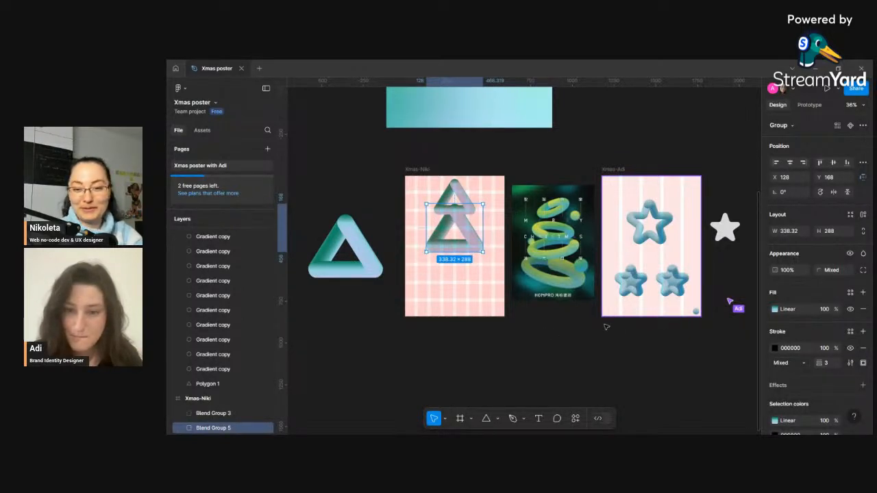
- Nudge the large triangle blend group slightly down inside the frame
scroll(594, 326, "down", 1)
left_click_drag(609, 329, 550, 318)
scroll(551, 318, "down", 2)
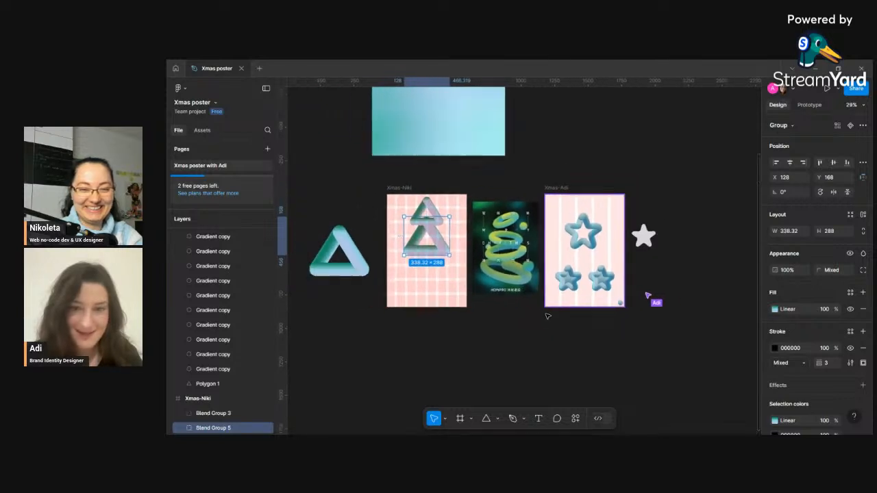
scroll(409, 241, "up", 3)
scroll(408, 241, "down", 1)
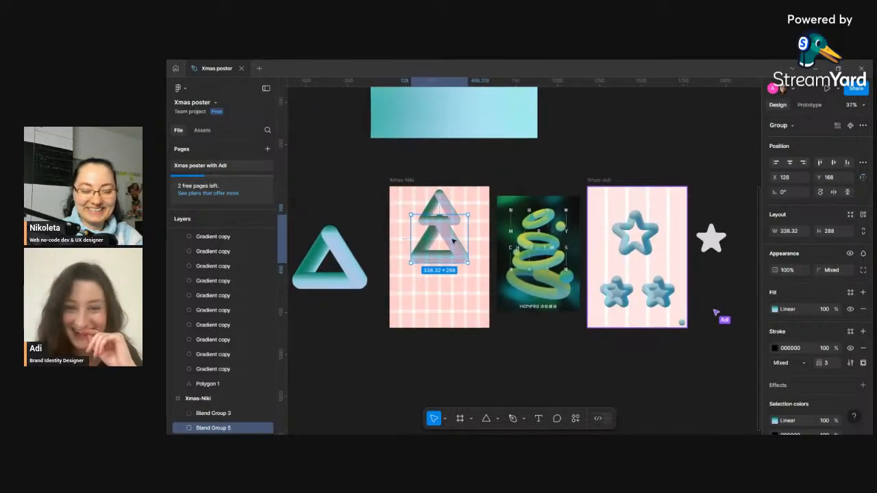
mouse_move(447, 245)
left_mouse_down()
mouse_move(450, 239)
mouse_move(451, 248)
left_mouse_up()
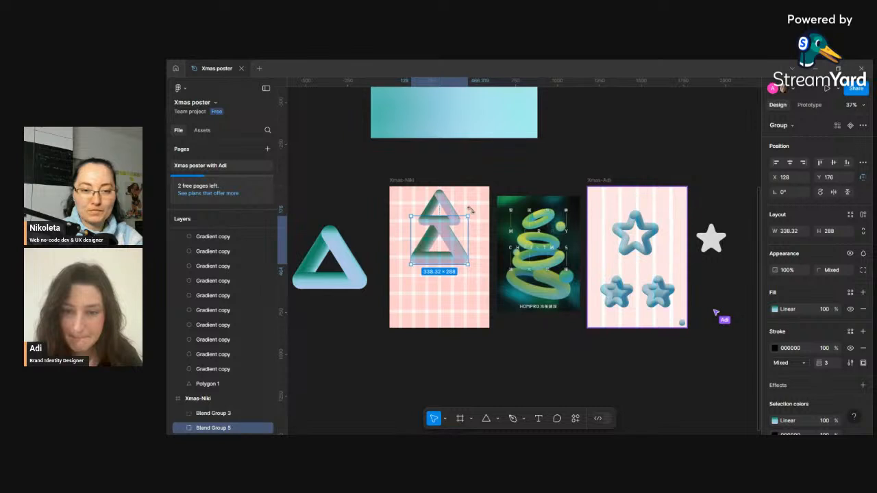
- Move the remaining triangle blend group from the canvas into the Xmas-Niki frame below the others
left_click(473, 207)
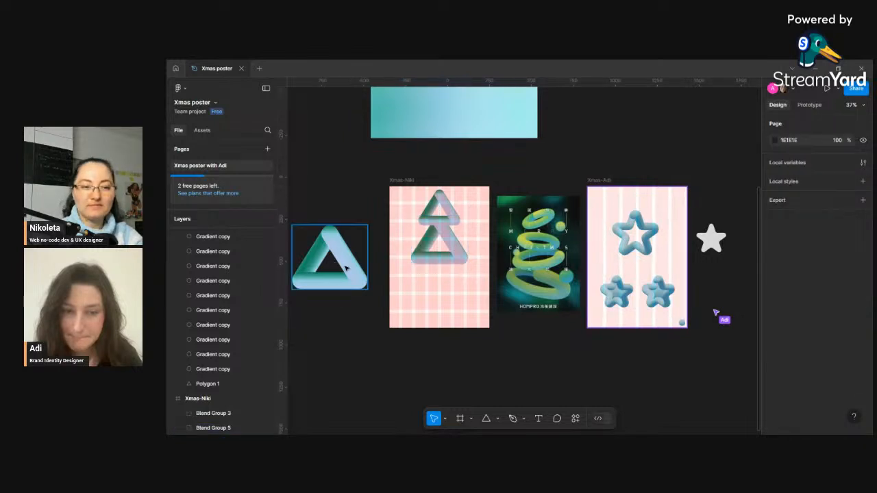
left_click(347, 268)
left_click_drag(347, 268, 454, 287)
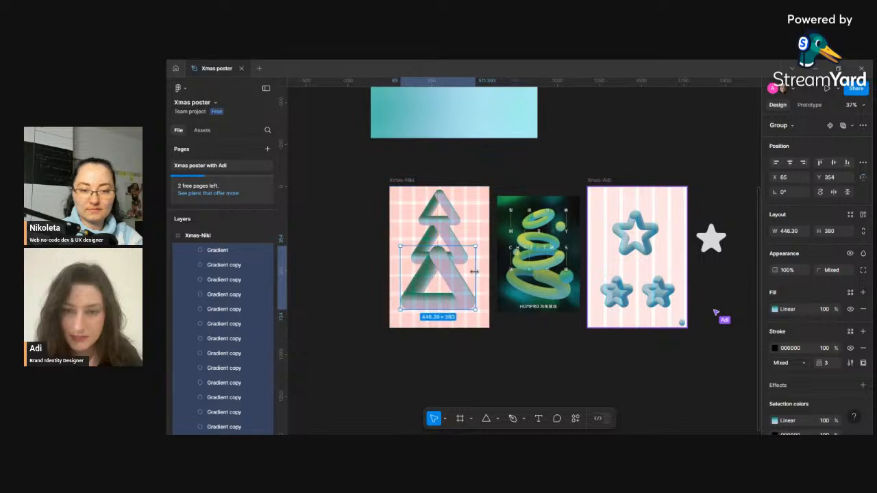
- Scale the bottom triangle blend group down to about 356 × 303
left_click_drag(472, 249, 453, 281)
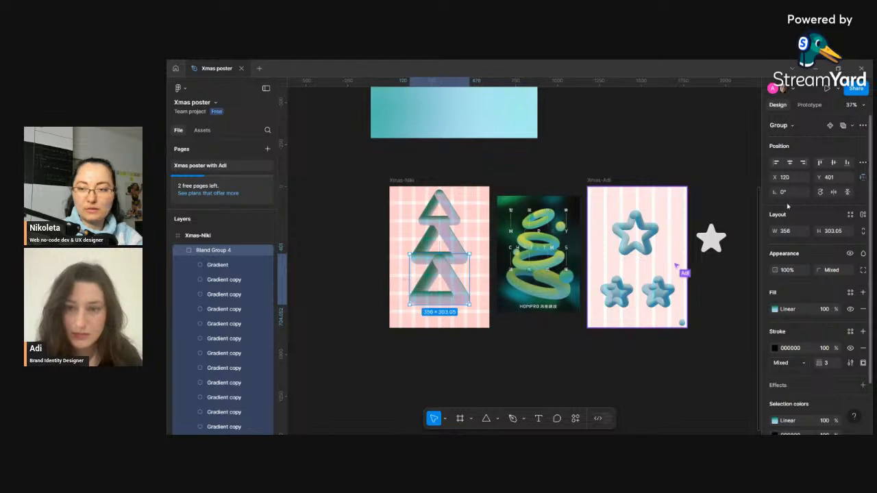
- Send the bottom triangle blend group to the back of the layer order
left_click(447, 235)
left_click(451, 210)
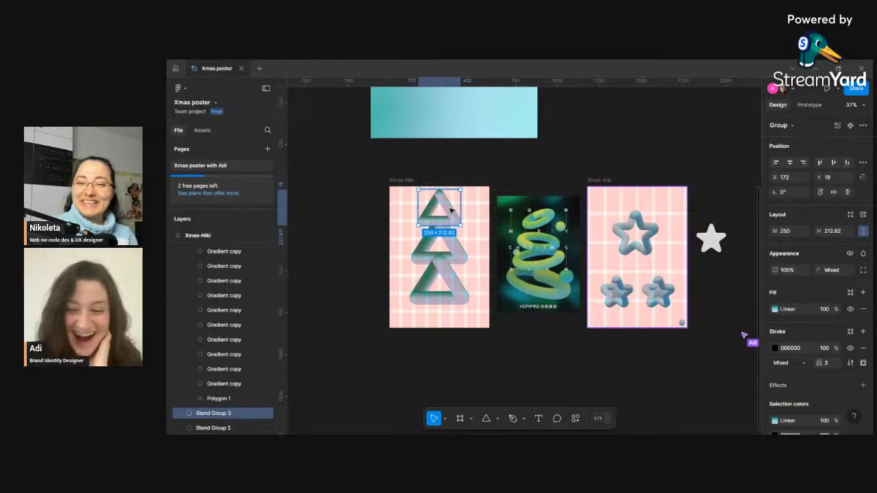
left_click(462, 248)
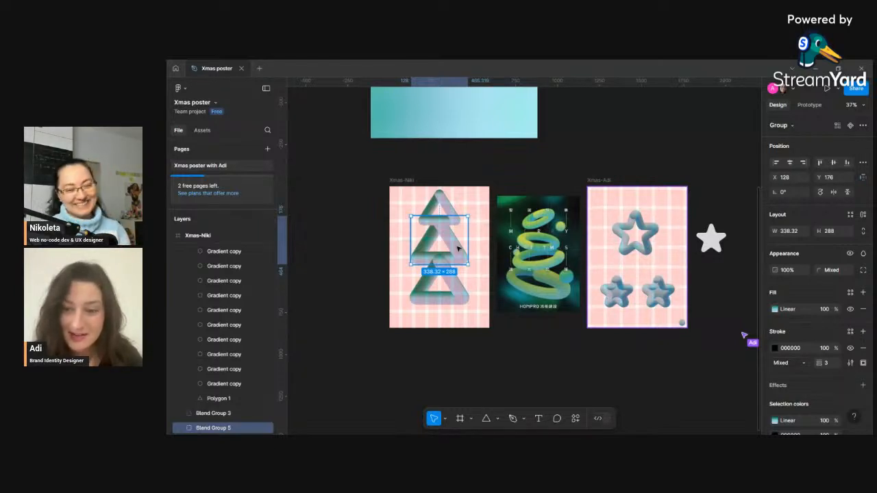
left_click(457, 284)
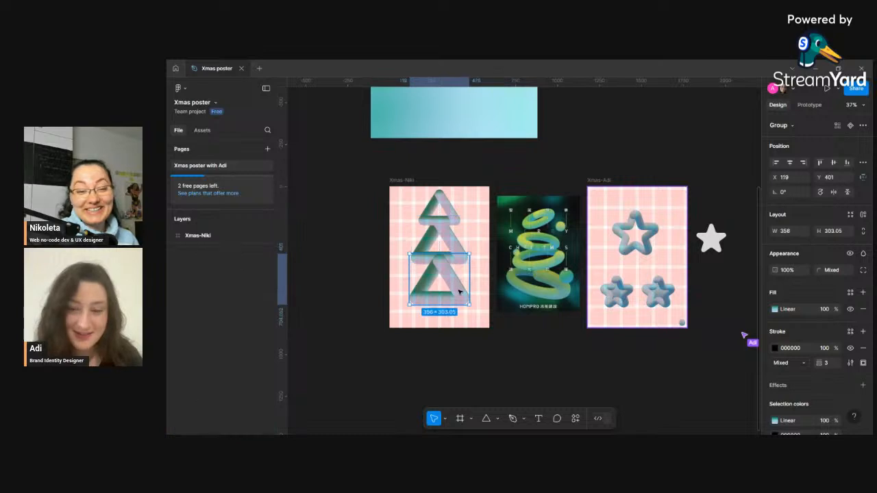
right_click(459, 293)
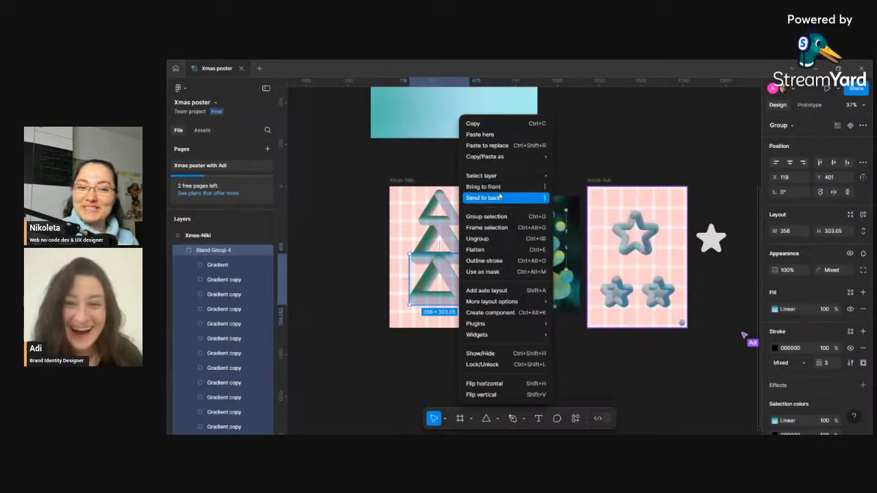
left_click(498, 198)
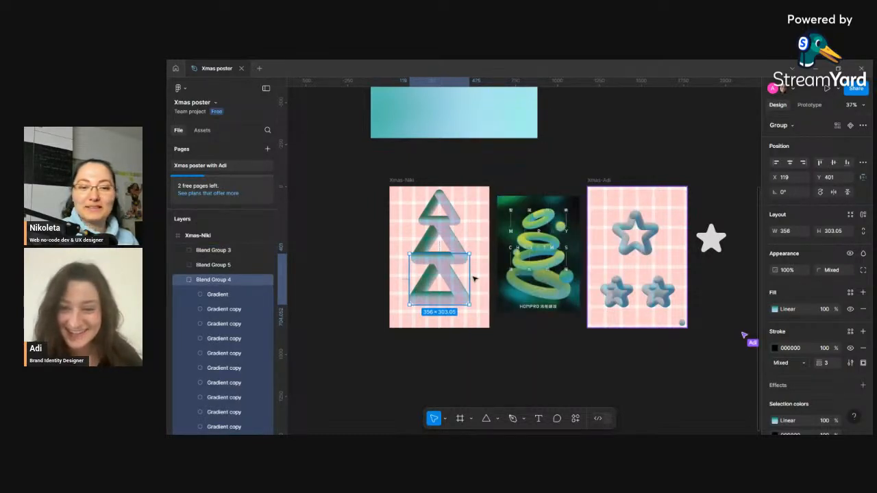
- Nudge the bottom triangle group slightly upward and center it horizontally within the frame
left_click(479, 279)
left_click(458, 285)
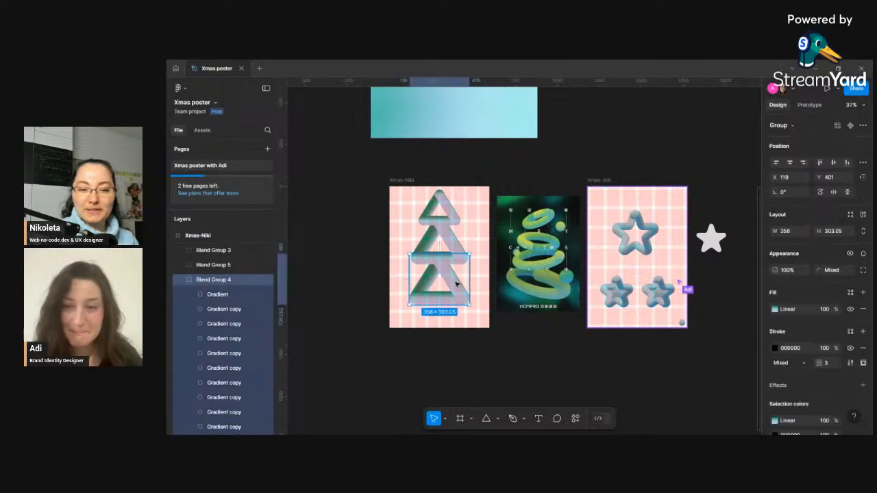
left_click_drag(457, 286, 458, 287)
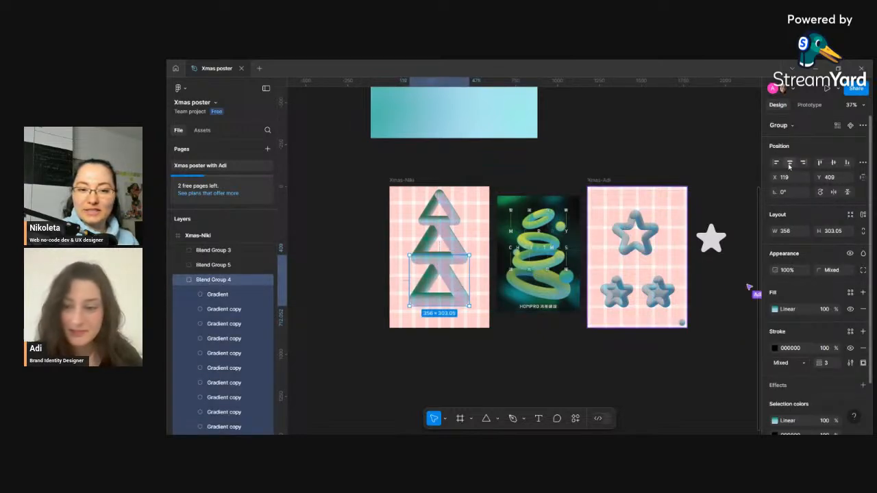
left_click_drag(447, 272, 448, 273)
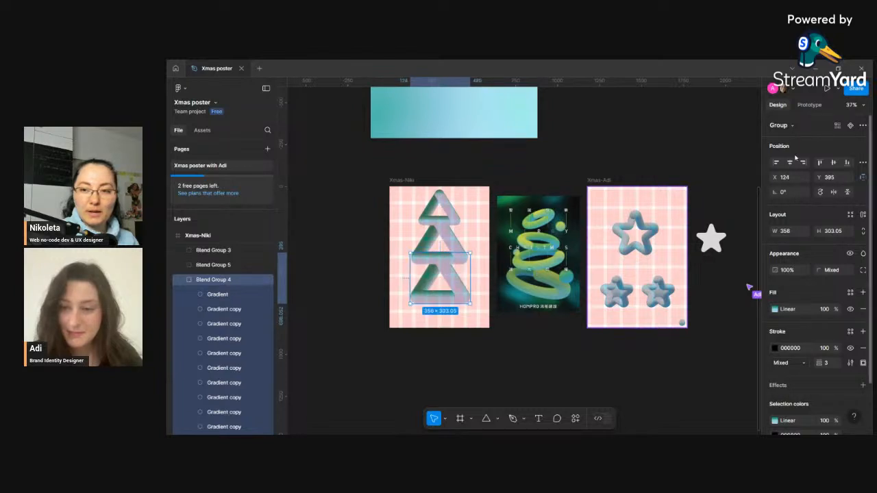
left_click(790, 163)
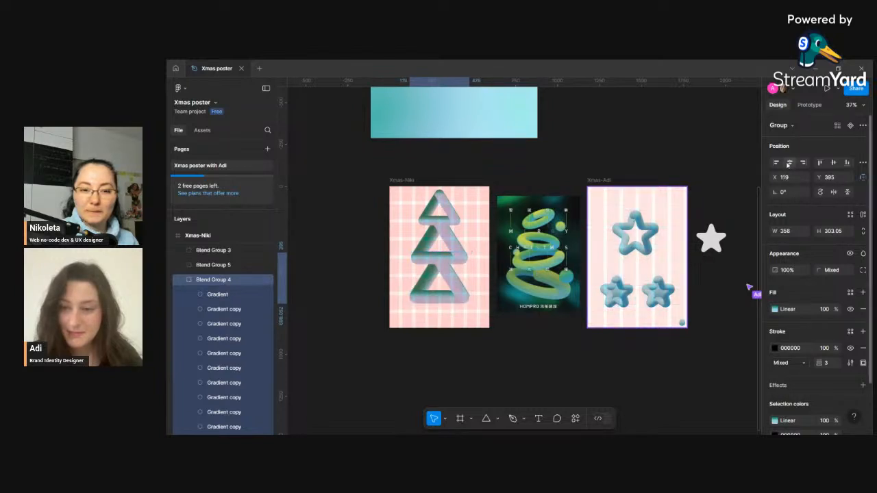
left_click(474, 170)
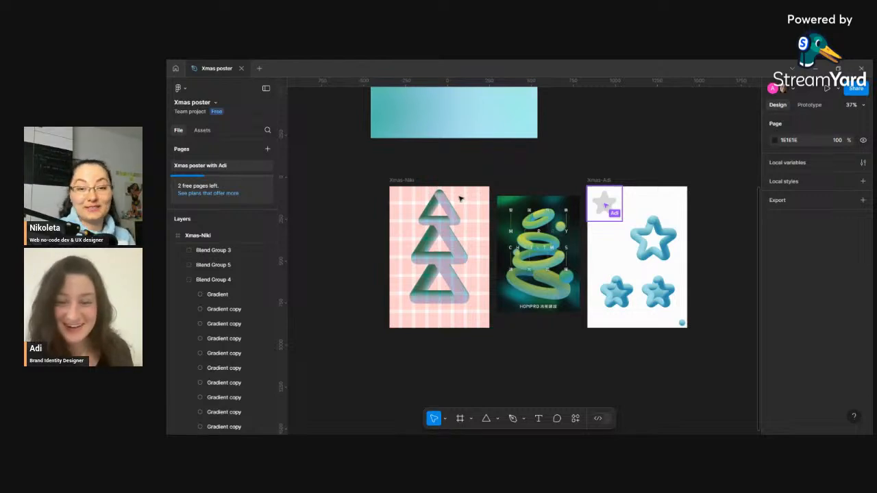
- Select each of the three triangle blend groups in turn to check their placement
left_click(456, 276)
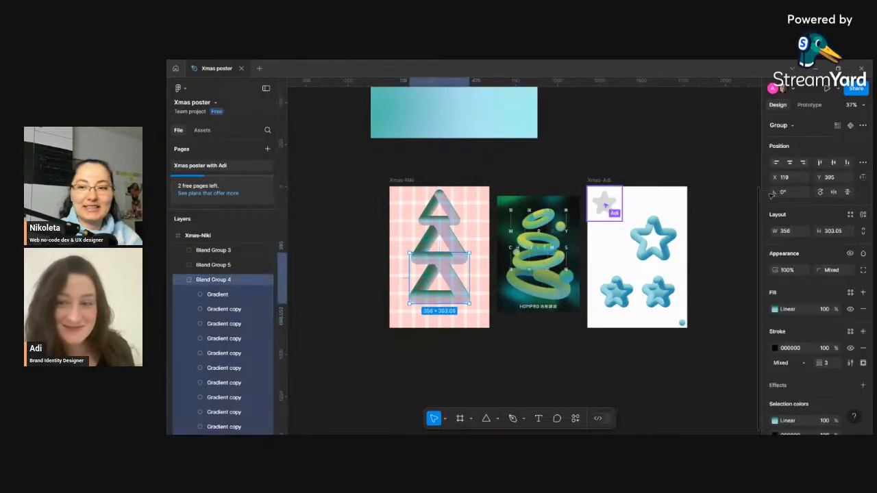
left_click(471, 241)
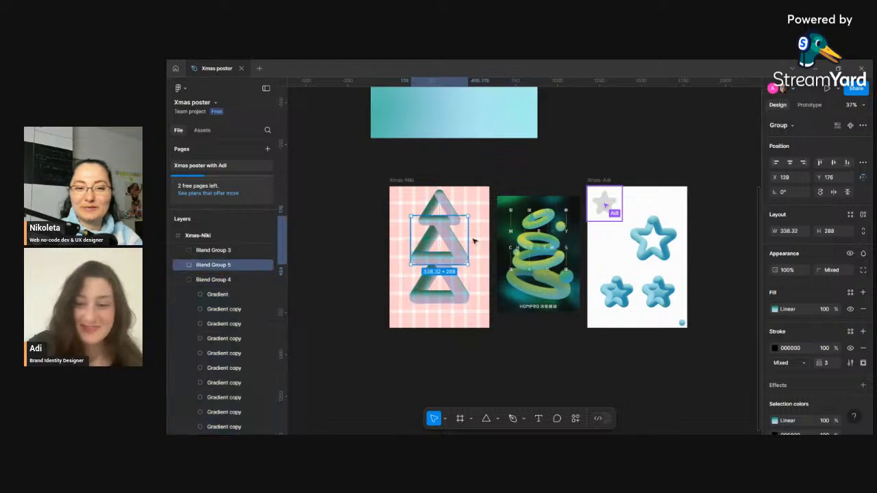
left_click(451, 212)
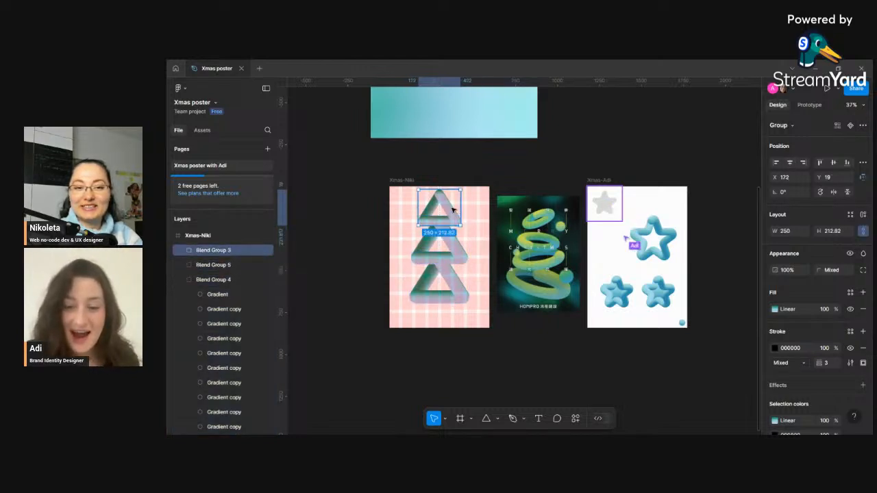
left_click(492, 336)
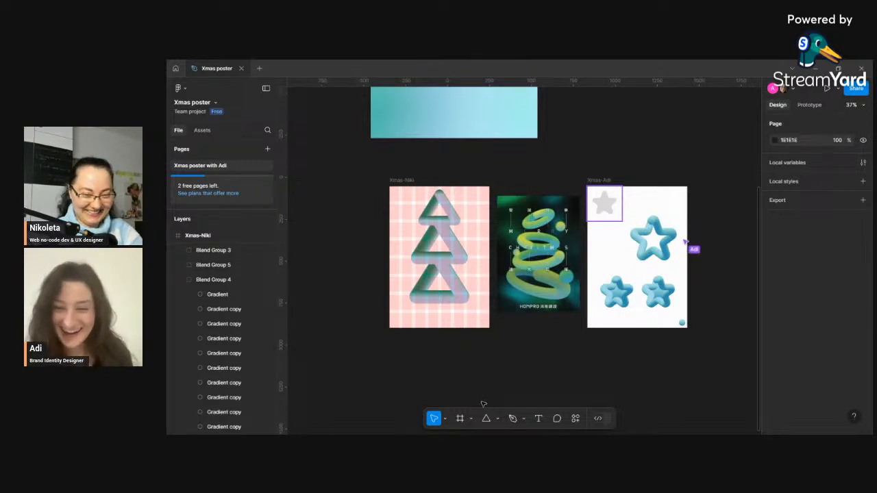
- Draw a tree trunk rectangle about 160 tall below the triangles and set its width to 80
left_click(498, 421)
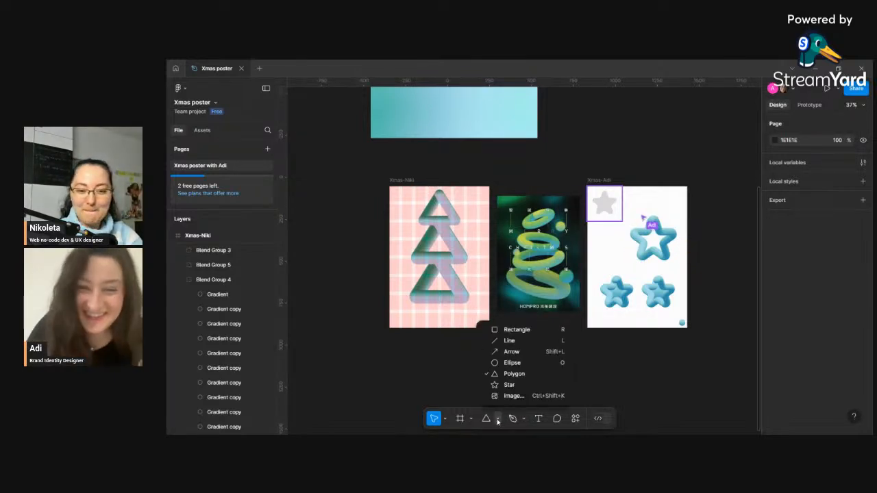
left_click(510, 330)
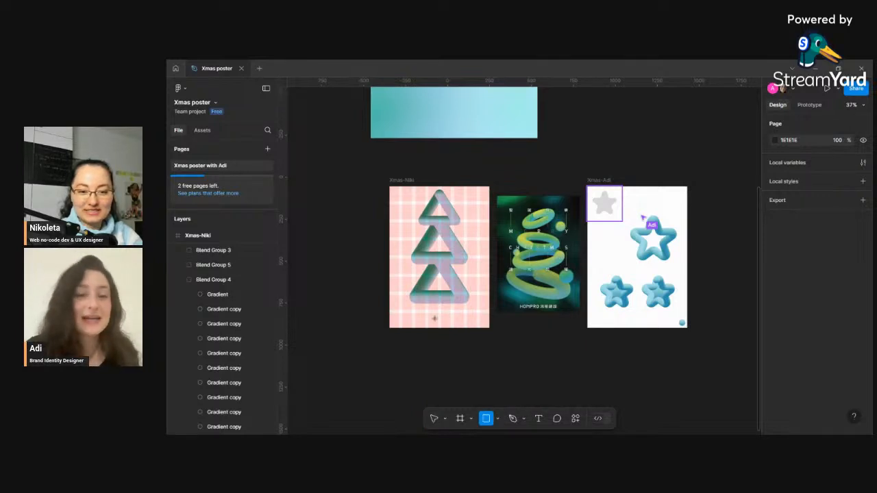
mouse_move(434, 315)
left_mouse_down()
mouse_move(441, 340)
mouse_move(439, 308)
mouse_move(436, 319)
left_mouse_up()
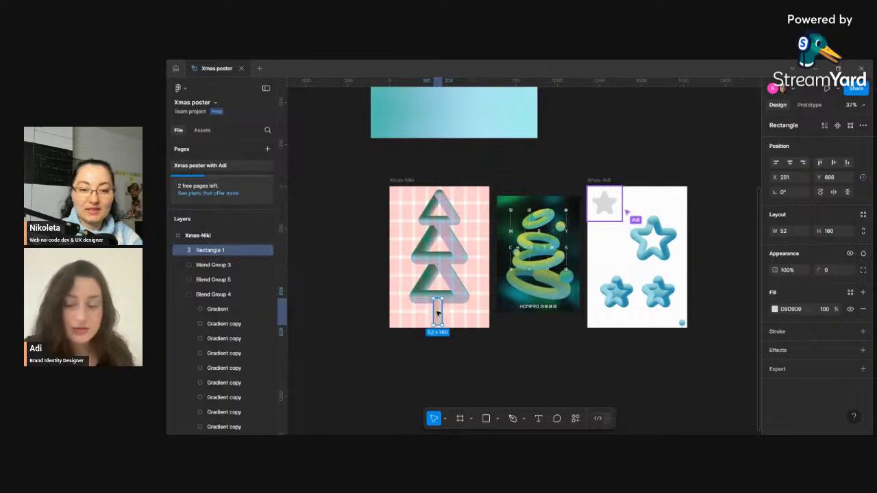
left_click(790, 234)
type("80")
key("Return")
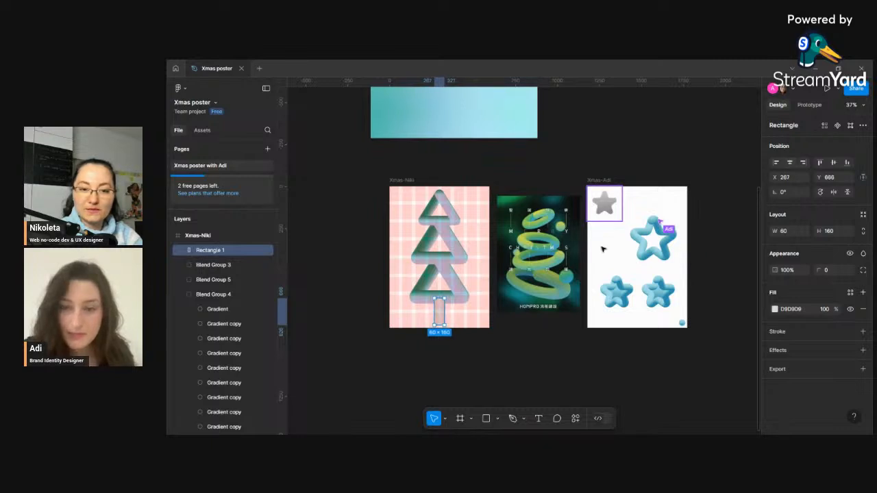
- Nudge the trunk rectangle slightly up beneath the stacked triangles
left_click(458, 300)
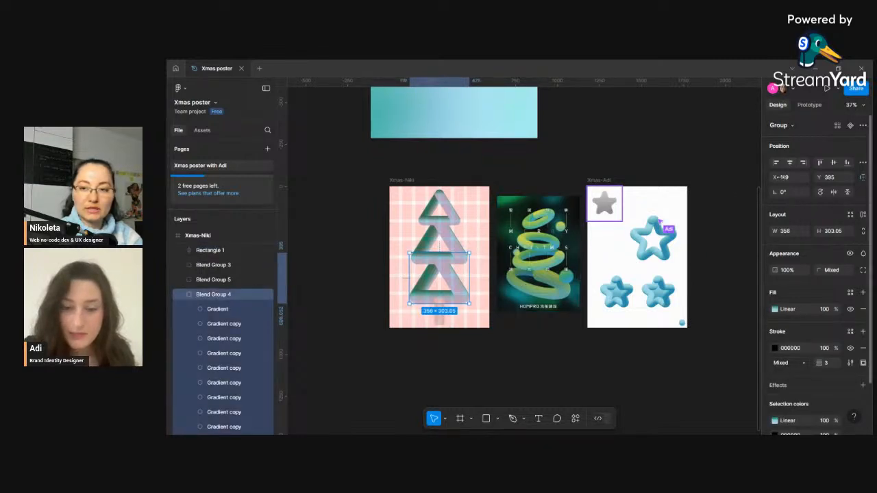
left_click(453, 245)
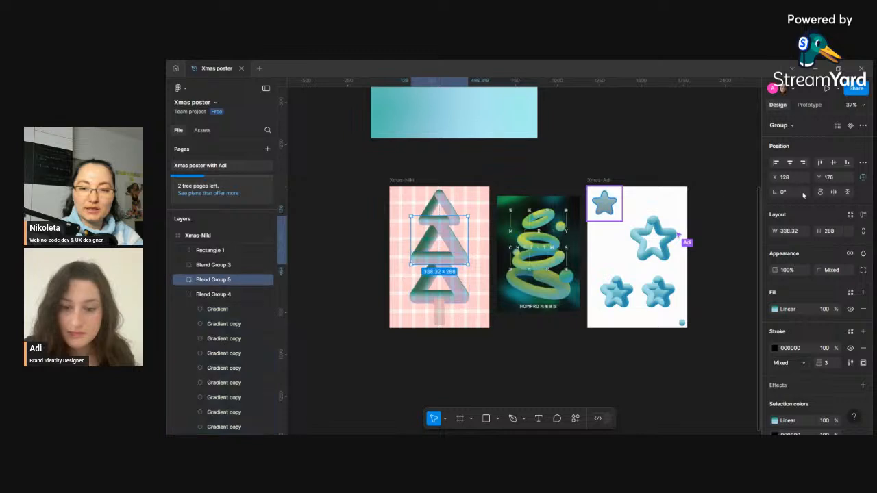
left_click(454, 204)
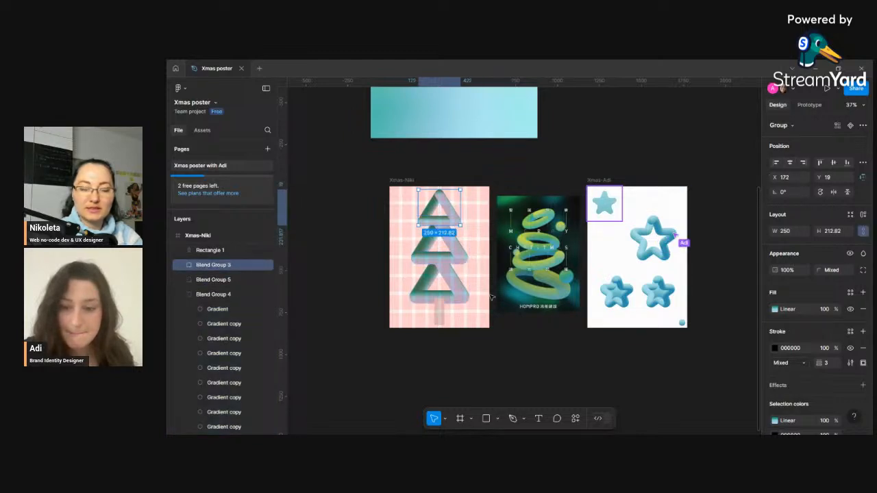
left_click(478, 354)
left_click(440, 312)
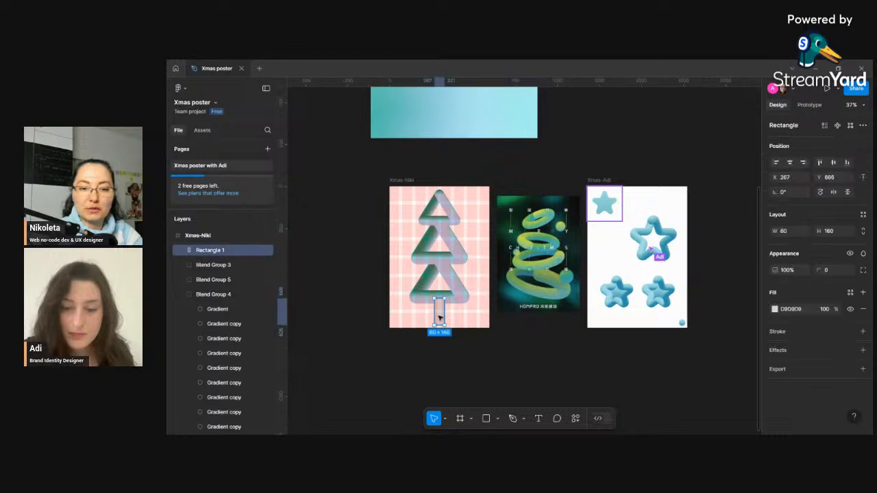
left_click_drag(440, 312, 439, 312)
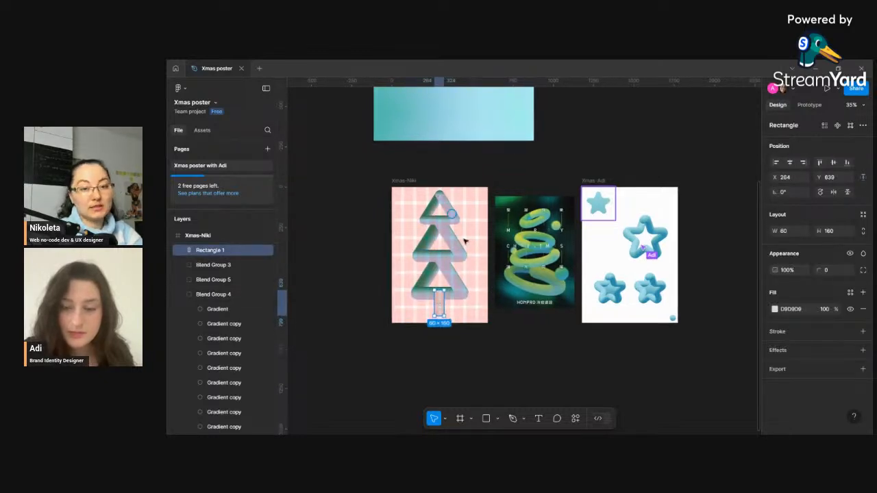
- Change the trunk rectangle's fill to a linear gradient
scroll(462, 236, "down", 1)
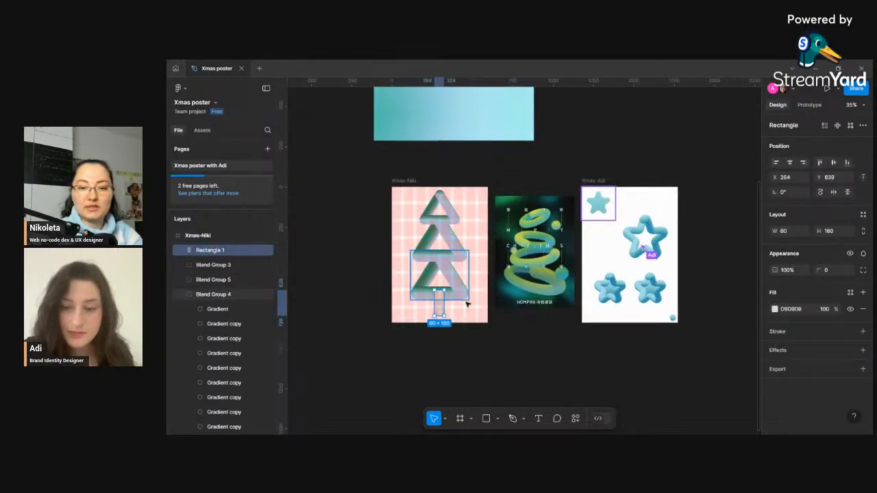
left_click(776, 309)
left_click(674, 195)
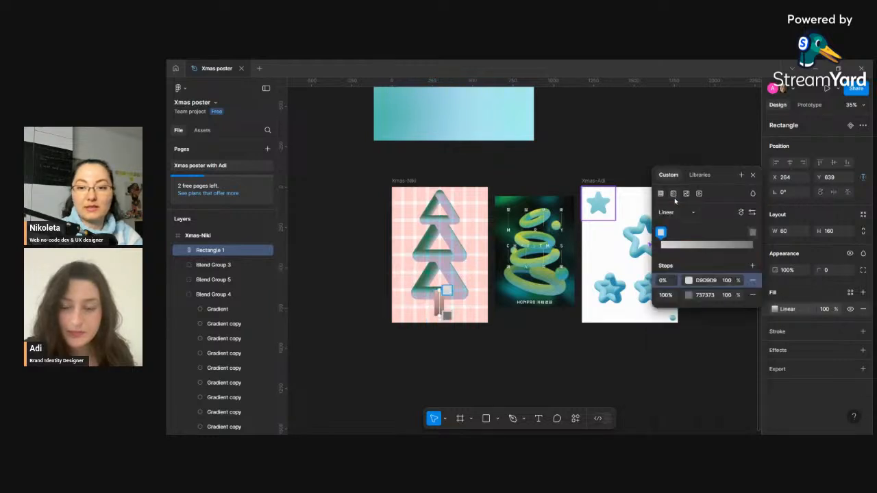
left_click(684, 213)
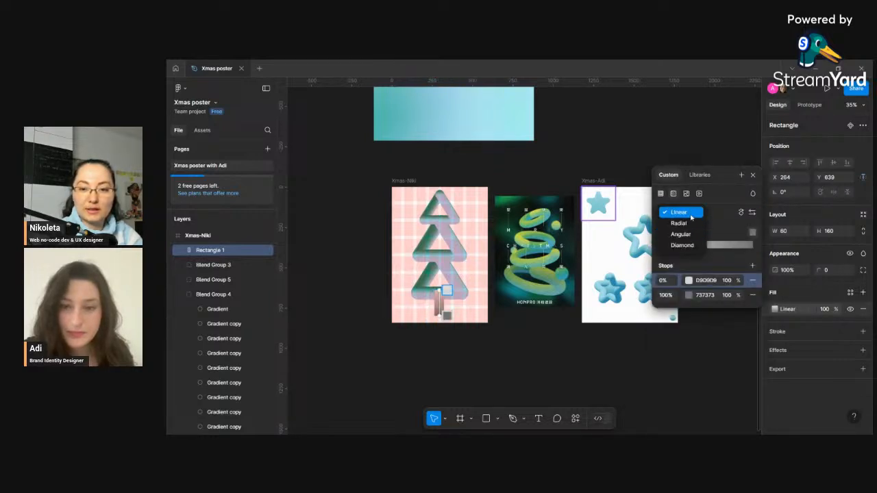
left_click(692, 215)
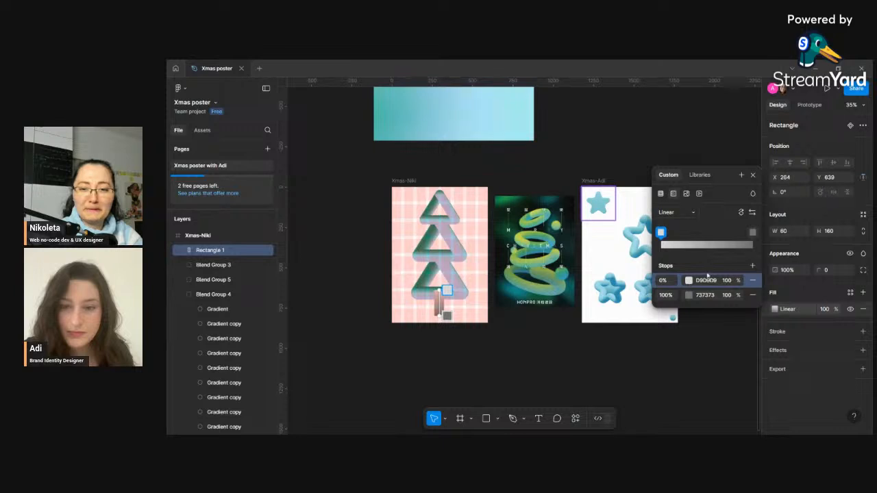
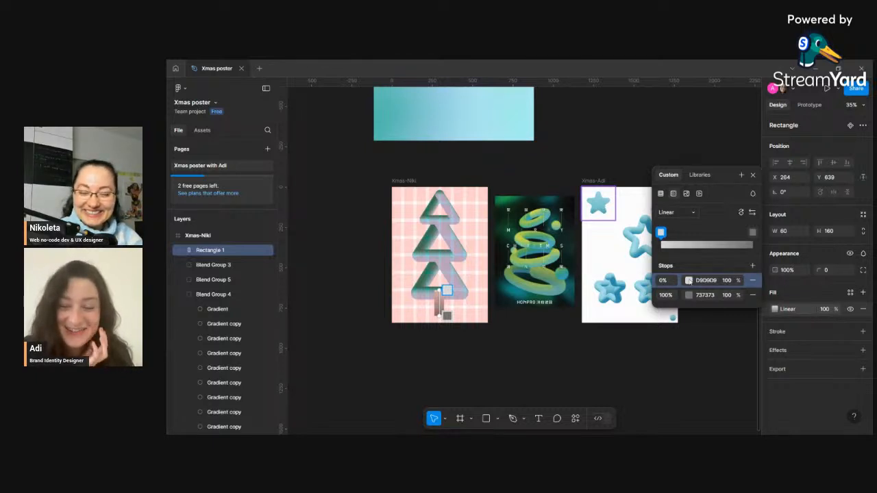
- Set the trunk gradient's 0% stop to a green sampled with the eyedropper from the neighbouring poster
left_click(689, 281)
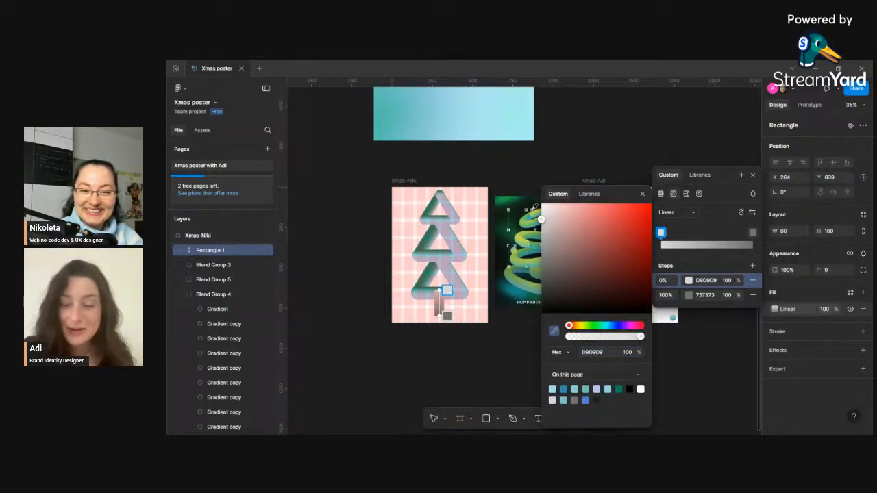
left_click_drag(623, 194, 343, 146)
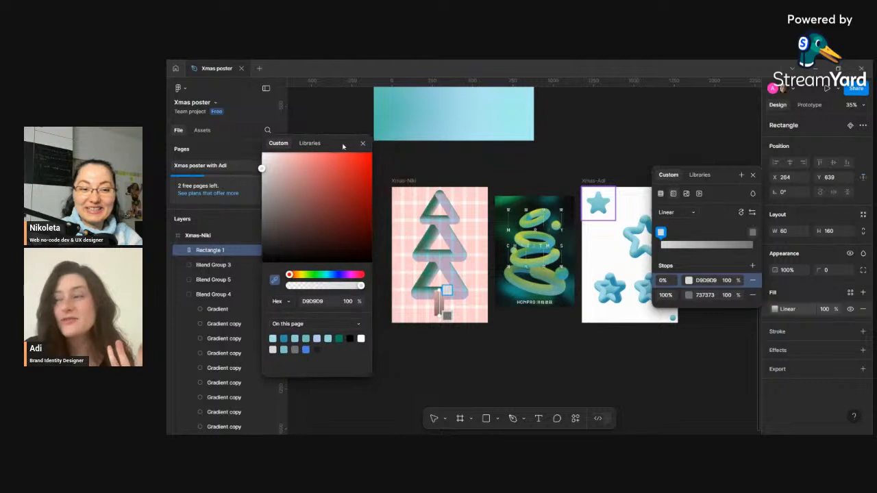
left_click(506, 199)
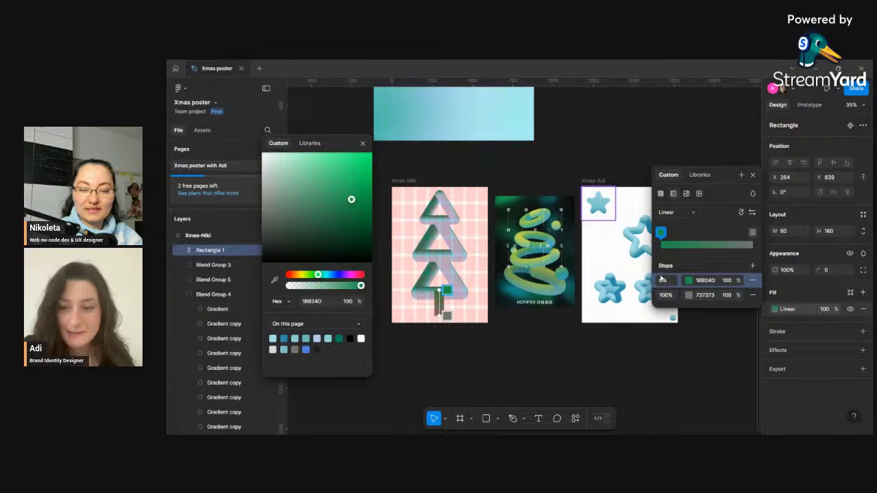
- Set the 100% gradient stop to a dark green, 13482C, sampled from the neighbouring poster
left_click(689, 295)
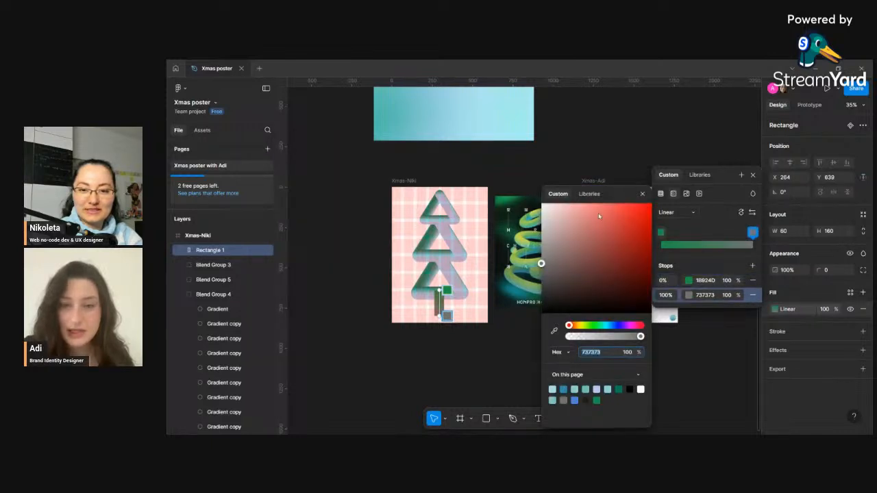
left_click_drag(620, 198, 280, 107)
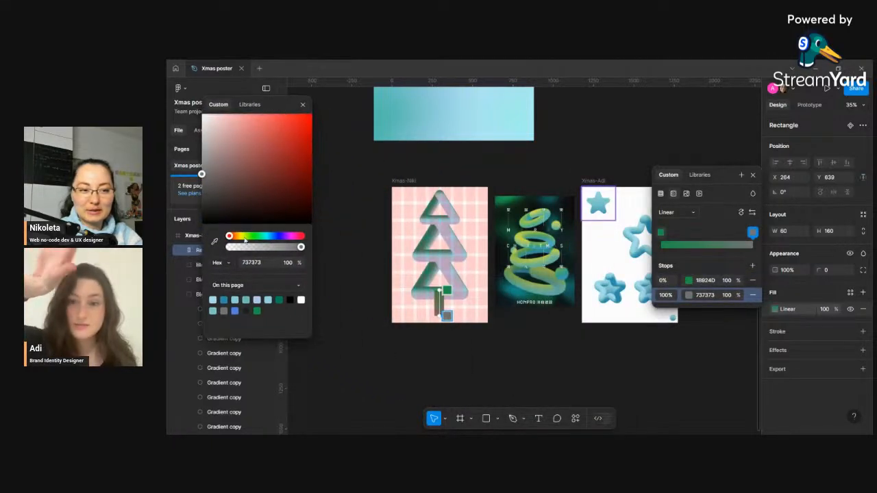
left_click(214, 242)
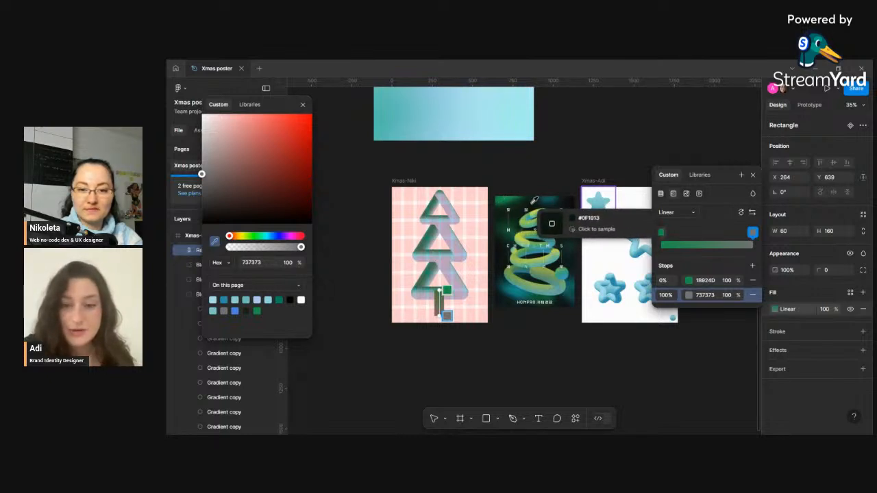
left_click(507, 235)
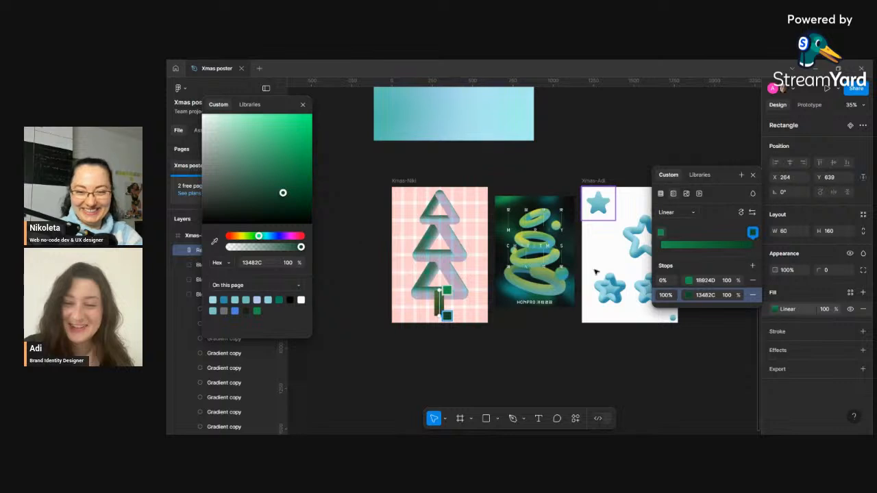
- Add a 50% gradient stop, sample a teal, 157172, from the neighbouring poster, and close the fill settings
left_click(753, 267)
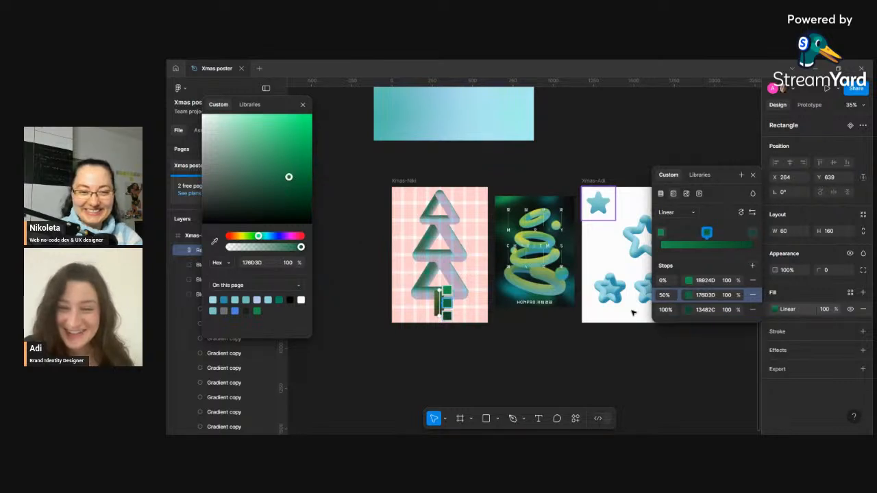
left_click(214, 241)
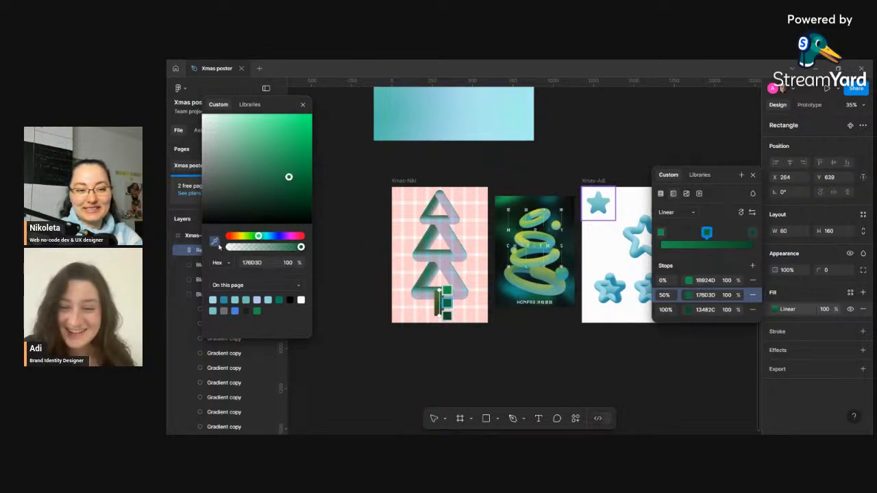
left_click(521, 295)
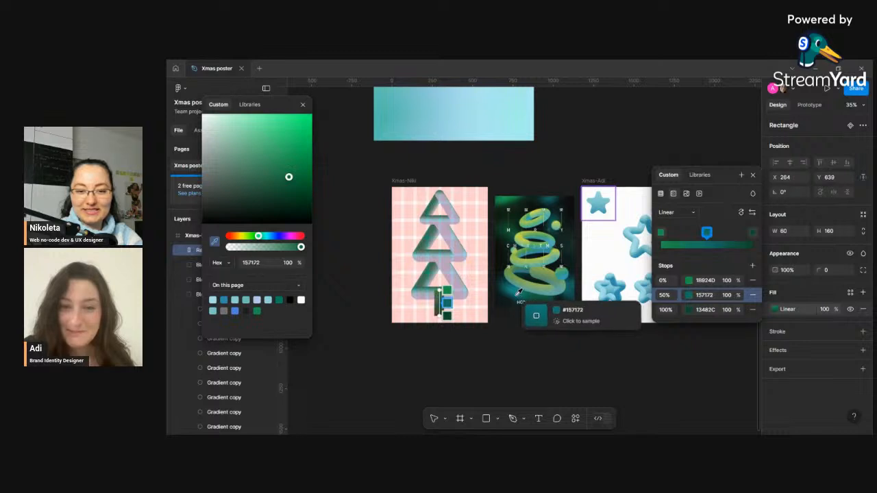
left_click(303, 104)
left_click(753, 176)
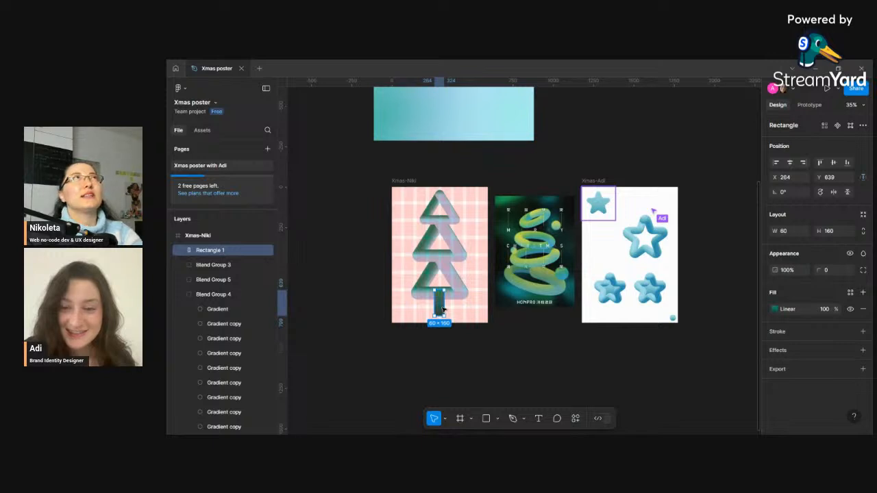
- Move the trunk rectangle down to the bottom edge of the frame
scroll(452, 328, "up", 2)
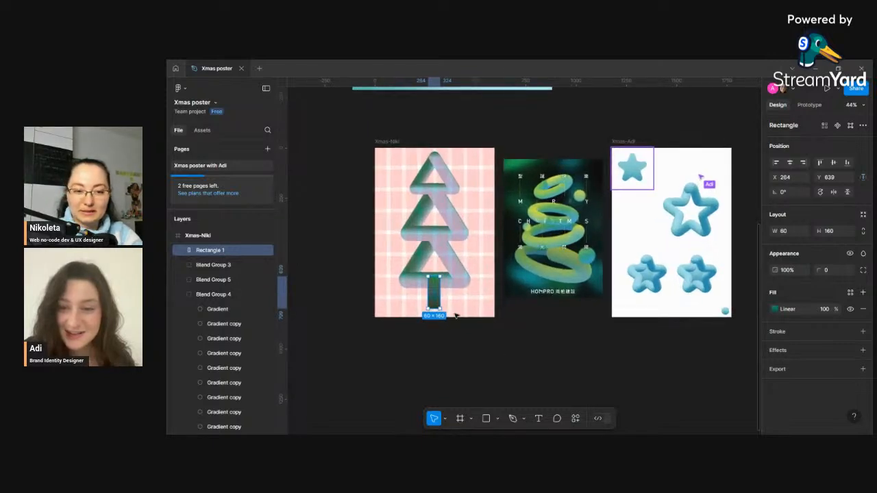
left_click_drag(436, 299, 436, 304)
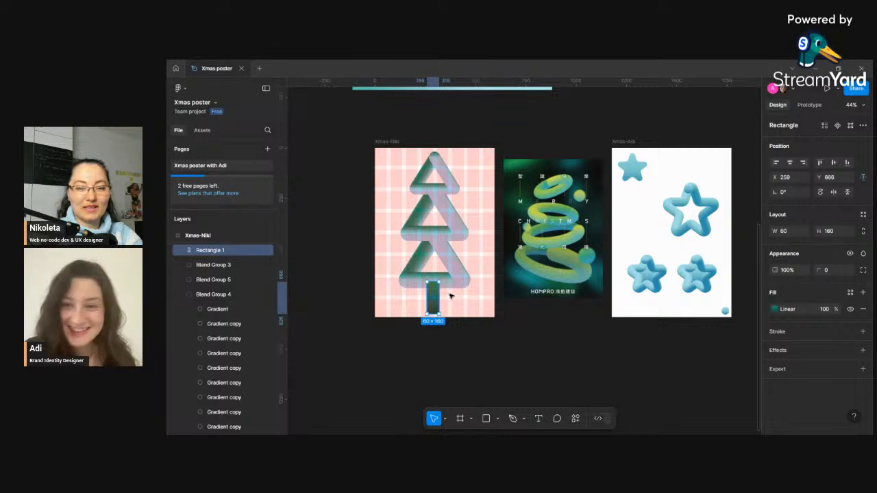
- Center the trunk rectangle horizontally within the Xmas-Niki frame
scroll(449, 295, "down", 2)
scroll(438, 297, "down", 1)
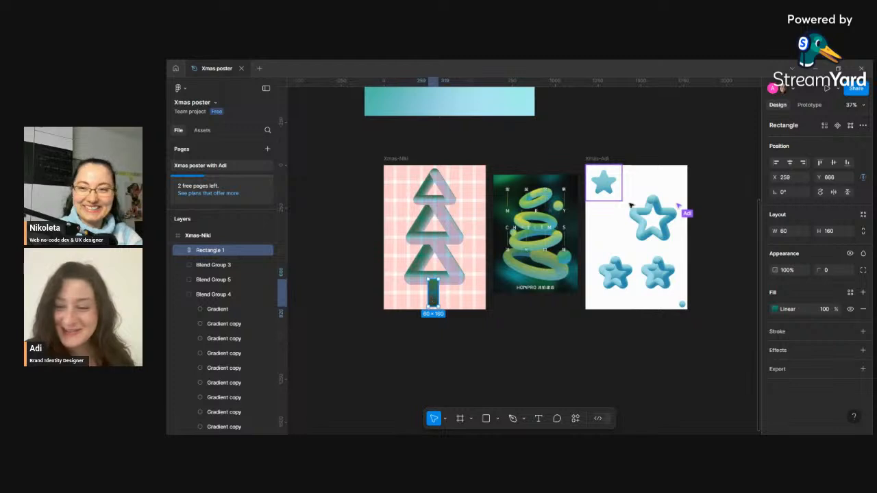
left_click(791, 164)
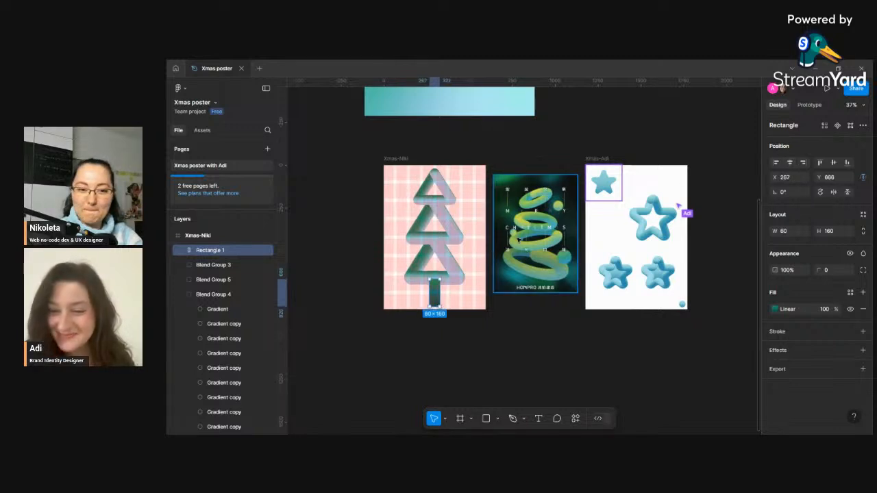
- Set the trunk rectangle's corner radius to 8
left_click(830, 271)
type("8")
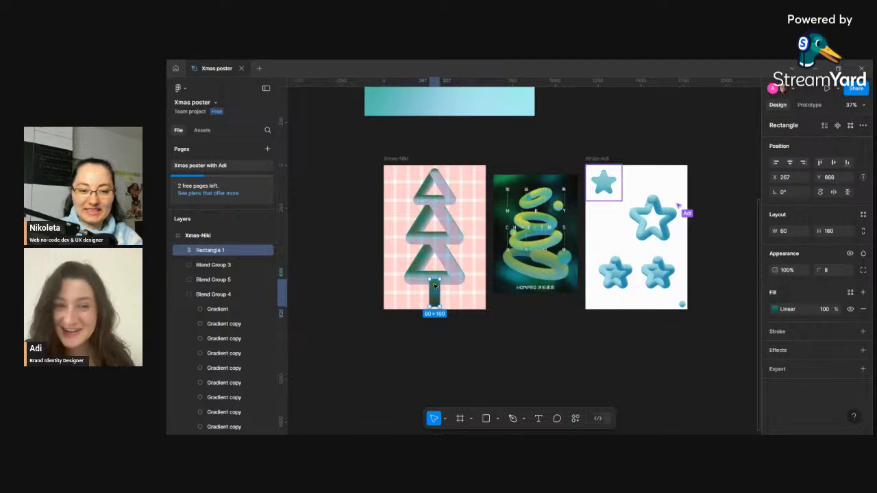
- Hide the Xmas-Niki frame's row and column layout grids
left_click(396, 159)
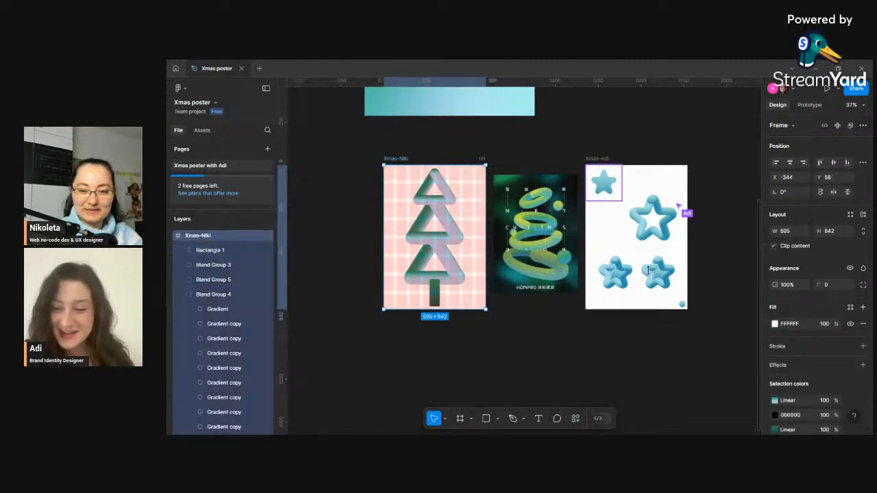
scroll(848, 343, "down", 3)
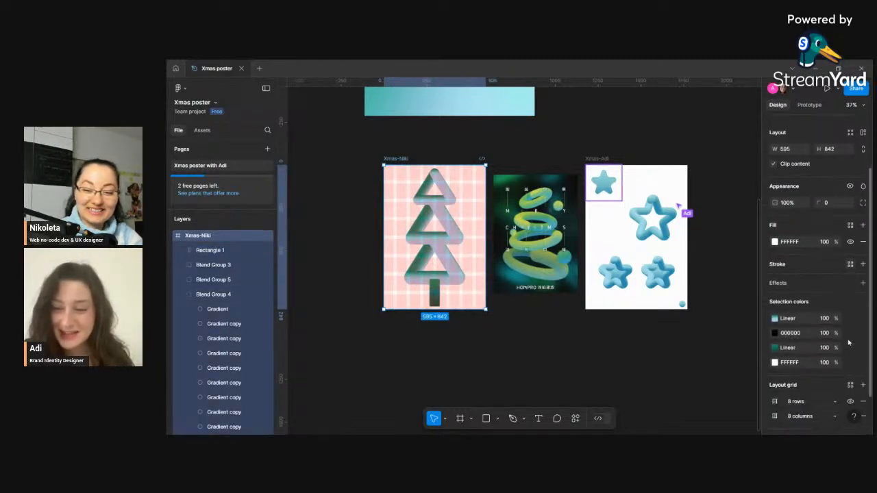
scroll(848, 342, "down", 1)
left_click(851, 365)
left_click(850, 380)
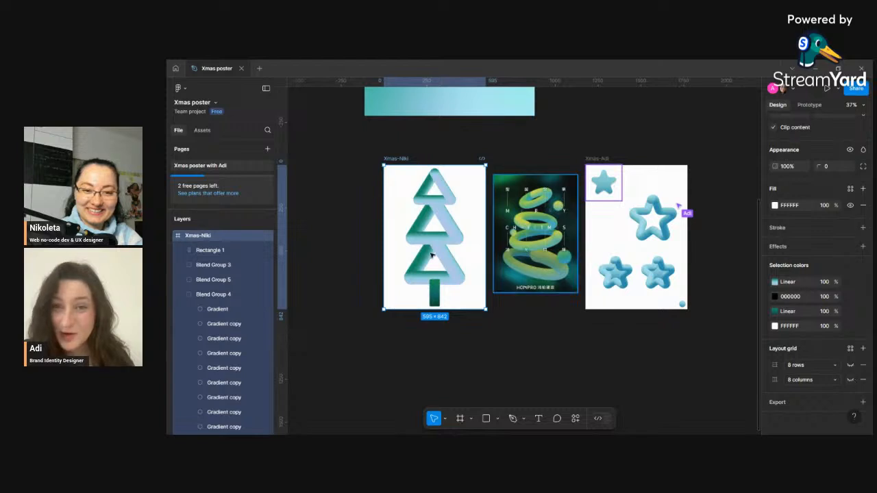
- Send the trunk rectangle to the back behind the triangle groups
left_click(437, 293)
right_click(437, 293)
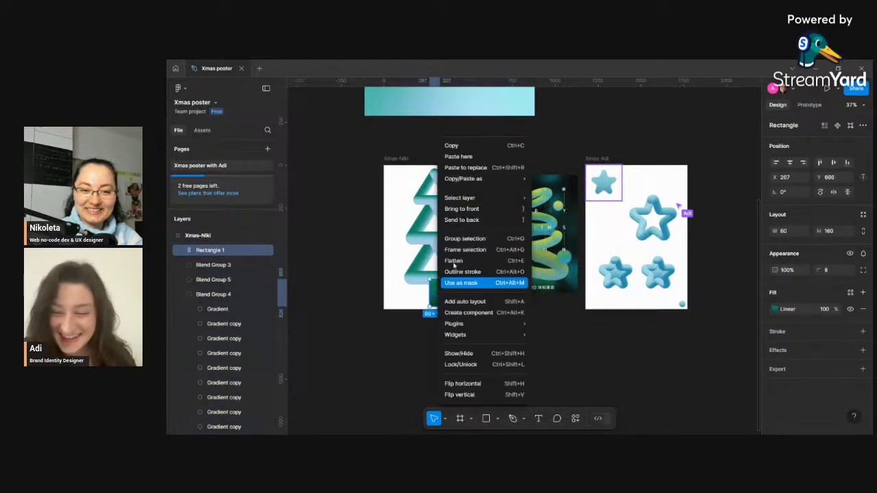
mouse_move(487, 184)
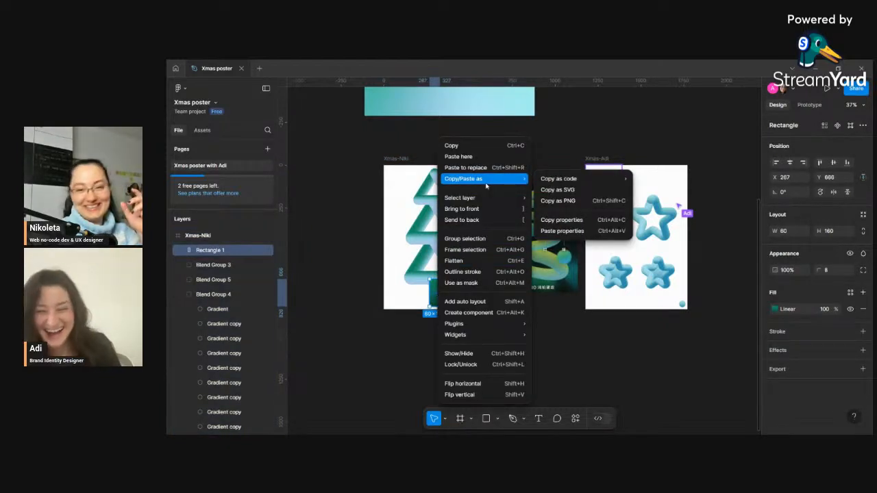
left_click(472, 220)
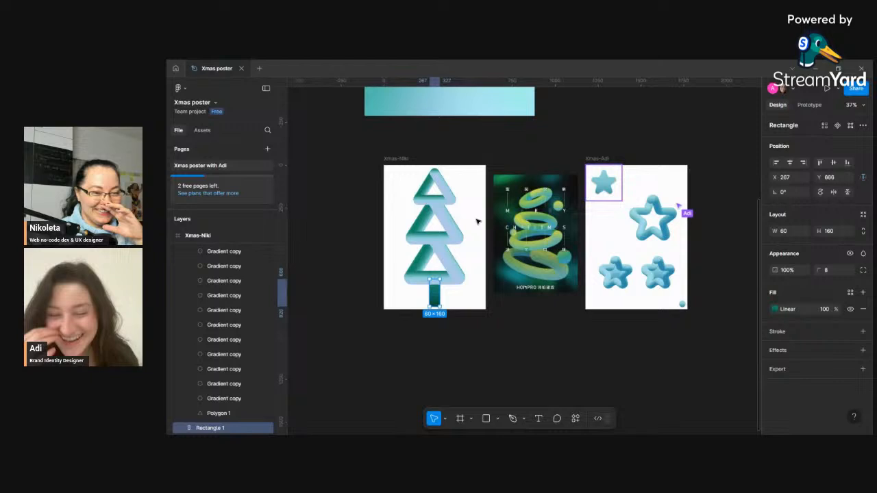
- Move the trunk rectangle up under the triangles and re-center it horizontally in the frame
left_click(456, 294)
left_click(439, 296)
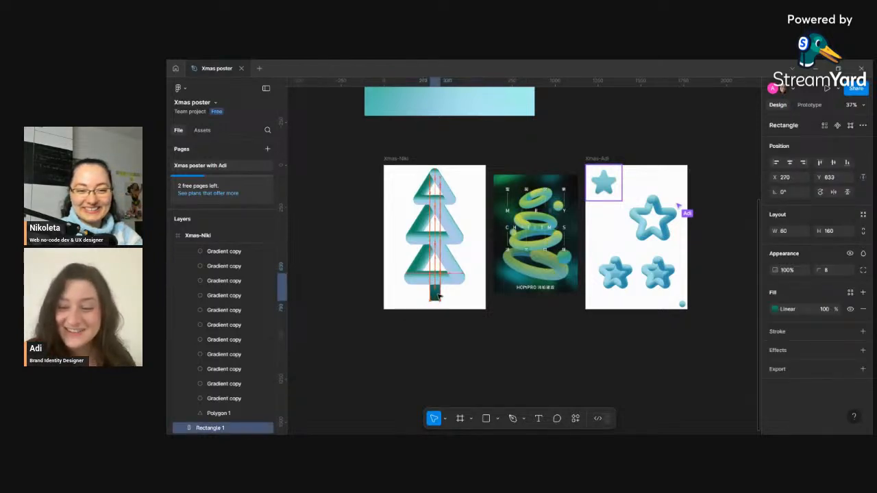
left_click(791, 163)
left_click(792, 164)
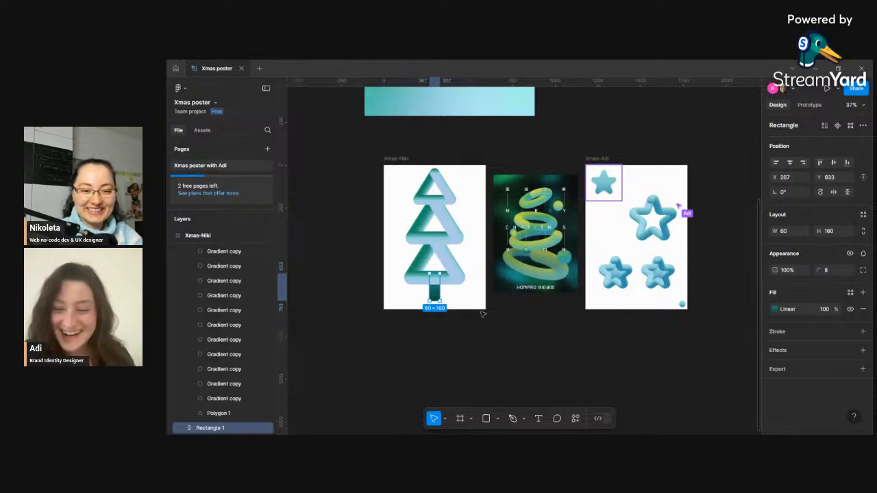
left_click(500, 340)
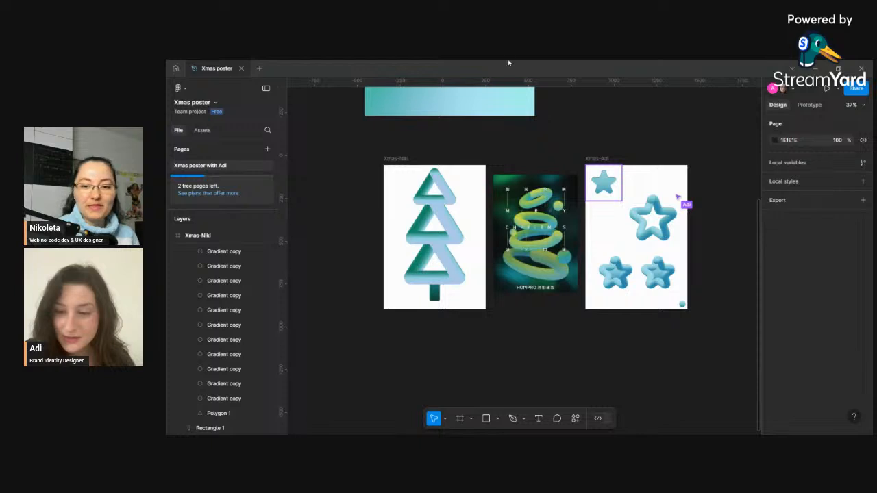
- Set the trunk rectangle's height to 140
left_click(438, 293)
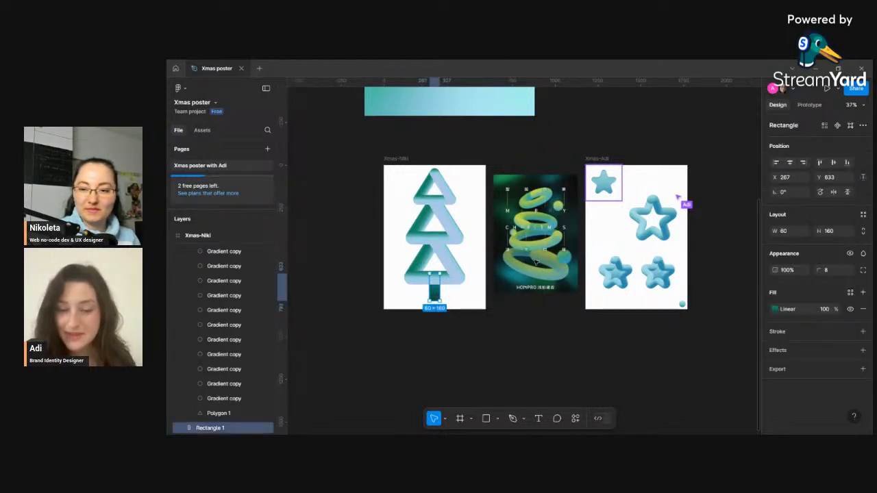
left_click(831, 231)
type("14")
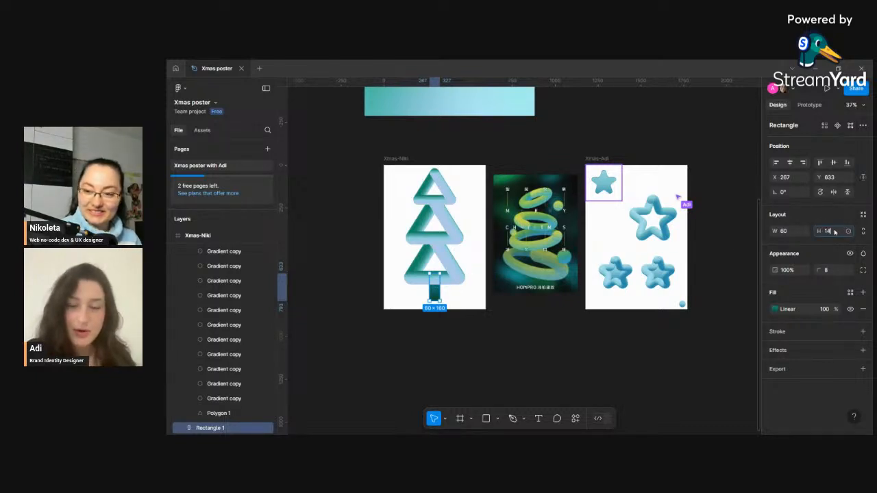
type("0")
key("Return")
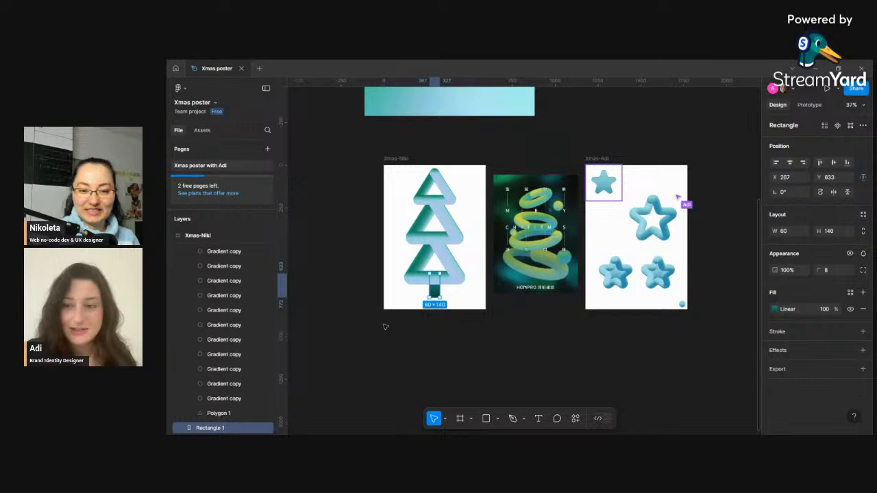
left_click_drag(438, 293, 433, 297)
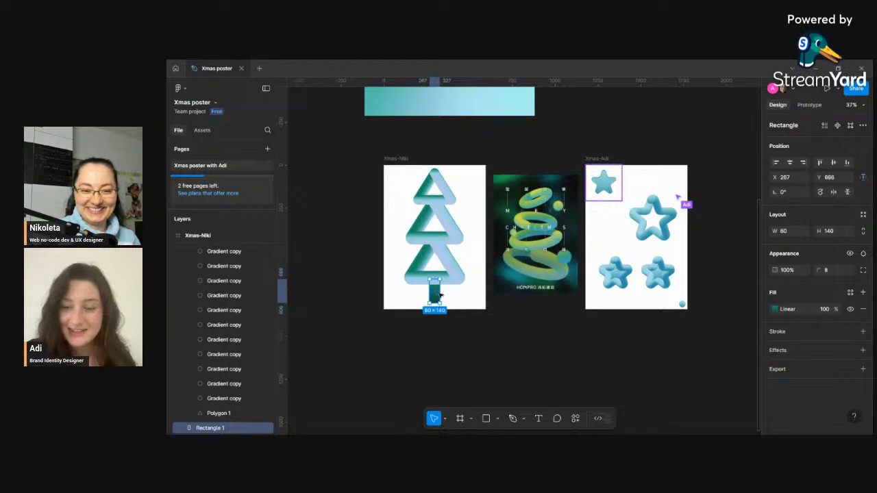
left_click_drag(438, 297, 438, 291)
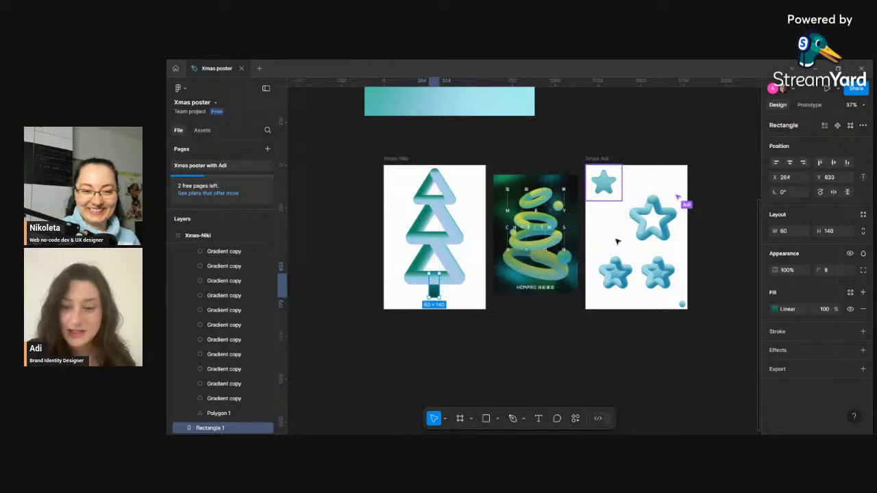
left_click(471, 298)
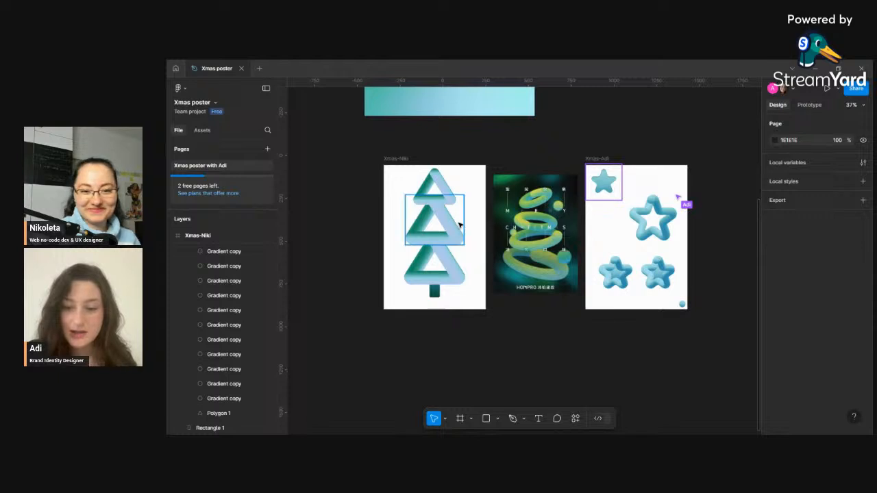
- Add a drop shadow effect to the top triangle blend group and open its shadow settings
left_click(448, 201)
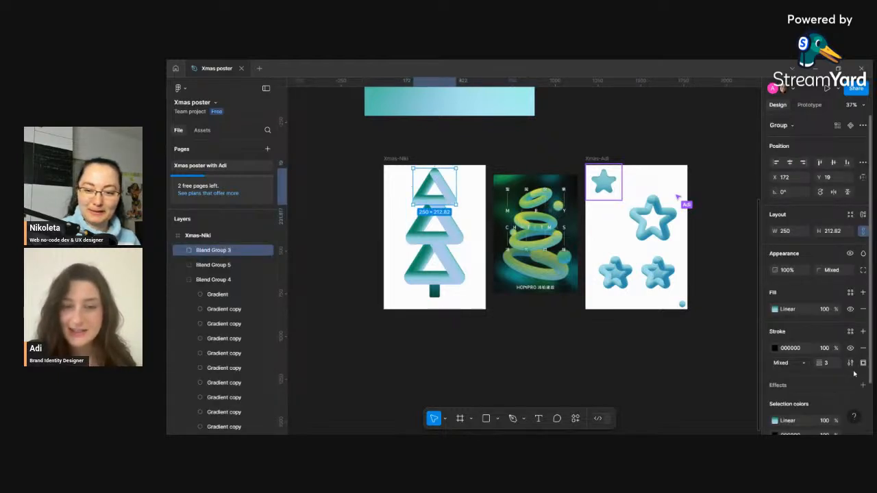
left_click(822, 389)
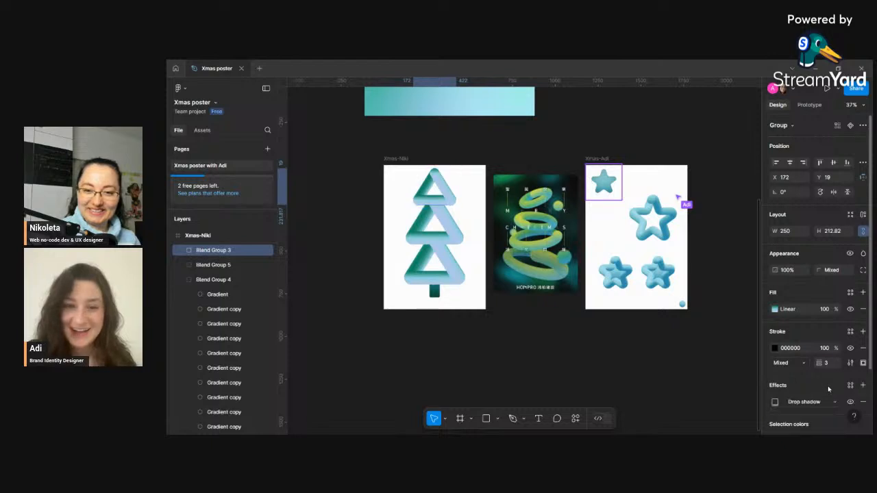
left_click(797, 406)
left_click(798, 405)
left_click(799, 405)
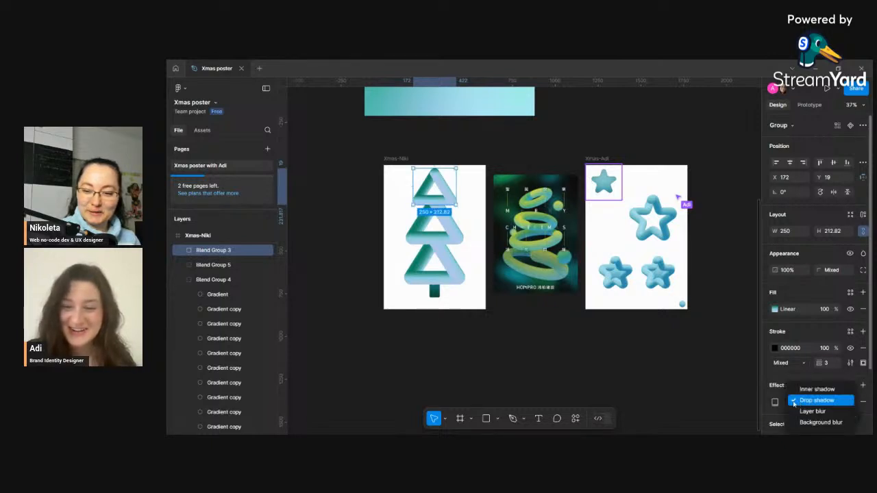
left_click(798, 405)
scroll(799, 404, "down", 2)
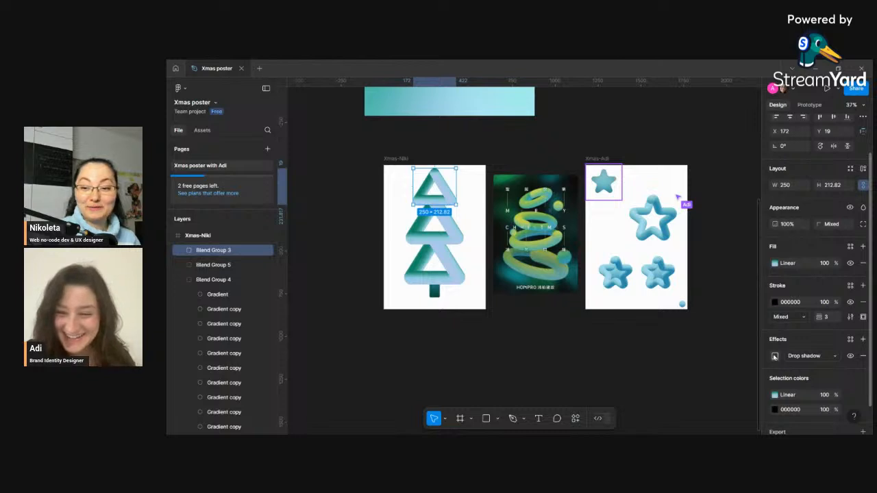
left_click(776, 357)
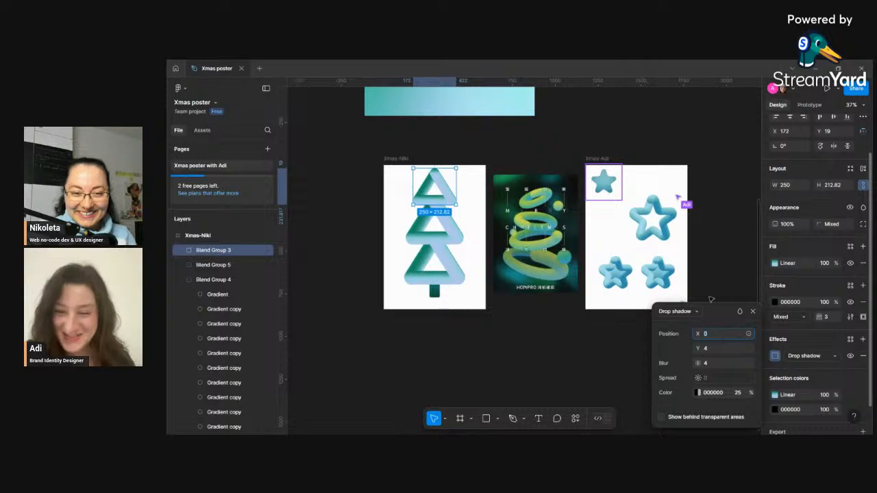
left_click_drag(715, 319, 294, 171)
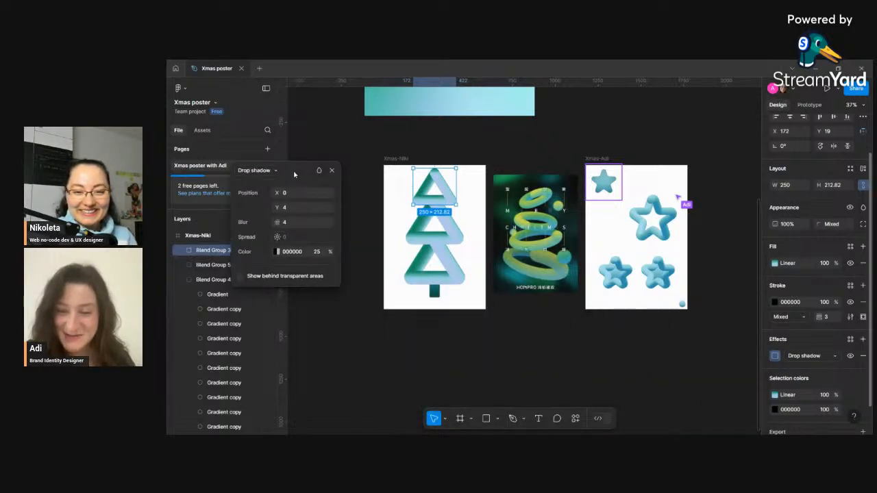
- Set the drop shadow color to 11302F by sampling it from the reference poster with the eyedropper
left_click(276, 252)
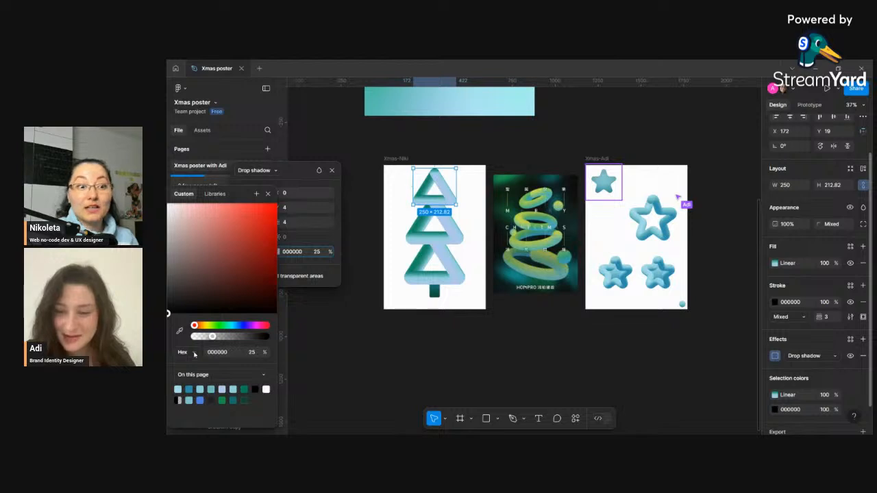
left_click(180, 332)
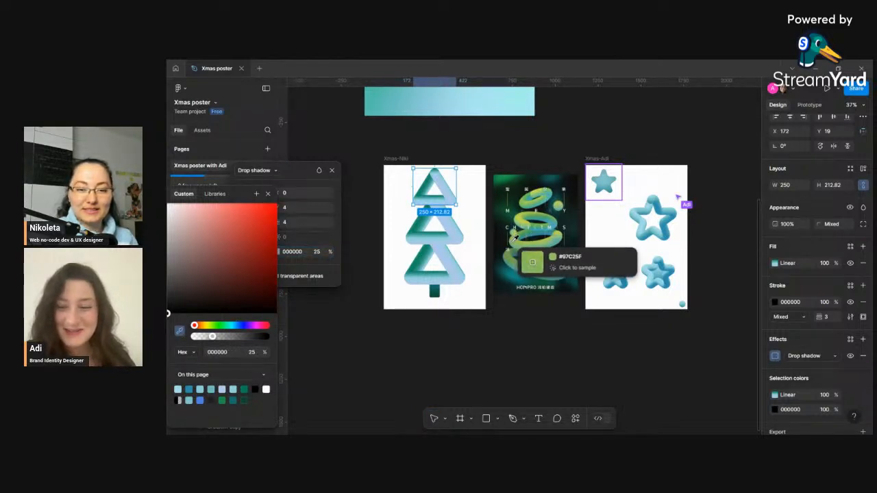
left_click(507, 280)
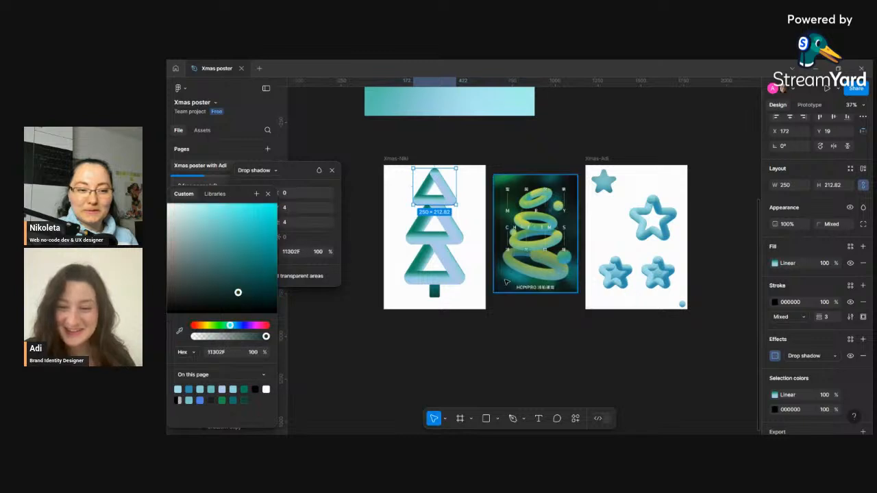
left_click(268, 194)
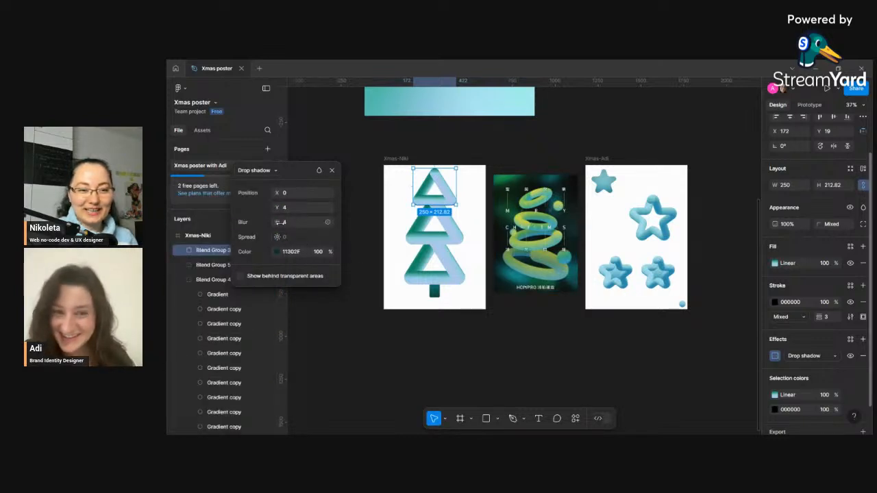
- Set the drop shadow blur to 100 and its color opacity to 50%
left_click_drag(281, 222, 286, 222)
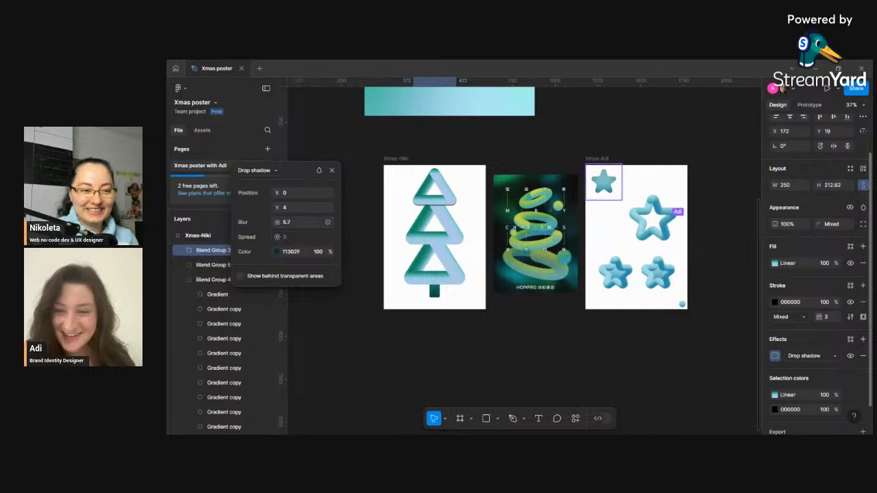
left_click(285, 226)
type("200")
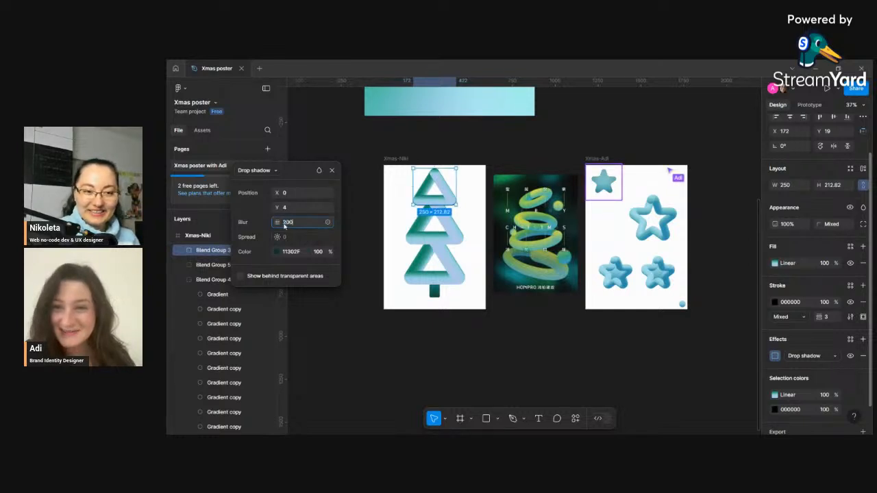
key("Return")
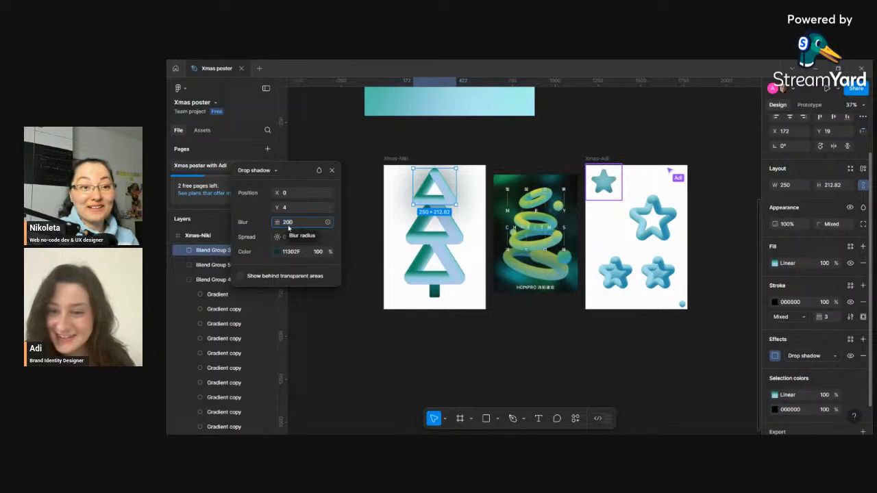
type("100")
key("Return")
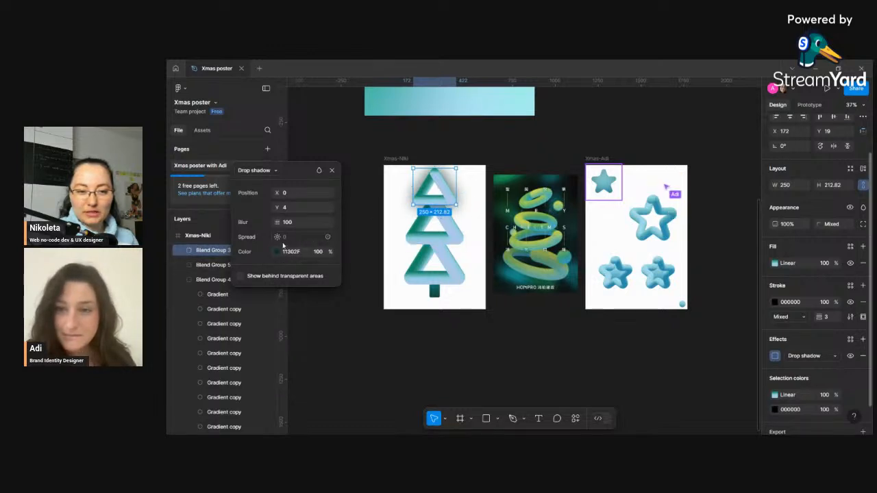
type("0")
key("Return")
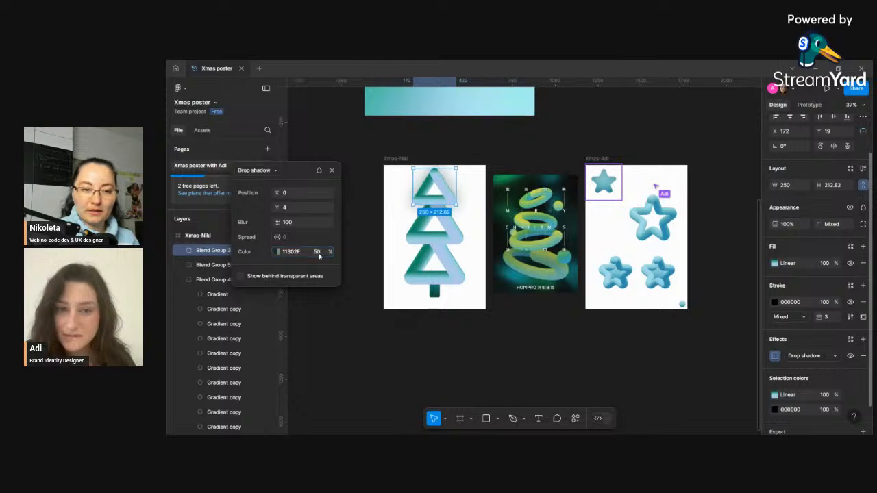
- Change the drop shadow color to the light teal 53ECE7 at 80% opacity
left_click(278, 251)
left_click_drag(238, 292, 239, 211)
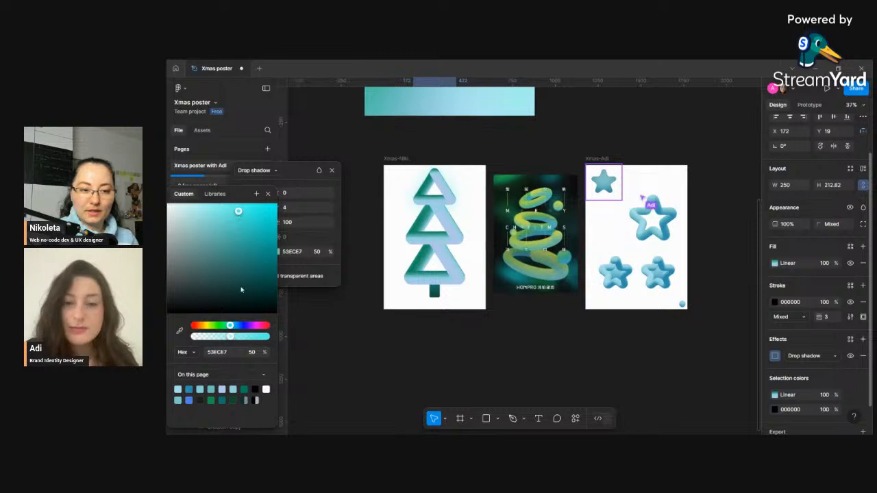
left_click(317, 251)
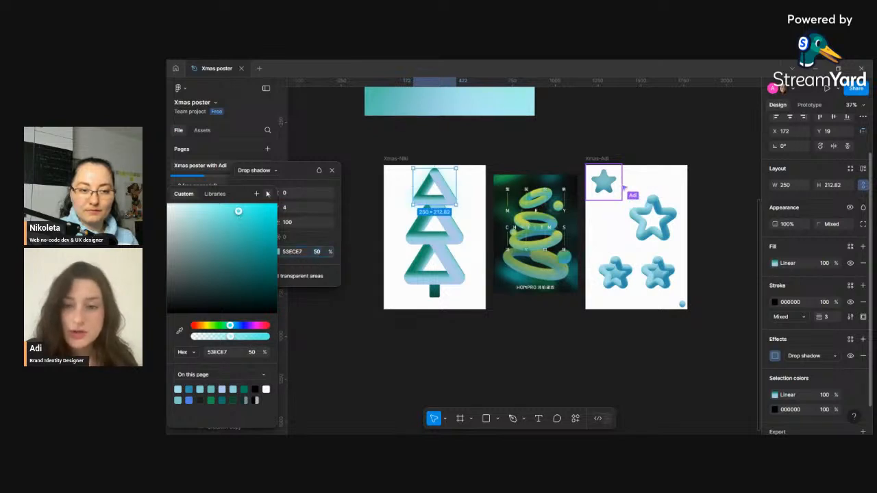
left_click(267, 194)
type("80")
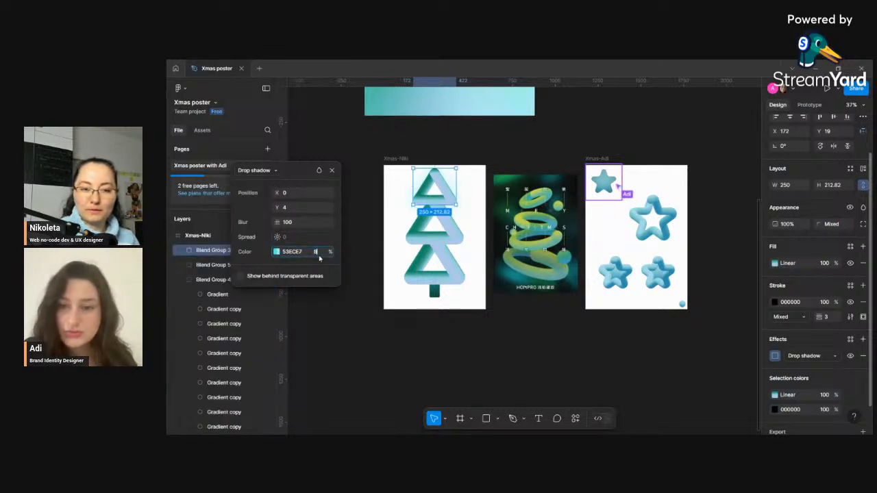
key("Return")
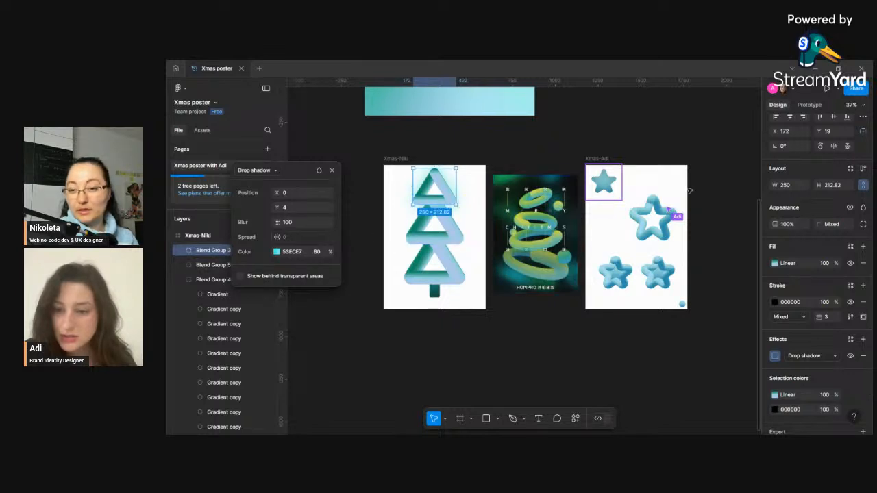
left_click(607, 183)
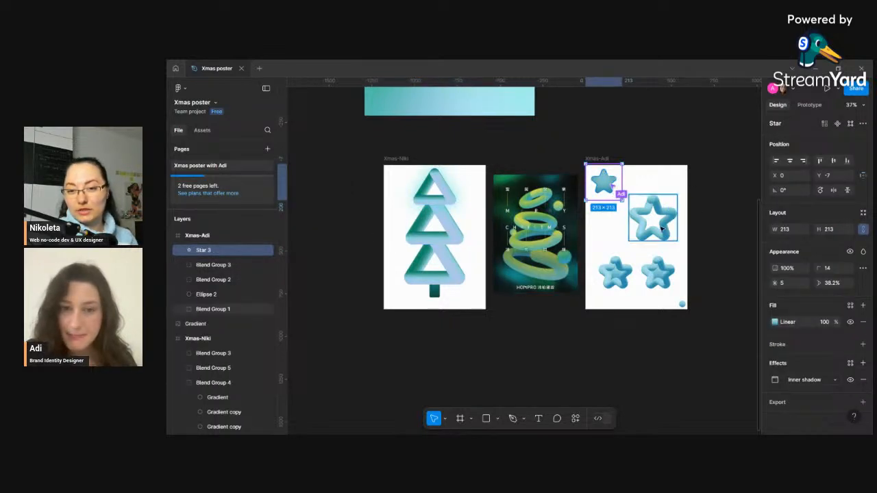
left_click(692, 188)
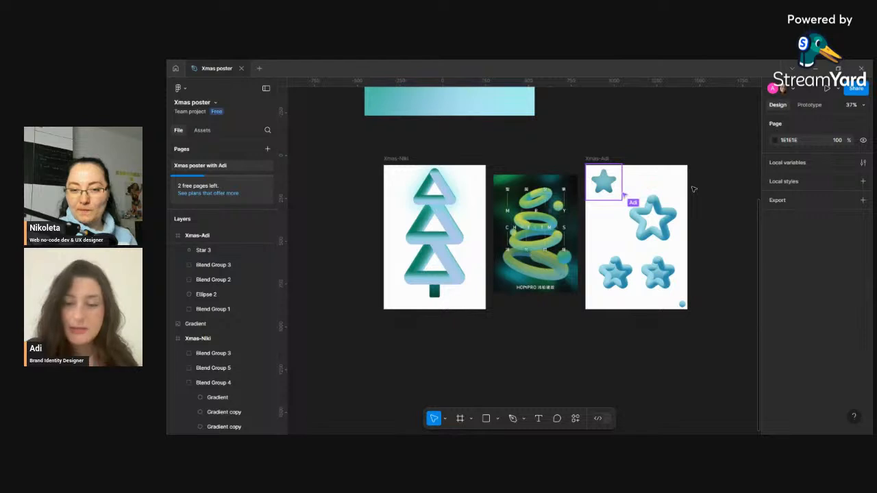
scroll(667, 188, "up", 5)
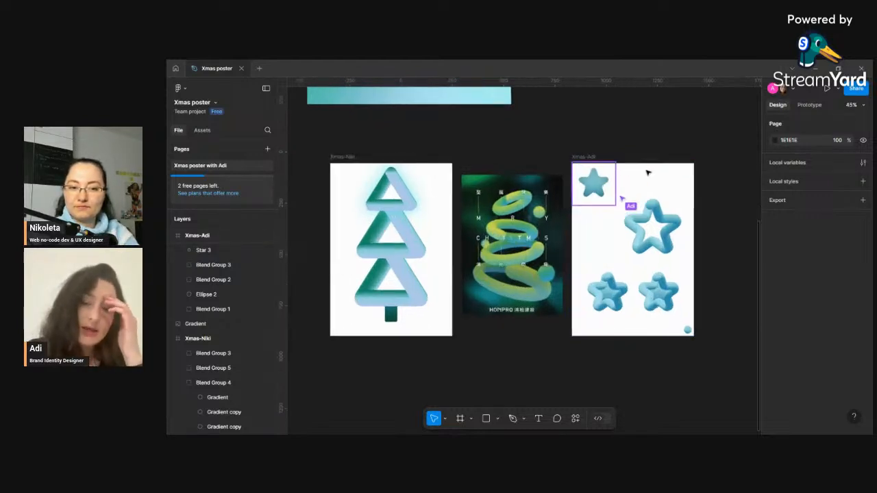
scroll(696, 207, "down", 4)
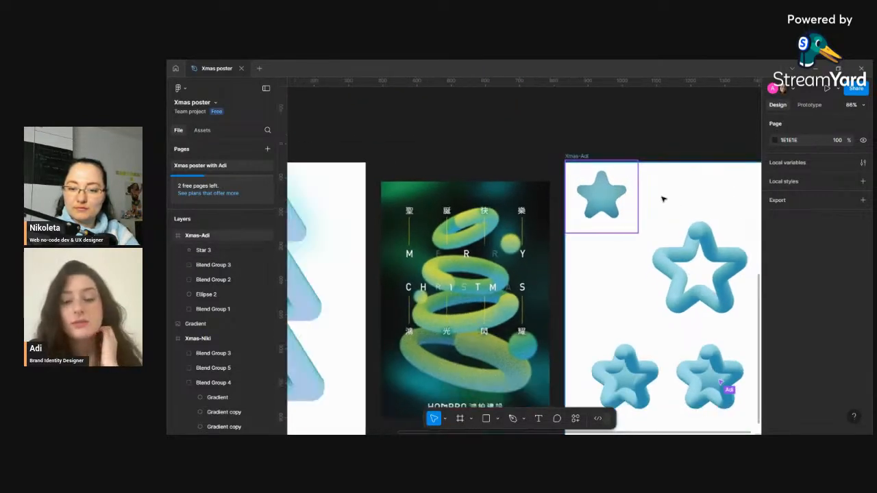
scroll(747, 337, "right", 3)
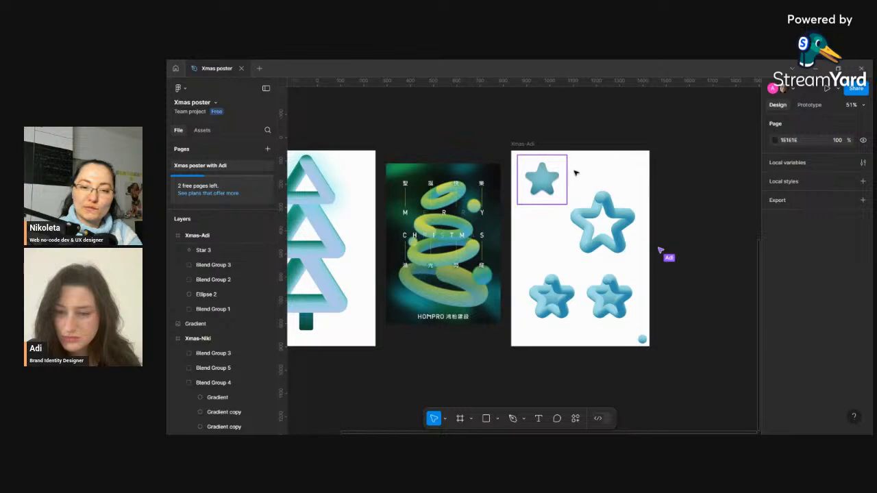
- Add a drop shadow to the small star in the Xmas-Adi frame and remove it again
left_click(563, 177)
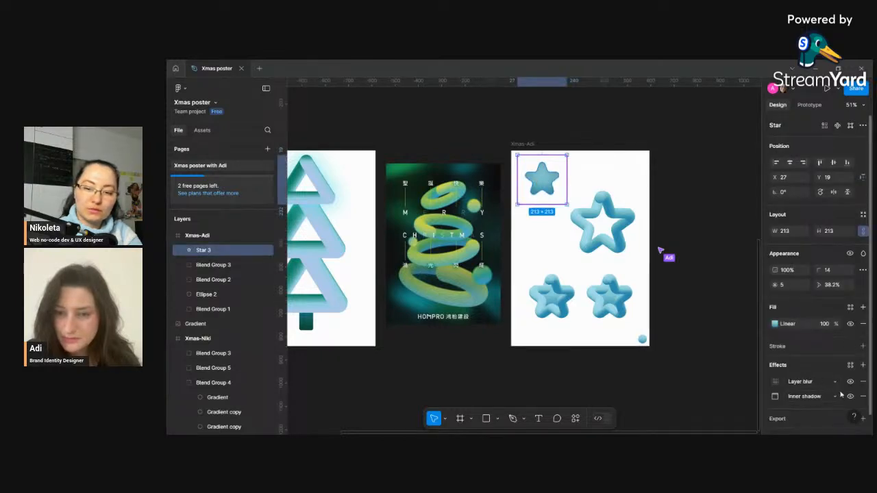
left_click(863, 365)
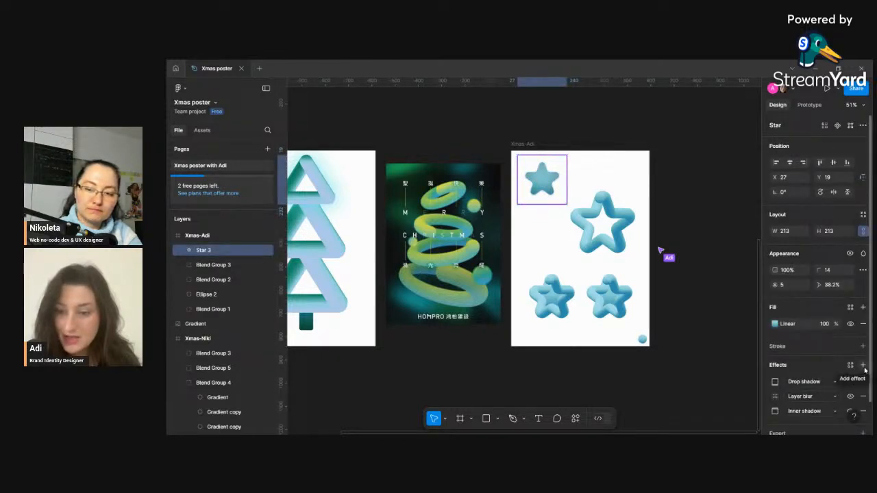
left_click(864, 371)
left_click(863, 382)
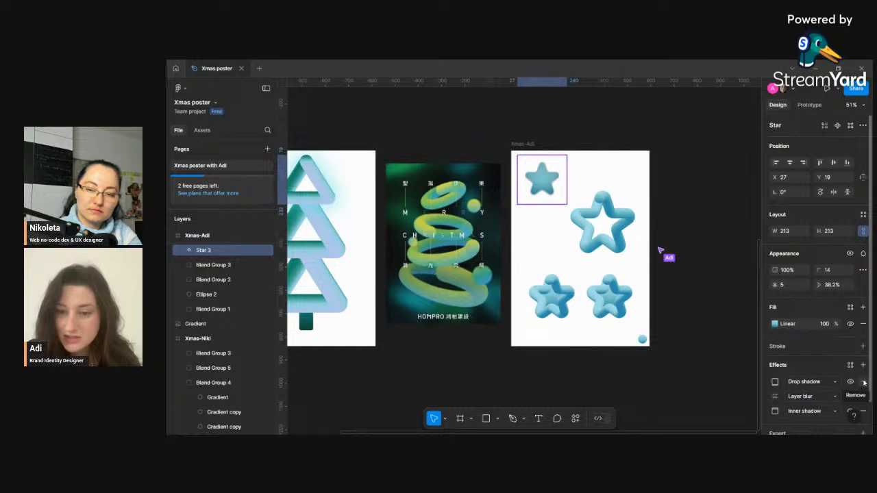
left_click(864, 382)
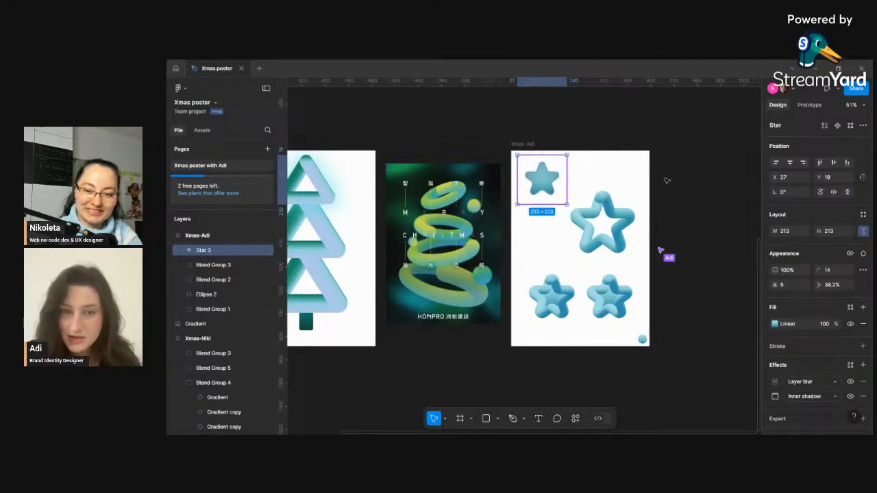
left_click(711, 263)
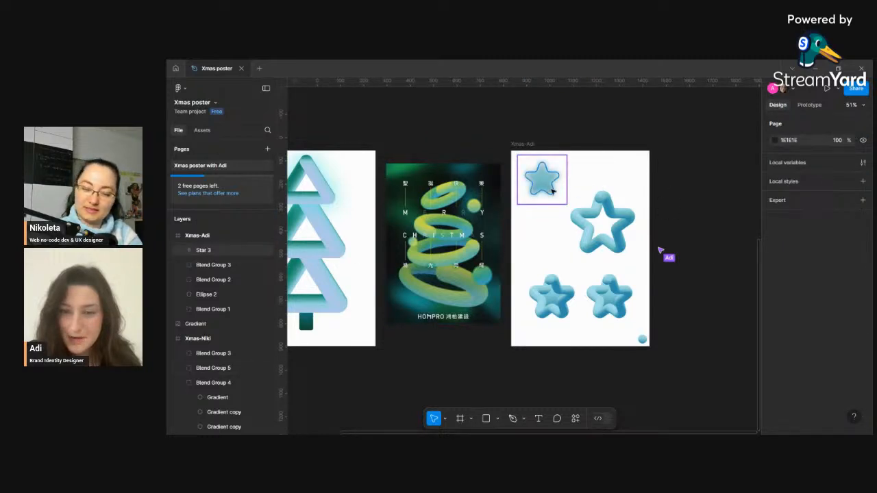
- Set the trunk rectangle's gradient fill opacity to 80%
scroll(552, 192, "down", 4)
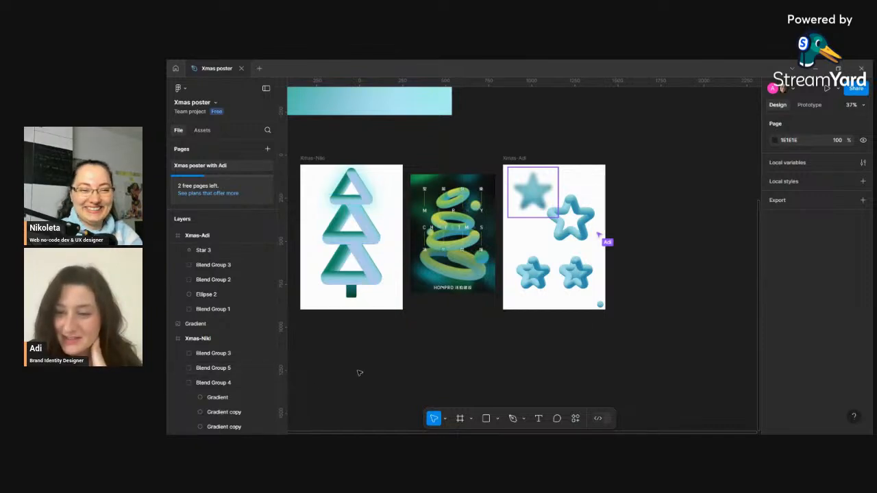
left_click(352, 293)
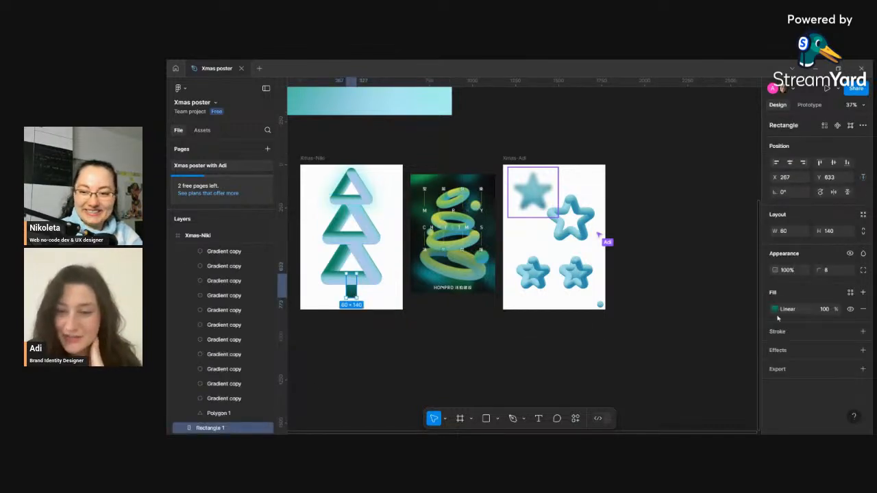
left_click(830, 313)
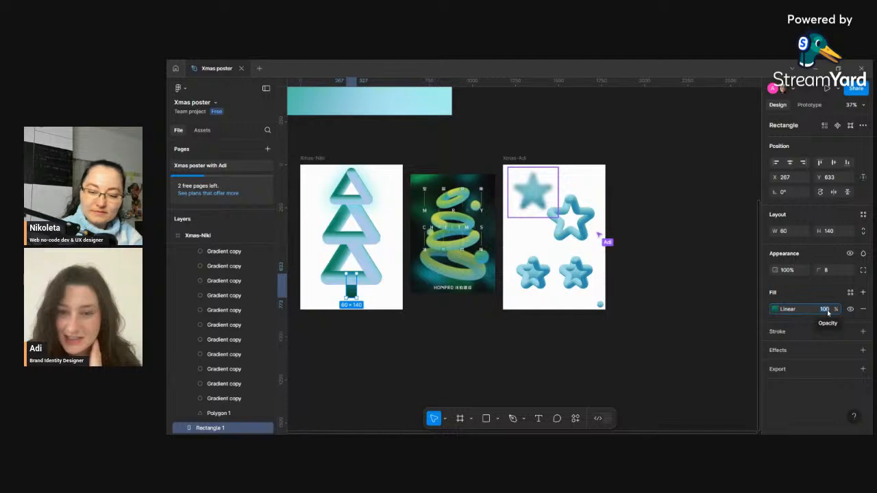
type("80")
key("Return")
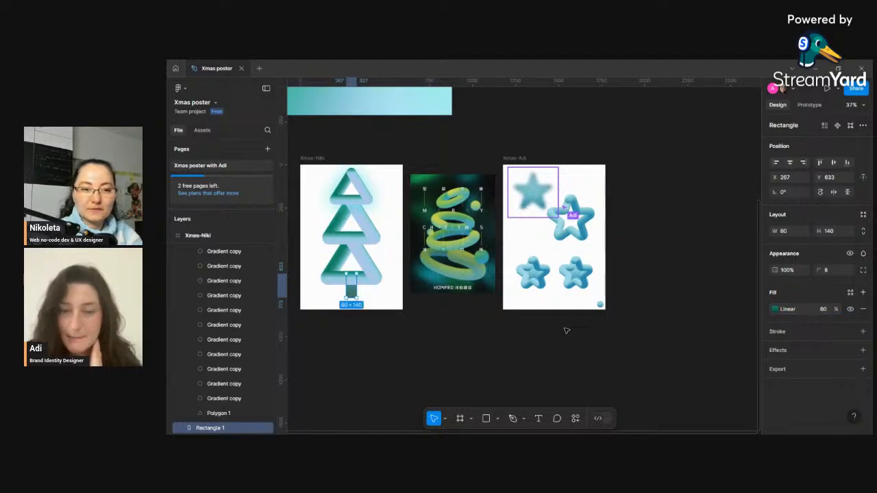
- Open the top triangle's drop shadow settings to review them
left_click(367, 205)
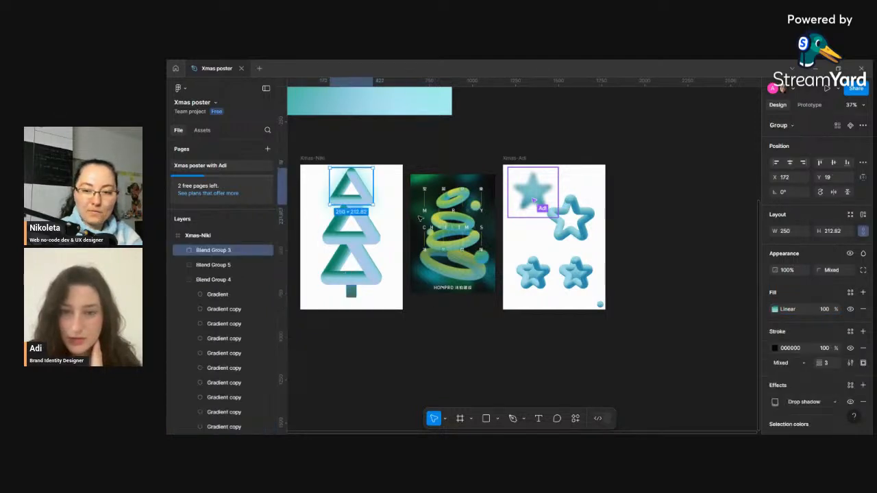
scroll(800, 404, "down", 2)
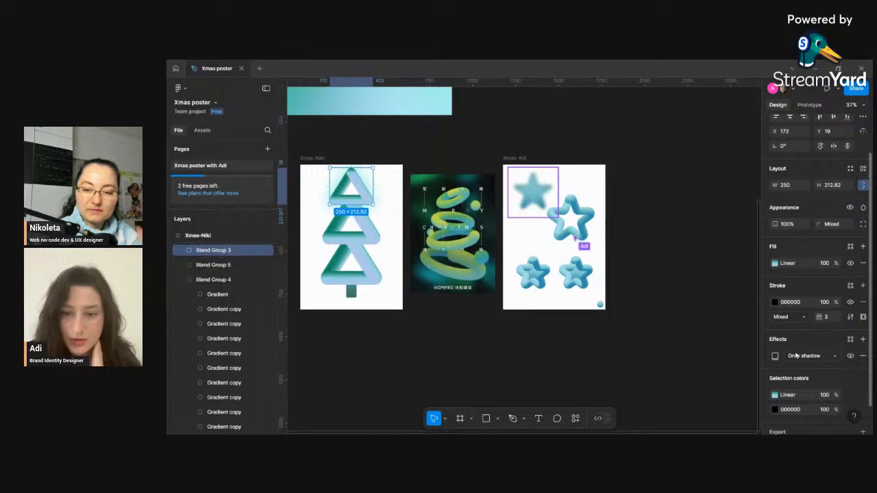
left_click(776, 357)
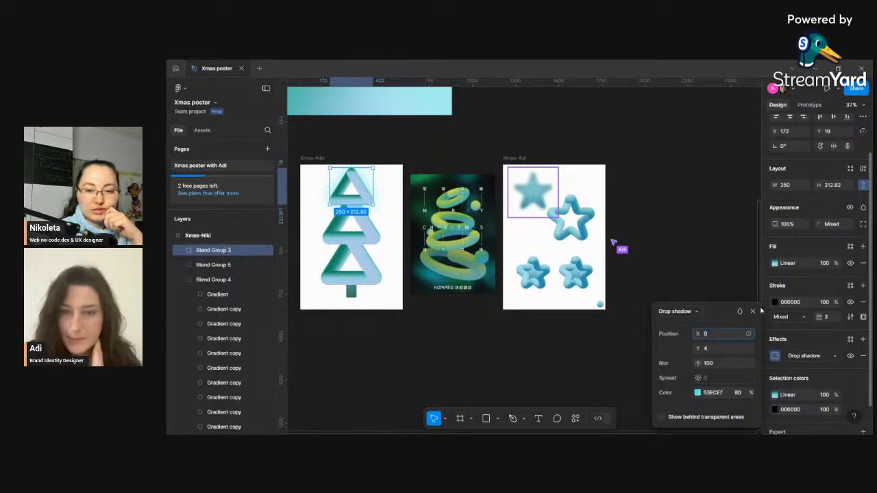
left_click(754, 311)
- Add a drop shadow to the middle triangle with blur 100 and color opacity 80%
left_click(357, 233)
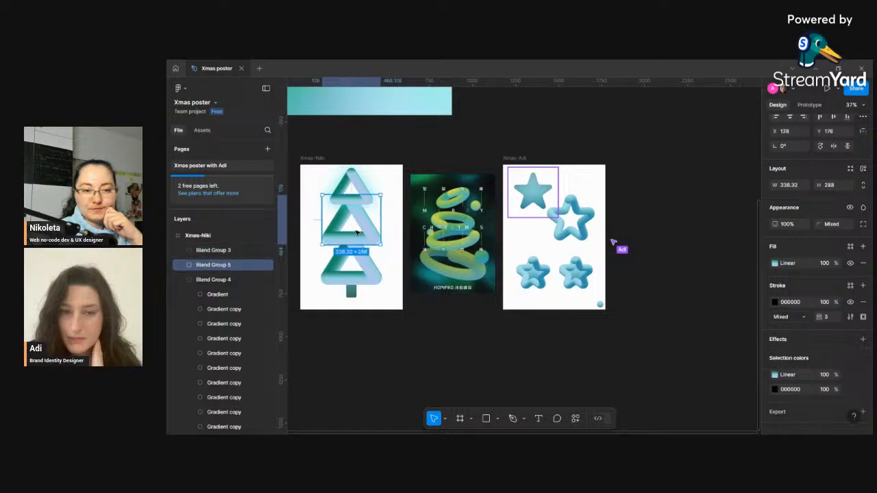
left_click(862, 340)
left_click(775, 356)
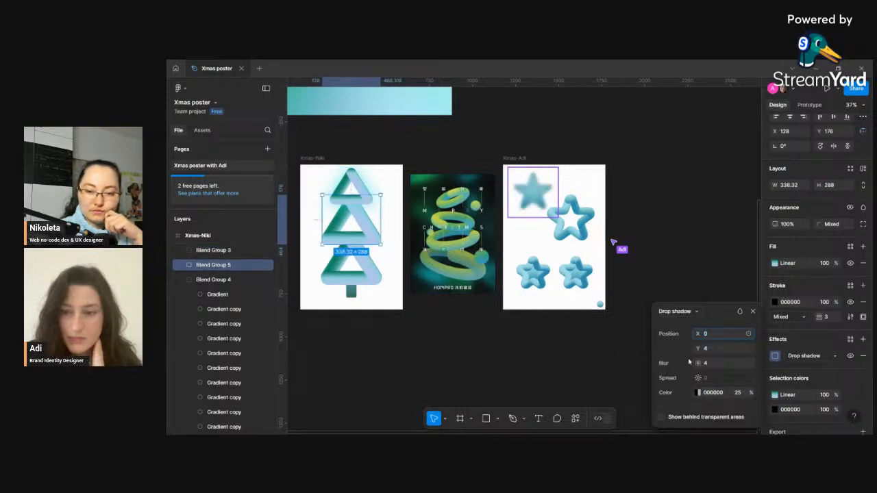
left_click(713, 365)
type("100")
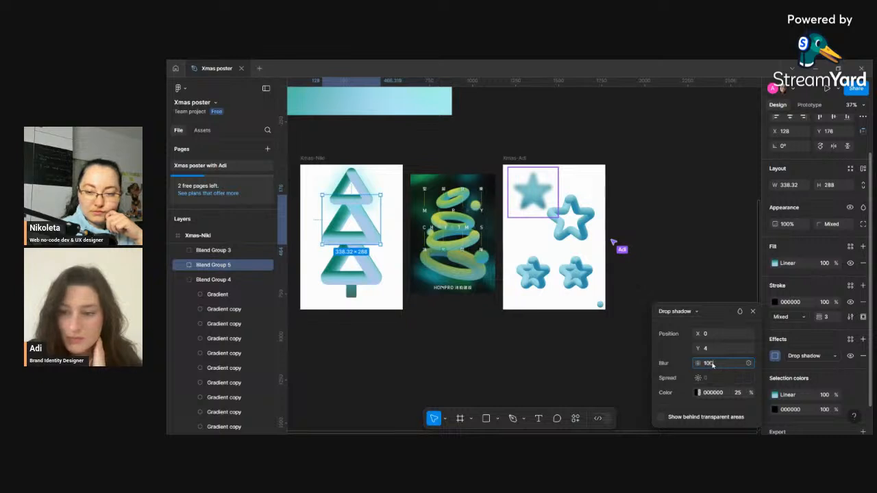
key("Return")
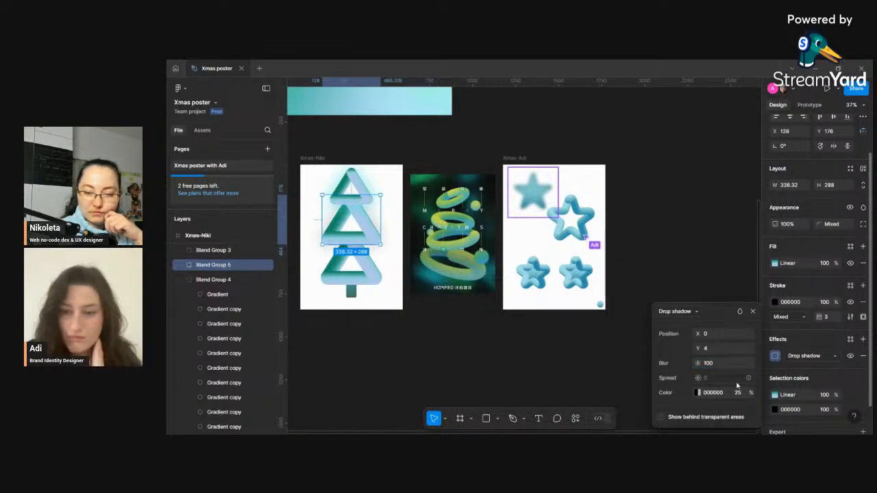
type("4")
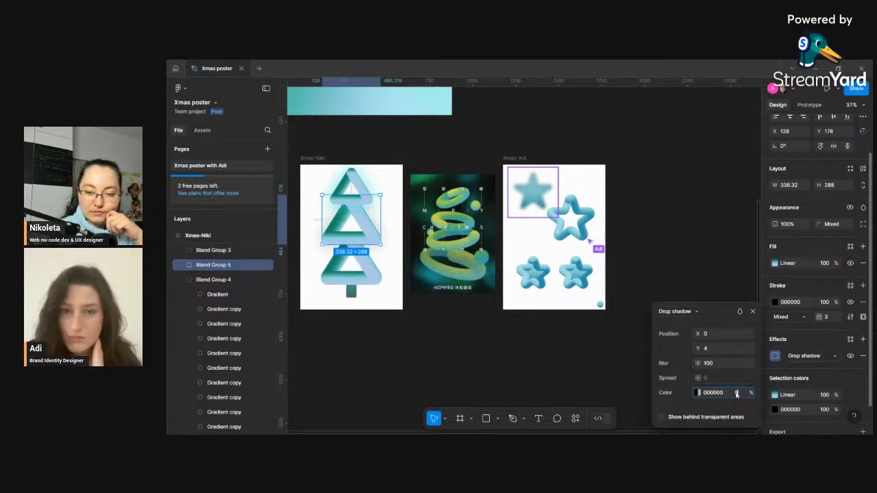
type("0")
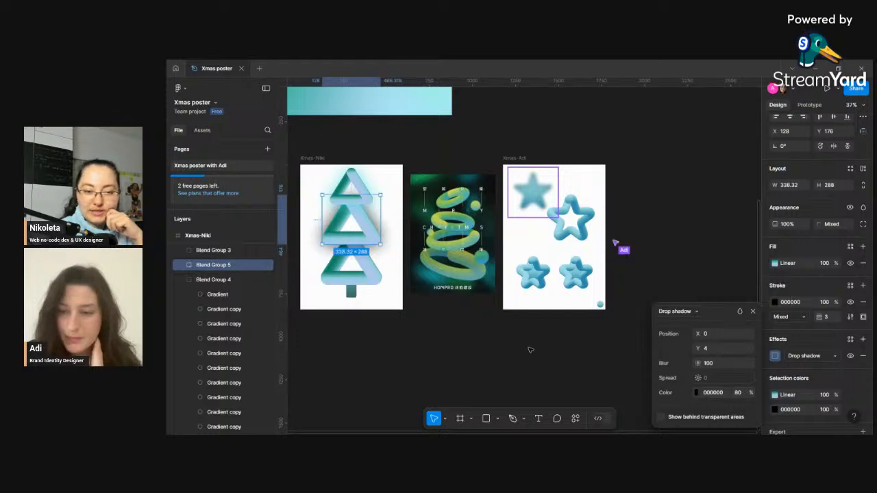
- Copy the top triangle's shadow color 53ECE7 and paste it into the middle triangle's drop shadow color
left_click(361, 182)
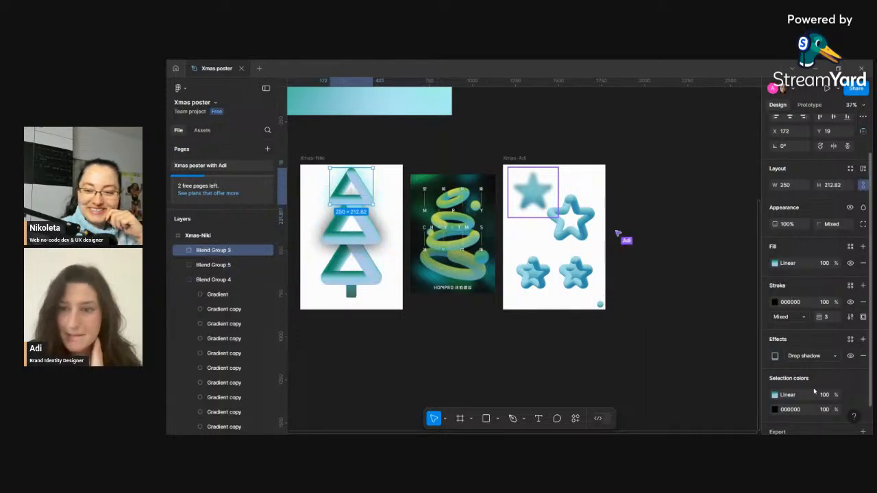
left_click(777, 360)
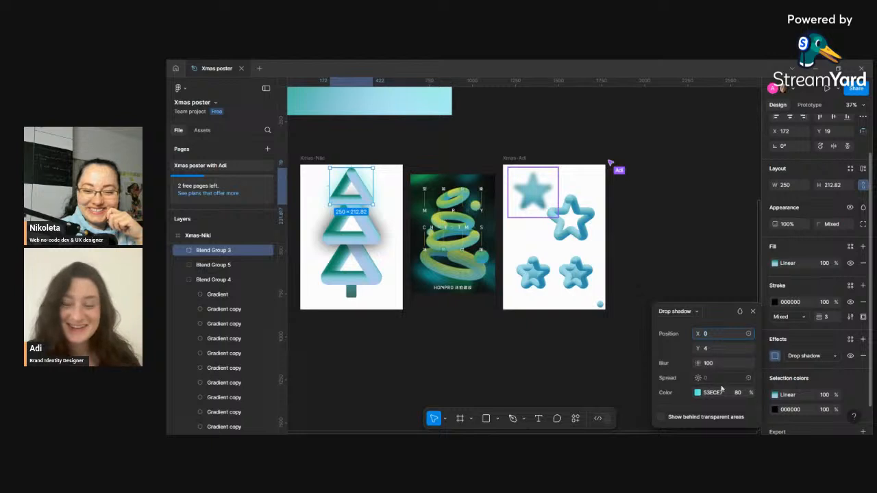
left_click(723, 395)
key("ctrl+c")
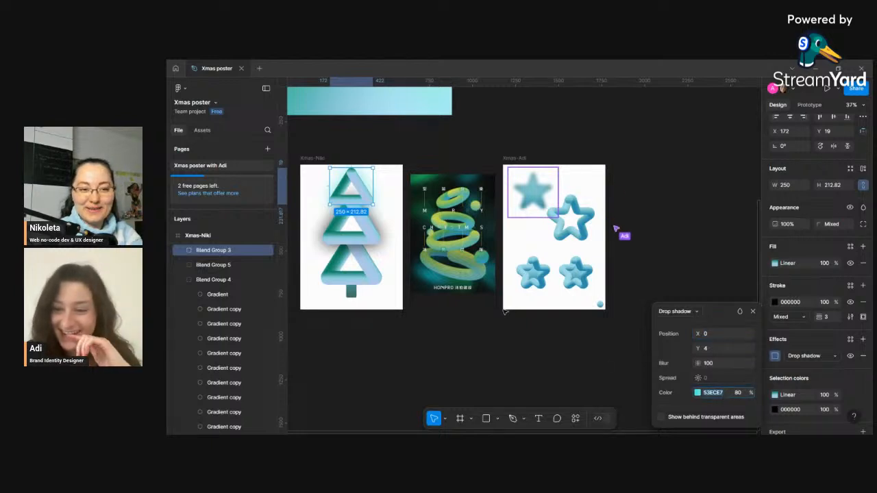
left_click(383, 243)
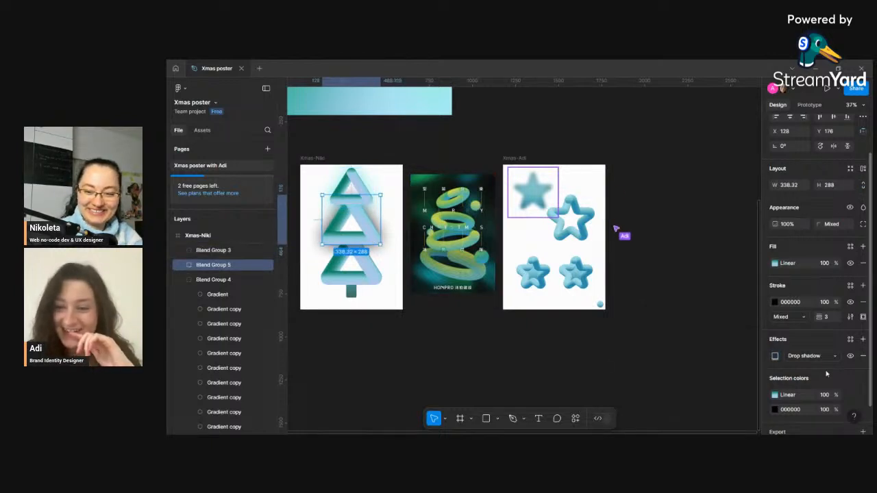
left_click(775, 356)
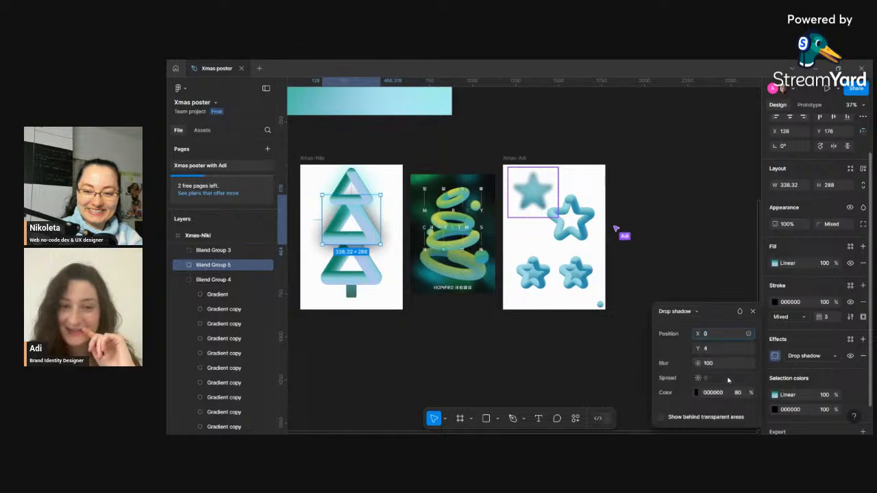
left_click(720, 394)
key("ctrl+v")
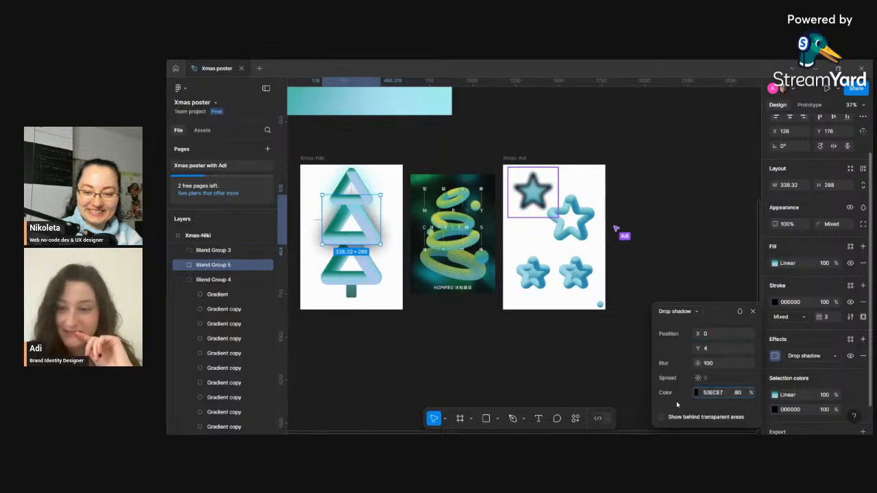
left_click(677, 405)
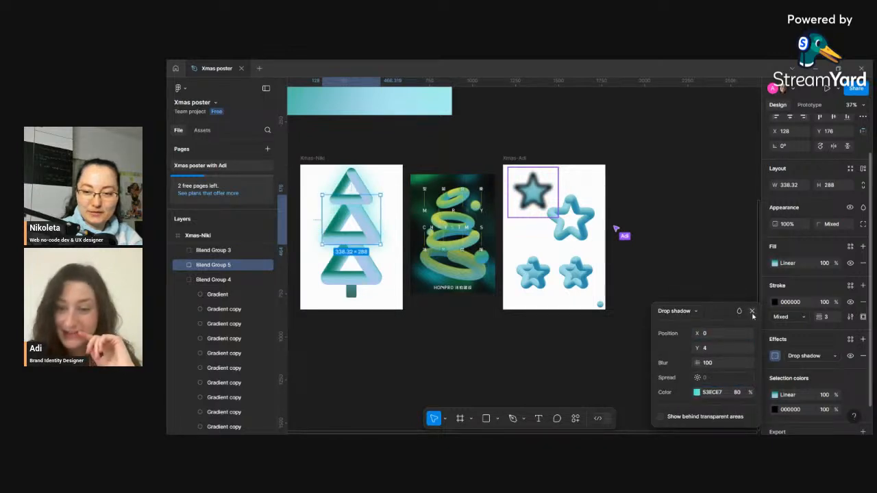
left_click(752, 312)
- Add a drop shadow to the bottom triangle and set its color to 53ECE7
left_click(377, 278)
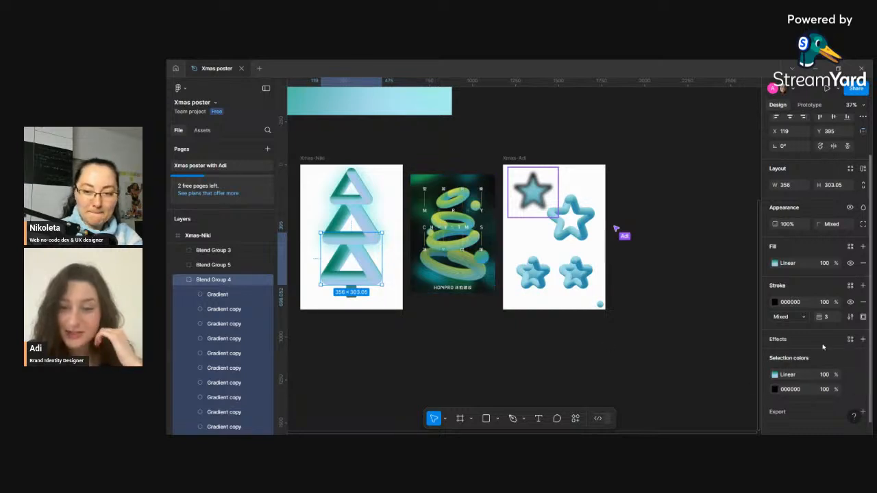
left_click(863, 342)
left_click(775, 356)
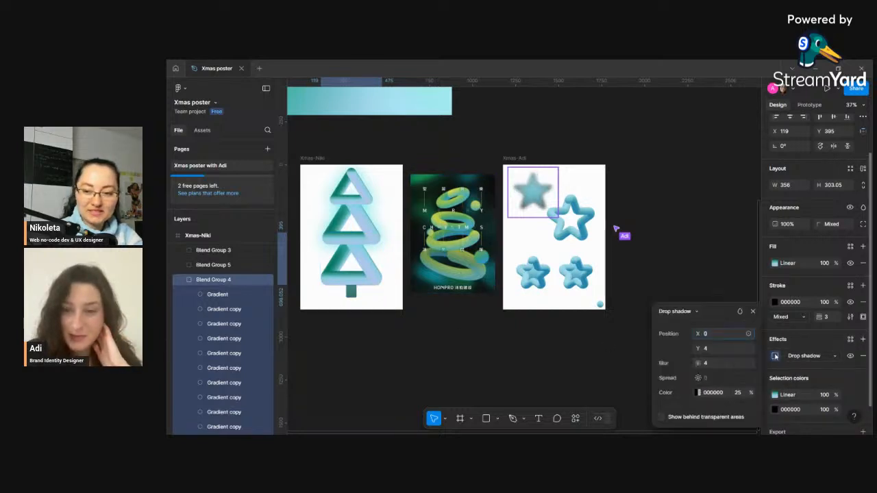
left_click(720, 396)
type("0053ECE7")
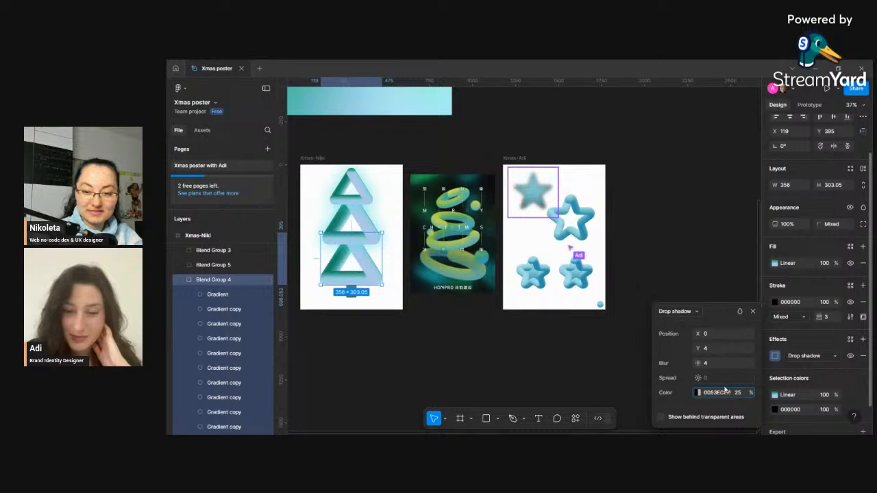
key("Return")
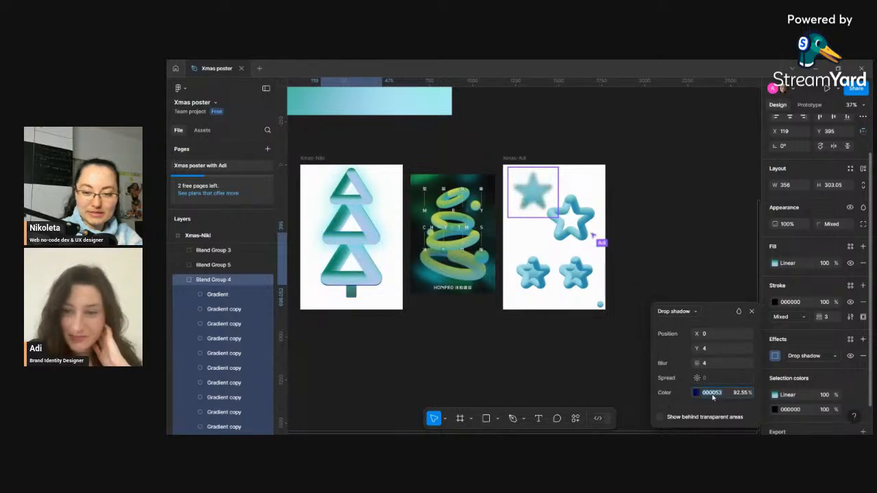
type("53ECE7")
key("Return")
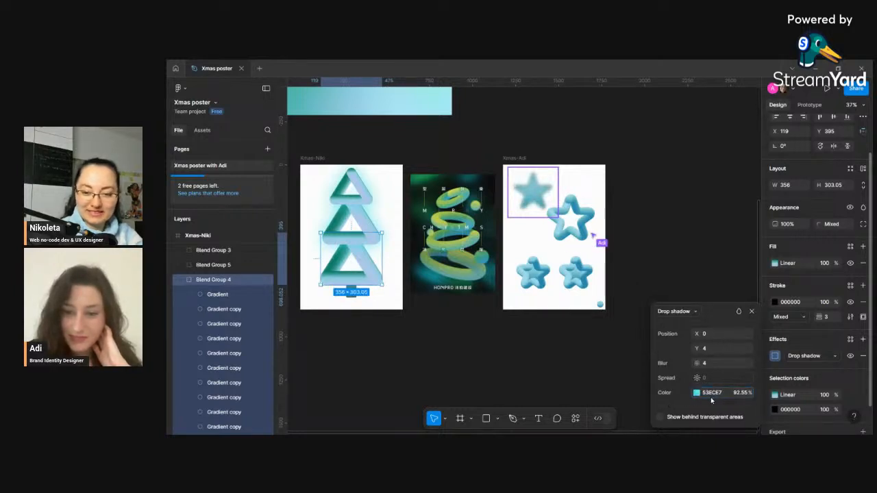
- Set the bottom triangle's shadow color opacity to 80% and its blur to 100
left_click(743, 395)
type("80")
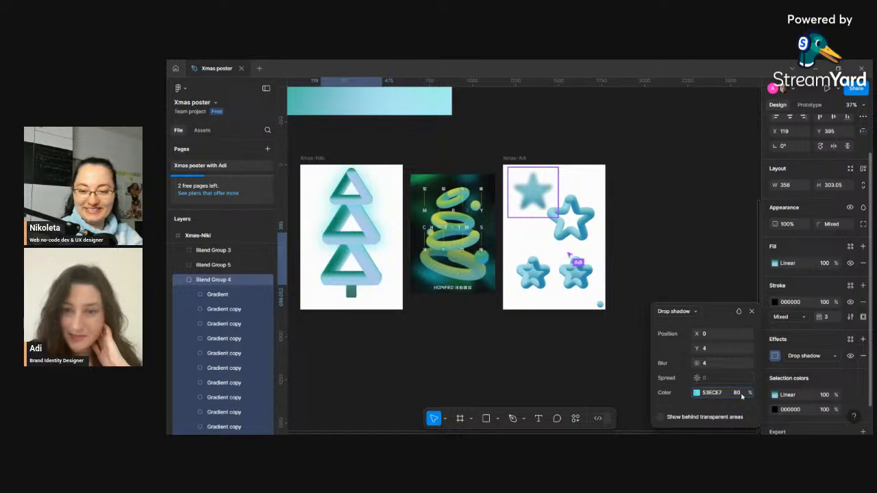
left_click(719, 363)
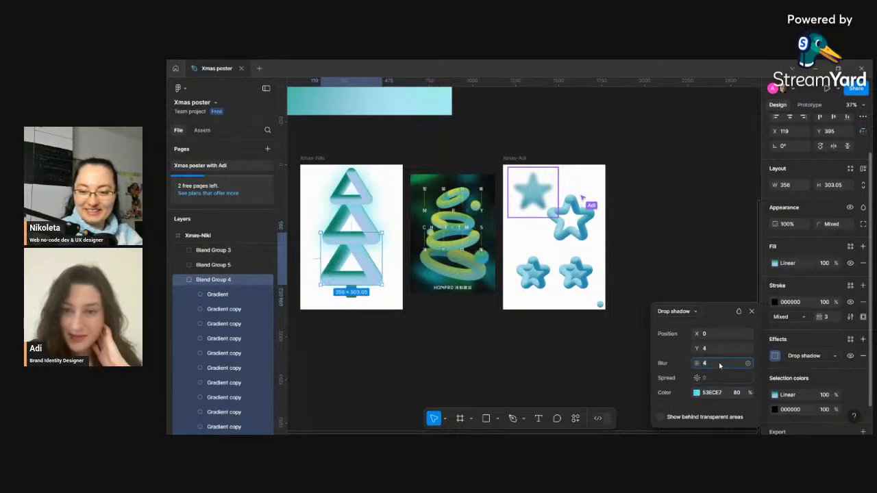
type("100")
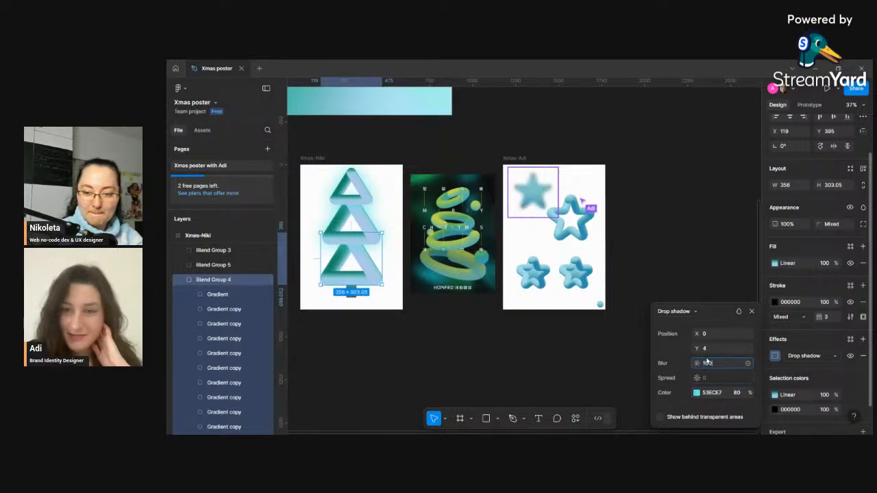
key("Return")
left_click(480, 351)
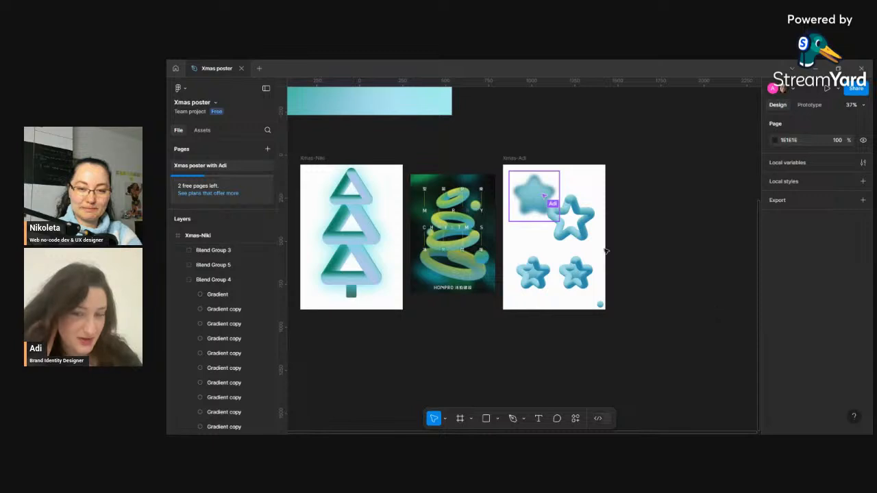
- Move the outline star group in the Xmas-Adi frame down and to the right
left_click(576, 233)
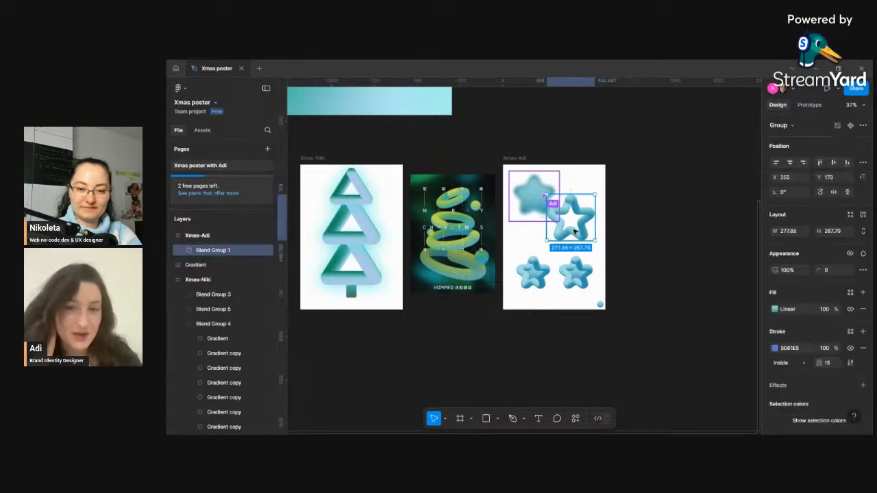
mouse_move(575, 226)
left_mouse_down()
mouse_move(613, 207)
mouse_move(581, 230)
left_mouse_up()
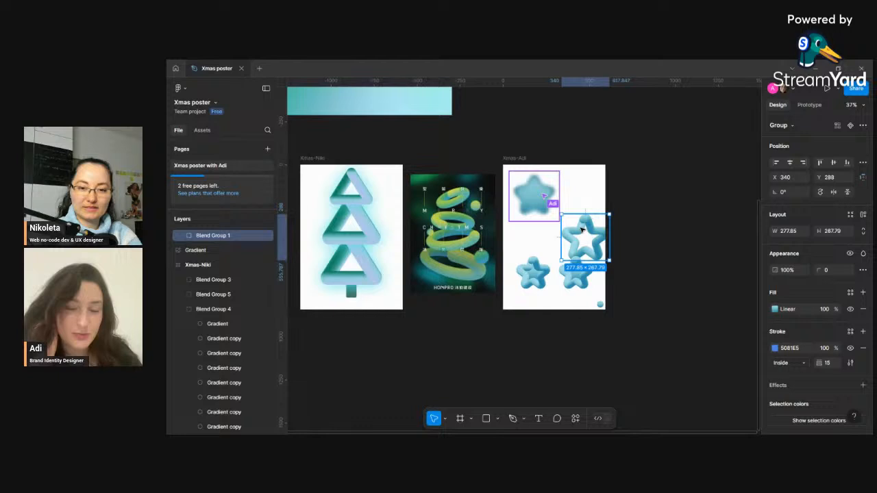
- Duplicate the blurred star into the Xmas-Adi frame's top-right corner and reshape its points with the radius and ratio handles
left_click(538, 211)
left_click_drag(539, 211, 595, 194, "alt")
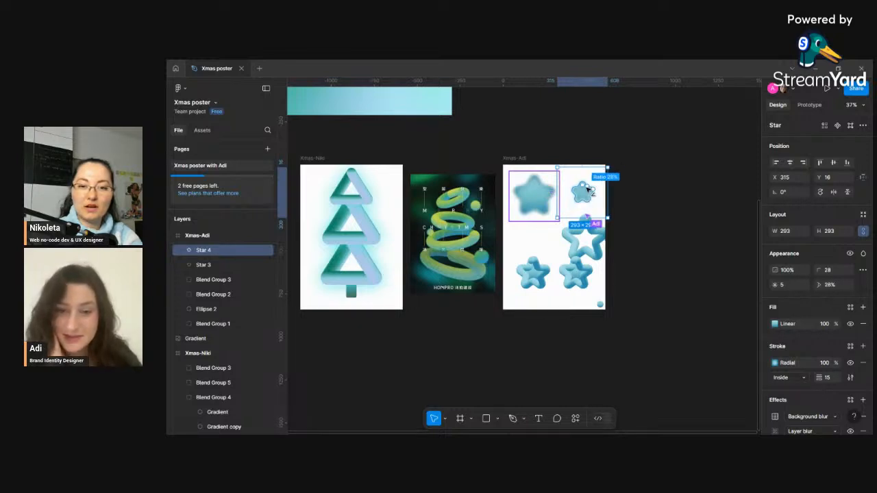
left_click_drag(595, 186, 588, 179)
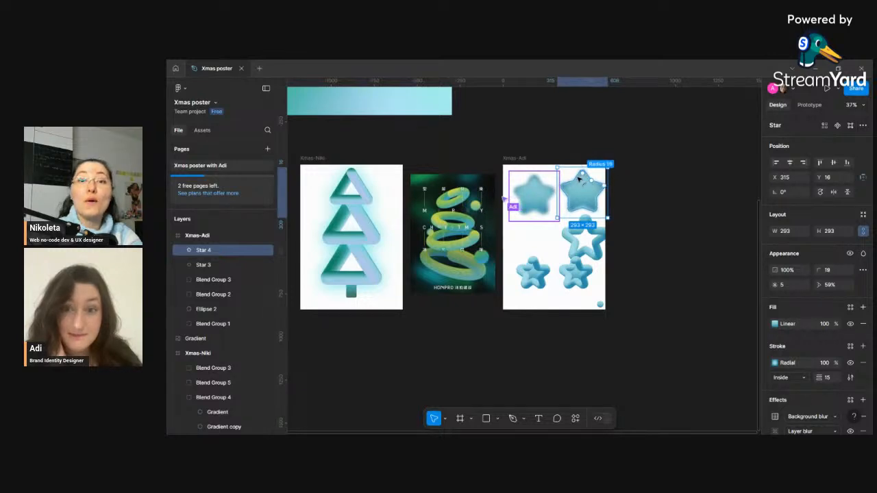
left_click_drag(579, 179, 585, 177)
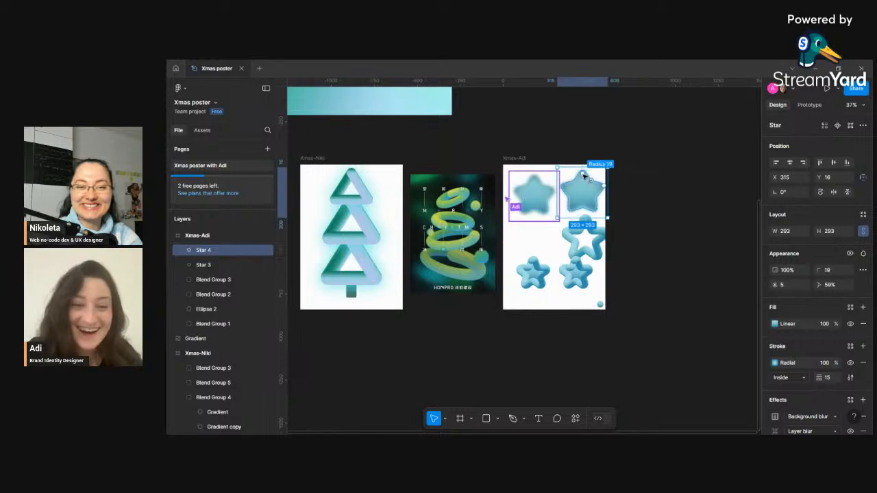
- Move the copied star onto the top of the Xmas-Niki tree
left_click(633, 192)
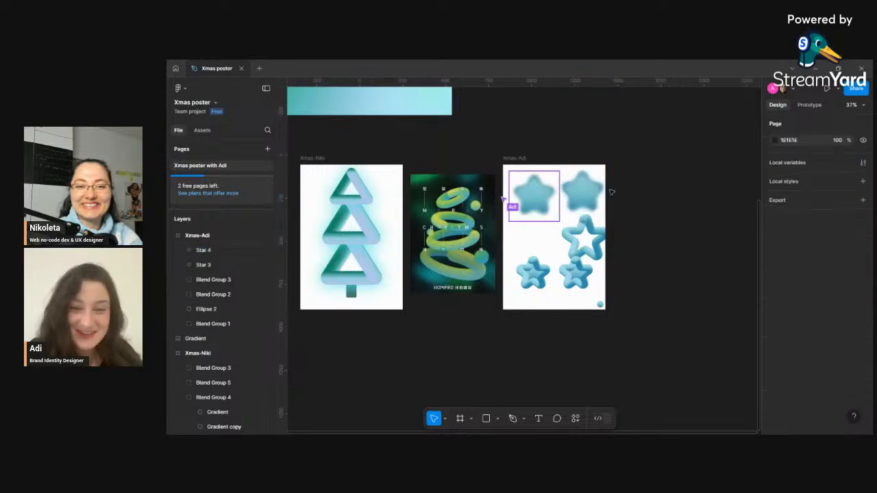
left_click(596, 196)
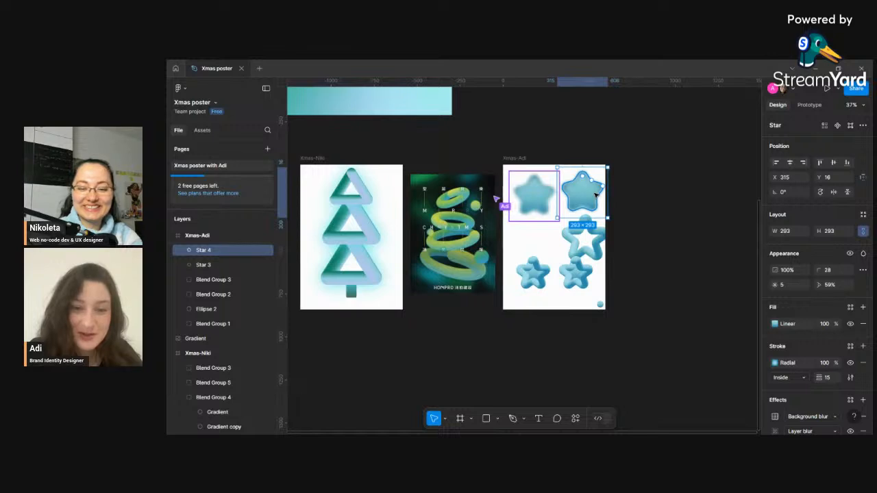
left_click_drag(583, 195, 478, 195)
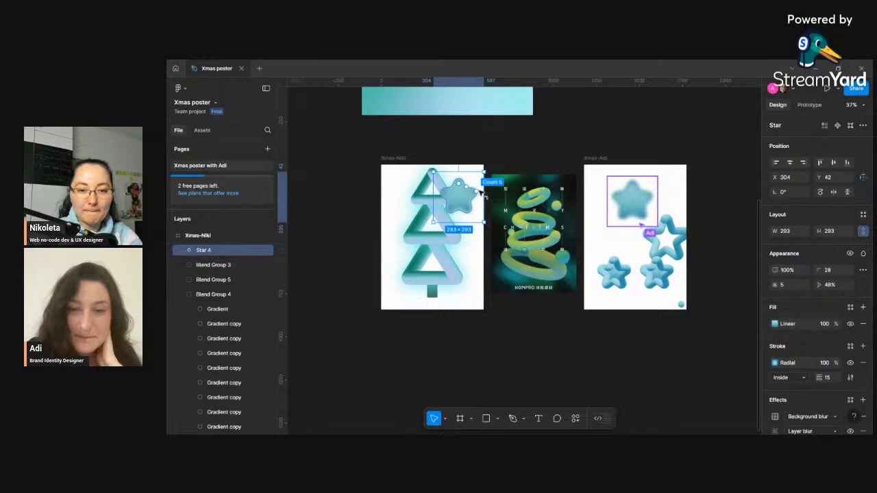
- Set the tree-top star's corner radius to about 30 and its stroke position to Outside
left_click_drag(459, 183, 457, 184)
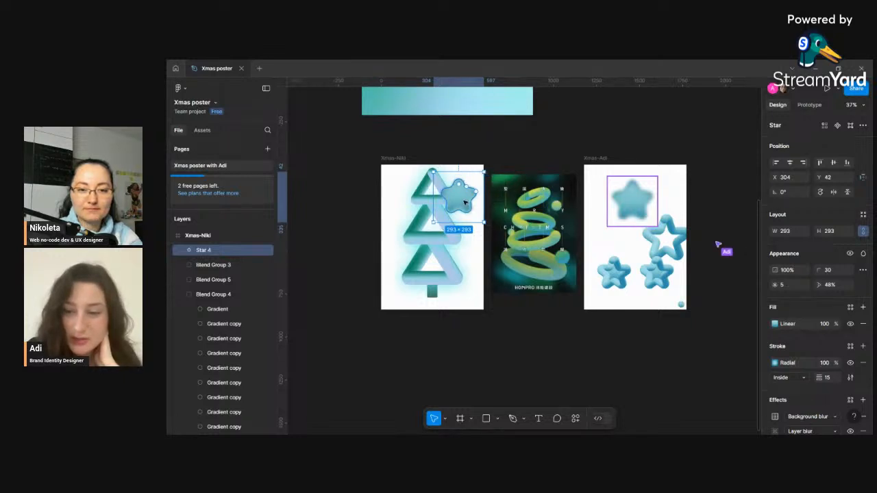
left_click(788, 378)
left_click(799, 390)
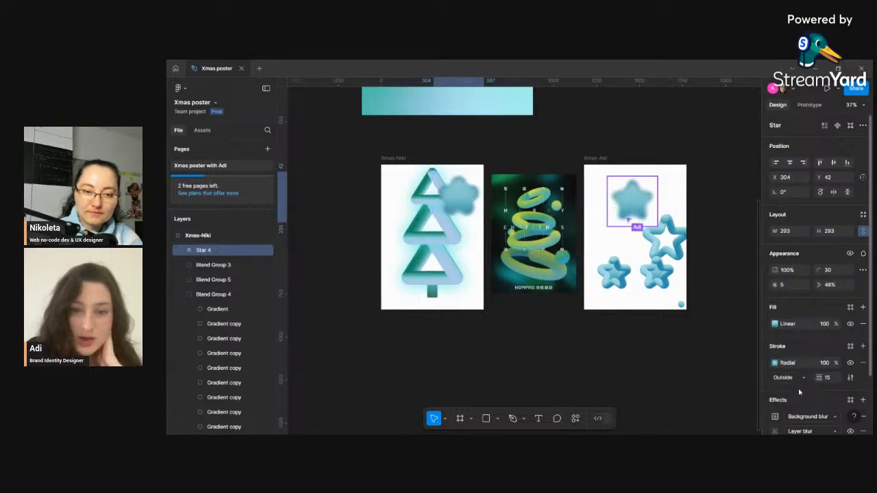
- Set the tree-top star's stroke position to Inside
left_click(794, 378)
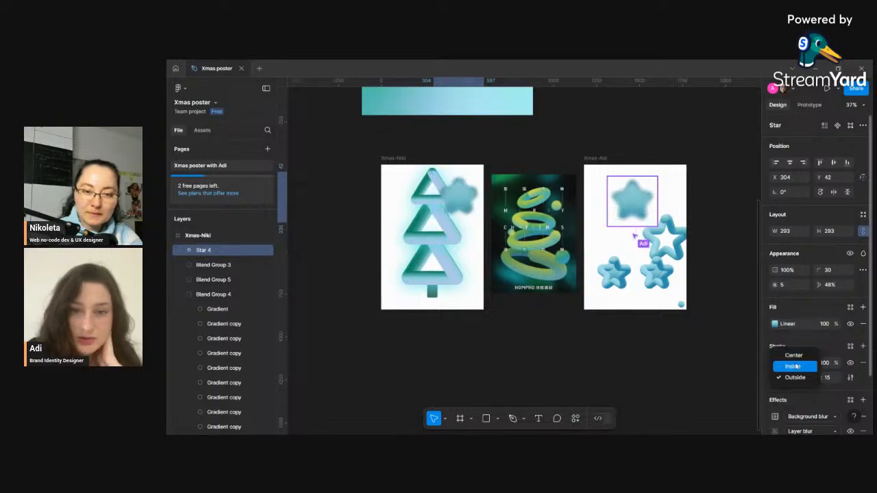
left_click(795, 367)
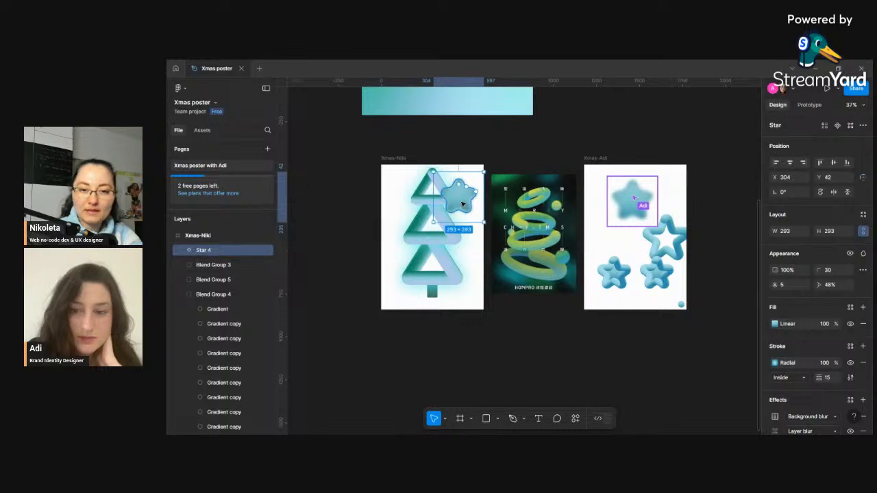
- Shrink the tree-top star to about 220 × 220 and then delete it from the Xmas-Niki frame
left_click_drag(464, 204, 455, 202)
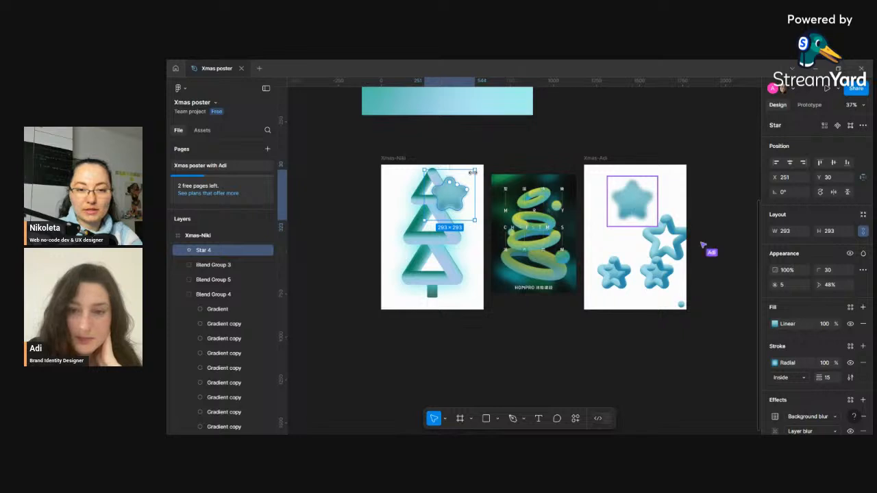
left_click_drag(473, 170, 451, 197)
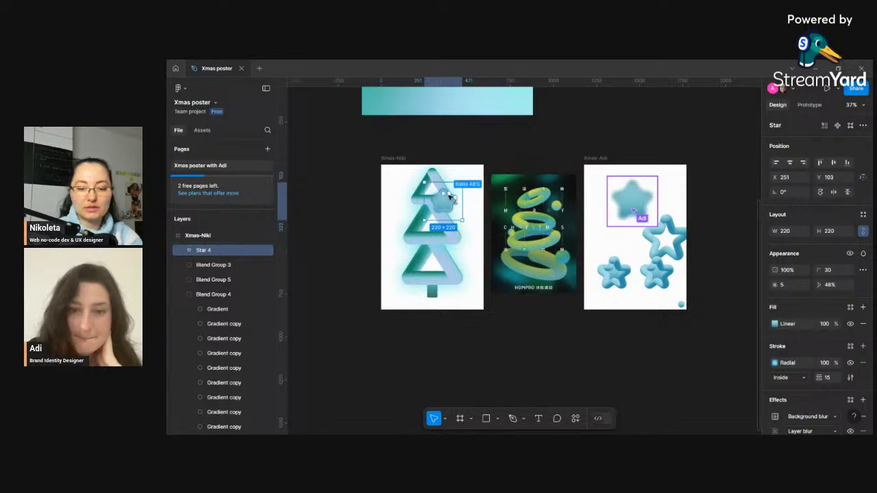
key("Delete")
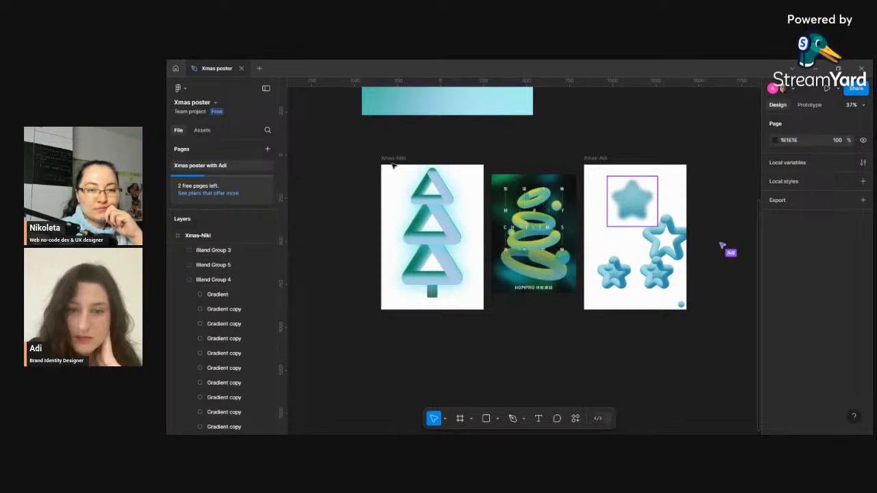
- Select the Xmas-Niki frame and launch the Grainy Gradient plugin
left_click(388, 180)
left_click(576, 421)
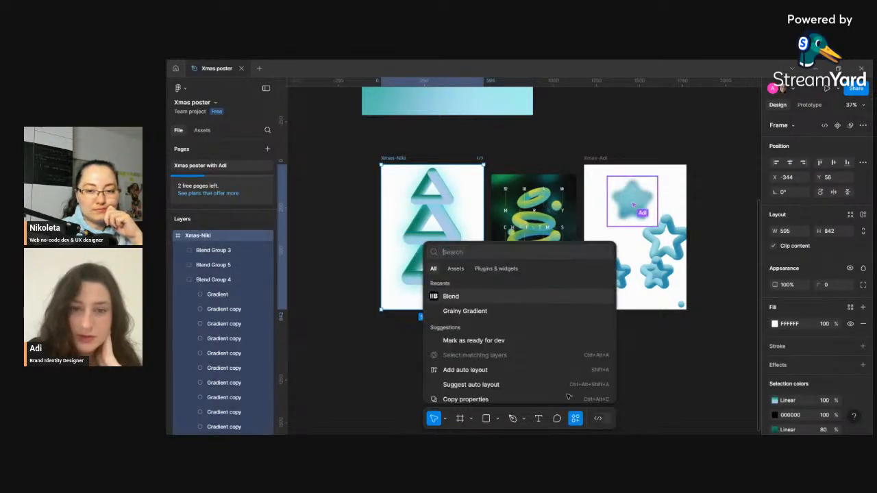
left_click(490, 269)
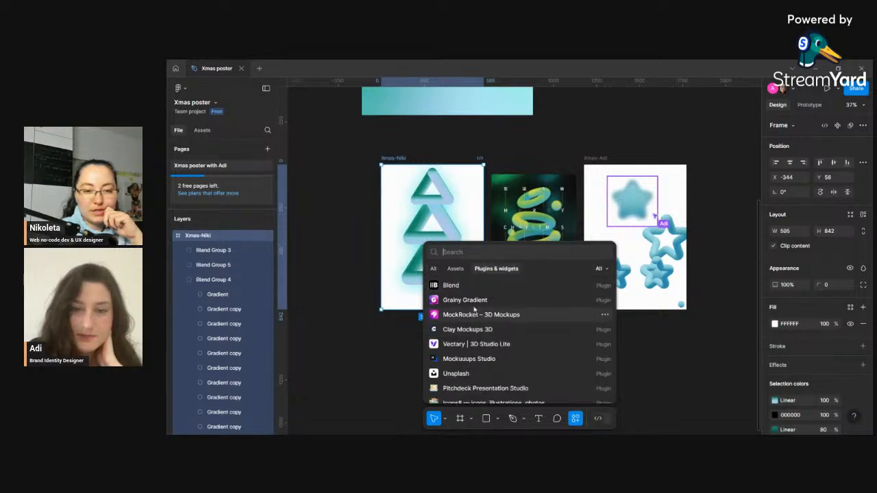
left_click(510, 300)
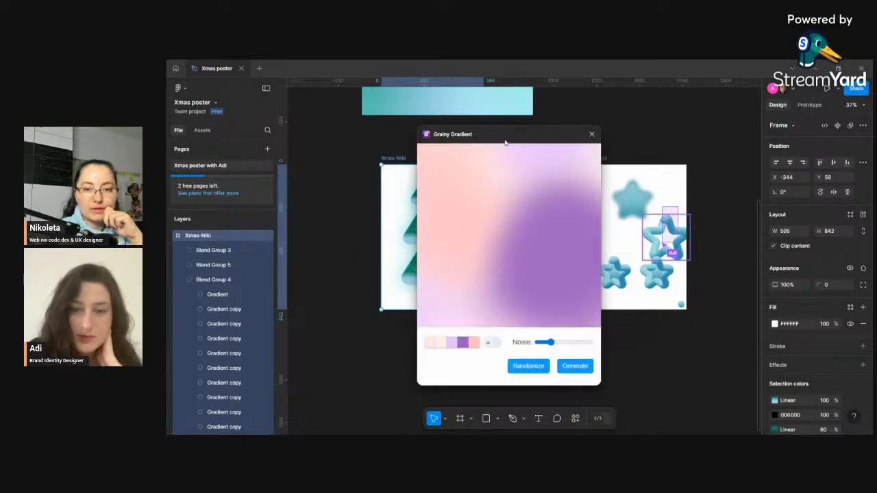
- Randomize the grainy gradient several times and lower its noise level
left_click_drag(498, 139, 255, 105)
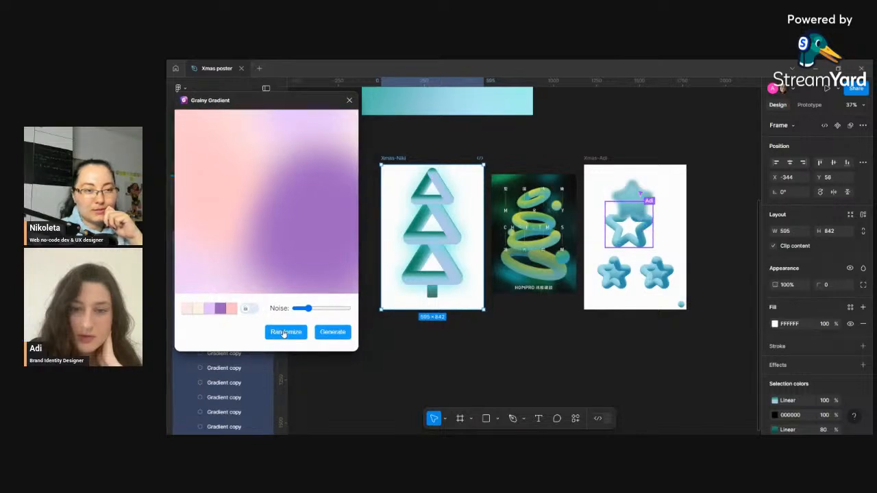
left_click(284, 334)
left_click(283, 333)
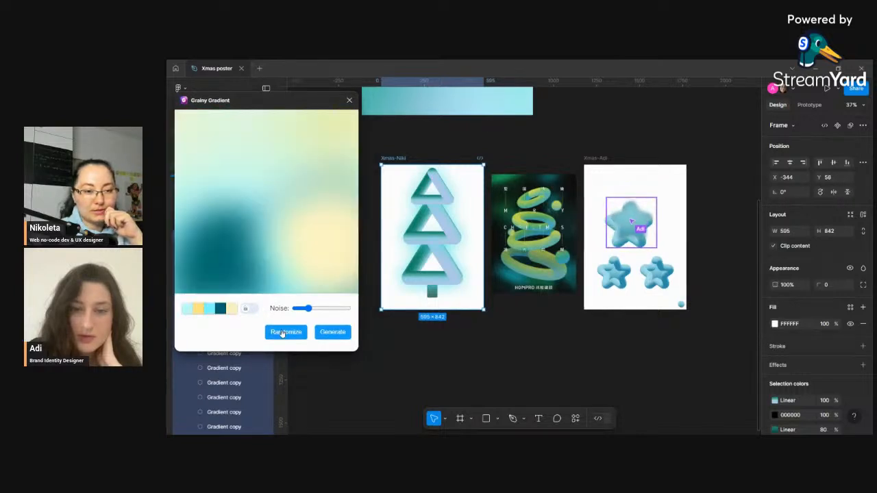
left_click(281, 333)
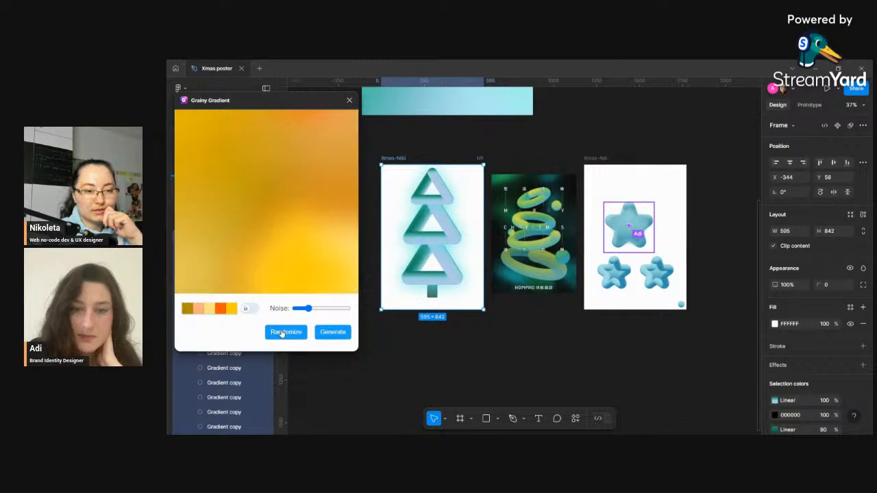
left_click(282, 333)
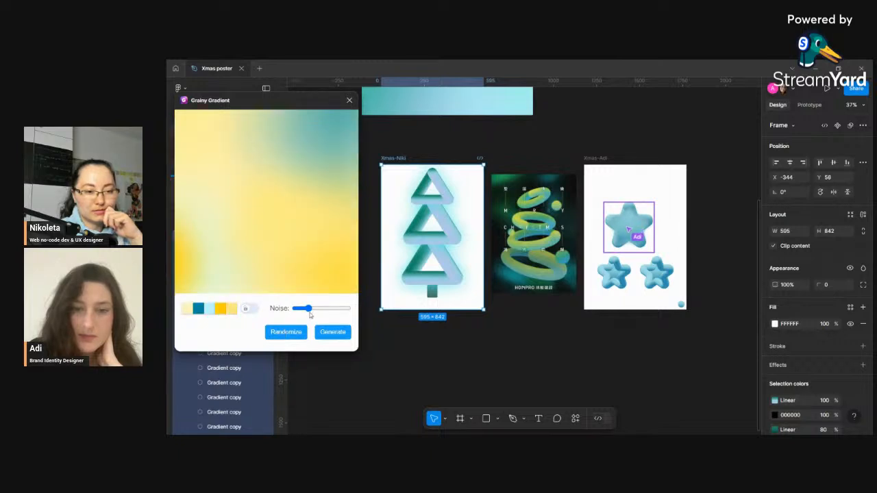
left_click_drag(310, 313, 299, 309)
left_click(294, 333)
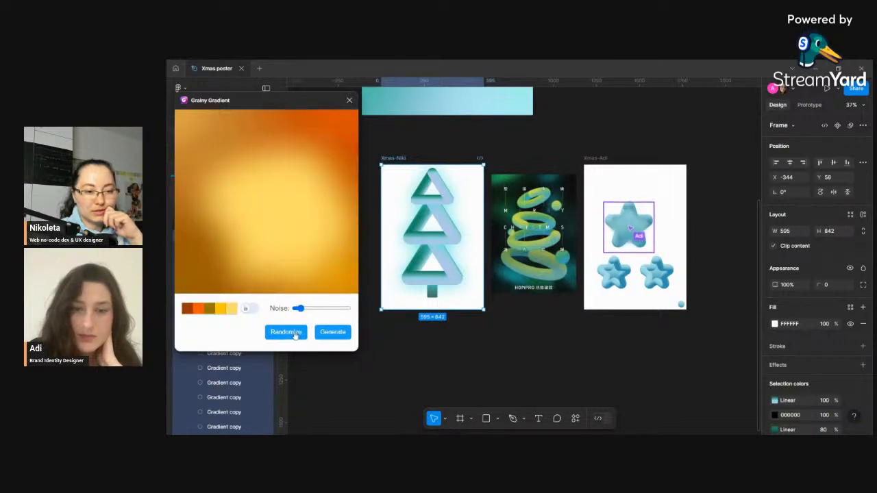
left_click(295, 333)
left_click(296, 335)
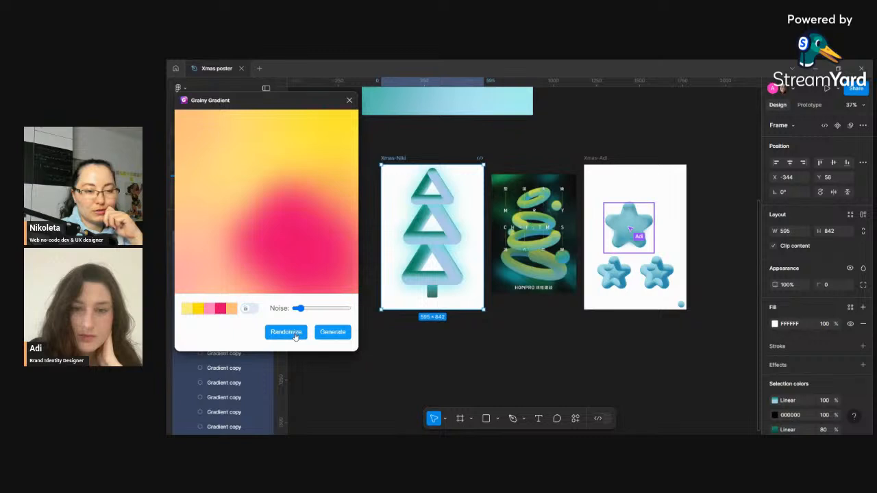
left_click(295, 335)
left_click(291, 334)
left_click(287, 333)
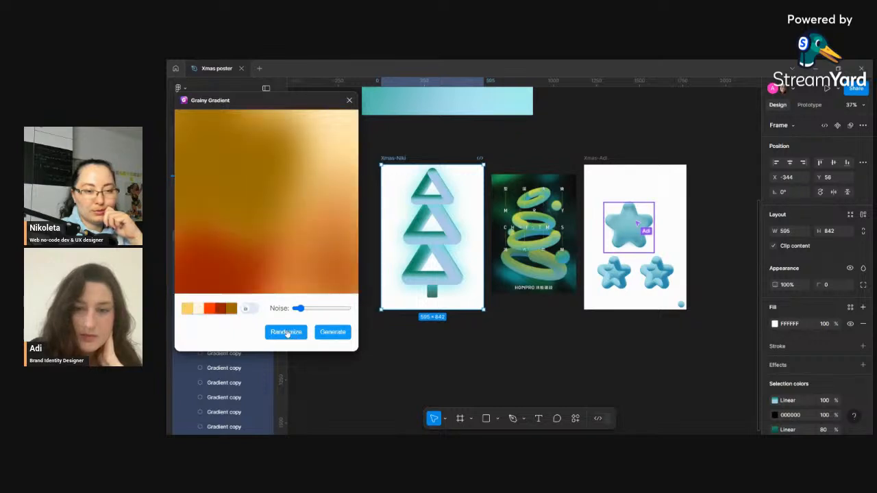
- Pick a new colour for the first gradient swatch and try a higher noise level
left_click(188, 309)
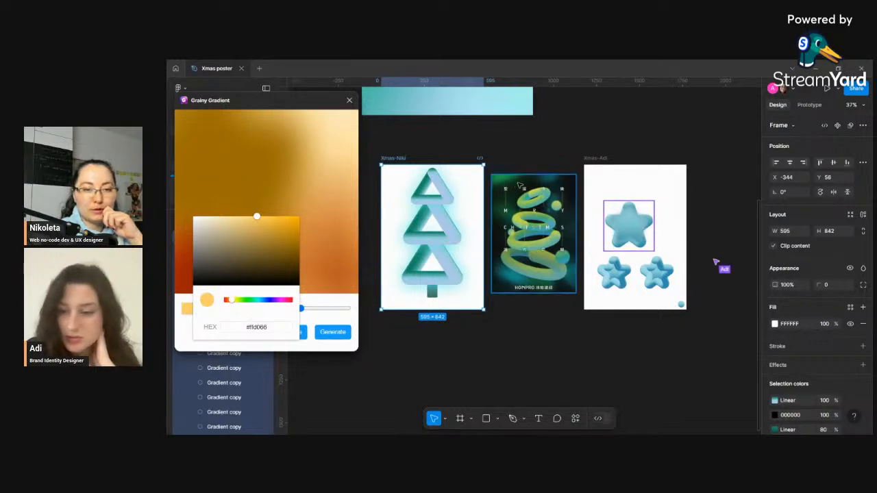
left_click(270, 246)
left_click(333, 309)
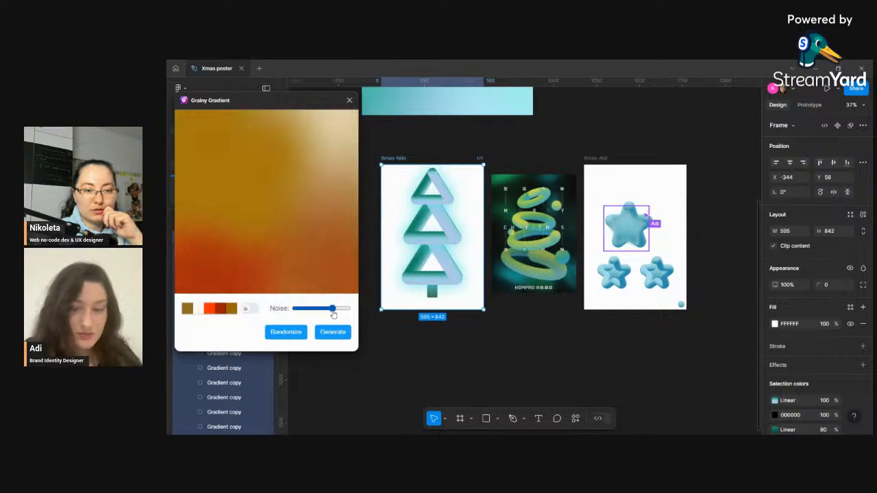
left_click(310, 309)
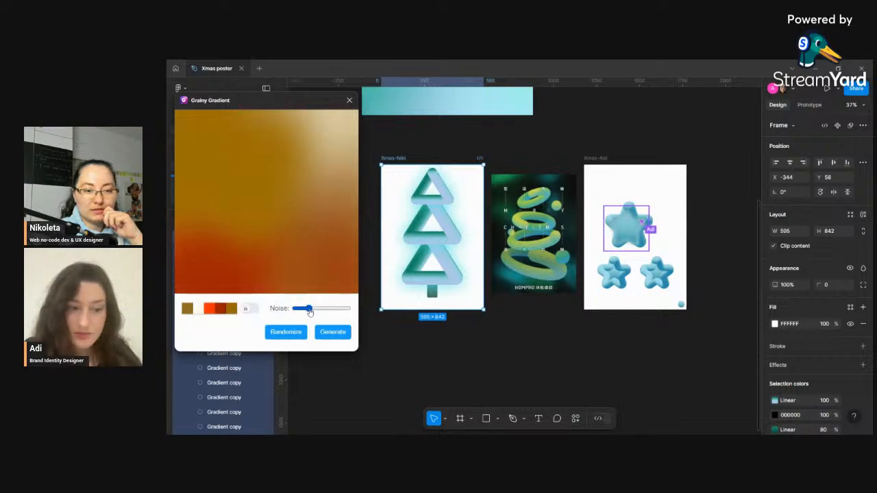
- Randomize until a white-to-blue-purple gradient appears, generate it onto the canvas, and close the plugin
left_click(287, 335)
left_click(287, 335)
left_click(287, 336)
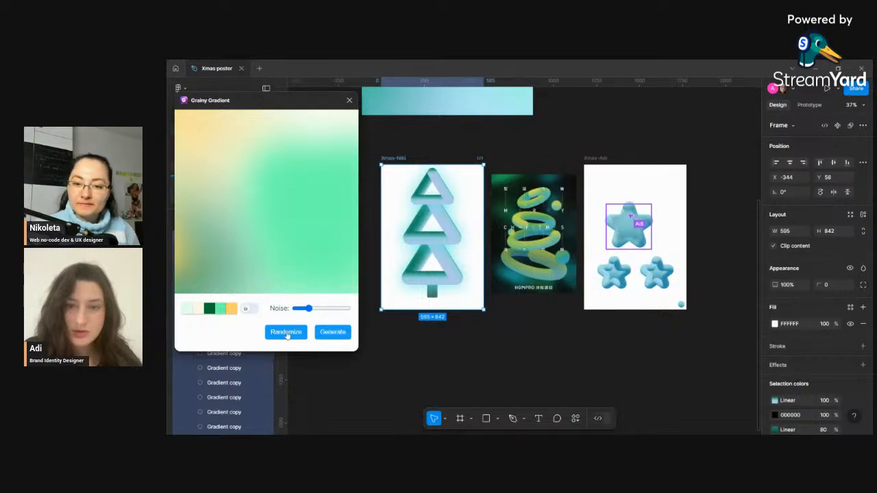
left_click(286, 335)
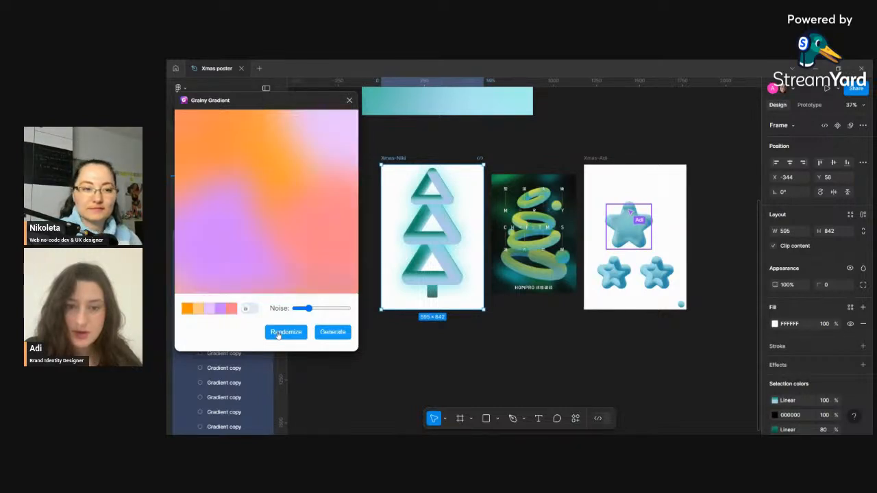
left_click(287, 335)
left_click(285, 334)
left_click(278, 334)
left_click(277, 335)
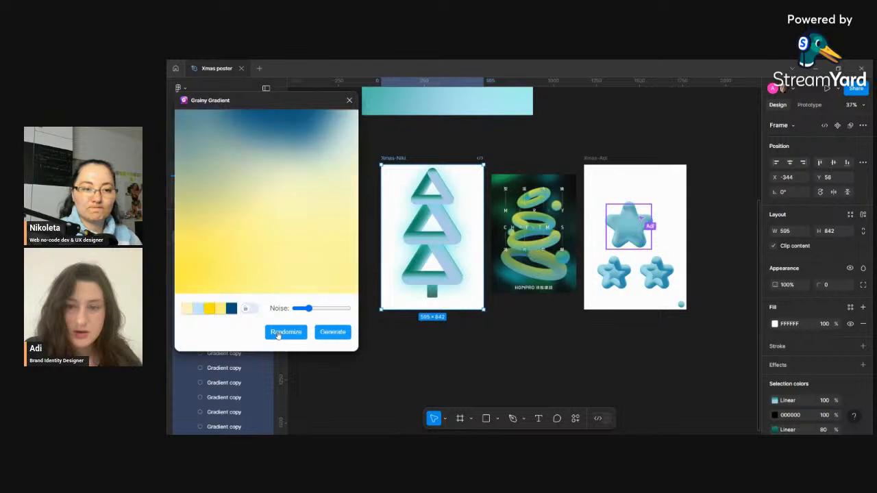
left_click(277, 334)
left_click(278, 334)
left_click(279, 335)
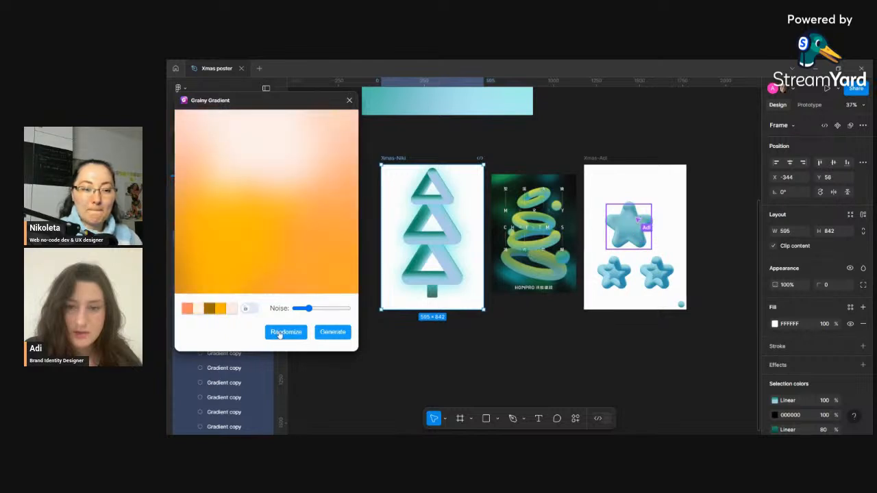
left_click(279, 334)
left_click(281, 334)
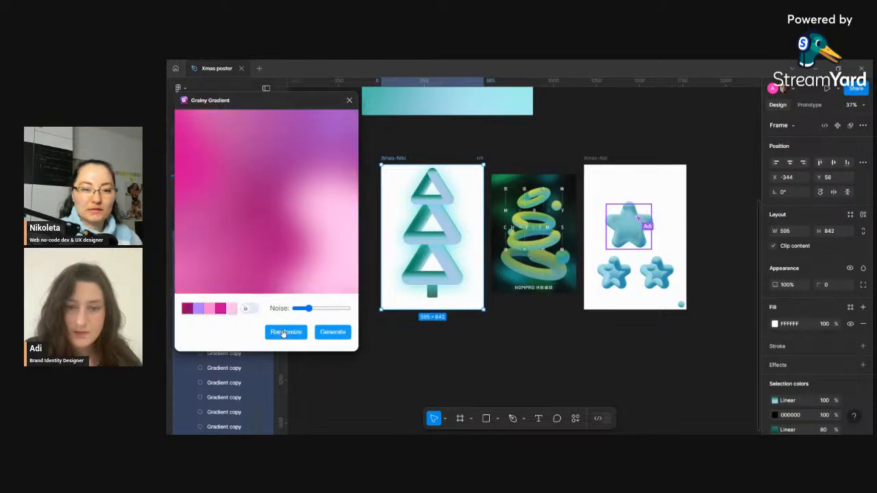
left_click(283, 333)
left_click(283, 334)
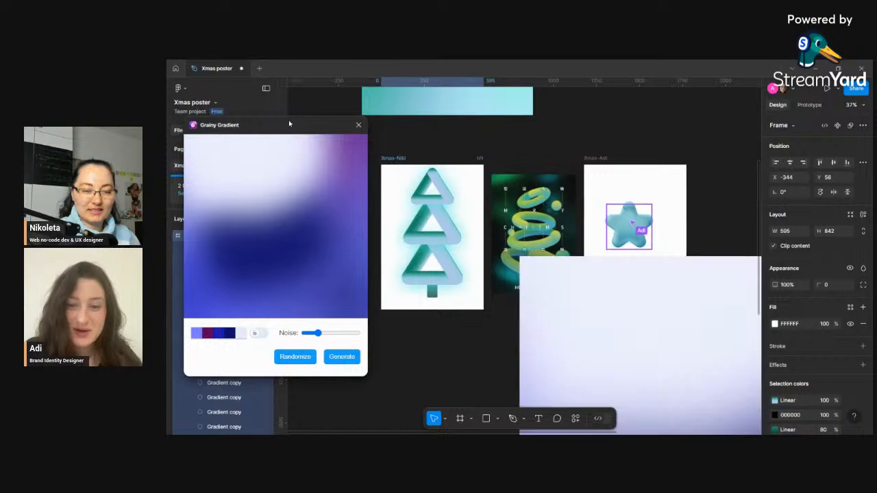
left_click_drag(274, 100, 270, 118)
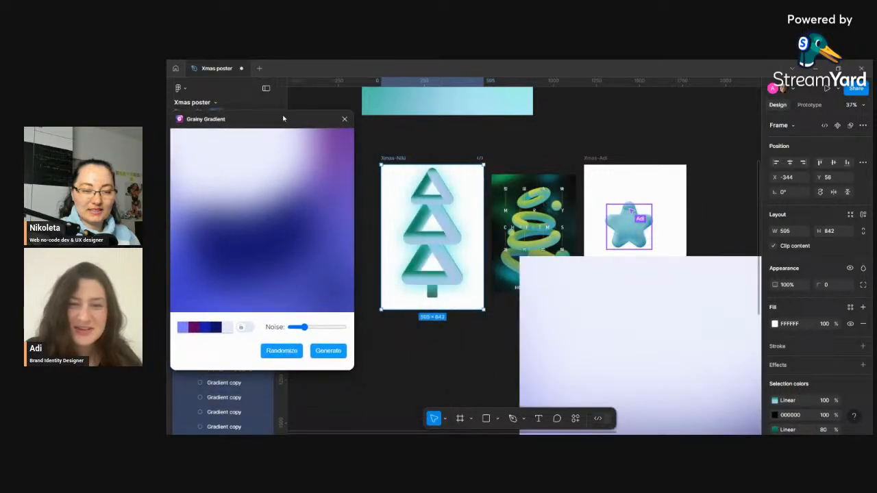
left_click(345, 120)
- Move the generated gradient image over the Xmas-Niki frame
left_click(603, 315)
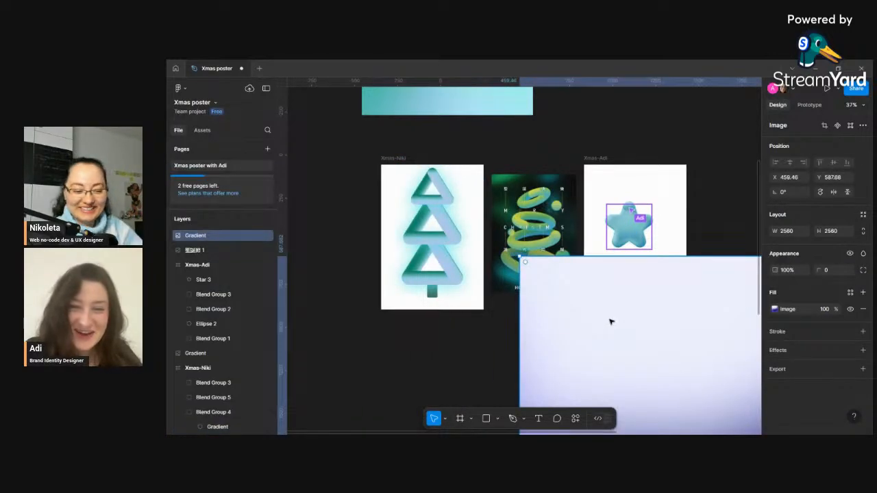
scroll(600, 315, "down", 1)
scroll(601, 315, "down", 3)
left_click_drag(656, 336, 388, 210)
left_click_drag(515, 165, 409, 262)
left_click_drag(371, 302, 508, 267)
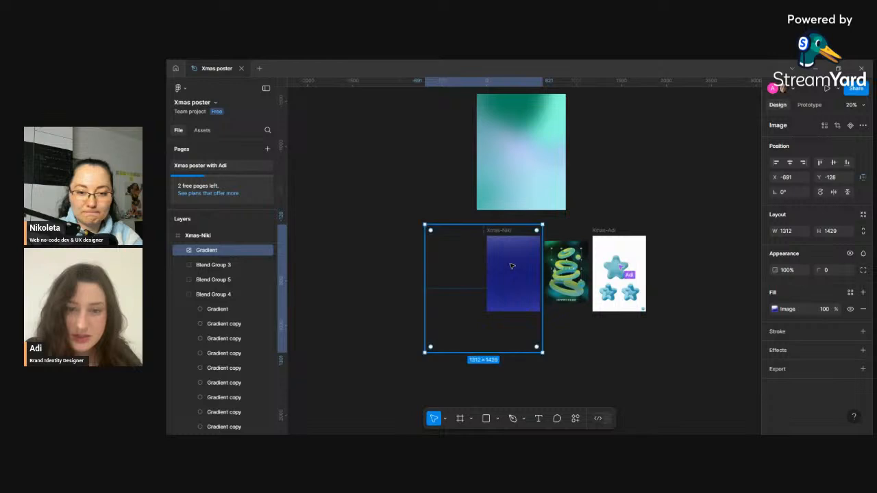
- Send the gradient image behind the tree shapes inside the Xmas-Niki frame
right_click(511, 267)
left_click(553, 209)
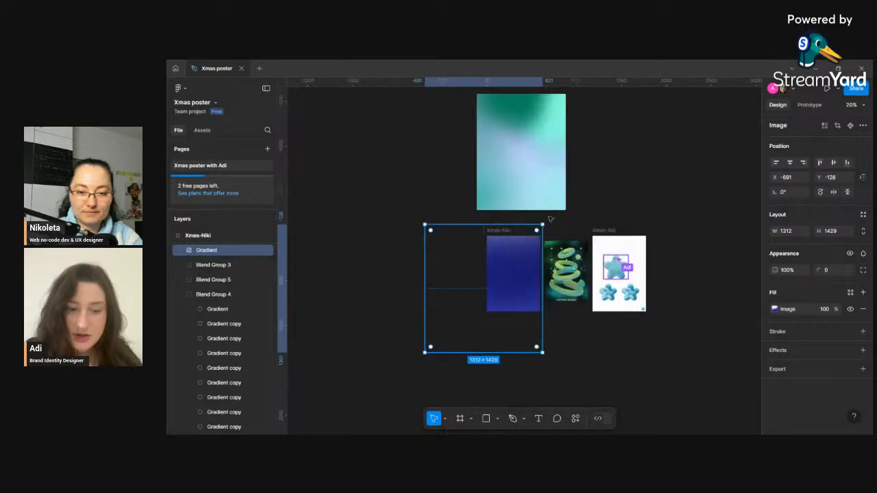
right_click(522, 264)
left_click(567, 223)
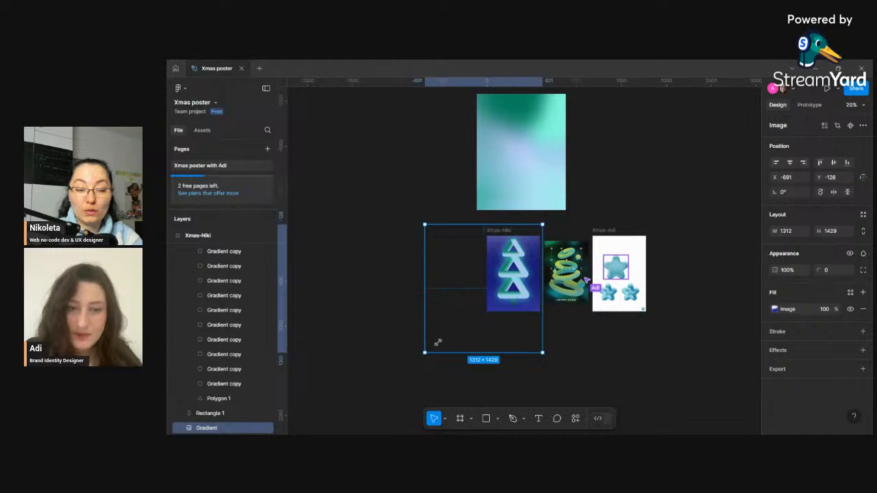
- Resize the gradient image to fill the Xmas-Niki frame exactly, 595 × 811 at position 0, 0
left_click_drag(438, 342, 484, 302)
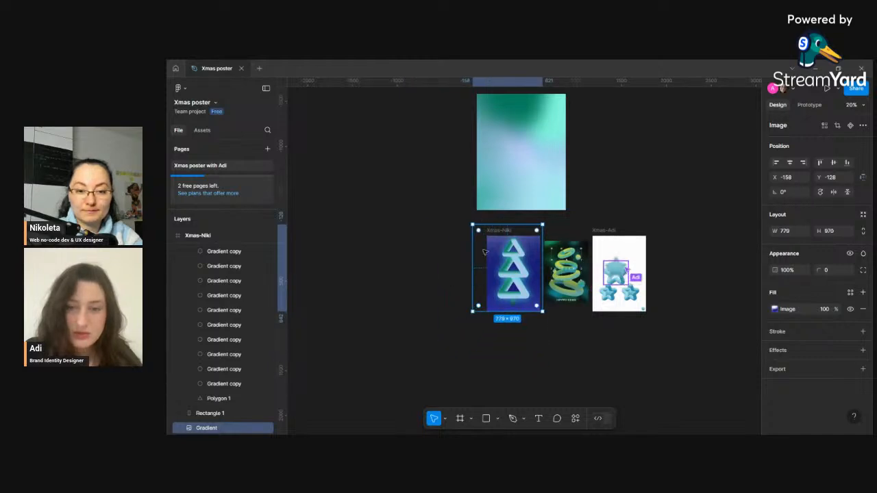
scroll(676, 316, "up", 5)
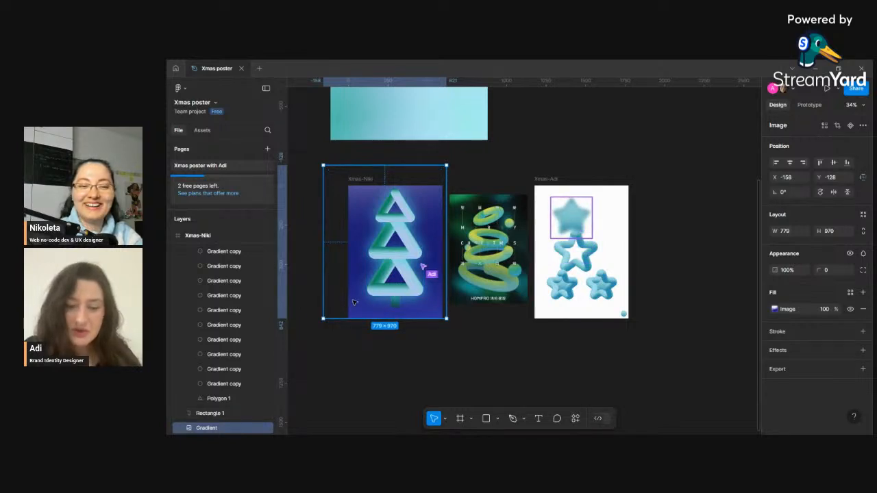
left_click_drag(356, 301, 357, 302)
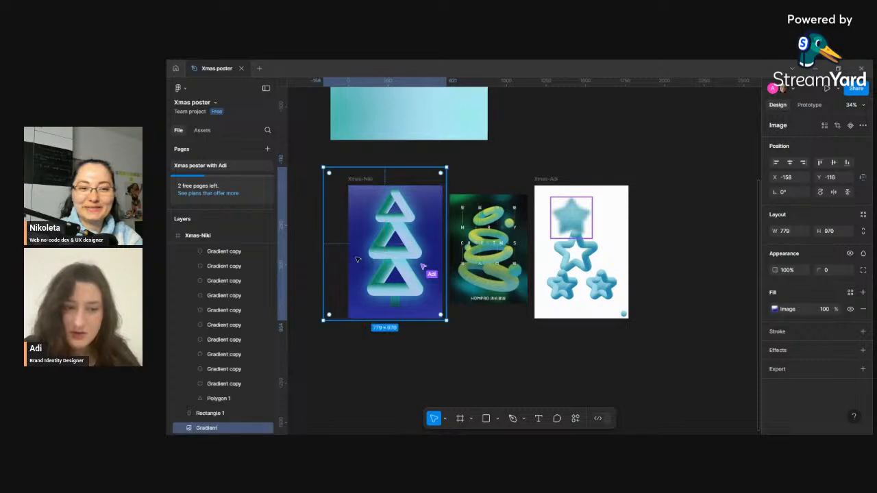
left_click_drag(324, 169, 341, 185)
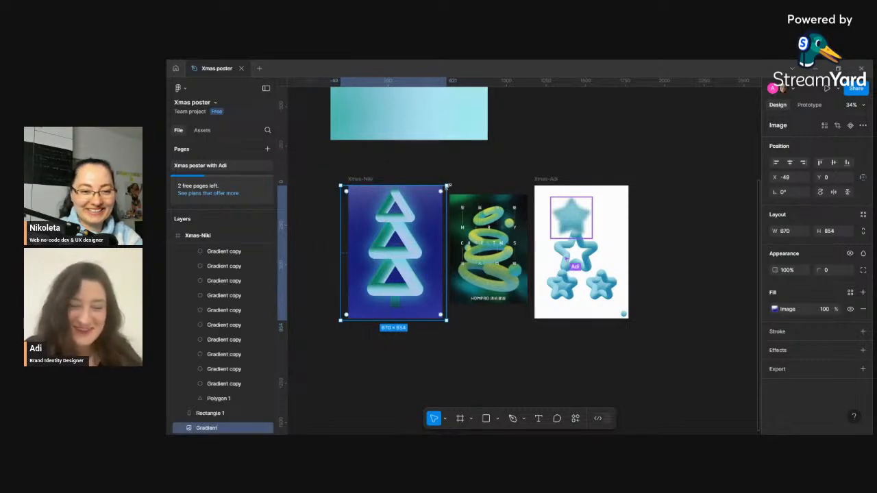
left_click_drag(446, 184, 442, 185)
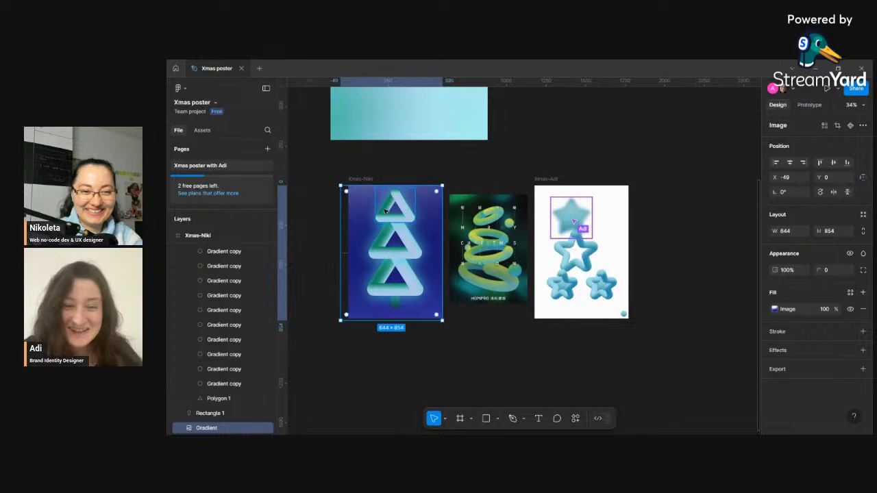
left_click_drag(339, 287, 348, 283)
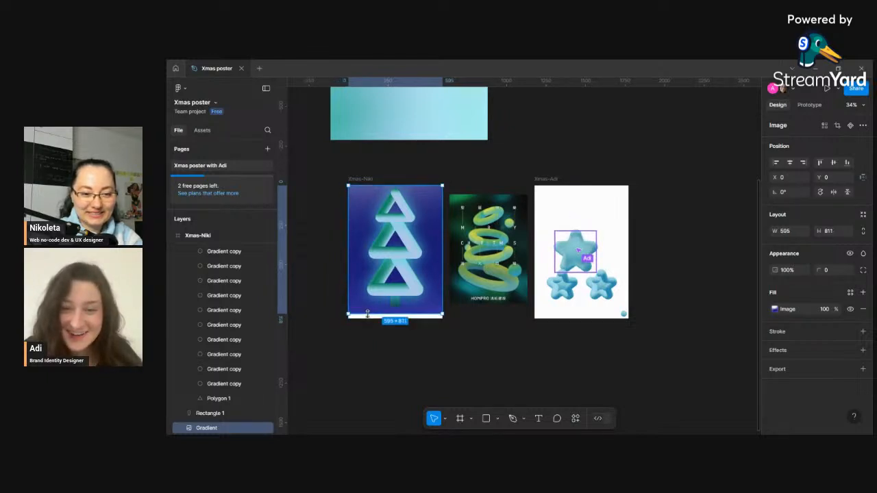
- Set all three gradient stops of the tree trunk rectangle's fill to 80% opacity
left_click(453, 357)
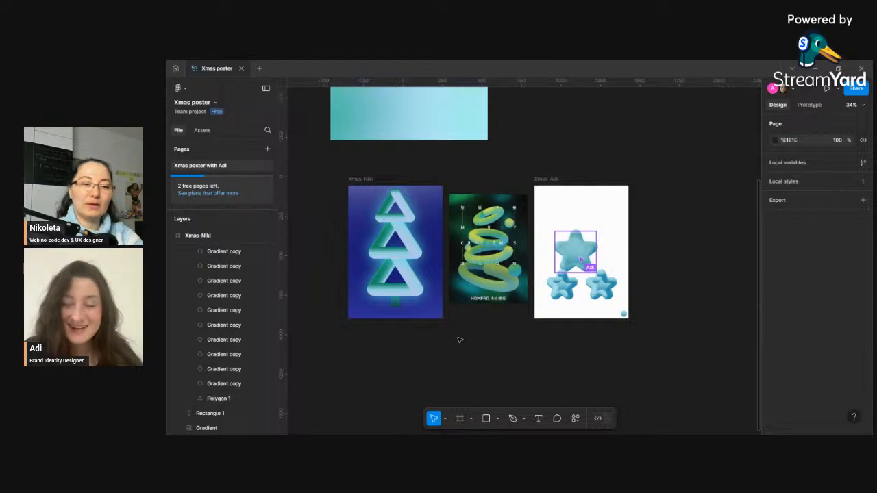
scroll(367, 271, "up", 2)
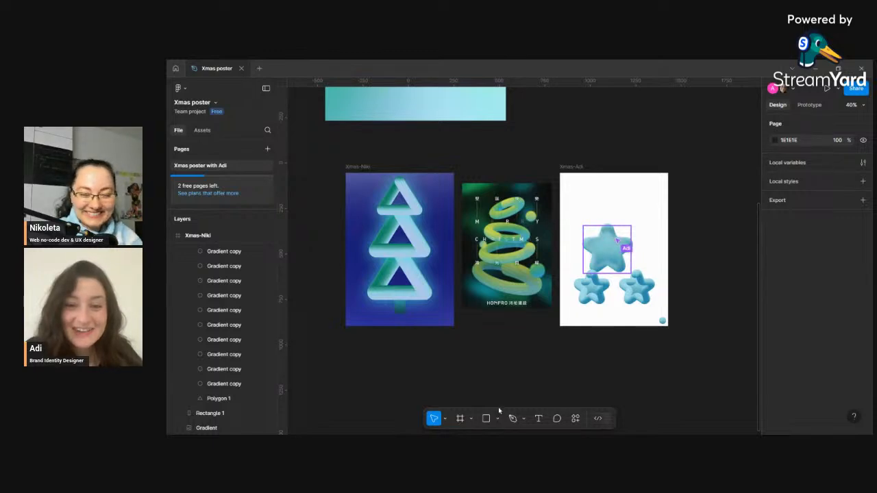
left_click(400, 303)
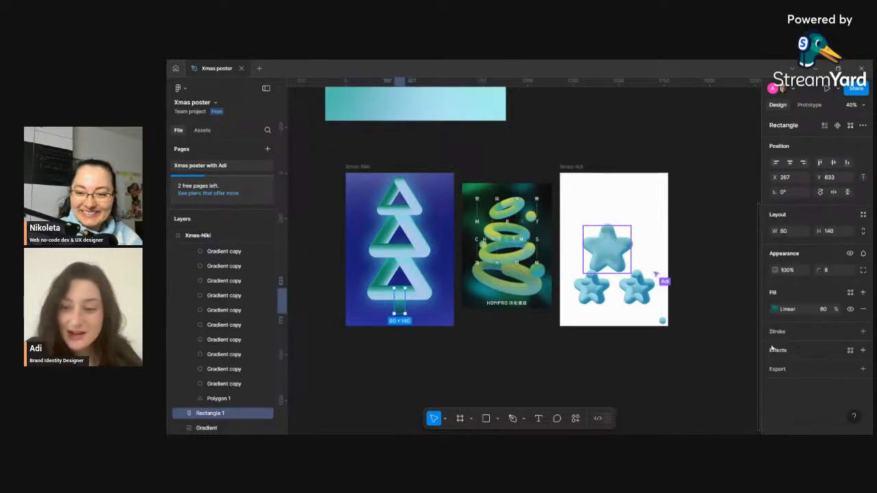
left_click(775, 309)
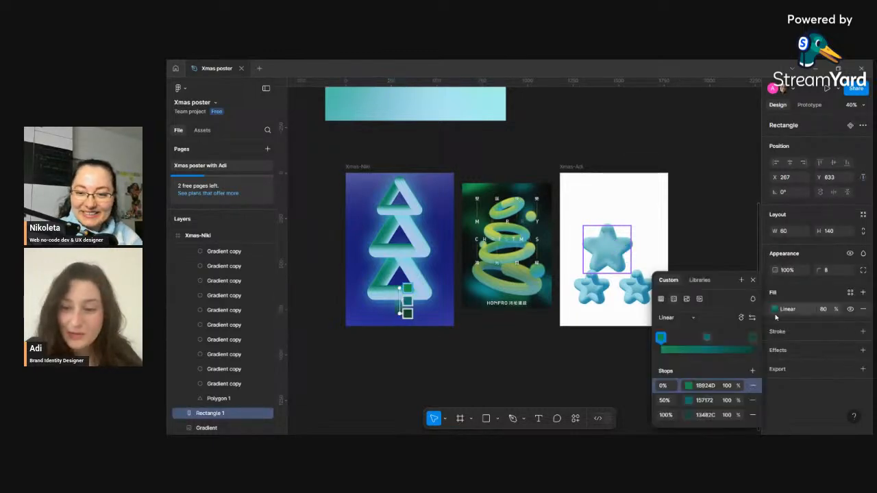
left_click(691, 419)
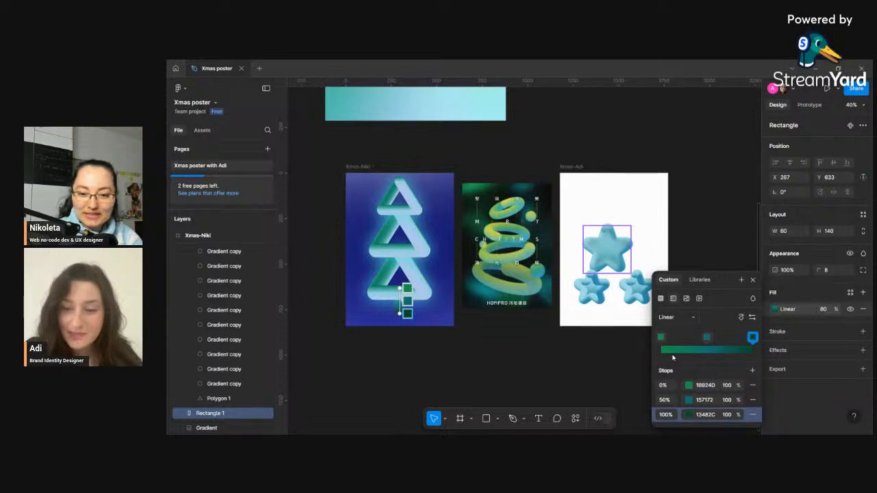
left_click(729, 419)
type("80")
key("Return")
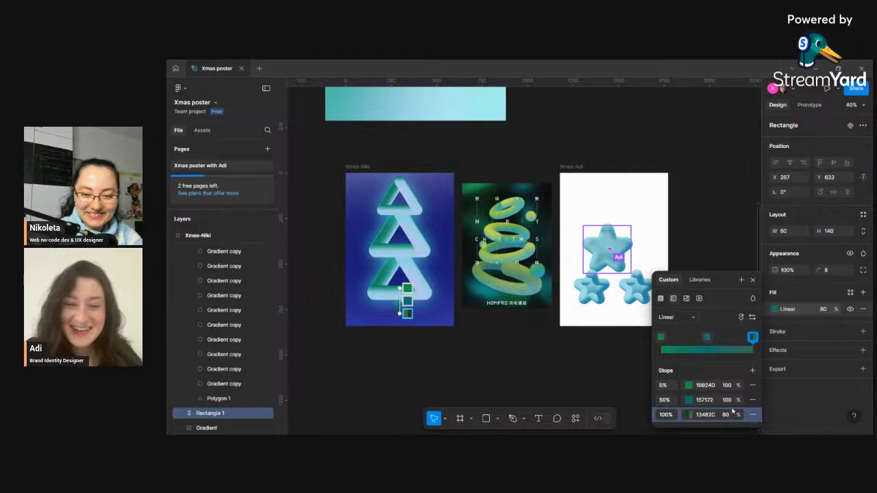
left_click(725, 400)
type("8")
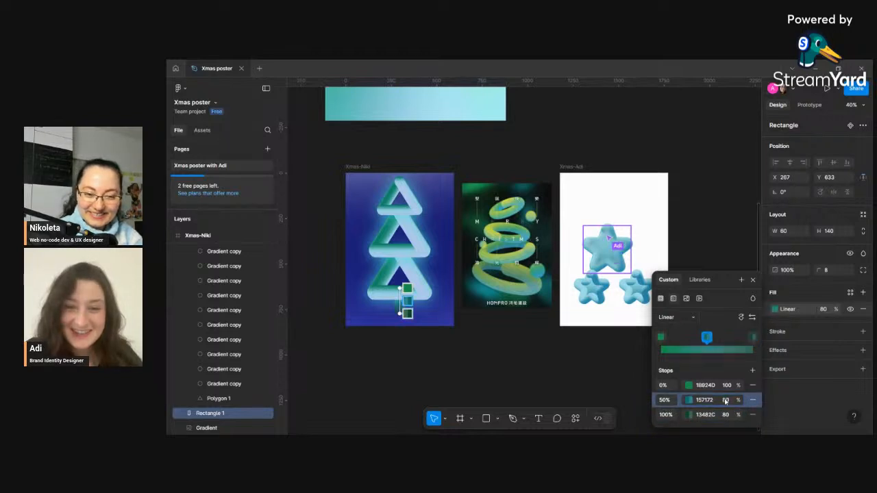
type("0")
left_click(727, 386)
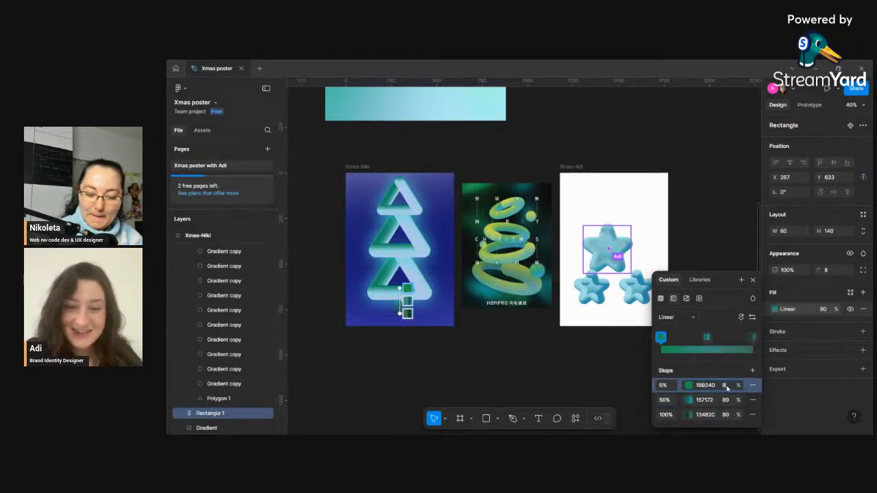
type("80")
left_click(513, 385)
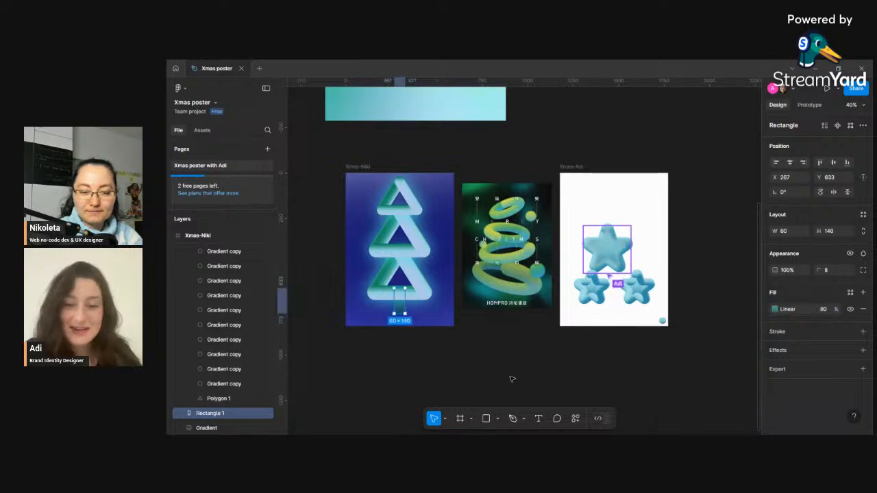
- Set the tree trunk rectangle's corner radius to 12
left_click(456, 336)
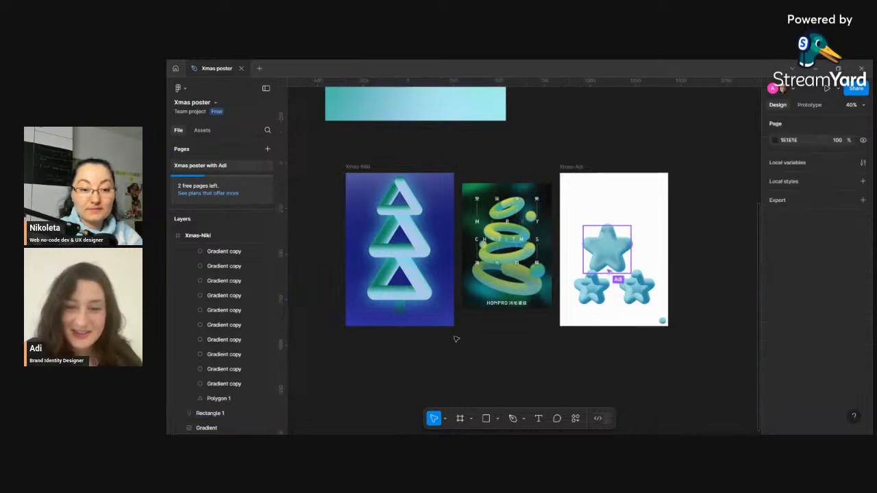
left_click(400, 309)
left_click(832, 273)
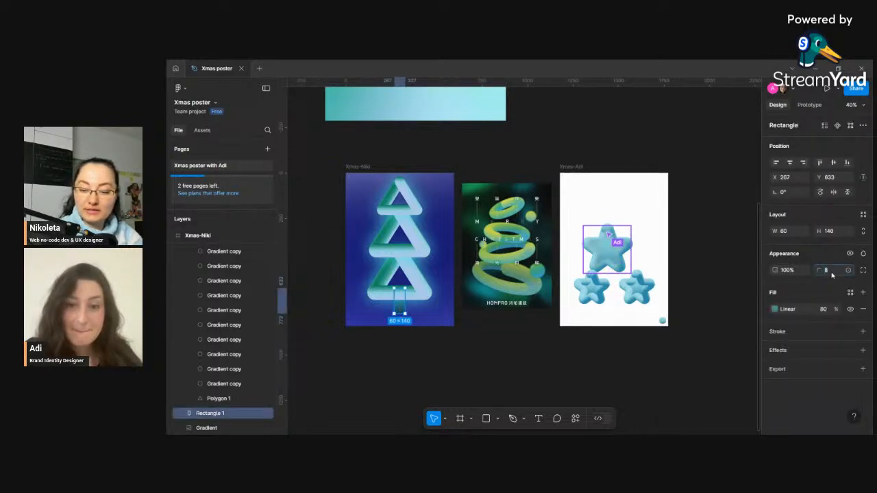
type("12")
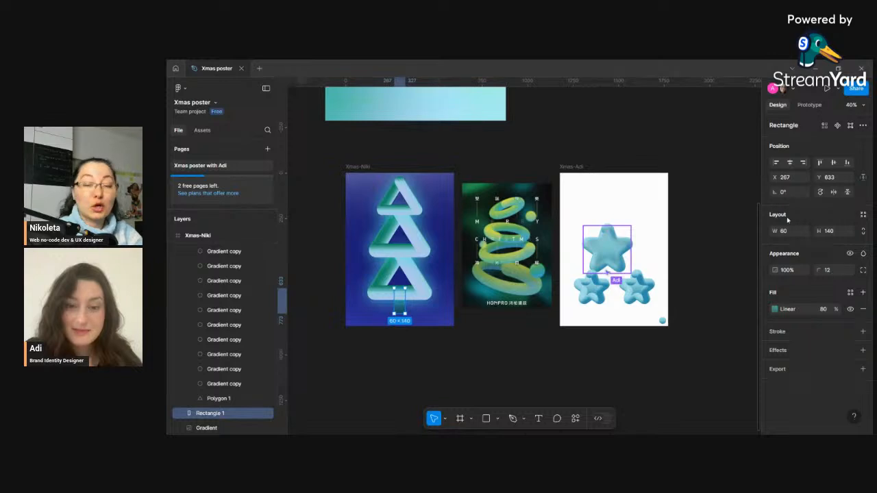
- Select the tree triangles and trunk together and scale them down to about 328 × 690, aligning their centers
left_click(468, 358)
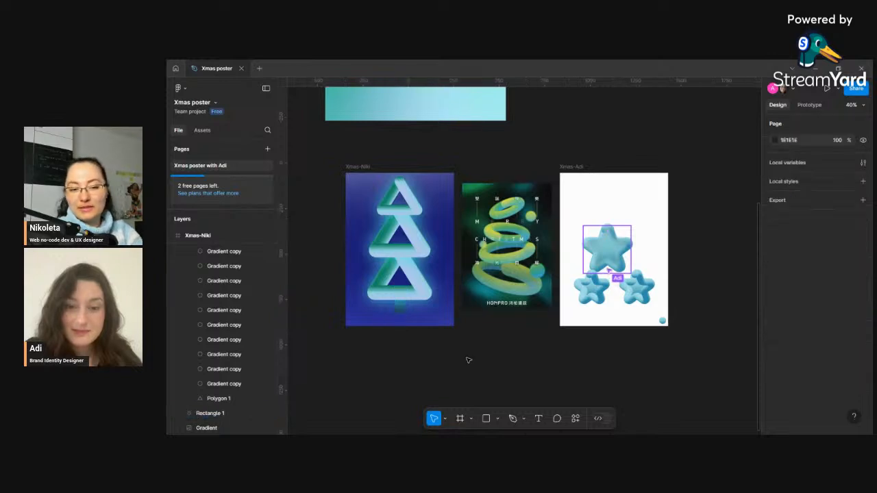
left_click(402, 311)
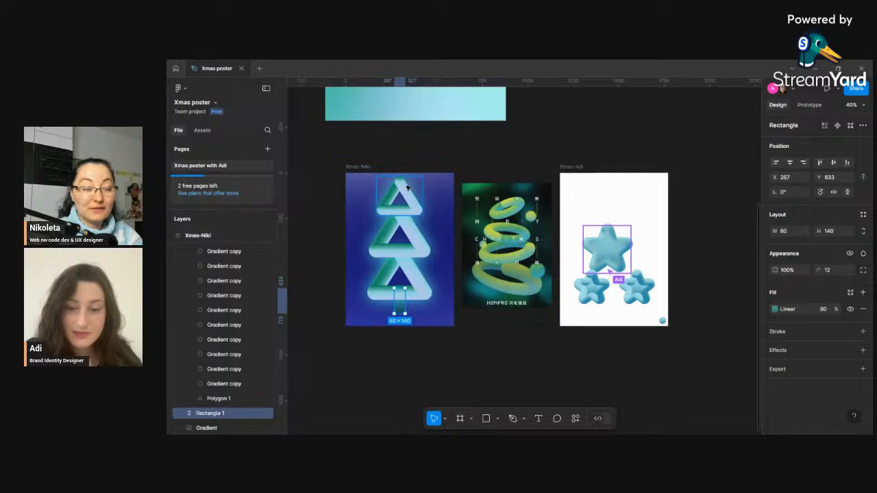
left_click(420, 220)
left_click(424, 245, "shift")
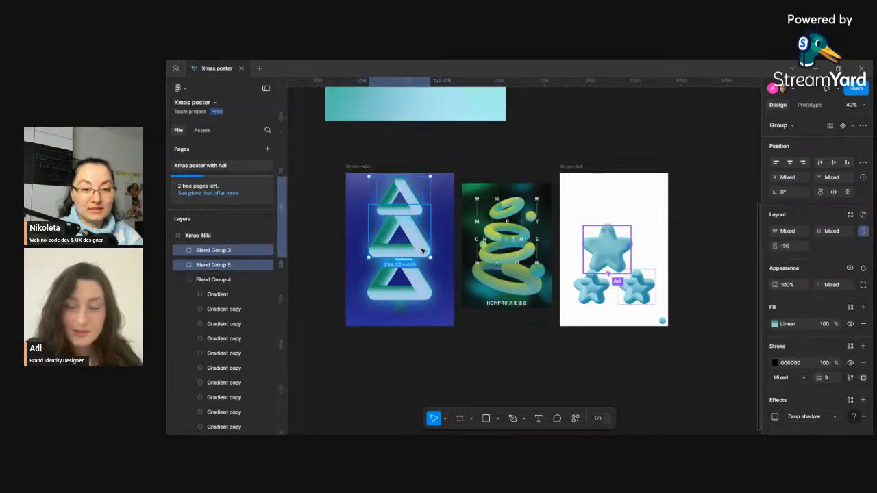
left_click(402, 309, "shift")
left_click(401, 310, "shift")
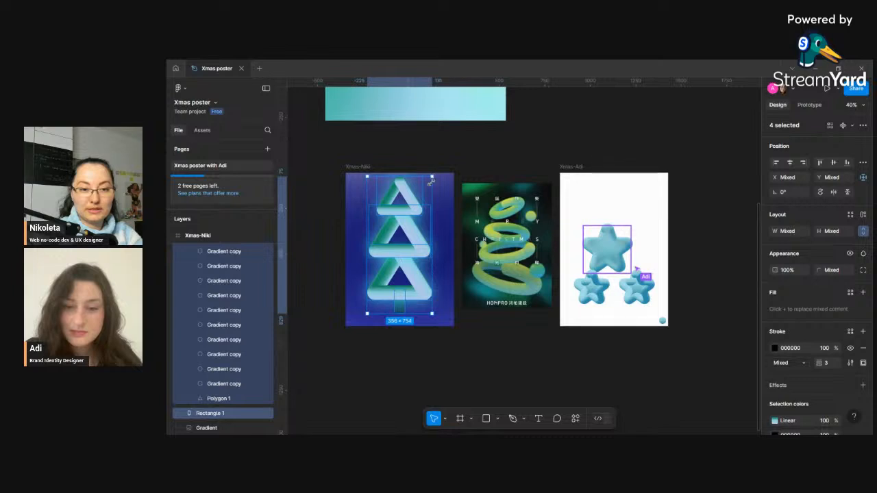
left_click_drag(433, 176, 425, 196)
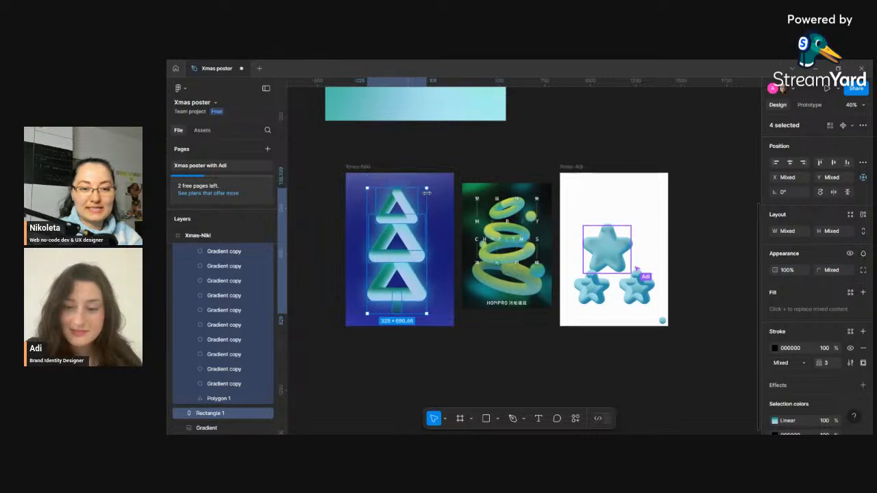
left_click(790, 165)
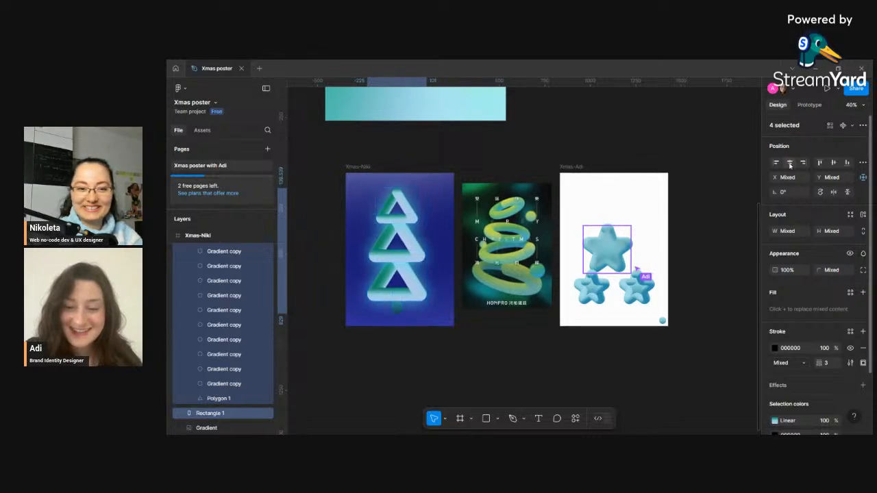
key("Escape")
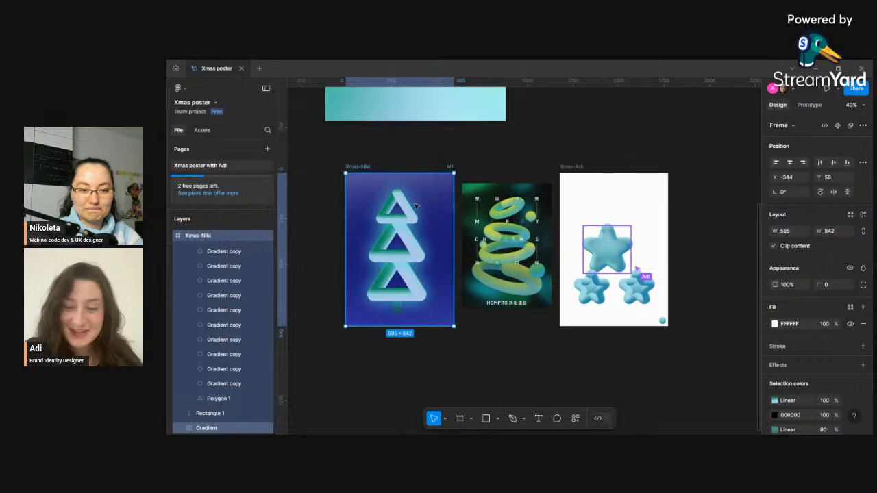
- Group the tree triangles and trunk, then center the group horizontally in the Xmas-Niki frame
left_click(416, 206)
left_click(416, 241, "shift")
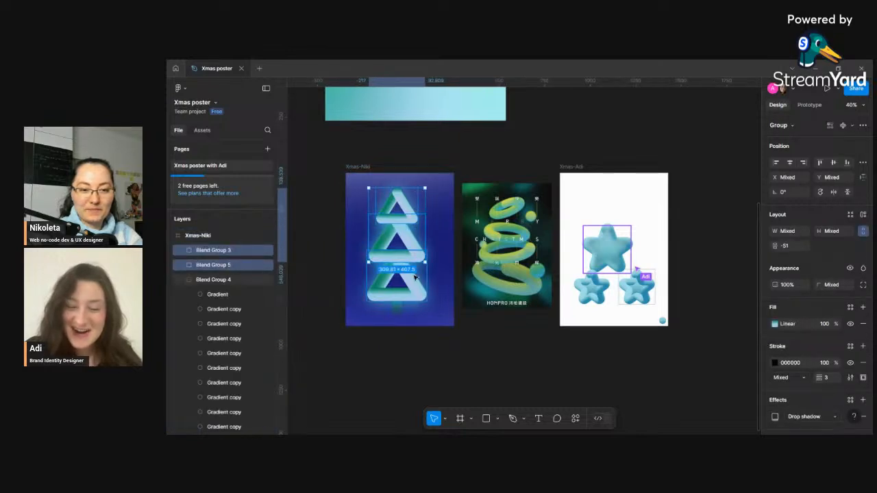
left_click(424, 274, "shift")
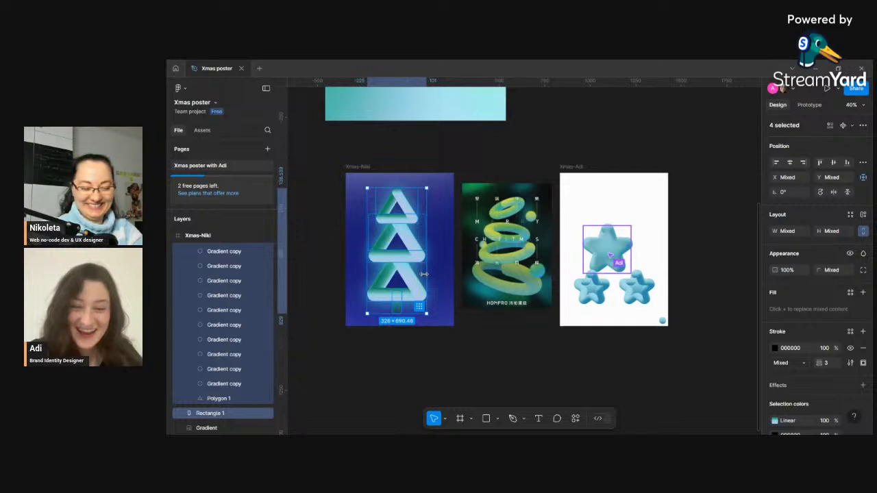
key("ctrl+g")
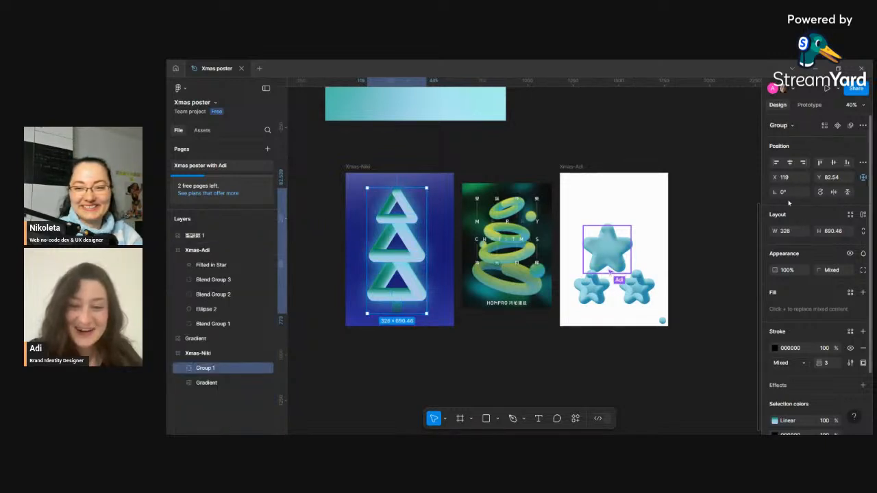
left_click(789, 163)
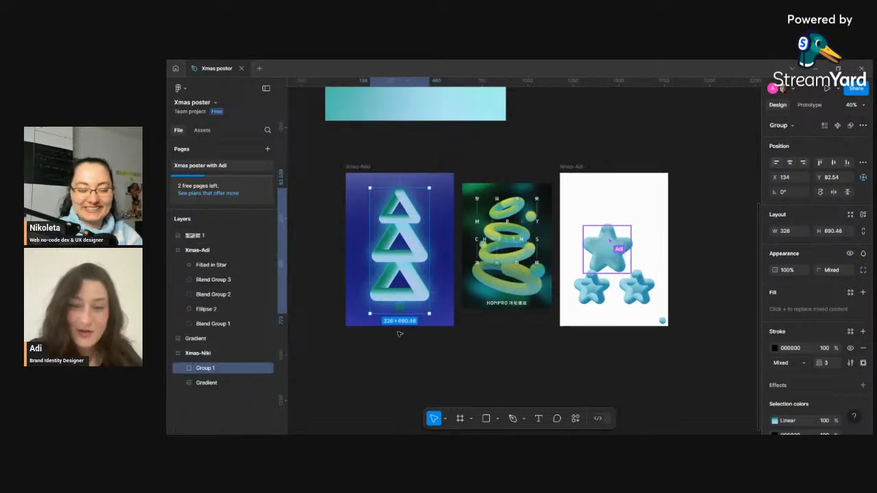
left_click(478, 364)
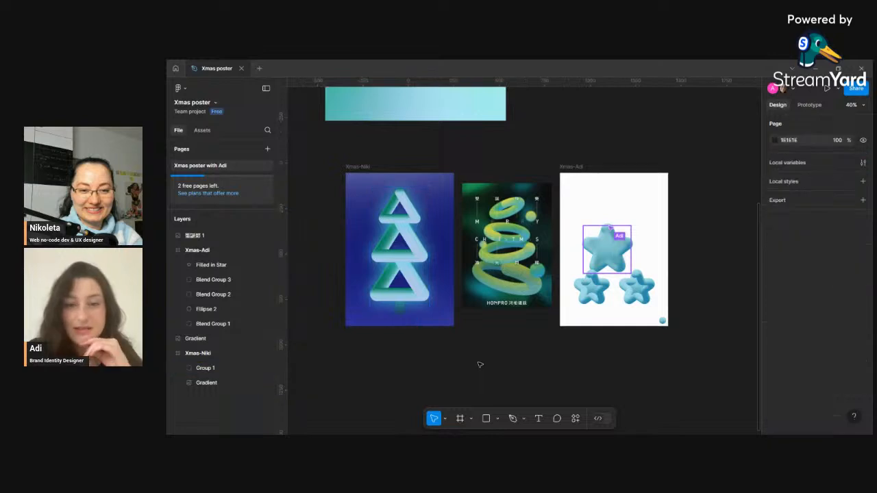
- Show the Xmas-Niki frame's 8-row and 8-column layout grids
left_click(206, 353)
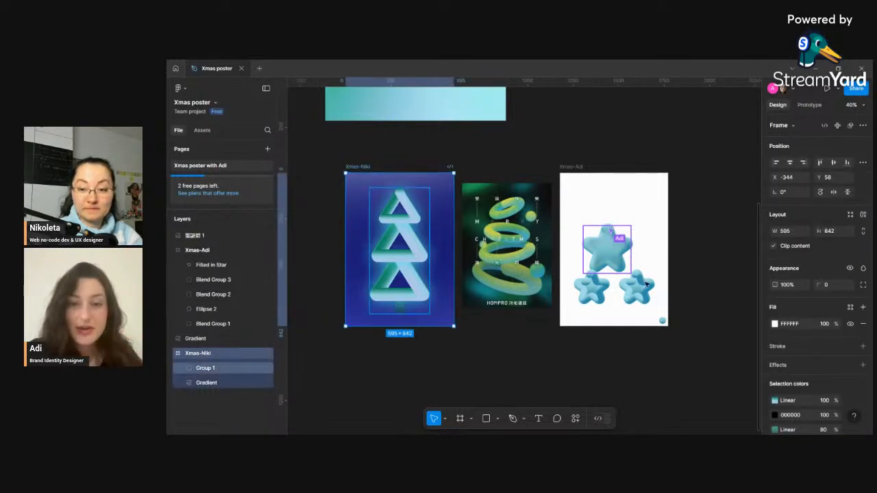
scroll(845, 357, "down", 3)
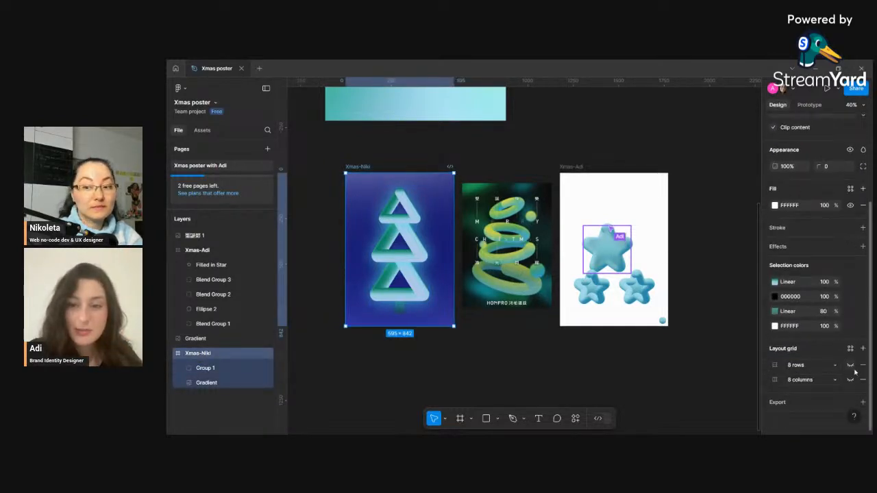
left_click(852, 367)
left_click(852, 381)
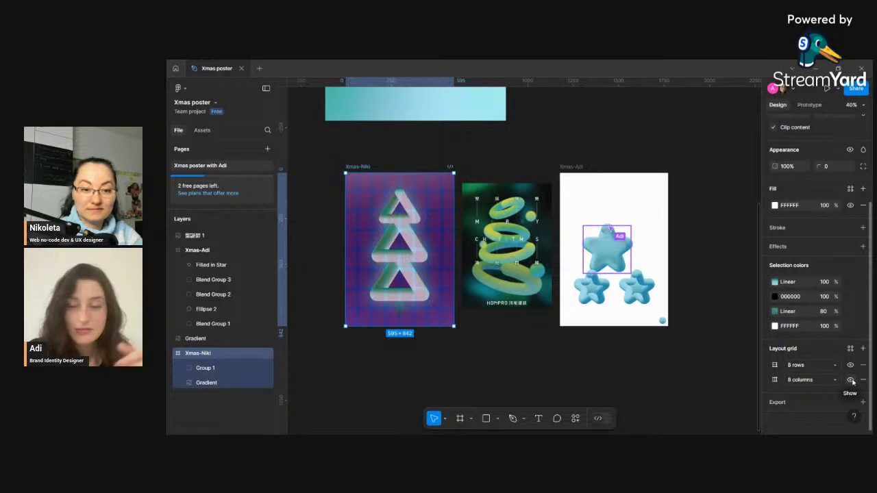
- Scale the tree group to about 307 × 650 and center it vertically in the frame
left_click(408, 259)
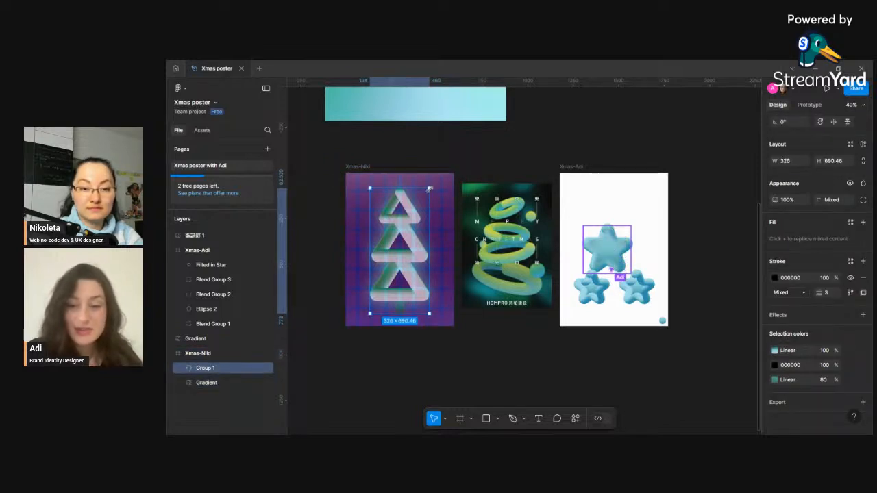
left_click_drag(430, 188, 425, 196)
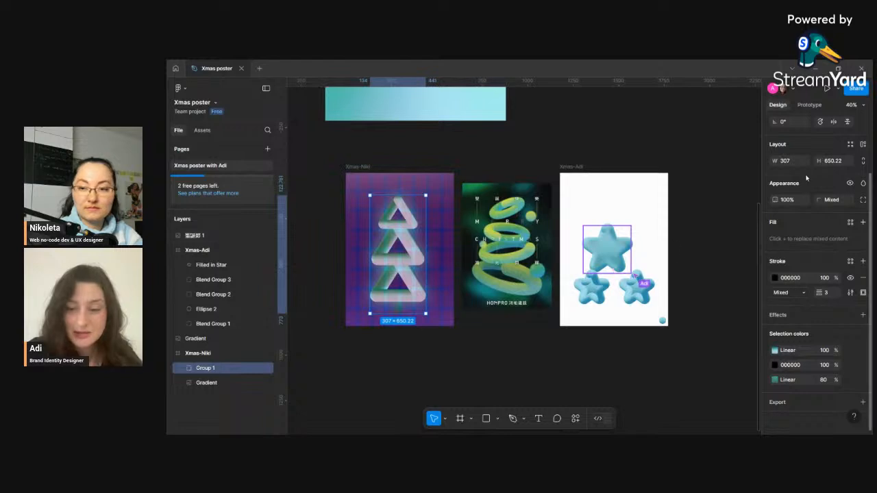
scroll(793, 139, "up", 2)
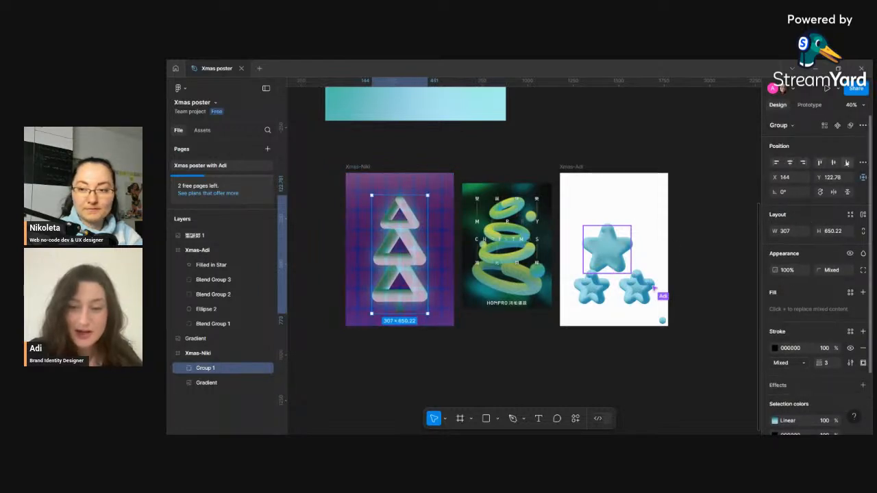
left_click(834, 164)
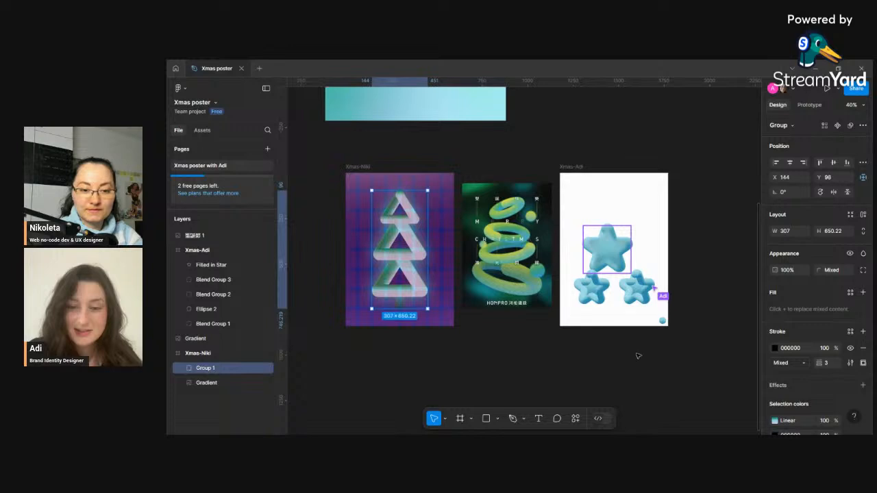
left_click(602, 387)
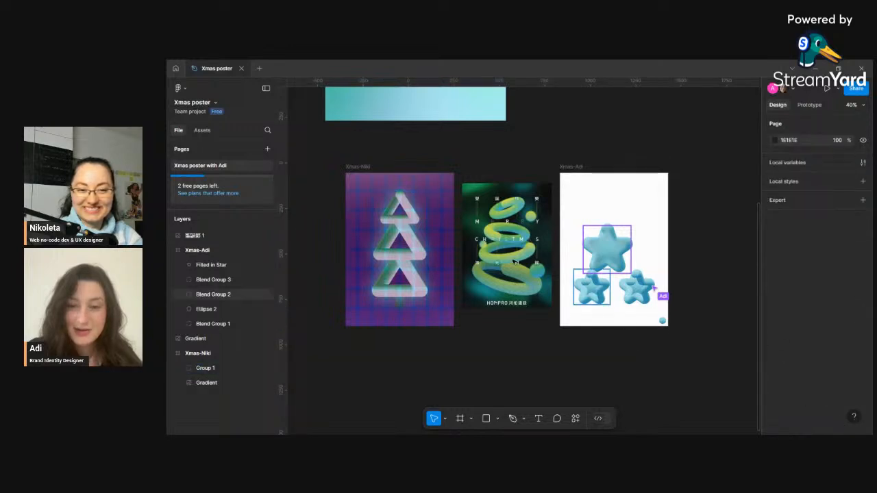
- Hide the Xmas-Niki frame's row and column layout grids
left_click(357, 165)
scroll(822, 309, "down", 3)
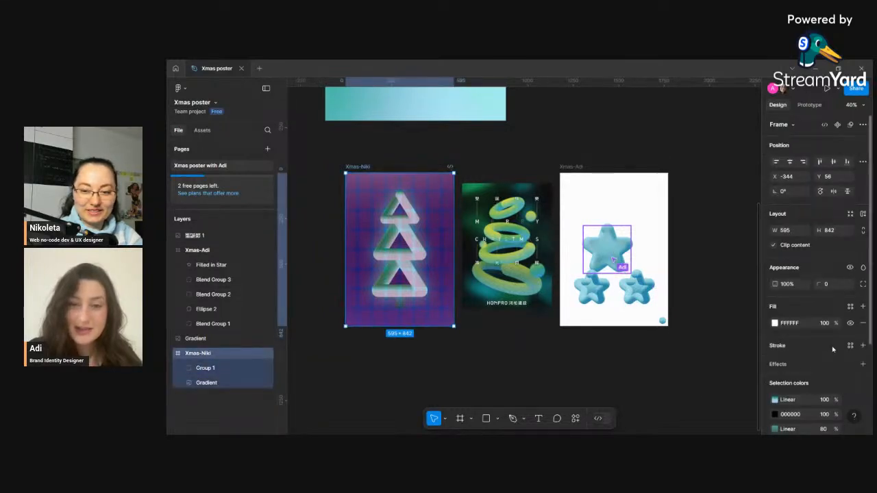
left_click(850, 365)
left_click(850, 380)
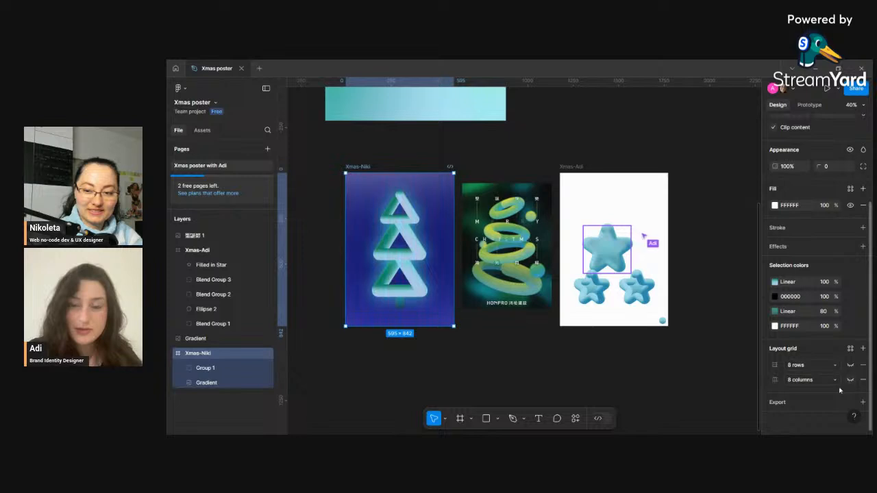
left_click(746, 388)
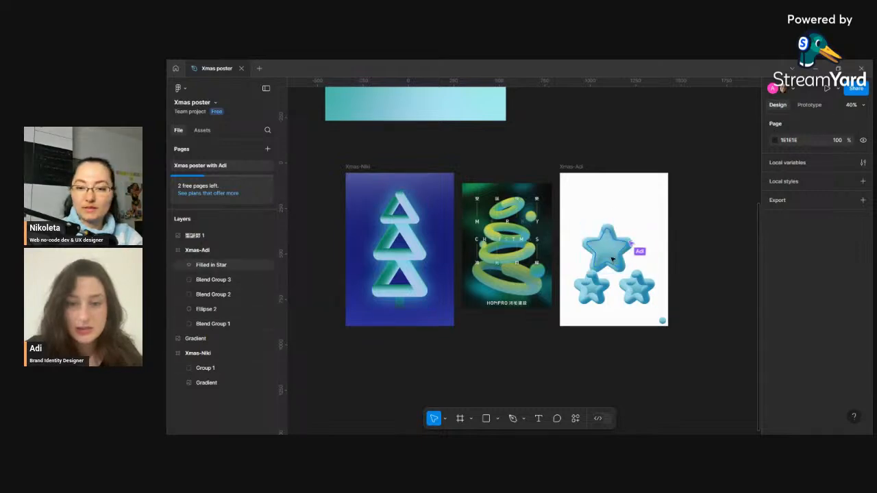
- Set the stroke position of the Filled in Star in the Xmas-Adi frame to Outside
left_click(212, 266)
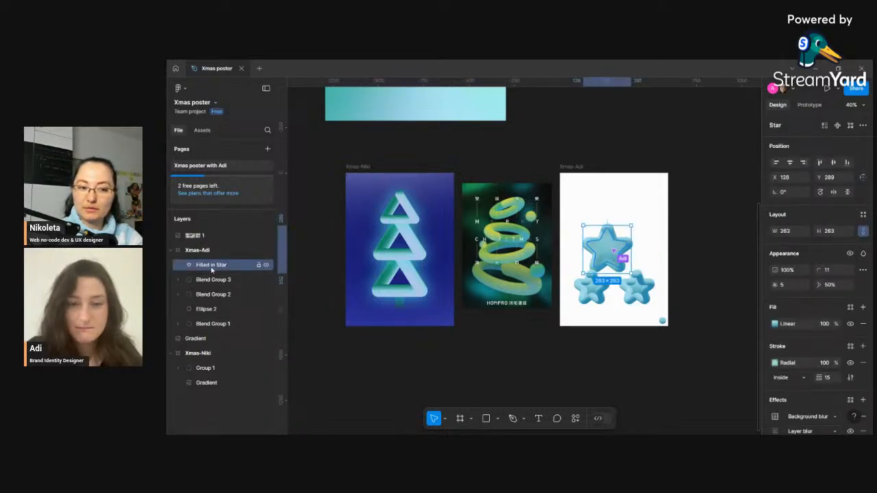
scroll(829, 350, "down", 2)
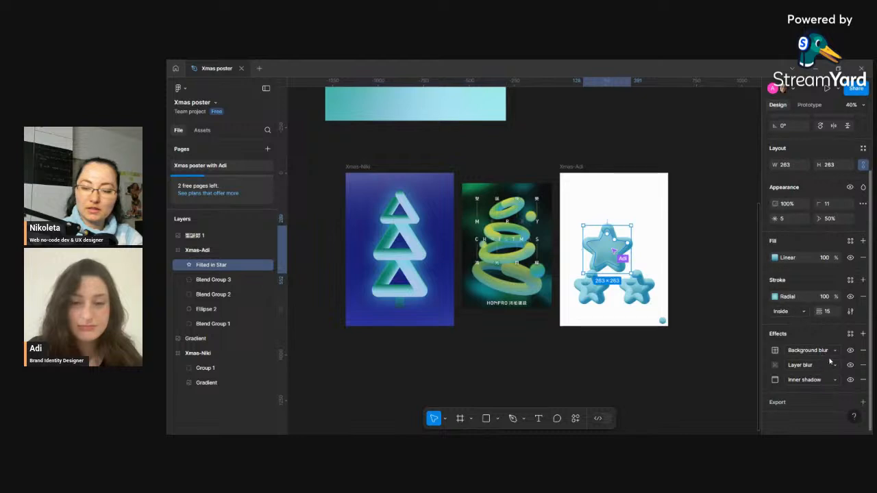
left_click(799, 312)
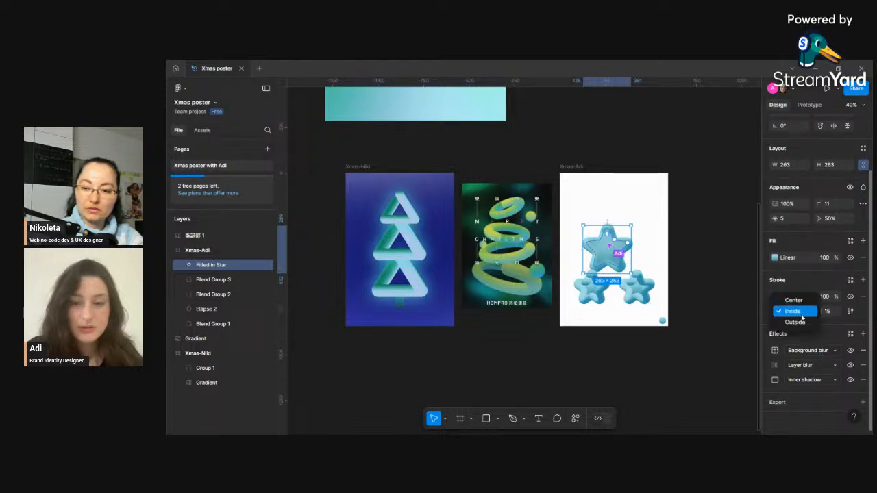
left_click(771, 322)
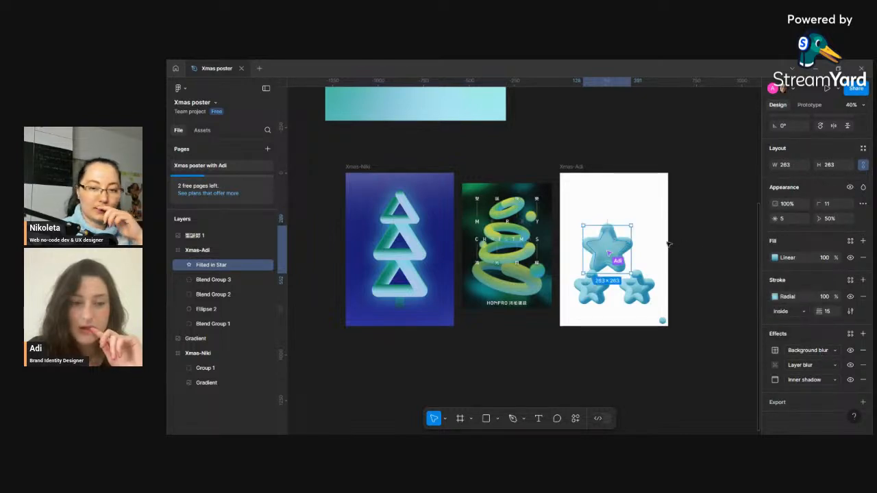
left_click(645, 247)
left_click(615, 241)
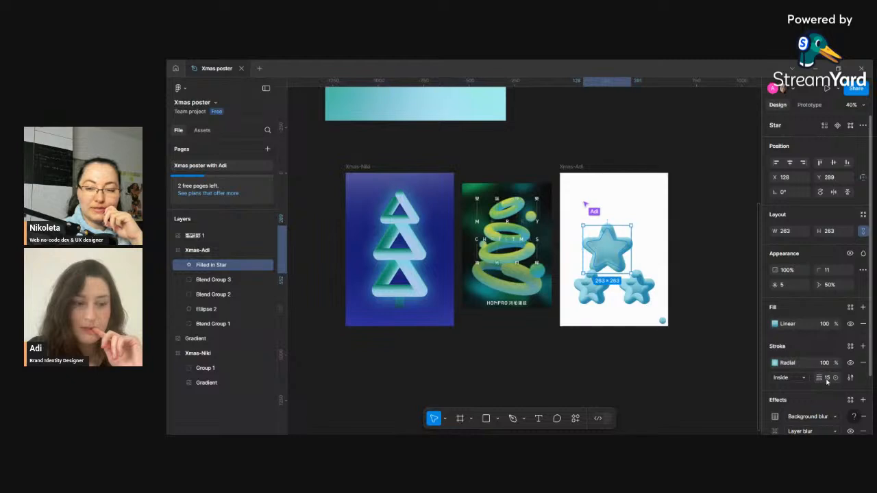
left_click(802, 379)
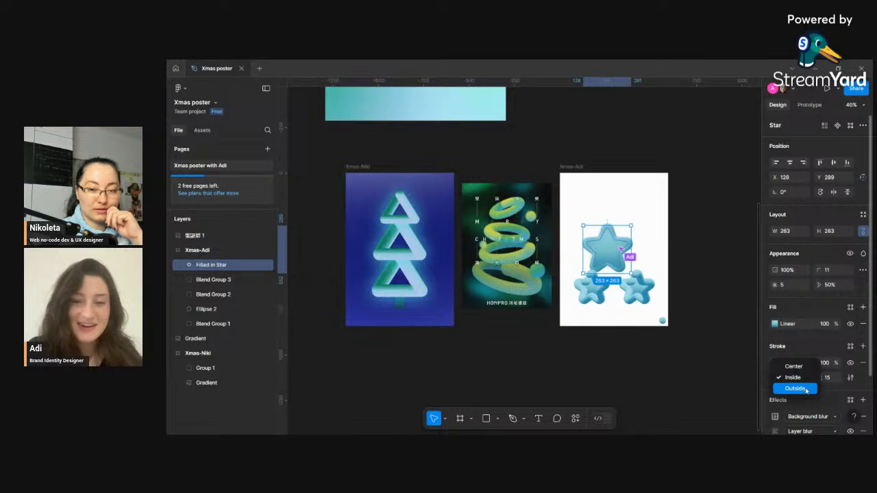
left_click(806, 389)
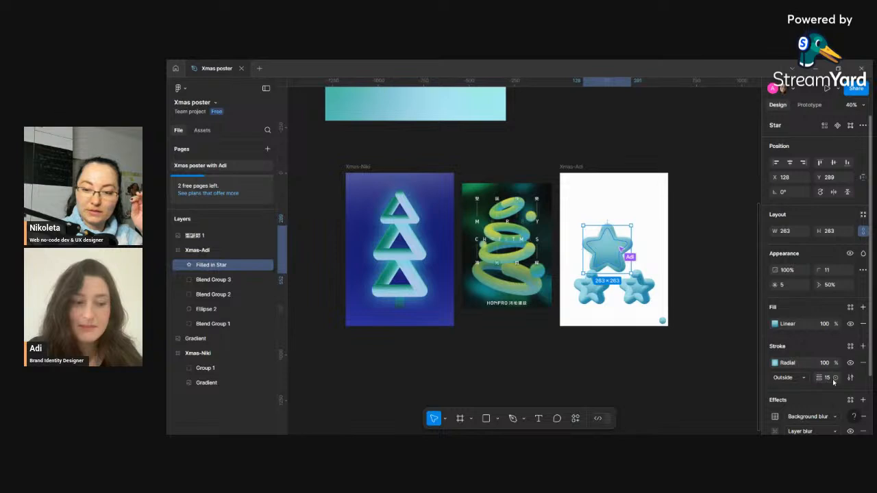
left_click(793, 384)
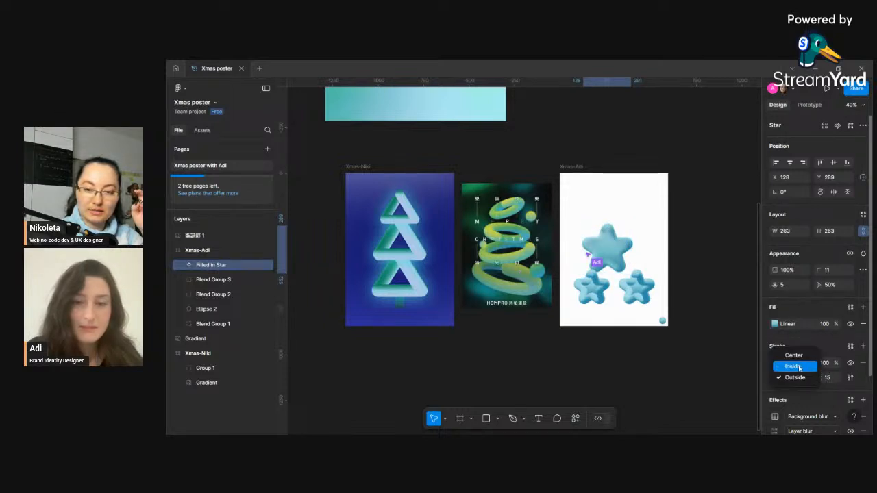
left_click(797, 378)
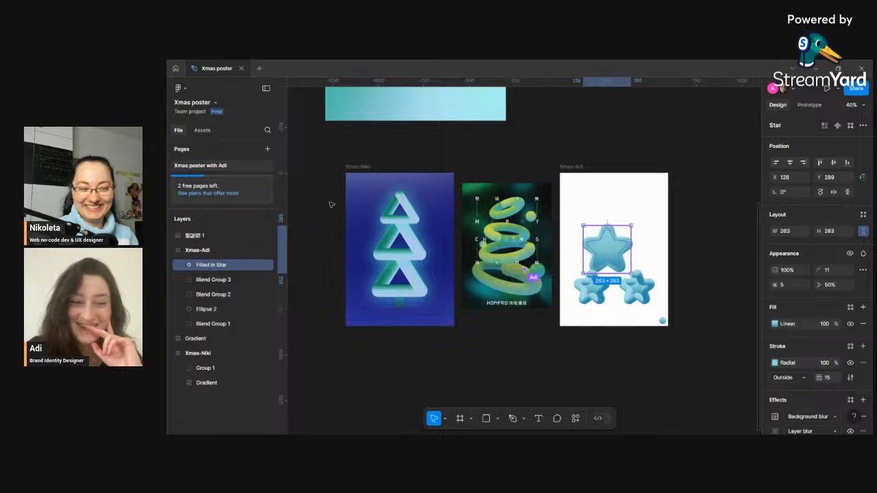
- Rename the tree group in the Xmas-Niki frame to Whole tree
left_click(213, 369)
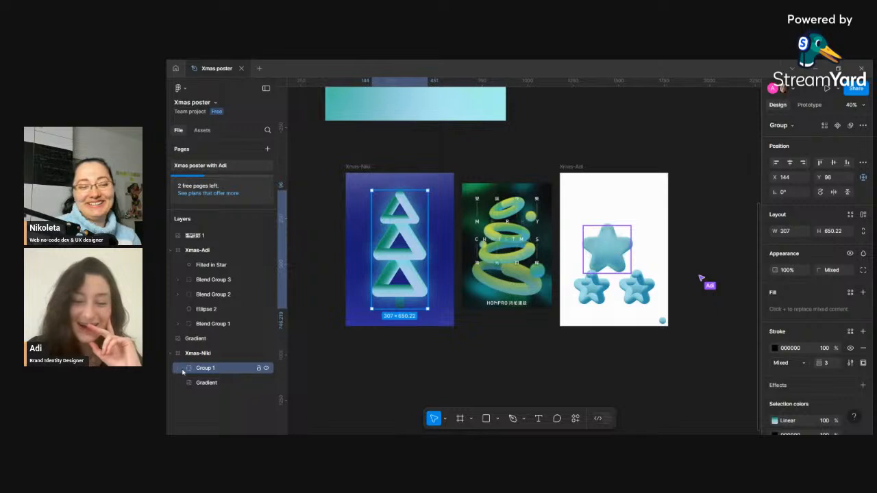
left_click(178, 370)
left_click(178, 370)
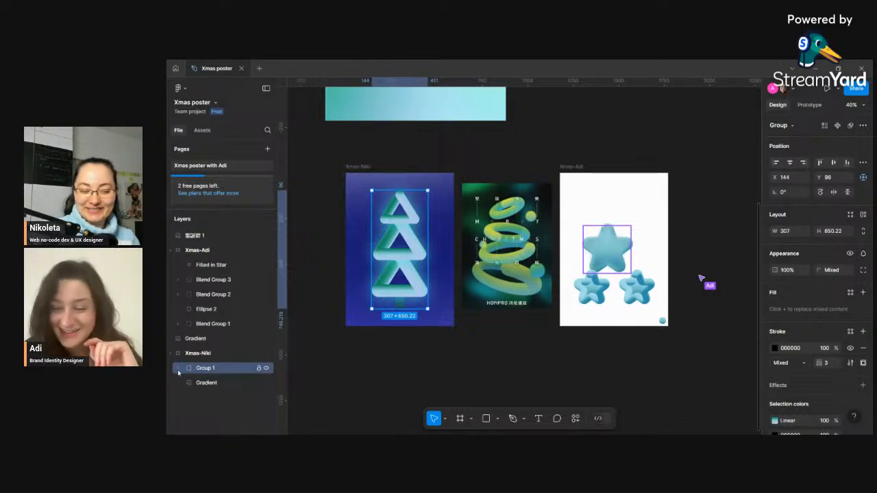
left_click(414, 388)
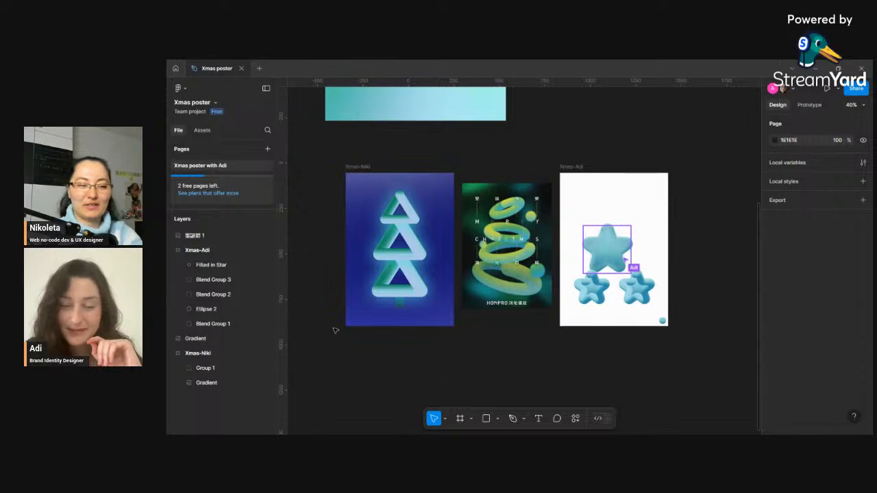
left_click(377, 212)
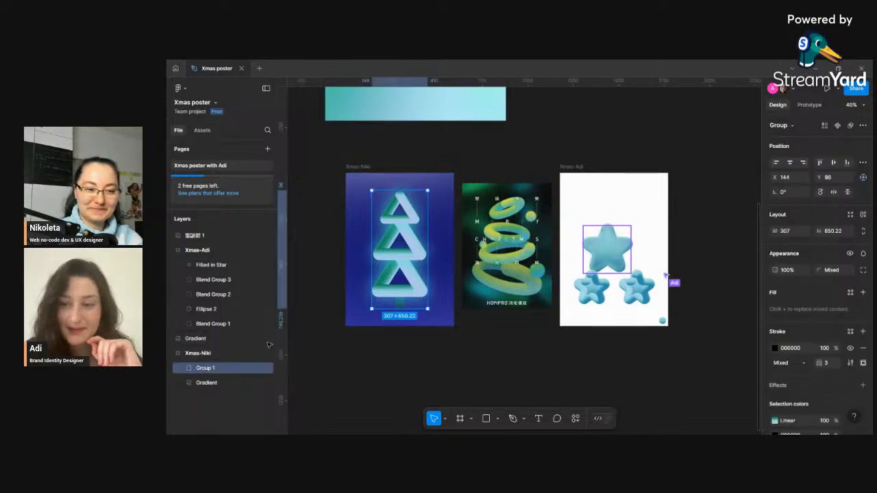
double_click(204, 368)
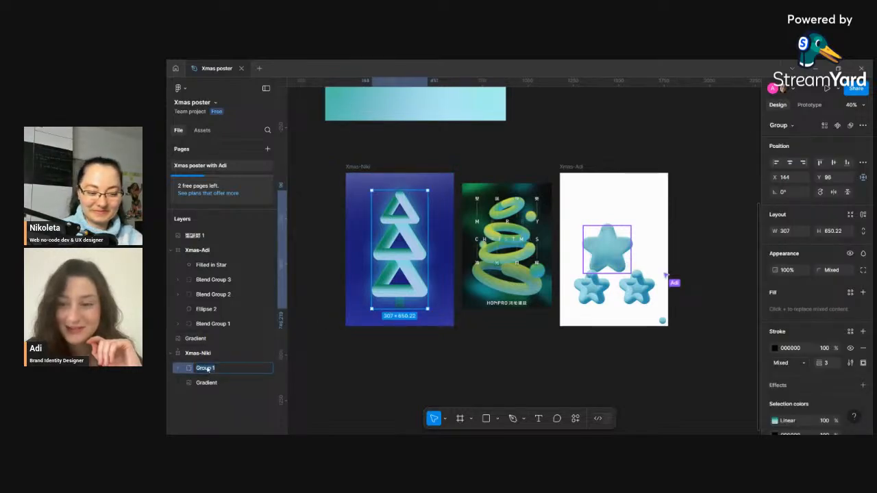
type("Whole ")
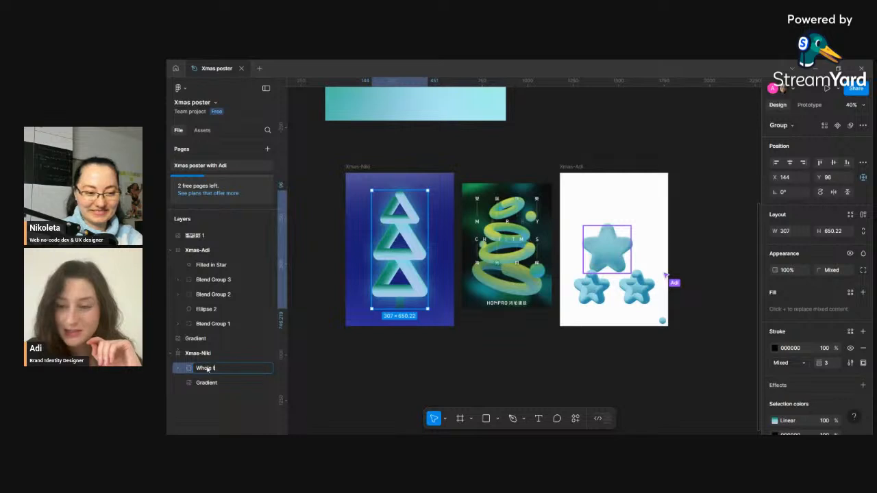
type("tree")
key("Return")
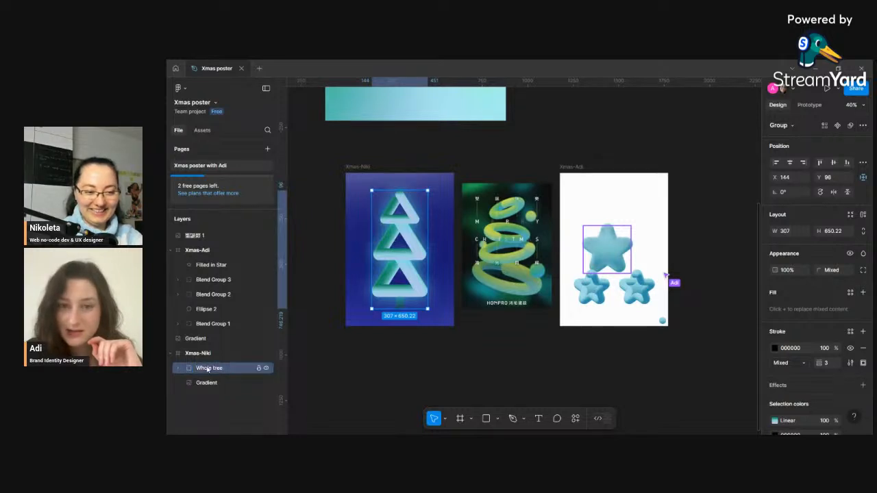
- Rename the Xmas-Niki background gradient layer to Blue Gradient
left_click(202, 383)
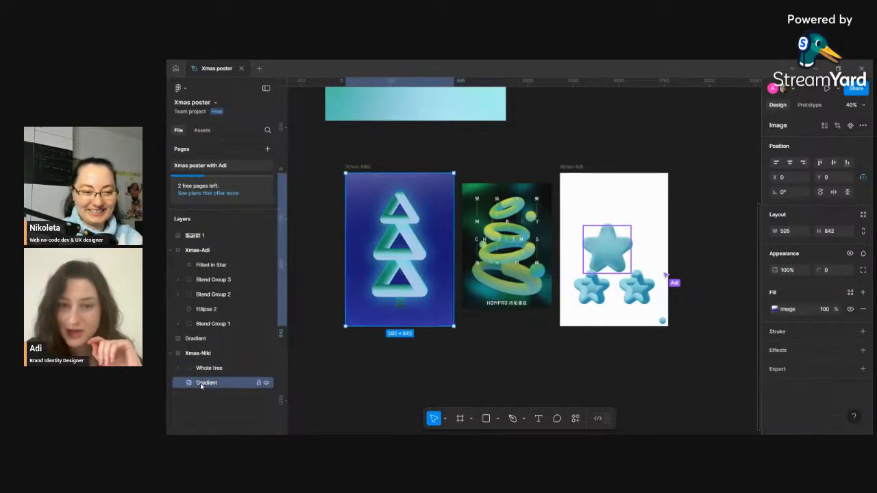
key("Left")
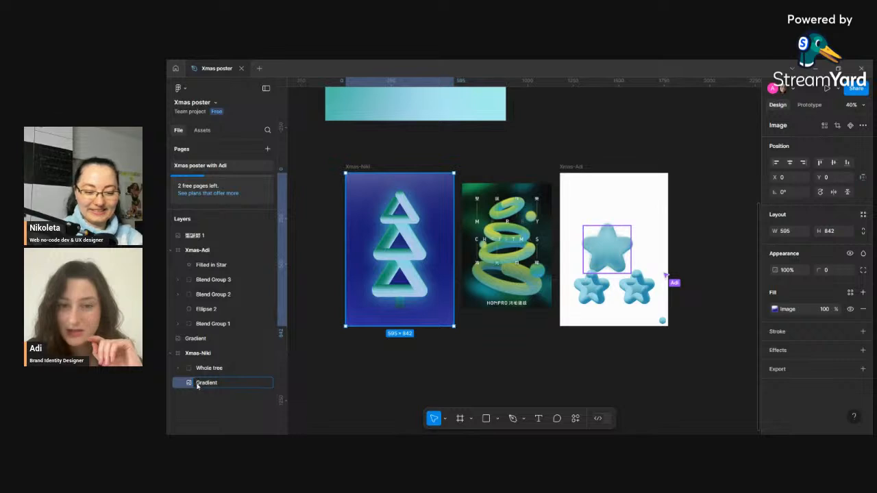
type("Blue")
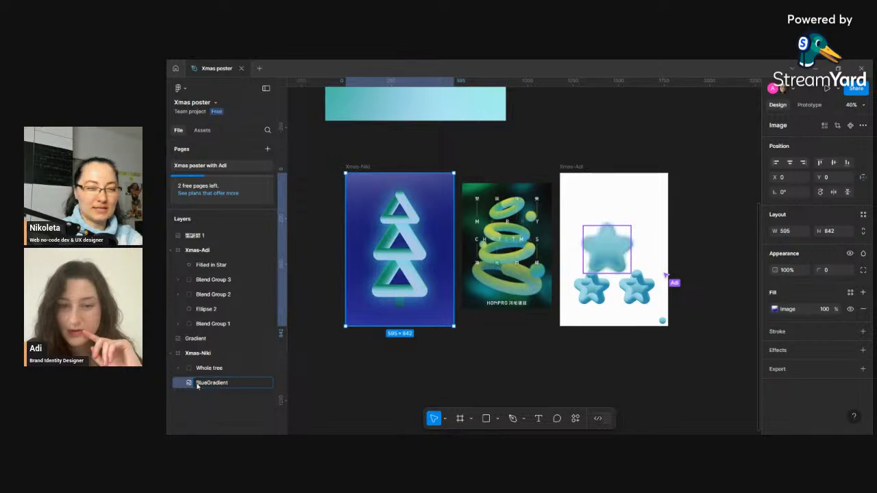
key("Return")
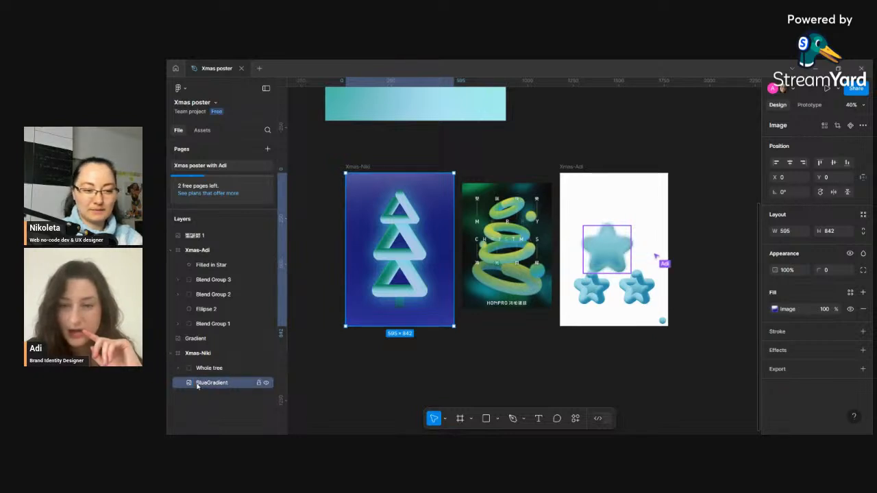
double_click(207, 387)
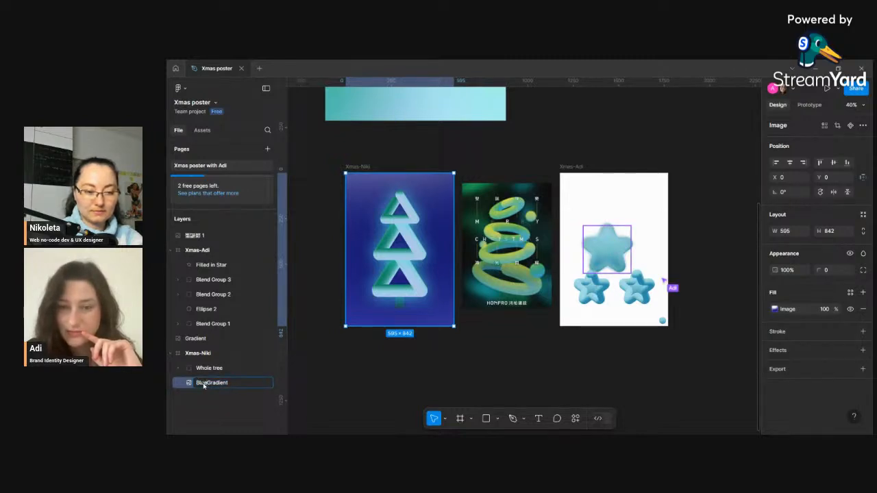
- Expand the Whole tree group and rename the top triangle's blend group to Triagle s
left_click(204, 368)
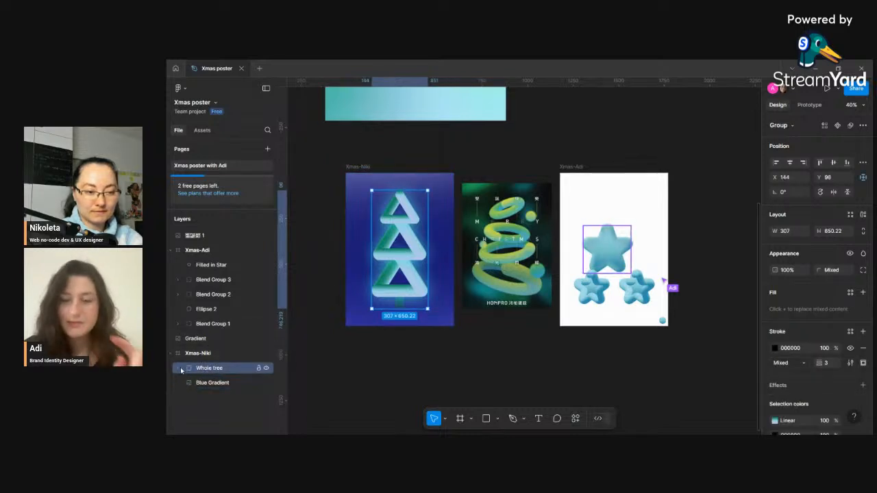
left_click(179, 369)
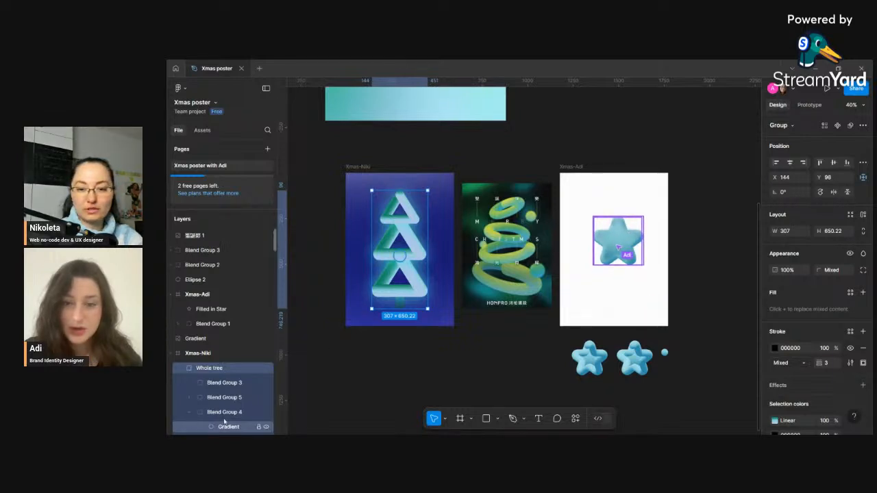
left_click(488, 351)
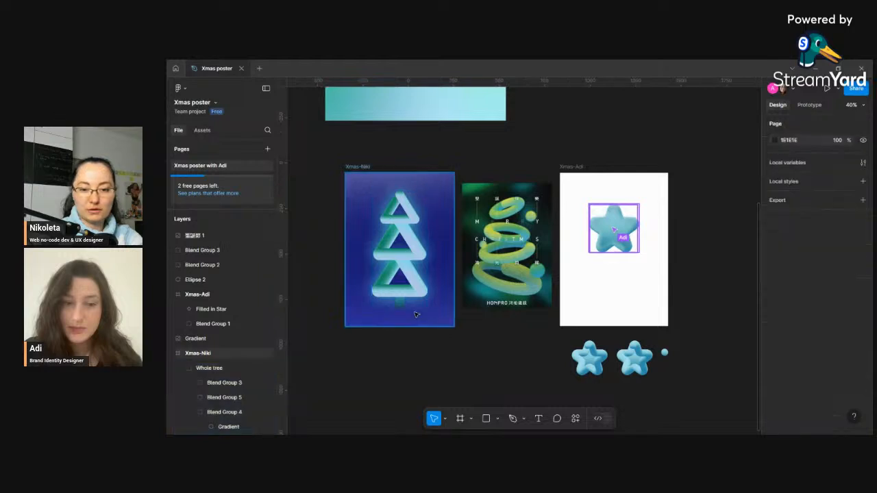
left_click(411, 216)
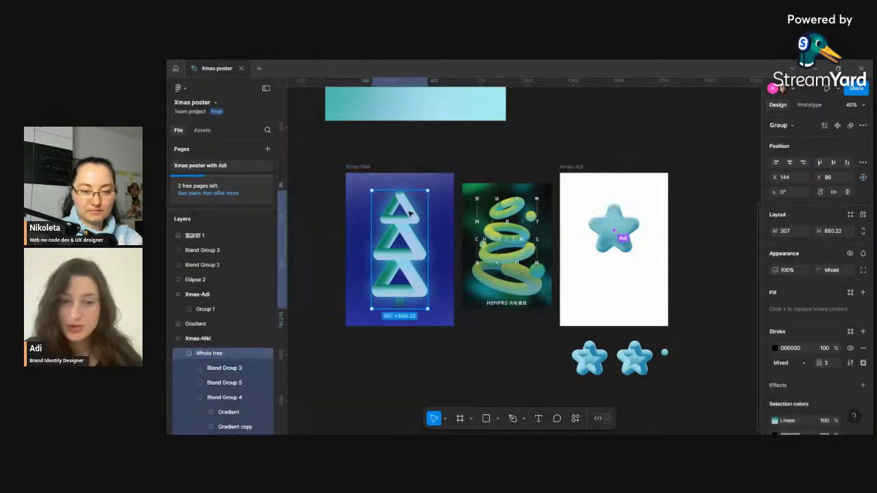
double_click(409, 215)
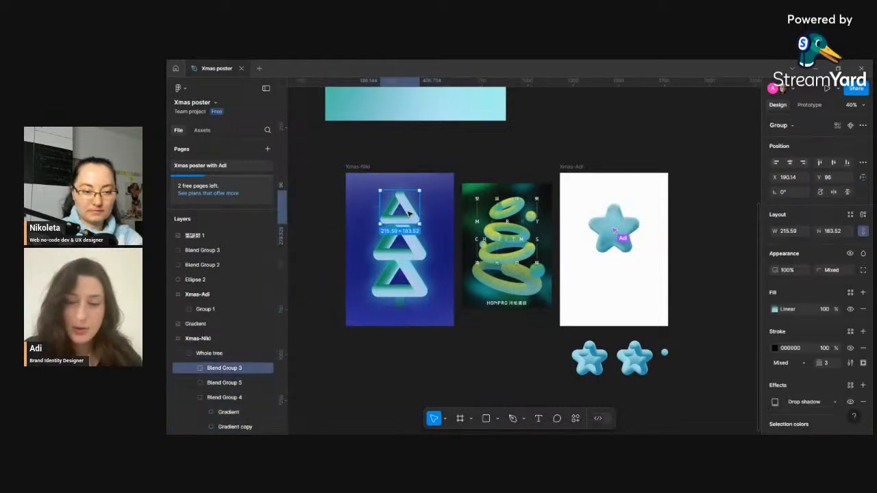
double_click(225, 368)
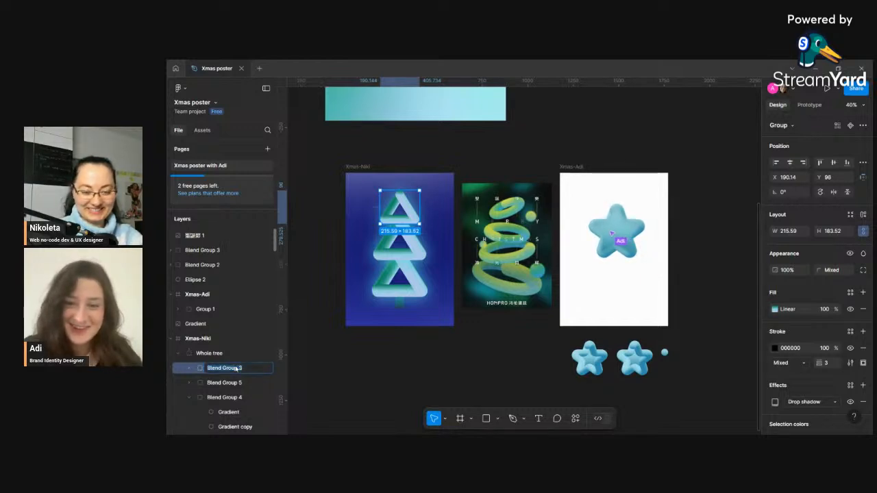
type("Triagle")
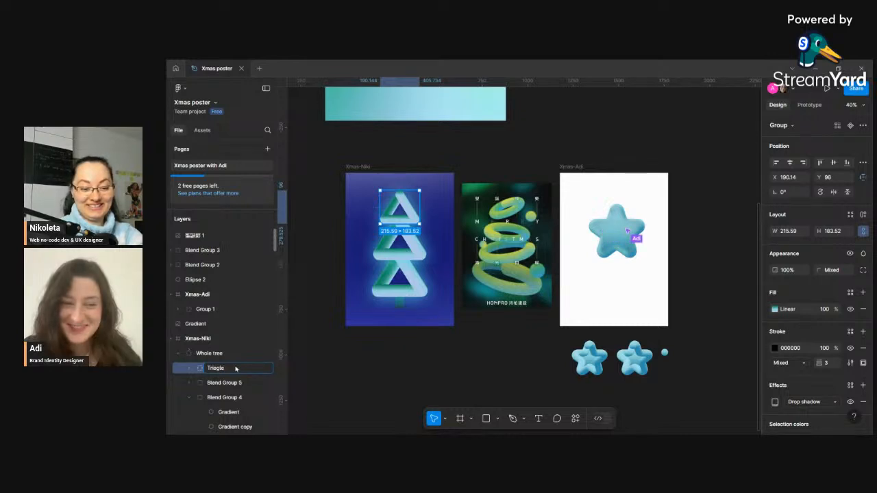
type(" sma")
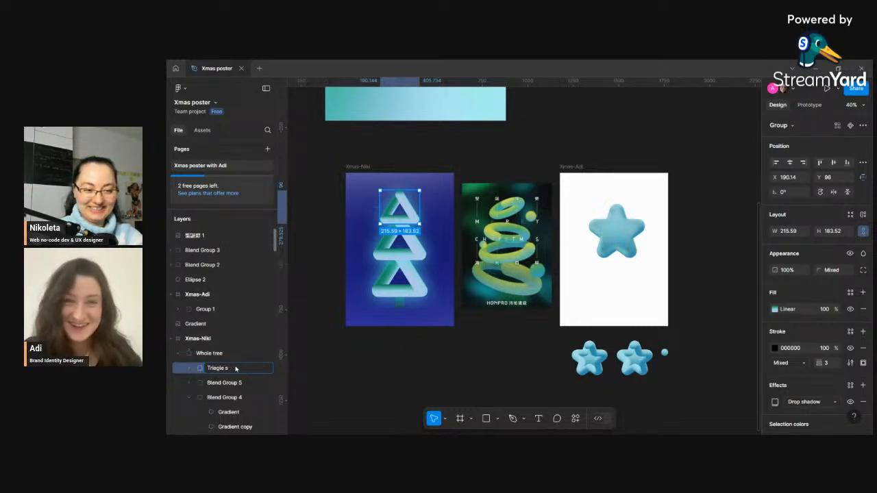
key("Return")
- Rename the middle triangle's blend group to Triangle m
left_click(233, 382)
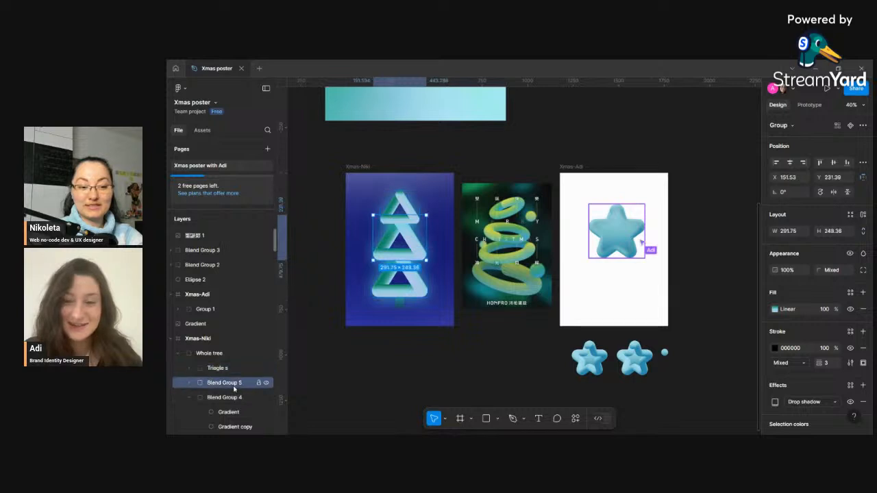
double_click(234, 385)
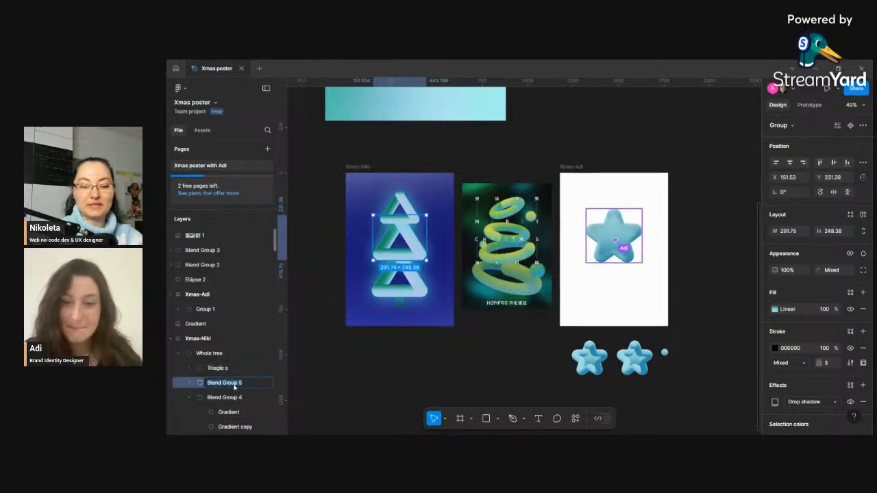
type("Triangle m")
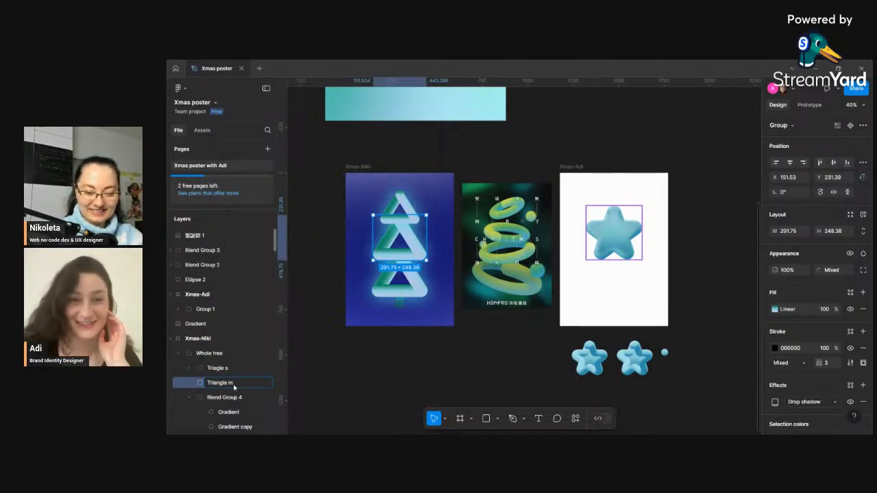
key("Return")
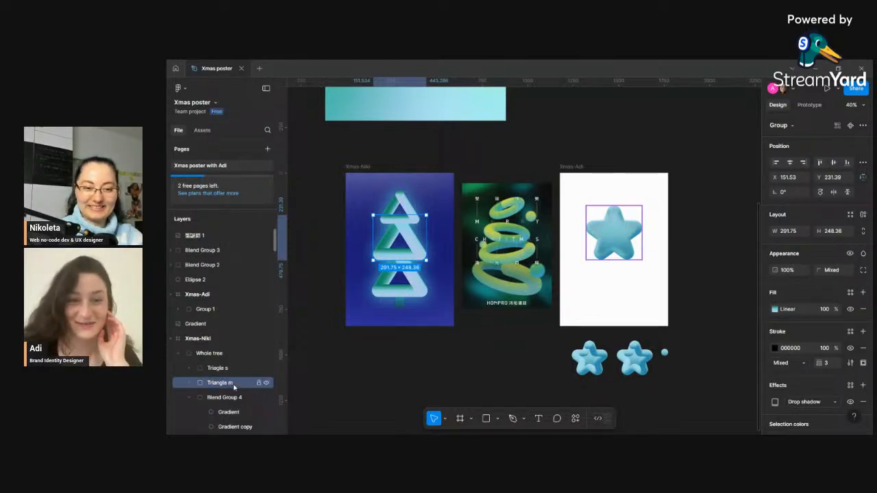
- Rename the bottom triangle's blend group in the Whole tree group to Triangle l
left_click(216, 398)
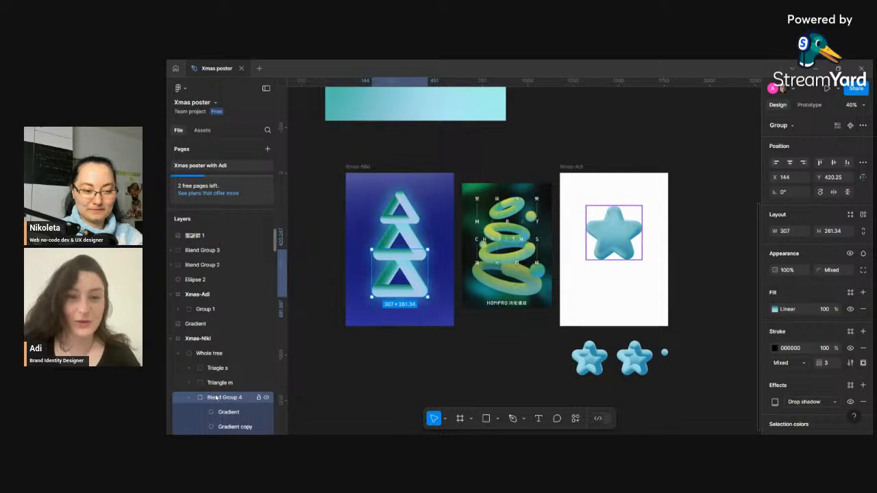
left_click(192, 398)
double_click(216, 398)
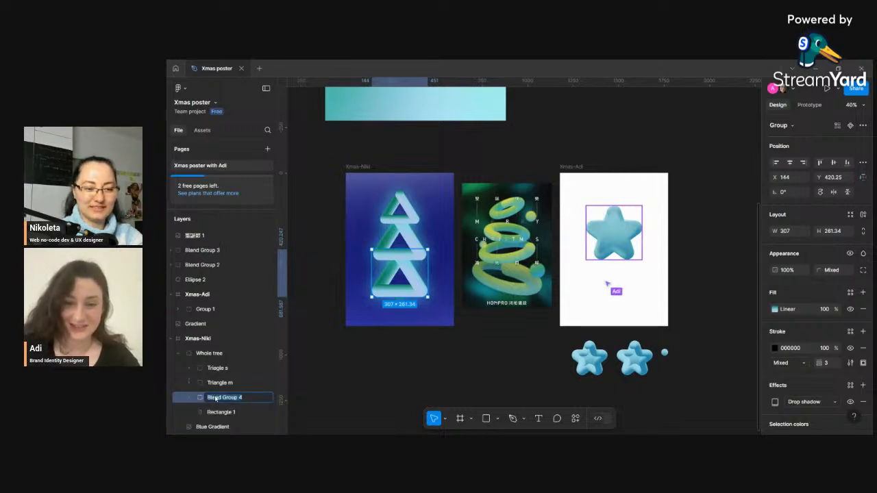
key("BackSpace")
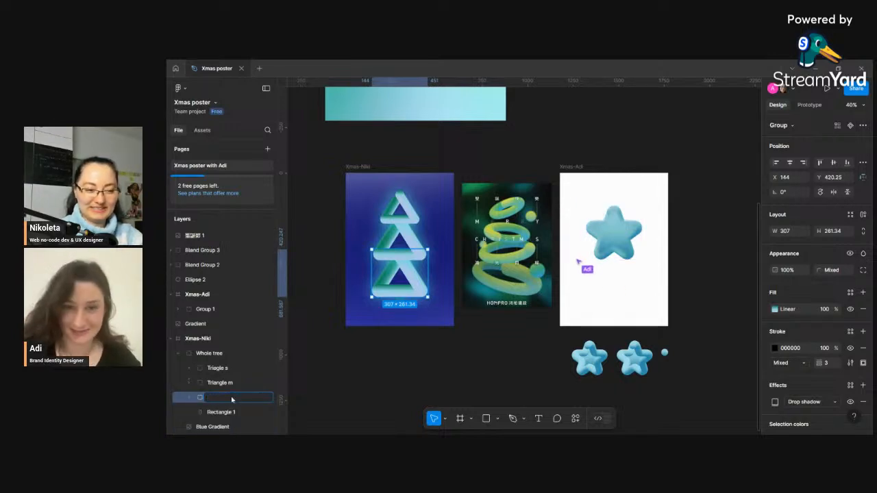
type("Triangle")
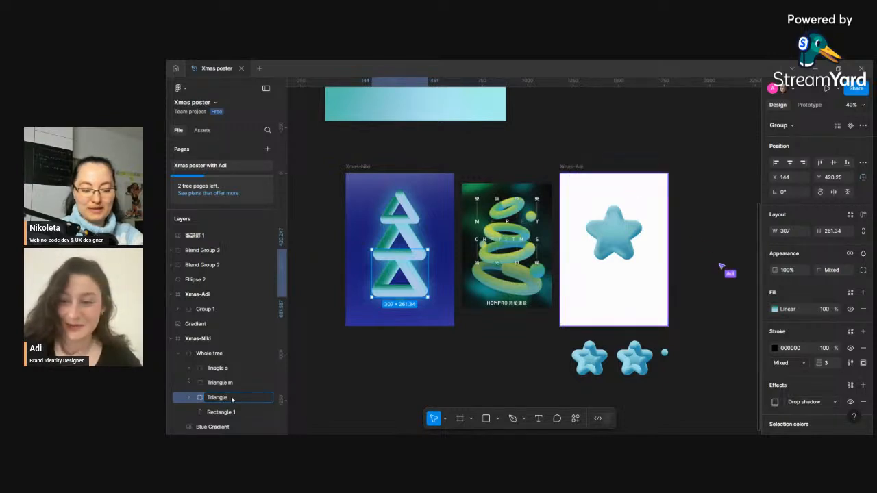
type(" l")
key("Return")
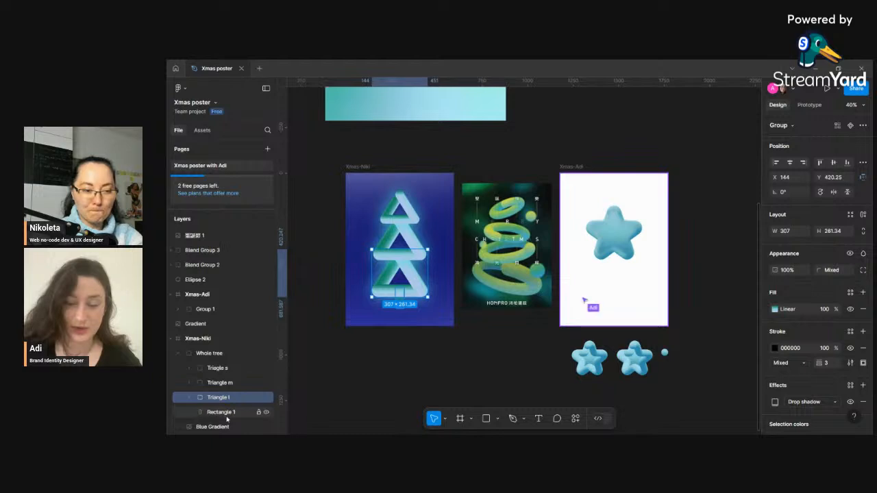
- Rename the trunk rectangle to Tree trunk and collapse the Whole tree group
left_click(221, 412)
double_click(226, 413)
key("BackSpace")
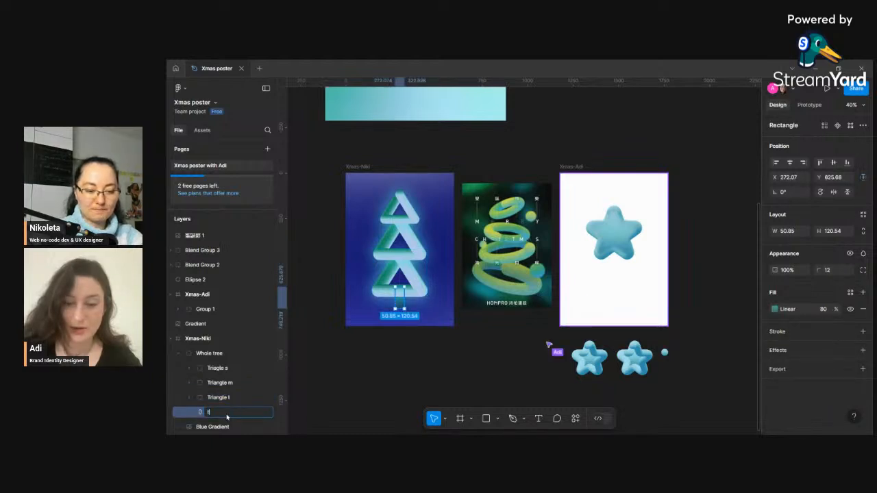
type("Tree t")
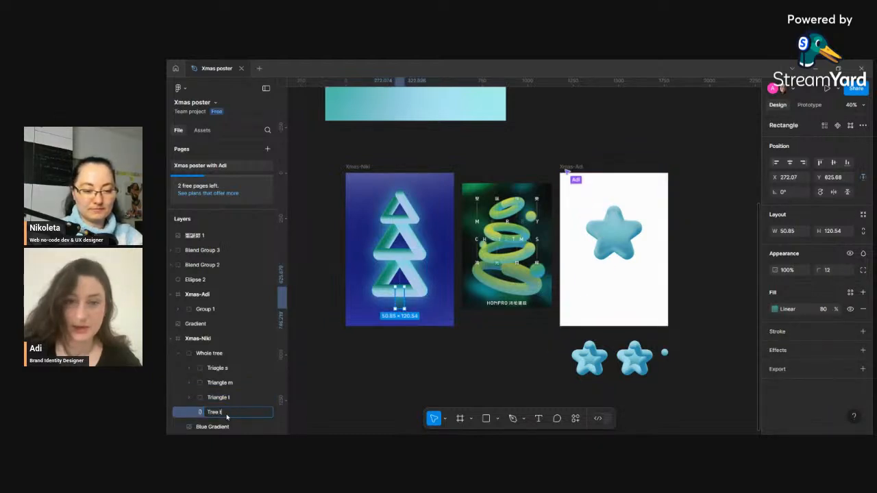
type("runk")
key("Return")
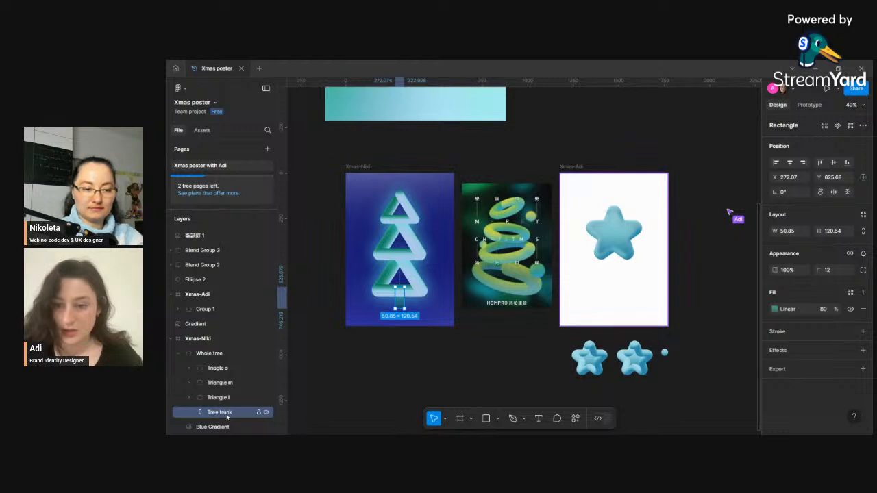
left_click(178, 354)
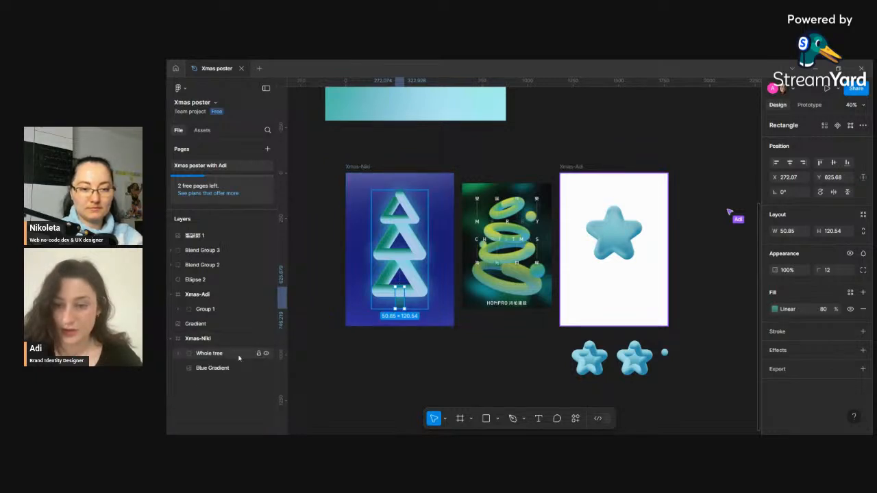
- Add a Merry Christmas text box along the bottom of the Xmas-Niki frame at font size 60
left_click(352, 385)
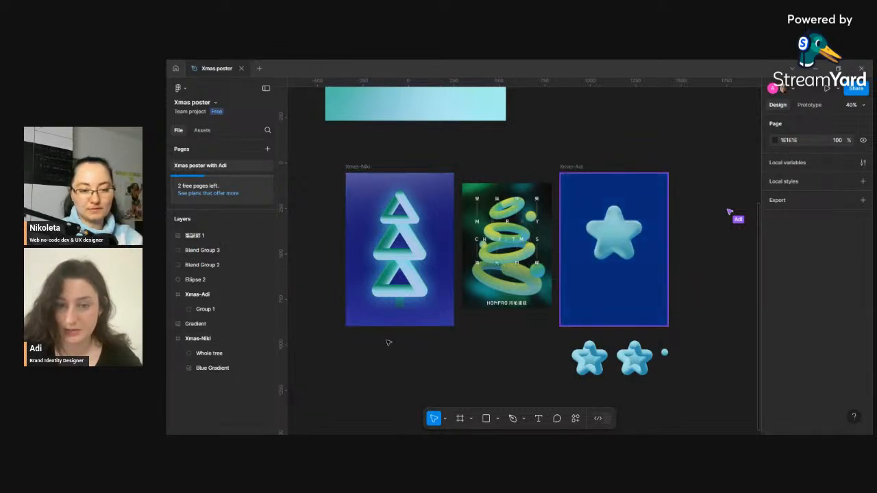
key("t")
left_click_drag(363, 316, 418, 324)
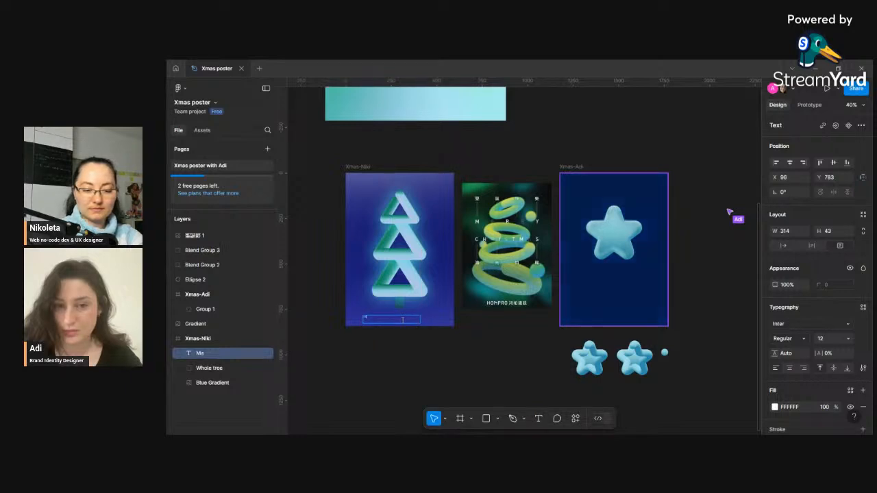
type("Merry Christmas")
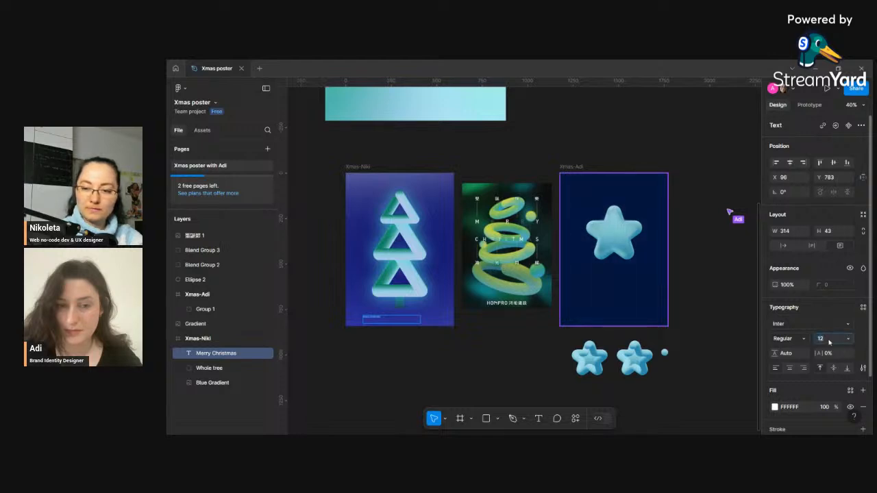
type("60")
key("Return")
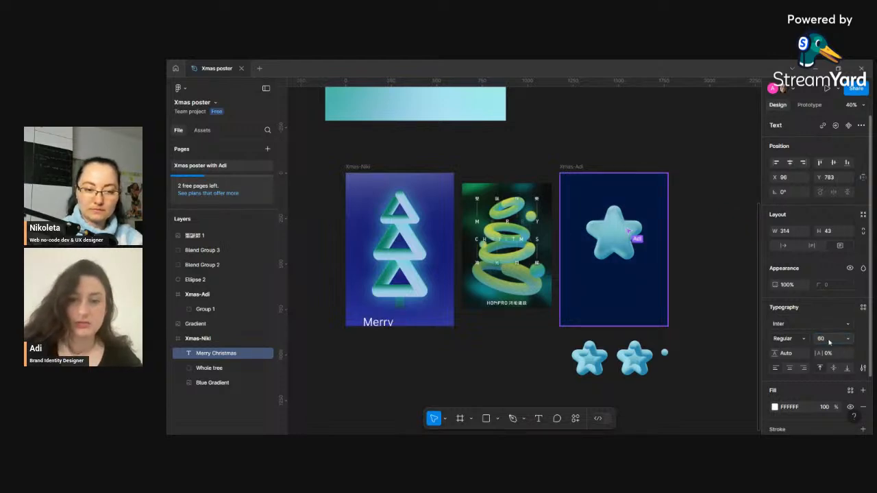
- Set the text box to auto width and nudge it slightly upward
left_click(783, 245)
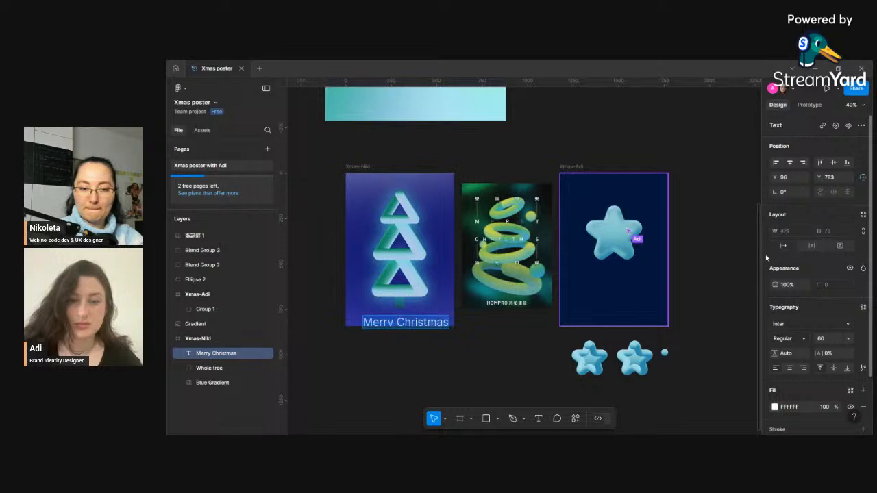
mouse_move(403, 327)
left_mouse_down()
mouse_move(417, 270)
mouse_move(400, 208)
mouse_move(385, 315)
mouse_move(399, 323)
left_mouse_up()
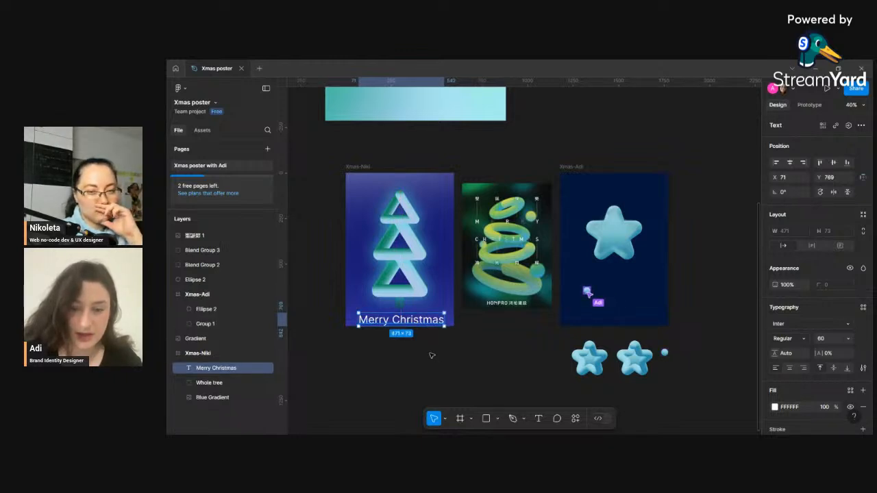
- Replace Merry with X-mas in the poster's title text
double_click(393, 320)
left_click(393, 320)
key("BackSpace")
key("BackSpace")
key("BackSpace")
key("BackSpace")
key("BackSpace")
key("BackSpace")
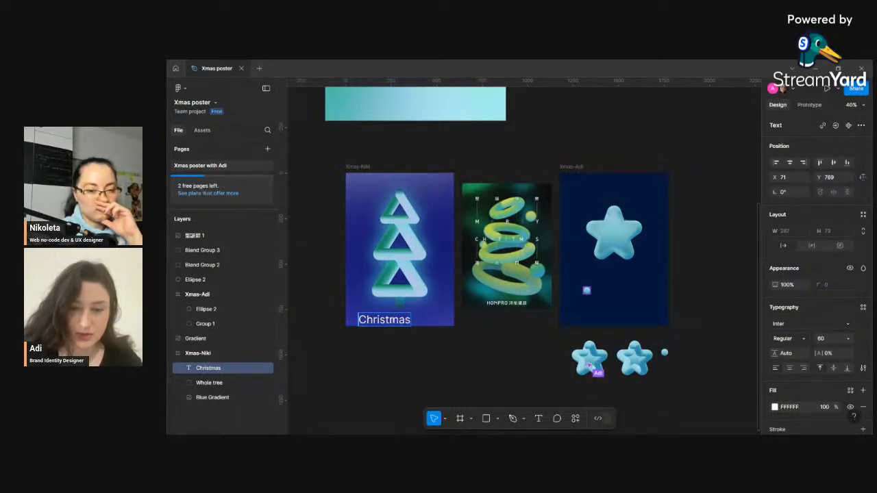
type("X-mas")
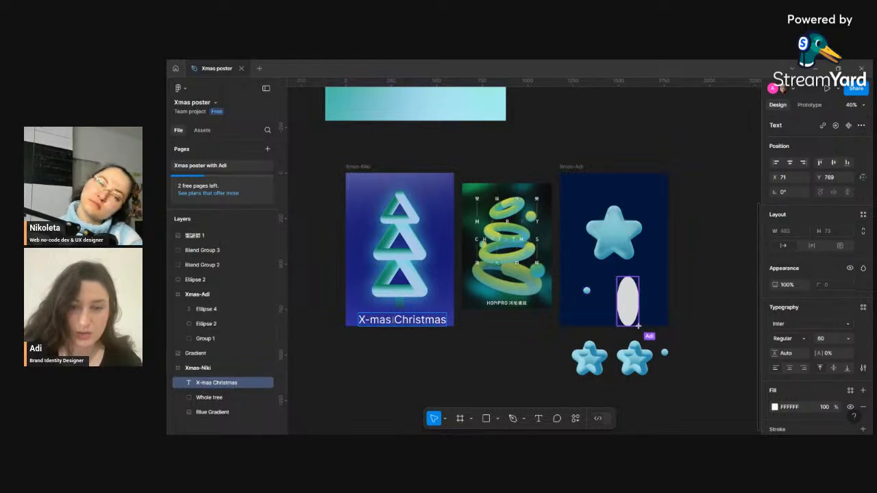
- Change the poster's title text to Christmas Party
key("BackSpace")
key("BackSpace")
key("BackSpace")
key("BackSpace")
key("BackSpace")
key("BackSpace")
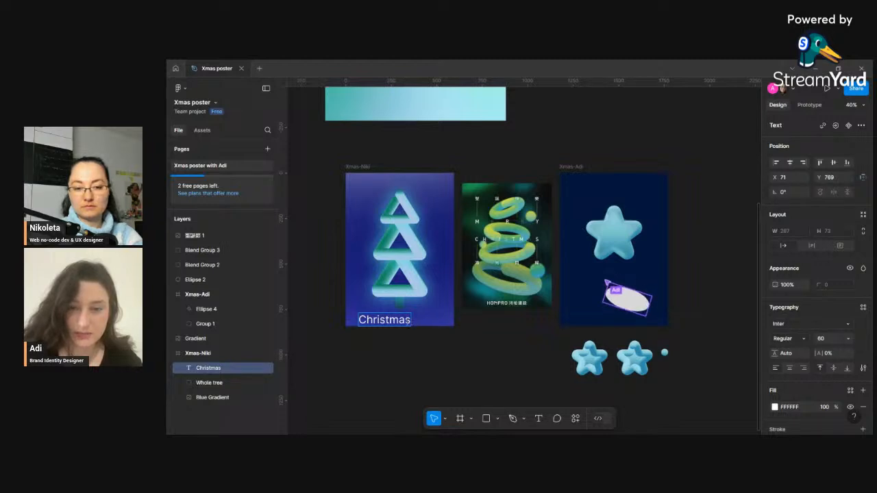
type("P")
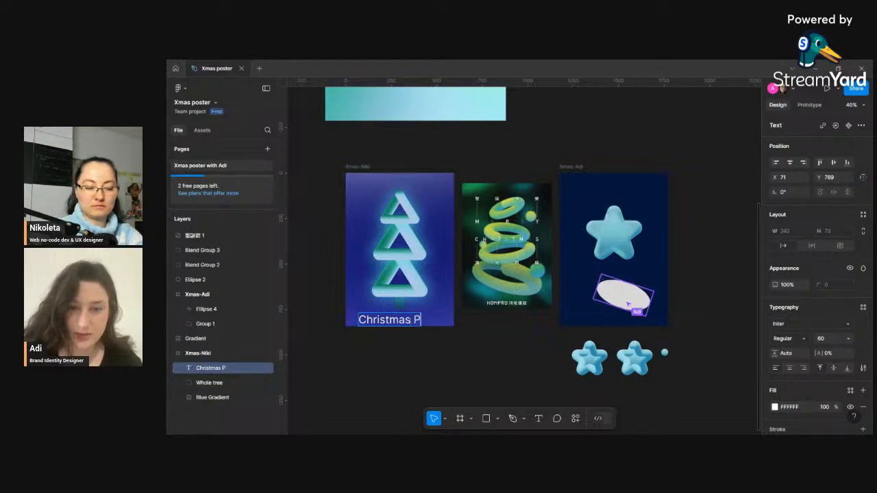
type("arty")
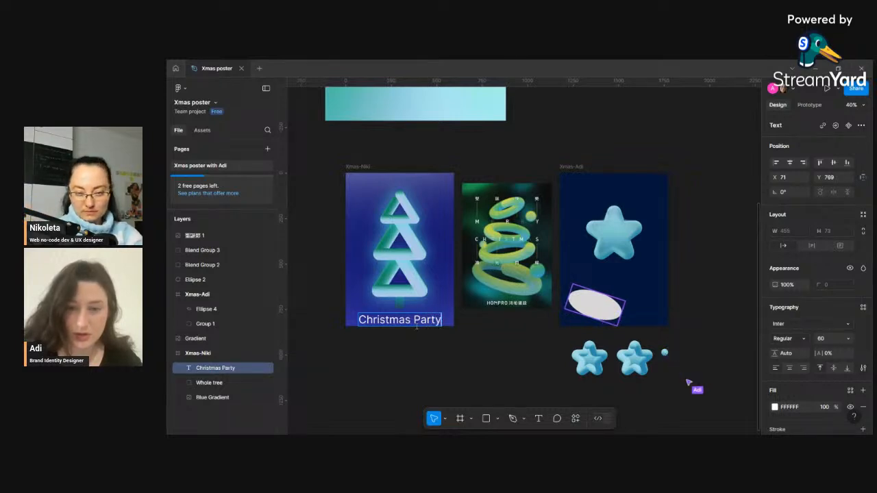
- Change the poster's title text to Christmas Invite
key("BackSpace")
key("BackSpace")
key("BackSpace")
key("BackSpace")
key("BackSpace")
type("Invite")
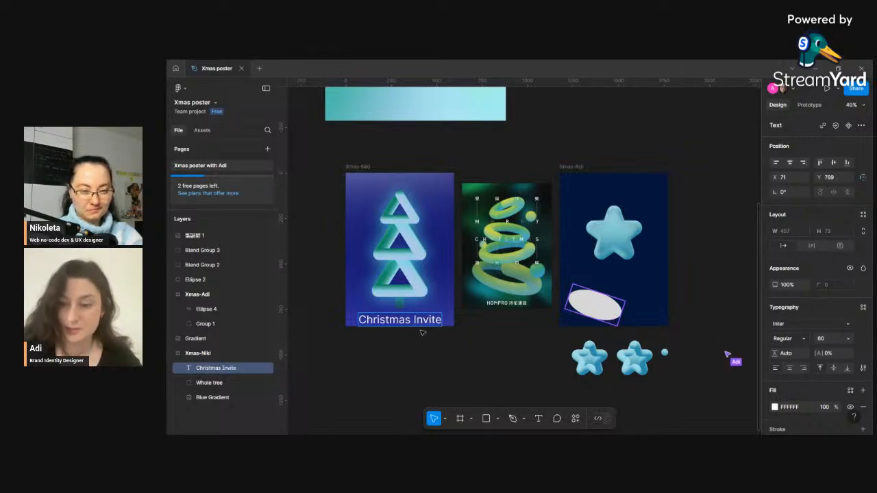
- Select the whole title text, open the font list and browse to the start of the Google fonts
key("ctrl+a")
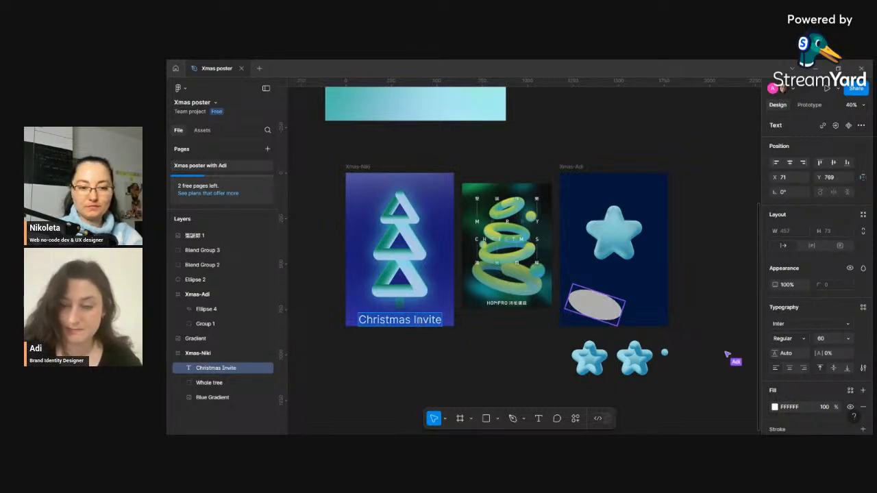
left_click(811, 324)
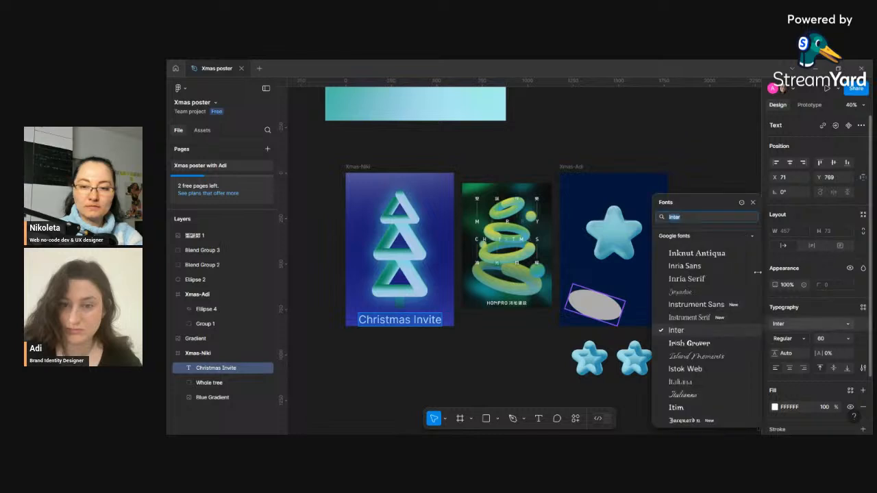
left_click_drag(634, 204, 234, 104)
scroll(226, 157, "up", 10)
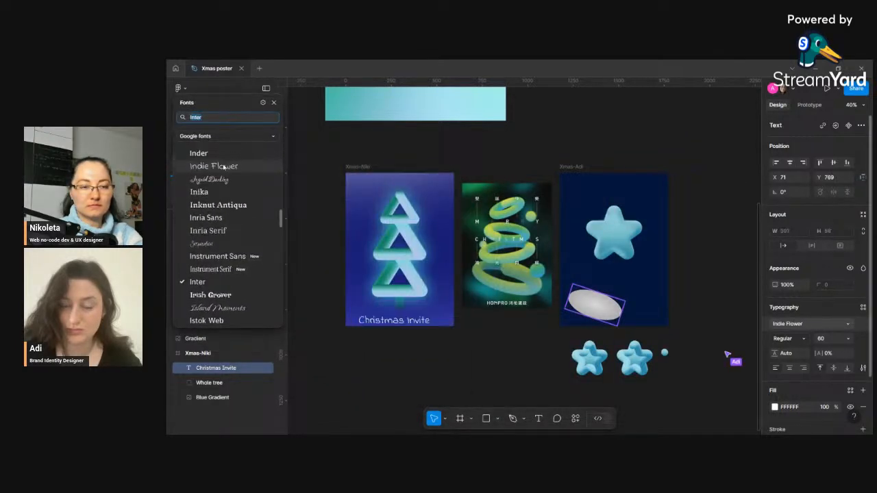
scroll(226, 159, "up", 15)
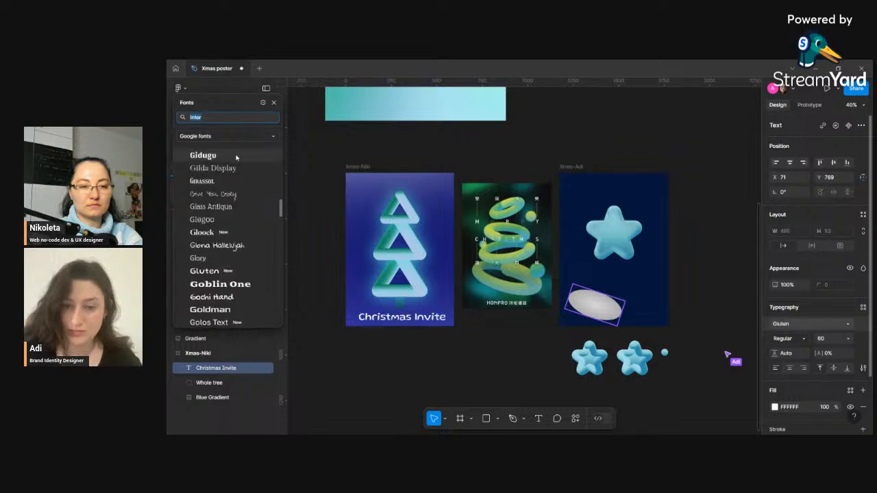
scroll(239, 157, "up", 15)
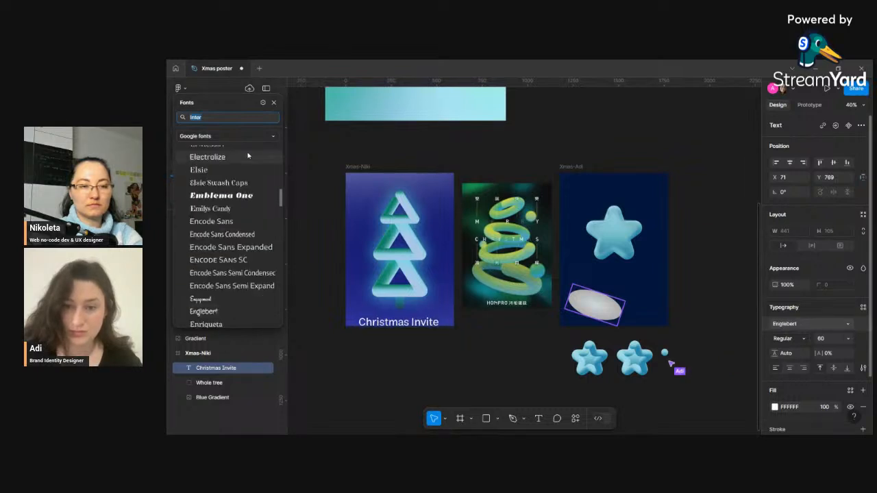
scroll(252, 158, "up", 8)
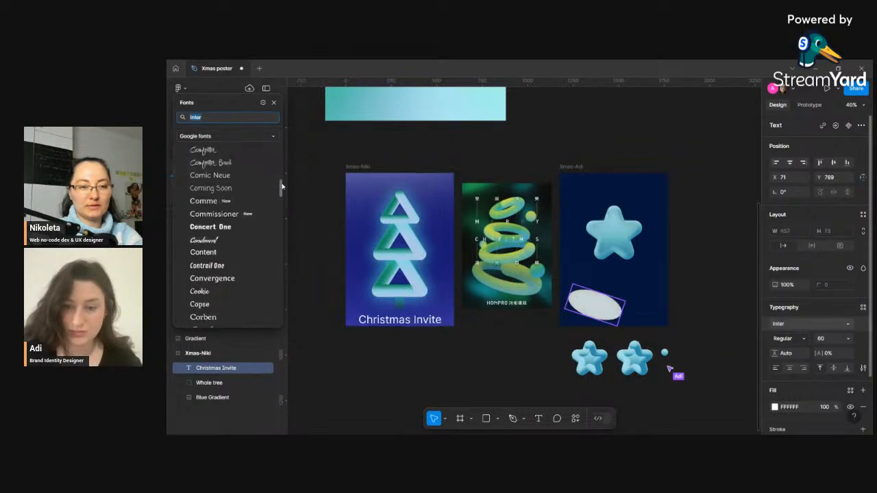
left_click_drag(281, 186, 278, 150)
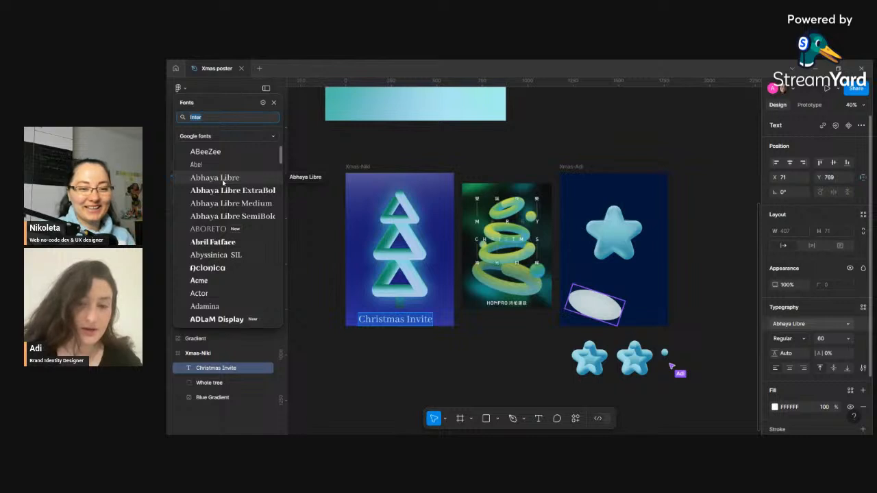
- Try several fonts on the title and set it to Advent Pro
left_click(227, 192)
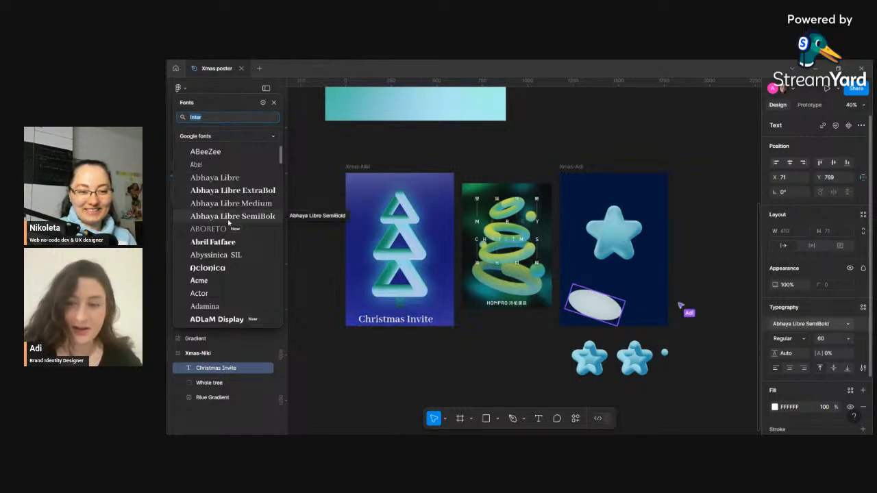
left_click(227, 232)
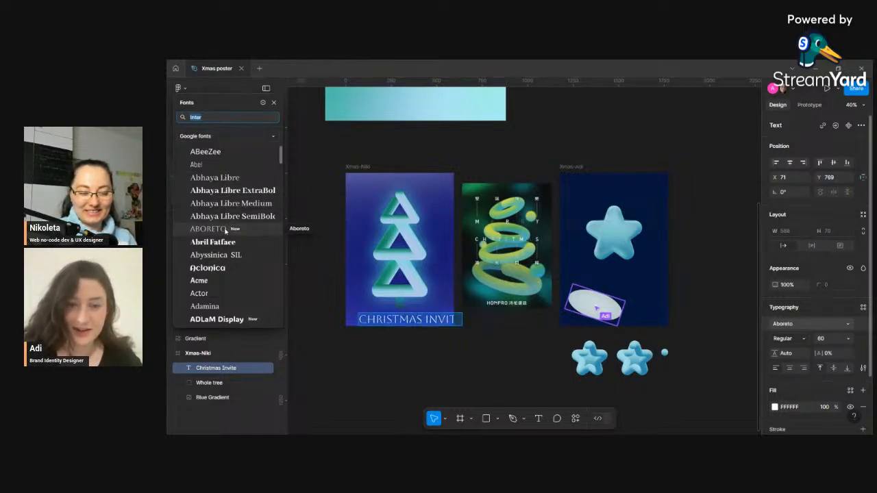
left_click(220, 242)
left_click(220, 255)
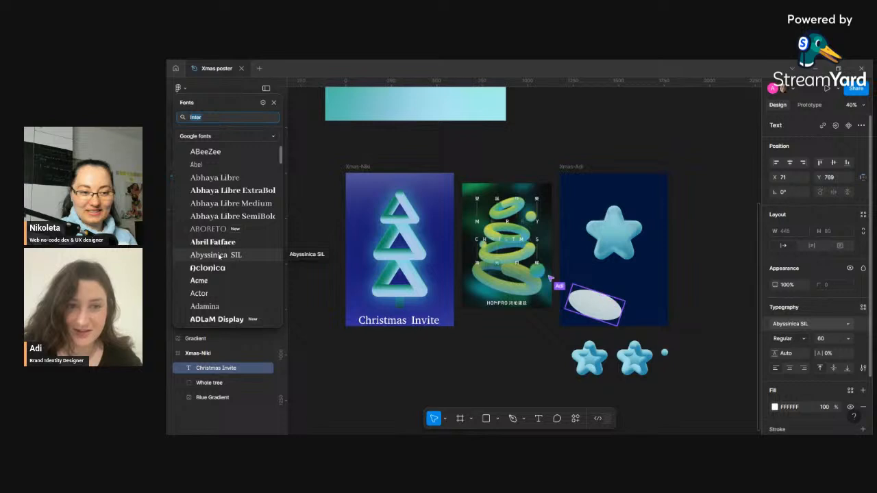
left_click(220, 268)
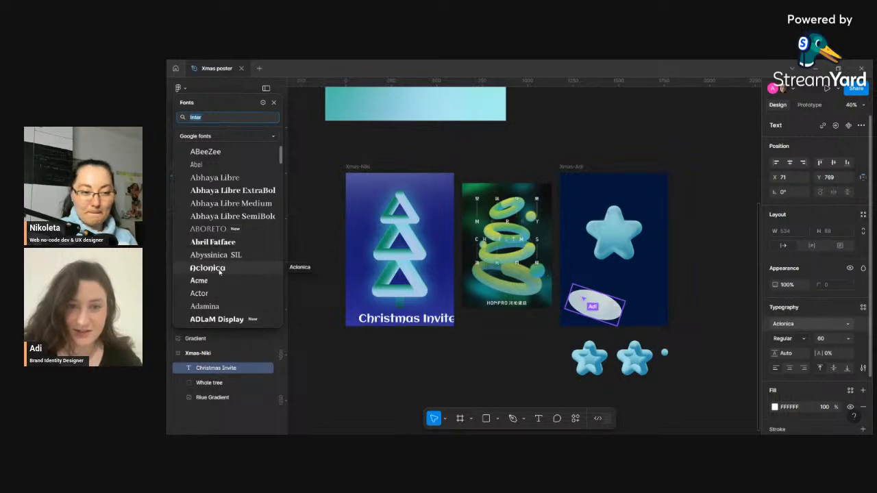
left_click(218, 281)
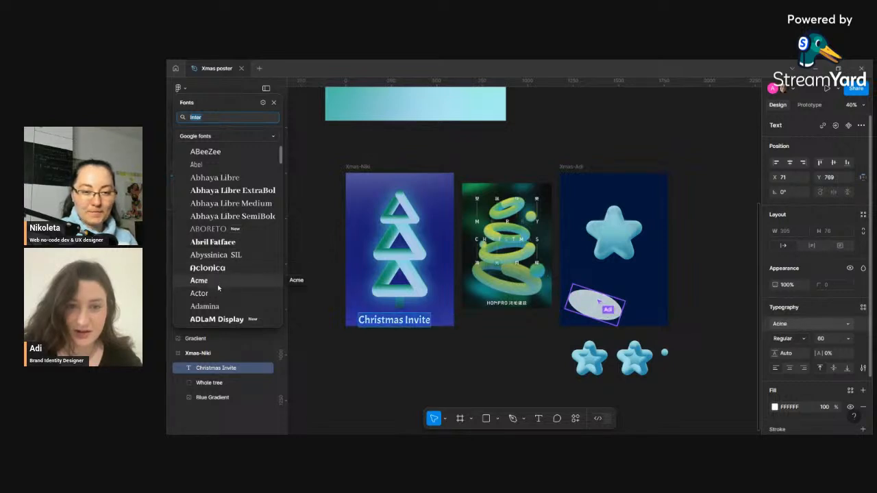
left_click(220, 293)
scroll(219, 293, "down", 2)
left_click(220, 299)
scroll(219, 299, "down", 2)
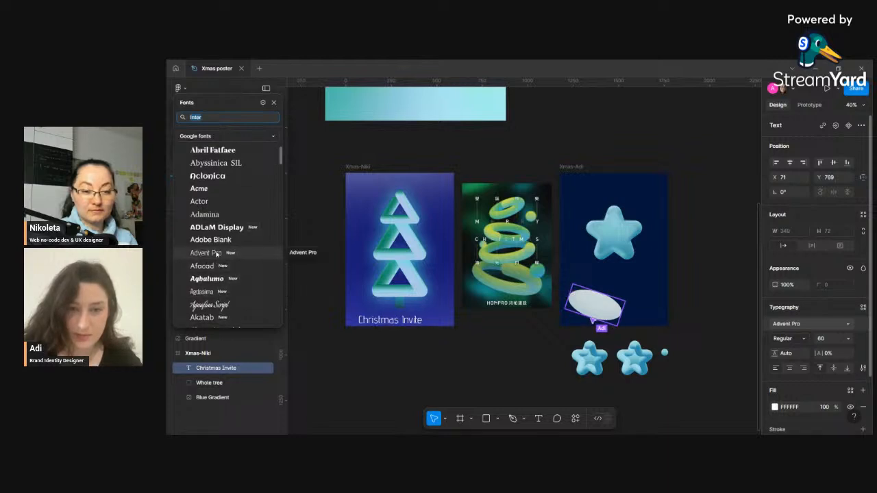
left_click(215, 269)
left_click(216, 254)
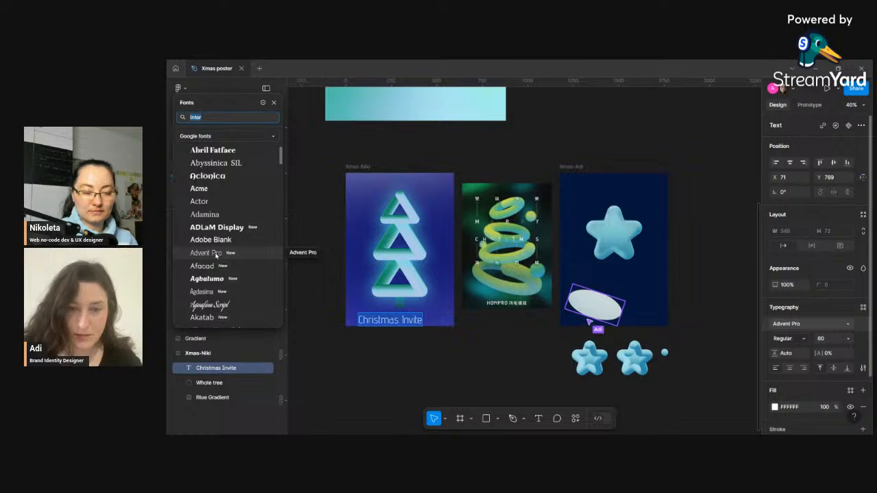
- Duplicate the Advent Pro title and move the copy to the top of the Xmas-Niki poster
left_click(217, 255)
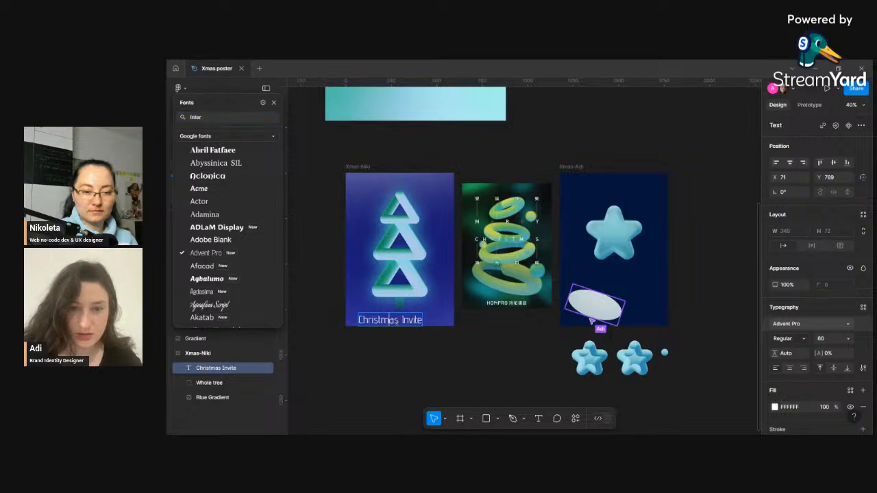
left_click(424, 344)
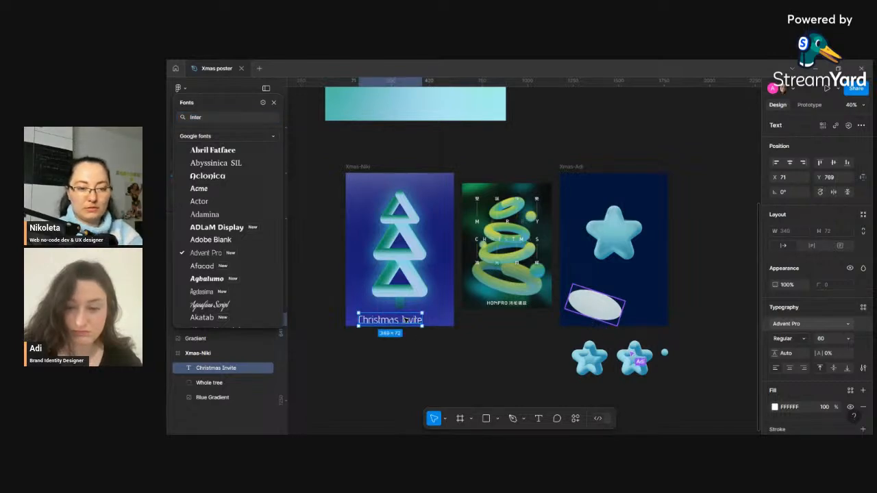
key("ctrl+d")
left_click_drag(405, 320, 416, 184)
left_click(385, 325)
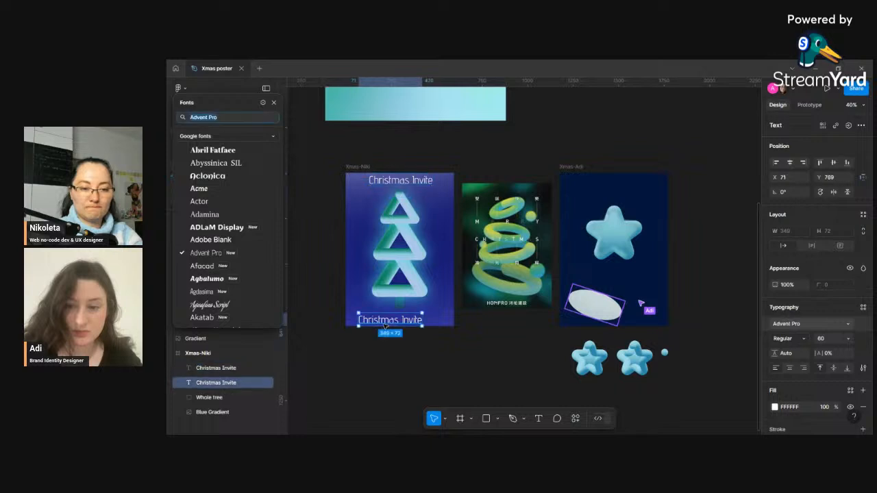
- Browse the font list and set the bottom title's font to Aleo
double_click(385, 327)
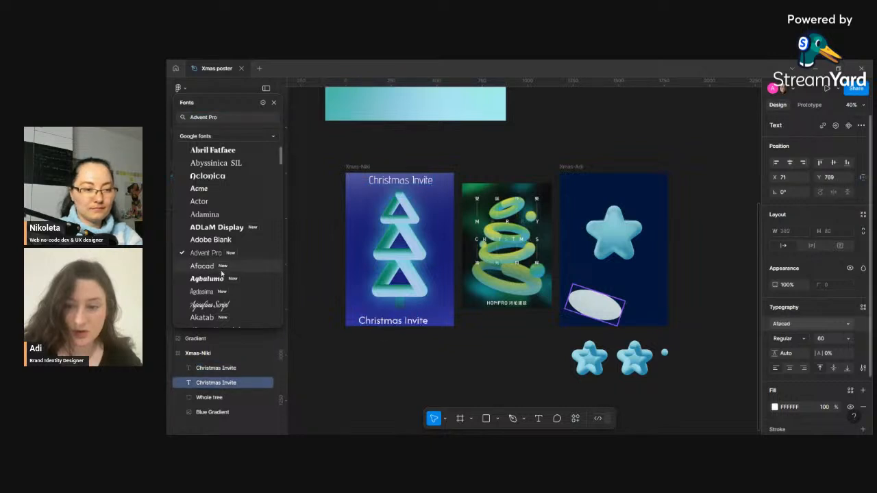
scroll(220, 253, "down", 3)
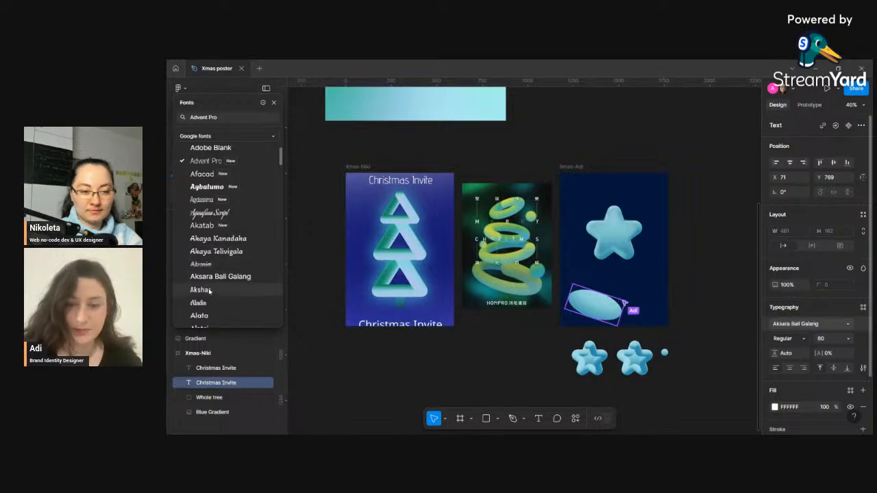
scroll(213, 288, "down", 3)
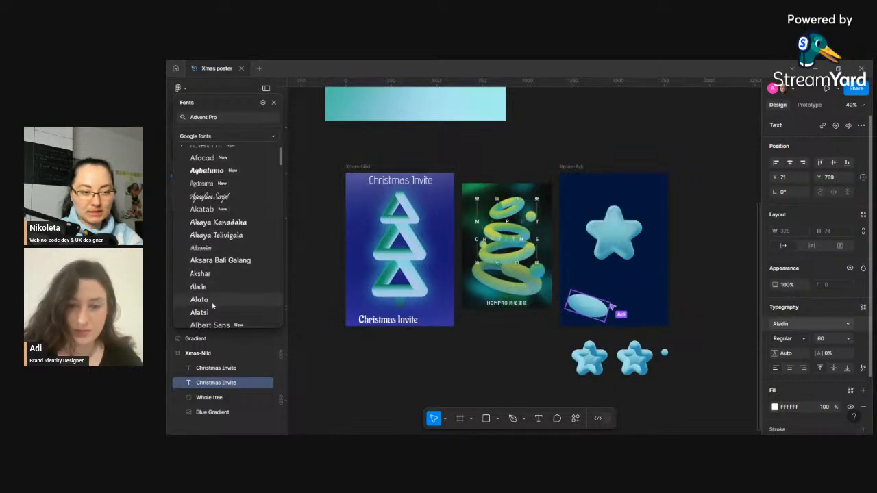
scroll(212, 272, "down", 3)
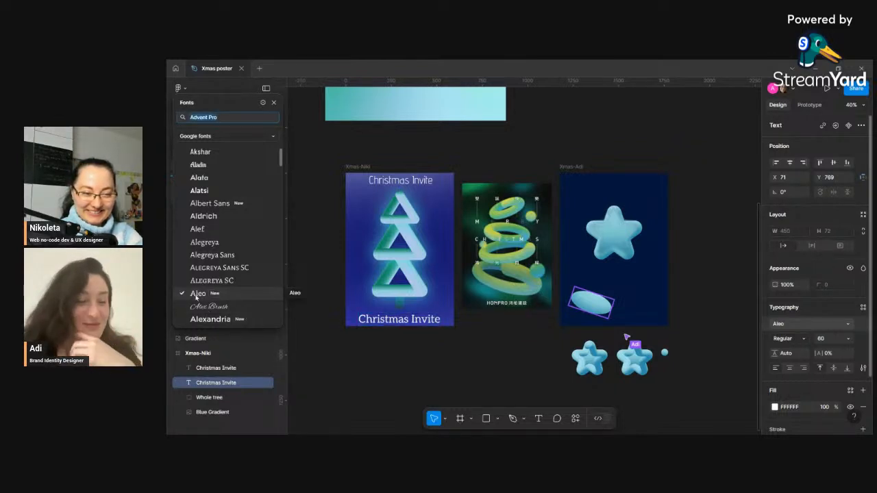
left_click(196, 296)
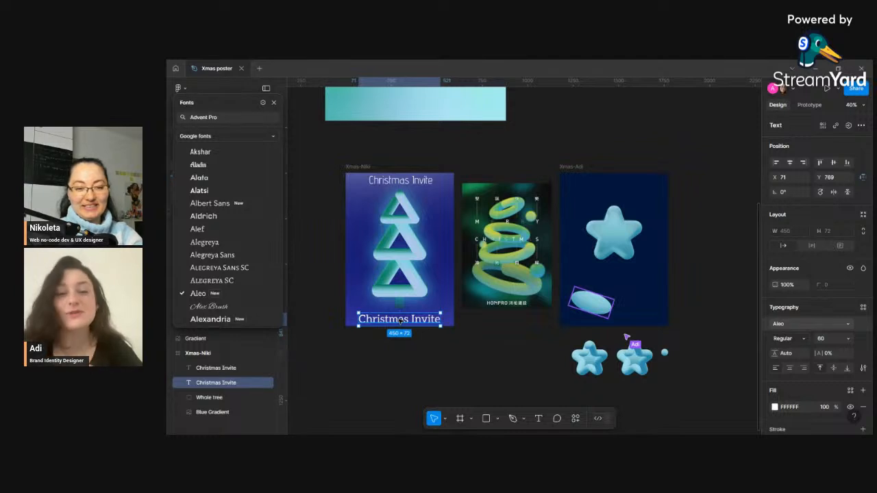
- Place a copy of the Aleo title below the poster and nudge the original bottom title back into place
left_click_drag(400, 320, 401, 341)
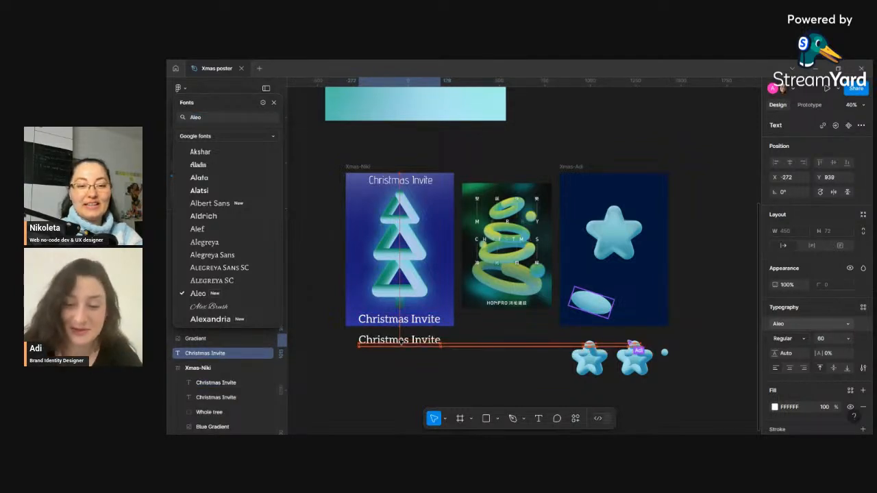
left_click(408, 320)
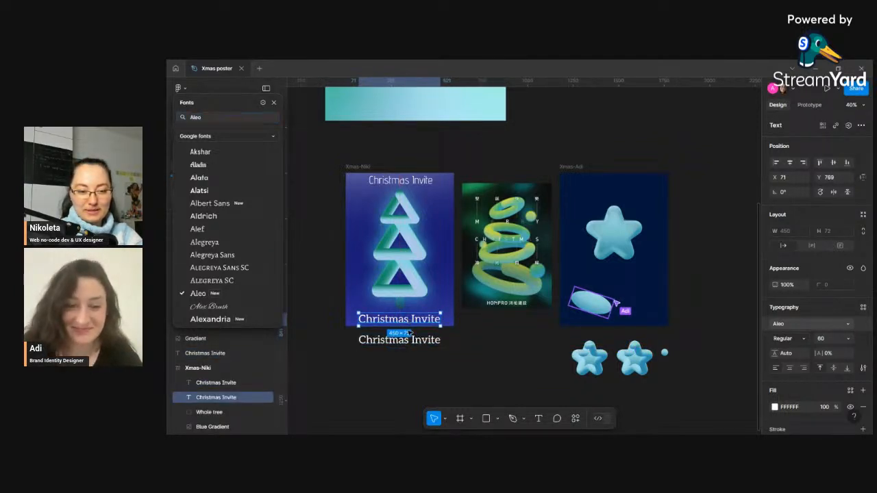
left_click_drag(410, 328, 407, 321)
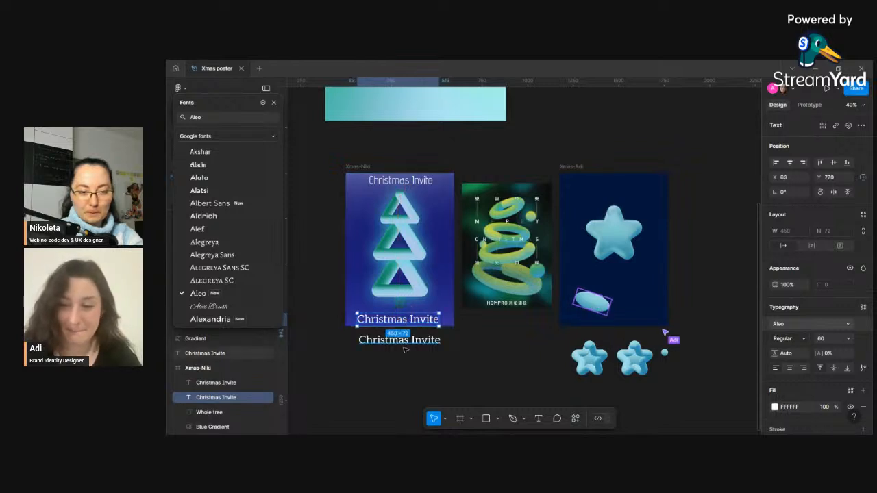
- Set the bottom title's font to Allison with a size of 80
scroll(214, 266, "down", 2)
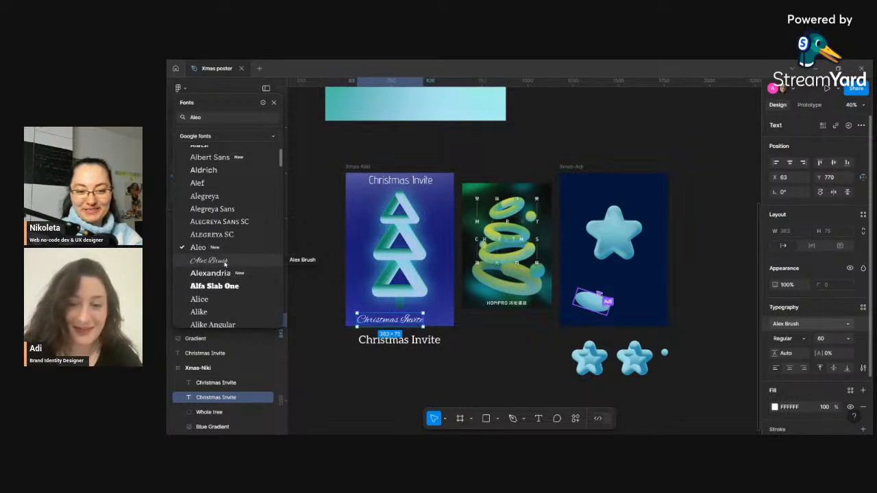
scroll(216, 275, "down", 3)
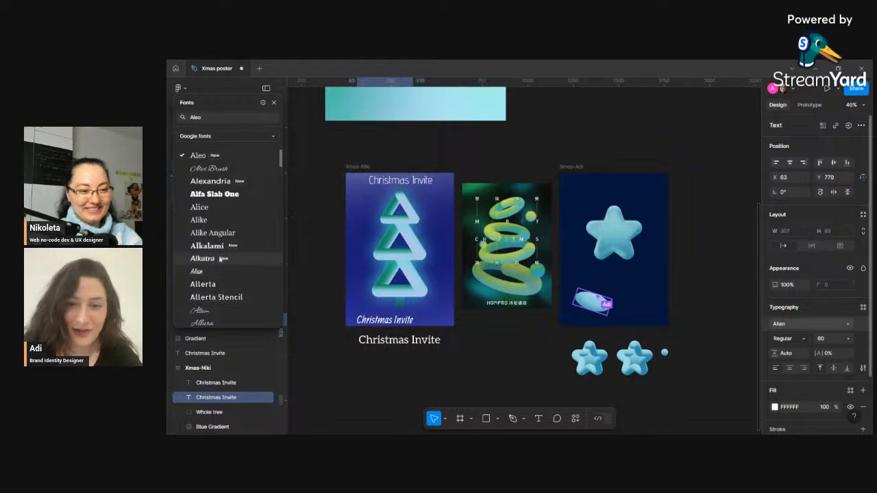
left_click(217, 314)
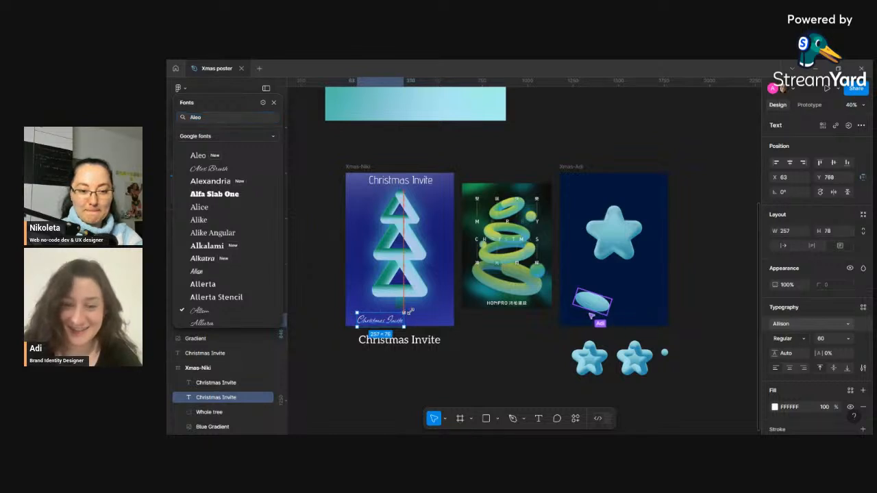
left_click_drag(404, 312, 419, 309)
key("ctrl+z")
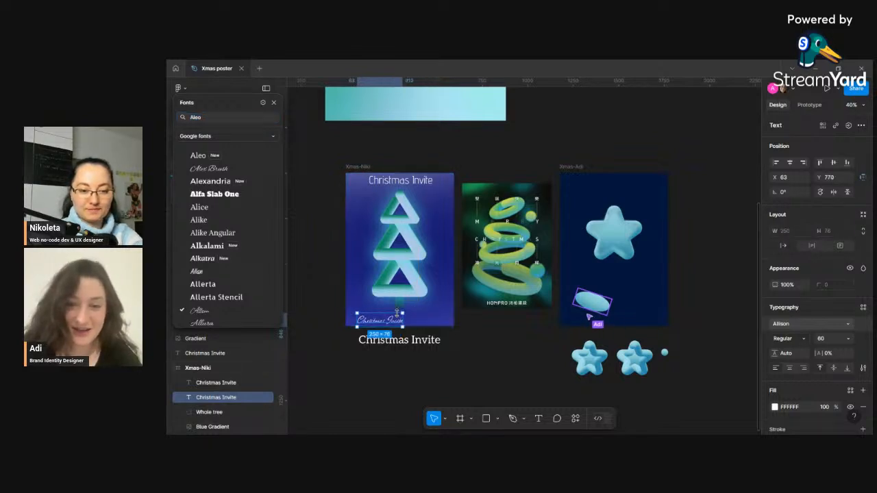
left_click(831, 340)
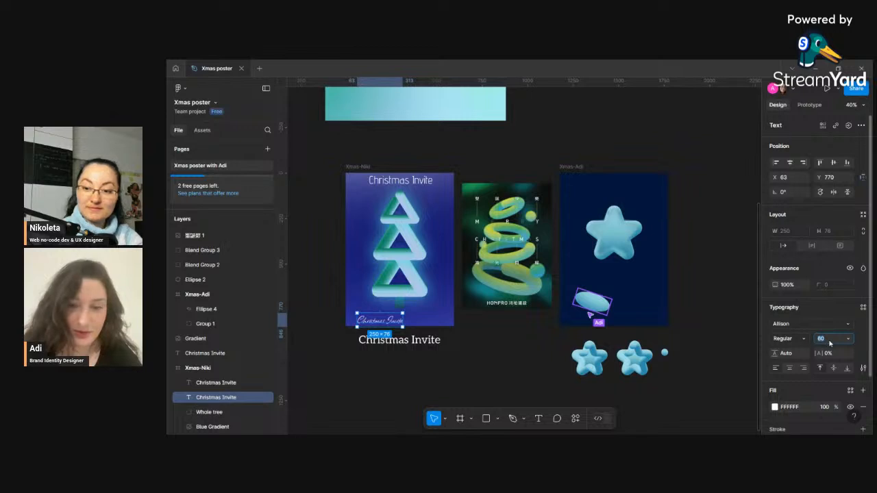
type("80")
key("Return")
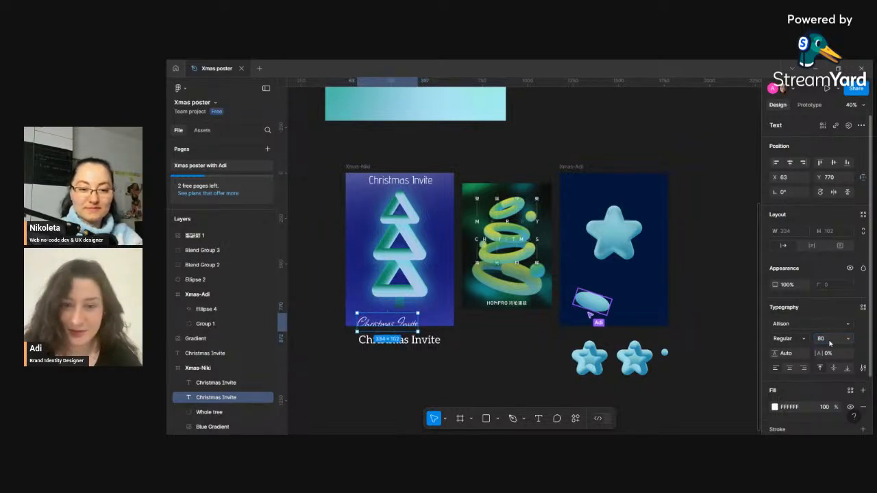
- Move the Allison title below the poster and duplicate the Aleo title underneath it
left_click_drag(397, 325, 410, 362)
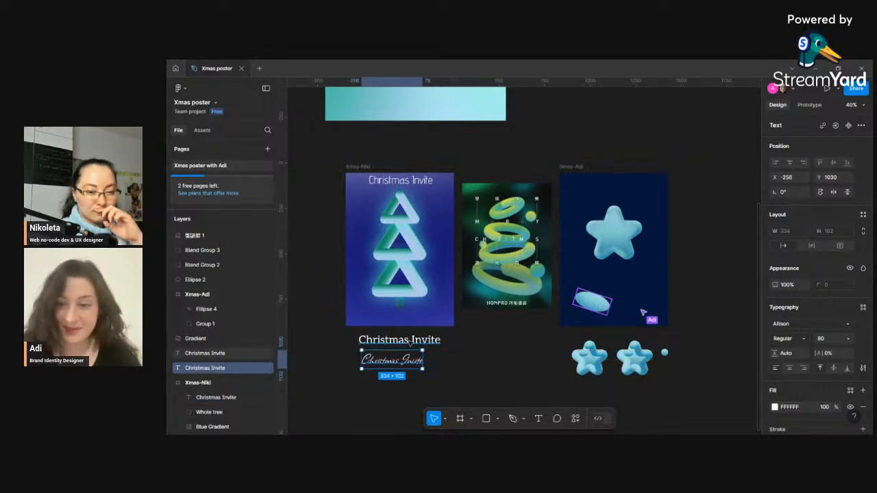
left_click(410, 342)
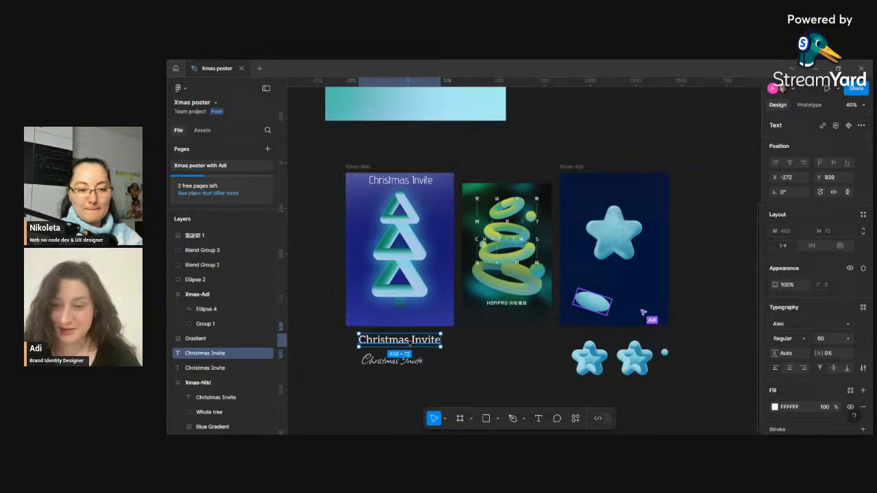
left_click_drag(411, 343, 401, 381)
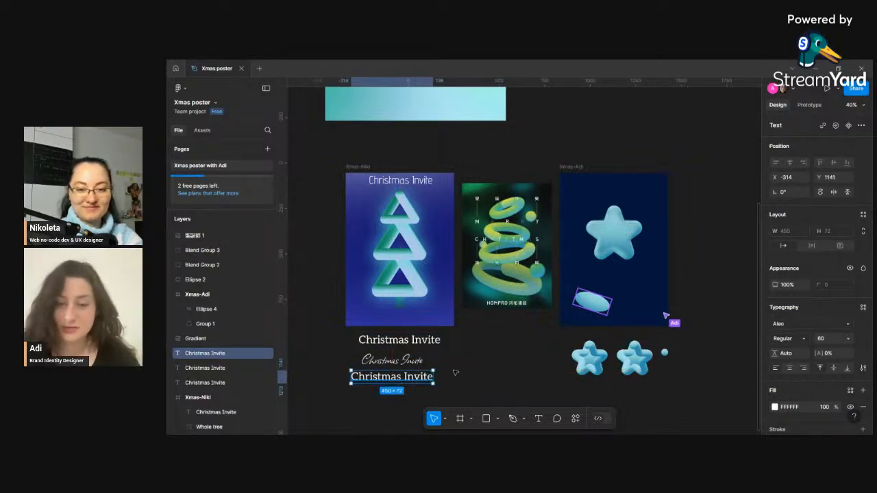
- Browse the font list and set the newest title copy's font to Arapey
left_click(785, 325)
left_click_drag(717, 203, 254, 136)
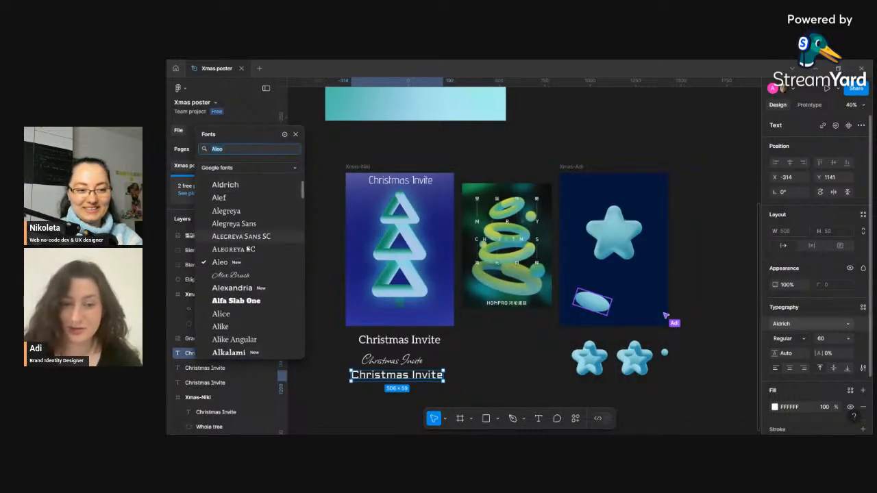
scroll(247, 249, "down", 5)
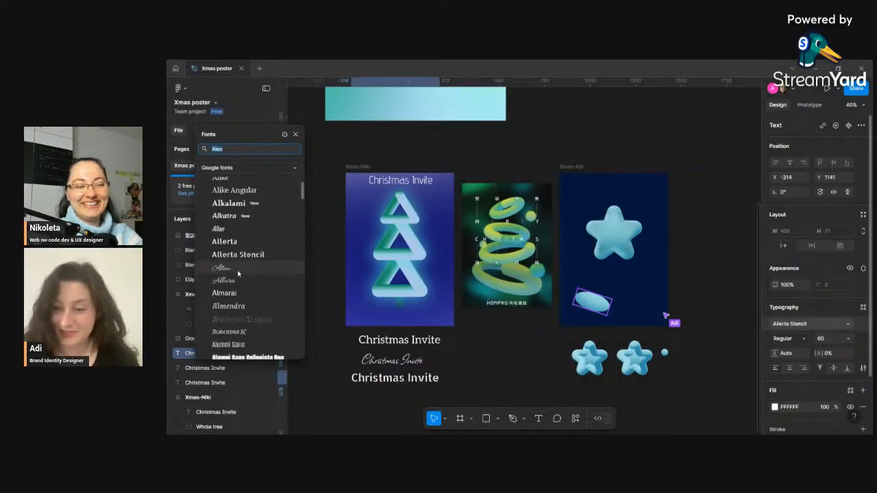
scroll(237, 274, "down", 6)
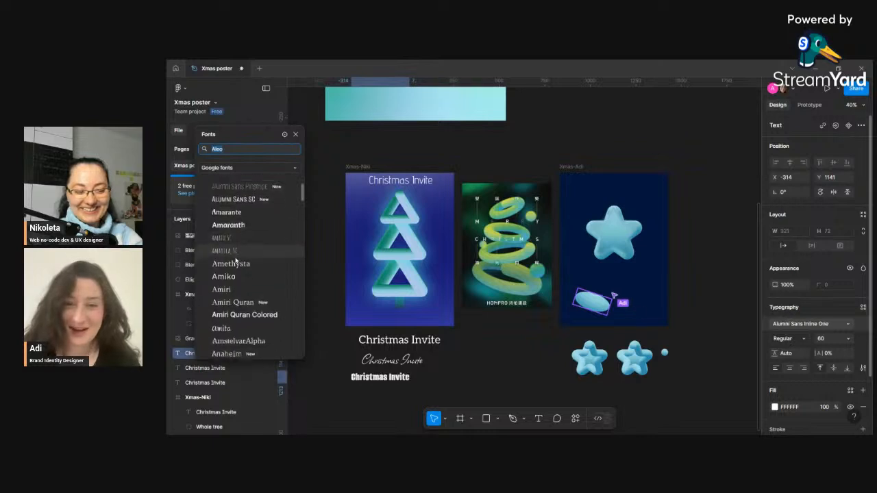
scroll(235, 263, "down", 5)
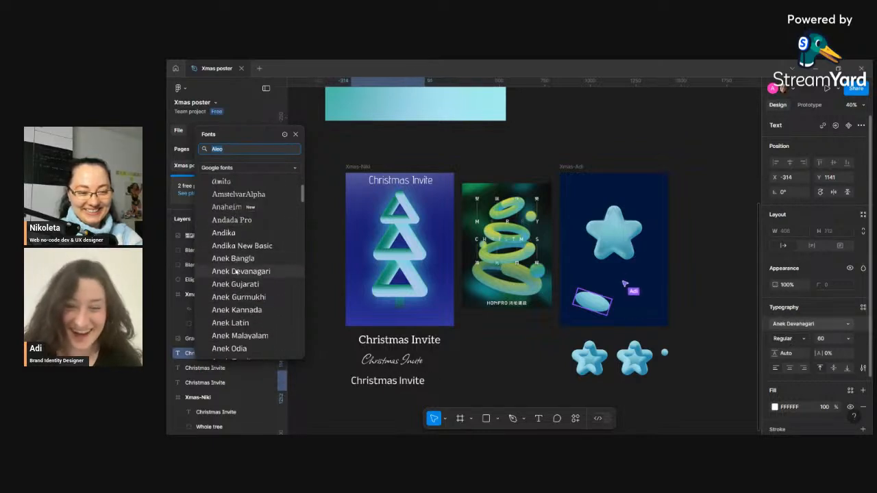
scroll(234, 281, "down", 6)
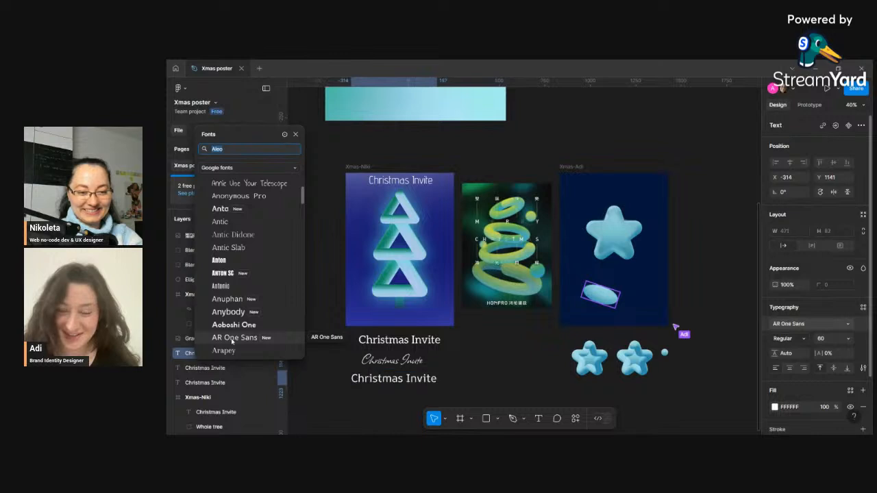
scroll(228, 336, "down", 2)
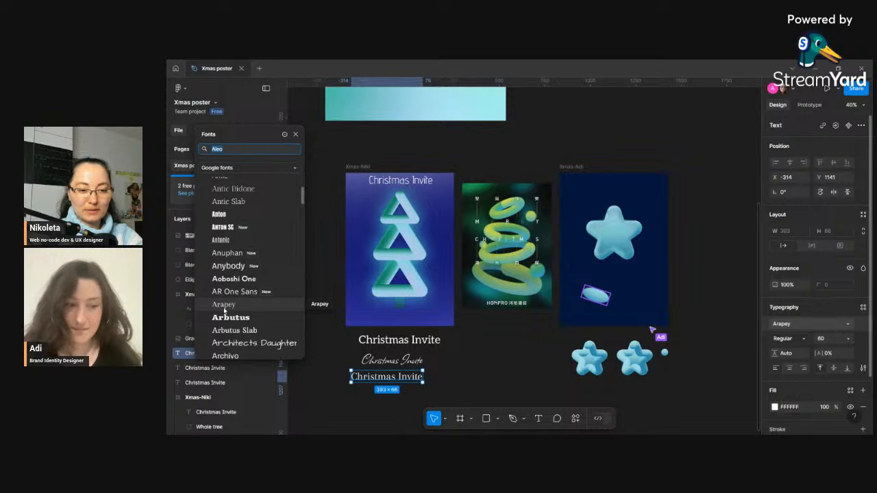
left_click(224, 310)
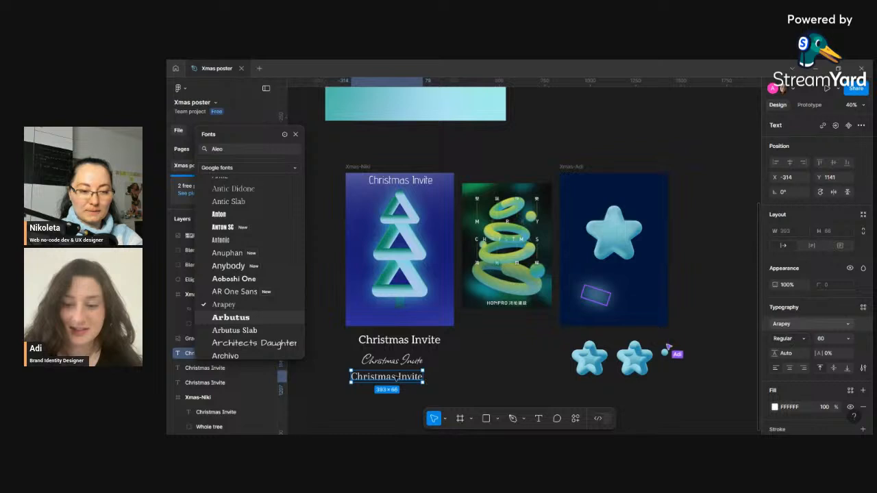
mouse_move(408, 381)
left_mouse_down()
mouse_move(409, 315)
mouse_move(399, 380)
left_mouse_up()
key("Escape")
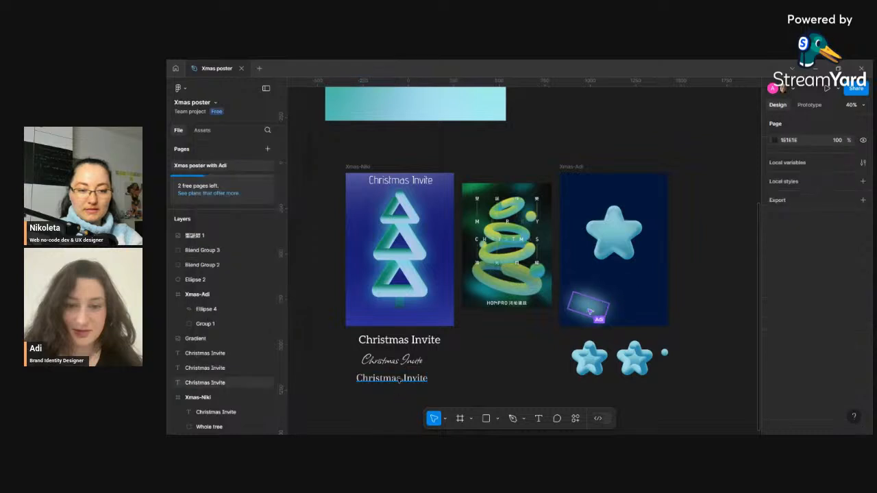
- Duplicate the Arapey title and place the copy just beneath it
left_click(400, 379)
key("ctrl+f")
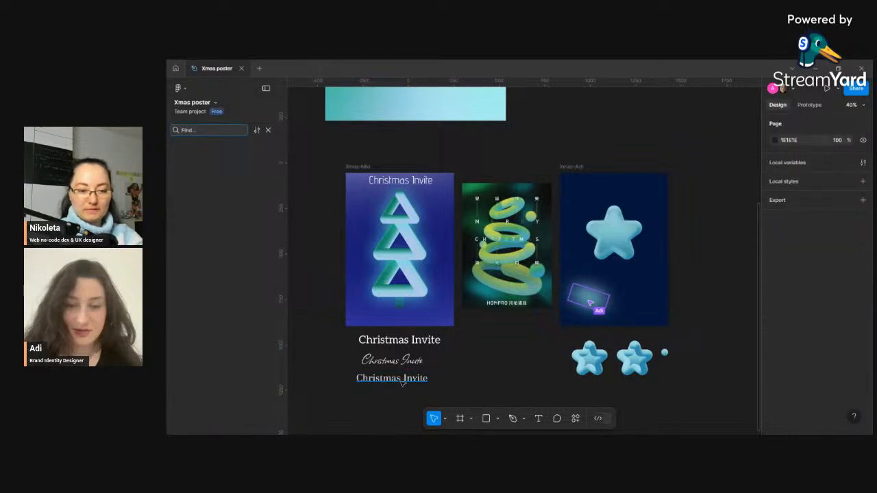
left_click(405, 382)
left_click_drag(406, 384, 405, 399)
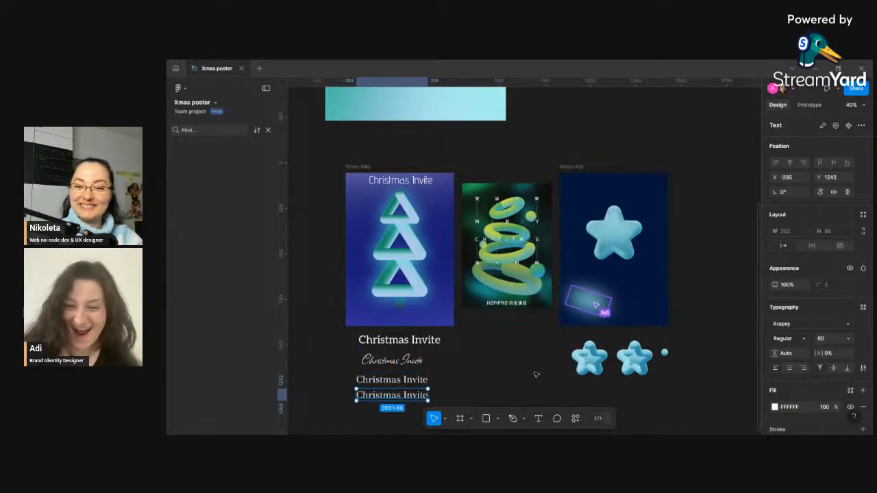
- Open the font list for the bottom title copy and try the Bad Script and Ballet fonts on it
left_click(798, 325)
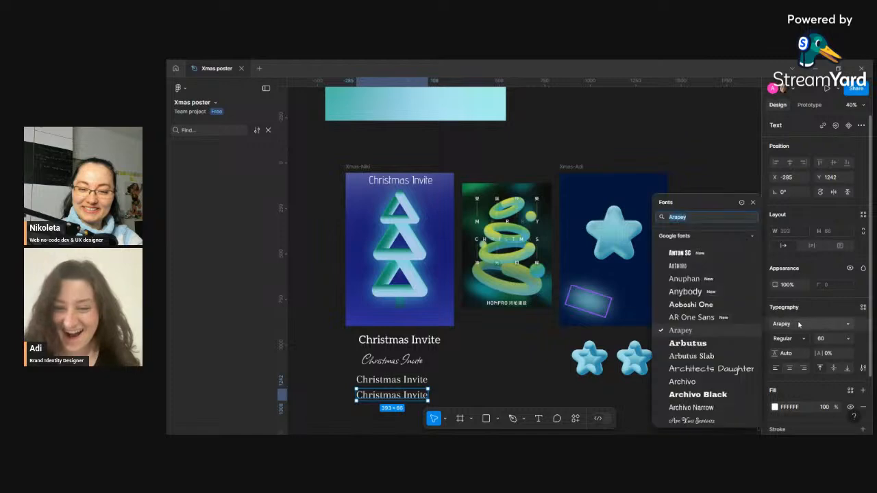
left_click_drag(718, 200, 261, 137)
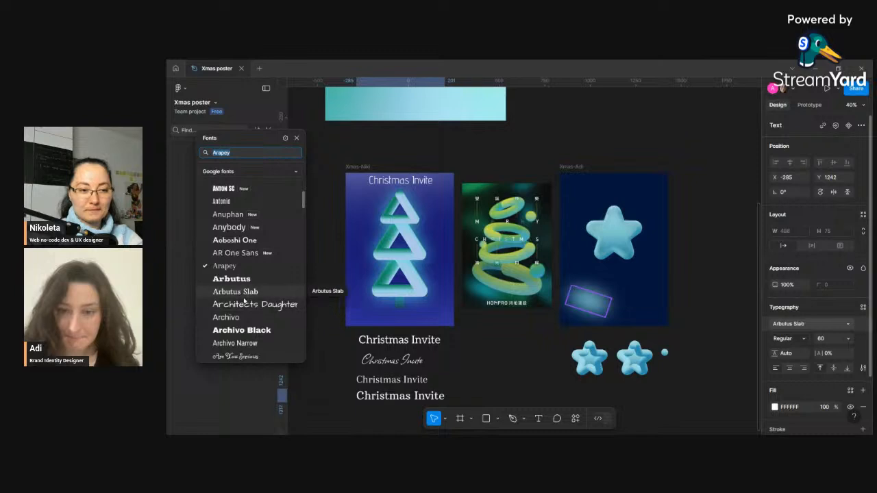
scroll(243, 310, "down", 3)
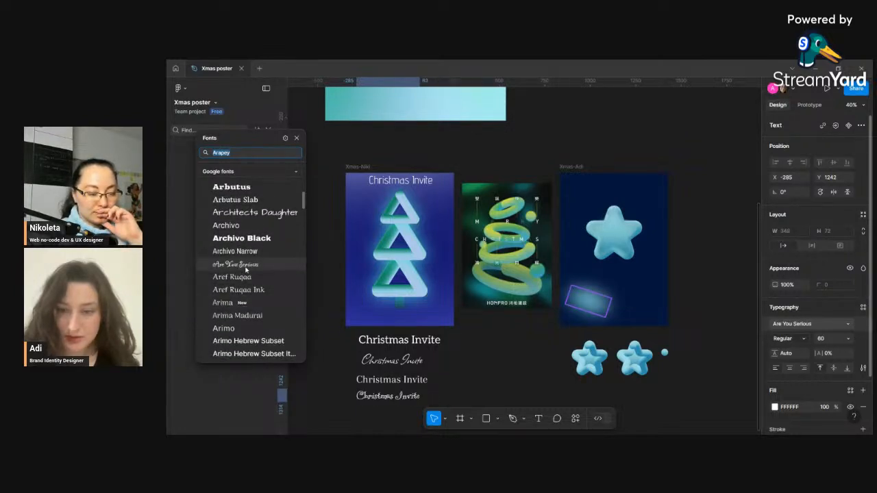
scroll(245, 268, "down", 5)
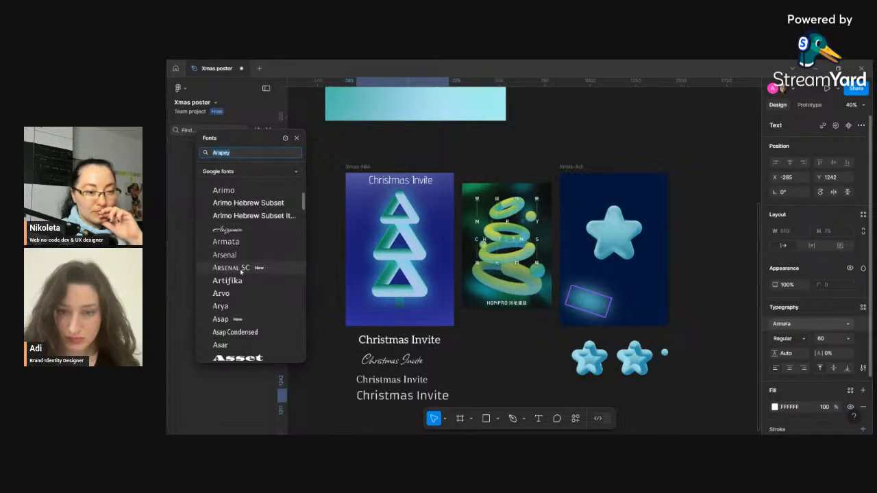
scroll(235, 287, "down", 2)
scroll(235, 287, "down", 5)
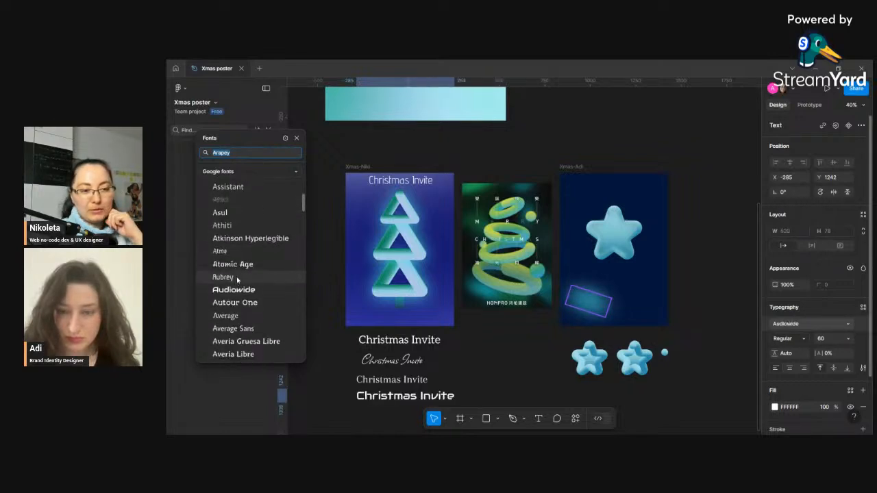
scroll(236, 274, "down", 7)
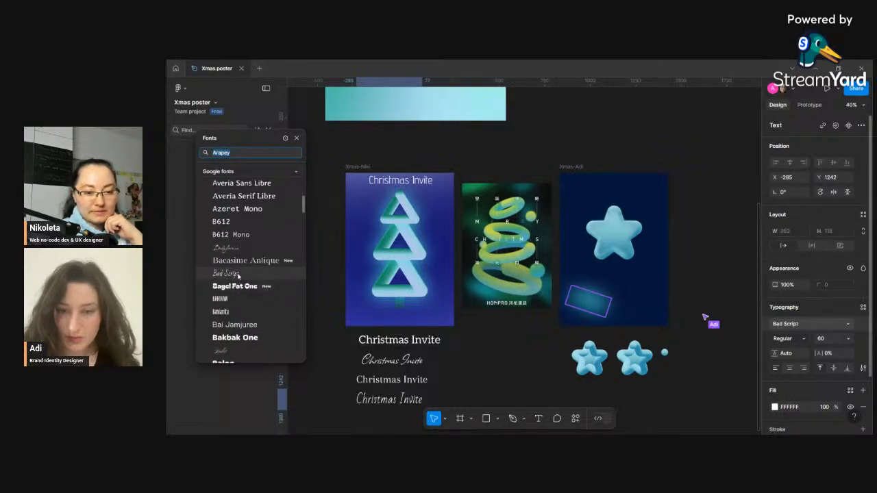
left_click(234, 276)
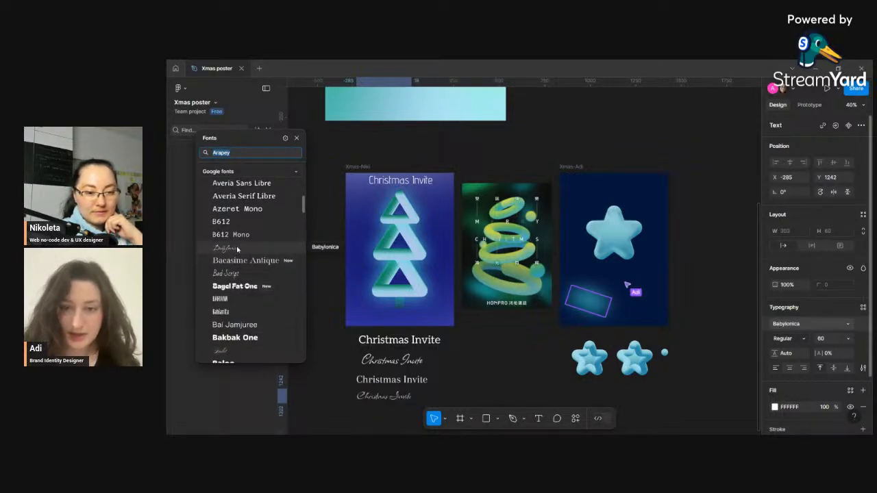
scroll(237, 254, "down", 3)
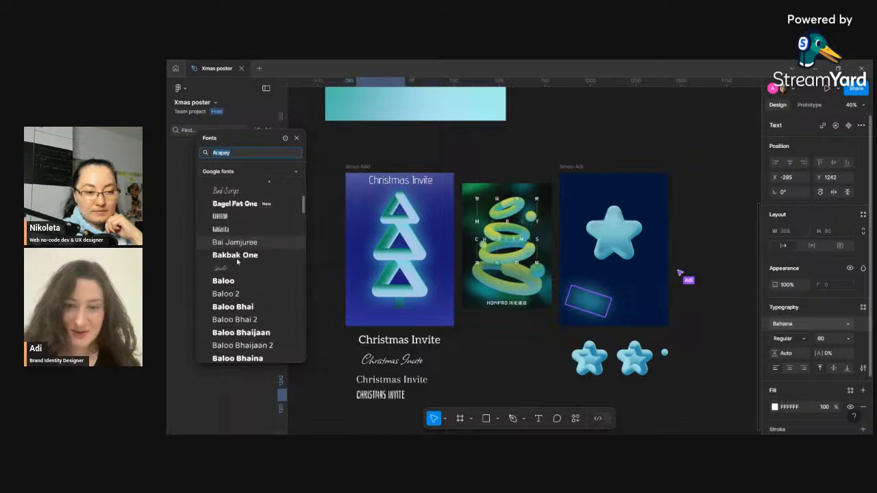
left_click(236, 258)
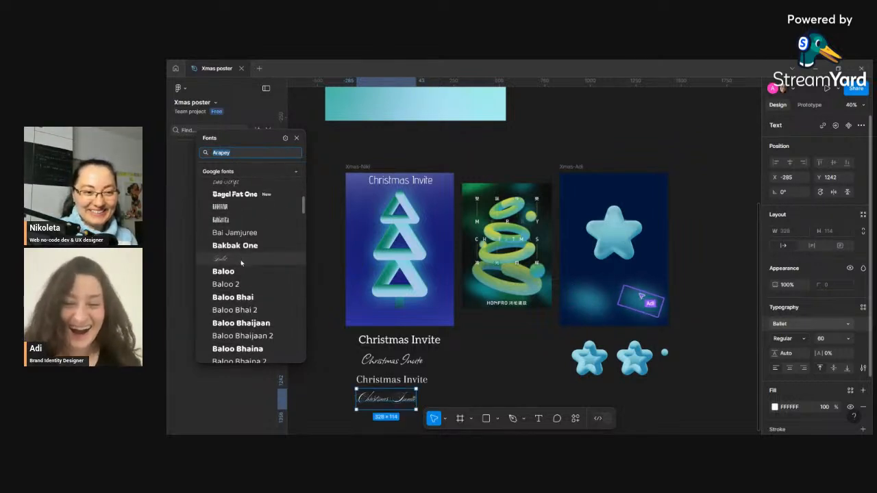
- Browse further through the font list and set the bottom title copy's font to Candal, then deselect it
scroll(259, 281, "down", 6)
scroll(259, 281, "down", 5)
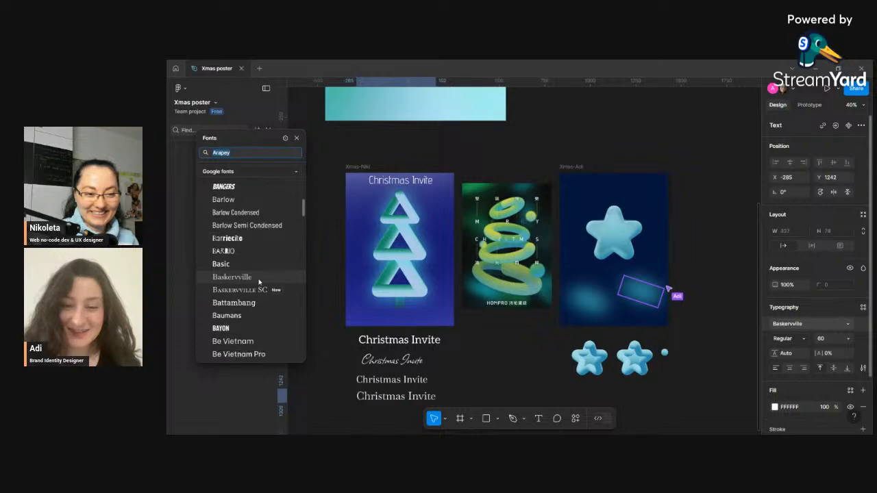
scroll(259, 276, "down", 1)
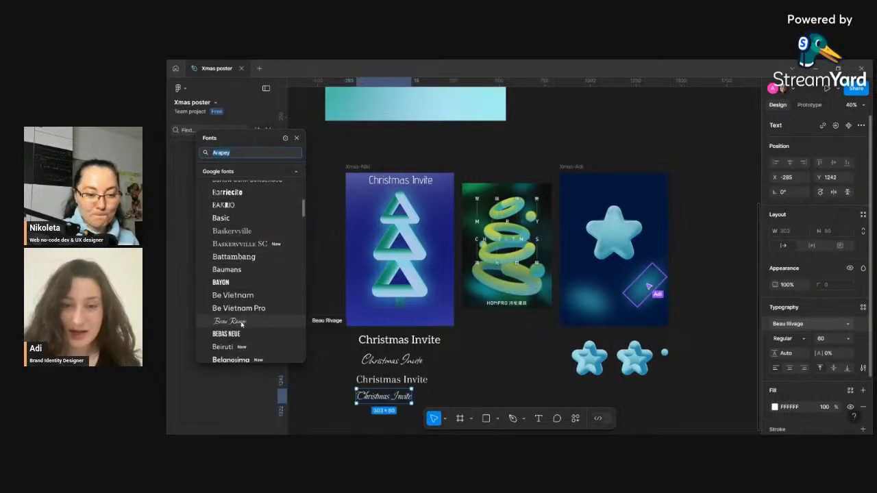
scroll(243, 321, "down", 3)
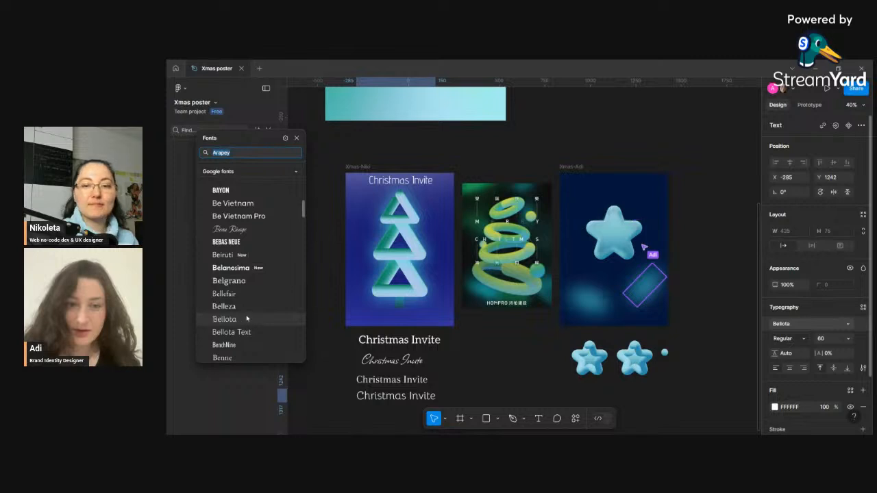
scroll(247, 318, "down", 4)
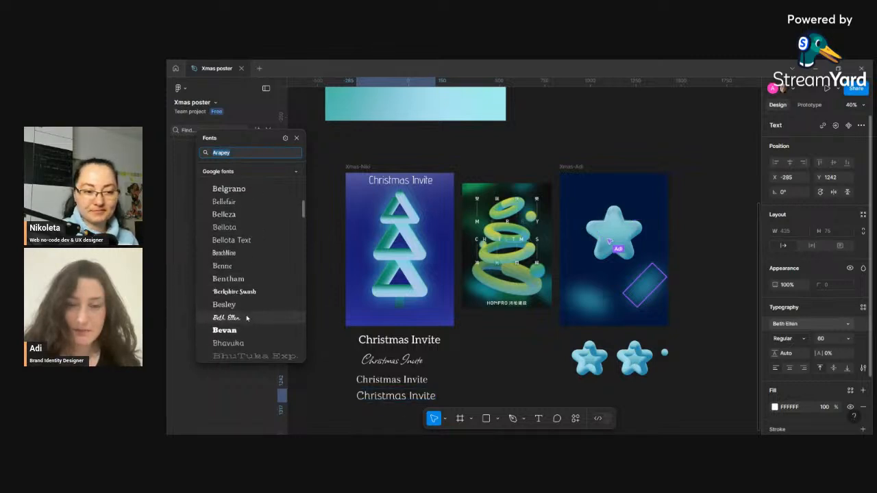
scroll(247, 318, "down", 5)
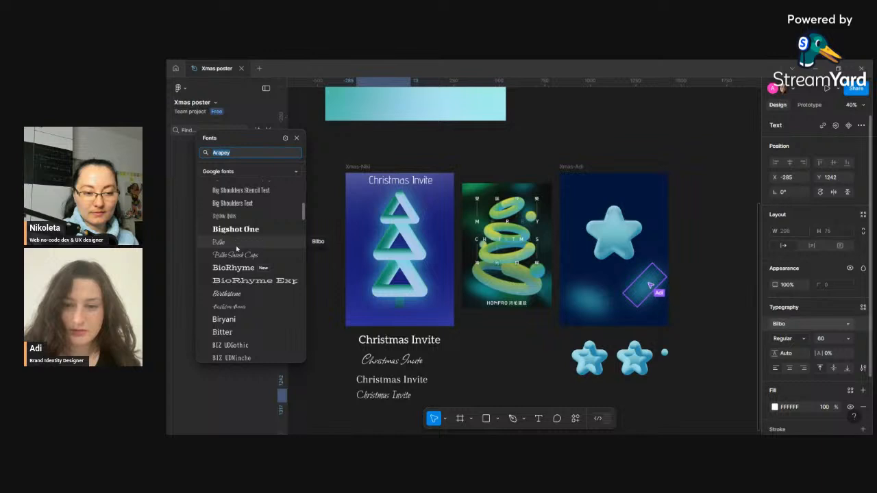
scroll(249, 316, "down", 1)
scroll(248, 317, "down", 5)
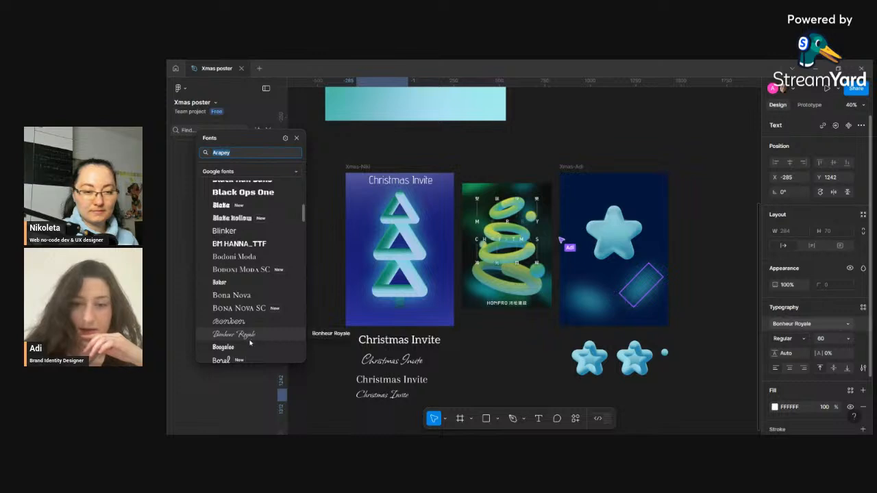
scroll(250, 343, "down", 2)
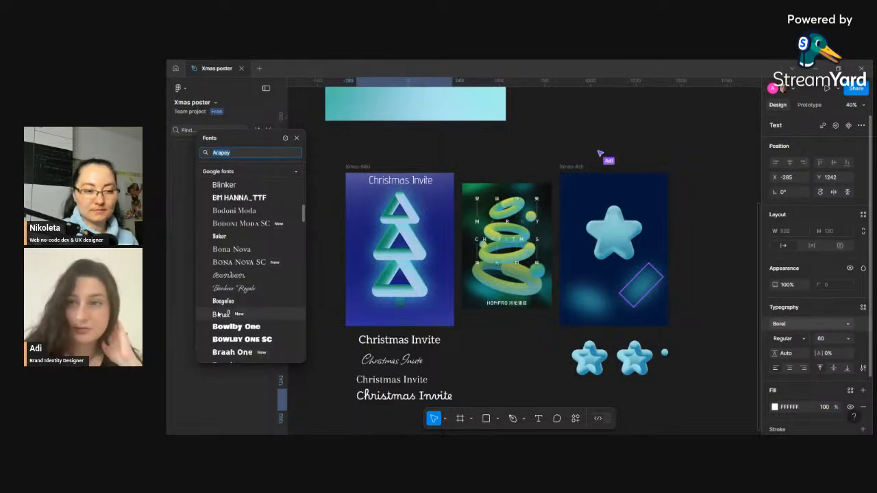
scroll(253, 322, "down", 4)
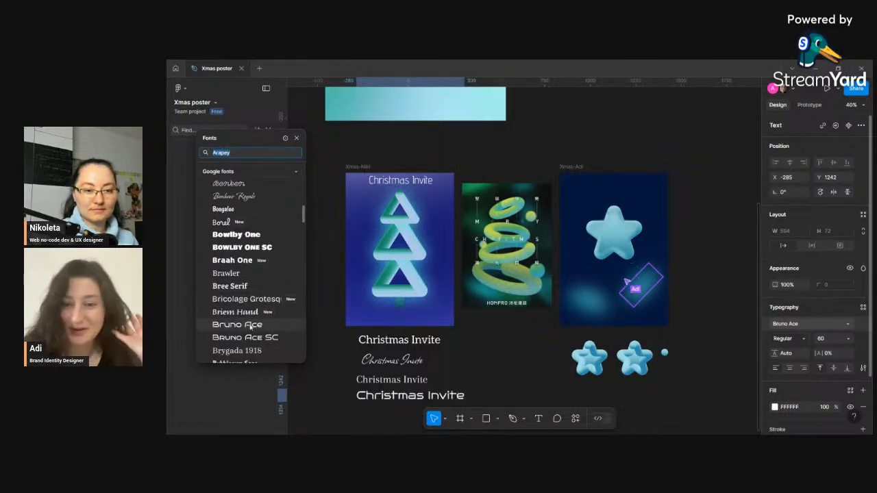
scroll(262, 325, "down", 10)
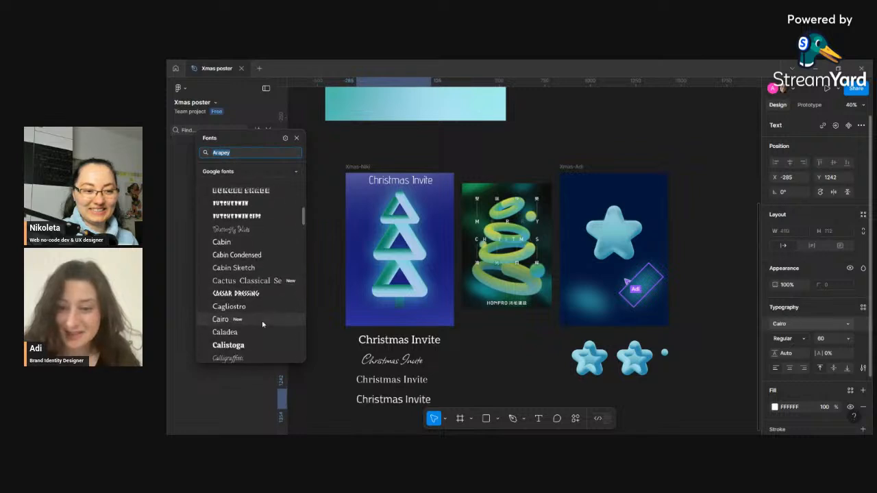
scroll(262, 326, "down", 2)
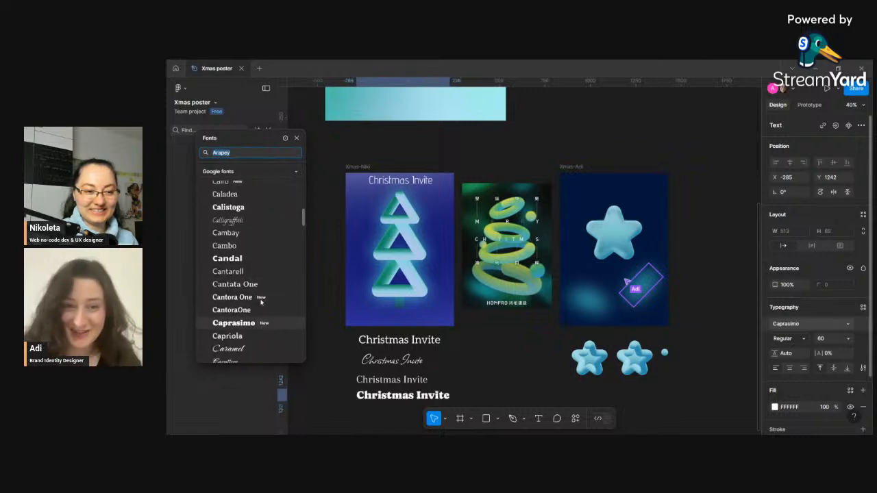
left_click(248, 260)
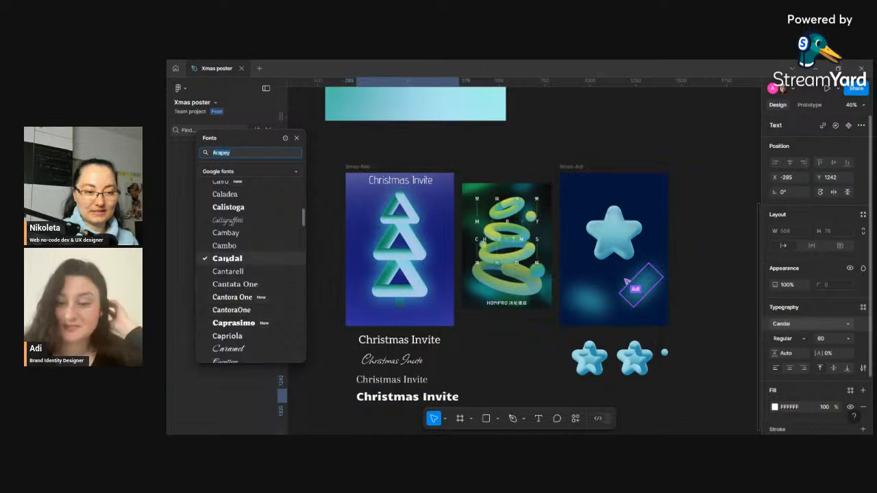
left_click(297, 137)
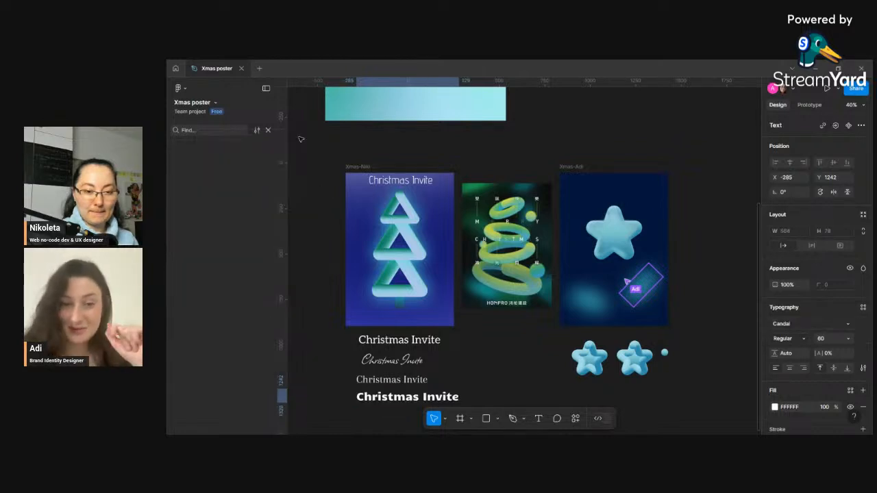
left_click(466, 377)
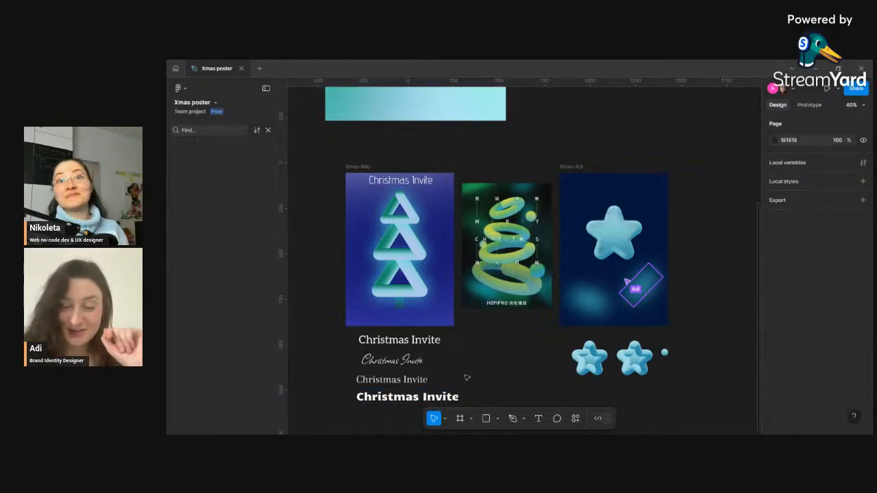
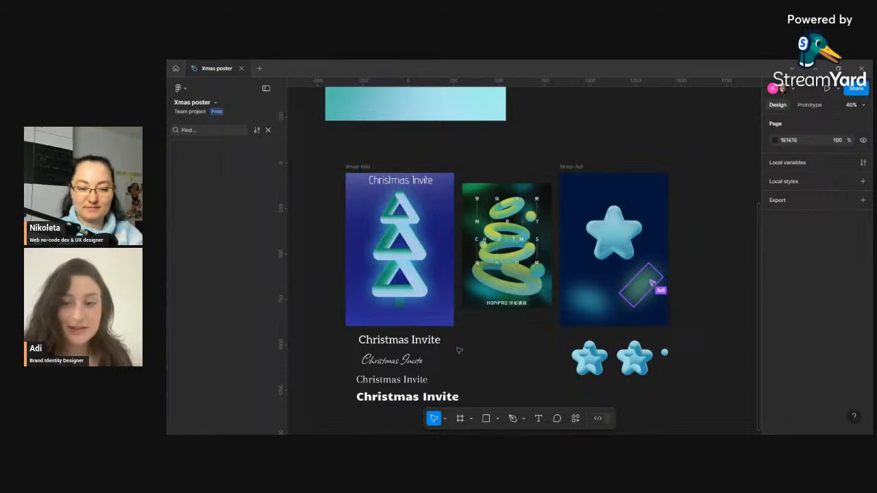
- Move the Aleo "Christmas Invite" text onto the bottom of the Xmas-Niki poster
left_click_drag(426, 344, 426, 325)
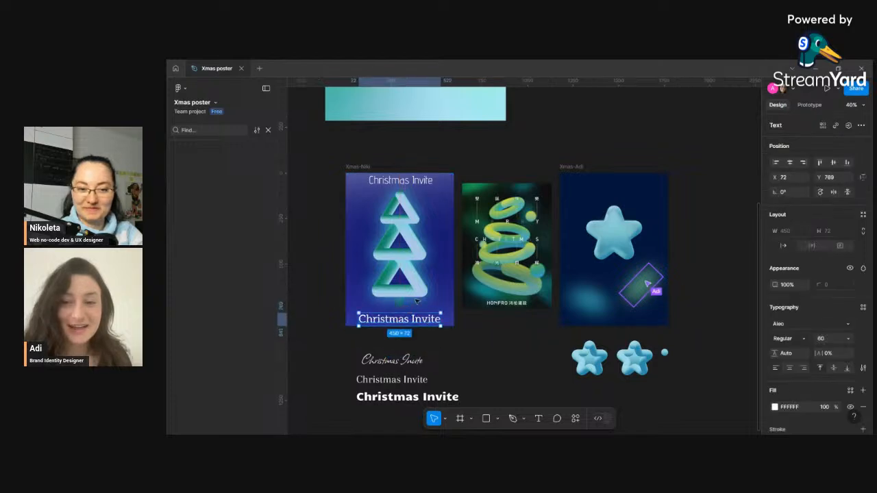
left_click(414, 182)
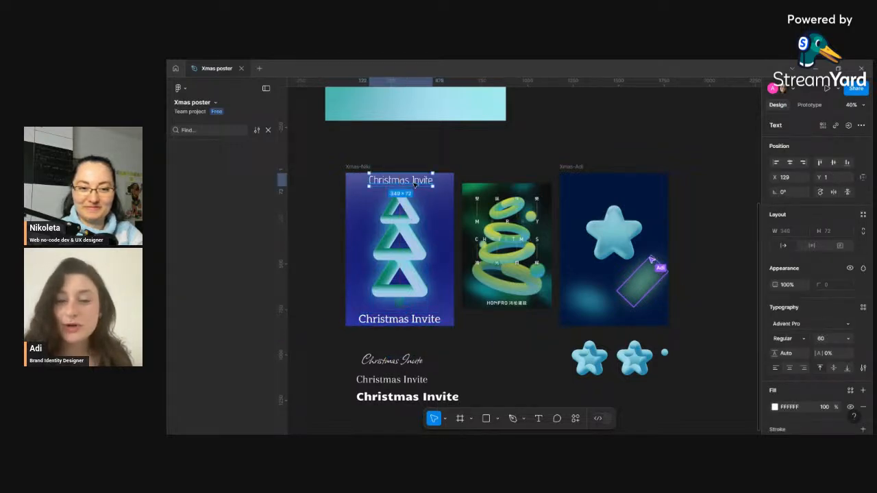
left_click_drag(420, 322, 423, 322)
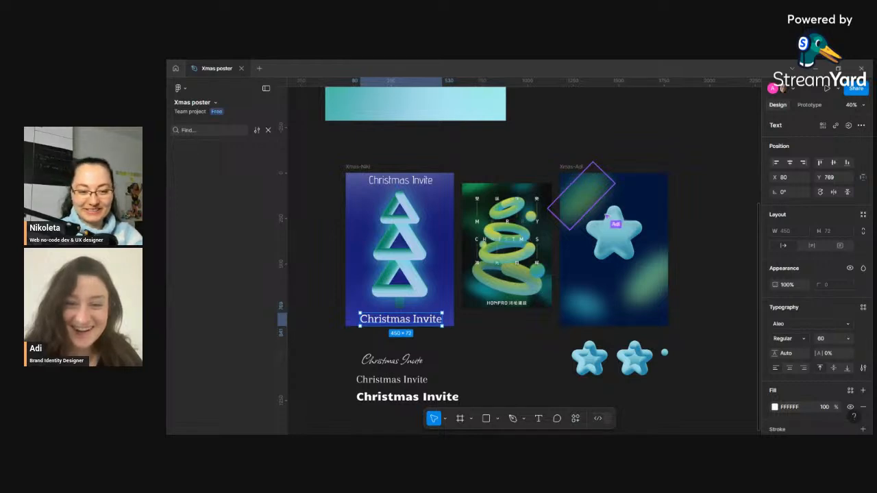
- Put the Allison script title at the poster's bottom and move the Aleo and top Advent Pro titles off the poster
left_click_drag(409, 362, 424, 295)
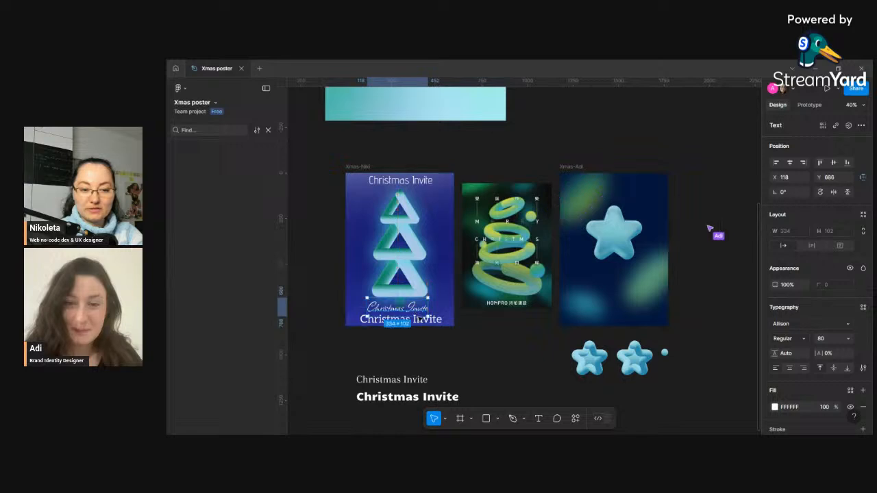
mouse_move(401, 381)
left_mouse_down()
mouse_move(406, 301)
mouse_move(401, 374)
left_mouse_up()
left_click_drag(417, 324, 414, 354)
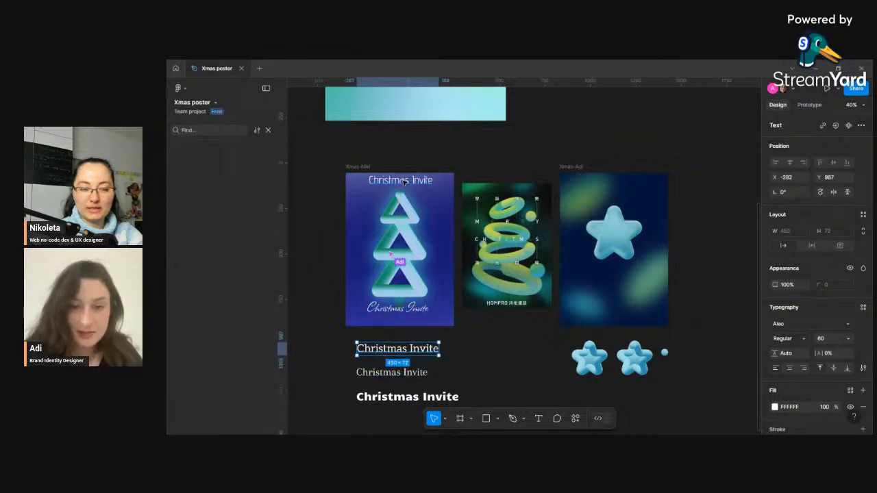
left_click_drag(400, 181, 491, 398)
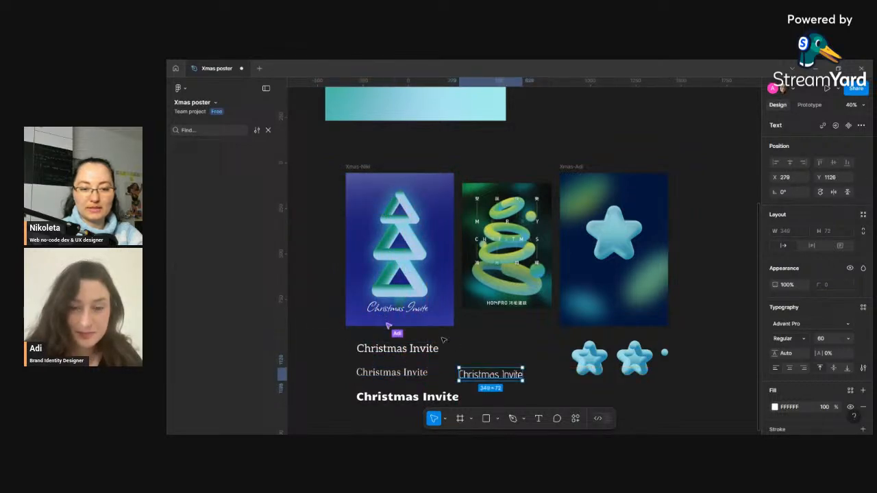
- Set the Allison script title's font size to 100
left_click(412, 309)
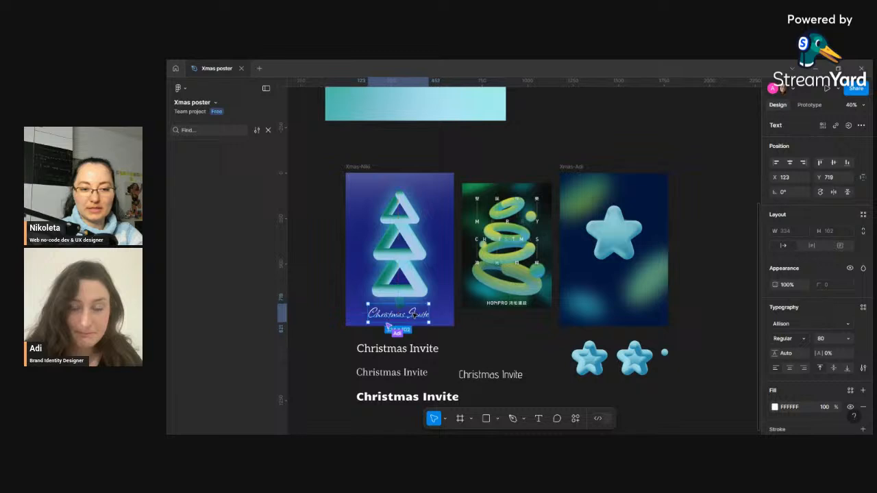
type("100")
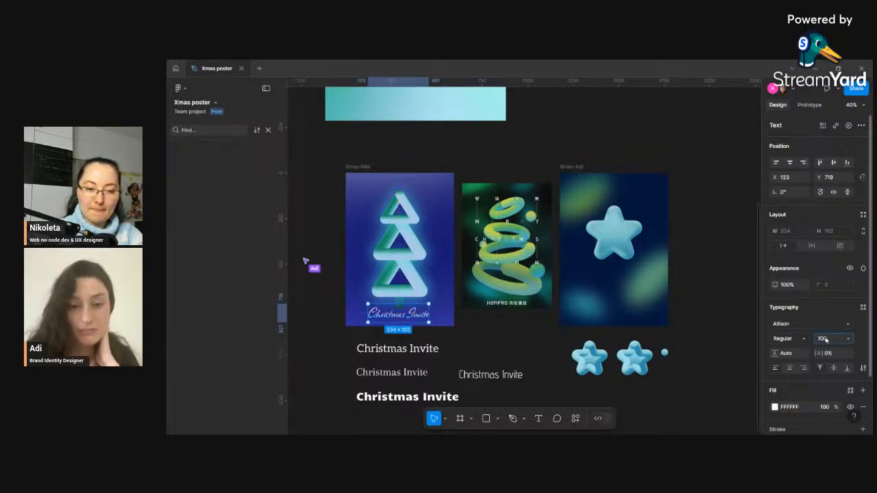
key("Return")
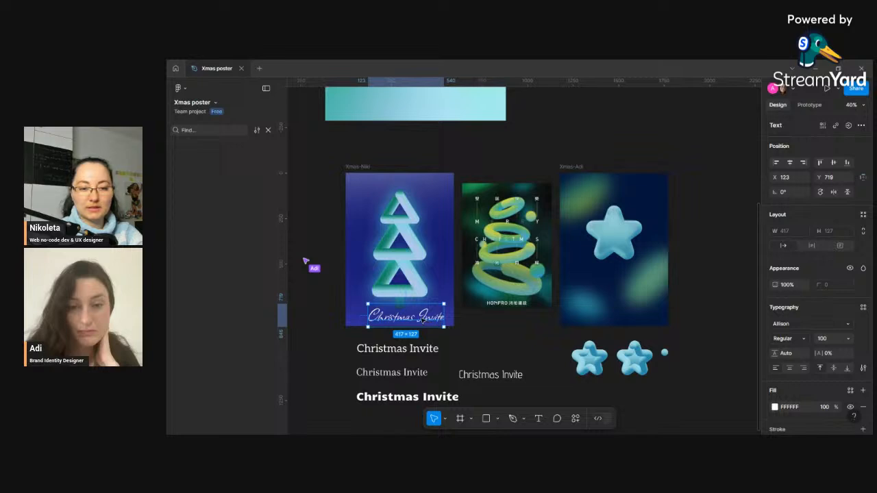
left_click(479, 351)
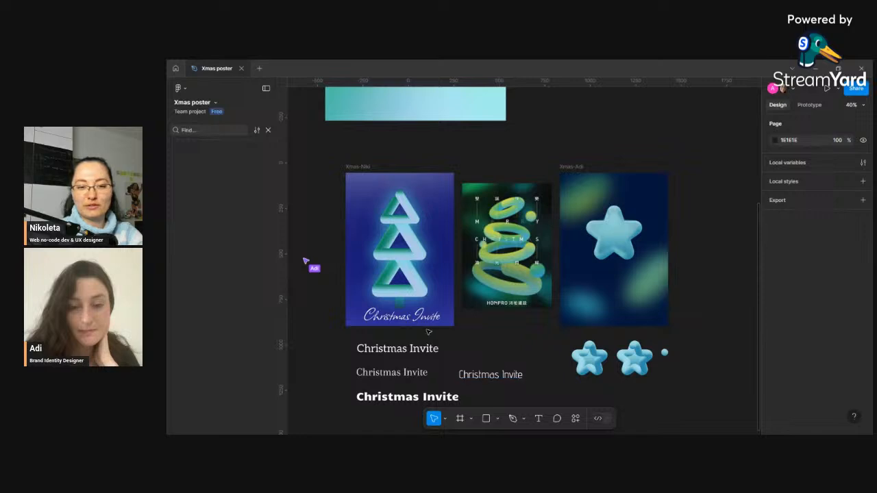
- Try the Advent Pro title at the poster's bottom, then move it off below the script title
mouse_move(411, 319)
left_mouse_down()
mouse_move(414, 337)
mouse_move(499, 351)
mouse_move(505, 378)
mouse_move(413, 317)
left_mouse_up()
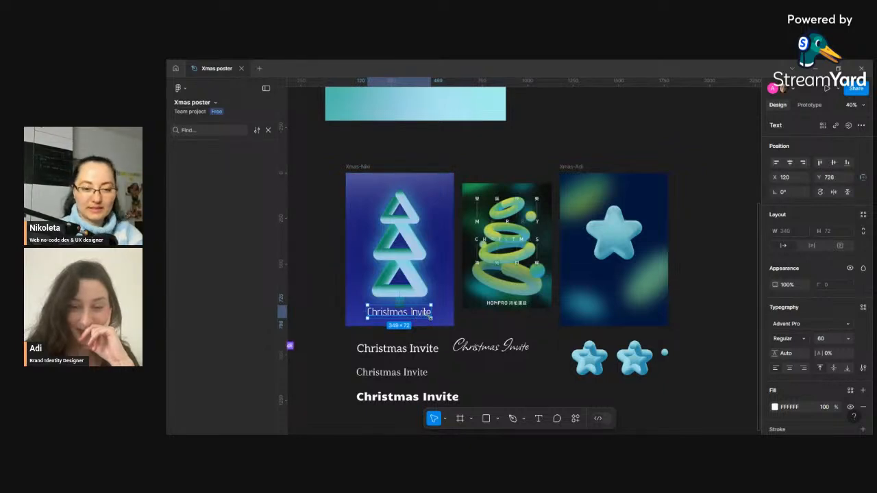
left_click(499, 343)
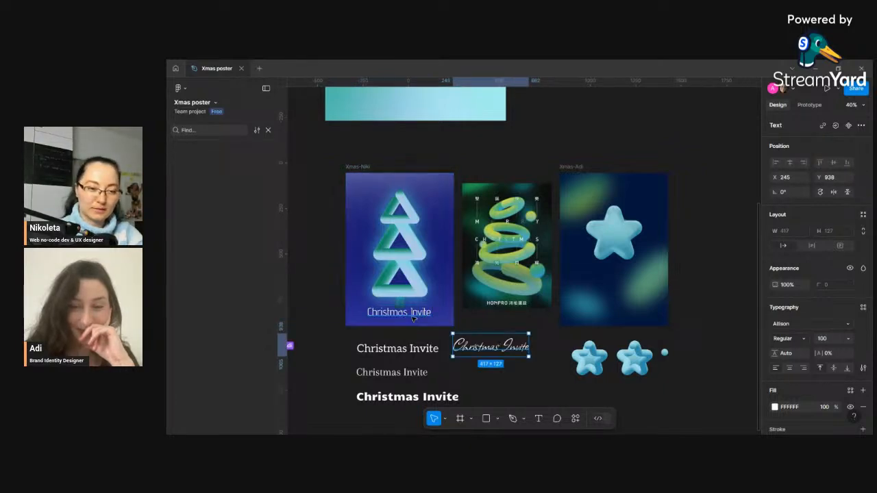
left_click_drag(417, 316, 482, 364)
- Move the bold Candal "Christmas Invite" text onto the bottom of the poster
left_click(419, 399)
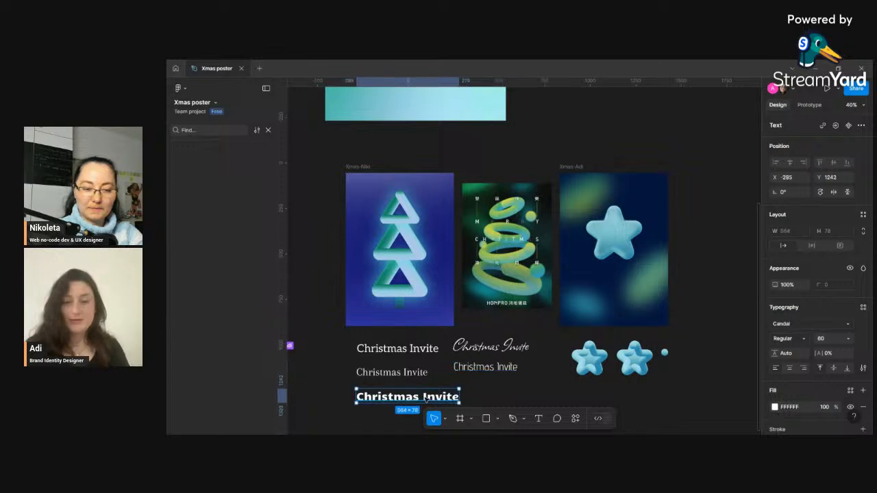
double_click(419, 398)
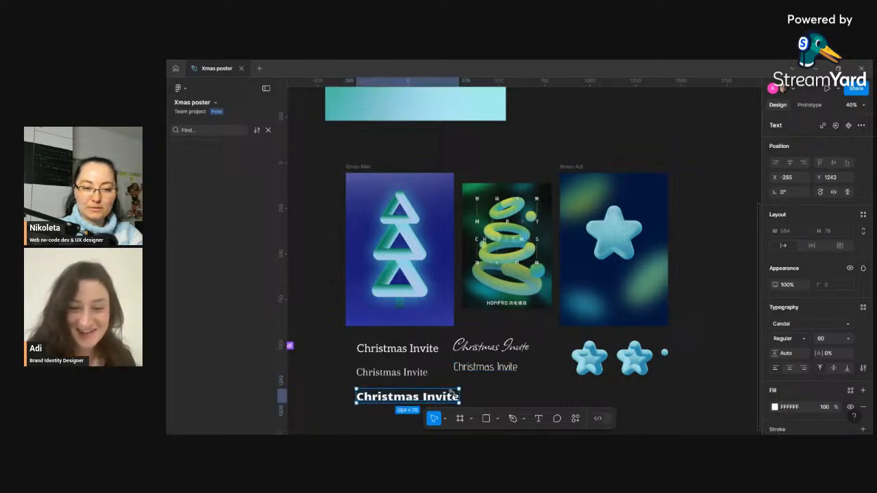
key("Escape")
left_click_drag(425, 397, 415, 317)
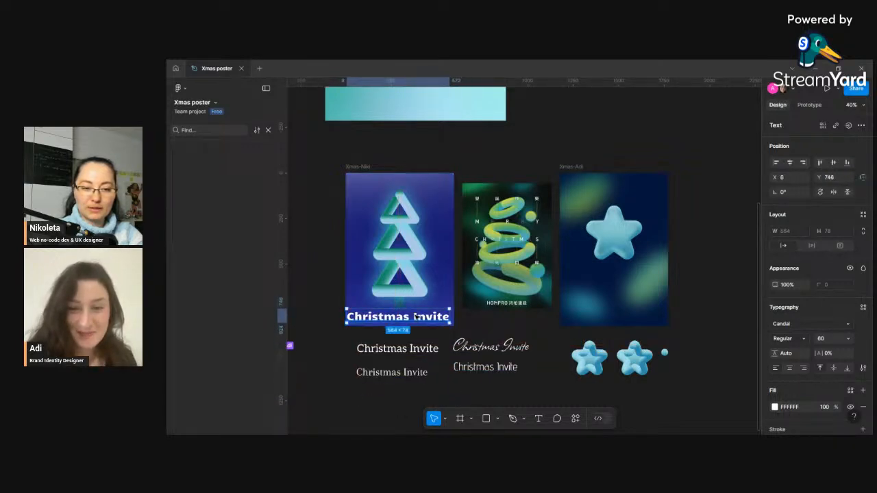
- Change the Candal text on the poster to "23.12.24"
double_click(414, 317)
type("2")
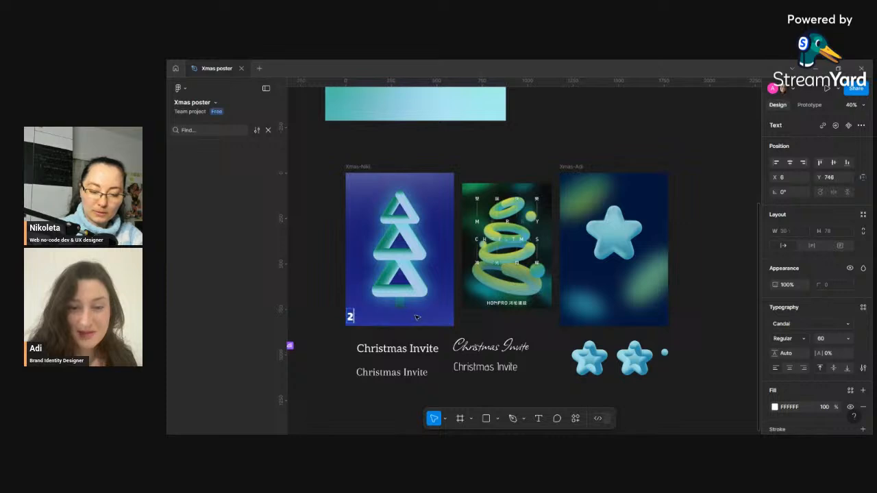
type("3.12")
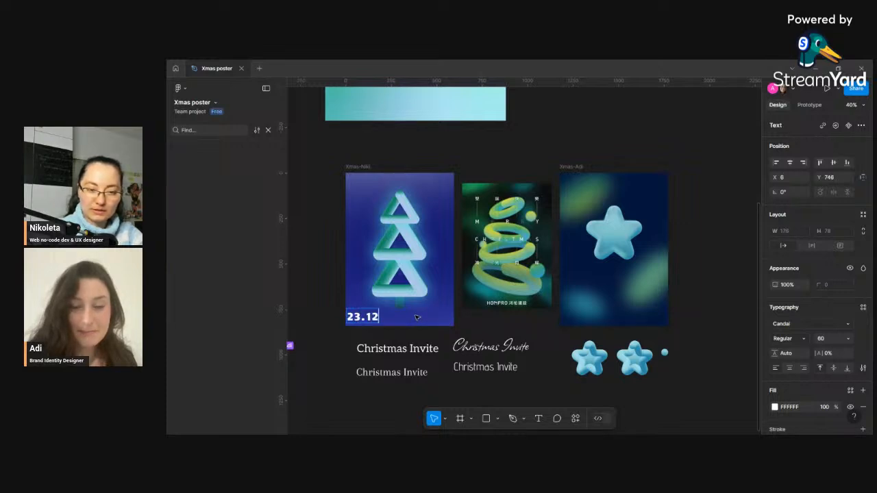
type(".")
type("24")
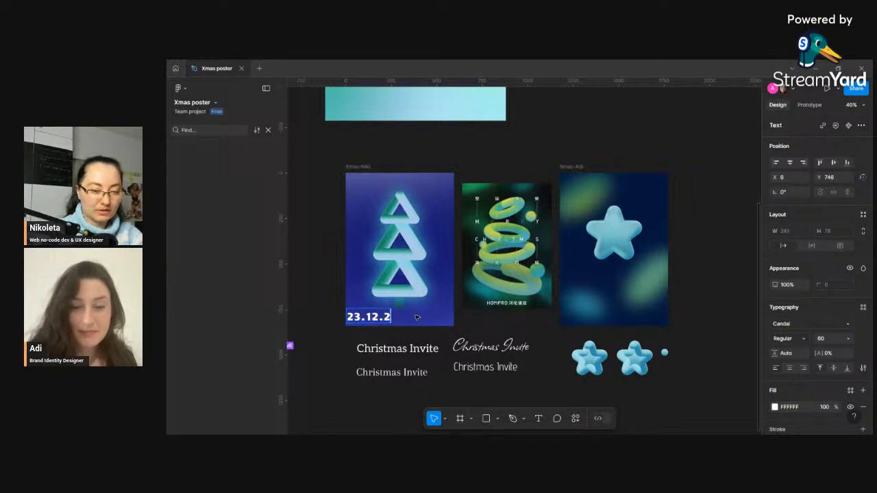
left_click(432, 339)
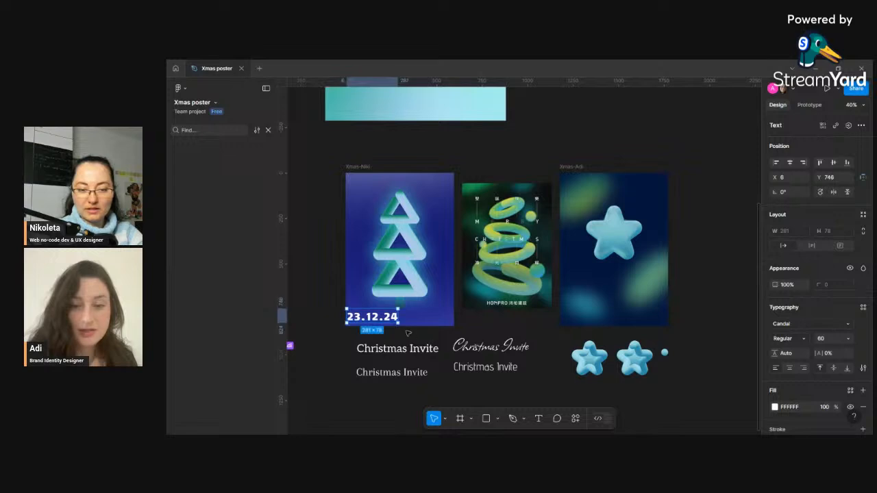
- Move the 23.12.24 date below the Advent Pro title and place the Aleo title back at the poster's bottom
left_click_drag(377, 317, 488, 391)
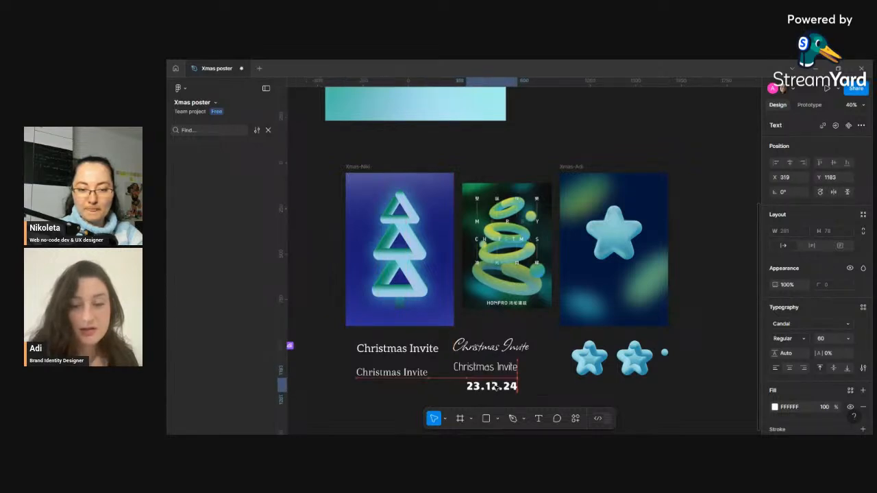
left_click(411, 349)
left_click_drag(412, 349, 414, 319)
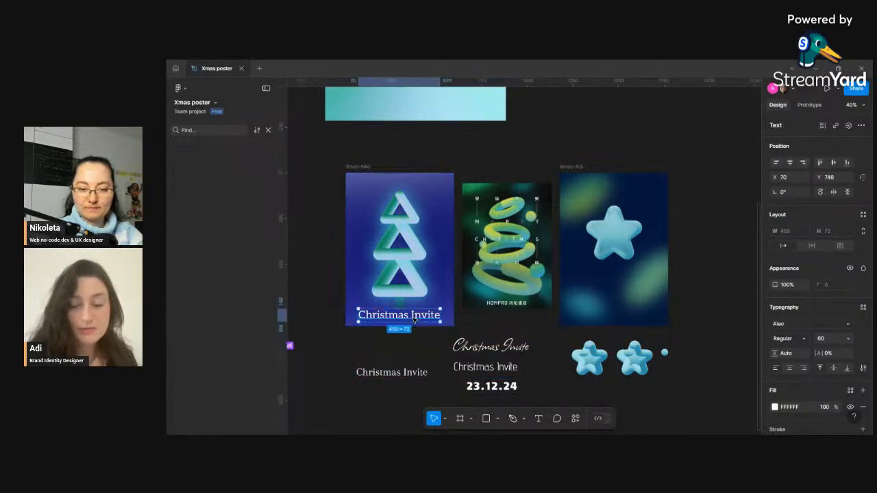
- Zoom in and out to compare the poster's title with the alternative title texts
left_click(483, 389)
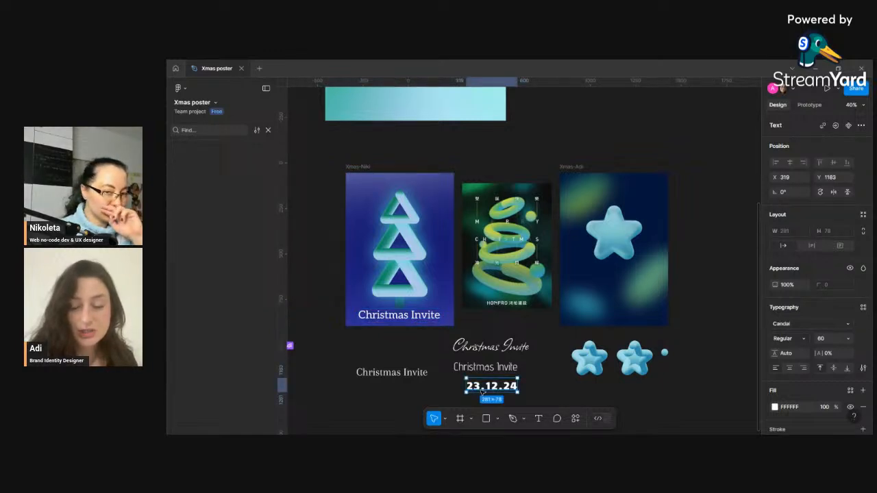
left_click(497, 348)
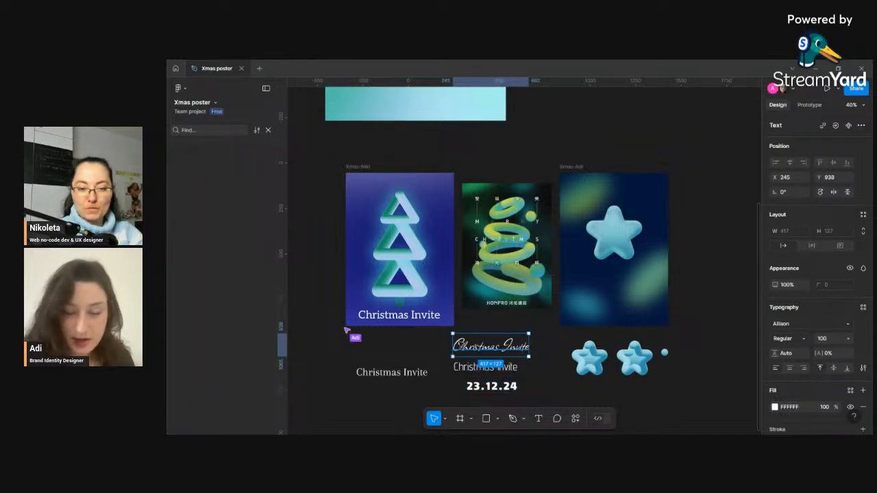
scroll(370, 314, "up", 5)
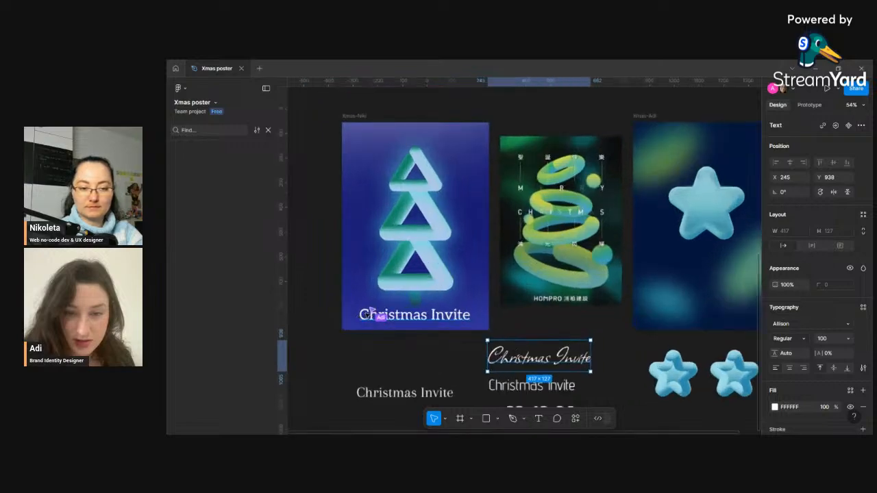
scroll(371, 314, "up", 4)
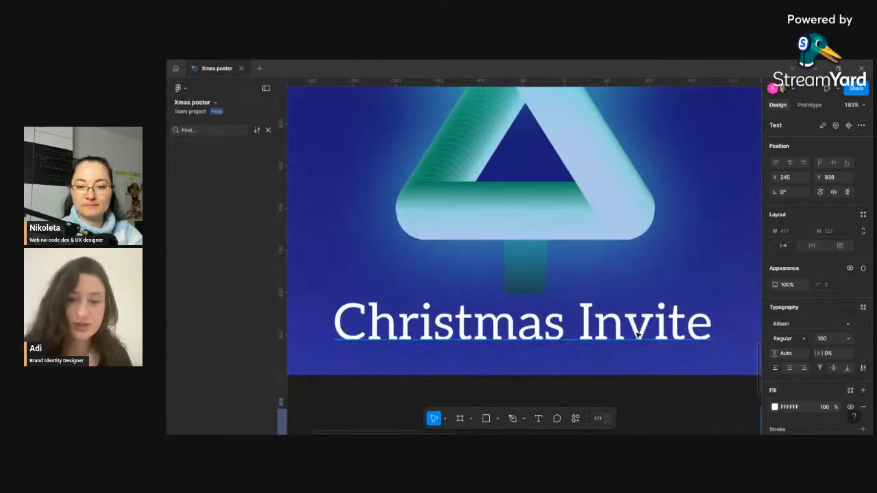
scroll(547, 333, "down", 8)
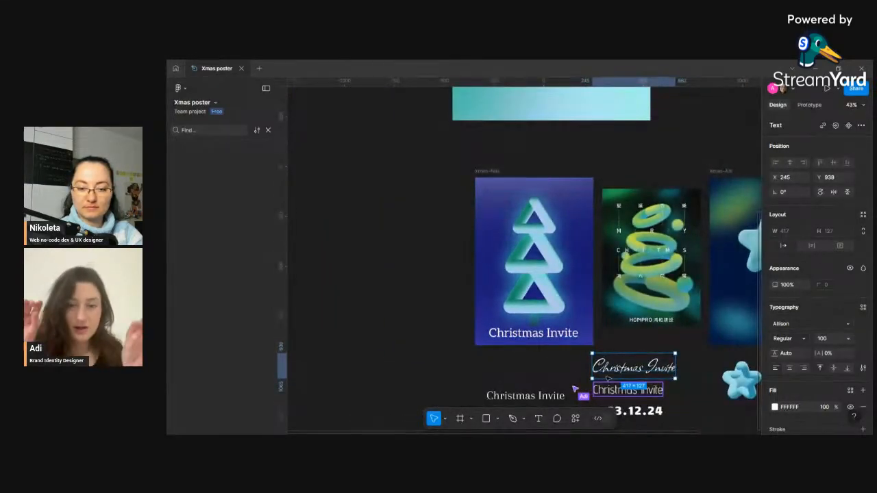
scroll(669, 401, "up", 3)
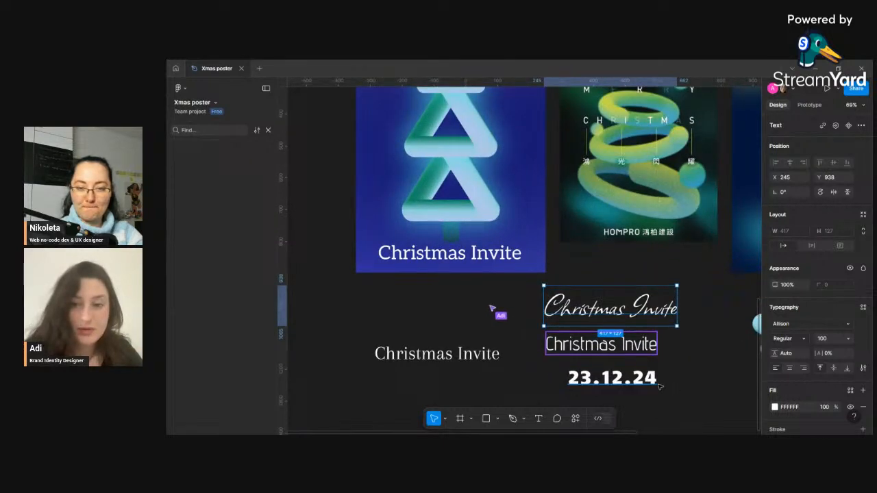
scroll(658, 386, "down", 1)
scroll(658, 386, "down", 2)
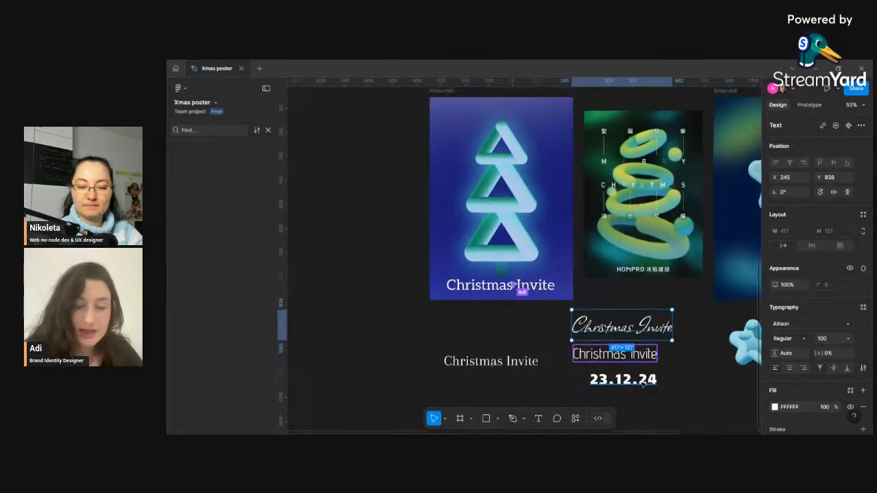
scroll(665, 382, "down", 2)
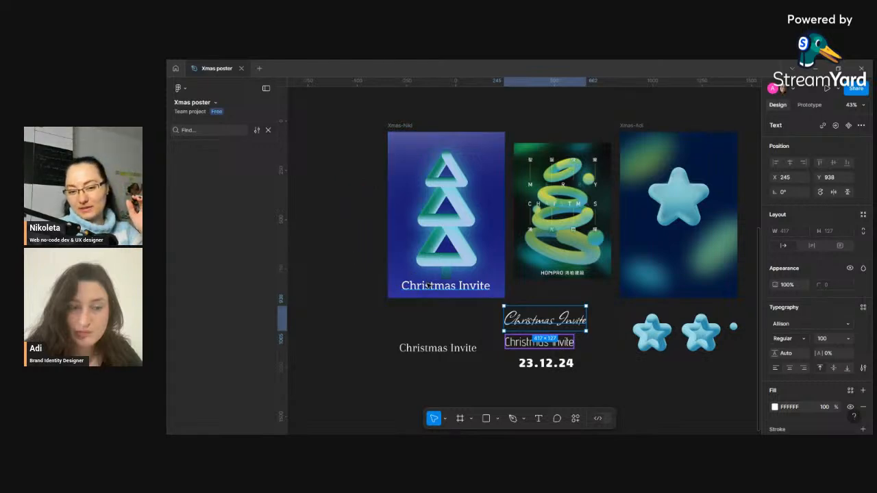
- Replace the poster's Aleo title with the light serif "Christmas Invite" text, moving the Aleo one off the poster
left_click(437, 291)
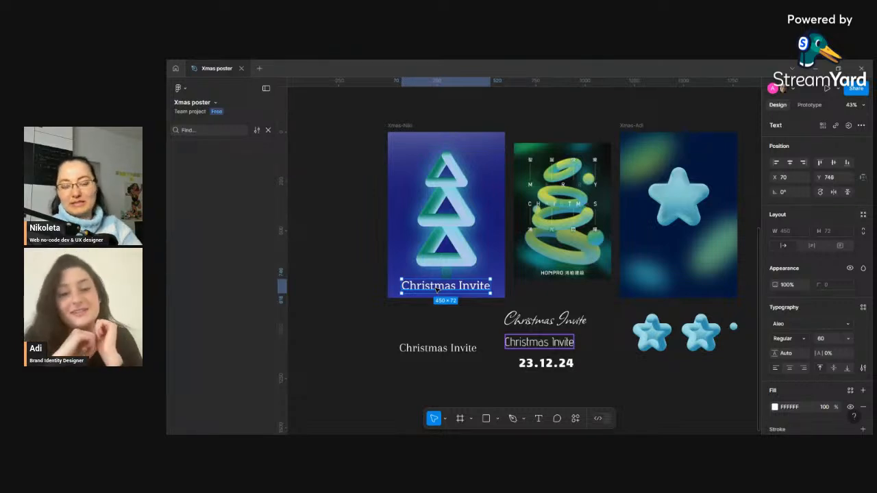
scroll(467, 296, "up", 1)
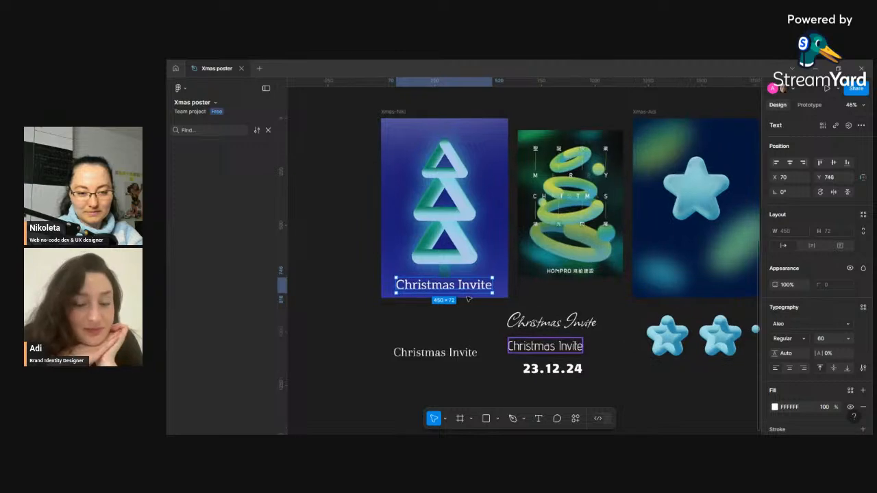
left_click(485, 313)
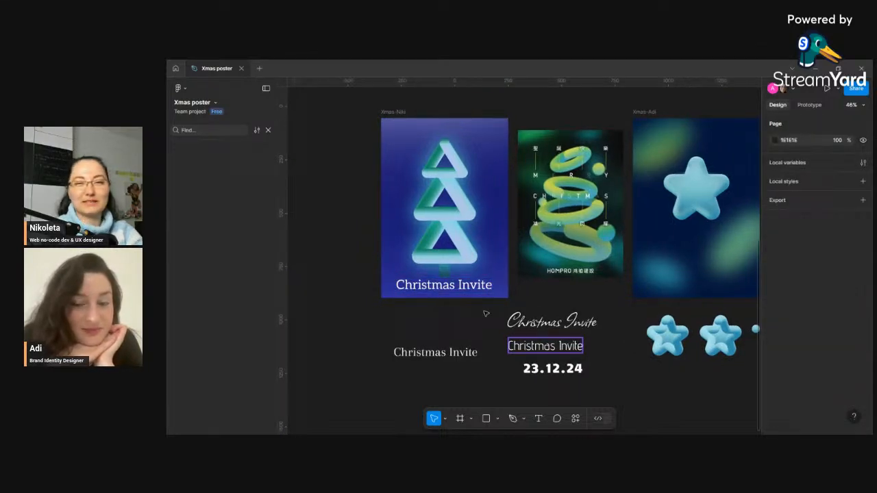
left_click(445, 287)
left_click_drag(446, 291, 445, 291)
left_click(493, 352)
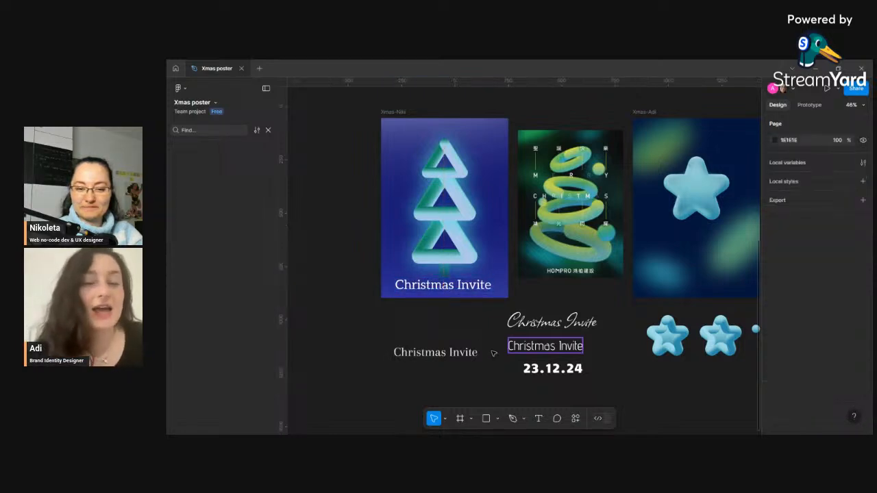
left_click_drag(446, 290, 468, 289)
left_click(456, 355)
left_click(466, 315)
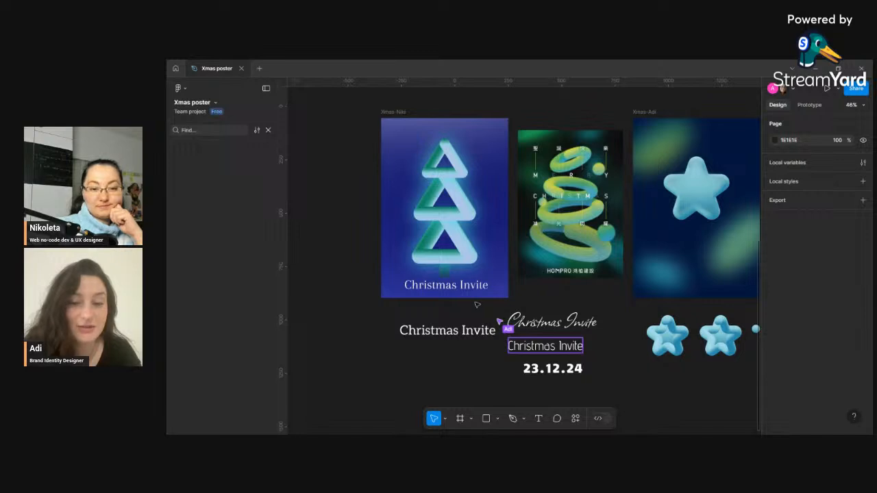
left_click_drag(464, 289, 460, 292)
left_click(485, 376)
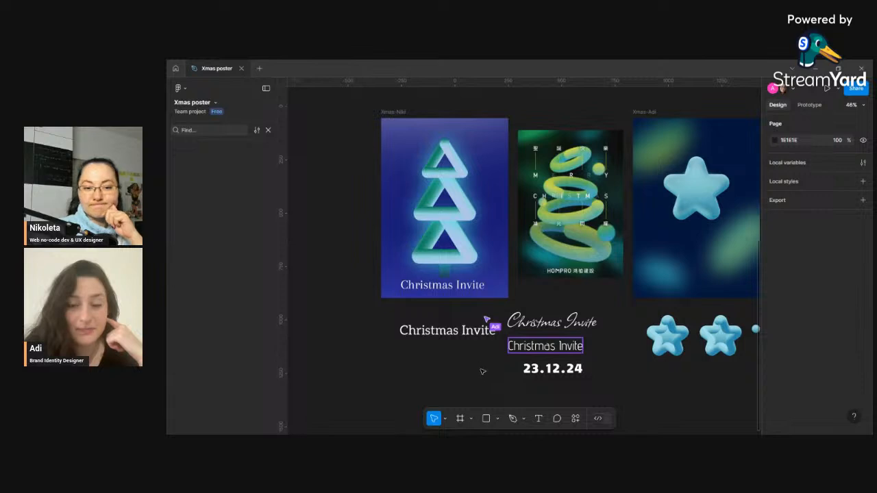
- Replace the poster's light serif title with the Allison script "Christmas Invite" text, moving the serif one off the poster
left_click(437, 289)
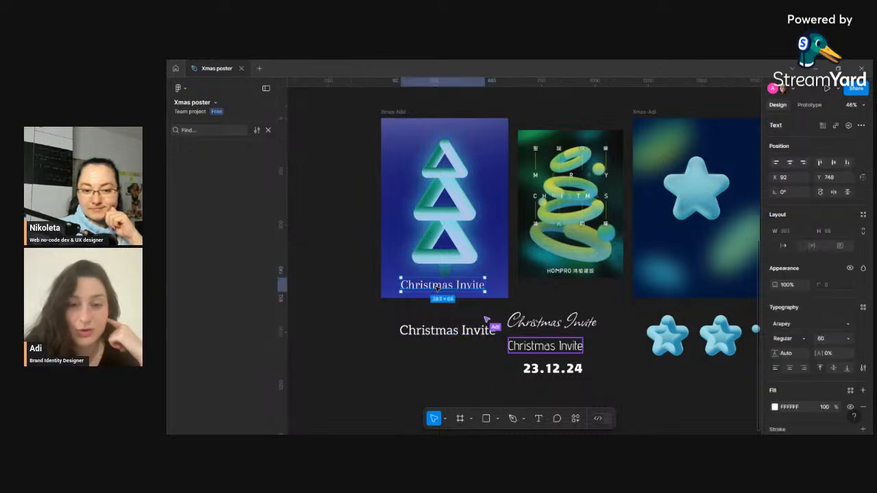
left_click_drag(440, 291, 479, 344)
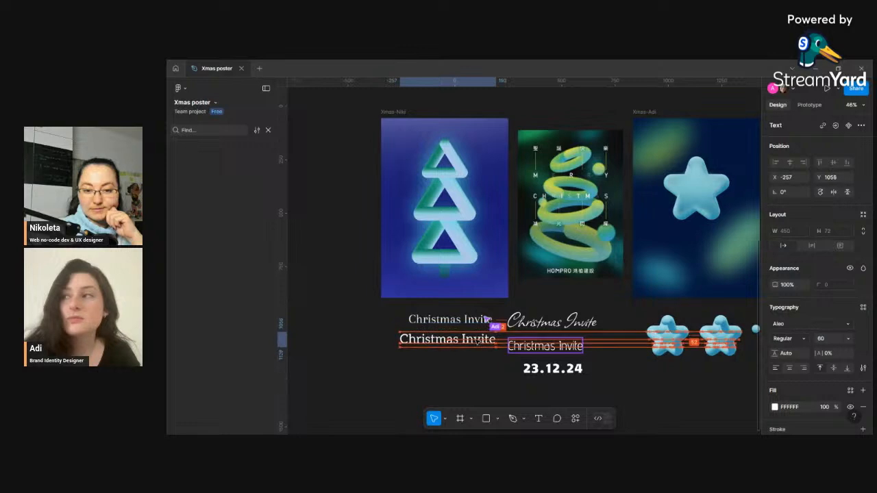
left_click(488, 368)
left_click(580, 329)
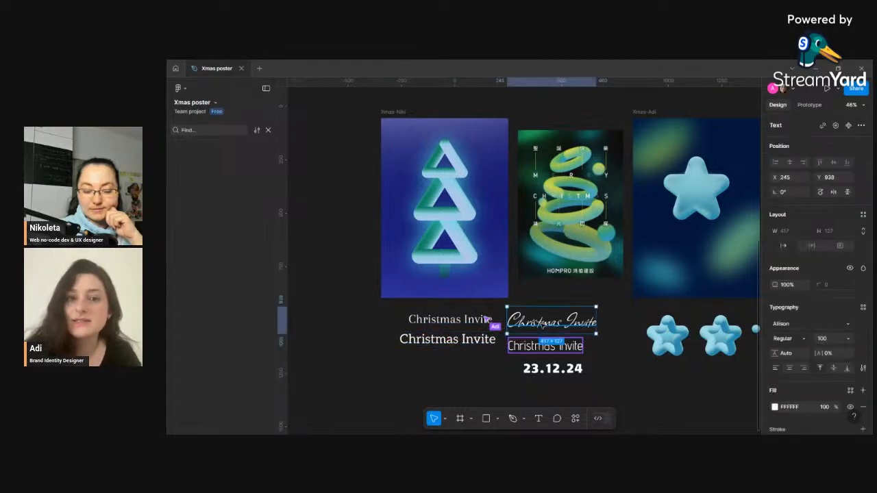
left_click_drag(559, 321, 456, 286)
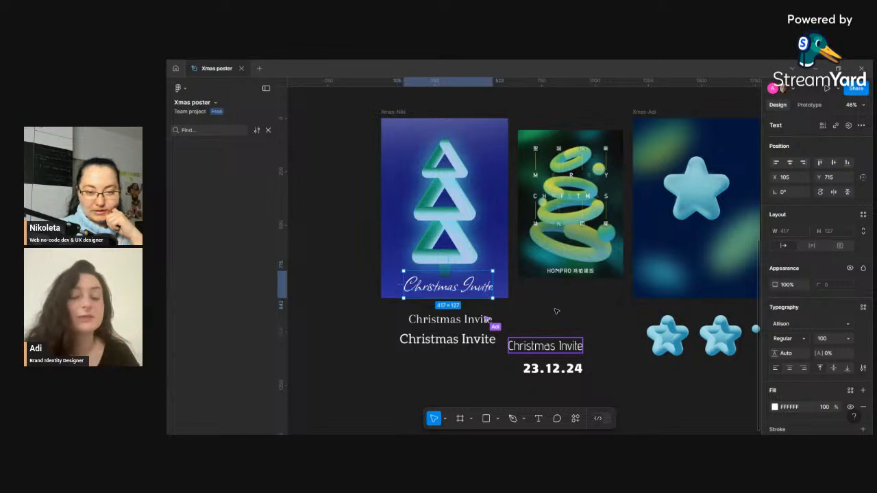
left_click(516, 313)
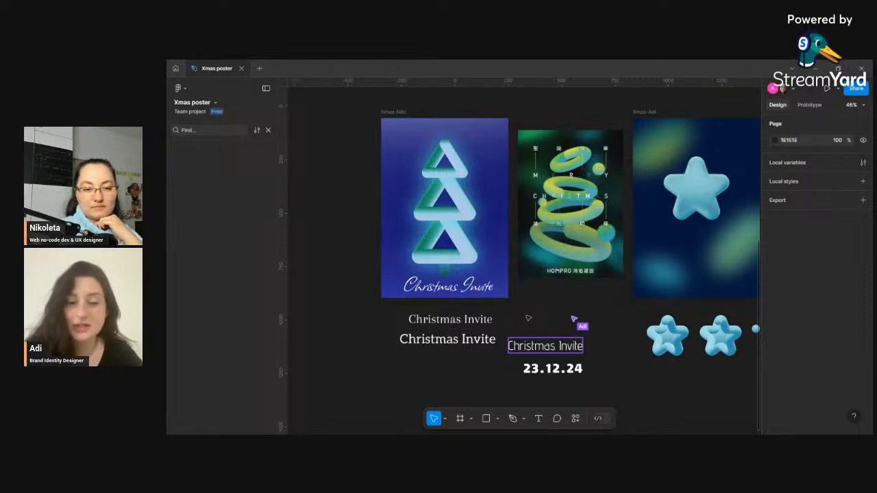
- Change the poster's script title wording to "Christmas Party"
left_click(470, 288)
left_click_drag(468, 288, 467, 263)
left_click_drag(473, 280, 469, 289)
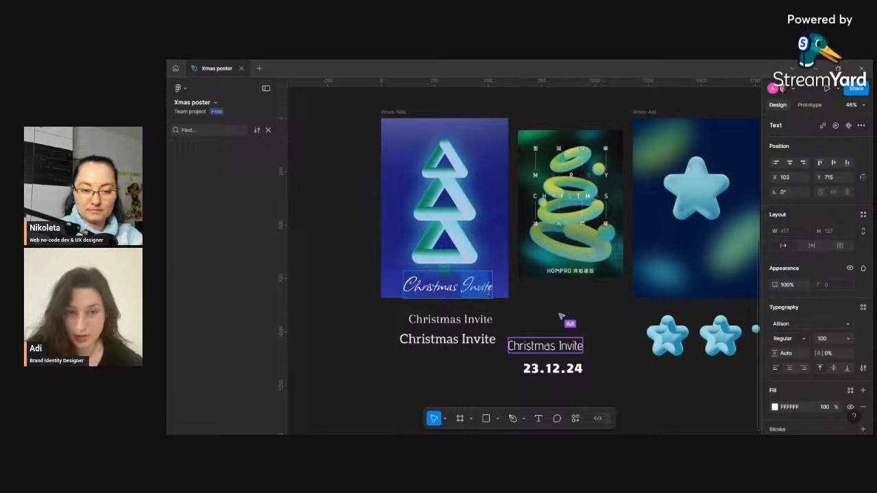
key("BackSpace")
type("Par")
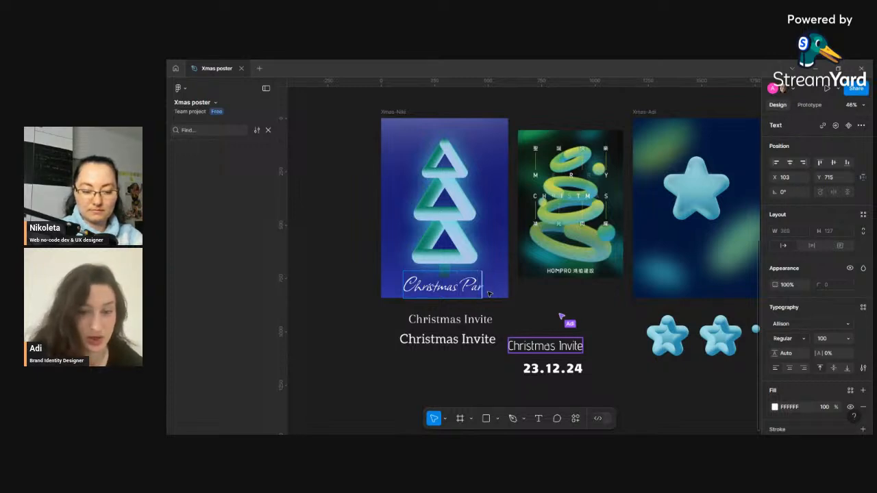
type("ty")
key("Escape")
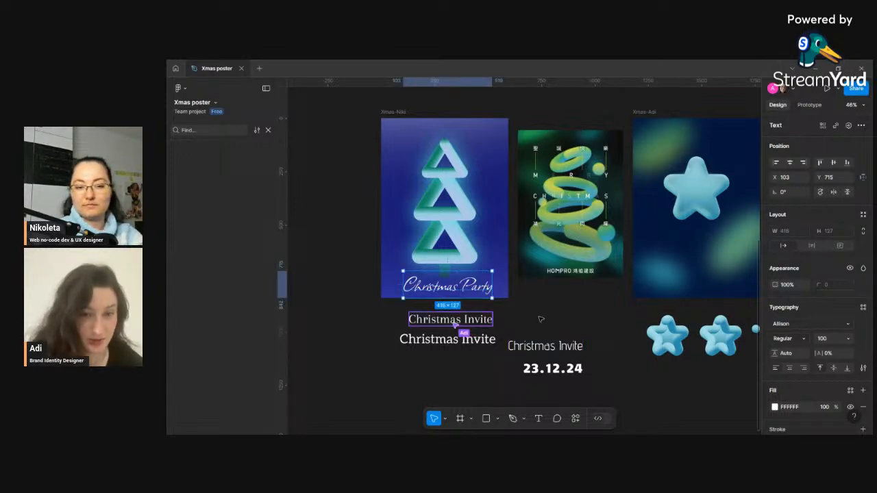
- Try the serif title on the poster, then move it off and put the Christmas Party title back at the poster's bottom
left_click(541, 319)
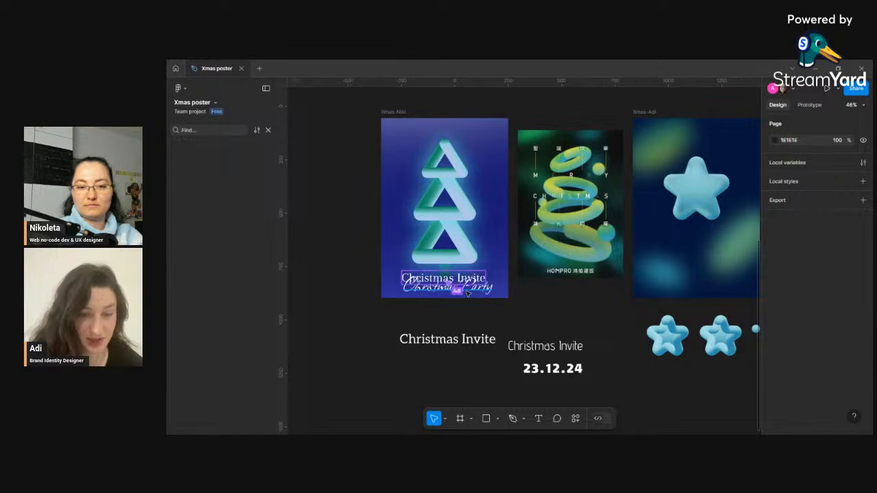
left_click_drag(468, 292, 468, 323)
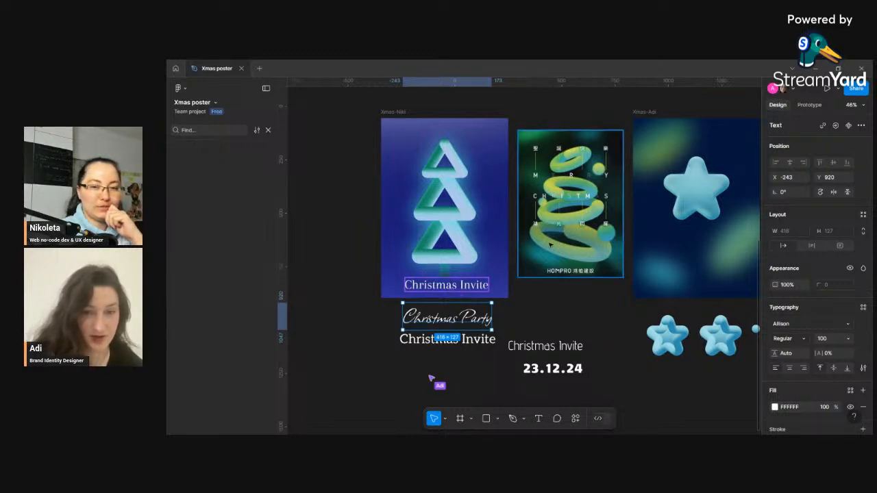
left_click(552, 311)
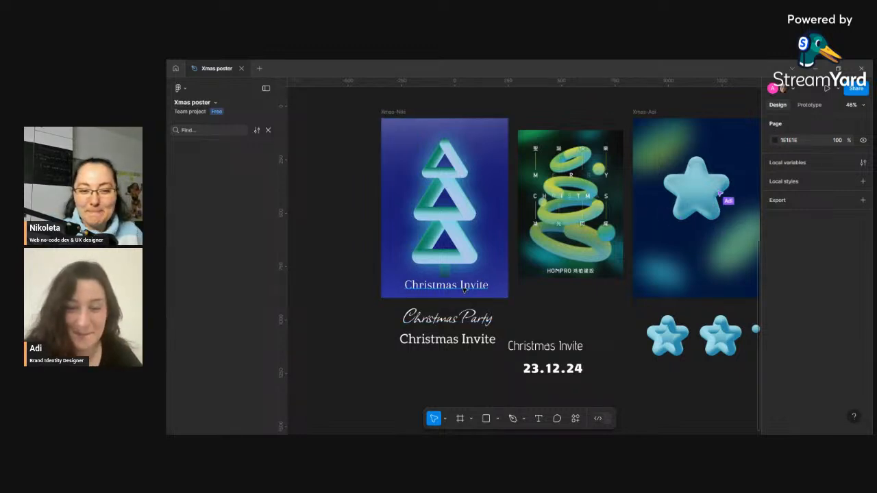
left_click_drag(459, 294, 529, 319)
left_click_drag(456, 321, 453, 290)
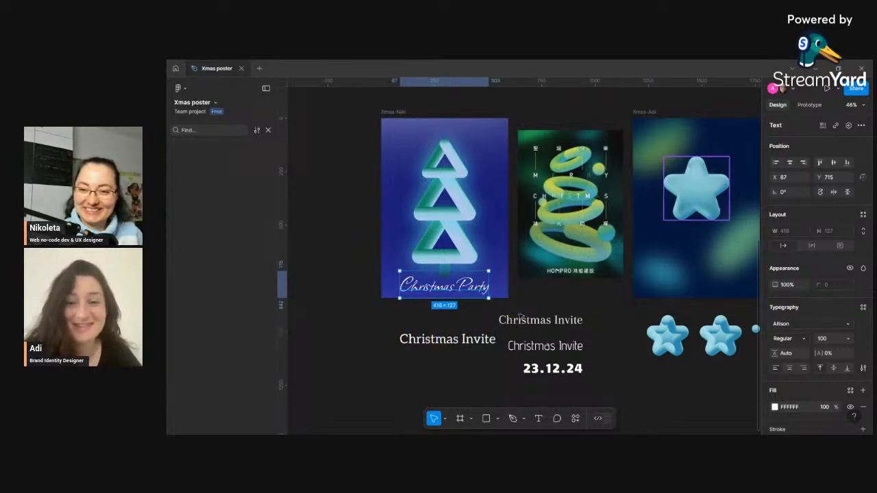
- Center the Christmas Party title horizontally on the poster
scroll(548, 322, "right", 3)
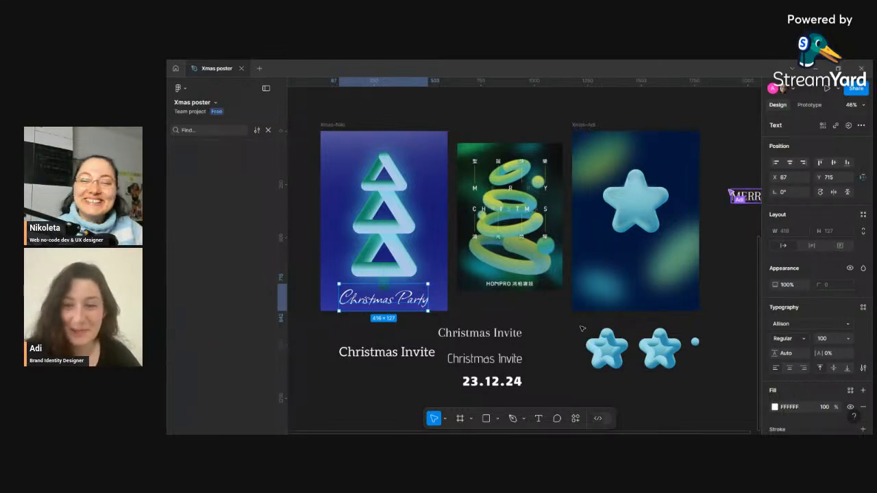
scroll(531, 322, "down", 2)
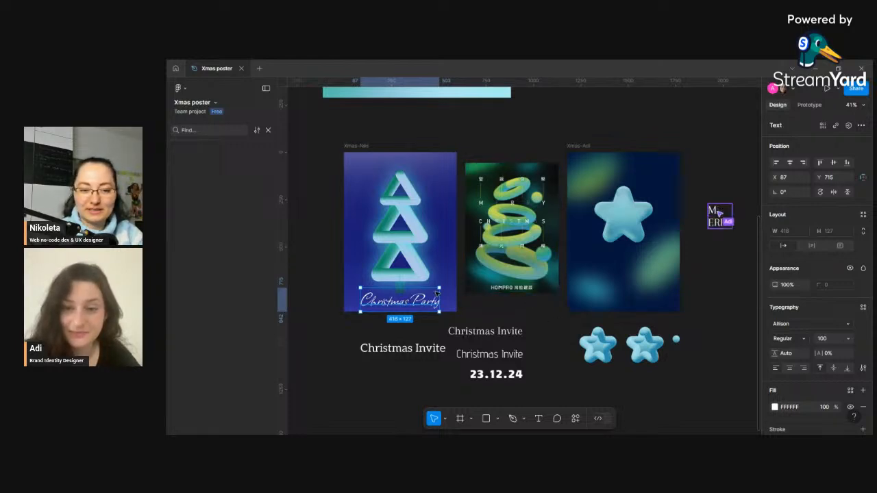
left_click_drag(419, 304, 419, 304)
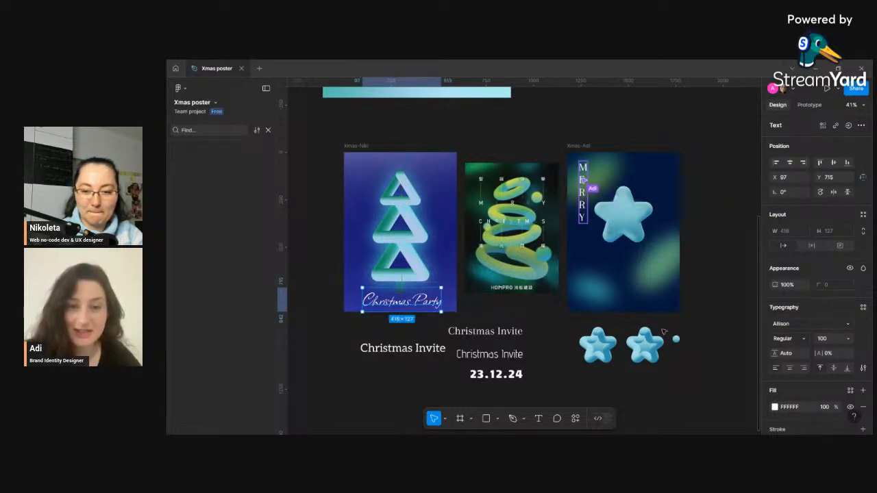
left_click(790, 163)
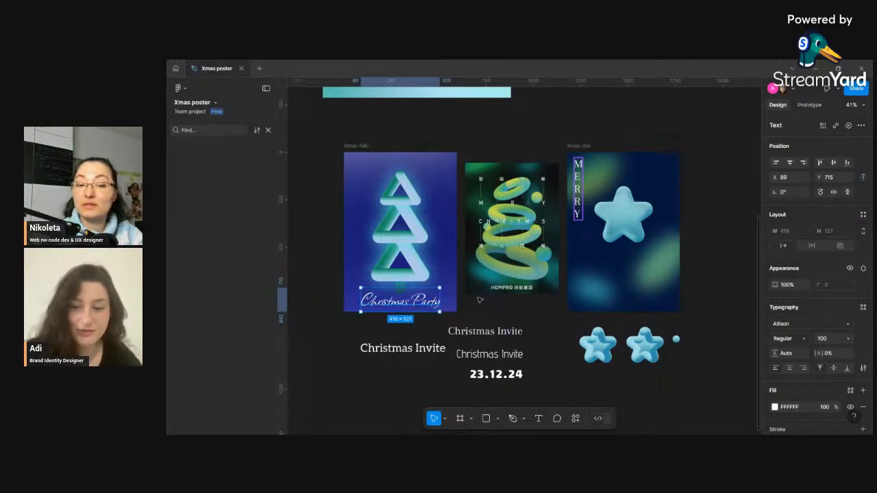
left_click(465, 313)
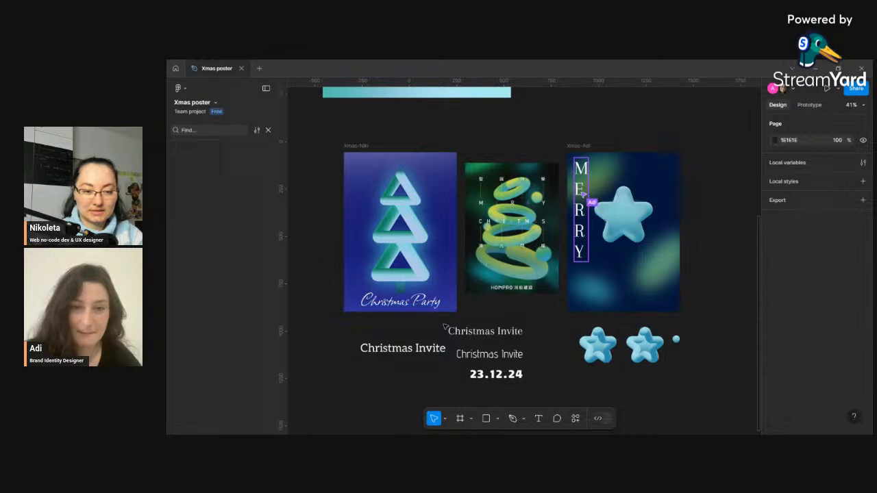
- Set the 23.12.24 date's font size to 40
left_click(494, 375)
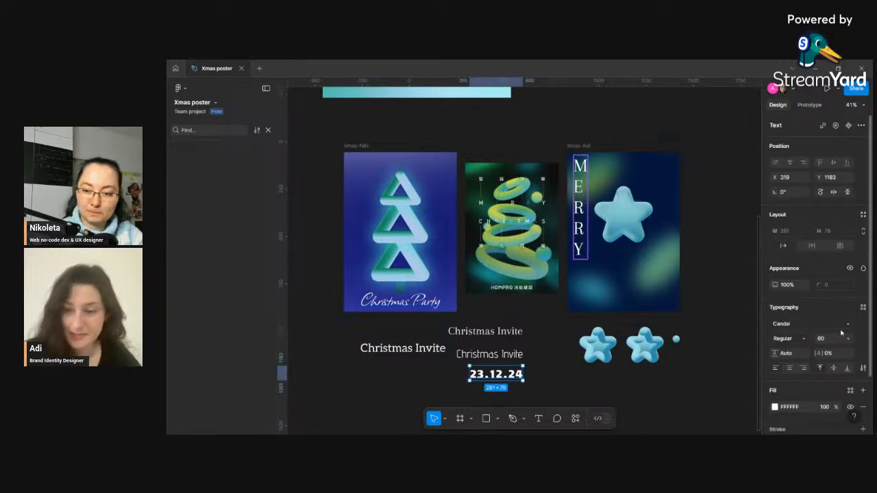
type("40")
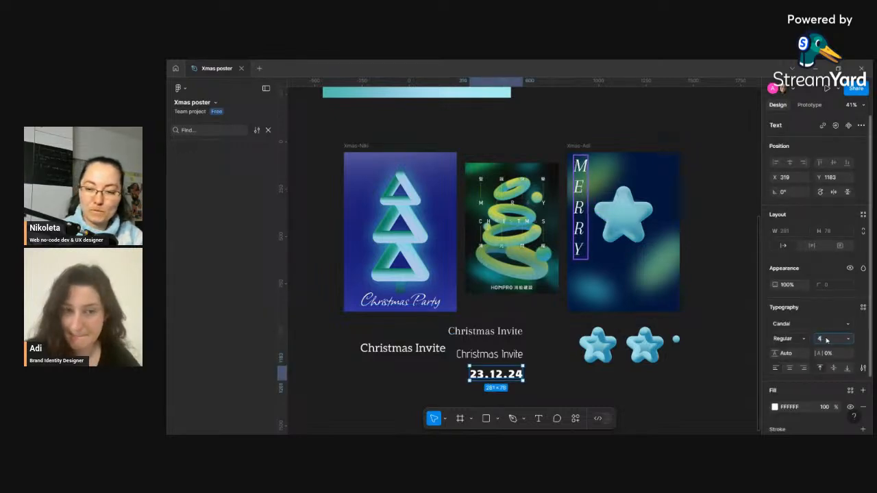
key("Return")
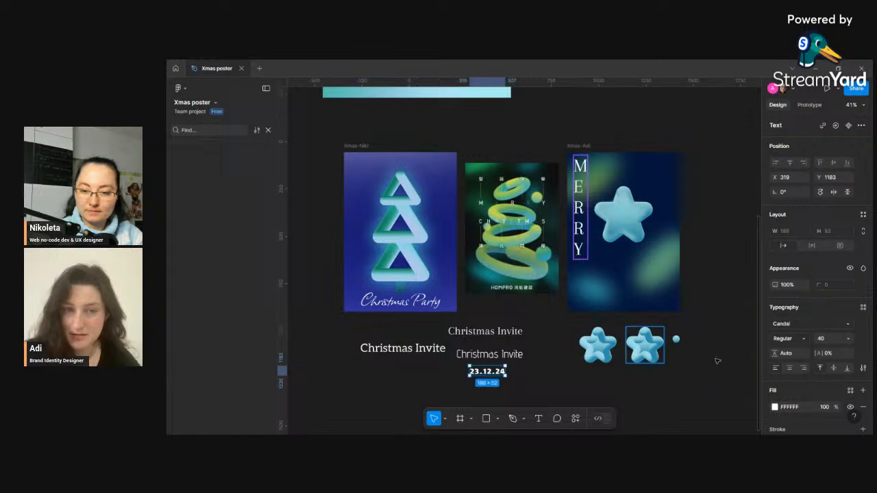
- Move the date onto the poster's top-left corner
left_click(783, 339)
left_click(785, 340)
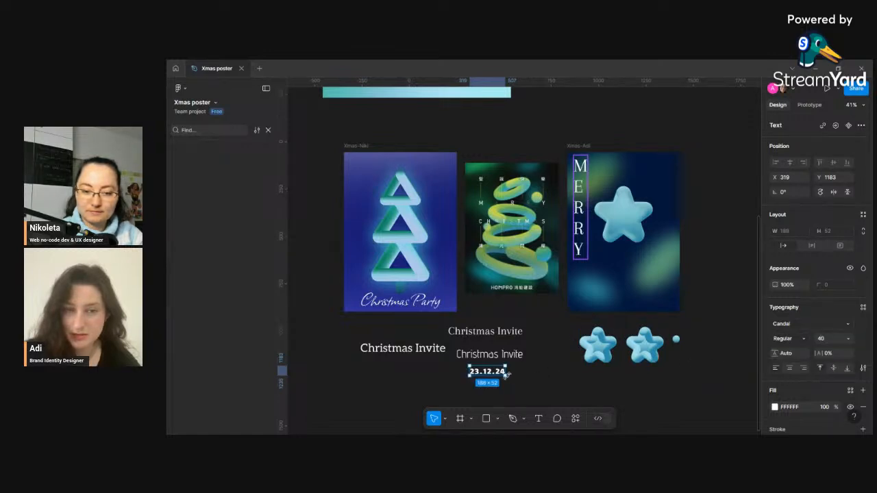
left_click(506, 379)
left_click_drag(488, 372, 370, 164)
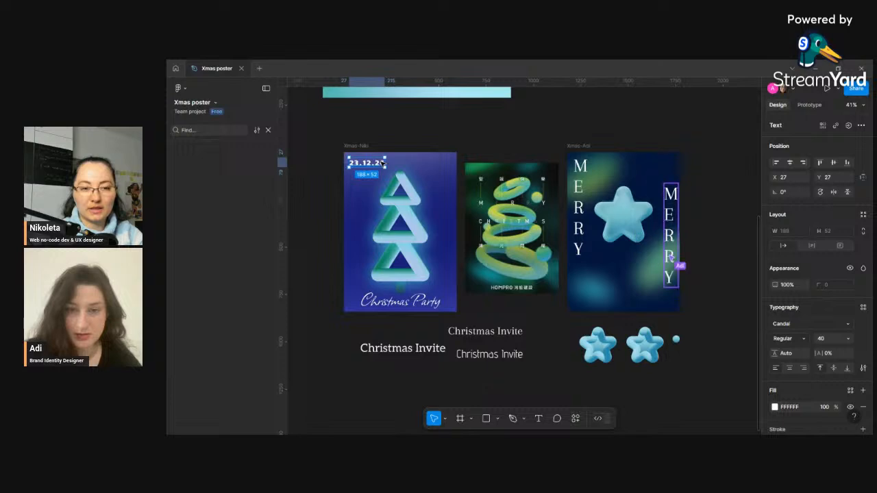
left_click(788, 338)
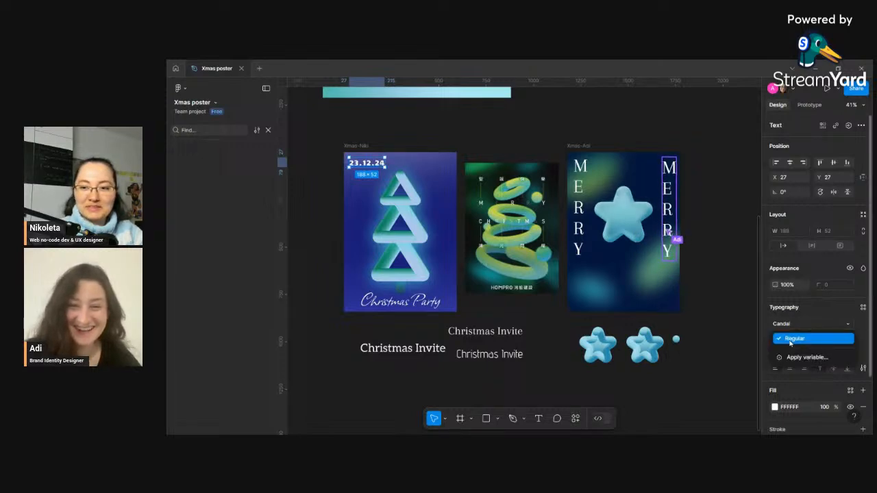
left_click(792, 339)
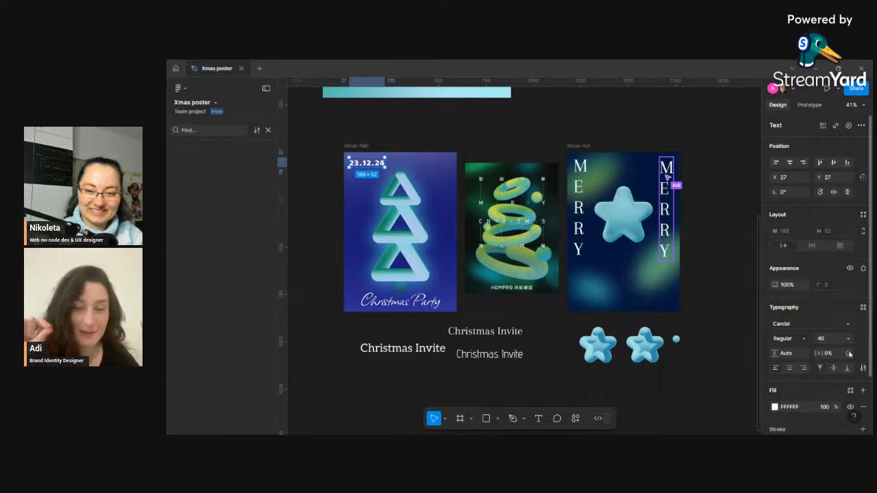
left_click(788, 341)
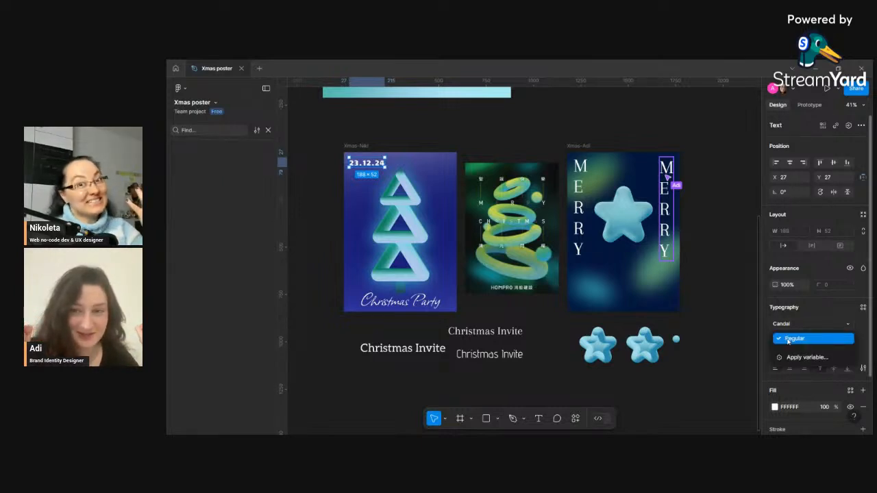
left_click(748, 379)
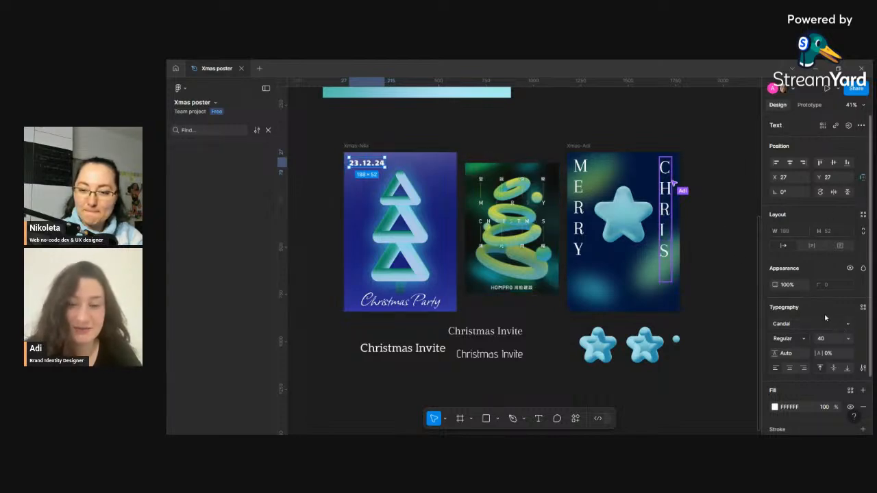
- Examine the advanced type settings for the date, including decoration, underline and details options
left_click(864, 368)
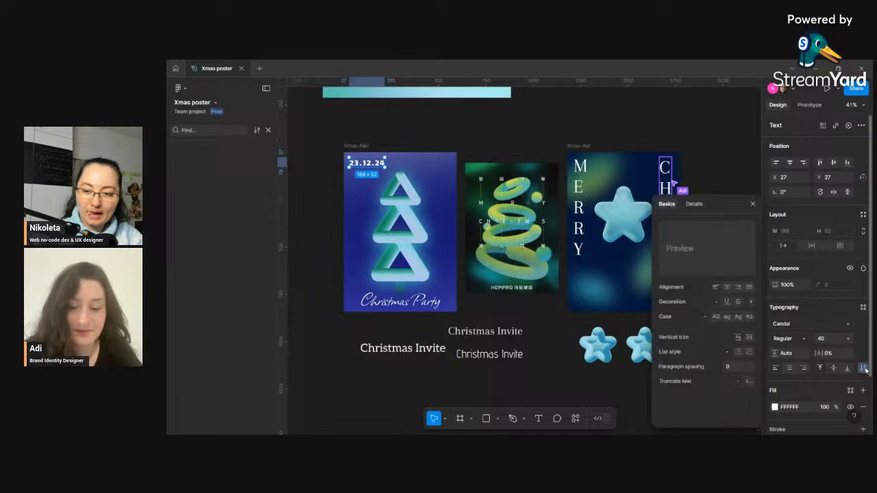
left_click_drag(705, 202, 276, 148)
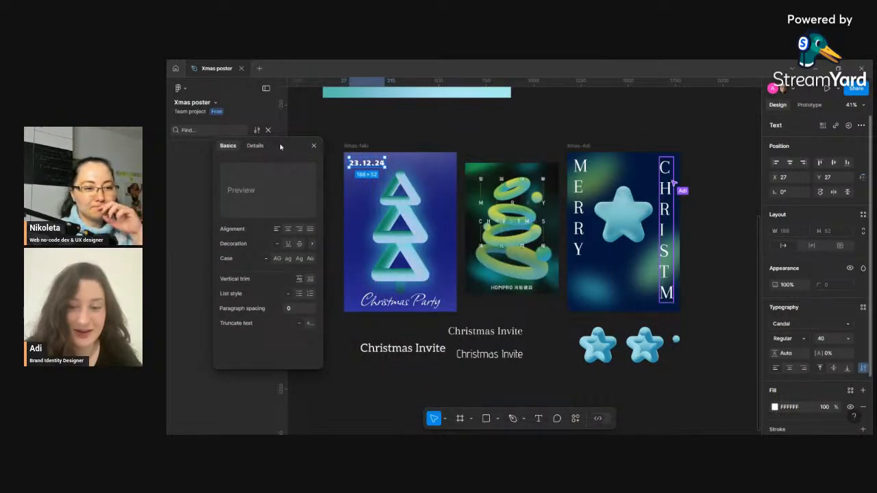
left_click(313, 245)
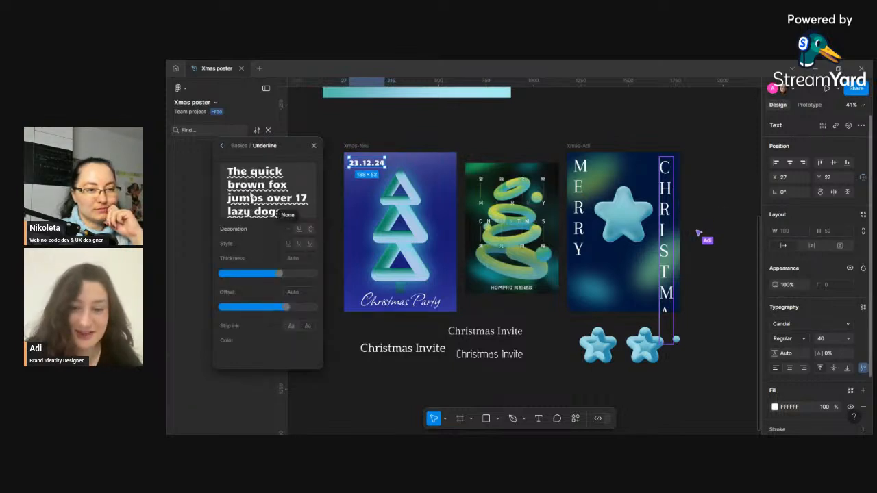
left_click(222, 147)
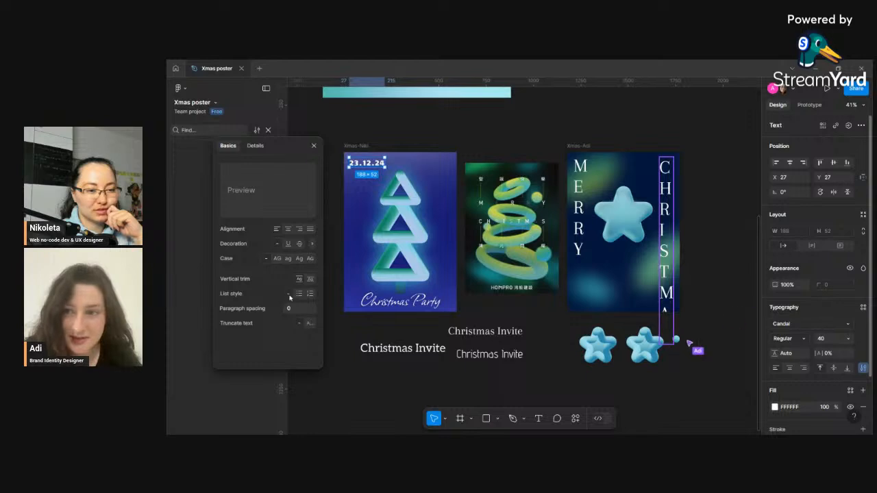
left_click(312, 244)
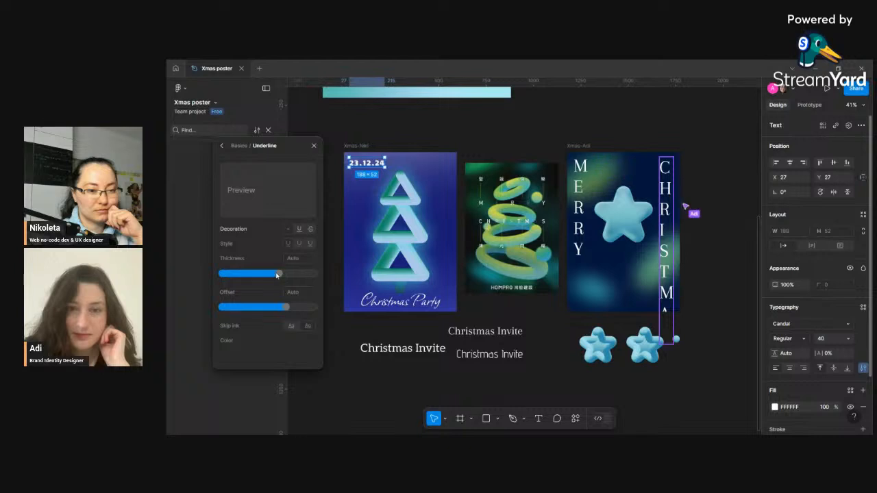
left_click(223, 147)
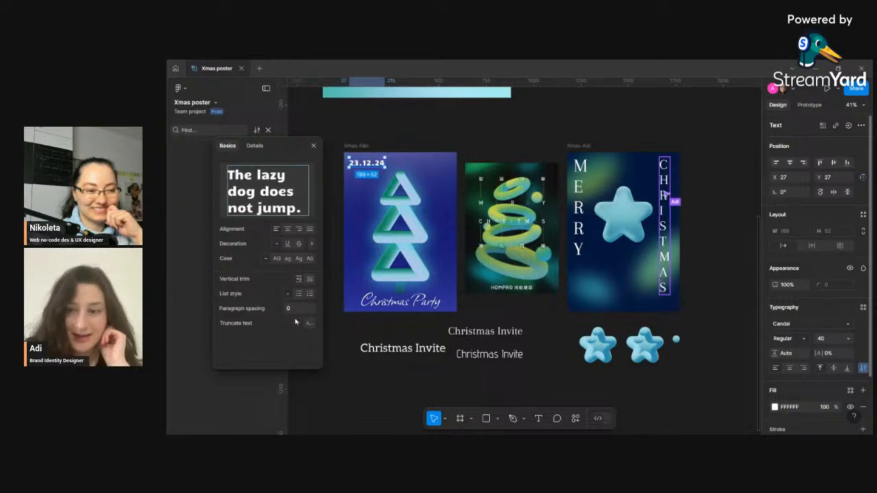
left_click(255, 146)
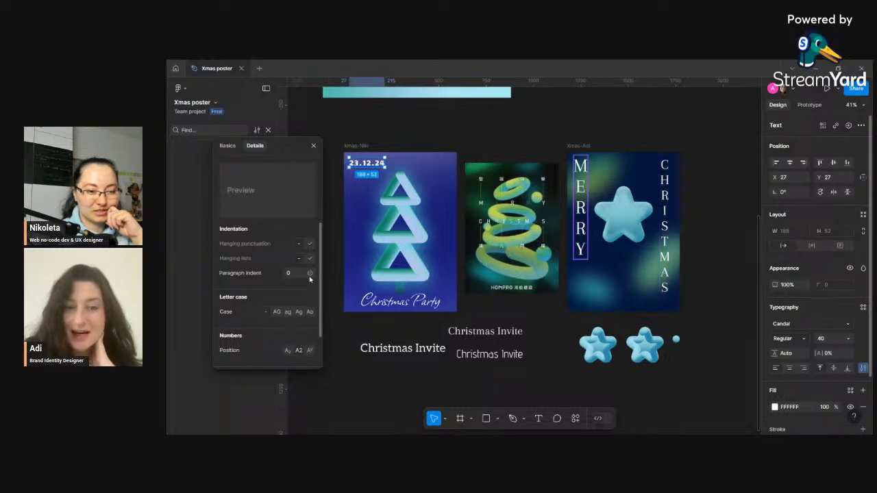
double_click(355, 165)
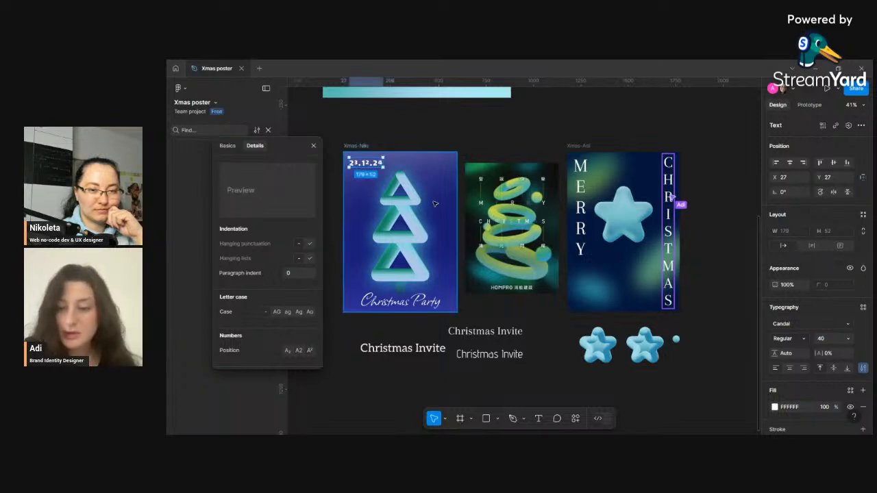
key("Escape")
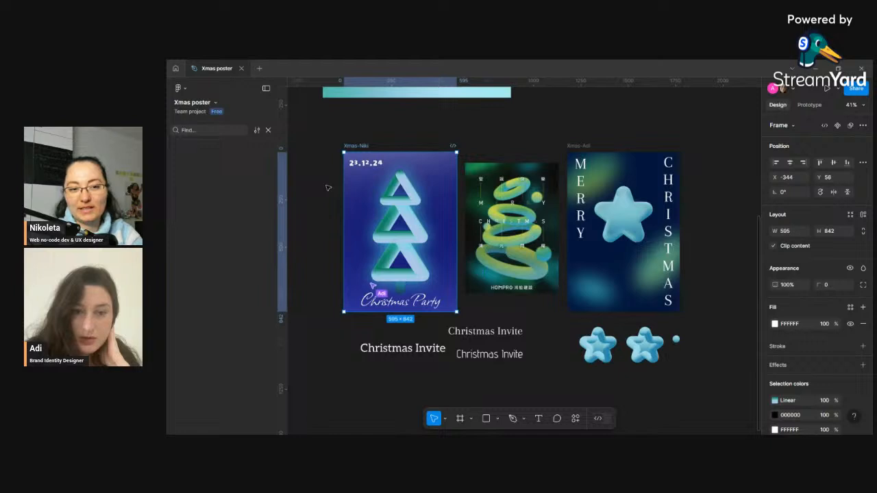
- Reopen the date's advanced type details panel, move it aside to view its options, and close it
left_click(324, 195)
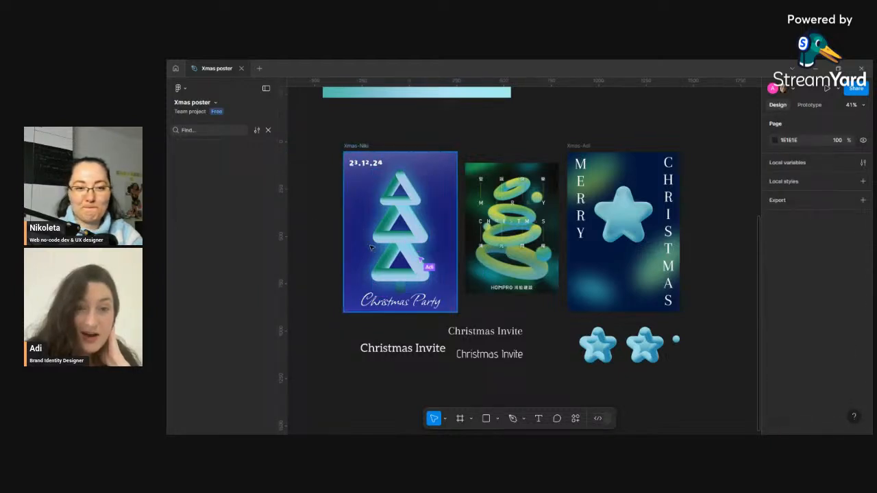
left_click(355, 165)
double_click(356, 164)
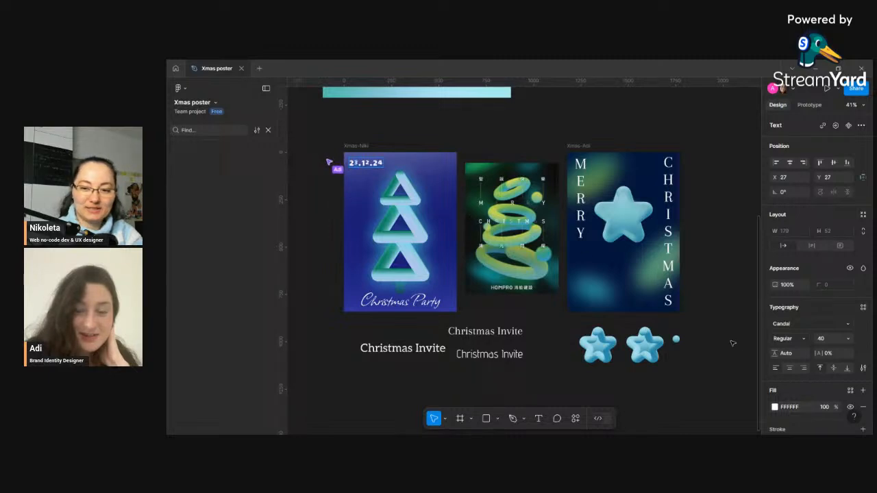
left_click(863, 370)
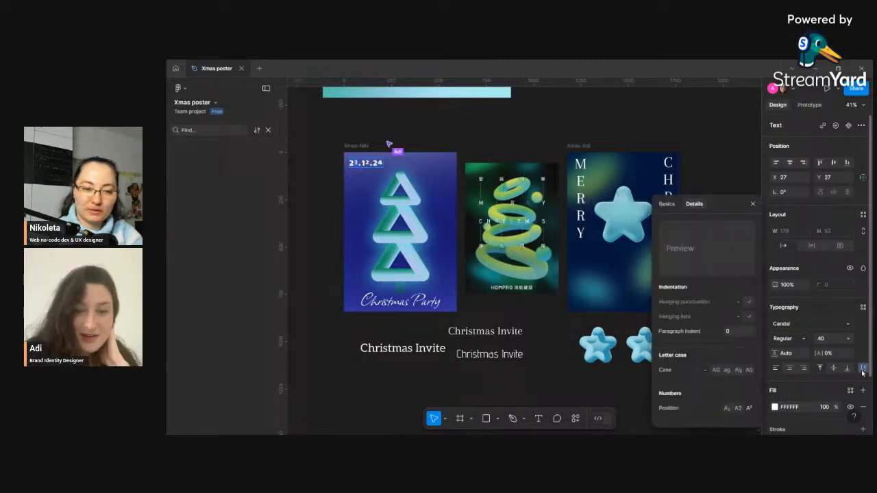
left_click_drag(720, 198, 210, 116)
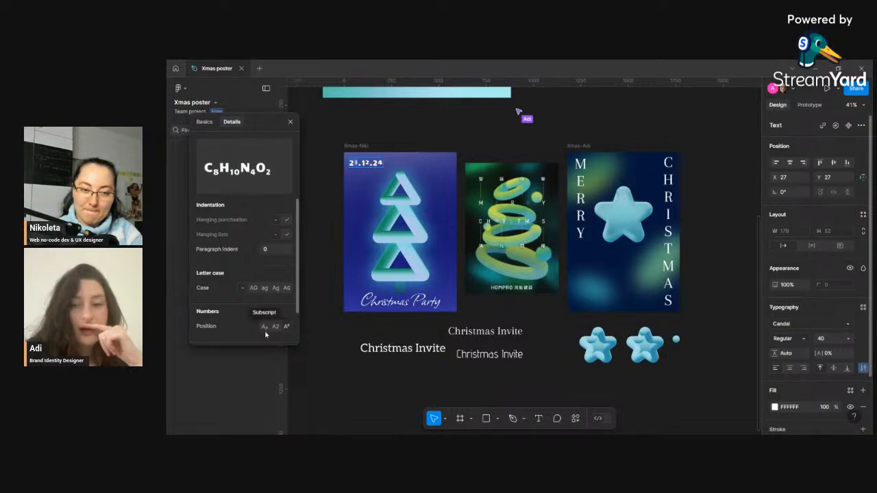
left_click(288, 121)
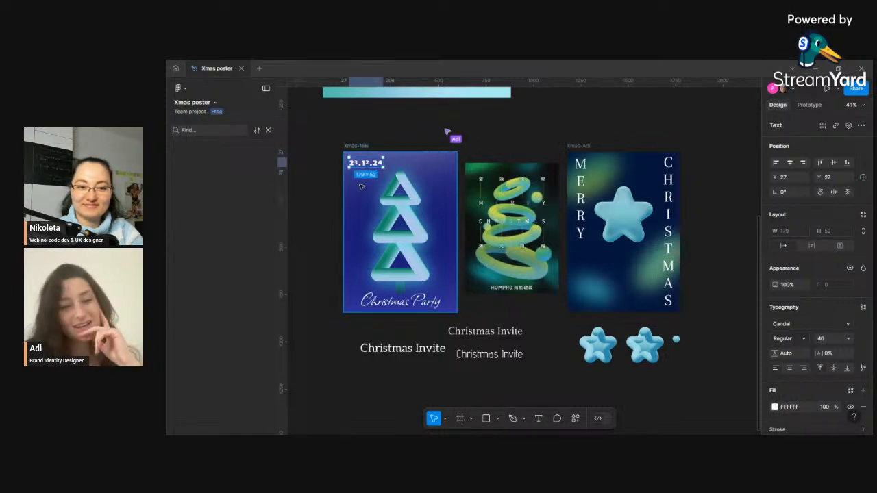
- Nudge the date closer to the poster's top-left corner and set its opacity to 80%
key("Escape")
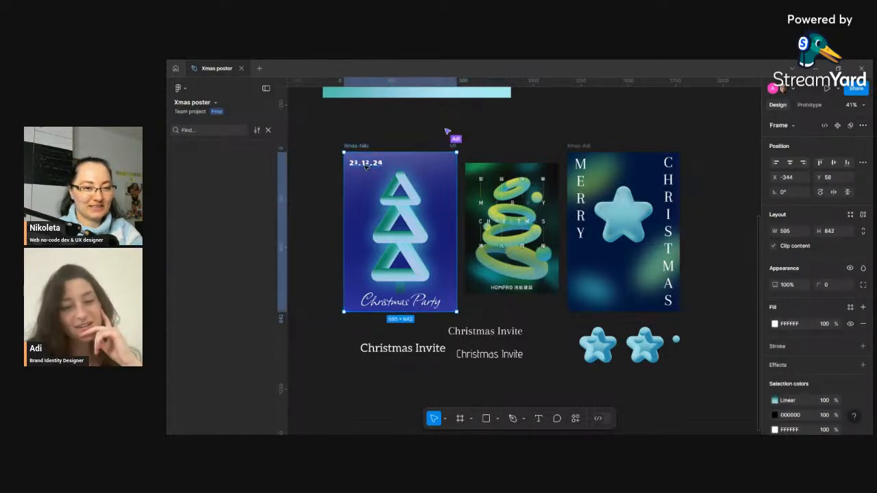
left_click(367, 166)
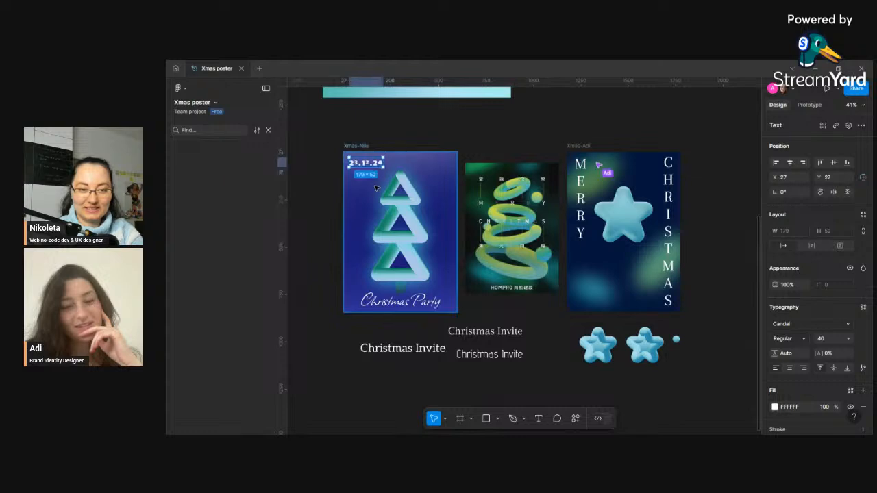
mouse_move(368, 166)
left_mouse_down()
mouse_move(400, 163)
mouse_move(357, 161)
left_mouse_up()
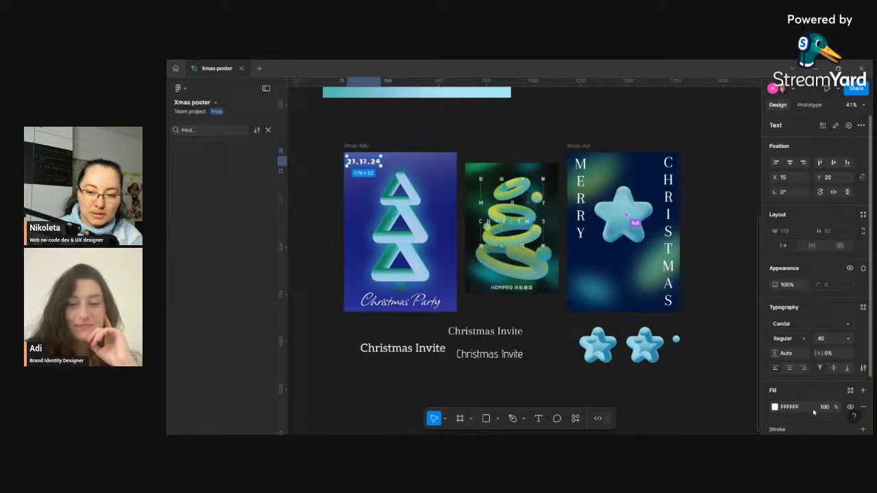
type("80")
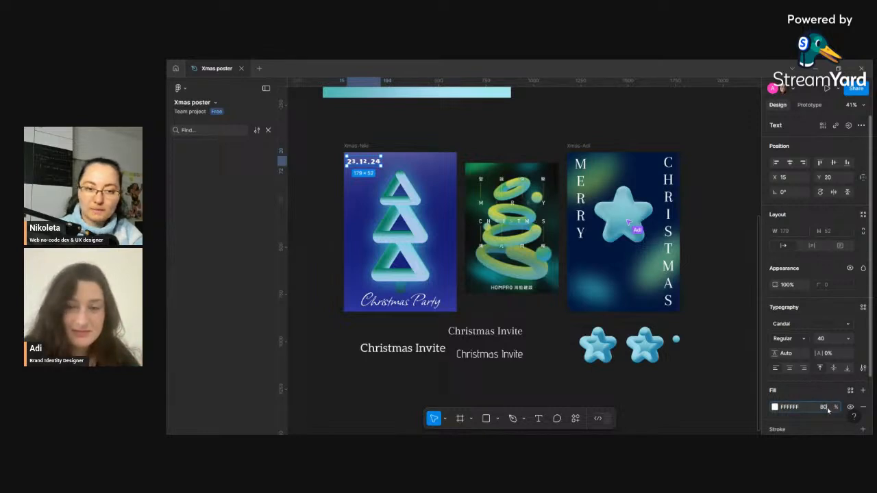
- Show the poster frame's 8-row and 8-column layout grid to check the date's alignment, then hide it
left_click(316, 215)
left_click(361, 163)
left_click(358, 146)
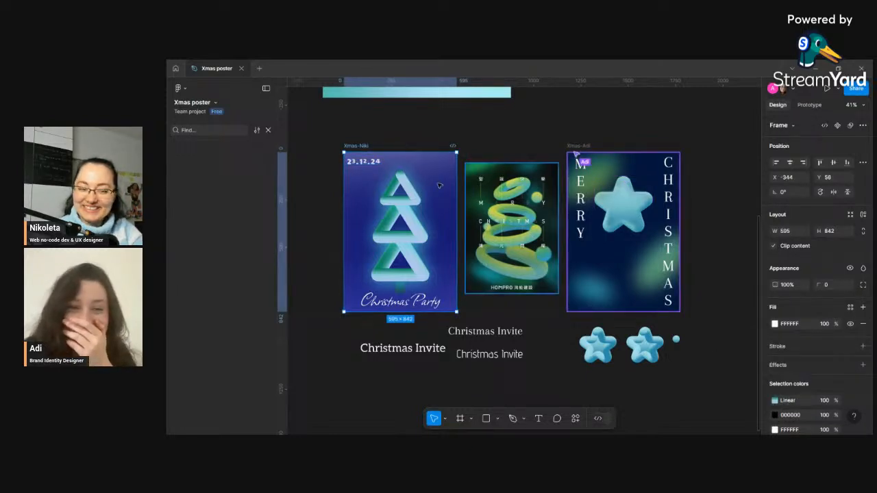
left_click(363, 161)
left_click(359, 145)
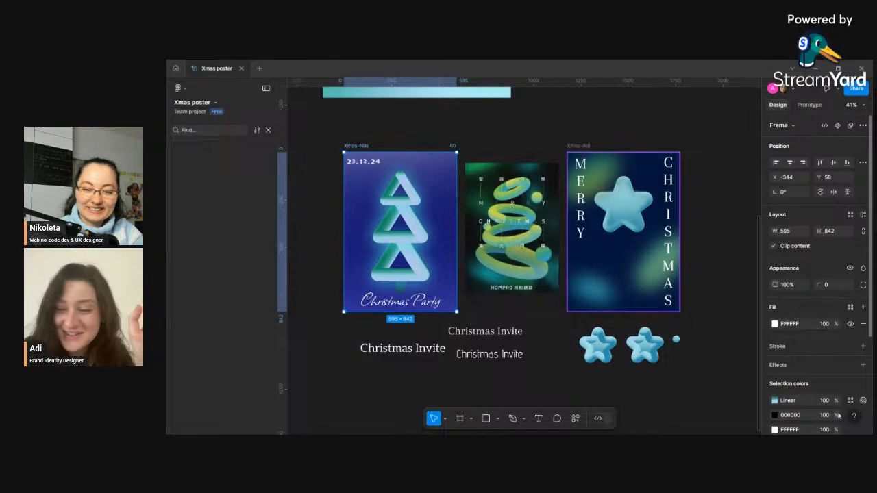
scroll(846, 357, "down", 3)
left_click(852, 366)
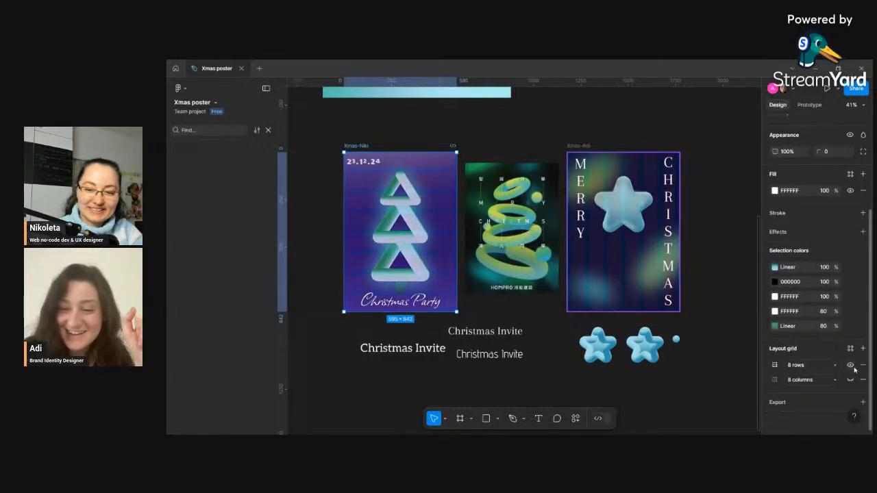
left_click(852, 380)
mouse_move(359, 164)
left_mouse_down()
mouse_move(379, 162)
mouse_move(359, 162)
left_mouse_up()
left_click(356, 147)
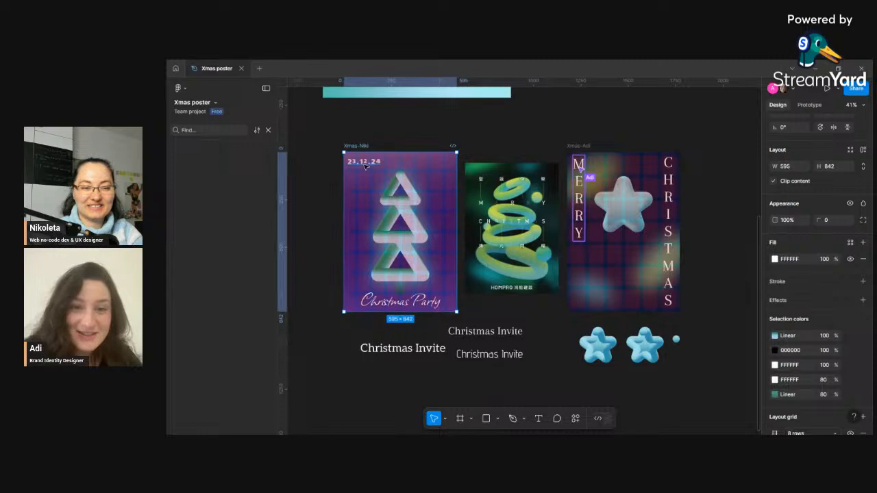
scroll(851, 370, "down", 2)
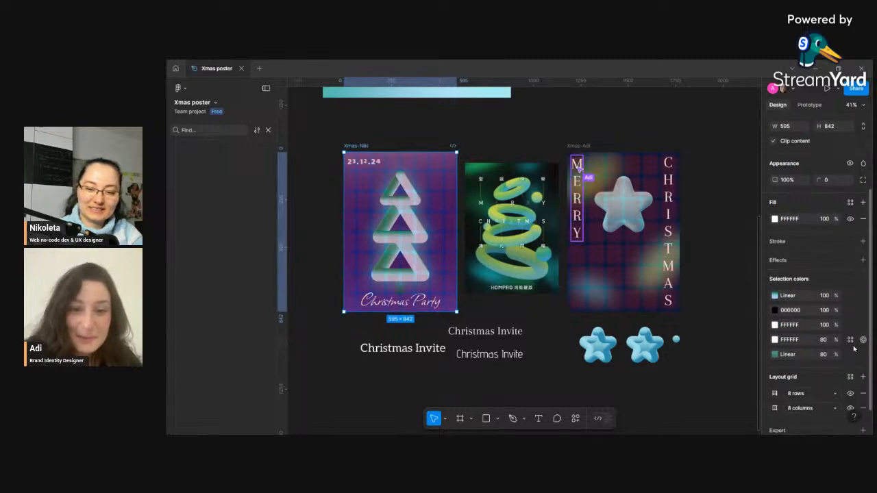
left_click(851, 380)
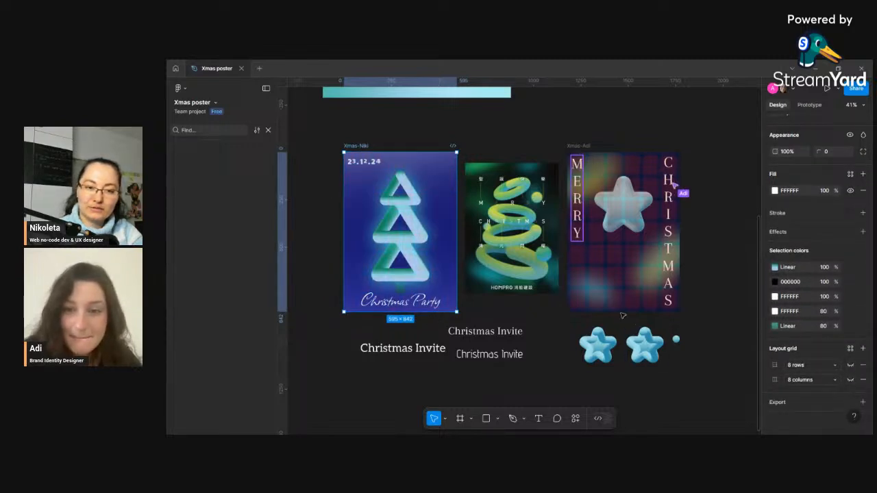
- Duplicate the date and place the copy near the poster's top-right corner
left_click(707, 279)
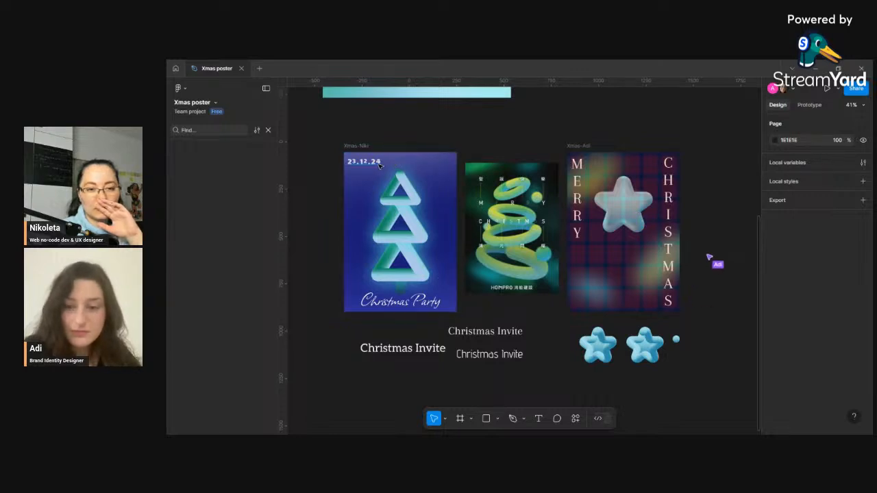
left_click(380, 165)
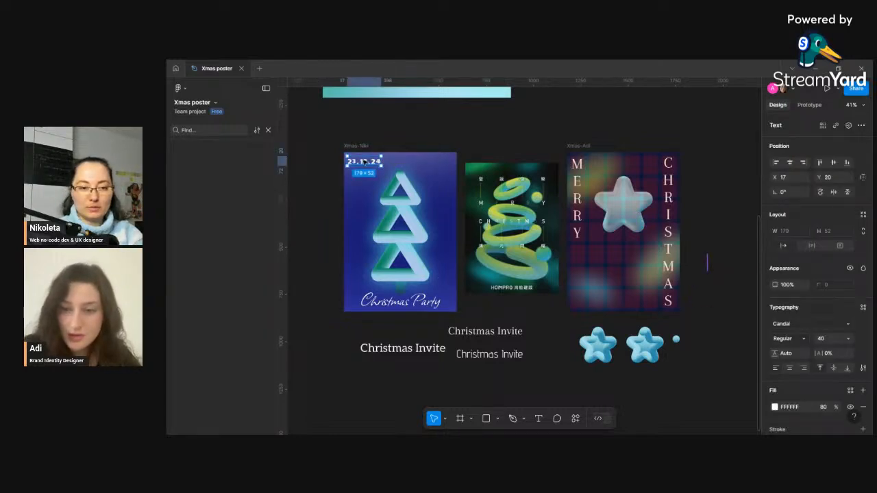
left_click_drag(366, 162, 420, 165)
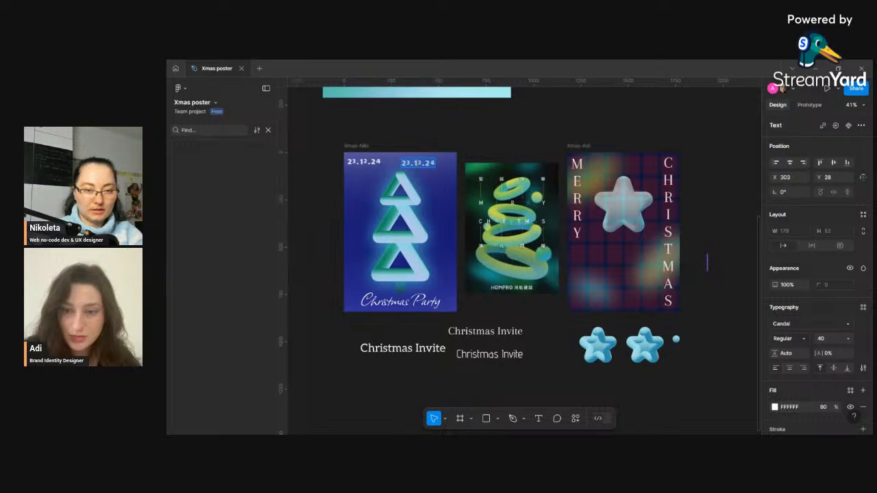
- Replace the copied text with the location NY, Soho
type("New")
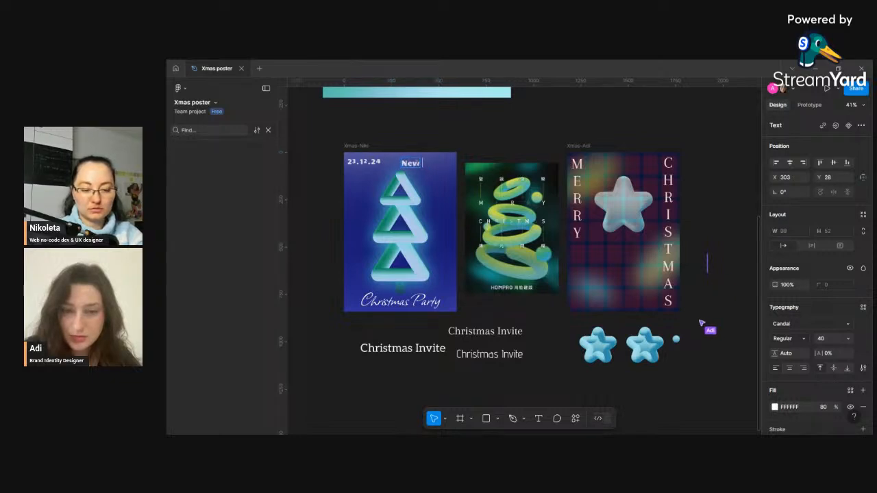
type(" York")
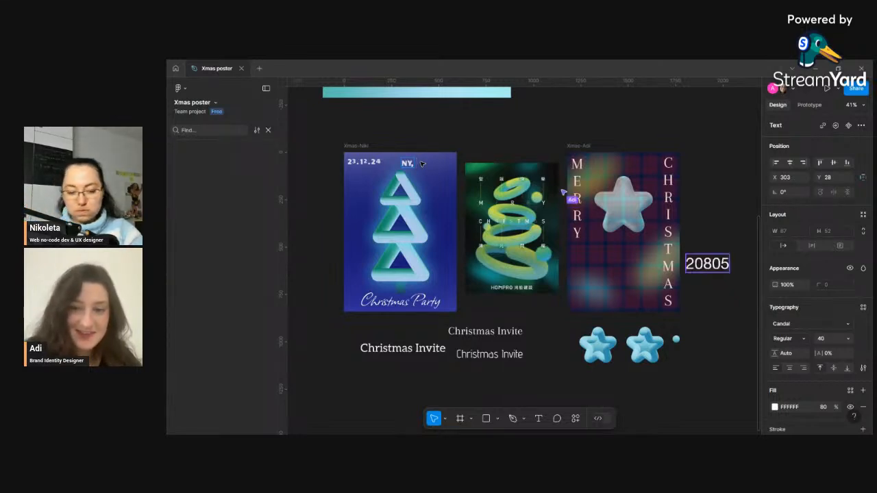
type("Manh")
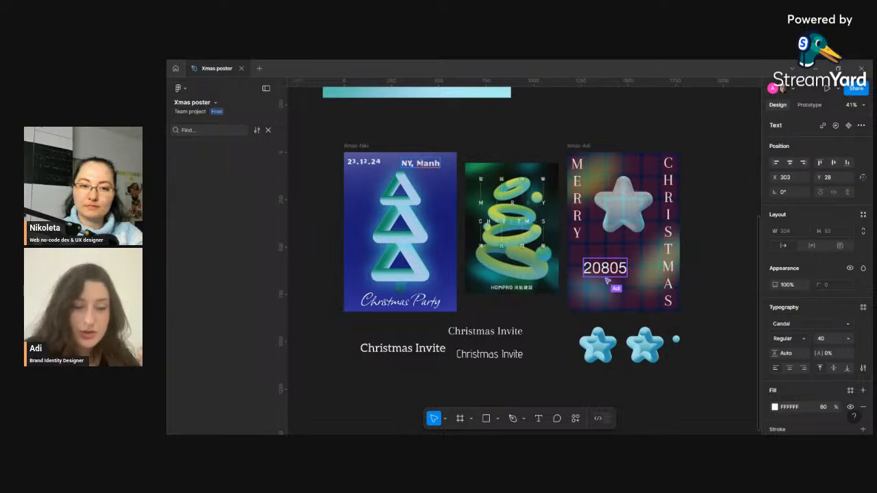
triple_click(434, 165)
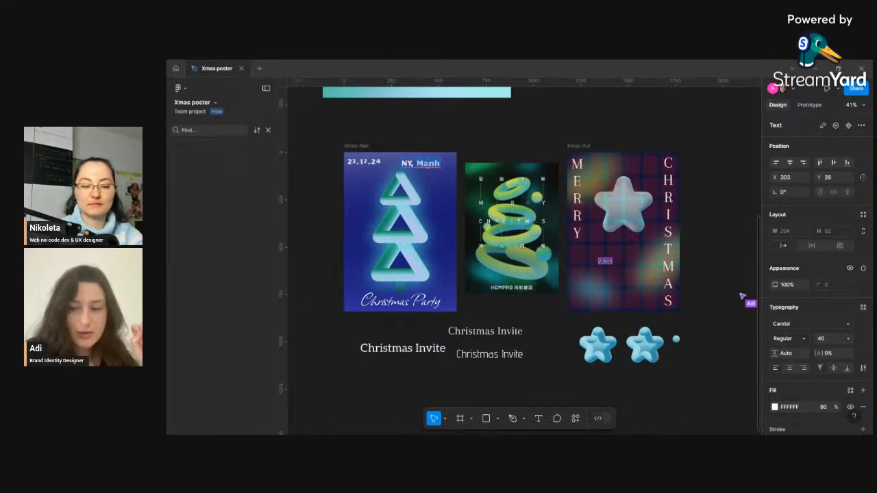
type("Soho")
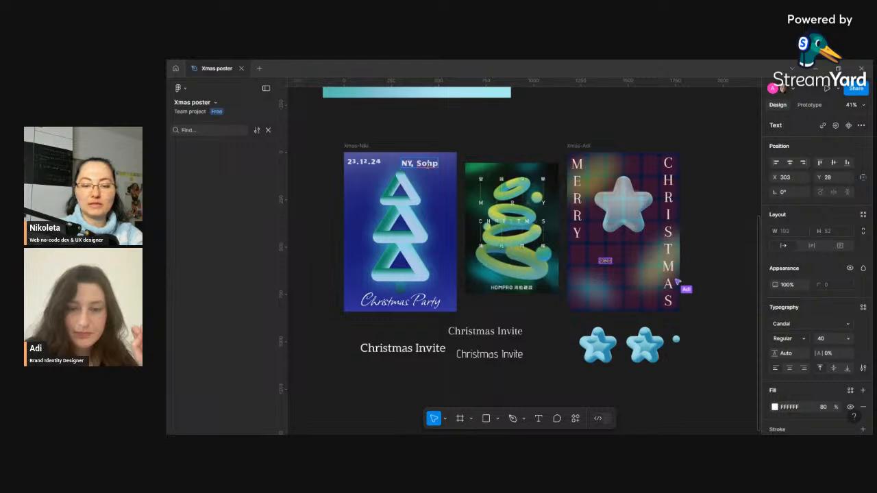
key("BackSpace")
key("BackSpace")
key("BackSpace")
key("BackSpace")
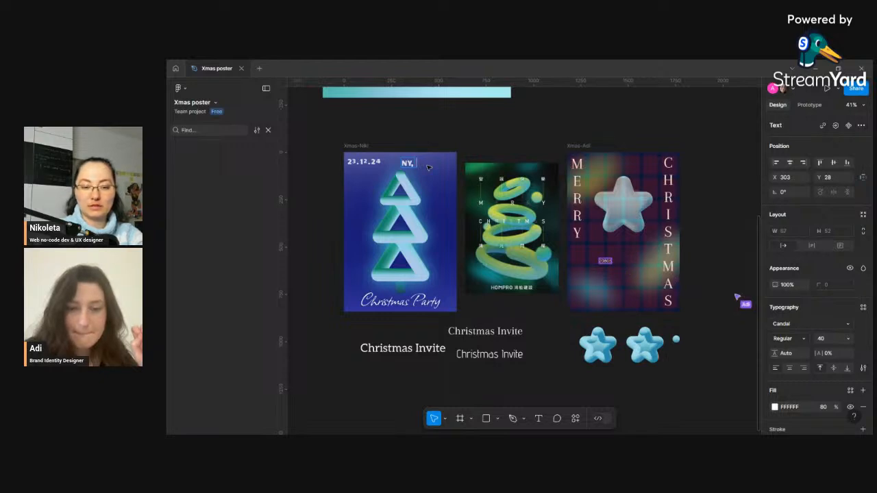
type("Manh")
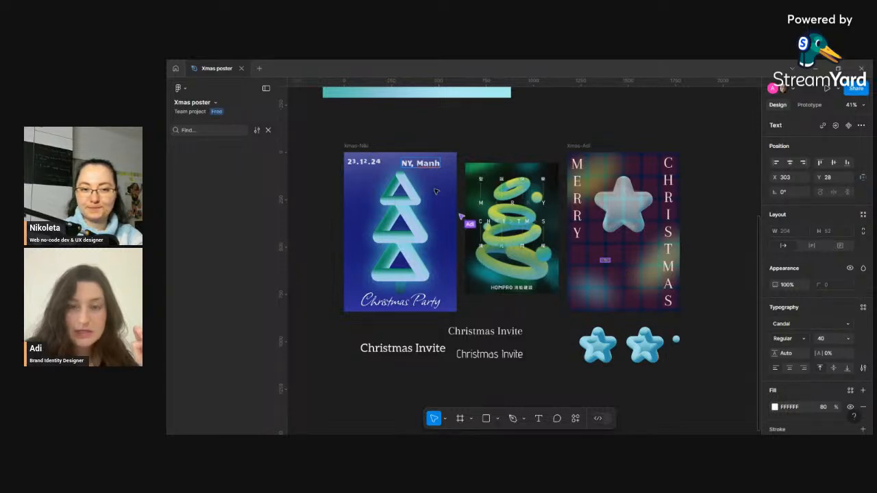
type("s")
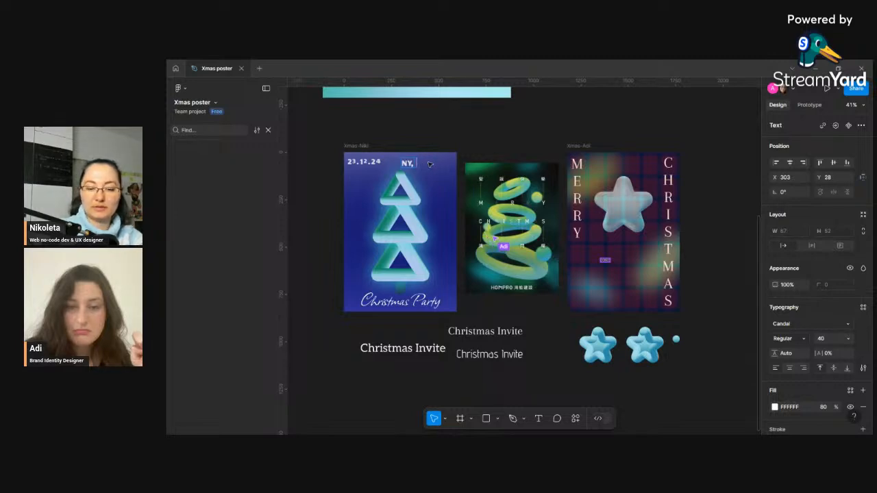
type("oho")
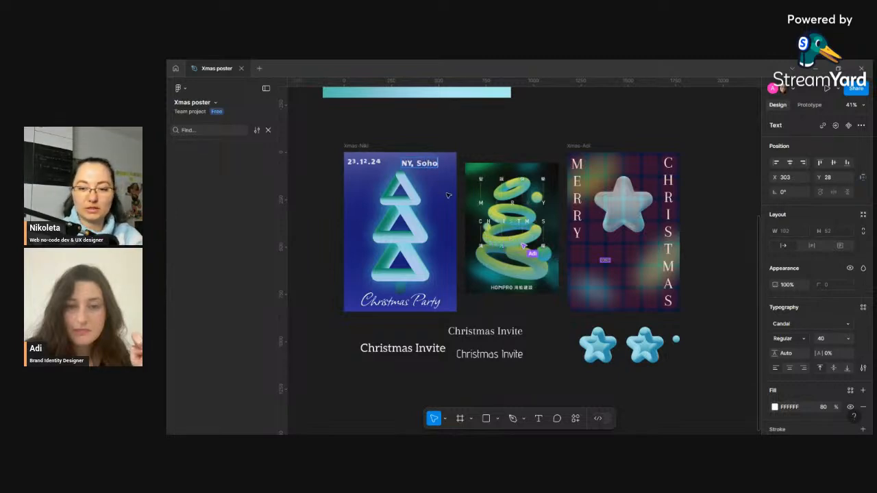
key("Escape")
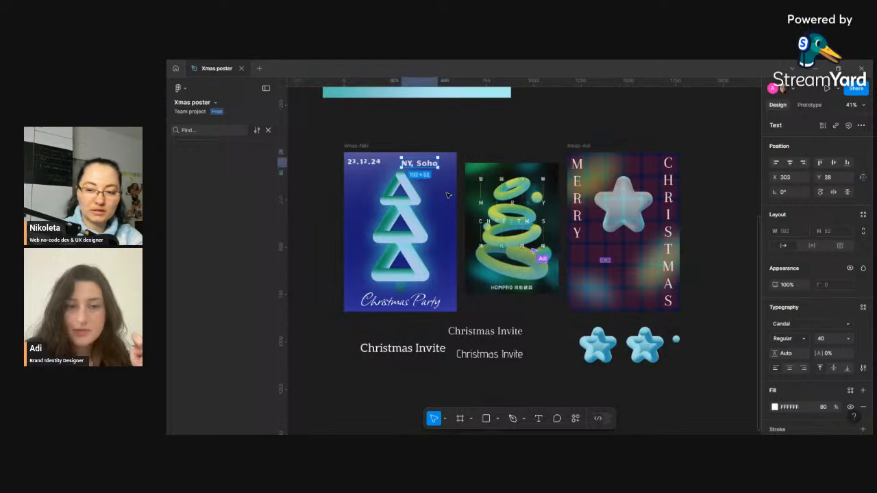
- Move the location text into the top-right corner and set its font size to 30
left_click_drag(424, 165, 440, 164)
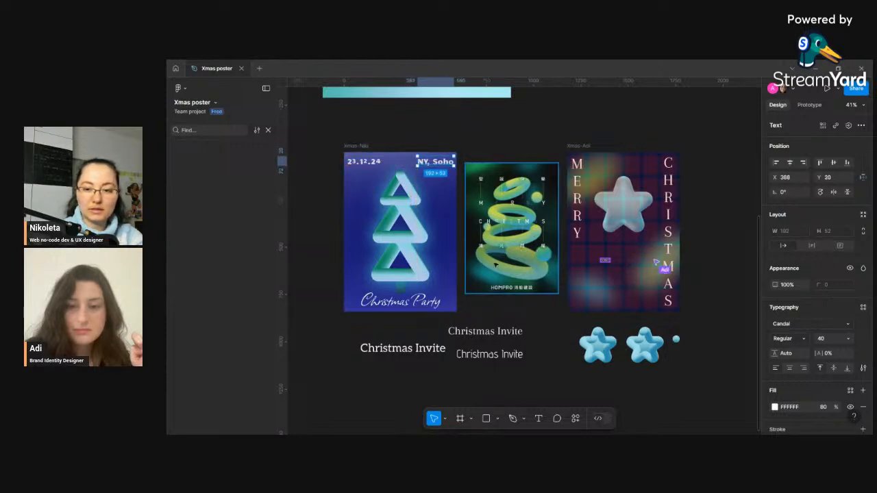
left_click(827, 345)
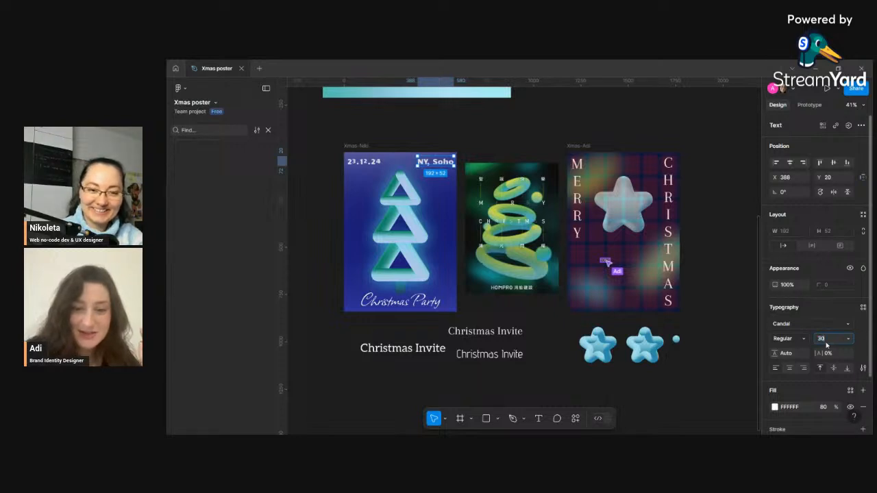
type("30")
key("Return")
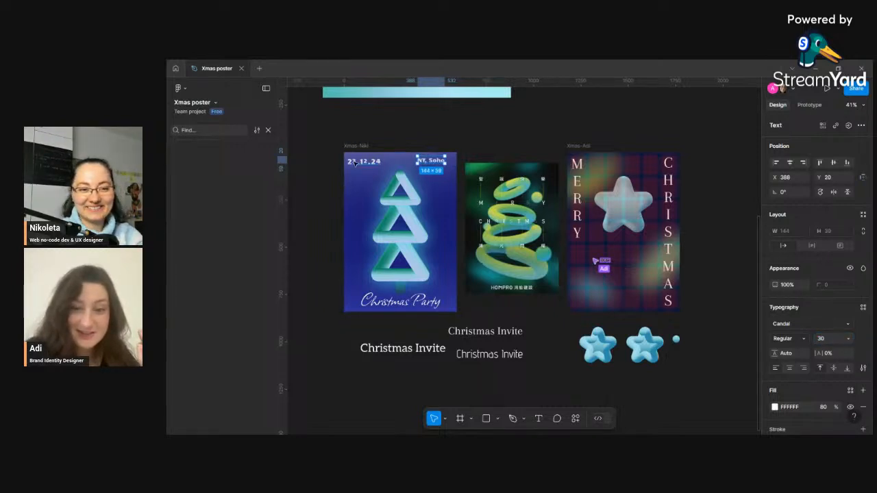
- Set the date's font size to 30 to match the location
left_click(365, 162)
left_click(430, 161)
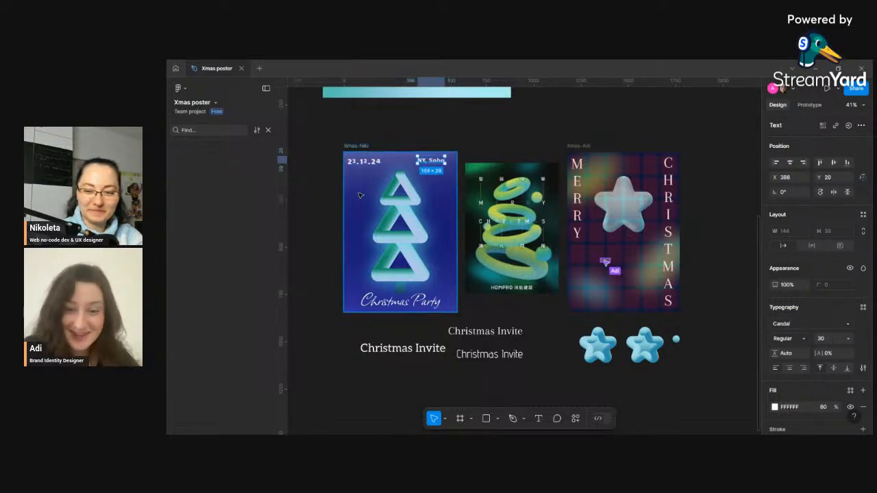
left_click(369, 163)
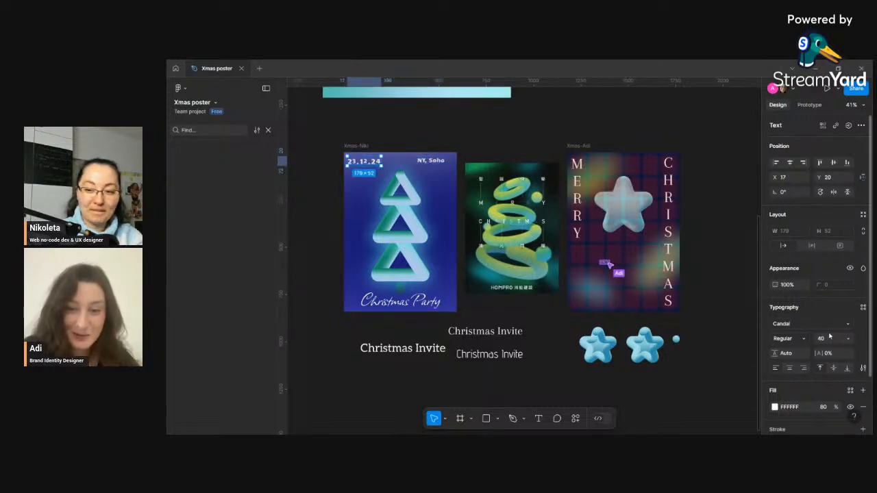
left_click(826, 339)
type("30")
key("Return")
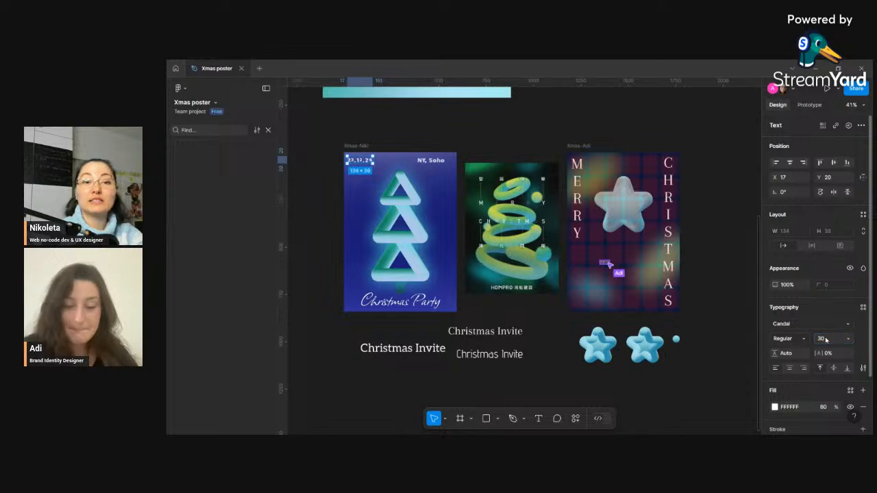
left_click(363, 145)
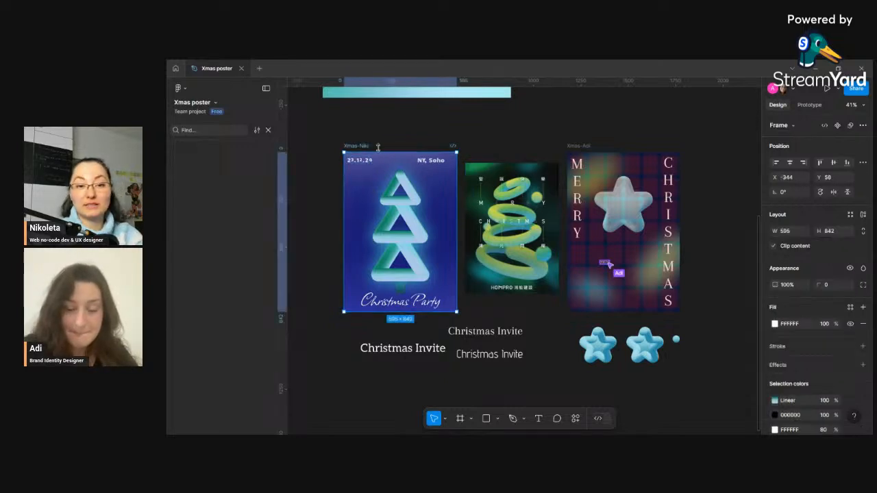
- Show the poster frame's row and column layout grids and nudge the location text against them
scroll(840, 356, "down", 3)
left_click(850, 366)
left_click(850, 379)
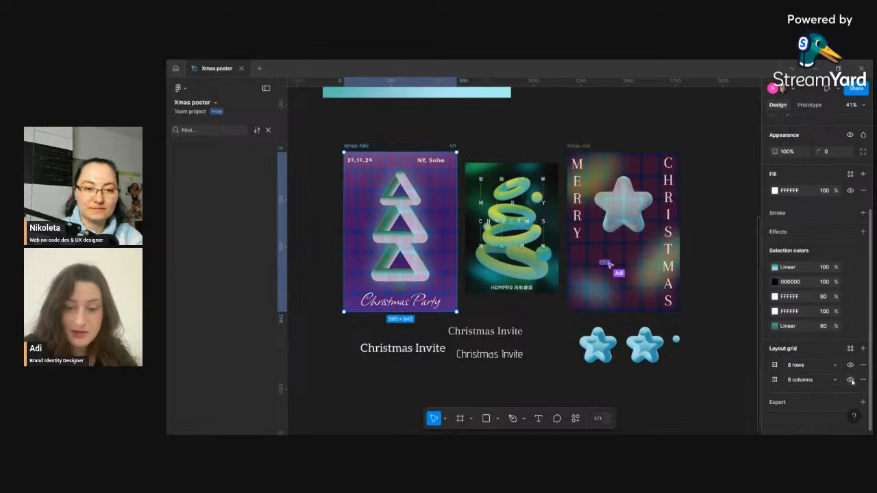
left_click(432, 161)
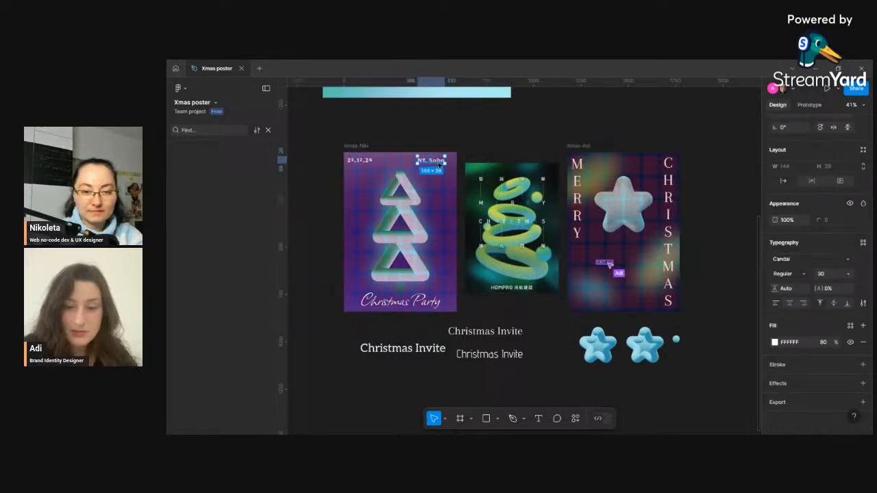
left_click_drag(439, 165, 439, 166)
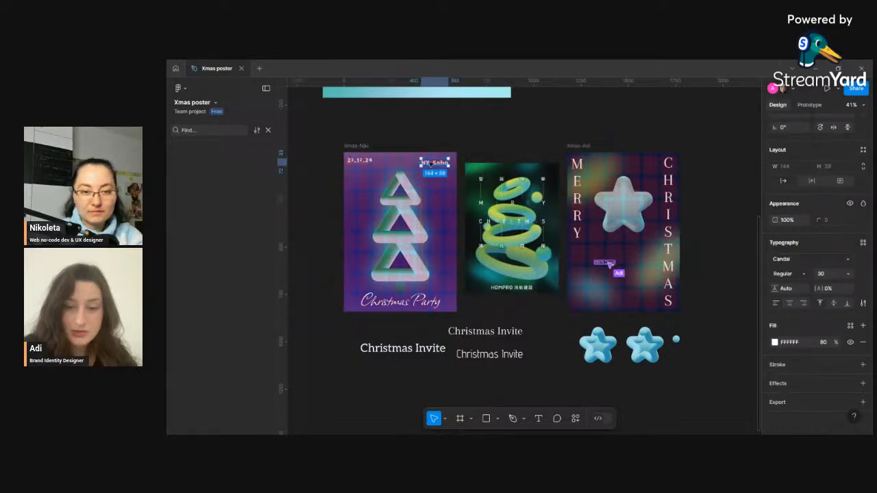
- Set the poster frame's layout grid to 12 rows and 12 columns
left_click(364, 146)
scroll(839, 397, "down", 2)
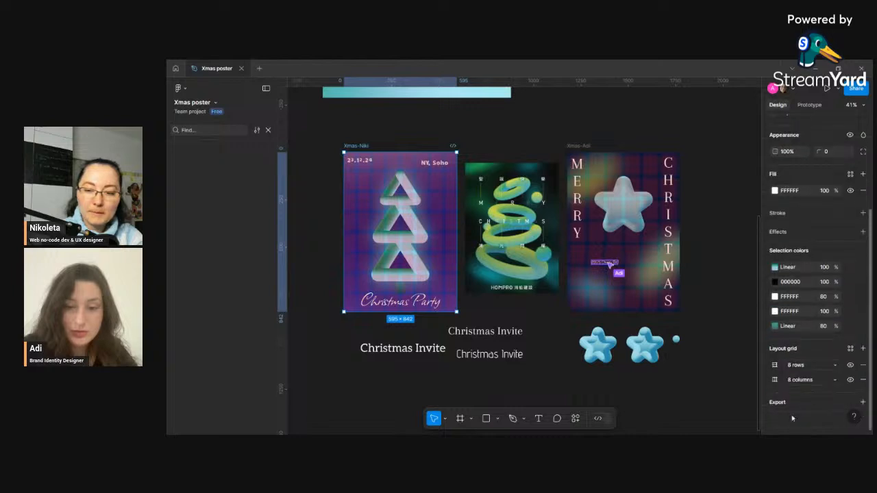
left_click(775, 364)
type("1")
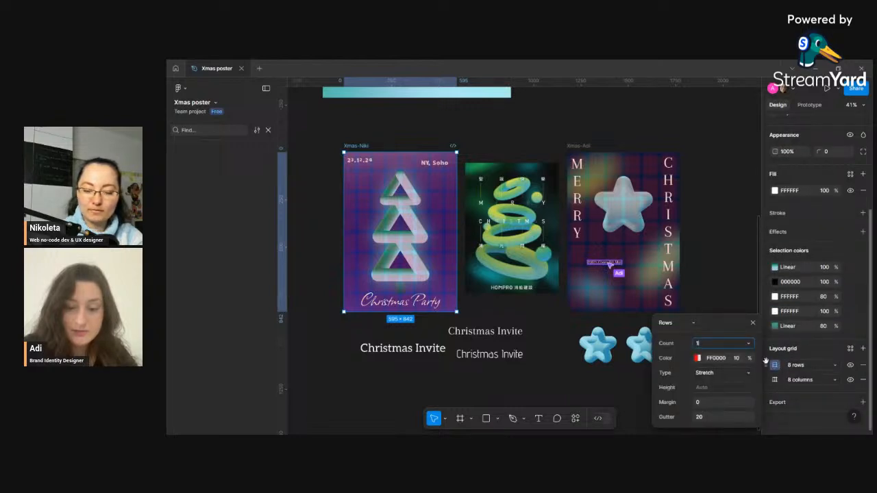
type("2")
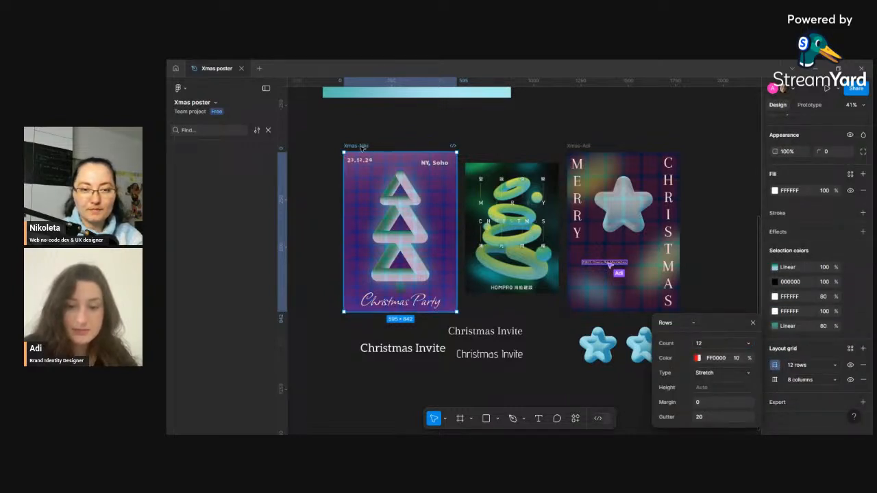
left_click(775, 380)
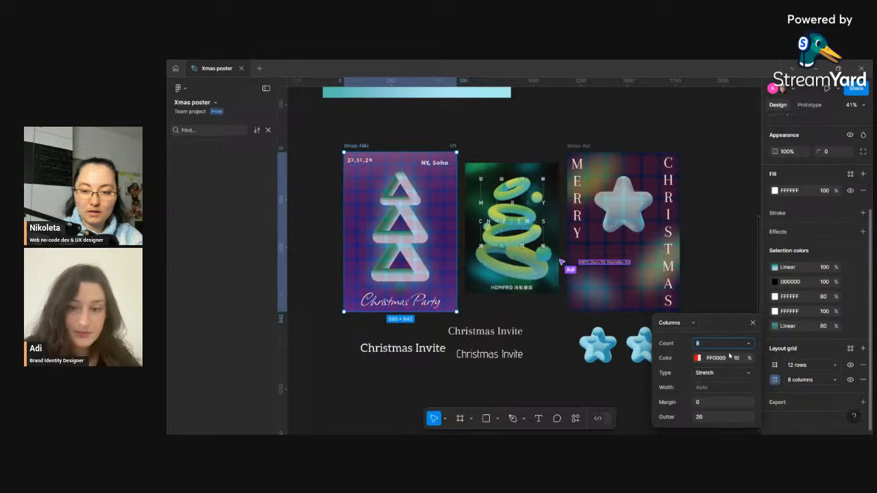
double_click(708, 346)
type("12")
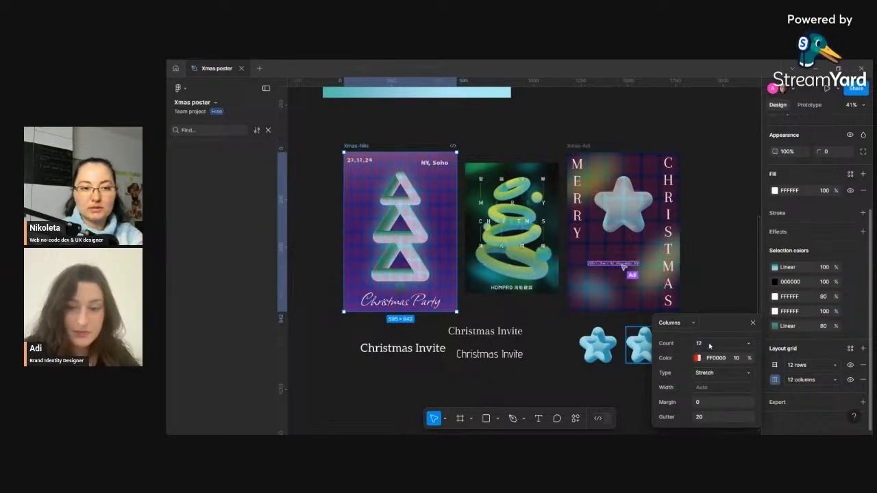
- Realign the location and date texts to the new grid near the poster's top corners
left_click(385, 200)
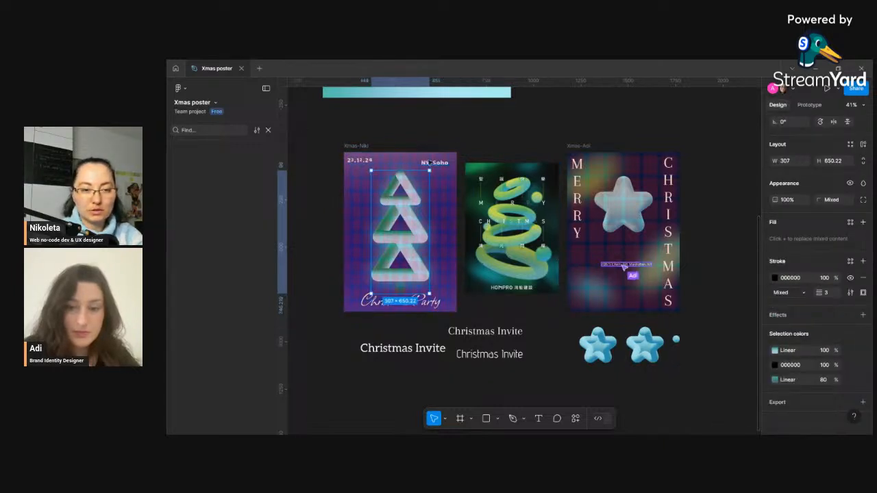
left_click(440, 163)
left_click_drag(441, 165, 444, 159)
left_click(267, 129)
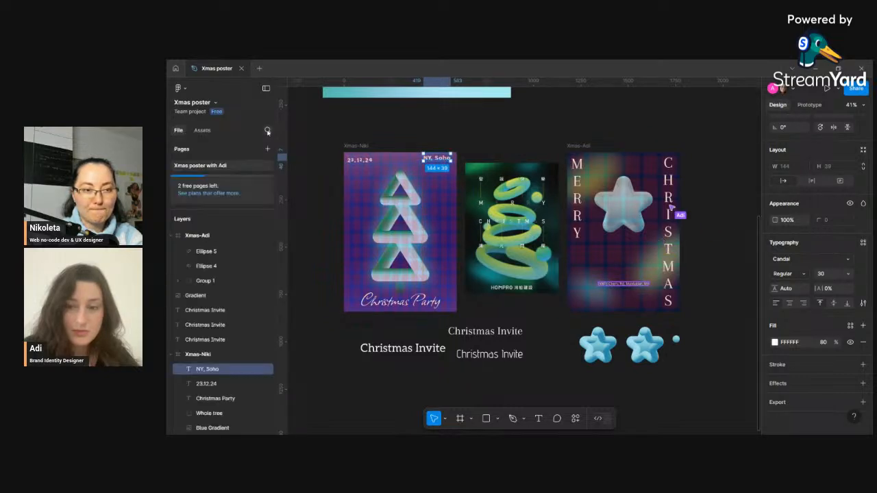
left_click(359, 161)
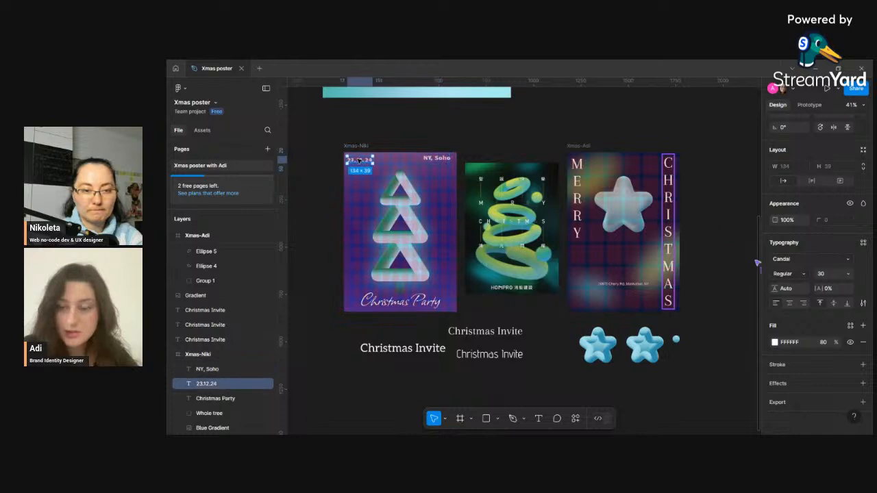
left_click_drag(356, 161, 360, 158)
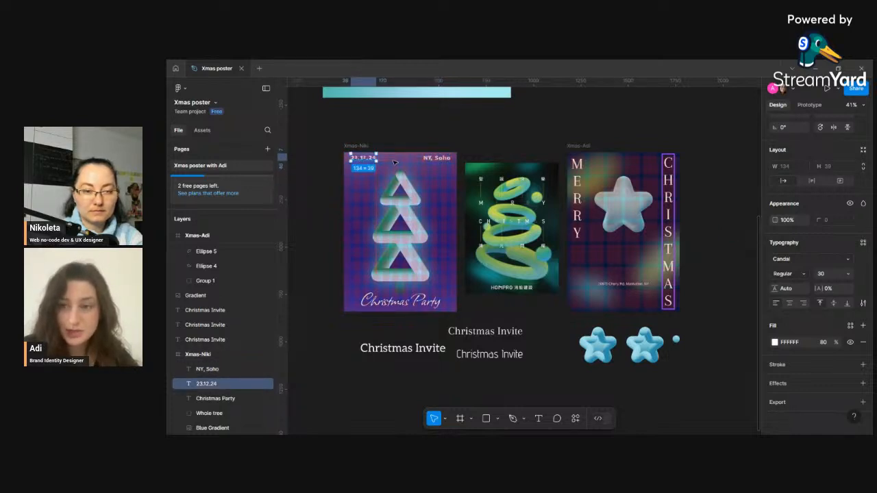
- Fine-tune the positions of the location and date texts along the poster's top edge
scroll(408, 154, "up", 10)
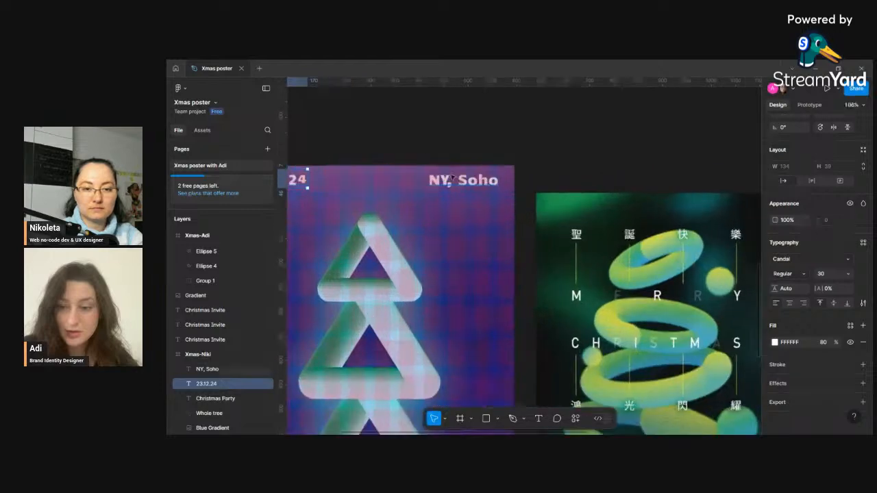
left_click(493, 181)
left_click_drag(502, 184, 500, 188)
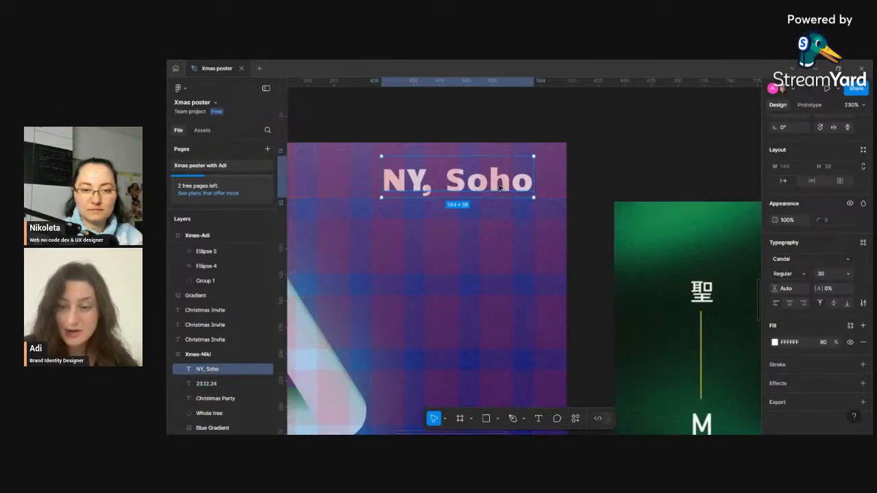
scroll(500, 188, "down", 8)
scroll(346, 184, "up", 4)
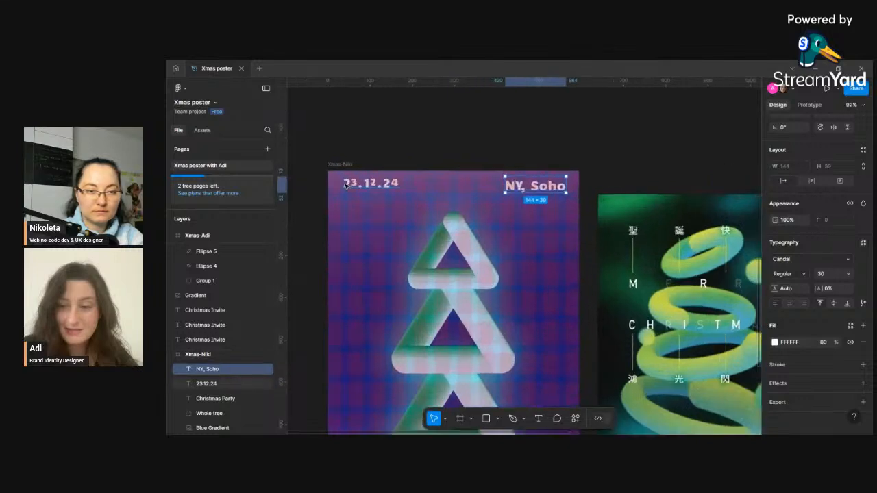
left_click(370, 187)
left_click_drag(370, 187, 371, 196)
left_click(625, 189)
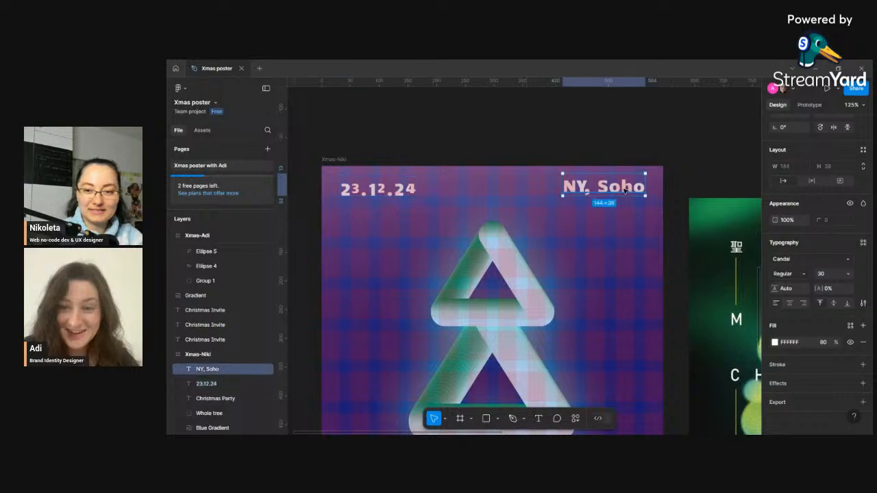
left_click_drag(625, 189, 627, 193)
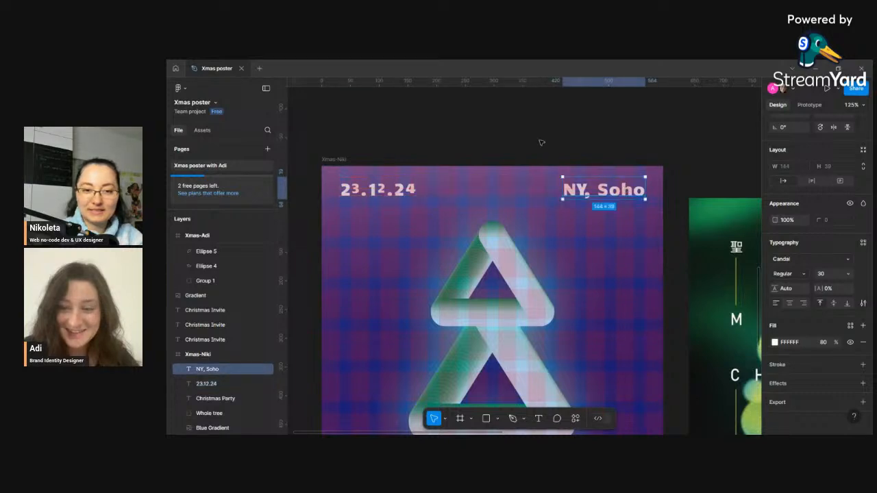
left_click(541, 144)
- Hide the poster frame's row and column layout grids
scroll(539, 151, "down", 6)
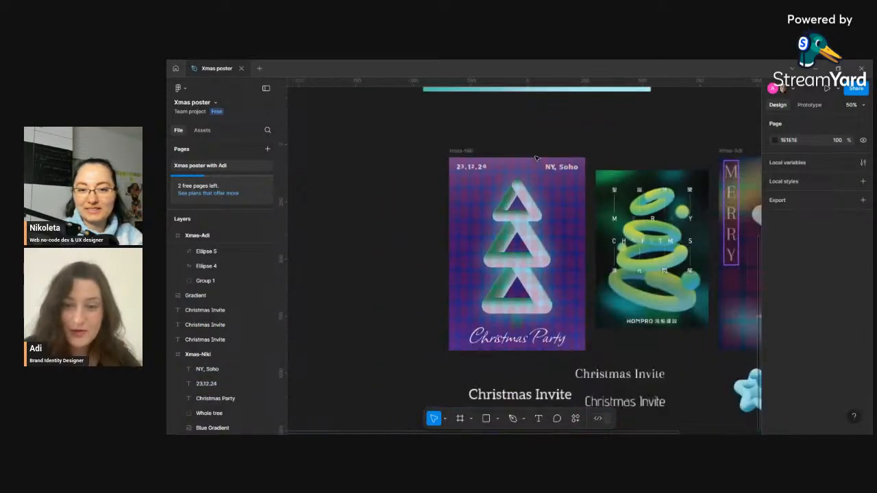
scroll(573, 248, "down", 4)
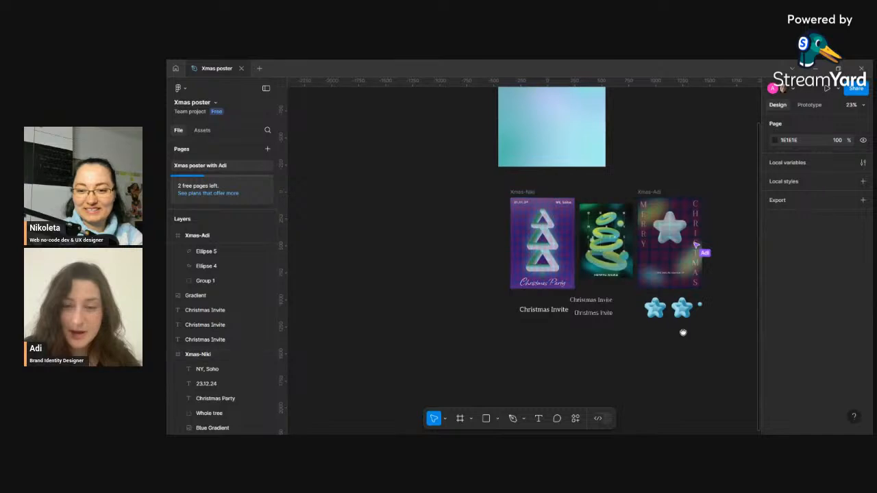
scroll(617, 302, "right", 3)
scroll(576, 295, "up", 3)
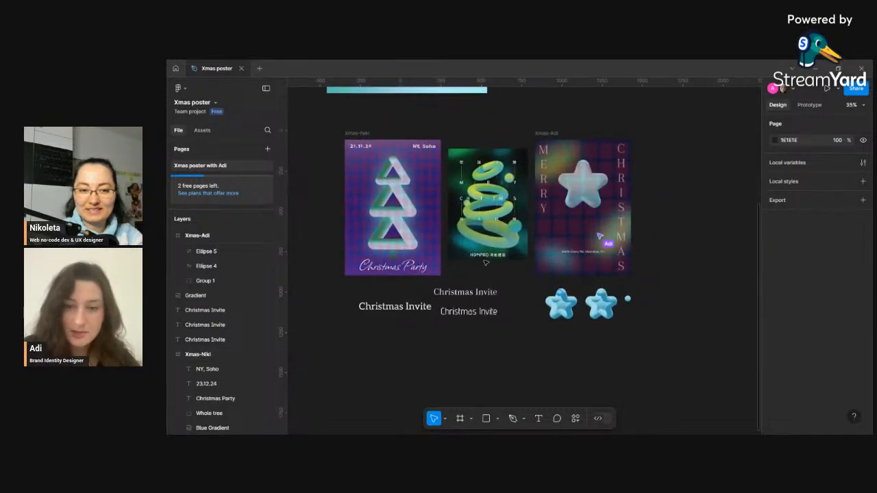
left_click(353, 134)
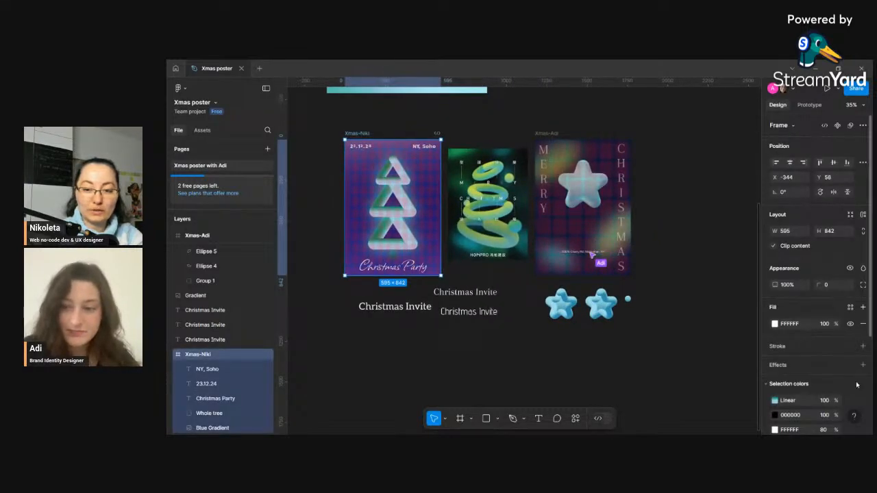
scroll(834, 390, "down", 5)
left_click(850, 365)
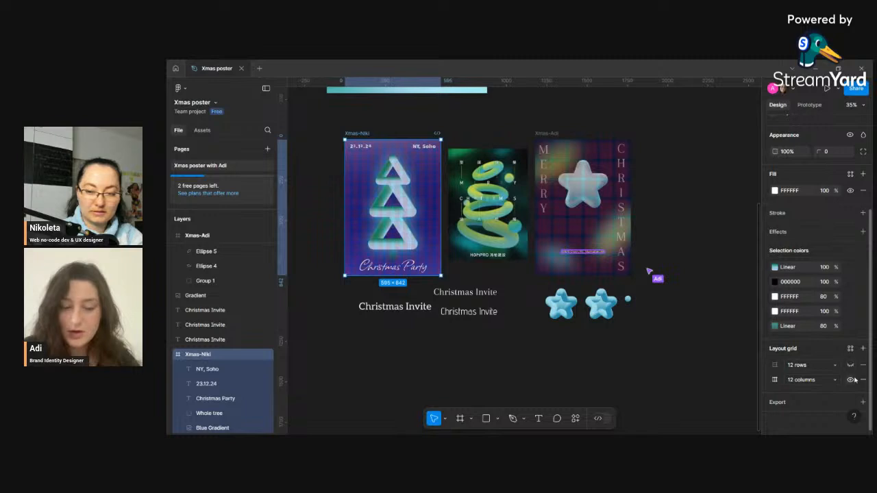
left_click(850, 380)
- Delete the three Christmas Invite text samples below the posters
left_click(653, 366)
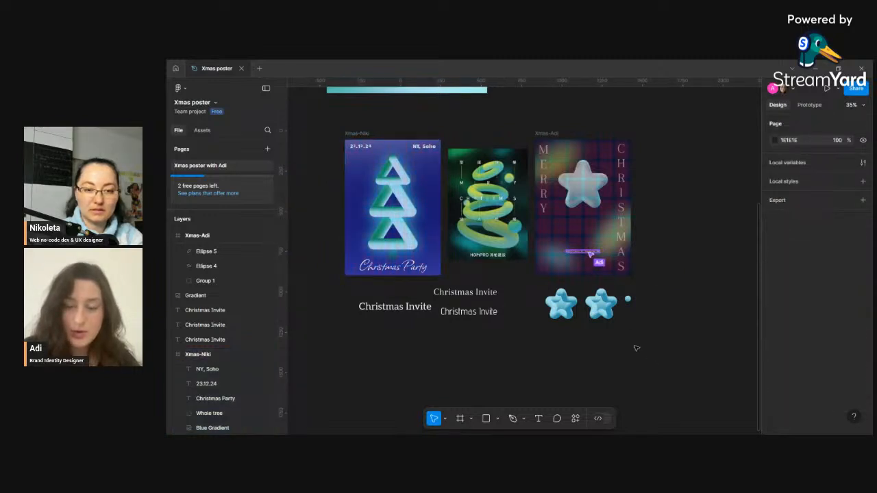
left_click(471, 312)
key("Delete")
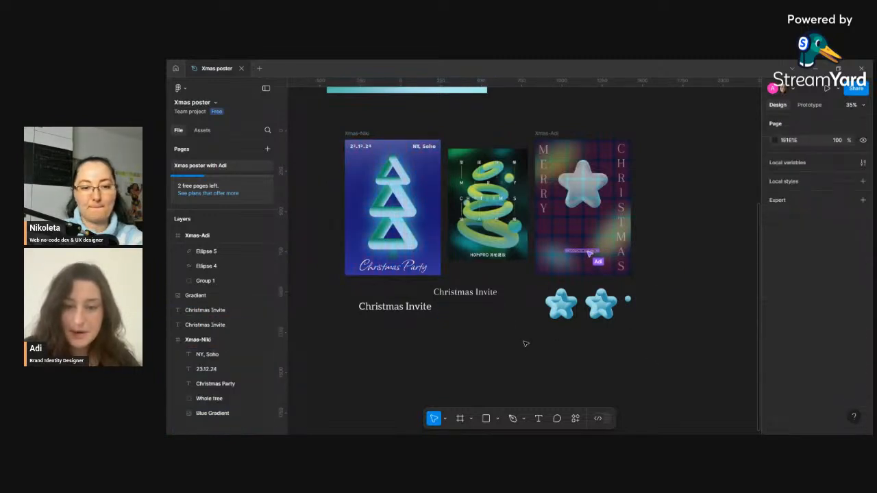
left_click(477, 297)
key("Delete")
left_click(415, 312)
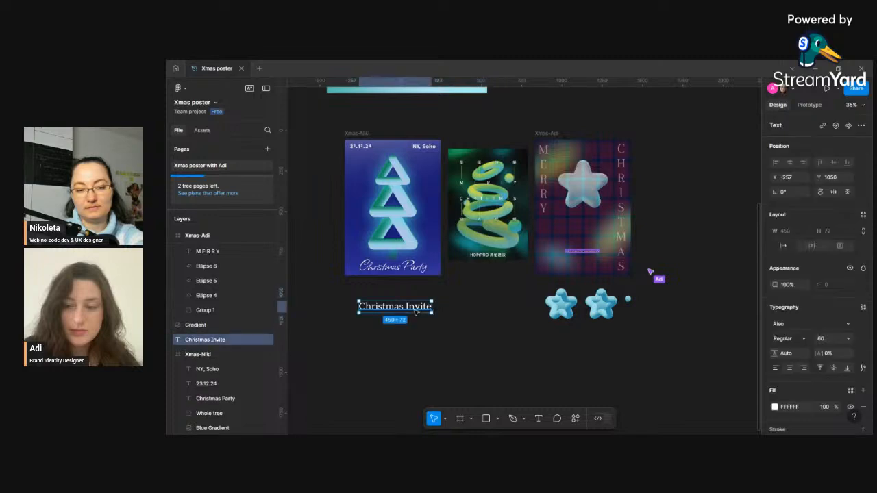
key("Delete")
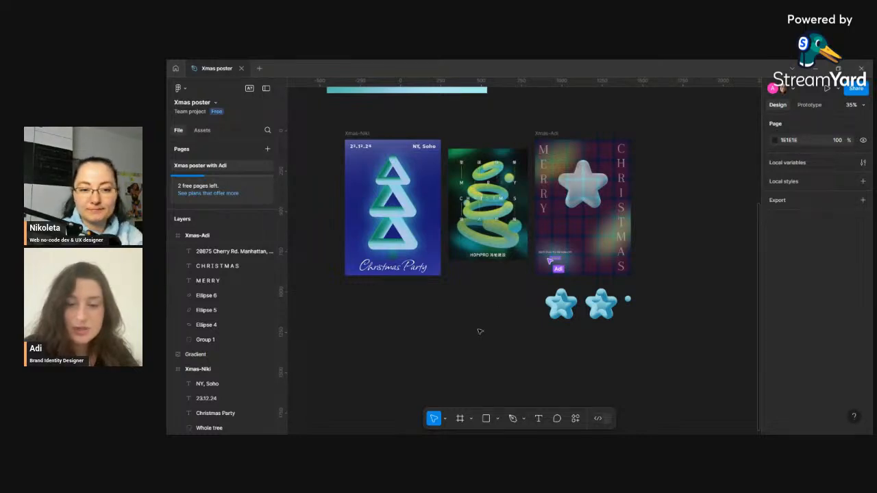
- Draw a new text box below the posters and enter the letter b
key("t")
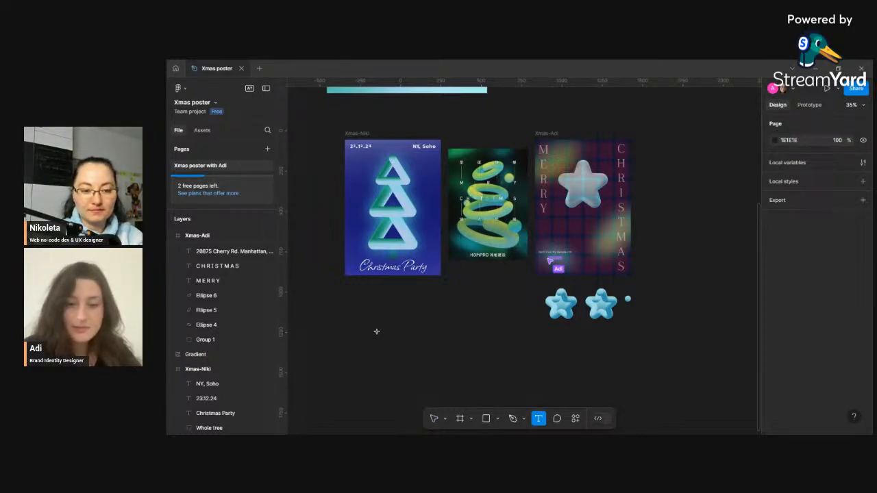
left_click_drag(376, 333, 415, 365)
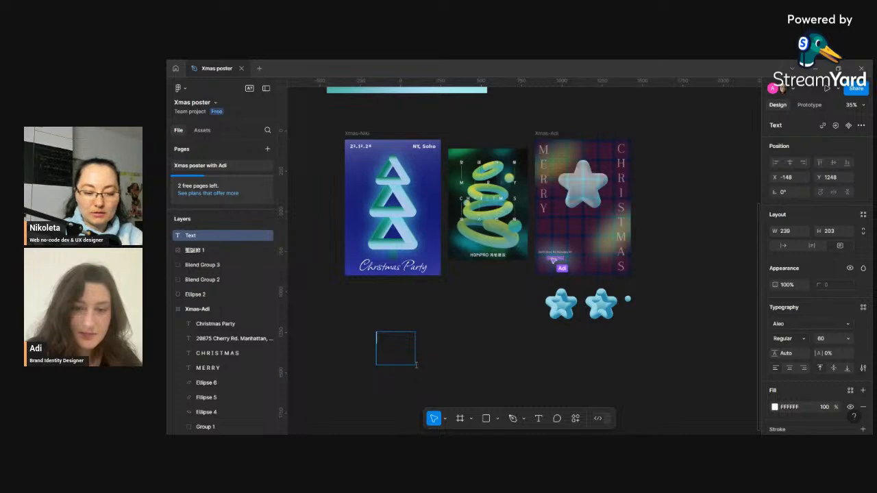
type("b")
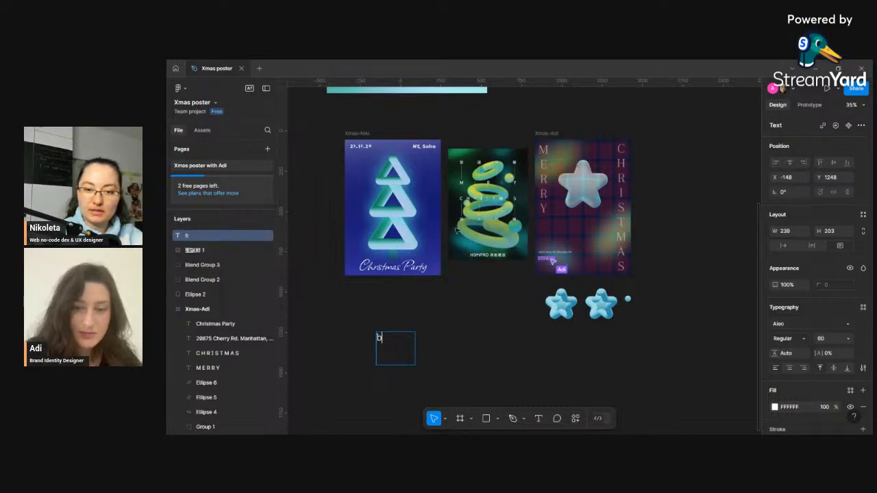
- Open the font picker for the new text box, browse the Google fonts list, and try Yarndings 12
left_click(809, 324)
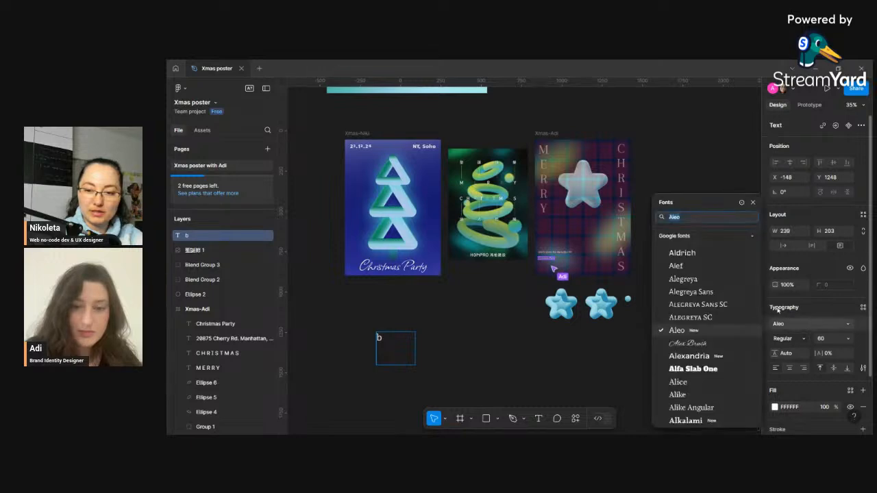
left_click_drag(711, 206, 256, 111)
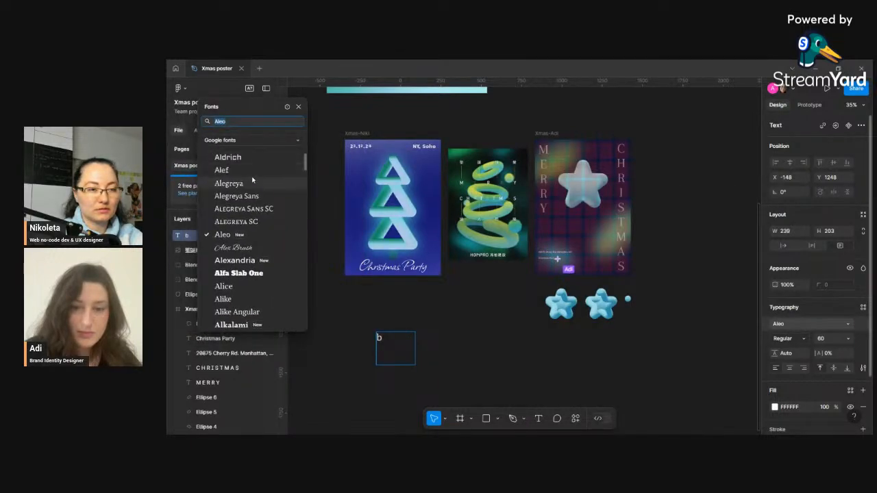
scroll(281, 164, "down", 5)
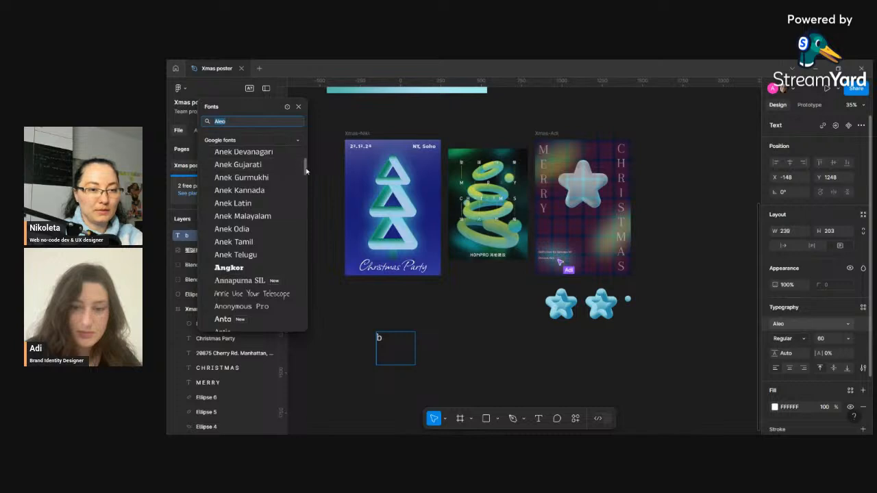
left_click_drag(303, 165, 314, 348)
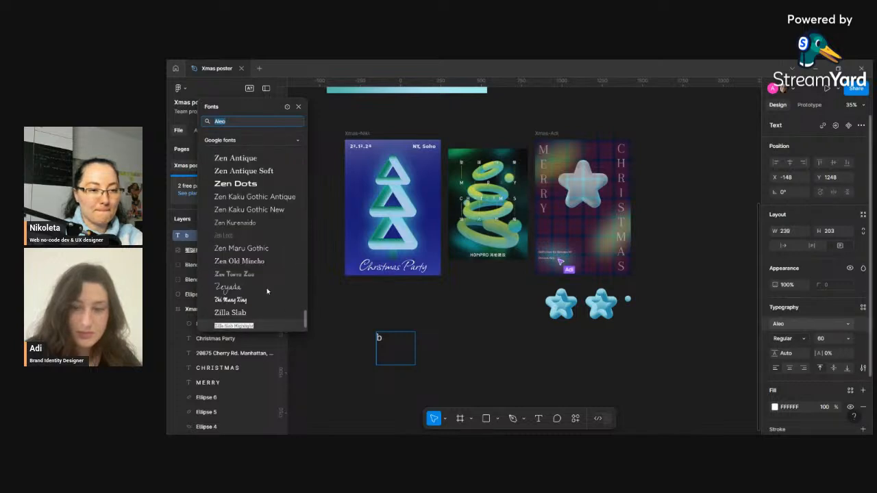
scroll(268, 271, "up", 4)
scroll(268, 272, "up", 8)
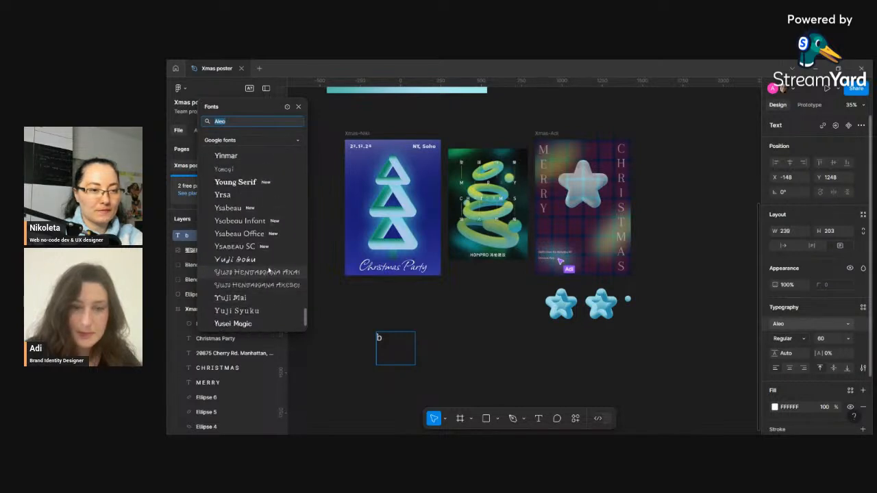
scroll(268, 264, "down", 4)
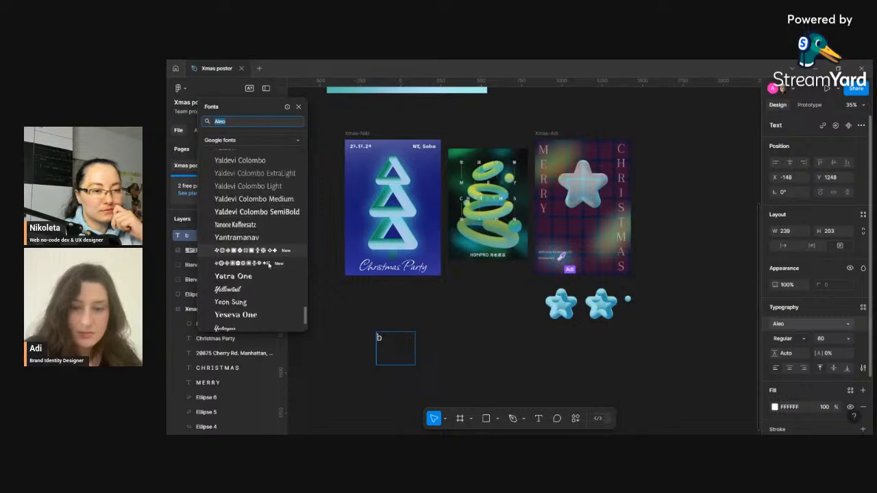
scroll(268, 265, "up", 1)
left_click(268, 265)
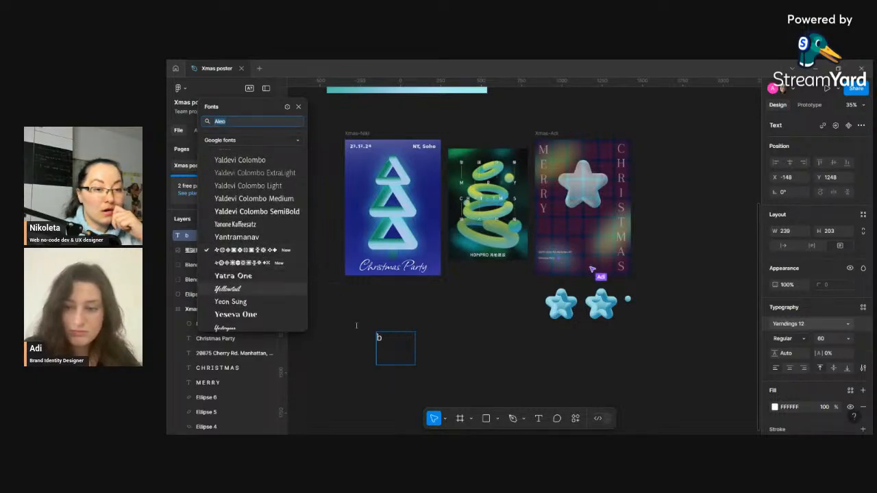
left_click(391, 344)
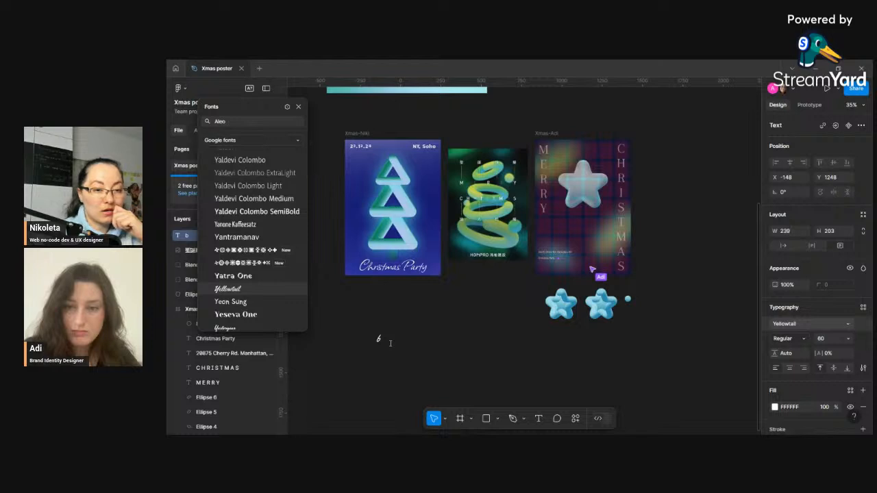
- Replace the text with jnjnejfwe and set its font to Yarndings 20
double_click(391, 343)
type("jnjnejhwe")
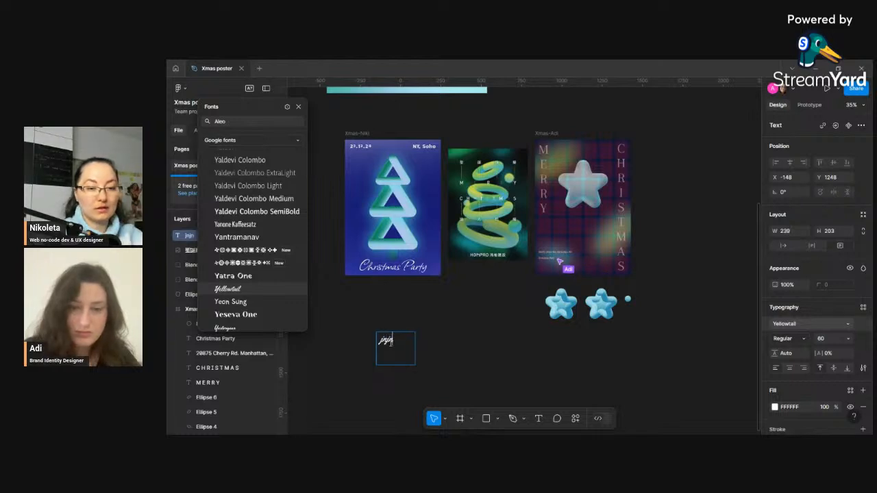
left_click(269, 254)
double_click(392, 340)
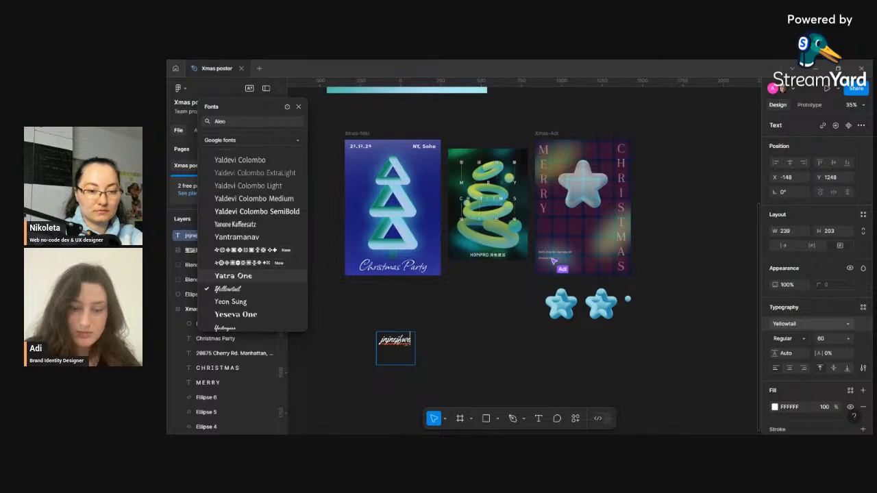
left_click_drag(410, 341, 378, 339)
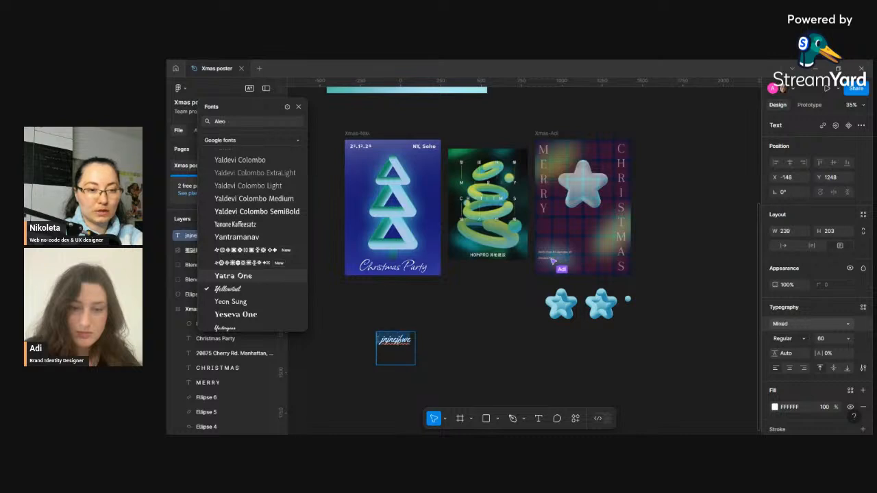
left_click(267, 250)
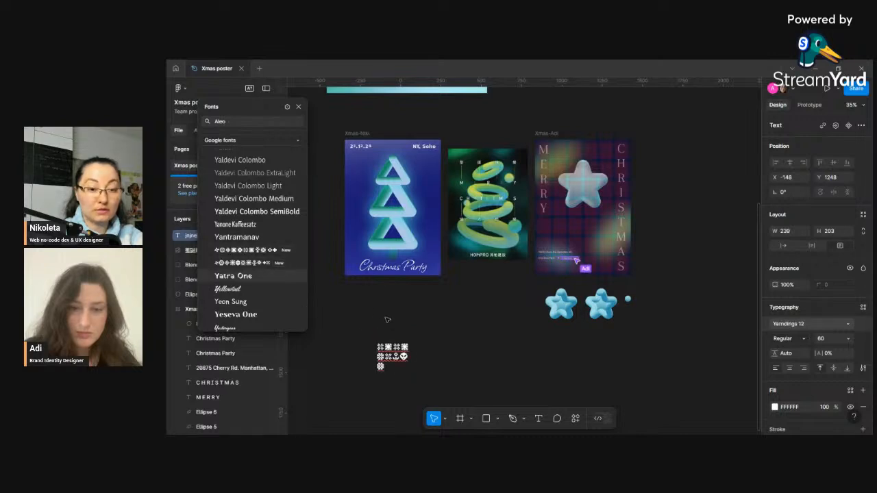
left_click(266, 263)
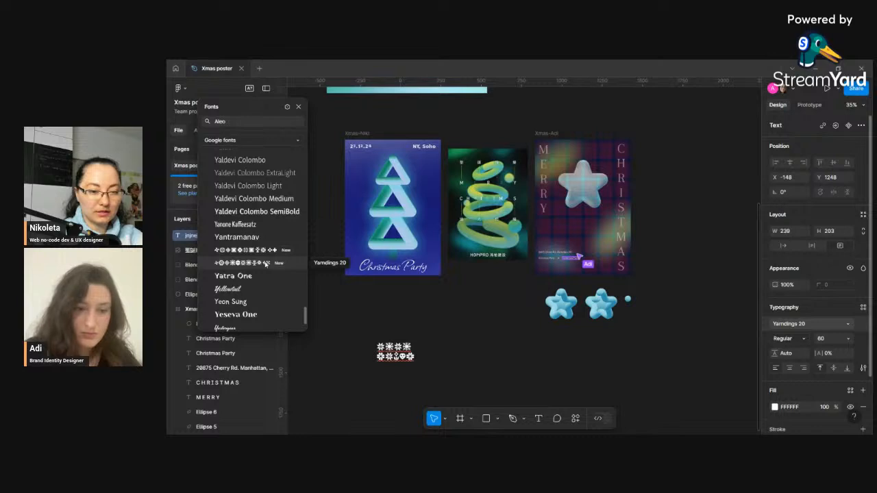
left_click(266, 264)
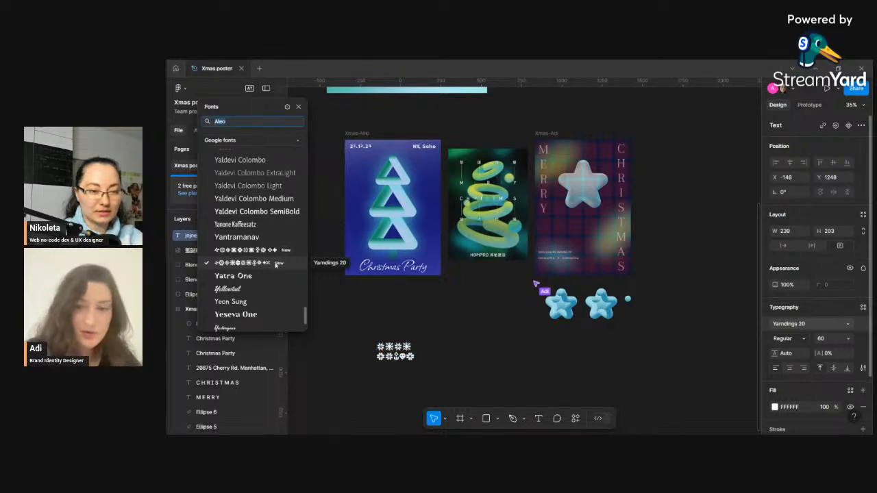
left_click(410, 351)
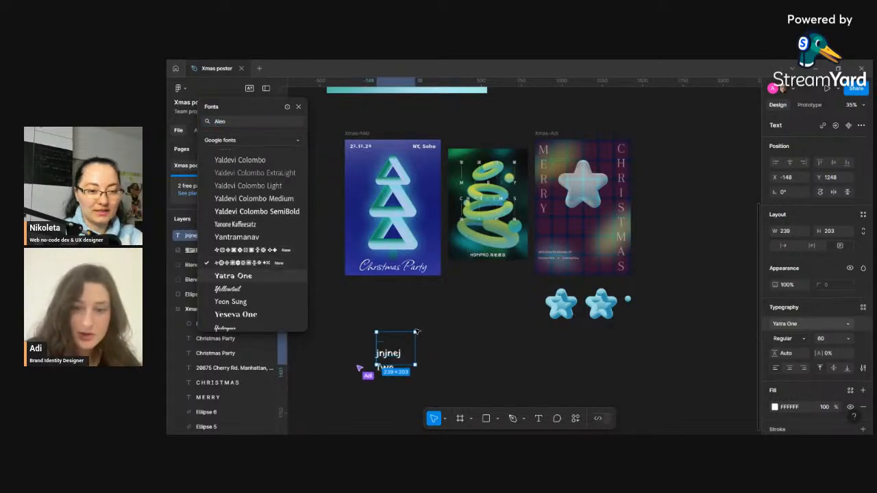
key("Escape")
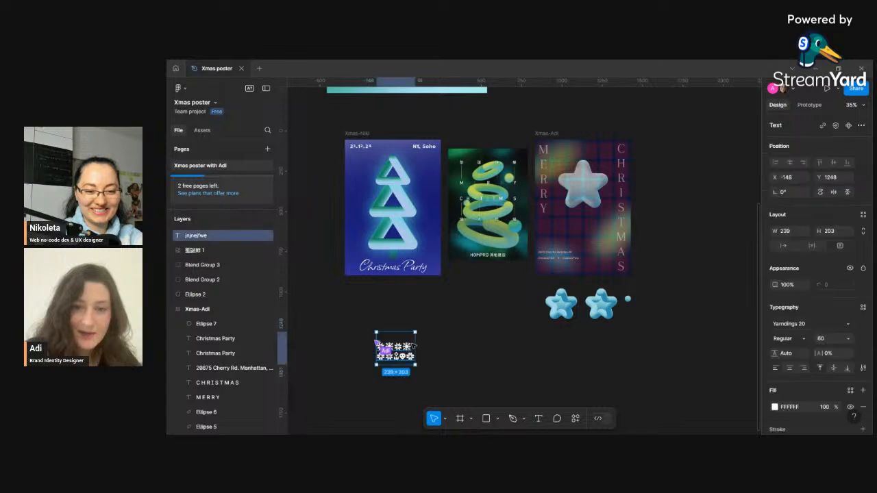
- Widen the snowflake text box and switch it to auto width so all glyphs sit on one line
left_click_drag(414, 330, 449, 327)
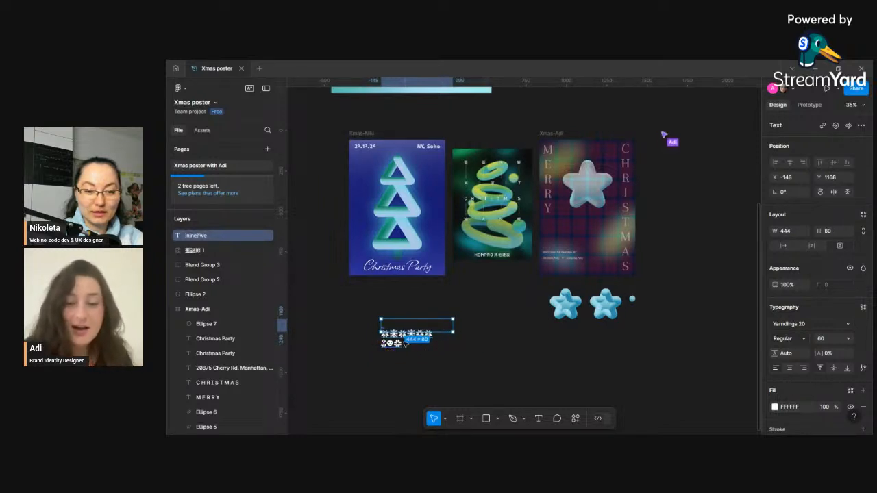
scroll(393, 342, "up", 5)
left_click(495, 328)
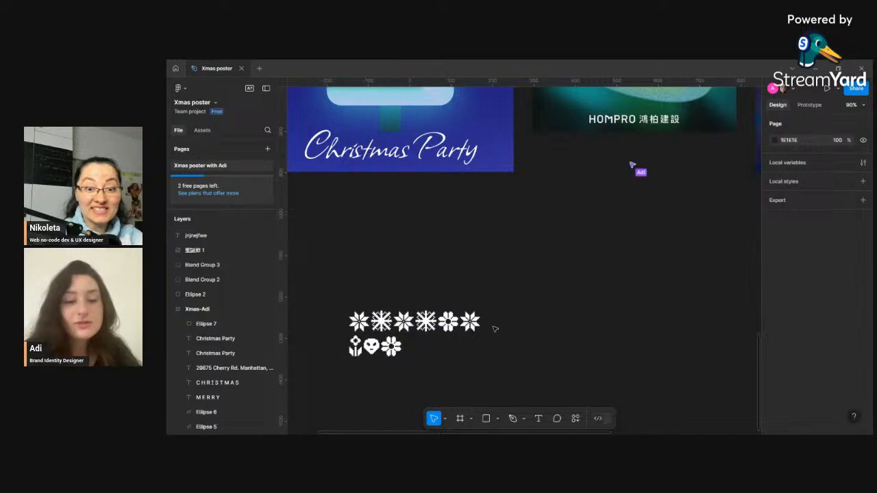
left_click(468, 328)
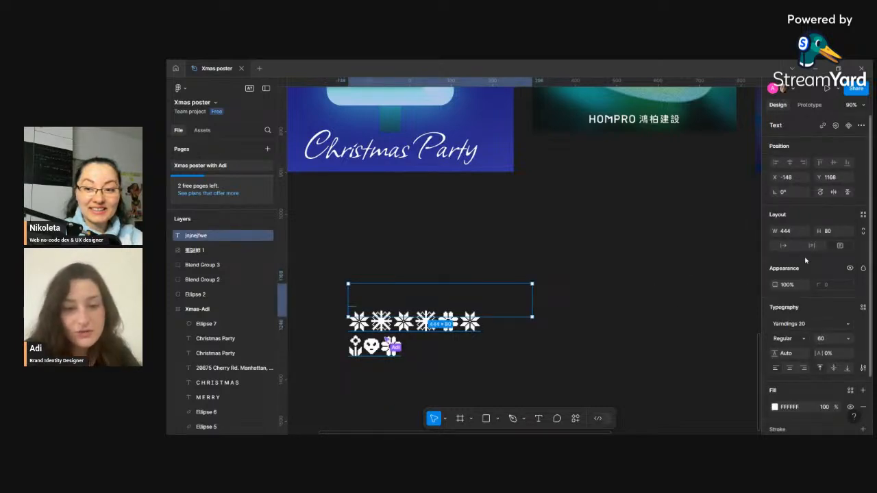
left_click(784, 246)
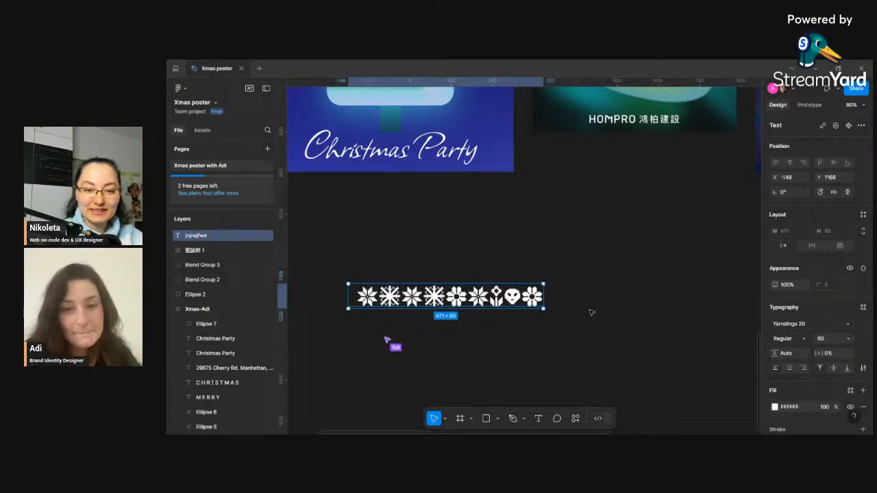
left_click(591, 313)
- Move the snowflake text just below the blue Christmas Party poster
left_click_drag(498, 296, 478, 283)
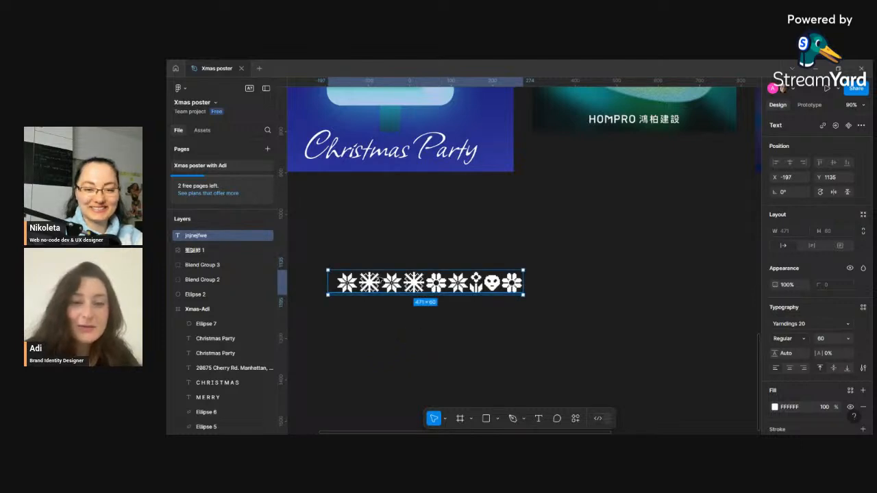
key("shift+1")
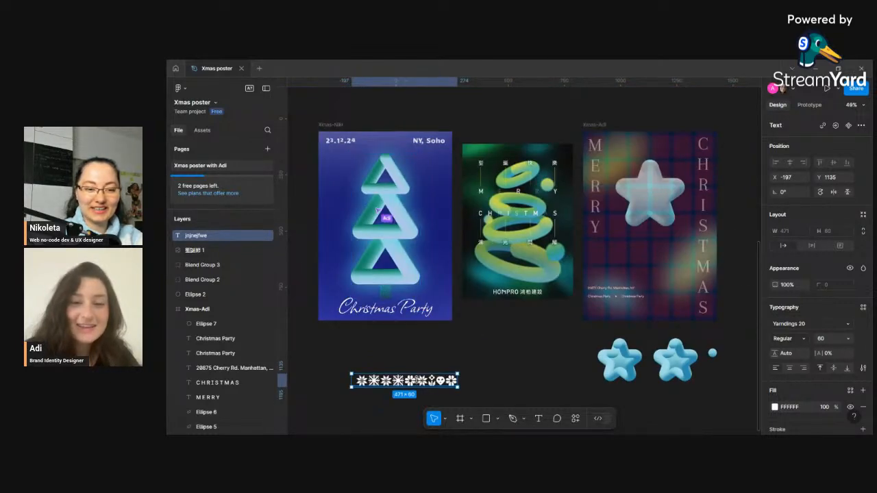
left_click_drag(419, 379, 429, 351)
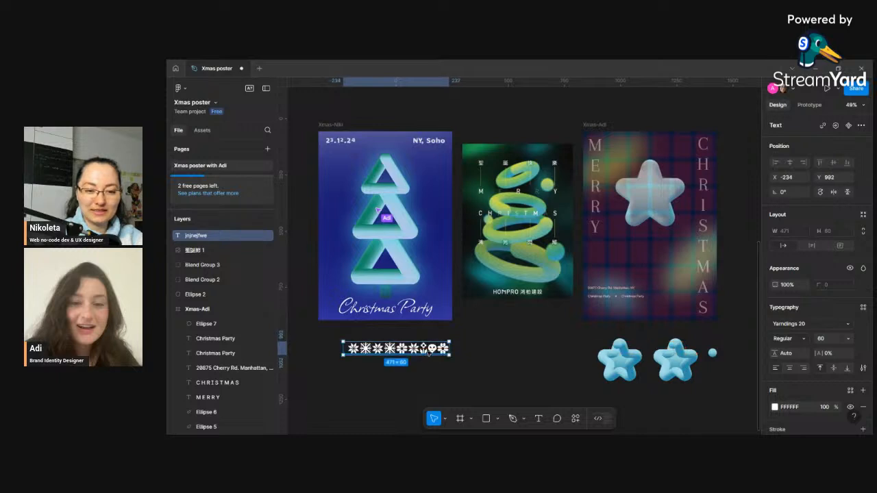
- Delete the last three glyphs of the snowflake text
double_click(433, 351)
left_click(436, 349)
key("BackSpace")
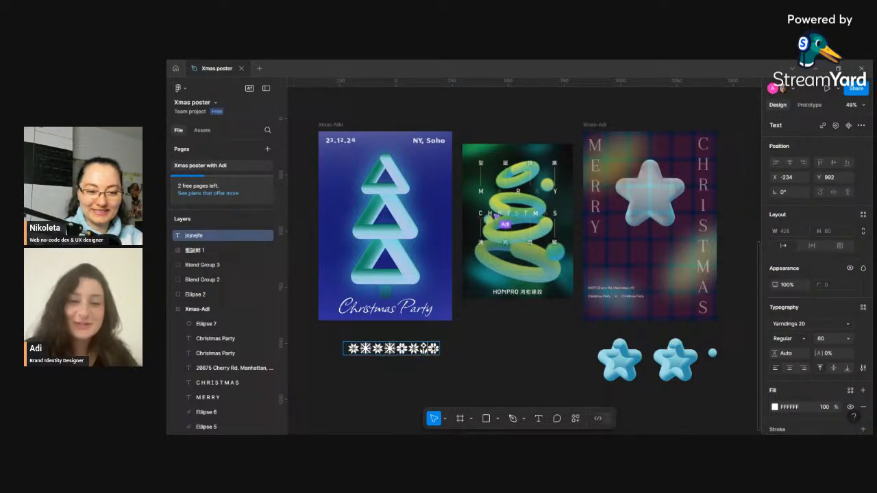
key("BackSpace")
key("BackSpace")
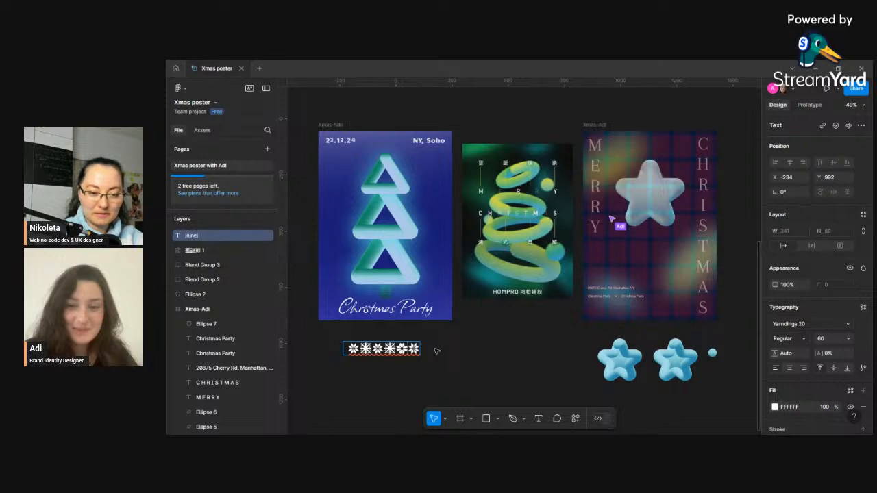
key("BackSpace")
key("Escape")
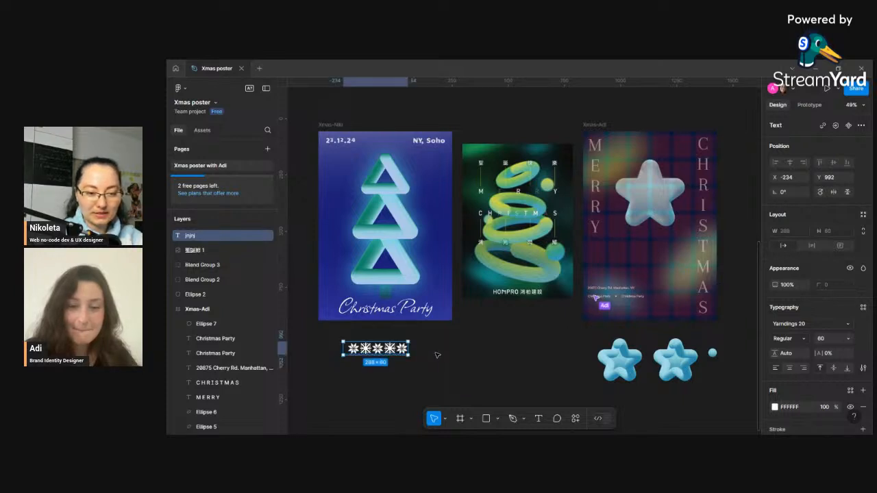
- Replace the last two glyphs of the snowflake text with nj
double_click(372, 351)
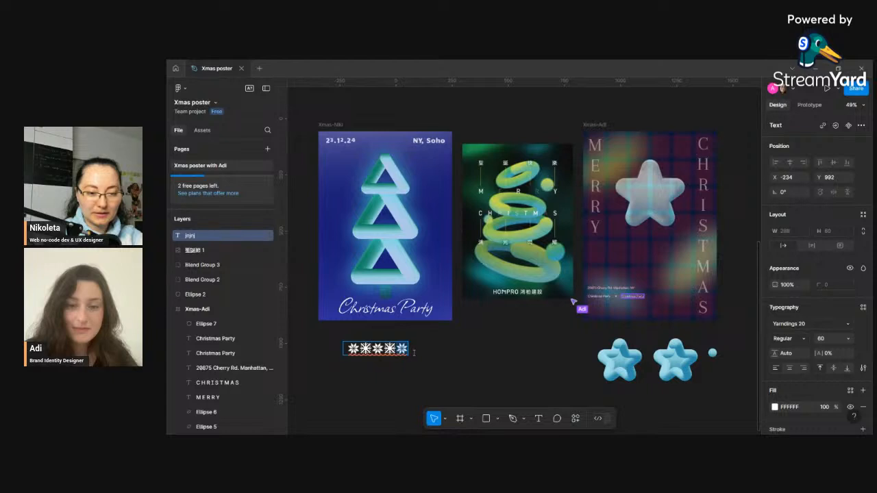
key("BackSpace")
key("BackSpace")
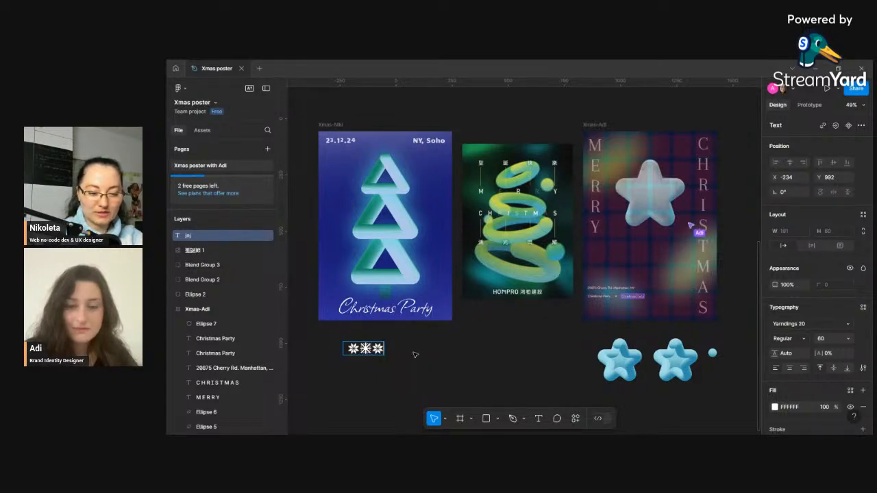
type("nj")
left_click(449, 355)
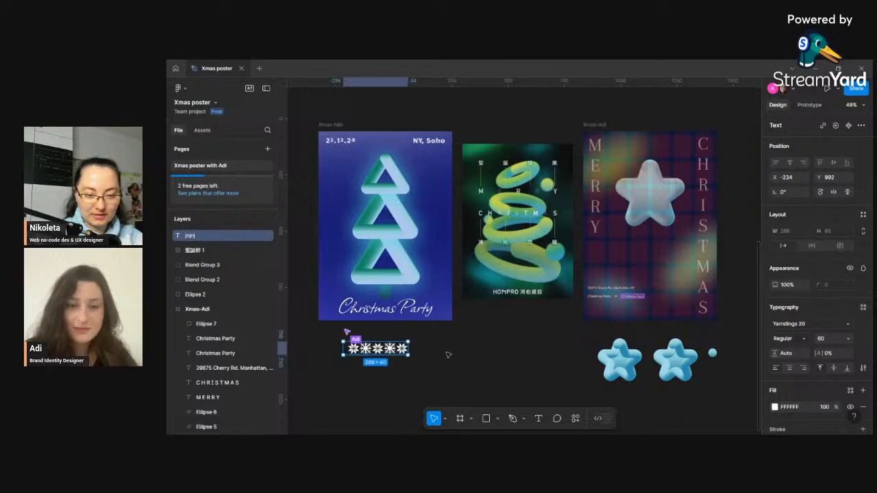
- Trim the snowflake text down to its first two glyphs
double_click(401, 354)
left_click(401, 353)
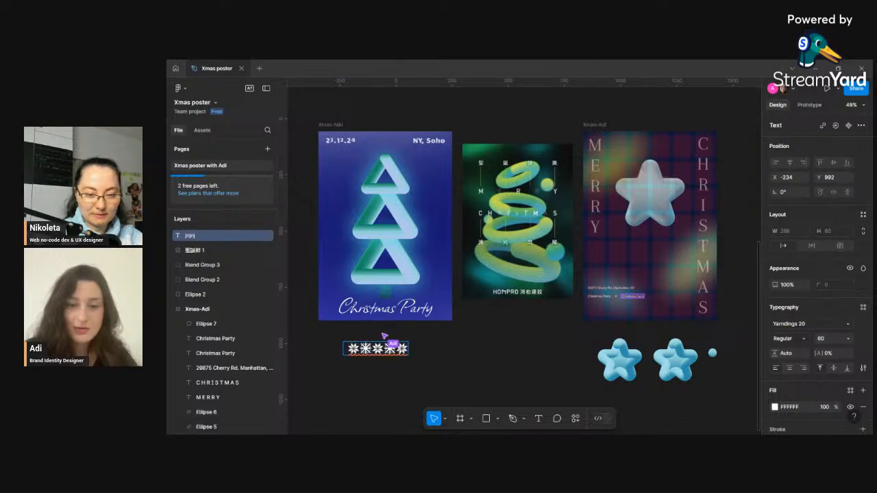
key("BackSpace")
key("BackSpace")
key("BackSpace")
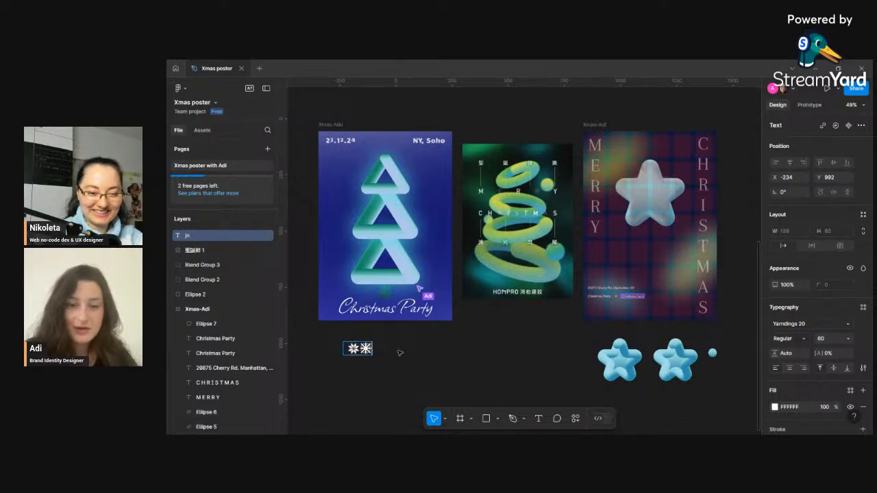
key("Escape")
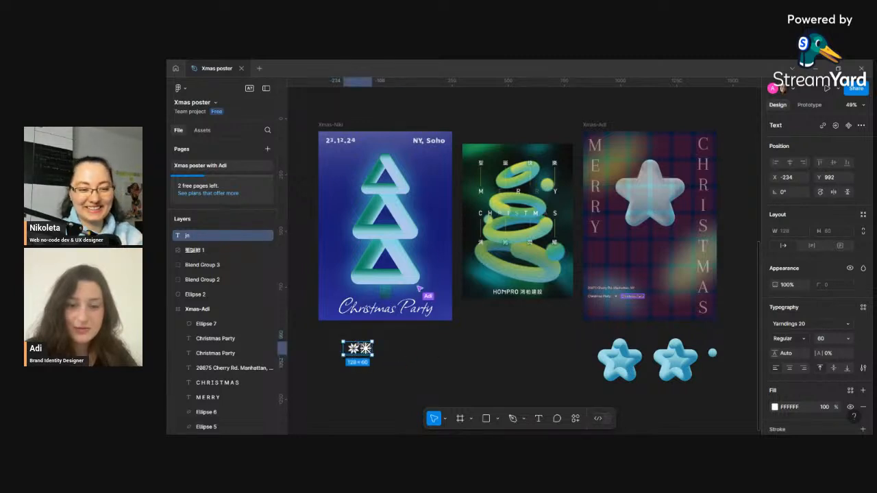
- Duplicate the snowflake text just below the original and change the copy's glyph to n
double_click(361, 351)
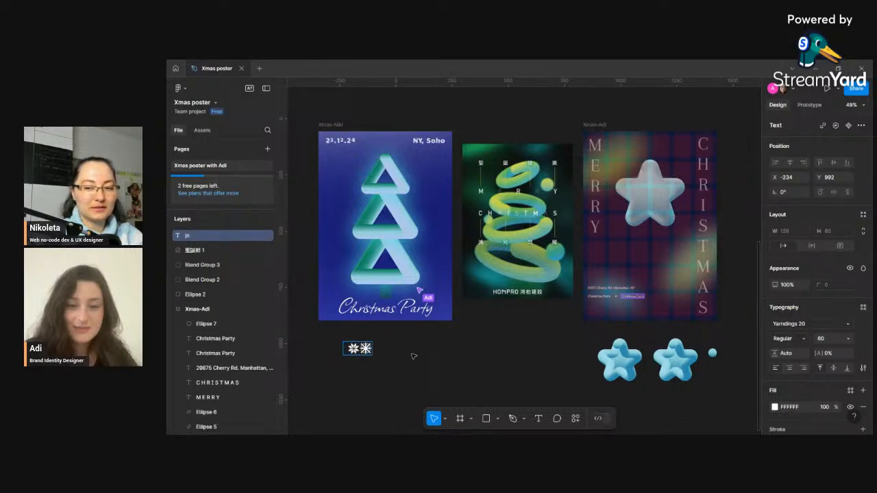
key("Escape")
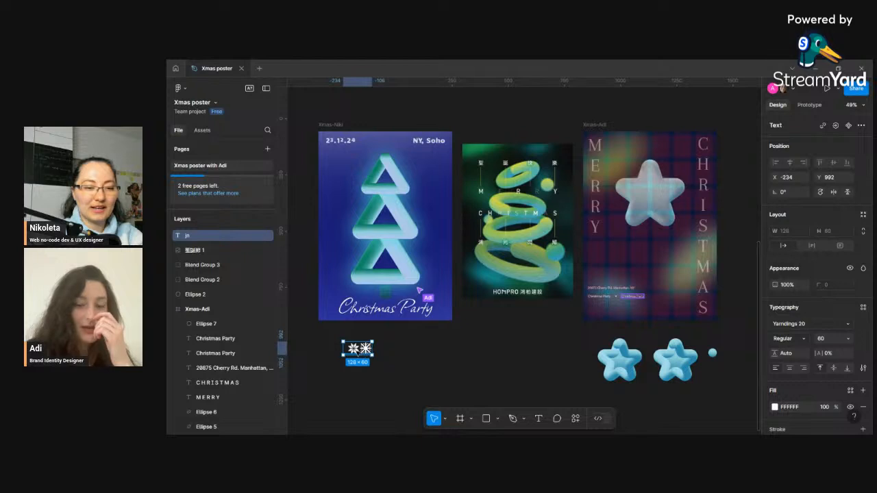
double_click(358, 354)
left_click(359, 351)
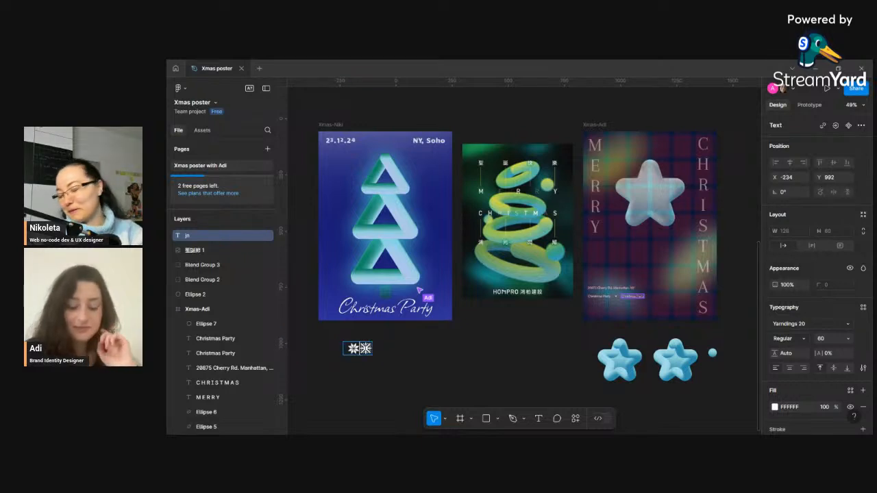
scroll(504, 317, "down", 2)
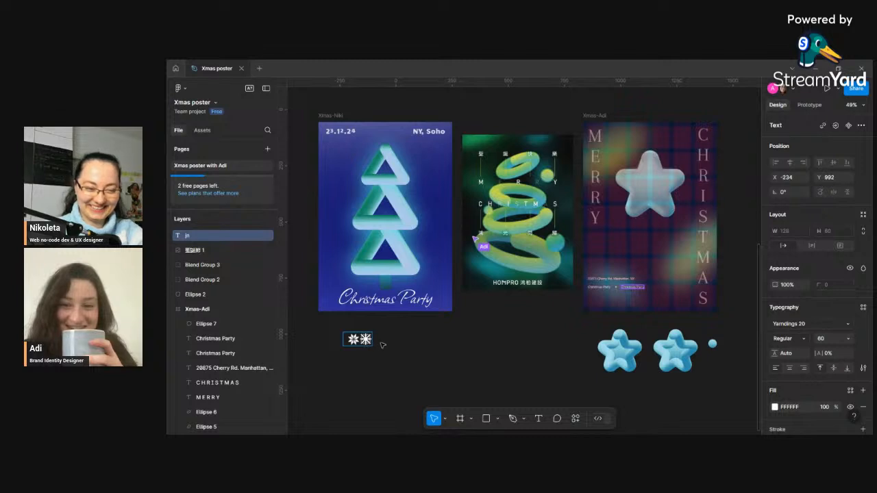
left_click(357, 341)
left_click_drag(360, 342, 382, 365)
double_click(382, 364)
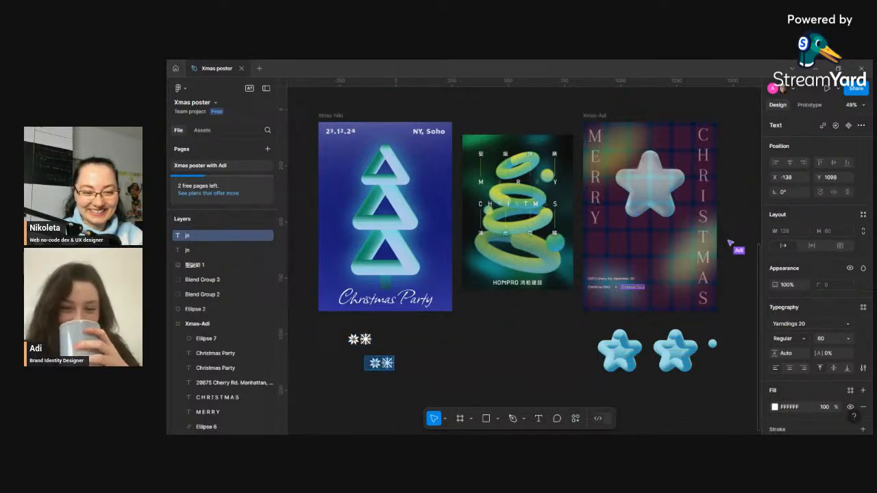
type("n")
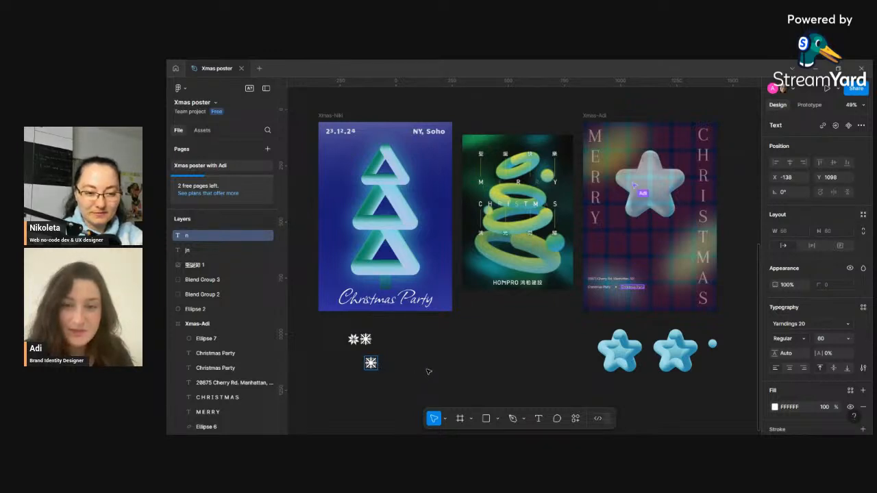
- Move the j snowflake onto the blue poster beside the tree and set its fill opacity to 80%
left_click(358, 339)
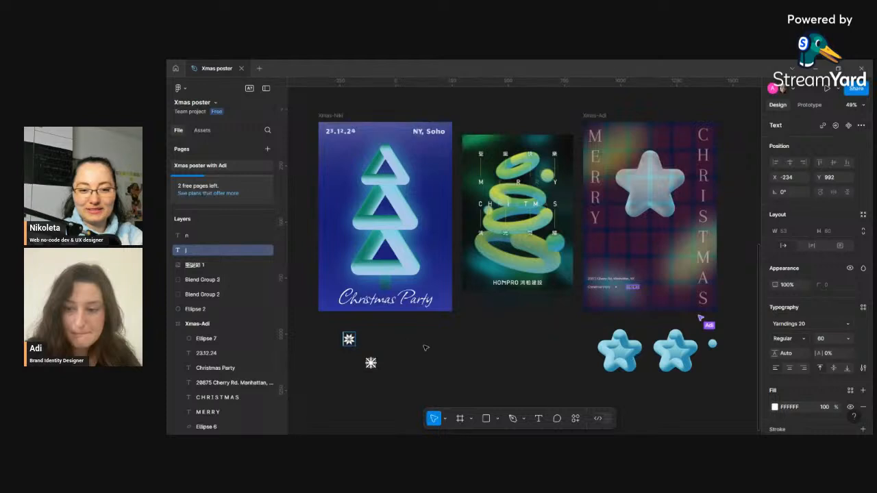
left_click(426, 348)
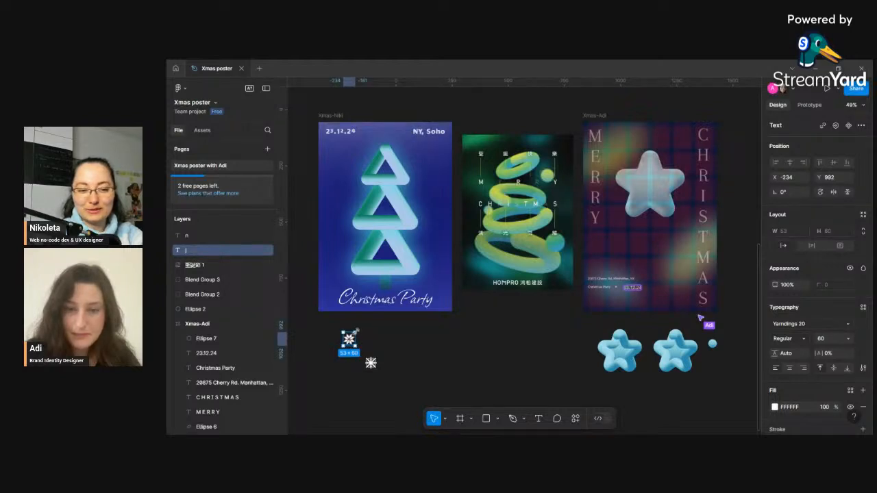
left_click_drag(356, 332, 435, 215)
left_click(782, 246)
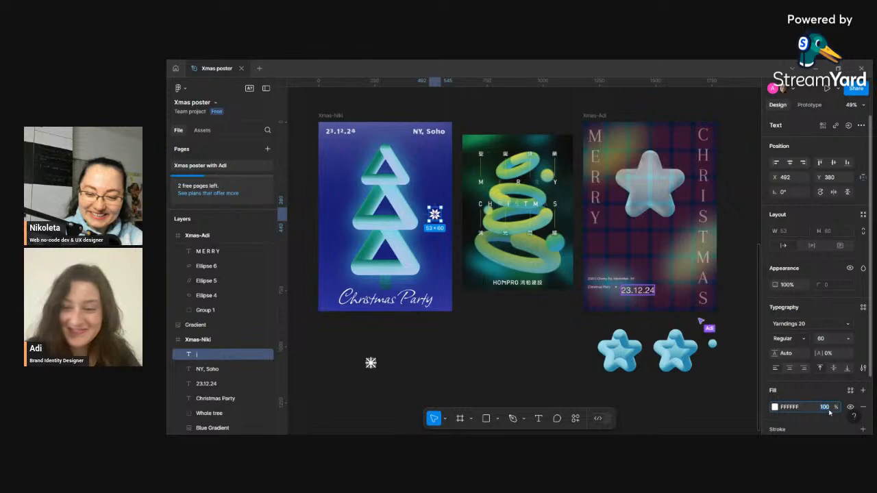
key("Return")
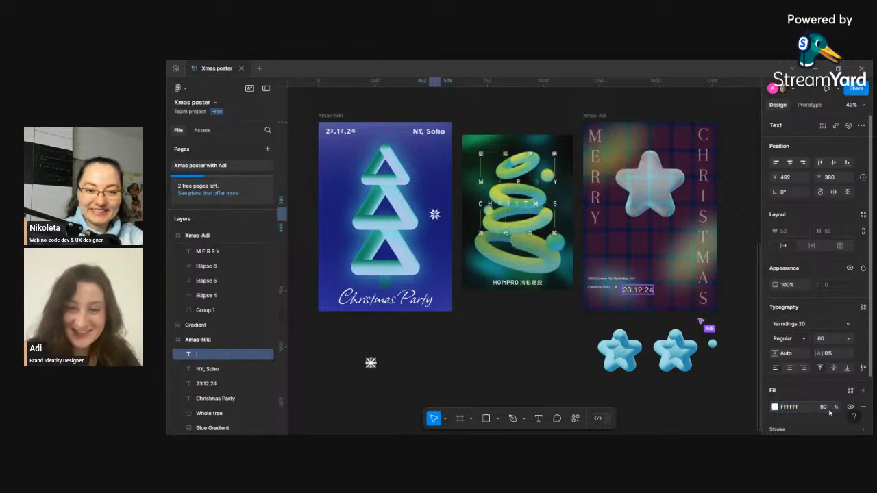
- Try a background blur of 200 on the j snowflake with its fill opacity at 100%
scroll(810, 395, "down", 2)
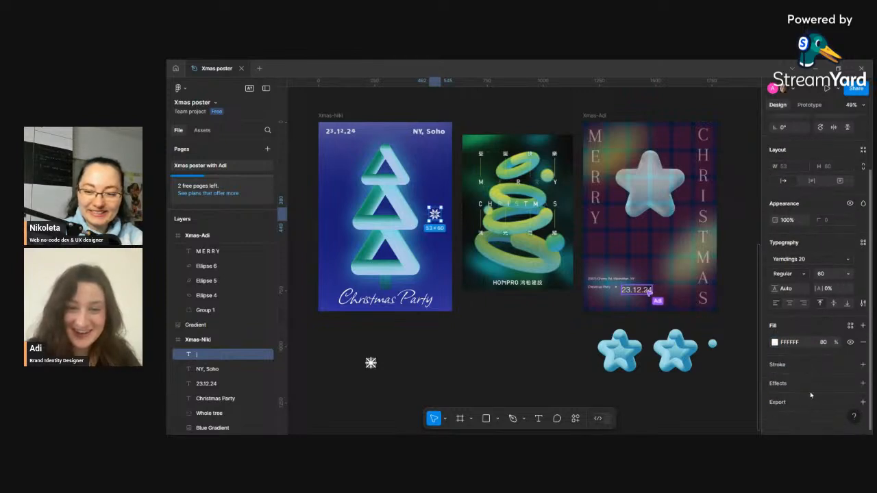
left_click(850, 384)
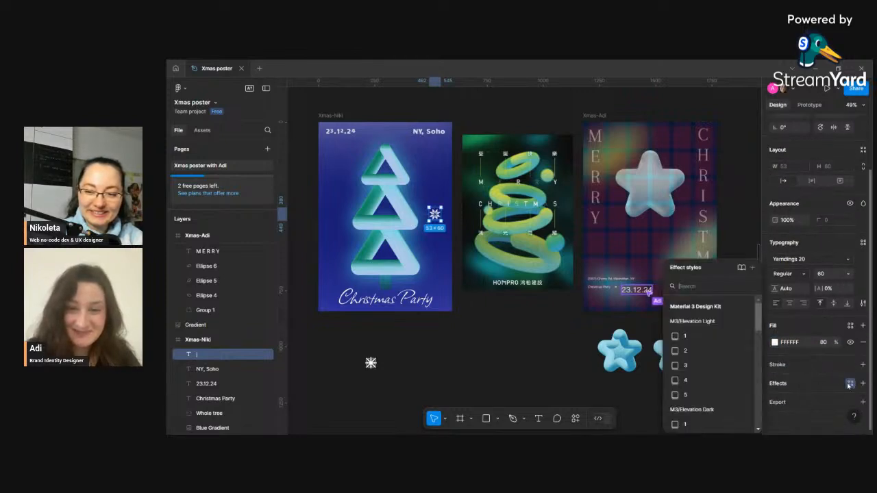
left_click(790, 386)
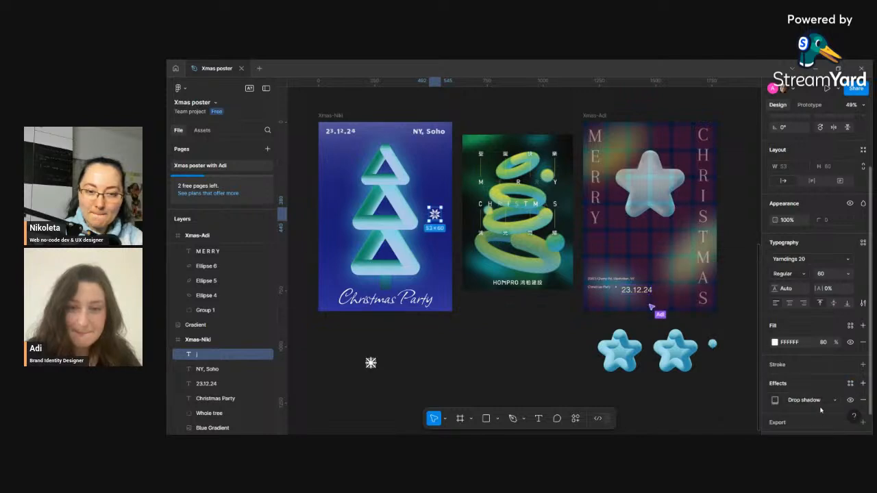
left_click(810, 401)
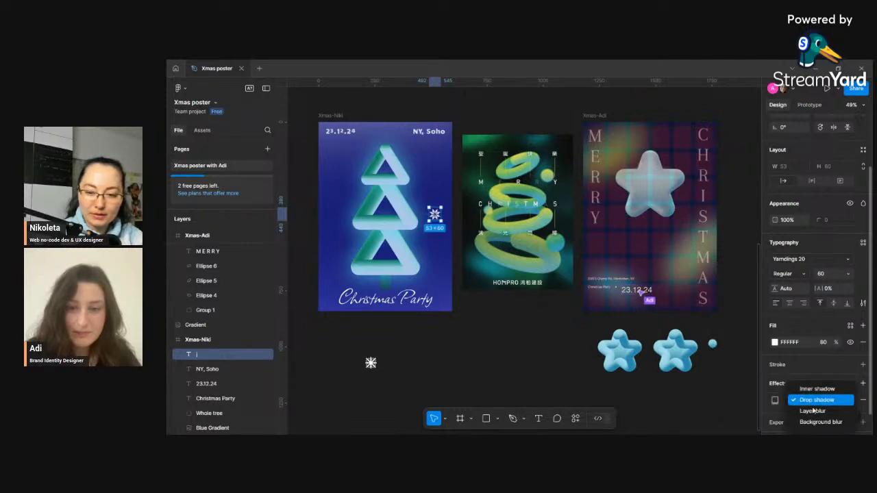
left_click(815, 423)
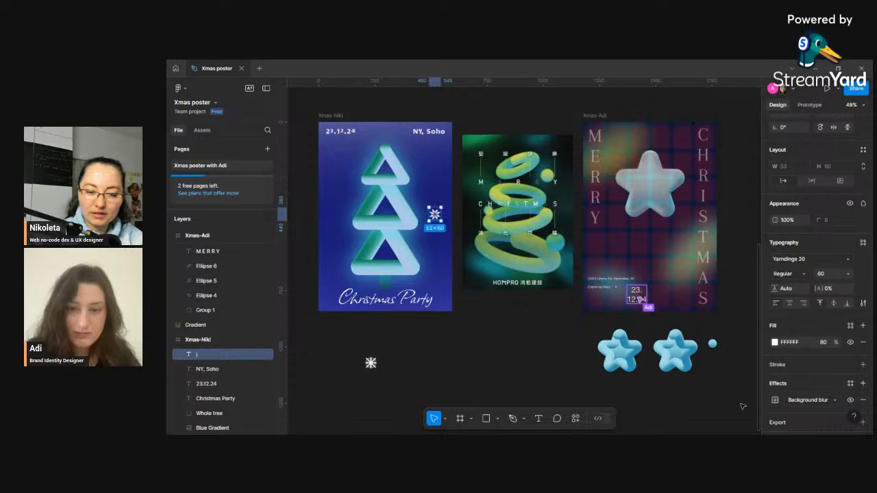
left_click(775, 401)
scroll(452, 215, "up", 5)
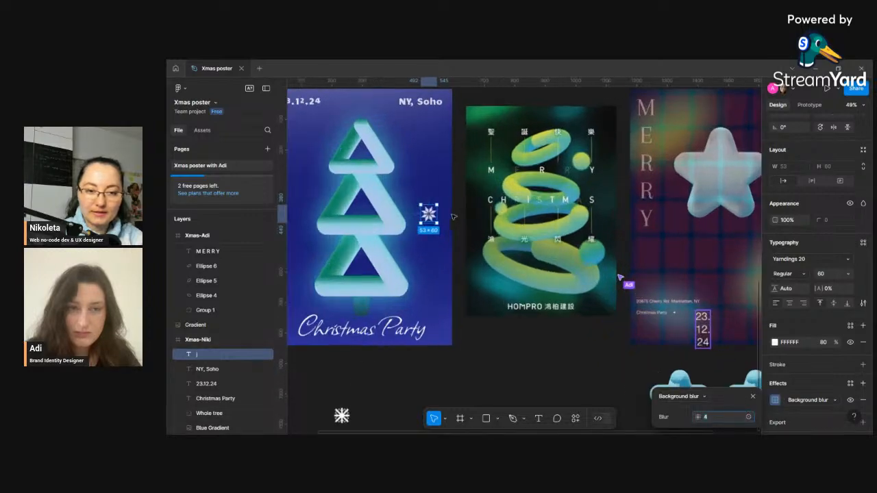
scroll(454, 216, "up", 5)
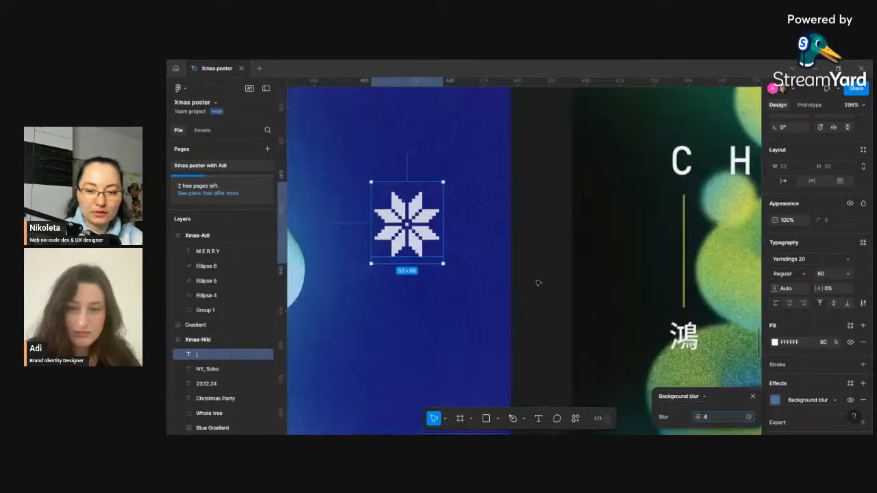
type("100")
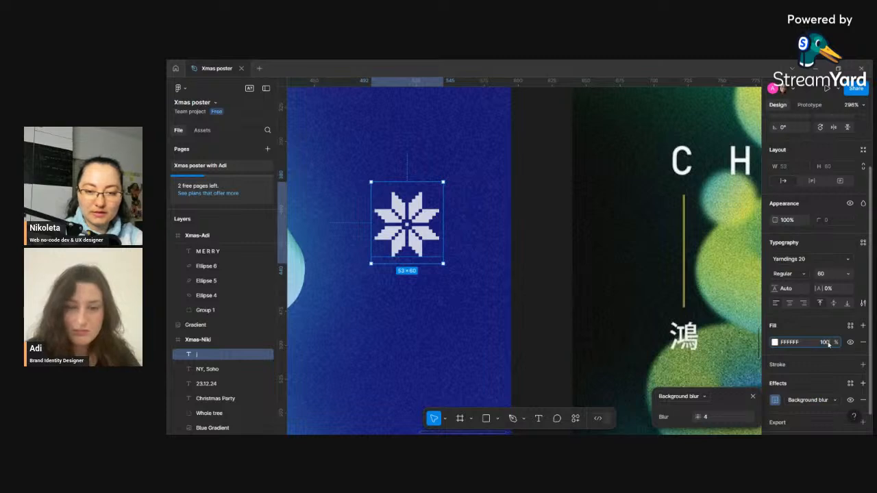
key("Return")
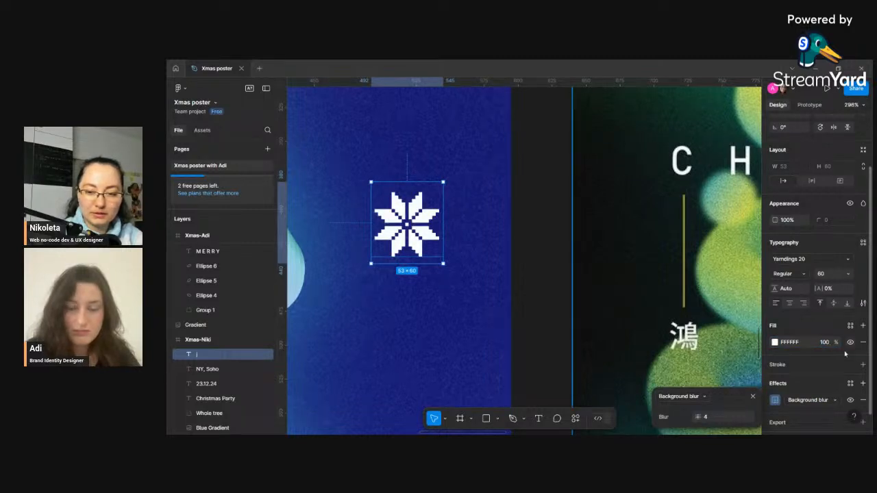
left_click_drag(699, 417, 744, 416)
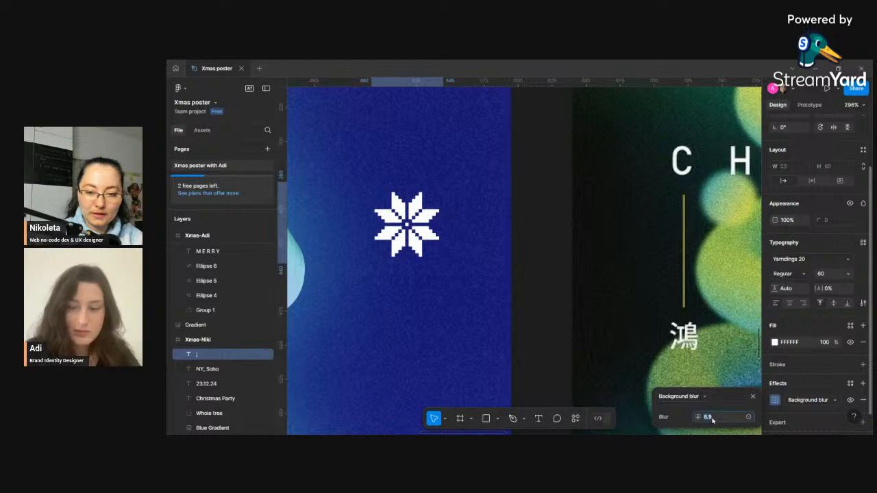
type("20")
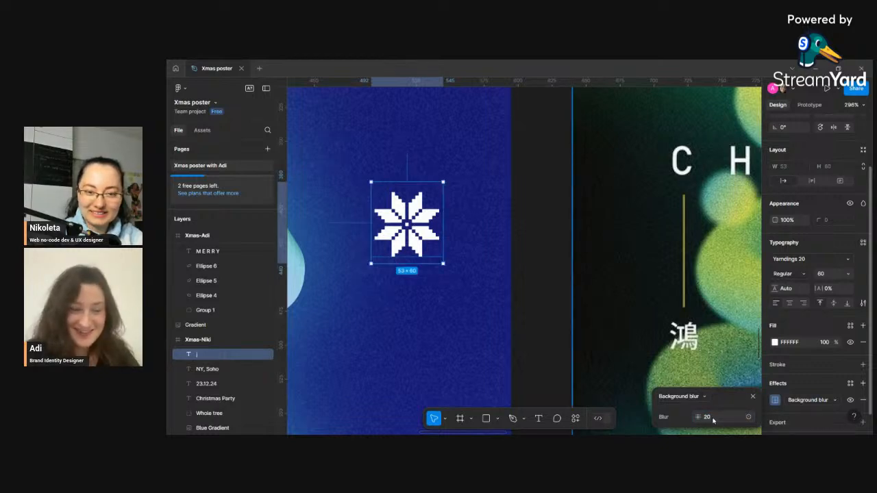
left_click(709, 419)
type("200")
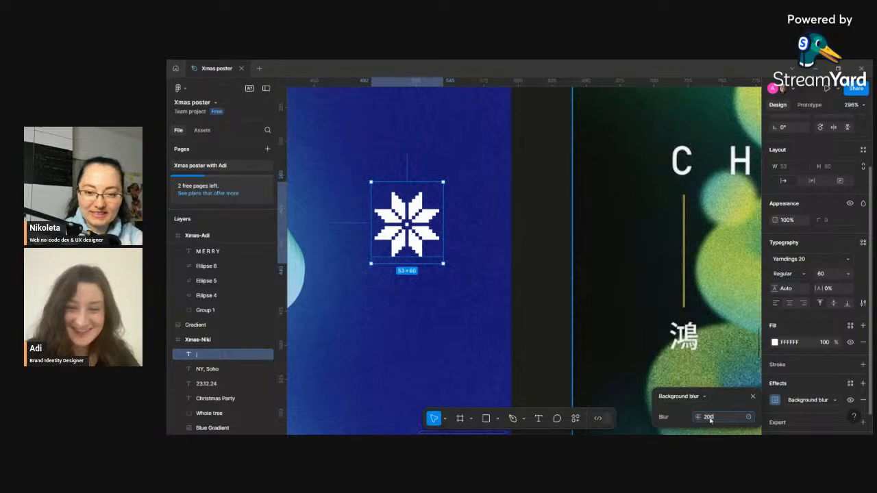
- Remove the background blur effect from the j snowflake
scroll(407, 226, "down", 10)
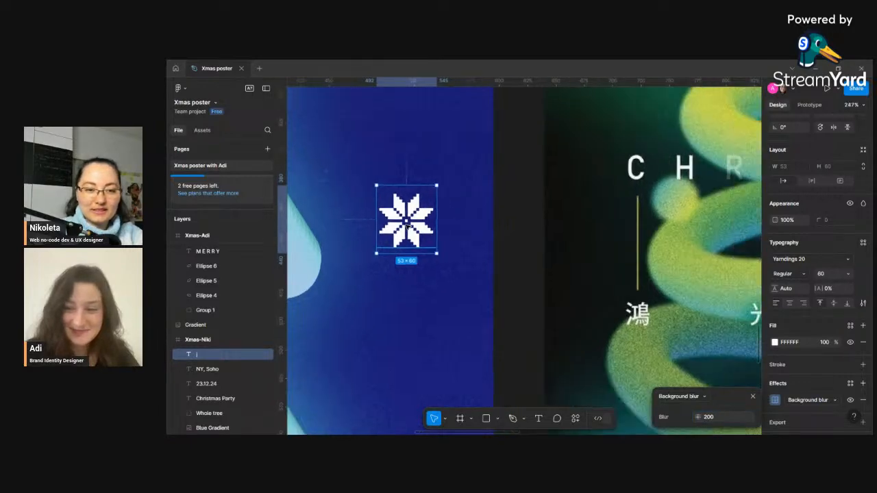
scroll(410, 231, "down", 2)
left_click_drag(410, 231, 478, 244)
scroll(378, 243, "up", 4)
scroll(359, 240, "up", 5)
scroll(507, 245, "down", 2)
scroll(507, 244, "down", 5)
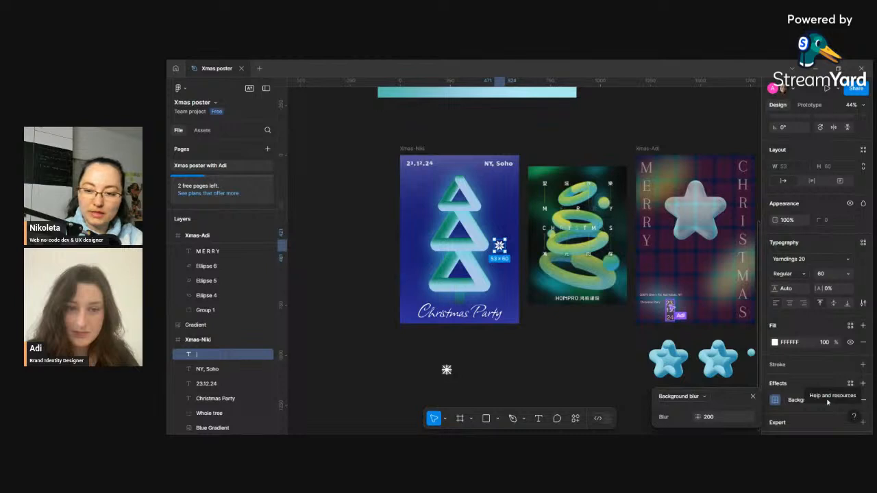
left_click(863, 401)
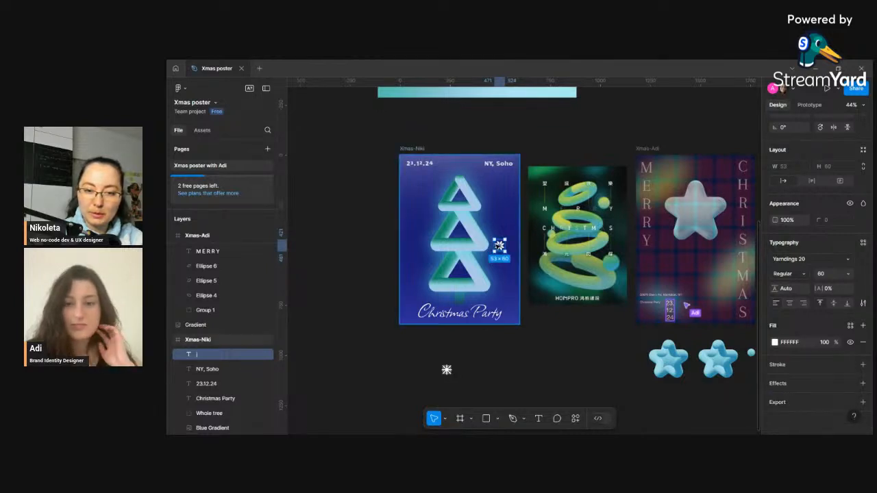
- Set the j snowflake's fill opacity to 60%
left_click(825, 345)
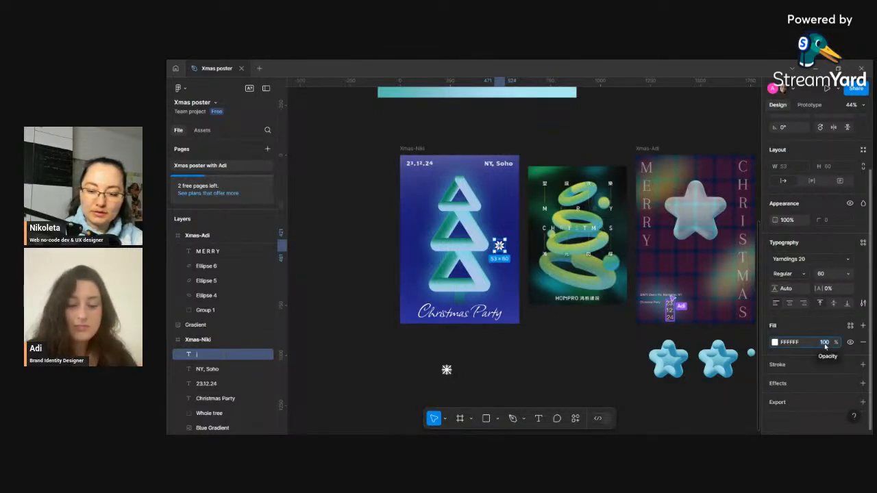
type("80")
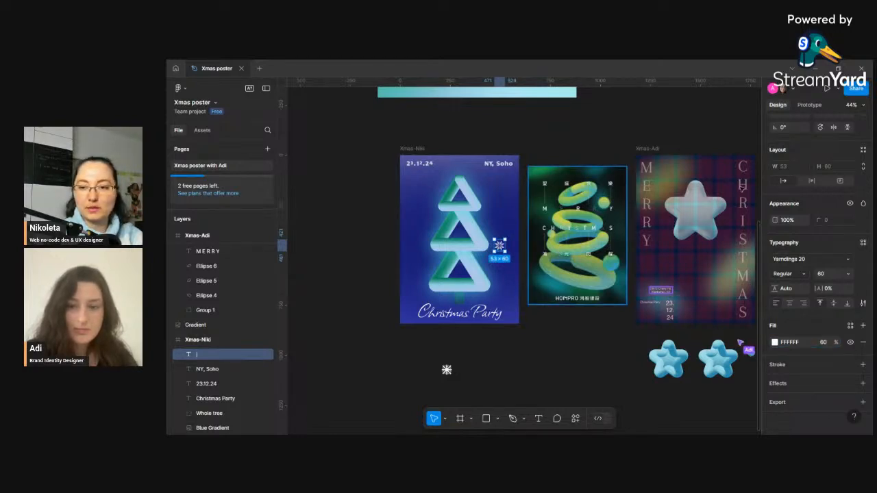
left_click_drag(597, 340, 547, 352)
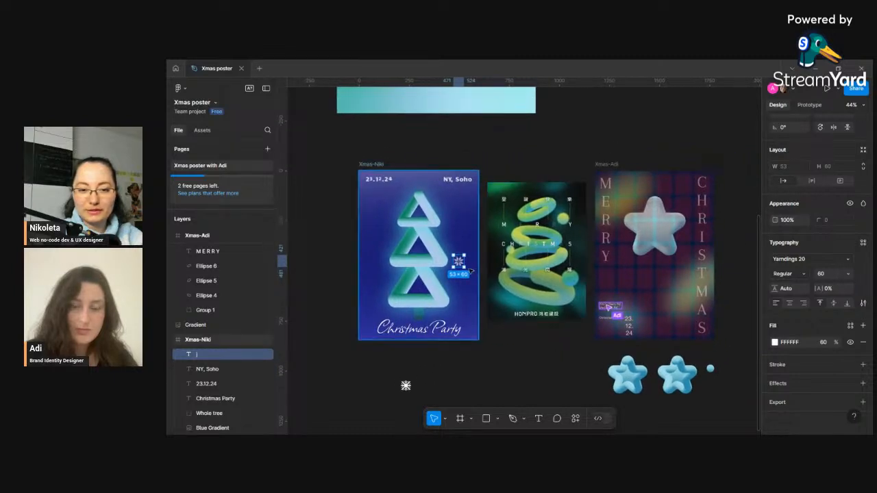
- Move the j snowflake up next to NY, Soho and rotate it about -33°
left_click_drag(459, 261, 460, 202)
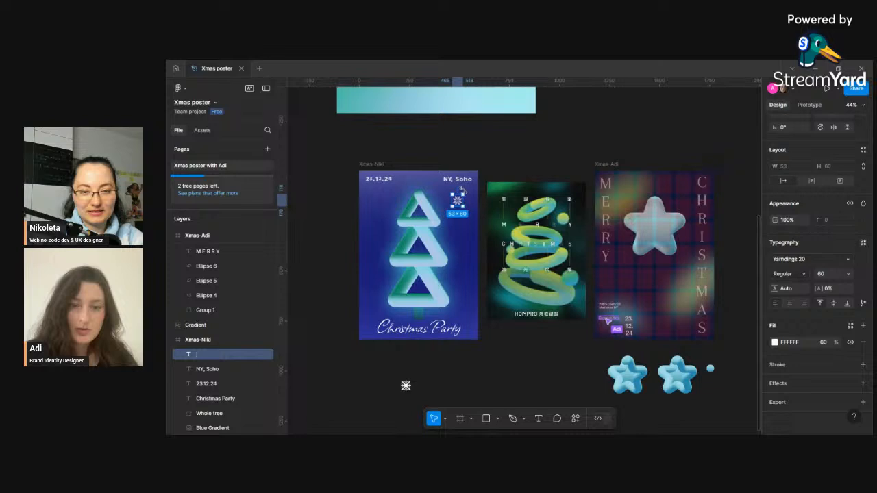
mouse_move(461, 188)
left_mouse_down()
mouse_move(470, 199)
mouse_move(442, 191)
mouse_move(473, 194)
mouse_move(462, 199)
left_mouse_up()
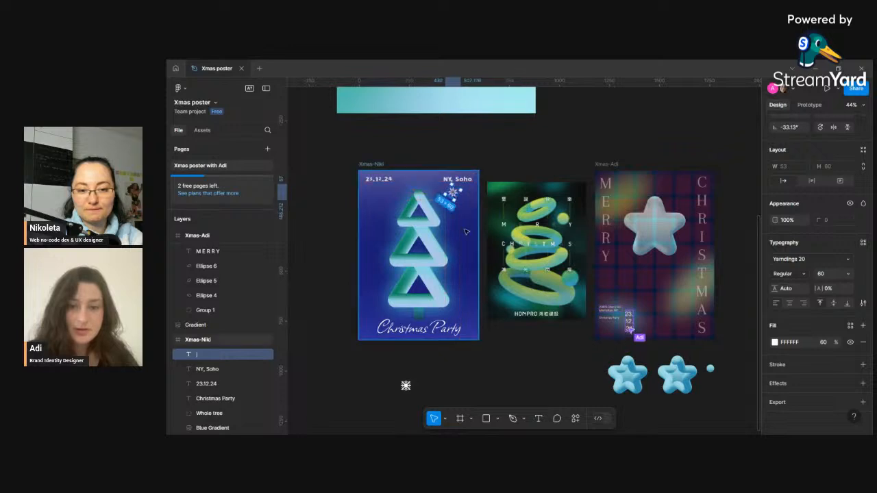
- Move the n snowflake onto the blue poster, left of the tree's lower tier
left_click(405, 386)
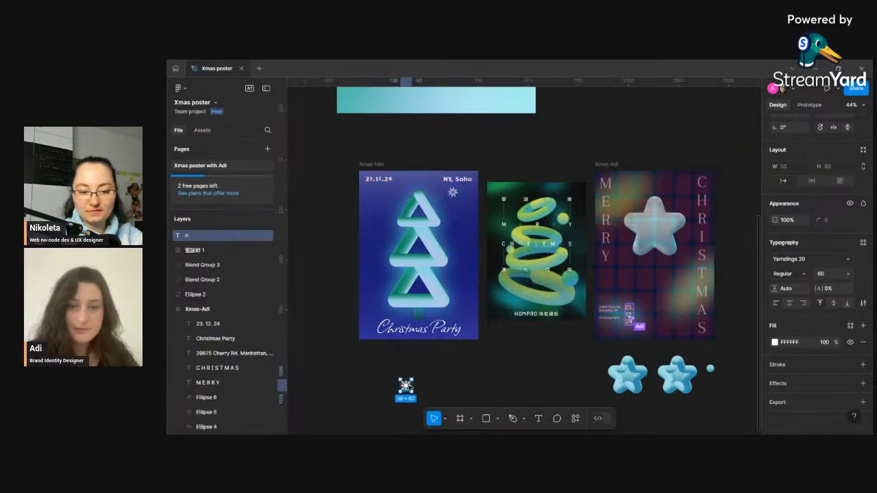
left_click(455, 193)
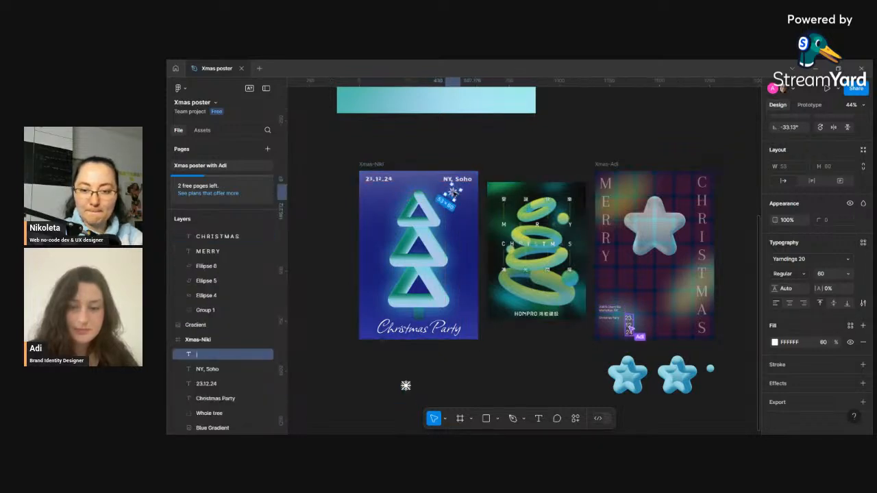
left_click(406, 386)
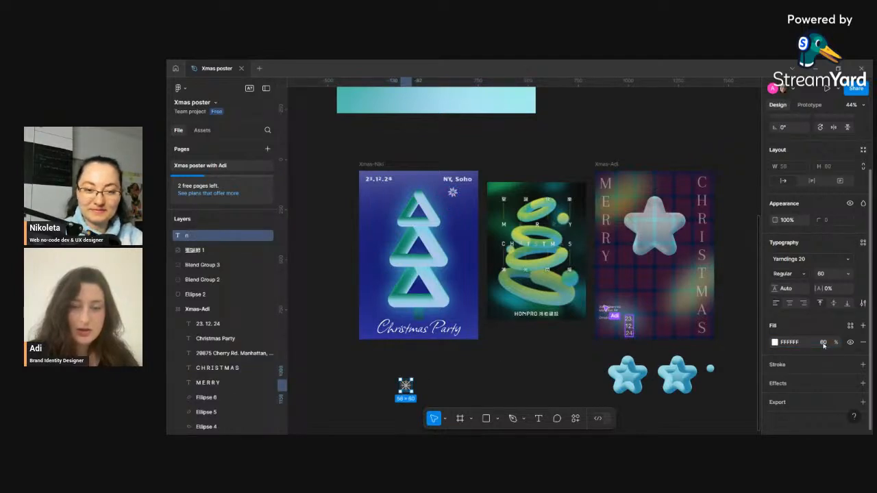
left_click_drag(406, 386, 382, 288)
left_click(382, 289)
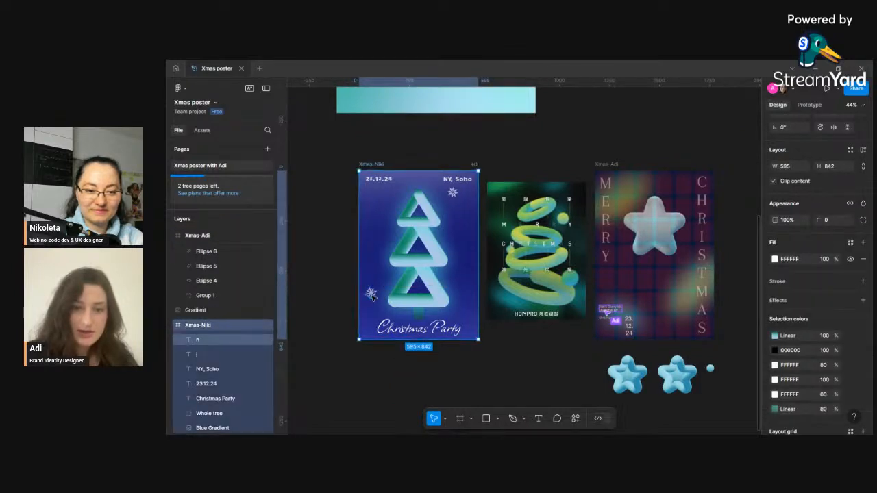
- Duplicate the n snowflake and place the copy right of the tree's lower tier
left_click(372, 296)
left_click_drag(373, 296, 447, 279)
left_click(452, 194)
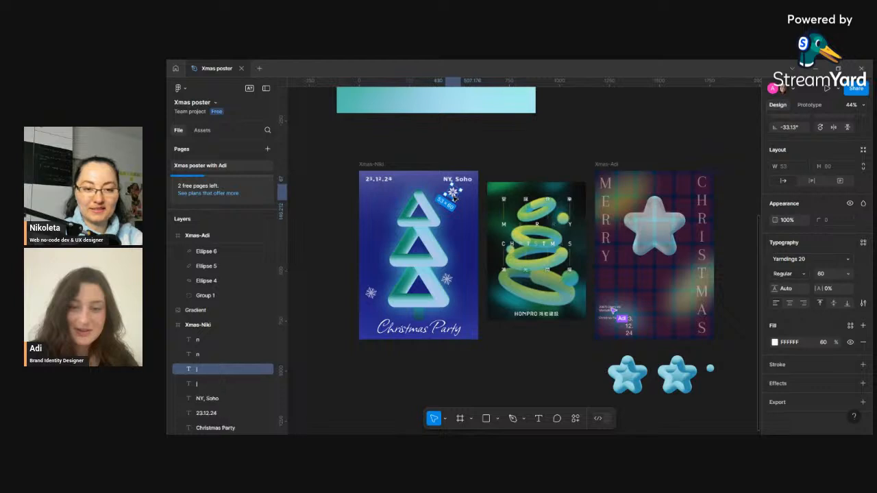
- Move a j snowflake onto the left end of the tree's upper tier
left_click_drag(454, 197, 384, 235)
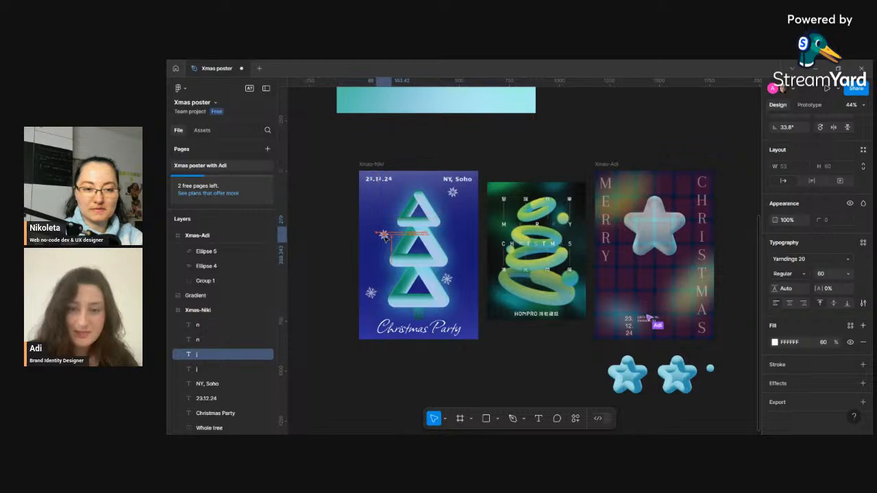
left_click(462, 242)
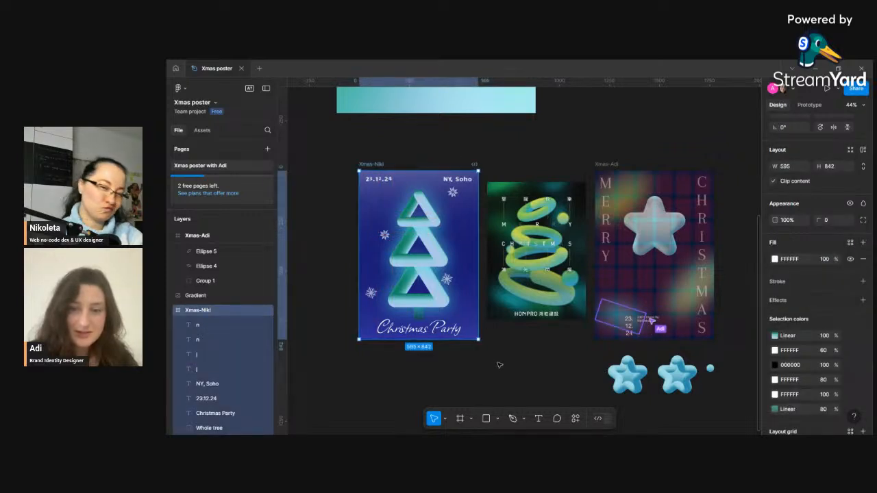
left_click_drag(383, 236, 391, 230)
left_click(389, 231)
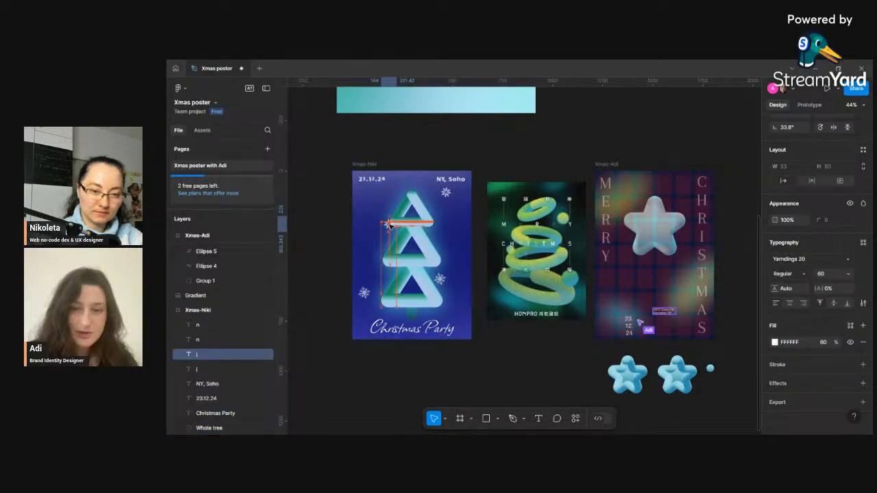
- Try sending the snowflake to the back of the poster, and undo it
right_click(390, 225)
left_click(431, 166)
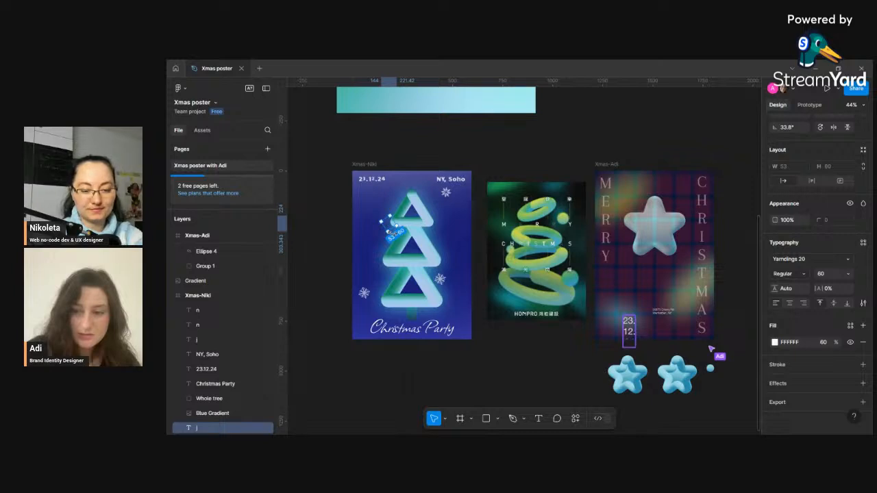
key("ctrl+z")
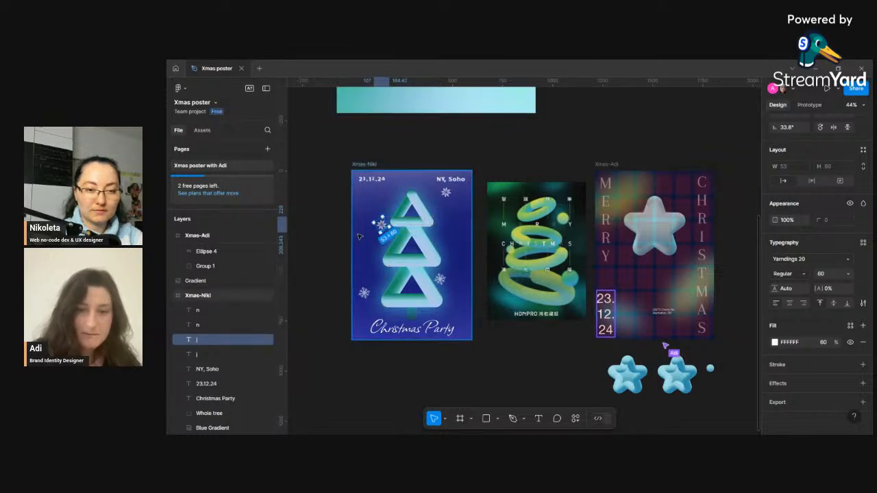
- Bring the tree's upper triangle group to the front over the snowflake and nudge the snowflake left
left_click_drag(386, 225, 384, 224)
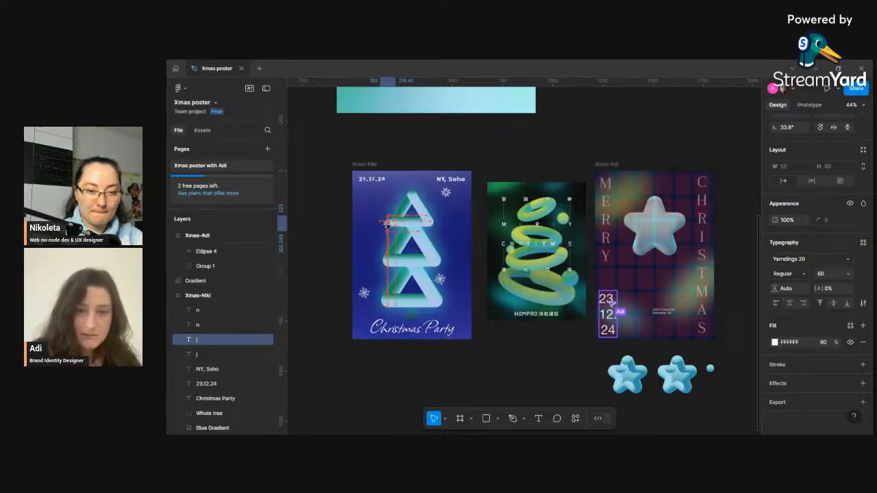
scroll(407, 243, "up", 15)
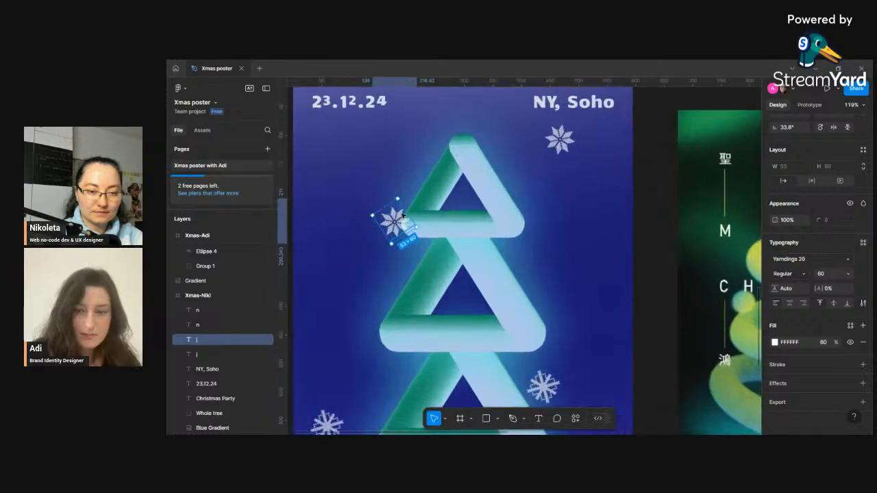
scroll(395, 229, "up", 2)
left_click(499, 254)
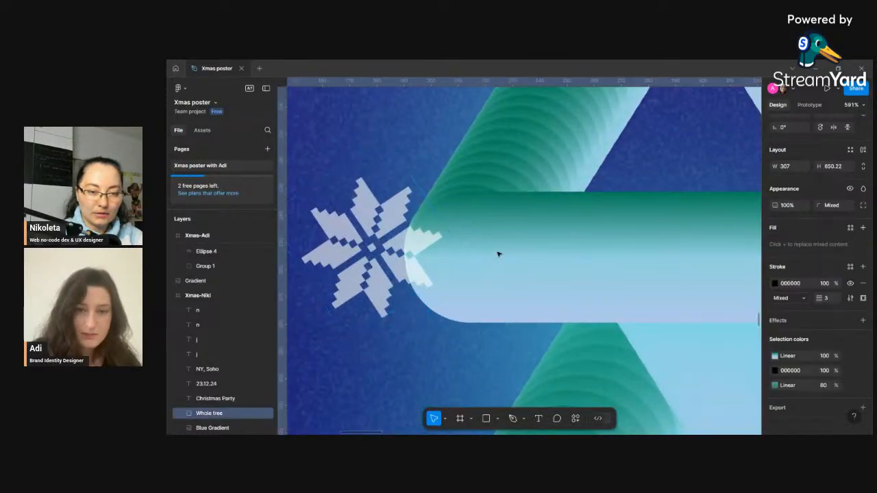
double_click(499, 254)
double_click(499, 254)
left_click(411, 255)
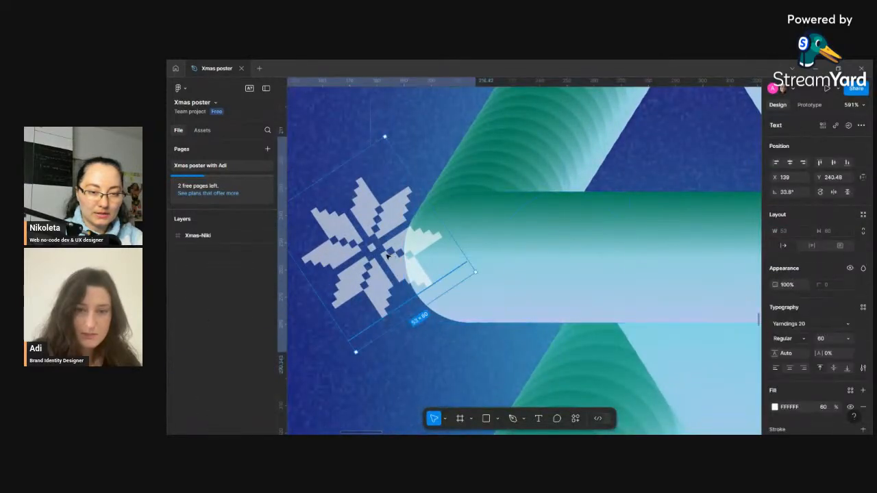
left_click(542, 248)
double_click(542, 248)
right_click(541, 248)
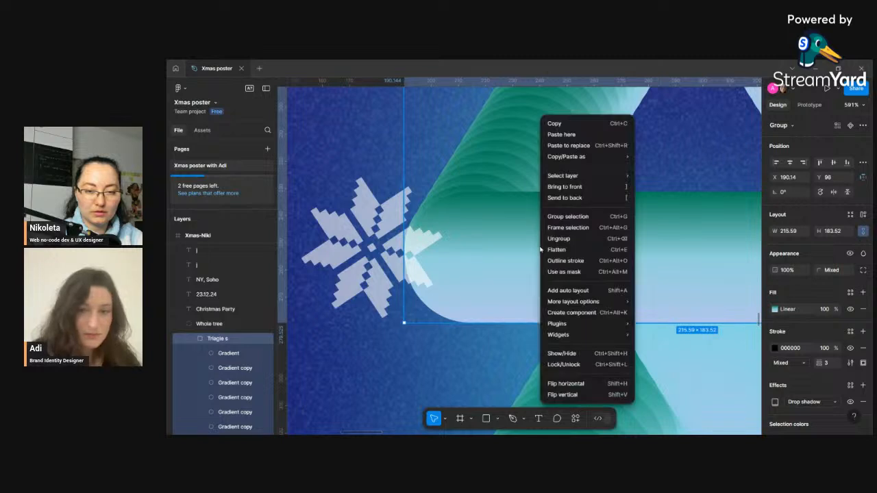
left_click(579, 187)
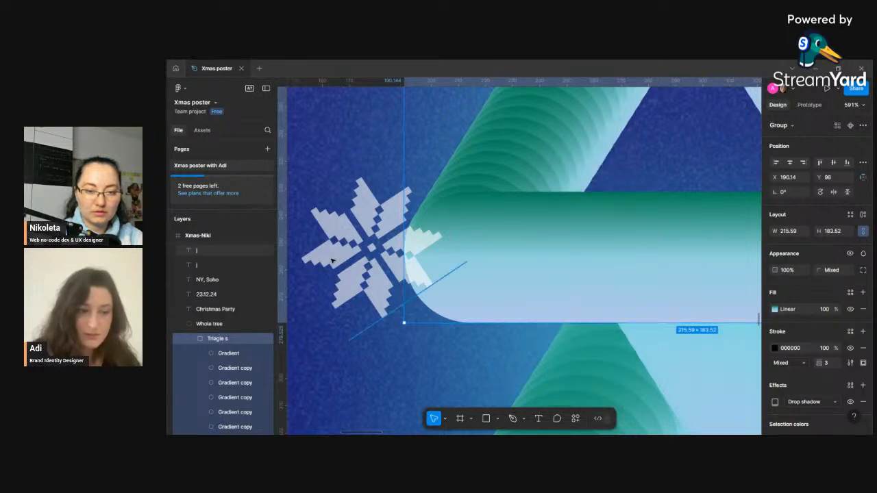
mouse_move(368, 260)
left_mouse_down()
mouse_move(349, 259)
mouse_move(449, 260)
mouse_move(357, 258)
left_mouse_up()
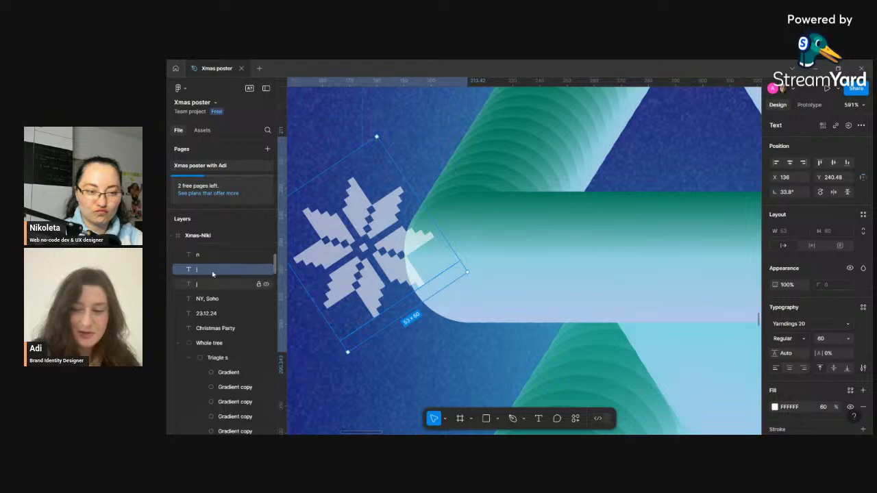
- Nudge the left snowflake and send it to the back of the poster's layers
scroll(221, 341, "down", 5)
scroll(221, 341, "down", 4)
scroll(521, 257, "down", 10)
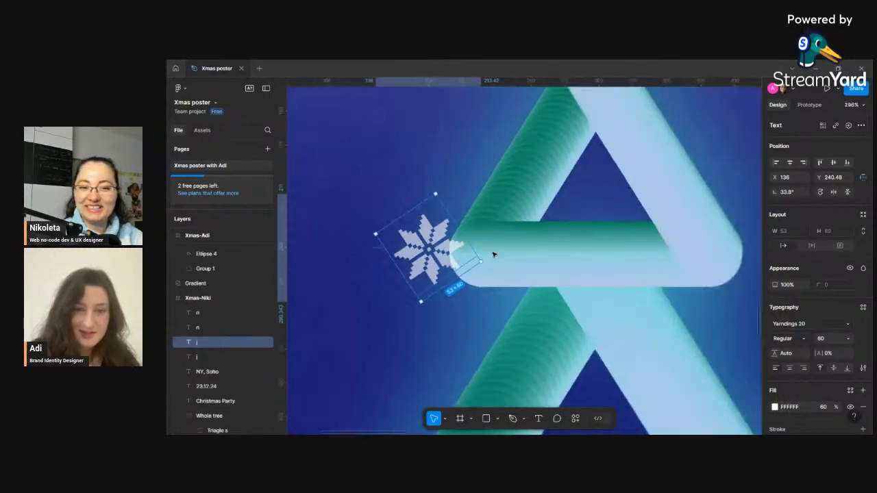
scroll(537, 264, "down", 3)
scroll(520, 267, "down", 2)
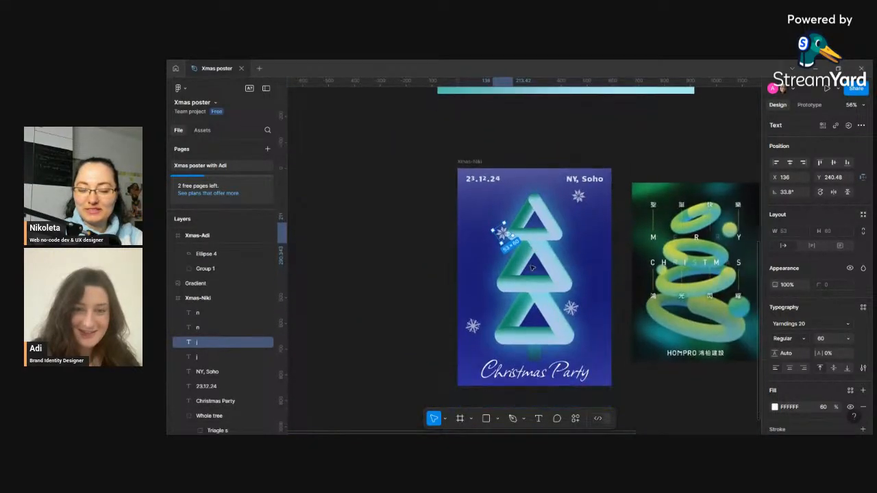
scroll(504, 271, "right", 3)
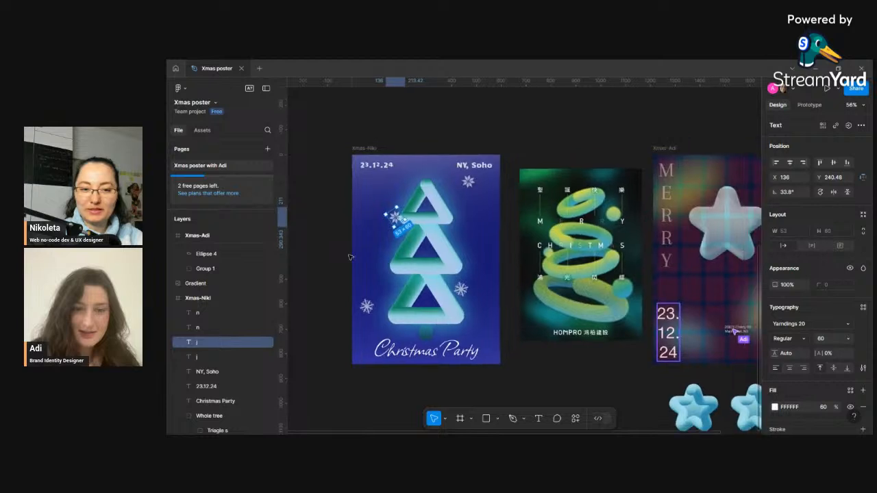
scroll(412, 274, "down", 5)
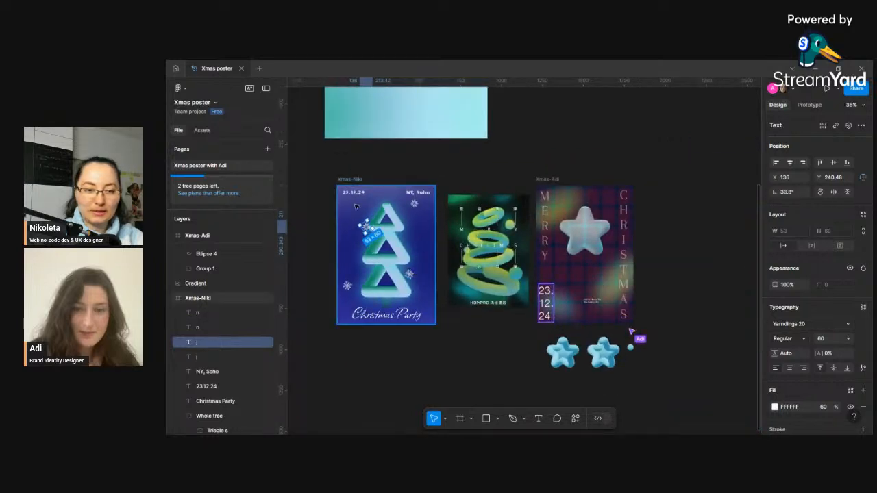
left_click(415, 204)
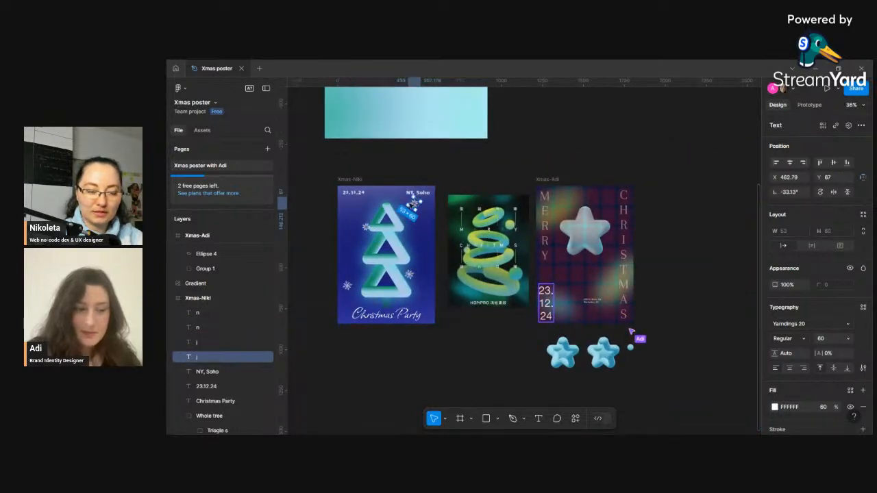
left_click(367, 229)
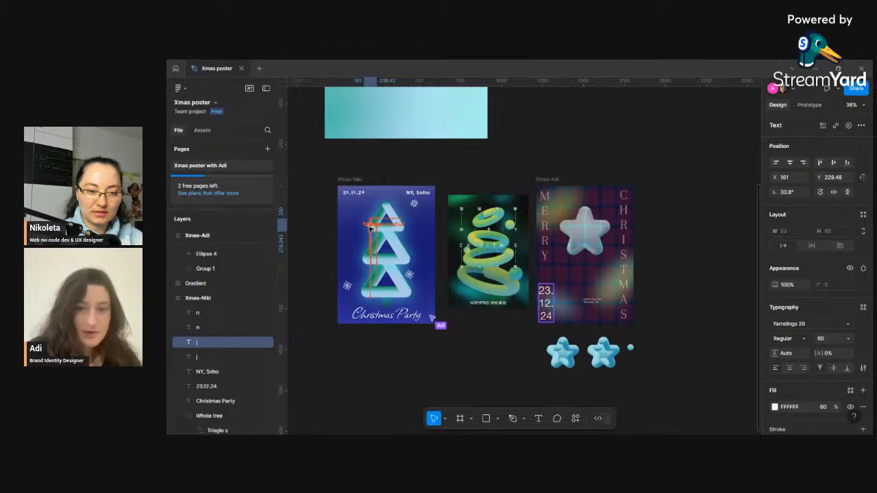
right_click(378, 228)
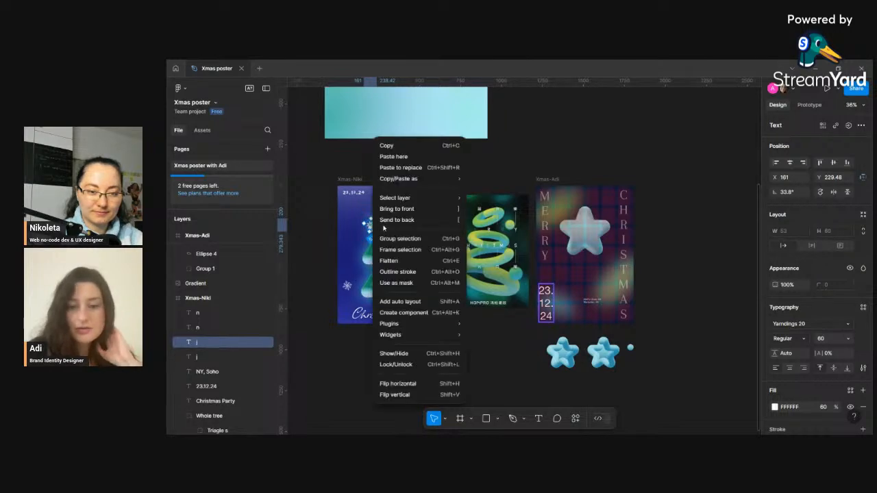
left_click(368, 224)
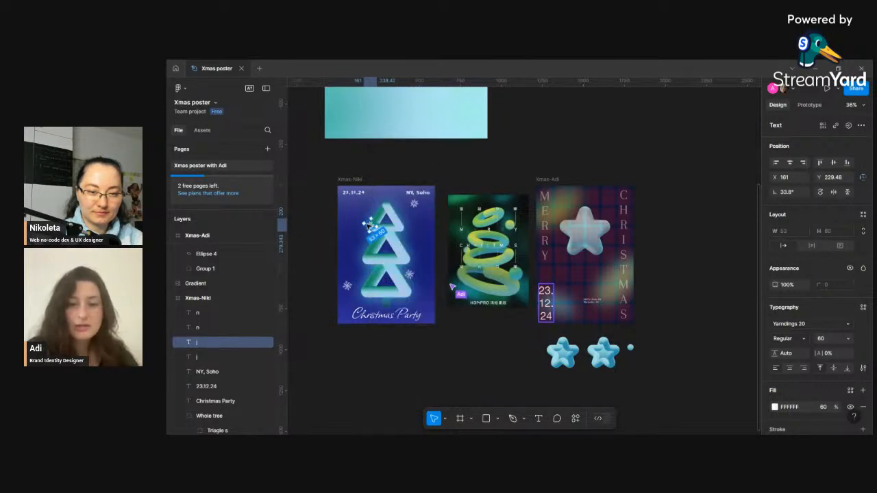
left_click_drag(370, 224, 365, 227)
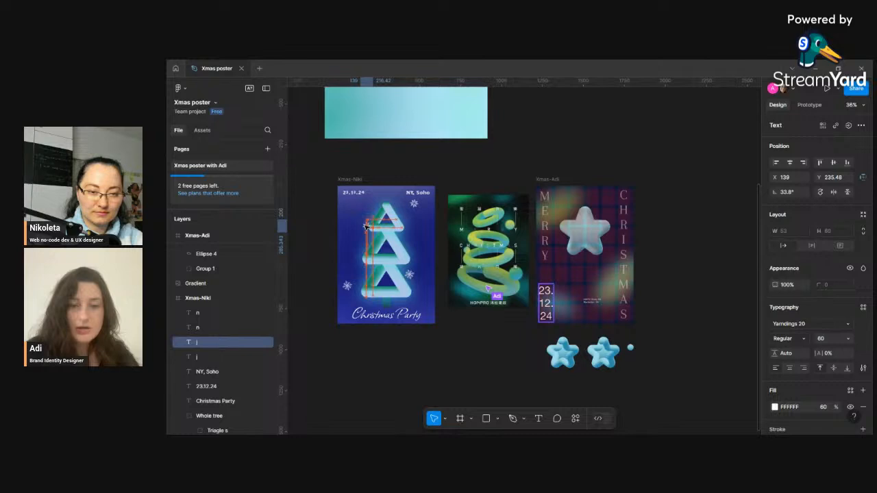
right_click(365, 226)
left_click(396, 218)
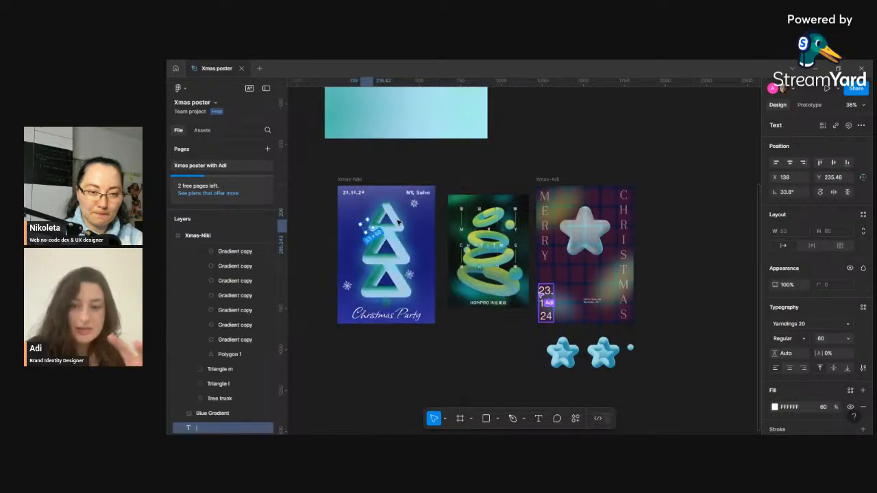
- Move the left snowflake up beside the top corner of the tree's upper tier
scroll(214, 370, "up", 3)
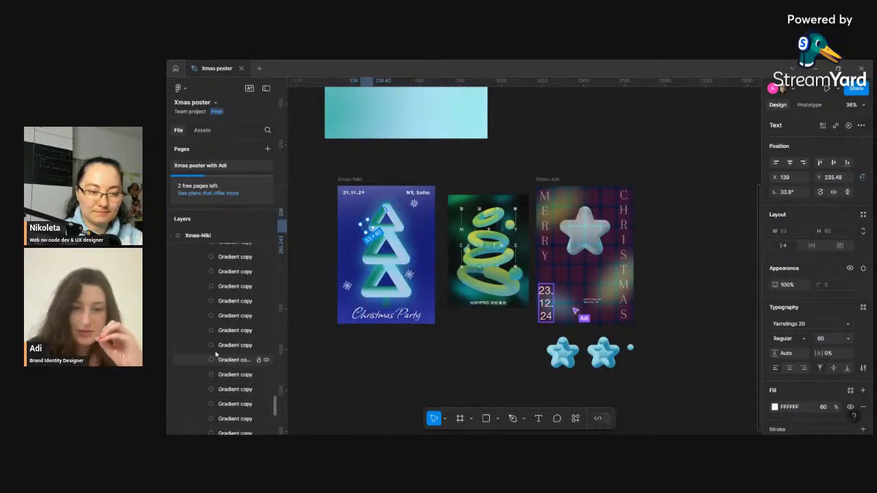
scroll(216, 354, "up", 5)
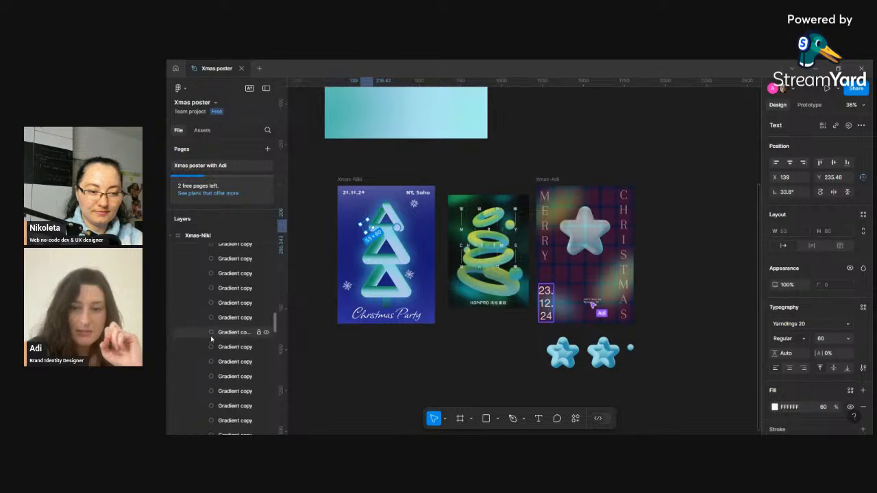
scroll(211, 338, "up", 10)
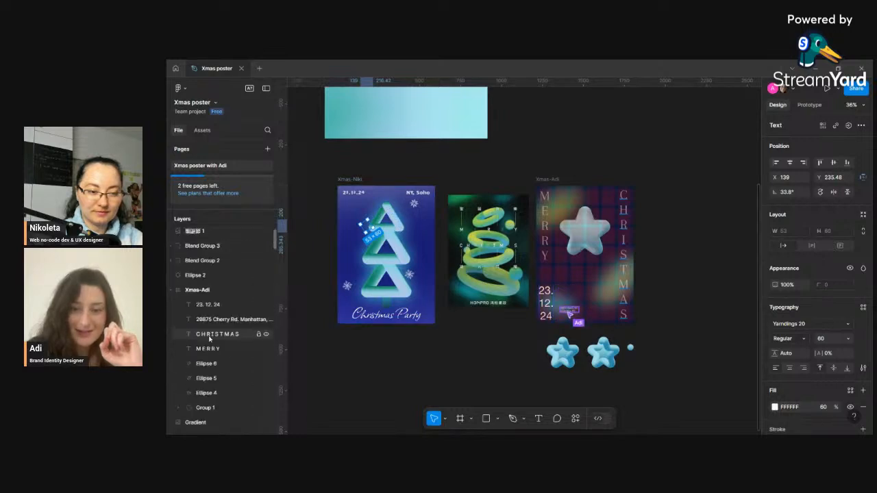
scroll(210, 339, "down", 5)
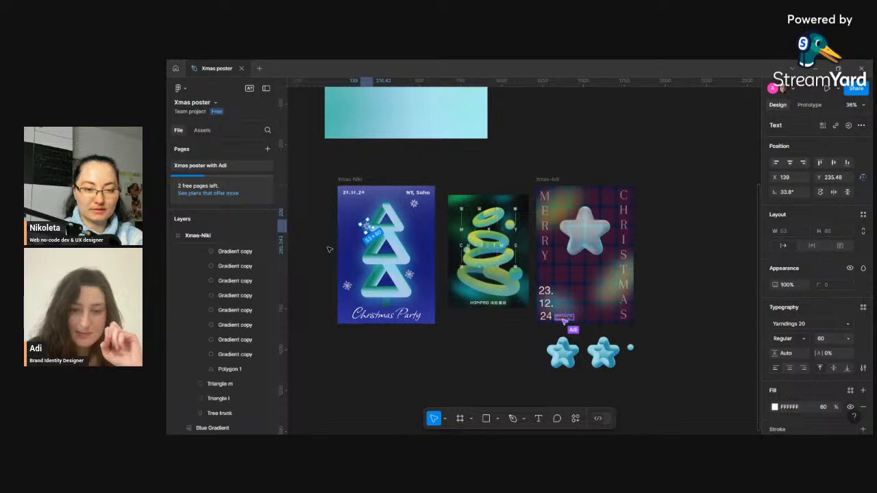
left_click_drag(368, 228, 360, 218)
key("Escape")
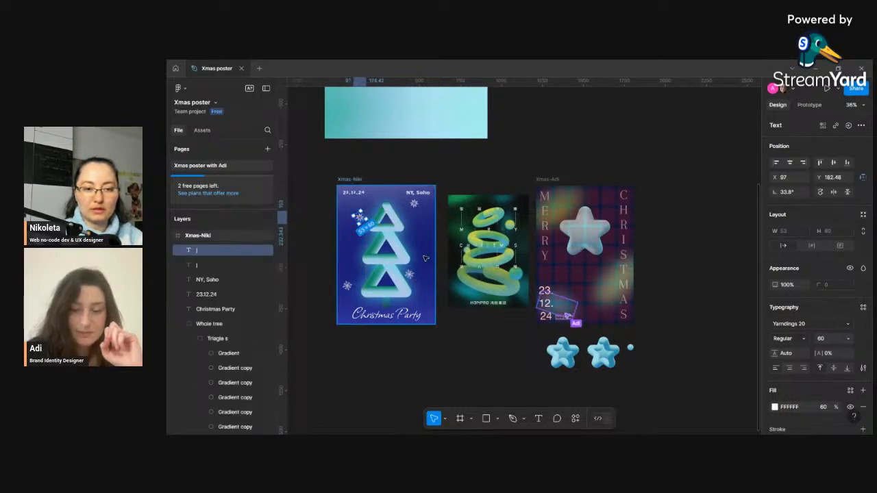
- Duplicate the NY, Soho snowflake, place the copy right of the tree's middle tier, and set its size to 50
left_click(414, 279)
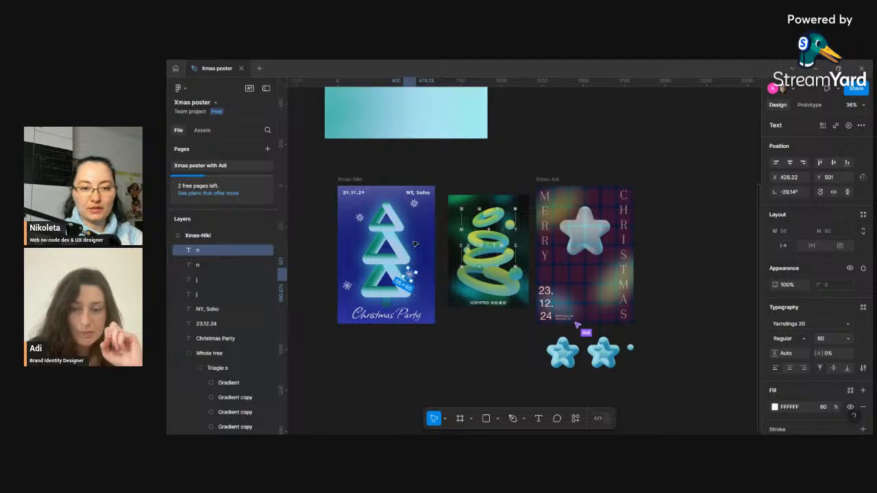
left_click(416, 205)
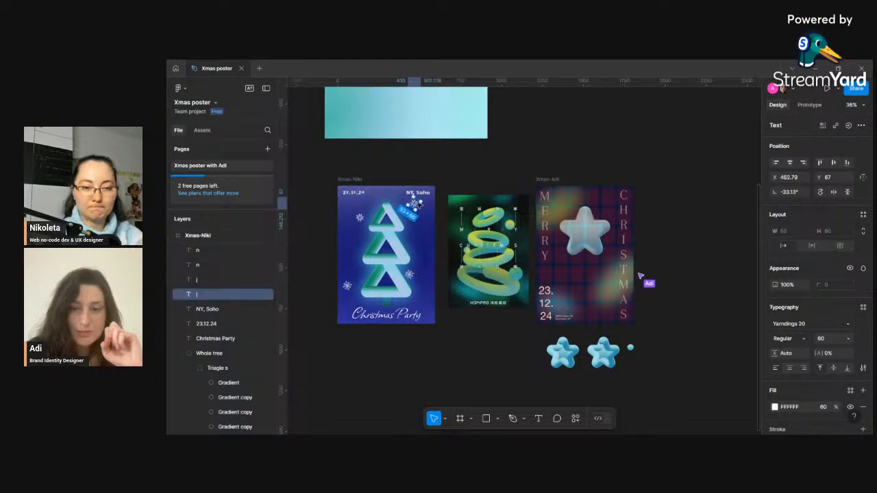
key("ctrl+d")
mouse_move(429, 233)
left_mouse_down()
mouse_move(419, 240)
mouse_move(420, 229)
left_mouse_up()
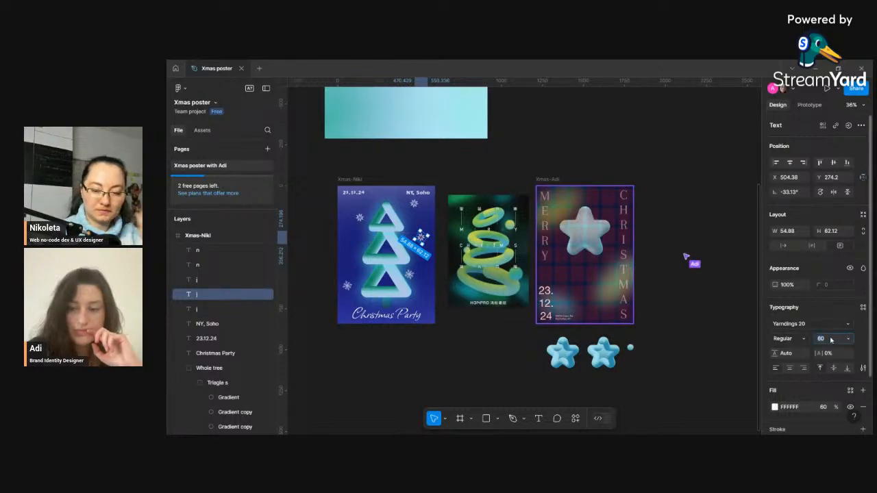
type("50")
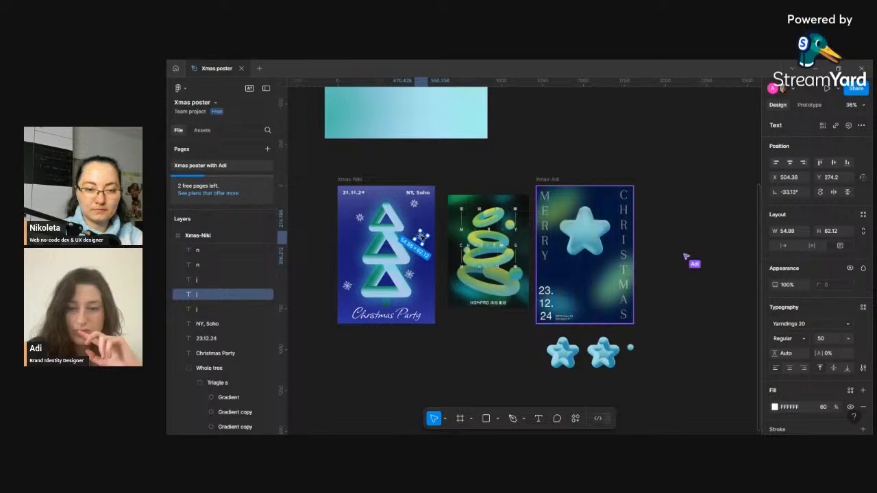
- Duplicate an n snowflake, place the copy right of the tree's middle tier, and set its size to 50
left_click_drag(382, 251, 427, 261)
left_click(347, 287)
key("ctrl+d")
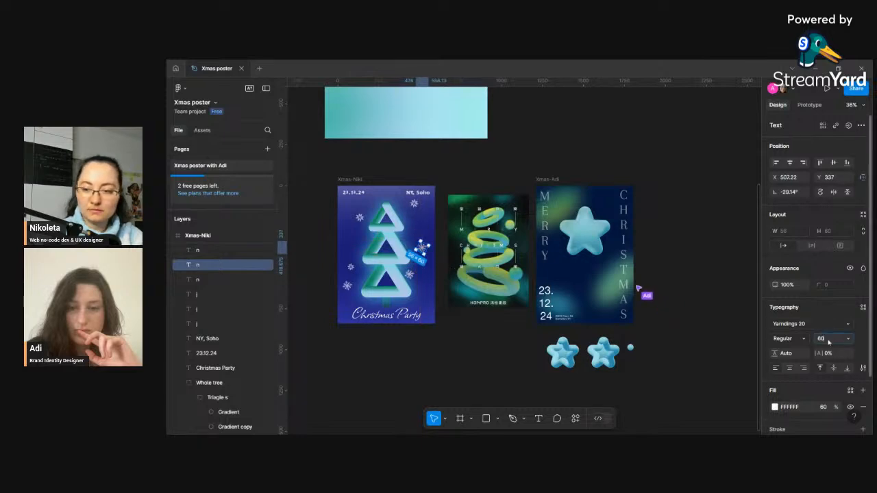
type("50")
key("Return")
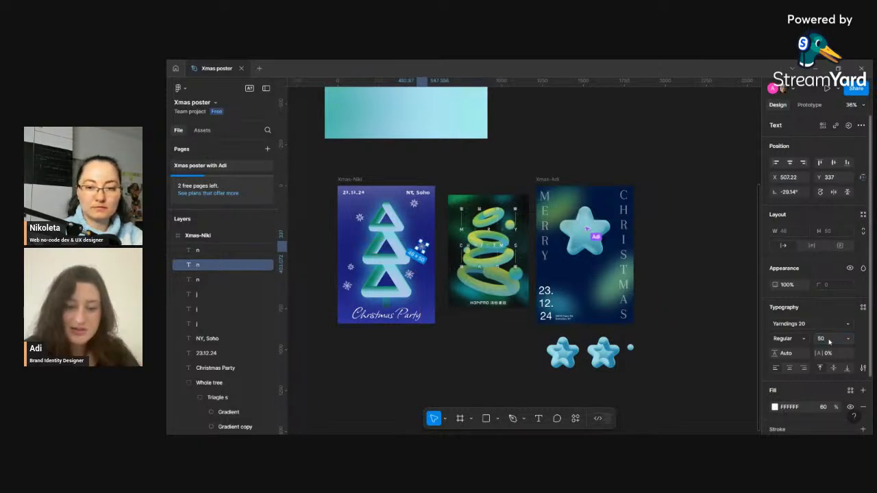
left_click(425, 275)
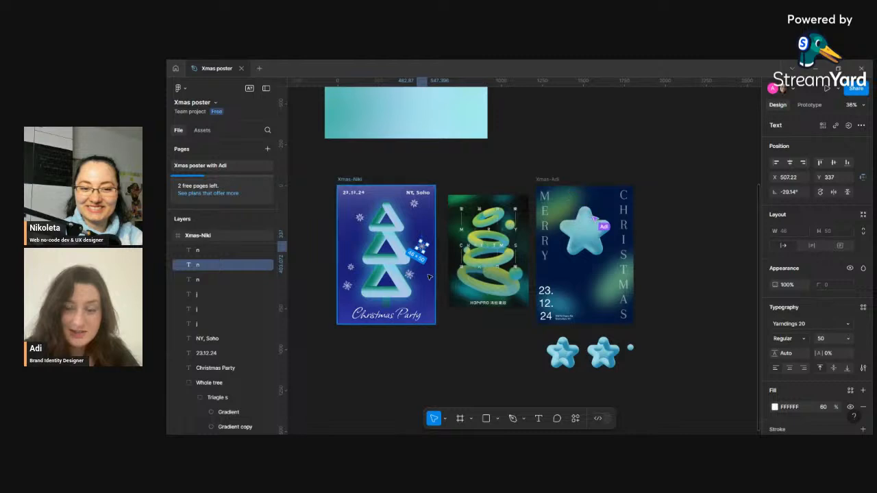
left_click(411, 276)
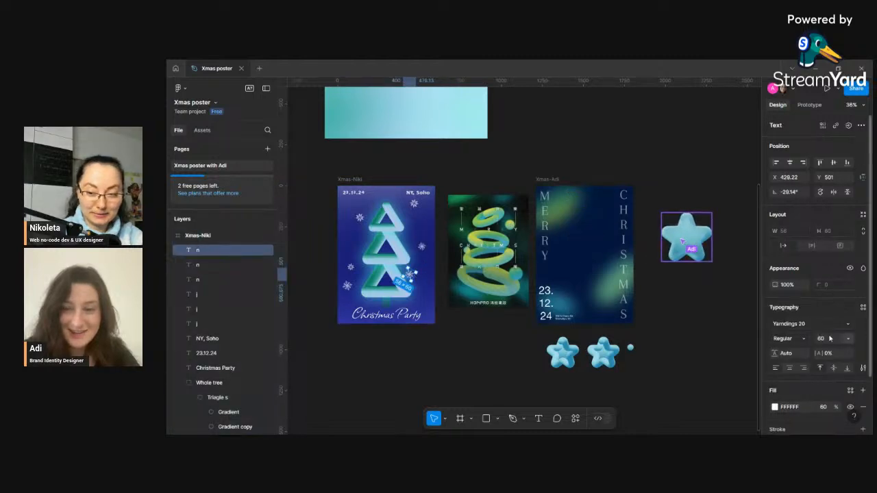
- Set the size of the new snowflake copy and of the lower-left snowflake to 50
type("50")
key("Return")
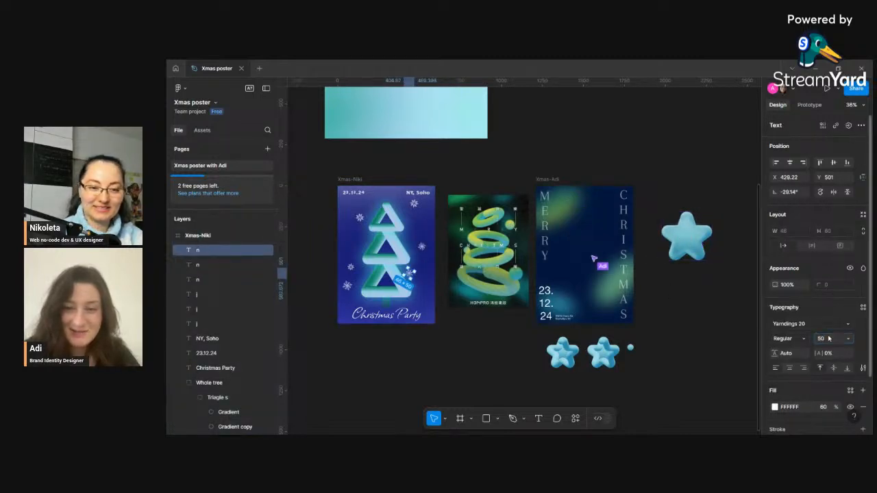
left_click(346, 285)
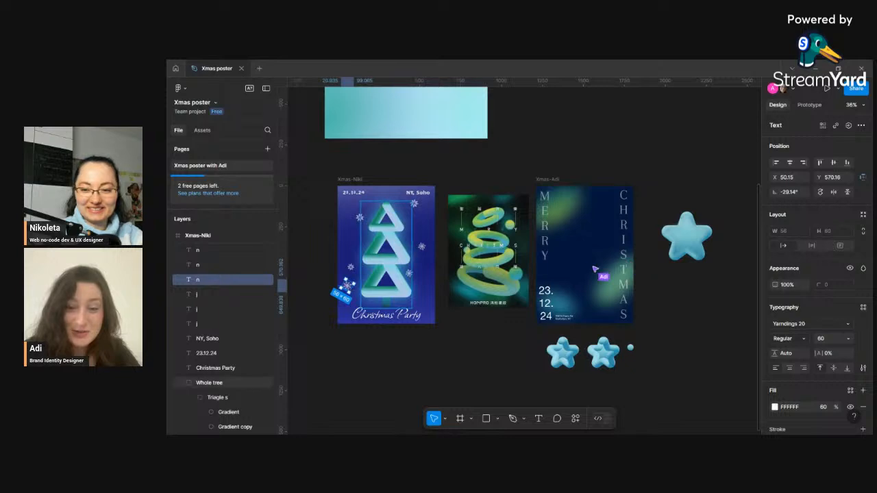
left_click(824, 340)
type("5")
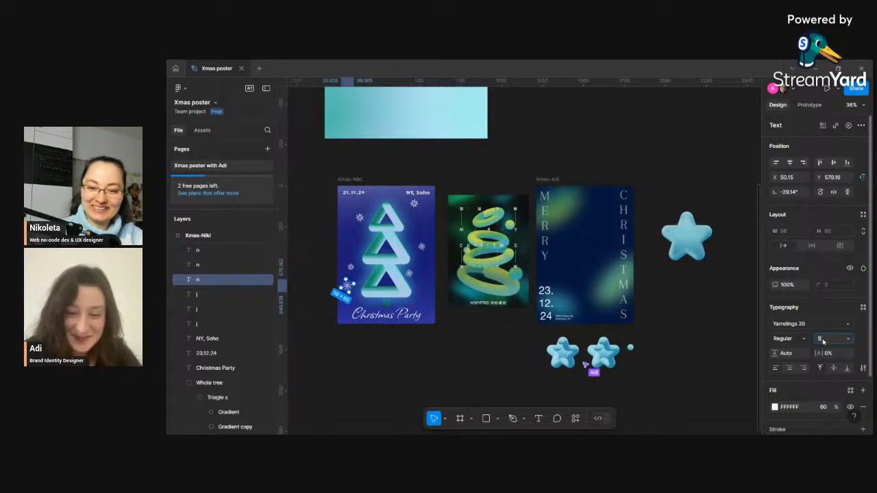
type("0")
key("Return")
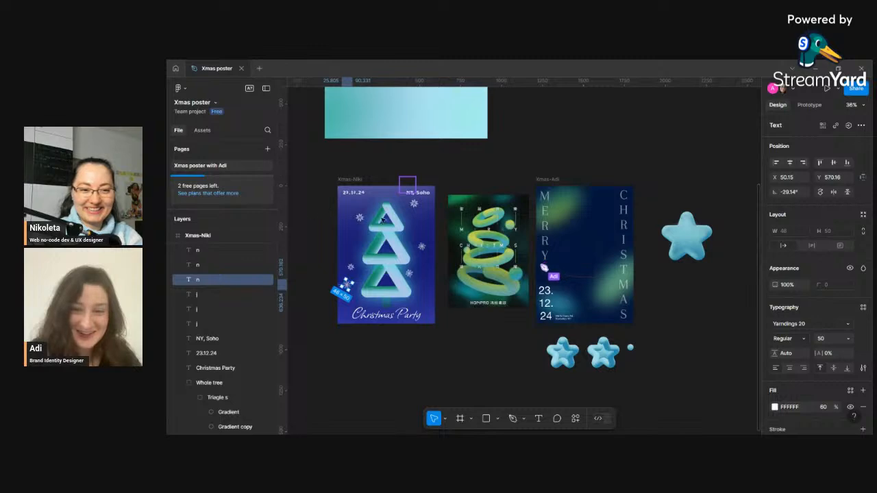
key("Escape")
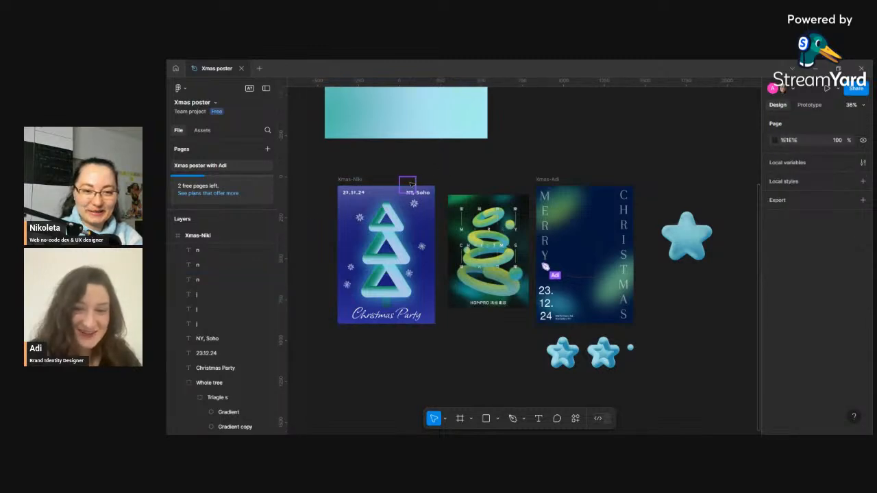
left_click(410, 186)
left_click_drag(411, 186, 417, 175)
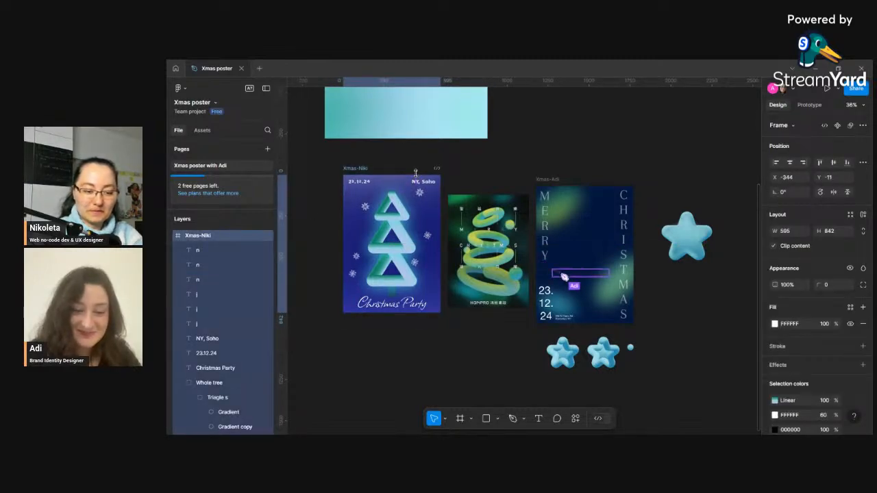
key("ctrl+z")
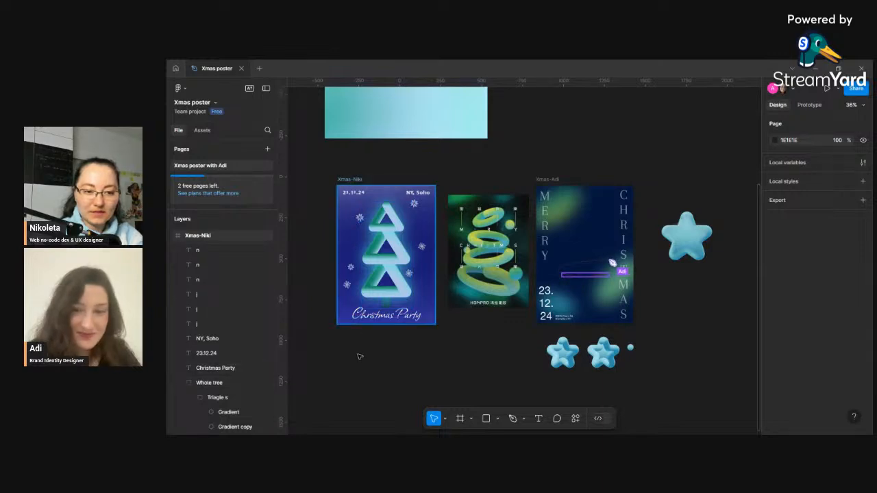
- Move the lower-left snowflake below the poster and enter the test glyphs nkfwoekowenvn into it
left_click(348, 288)
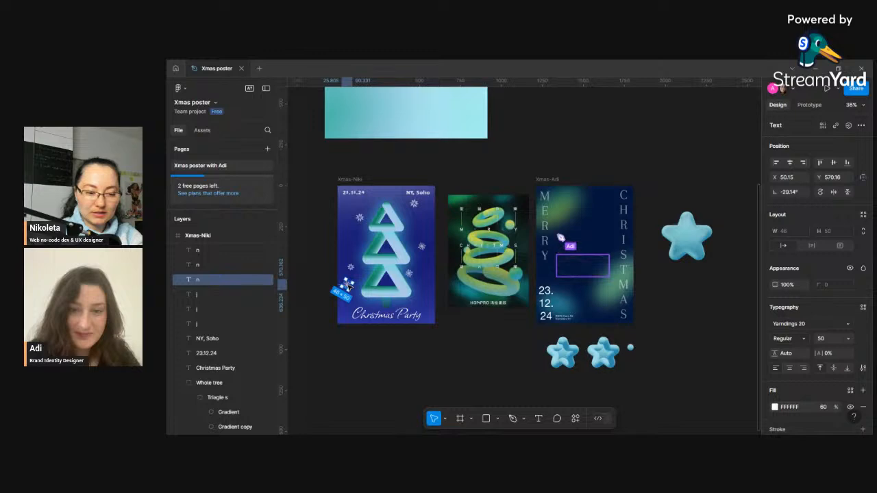
left_click_drag(348, 286, 368, 349)
double_click(367, 349)
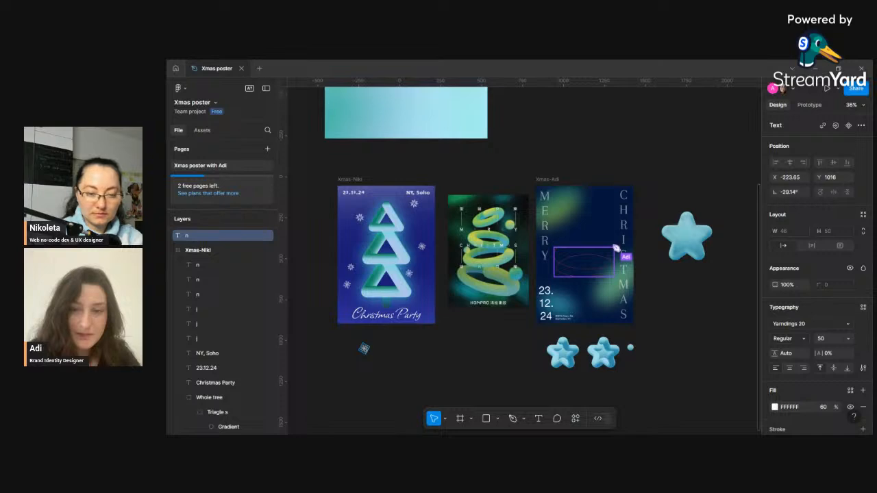
type("nkfwoekowenvn")
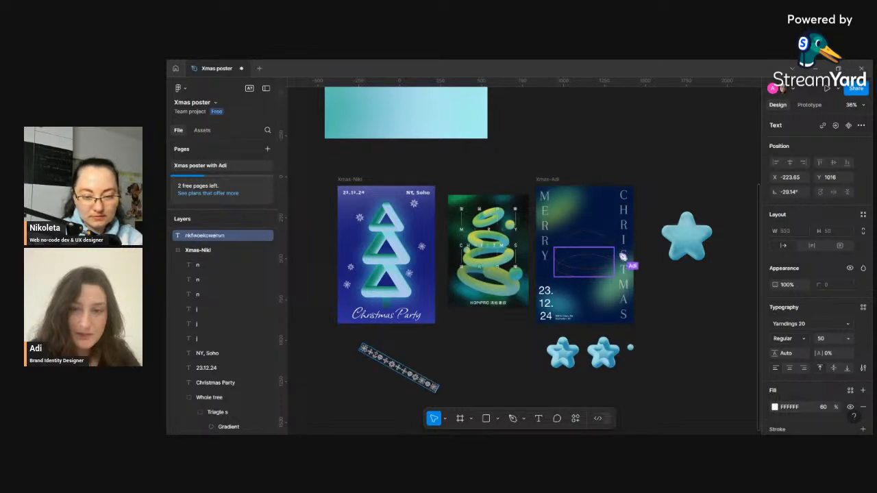
key("Escape")
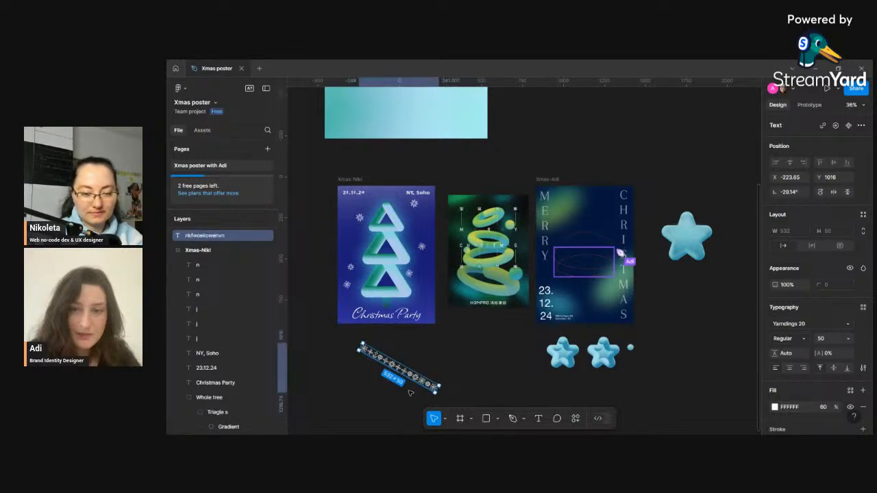
mouse_move(416, 379)
left_mouse_down()
mouse_move(385, 377)
mouse_move(403, 373)
left_mouse_up()
- Delete every test glyph except k from the text
scroll(401, 378, "up", 2)
scroll(396, 379, "up", 1)
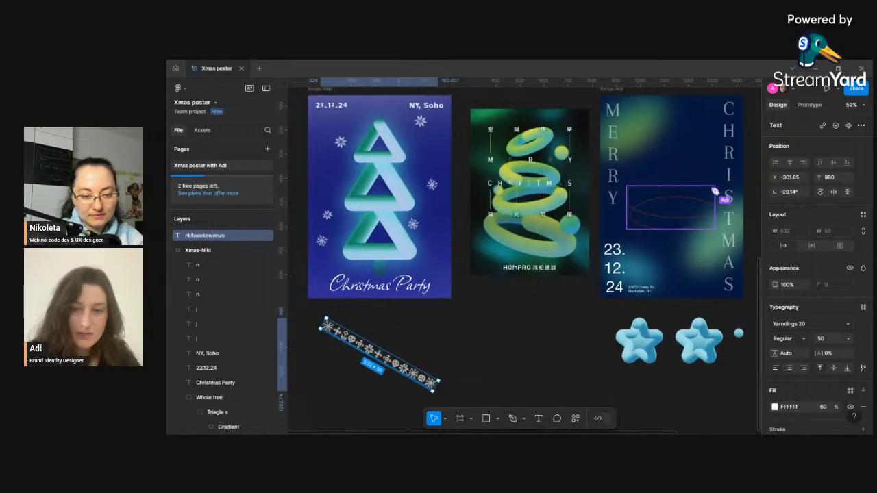
double_click(396, 366)
left_click(395, 366)
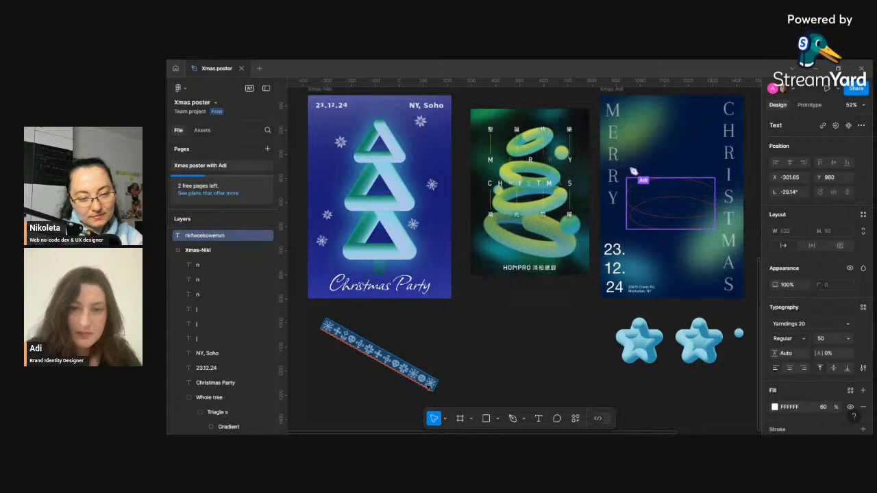
key("ctrl+a")
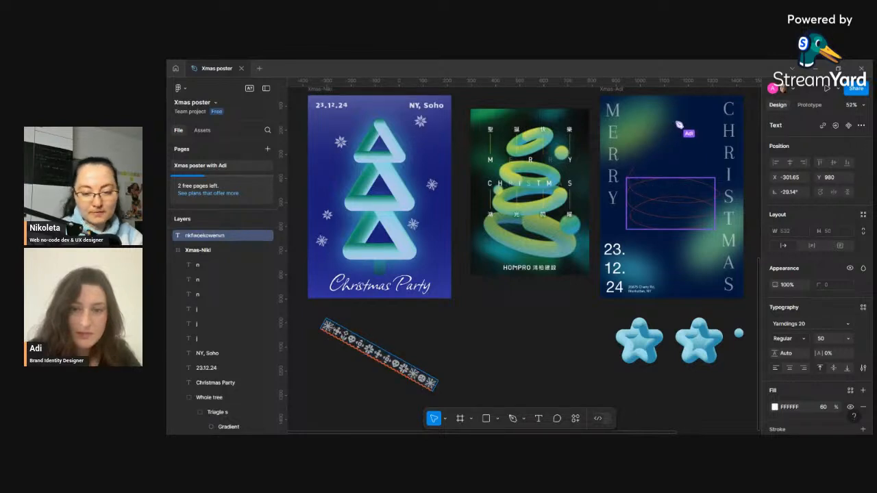
key("BackSpace")
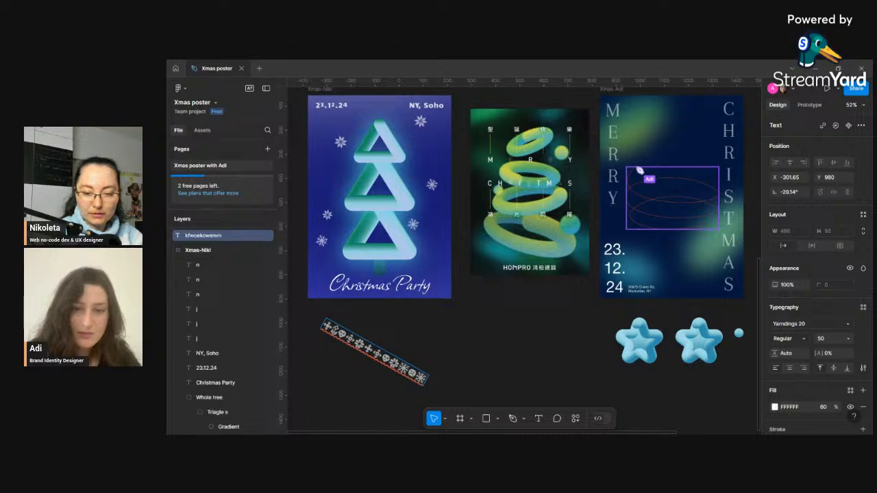
key("BackSpace")
key("BackSpace")
key("BackSpace")
key("BackSpace")
key("BackSpace")
key("BackSpace")
key("BackSpace")
key("BackSpace")
key("BackSpace")
key("BackSpace")
key("BackSpace")
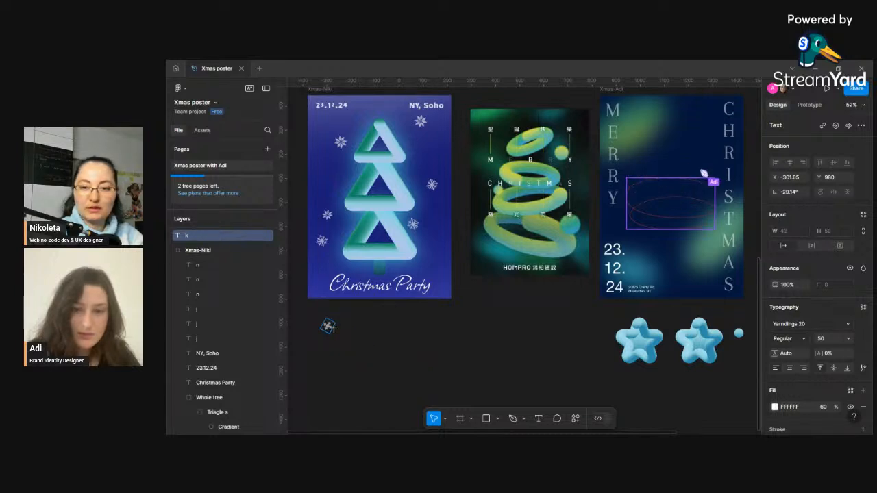
scroll(336, 317, "down", 5)
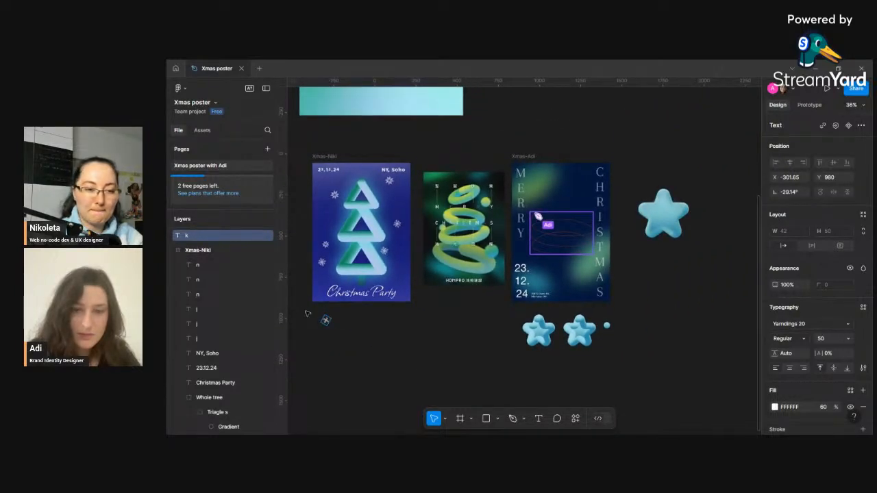
key("Escape")
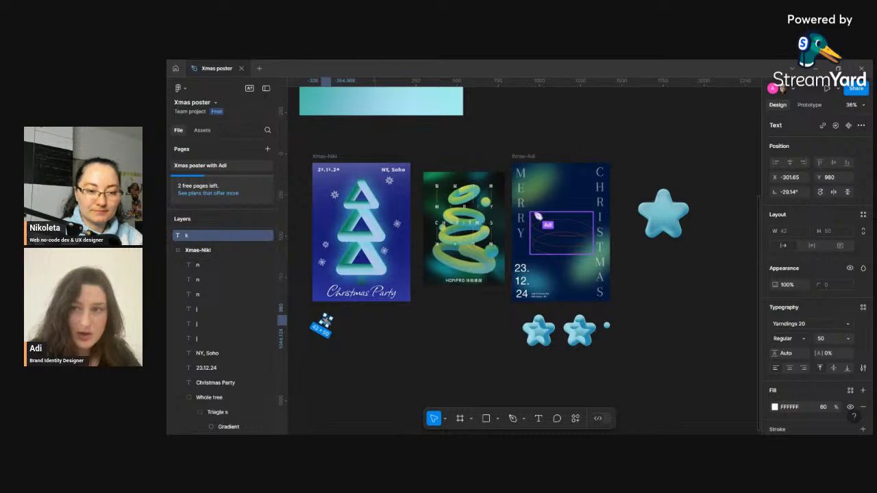
- Place the k snowflake left of the tree's upper tier and a duplicate of it on the tier's right
left_click_drag(323, 323, 396, 274)
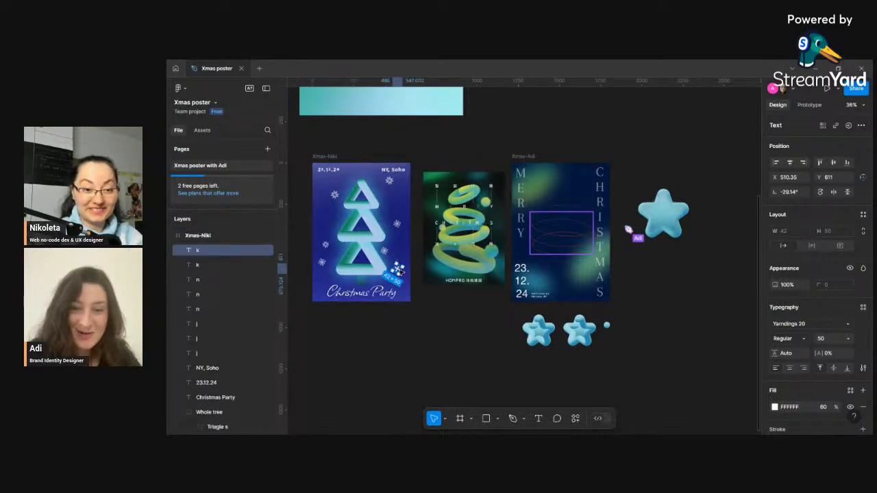
left_click_drag(399, 269, 331, 219)
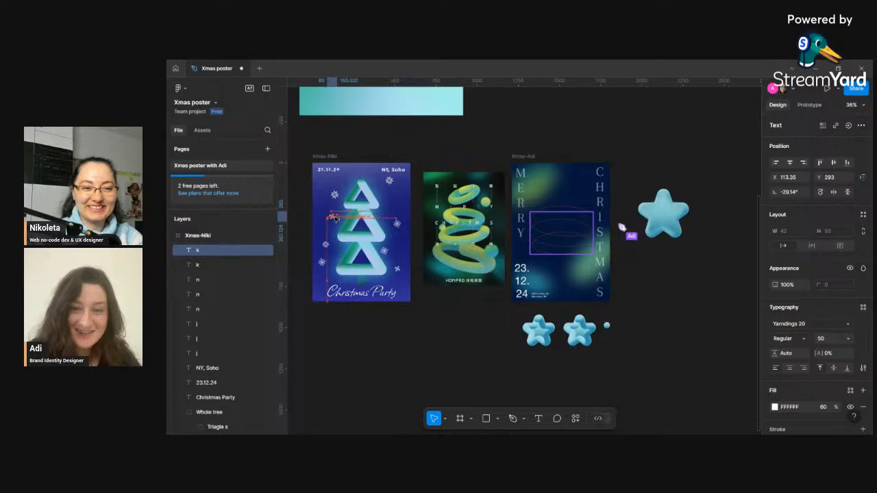
key("ctrl+d")
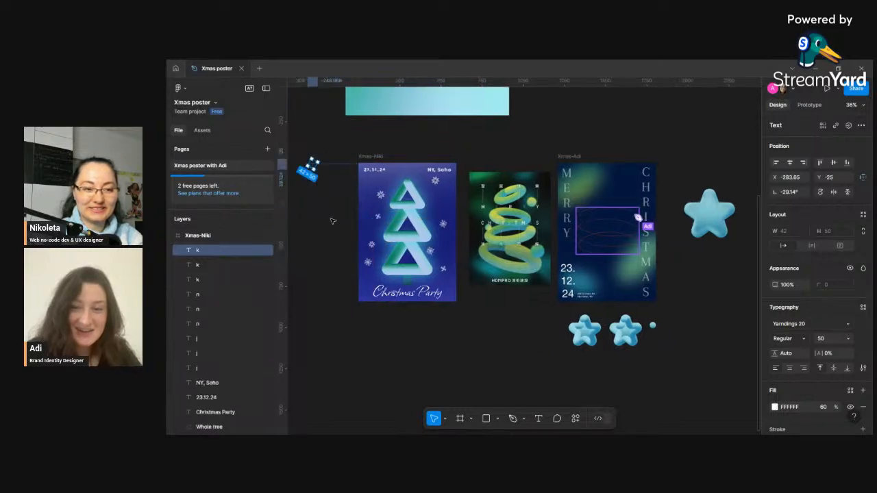
left_click_drag(309, 169, 432, 214)
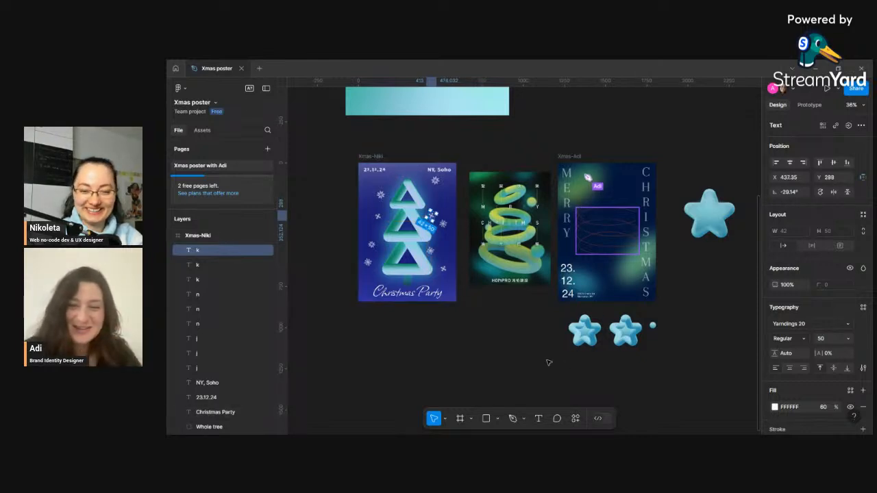
- Move the lower-left n snowflake down beside the Christmas Party title and bring it to the front
scroll(548, 363, "right", 2)
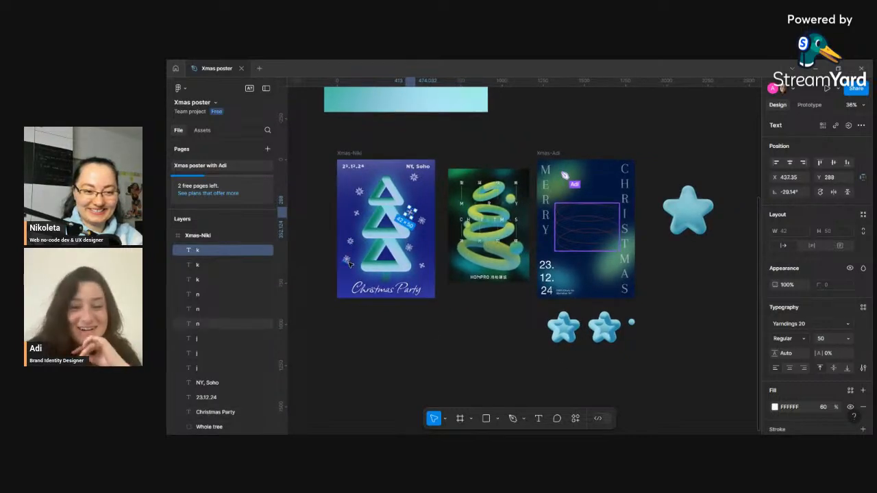
left_click_drag(349, 263, 355, 287)
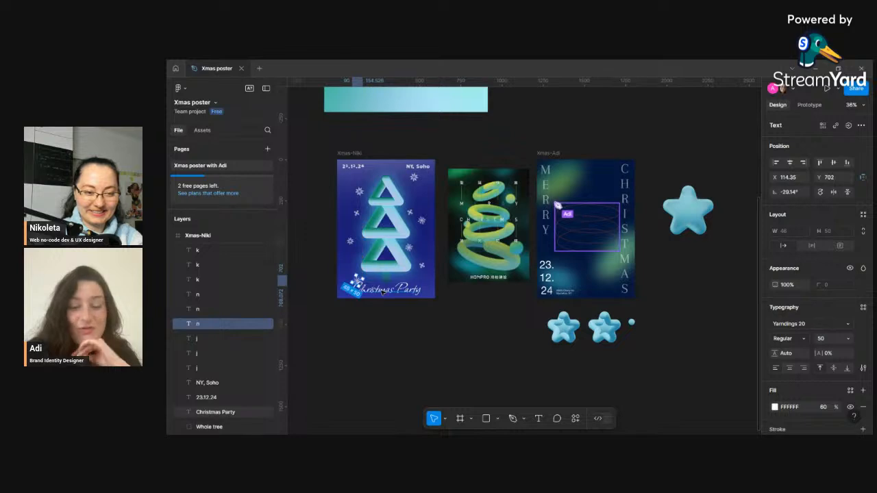
right_click(356, 283)
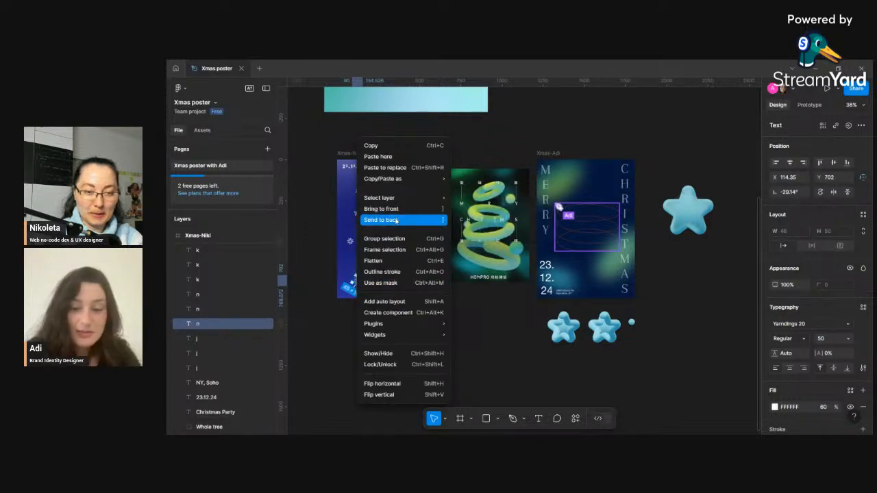
left_click(396, 220)
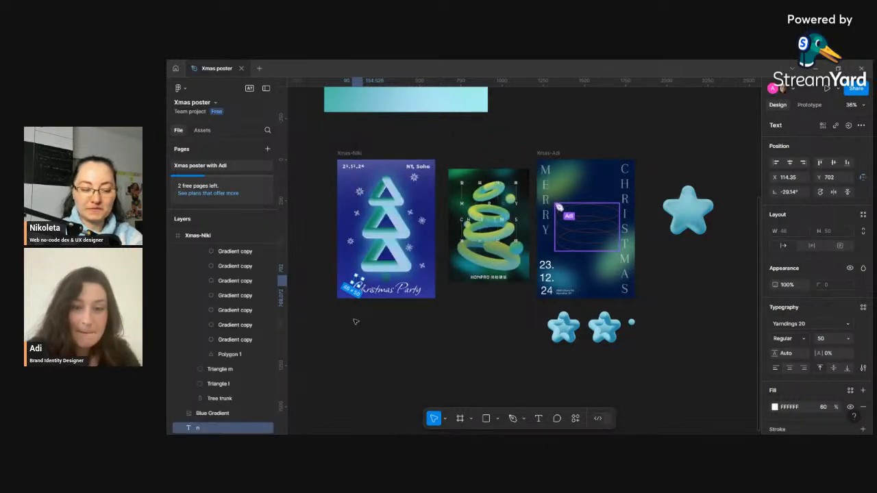
key("ctrl+shift+Up")
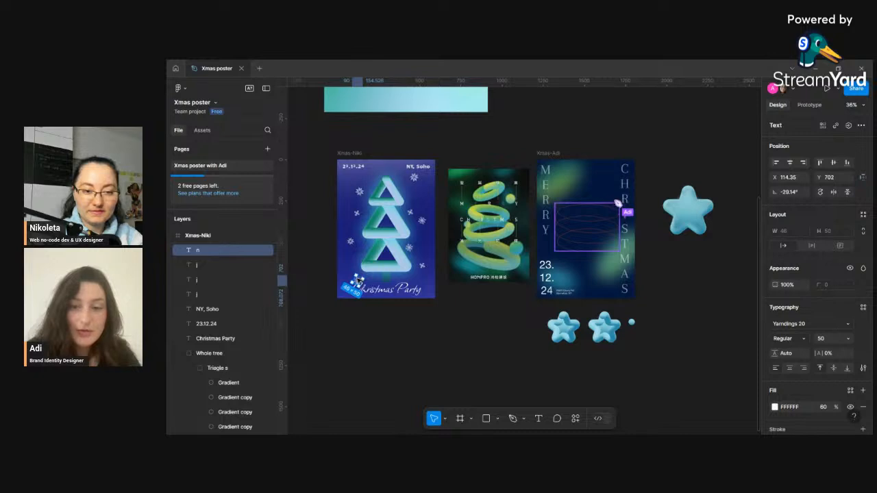
left_click_drag(360, 275, 349, 273)
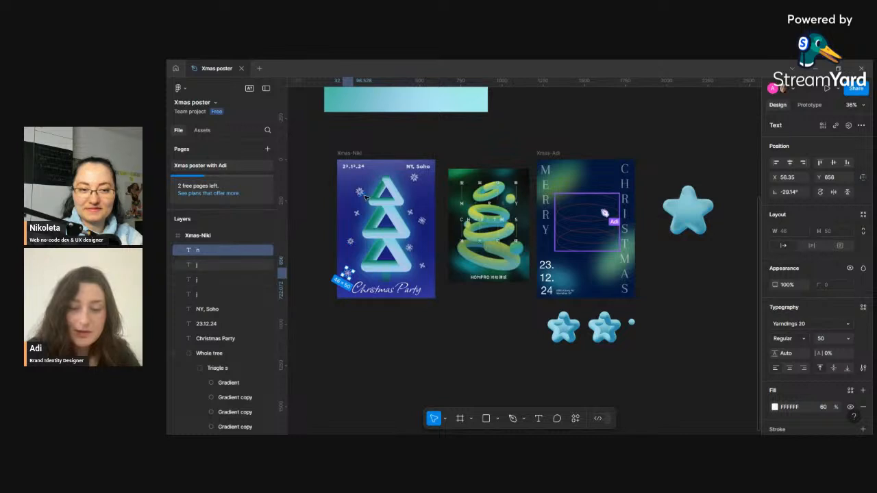
- Nudge the snowflake at the tree's top-left corner slightly up and right
left_click(353, 244)
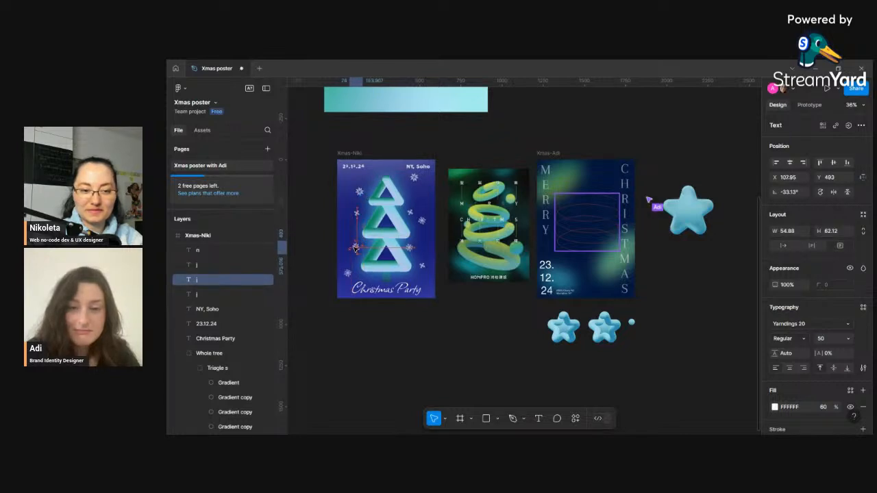
double_click(357, 214)
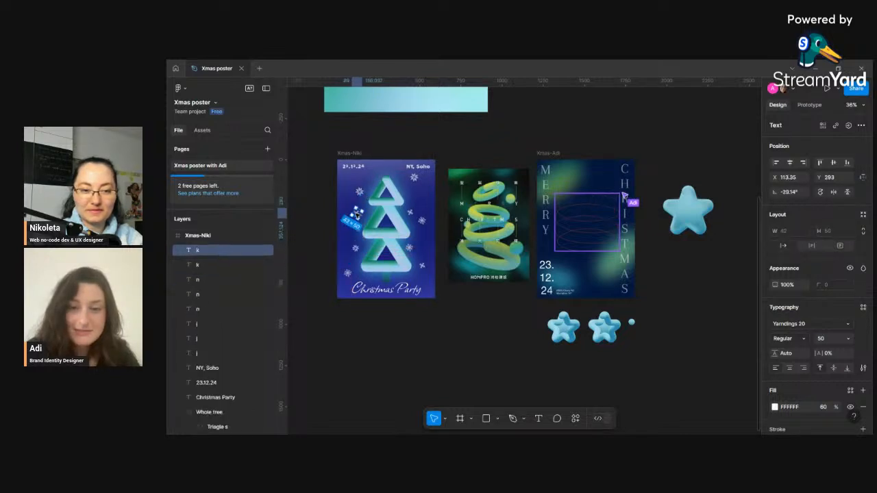
key("Escape")
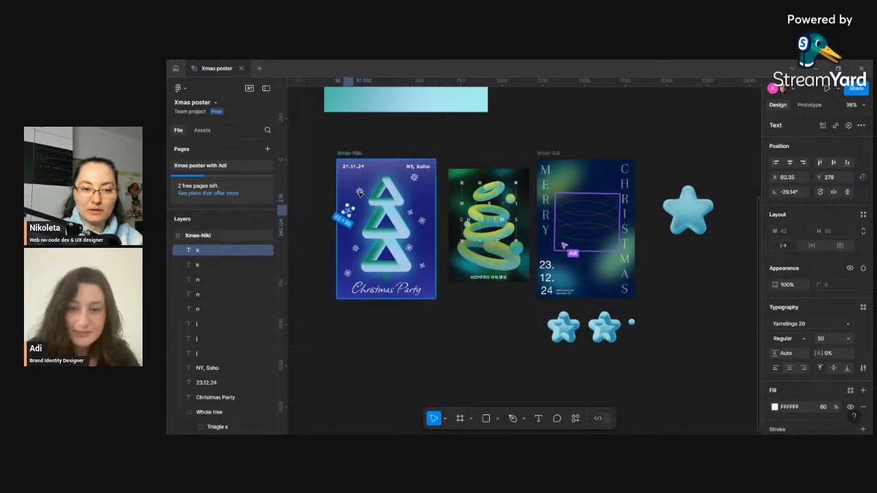
left_click(358, 191)
left_click_drag(359, 193, 366, 184)
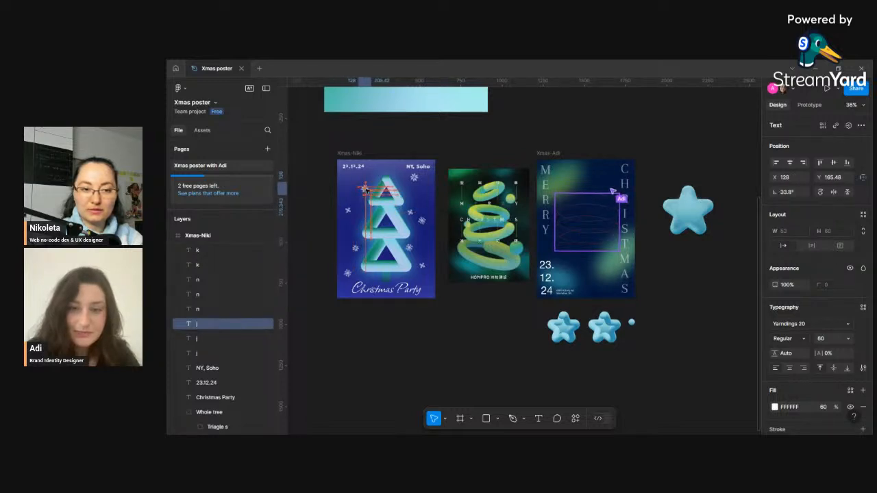
left_click(354, 247)
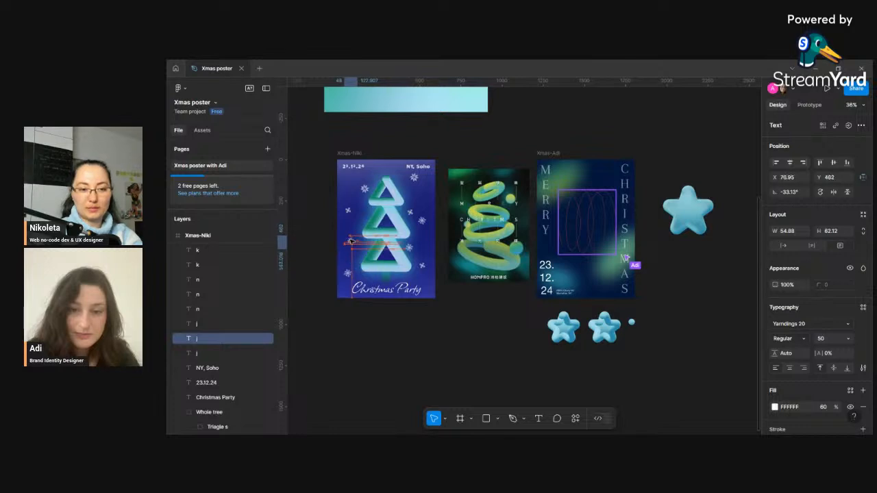
left_click_drag(351, 241, 351, 241)
left_click(429, 177)
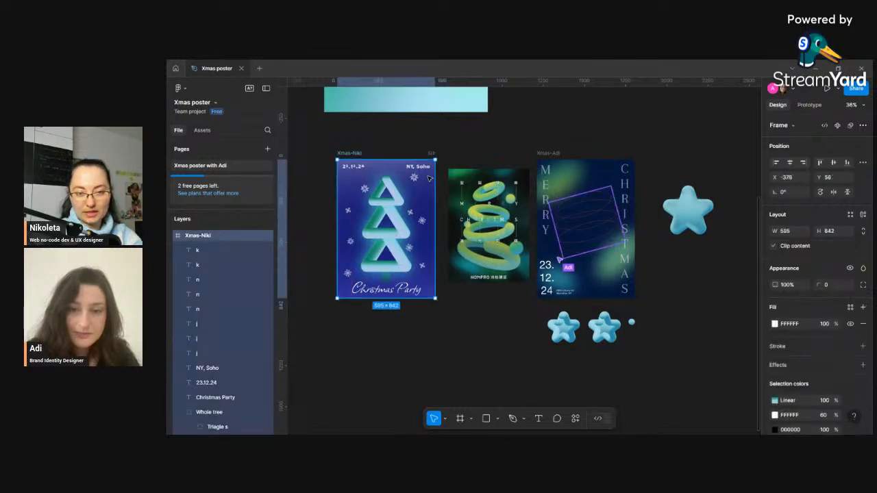
left_click(415, 178)
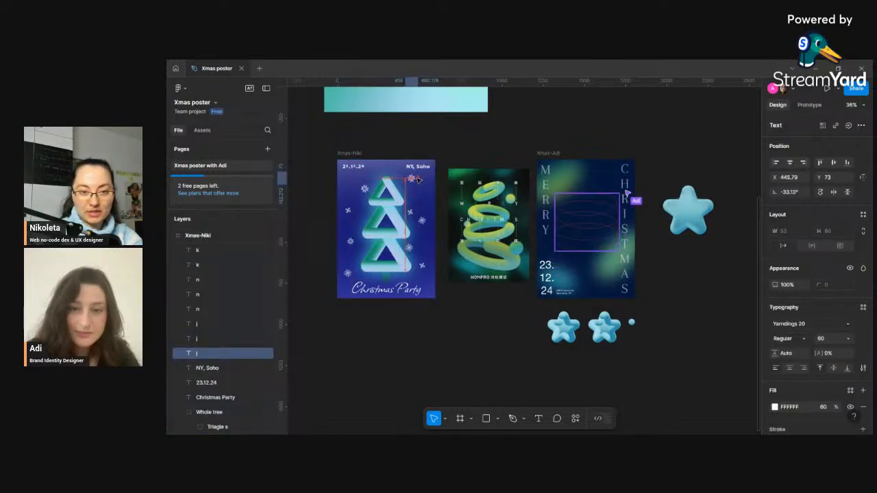
- Add another k snowflake and position it to the right of the tree's middle tier
left_click_drag(416, 179, 416, 176)
left_click(411, 213)
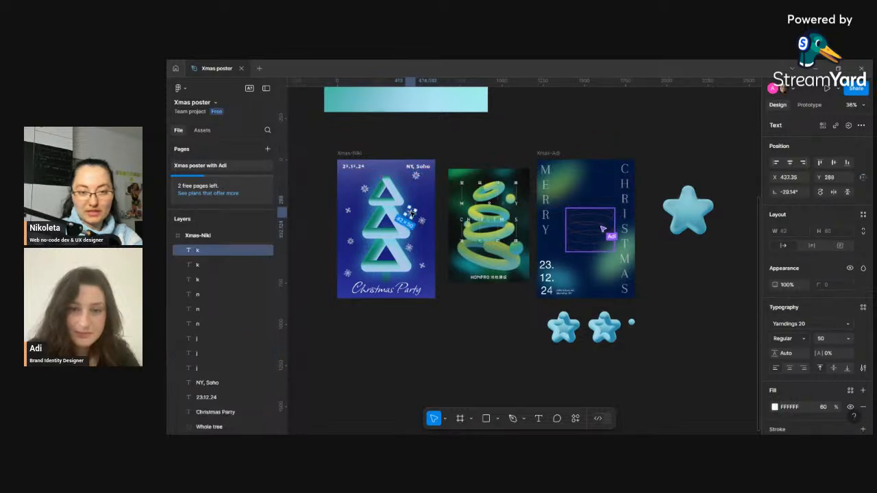
mouse_move(411, 213)
left_mouse_down()
mouse_move(411, 195)
mouse_move(425, 218)
left_mouse_up()
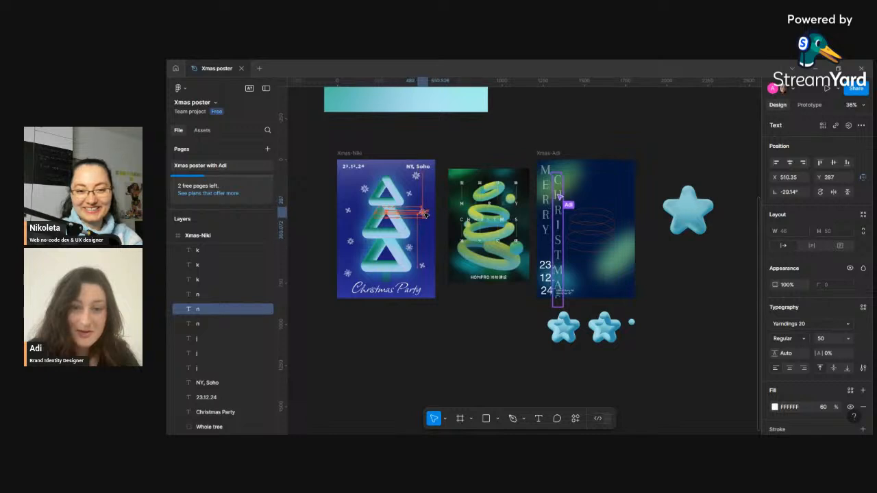
- Move a k snowflake to the tree's lower-right corner, just above the Christmas Party title, then deselect it
left_click(409, 248)
left_click(414, 255)
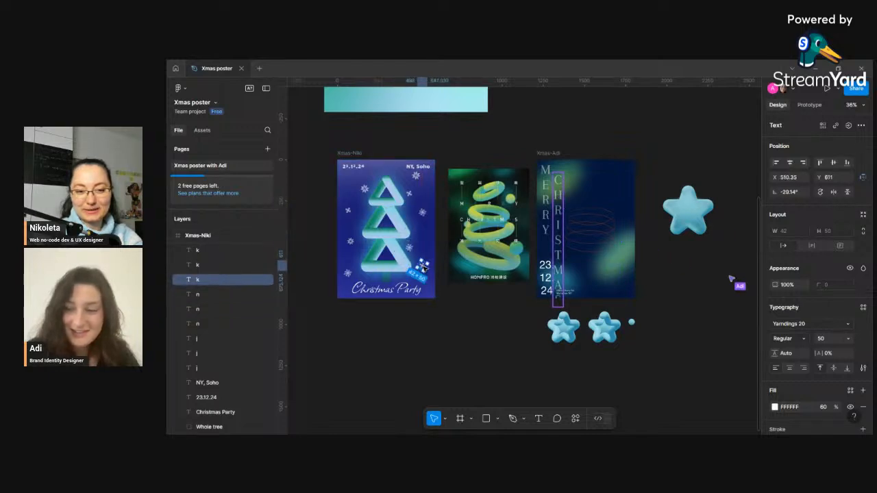
left_click(410, 249)
mouse_move(410, 249)
left_mouse_down()
mouse_move(412, 225)
mouse_move(406, 244)
mouse_move(417, 251)
left_mouse_up()
left_click(428, 260)
left_click(423, 265)
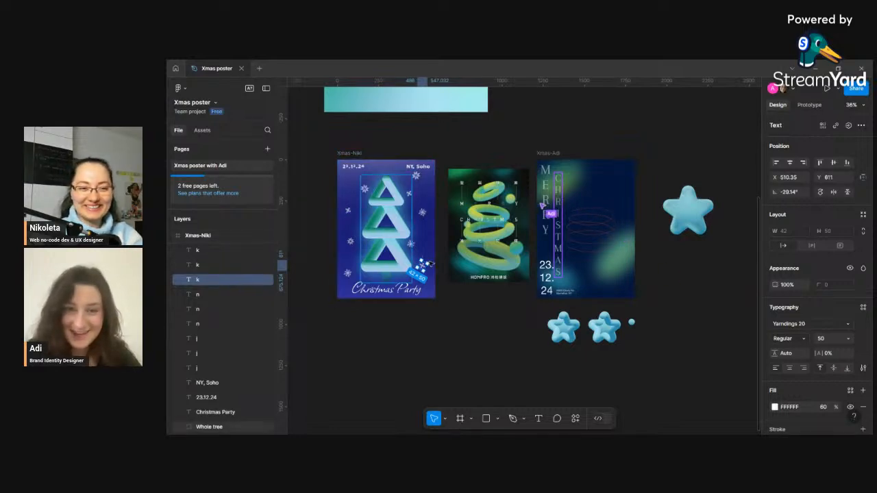
left_click(491, 340)
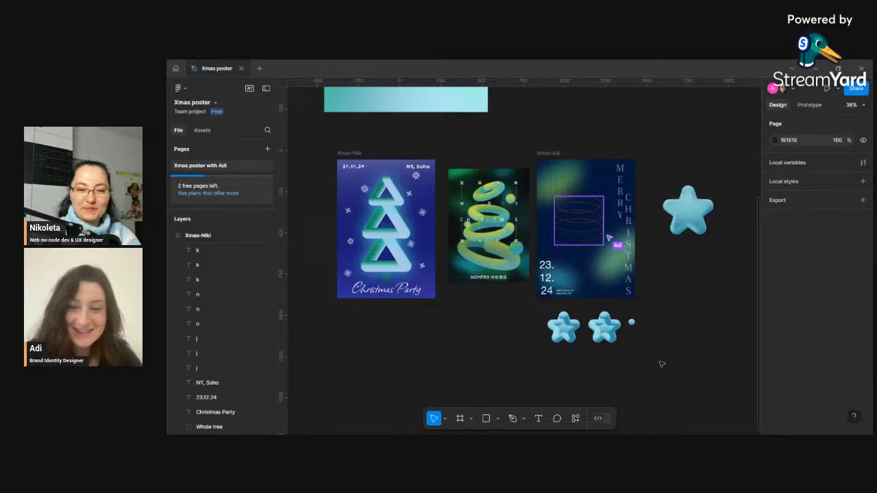
scroll(724, 334, "up", 1)
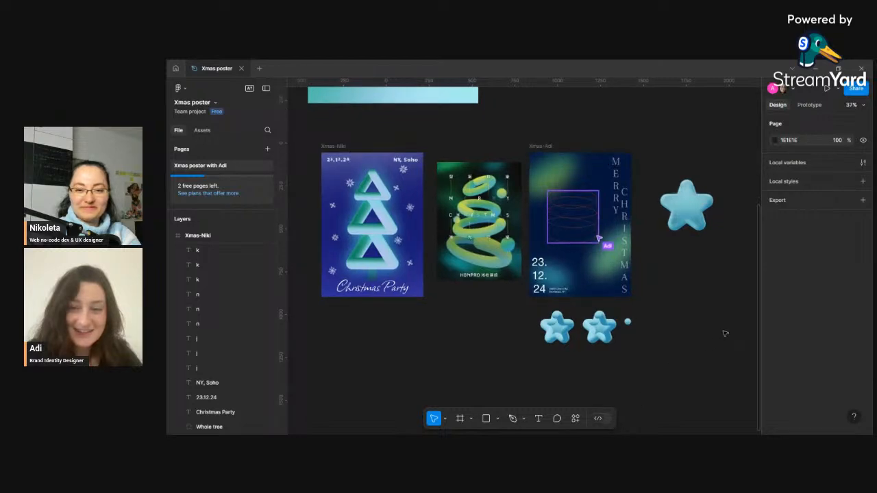
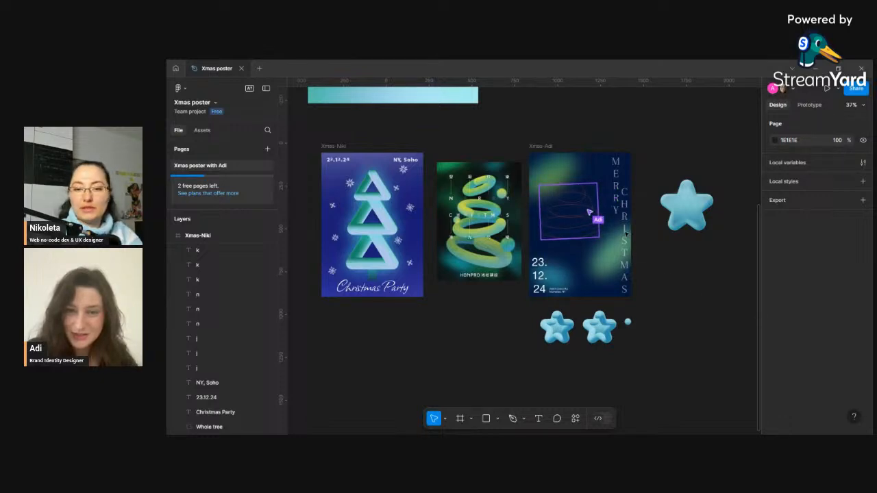
- Zoom into the spiral tree path and examine its stroke start and end point options
scroll(608, 230, "up", 2)
scroll(575, 205, "up", 10)
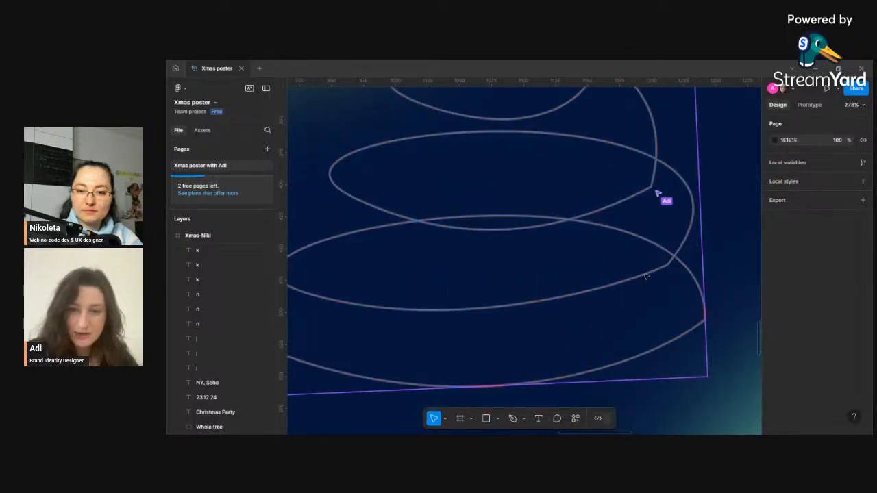
left_click(645, 276)
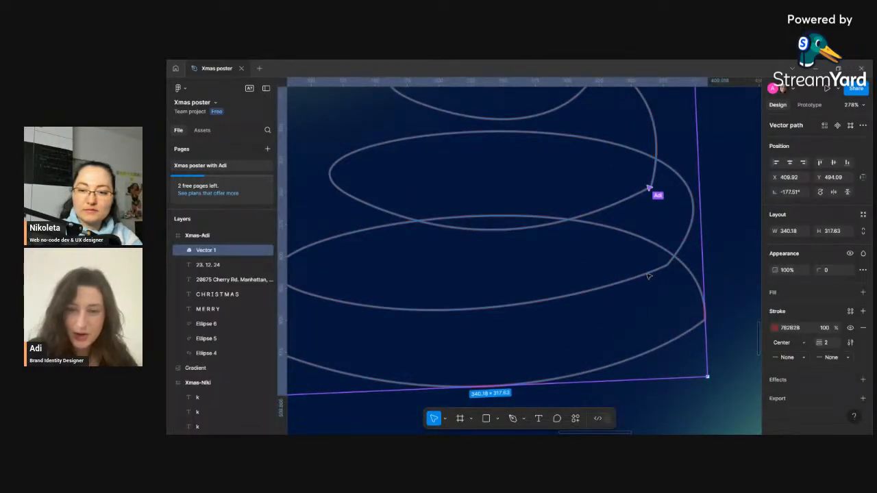
left_click(799, 358)
left_click(798, 317)
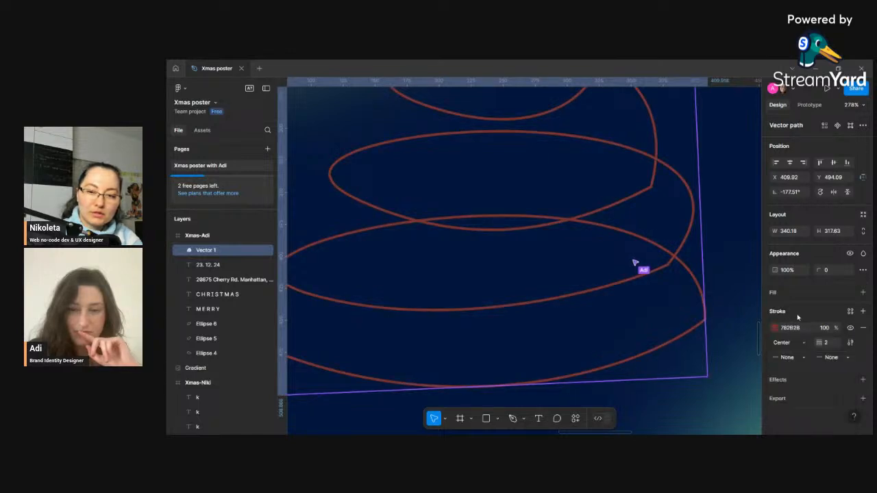
left_click(800, 358)
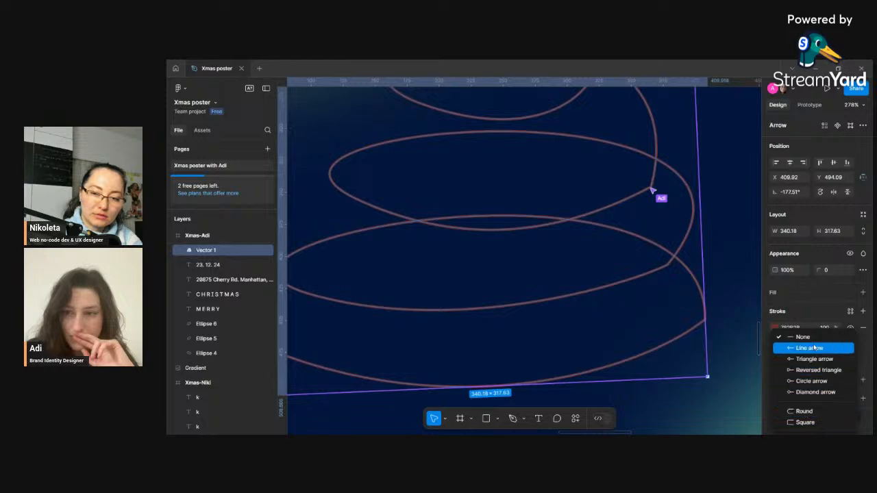
left_click(784, 313)
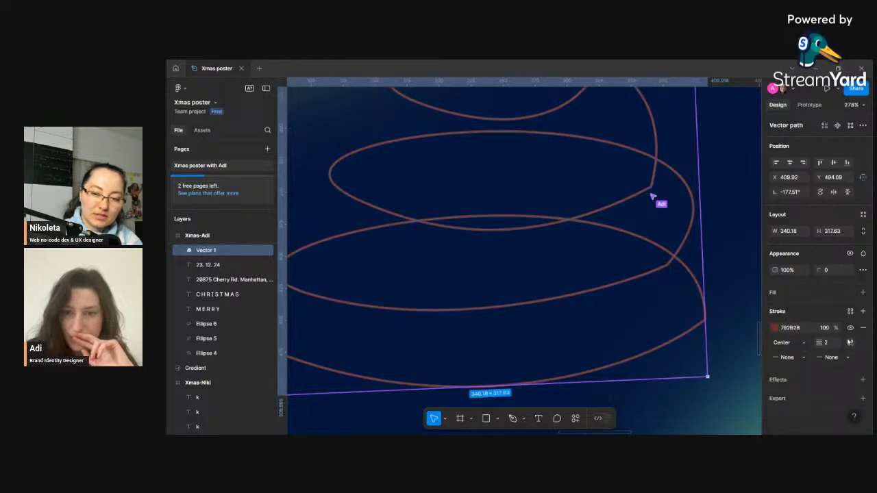
left_click(837, 361)
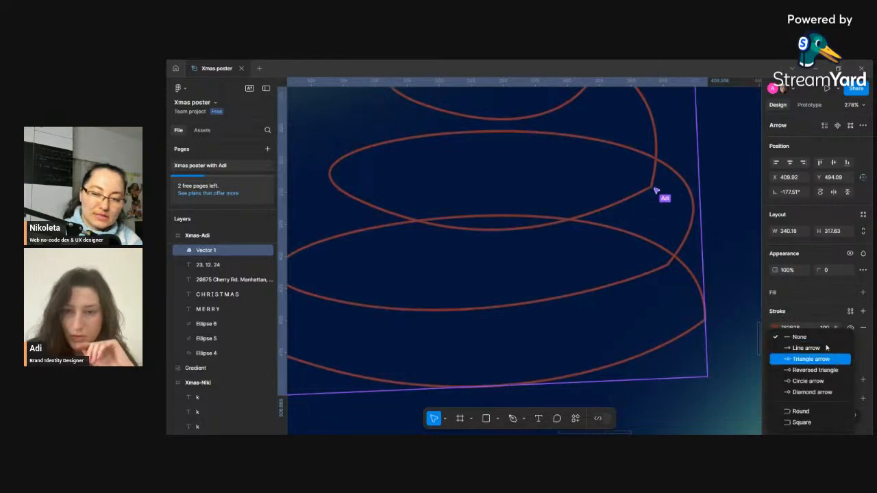
left_click(806, 317)
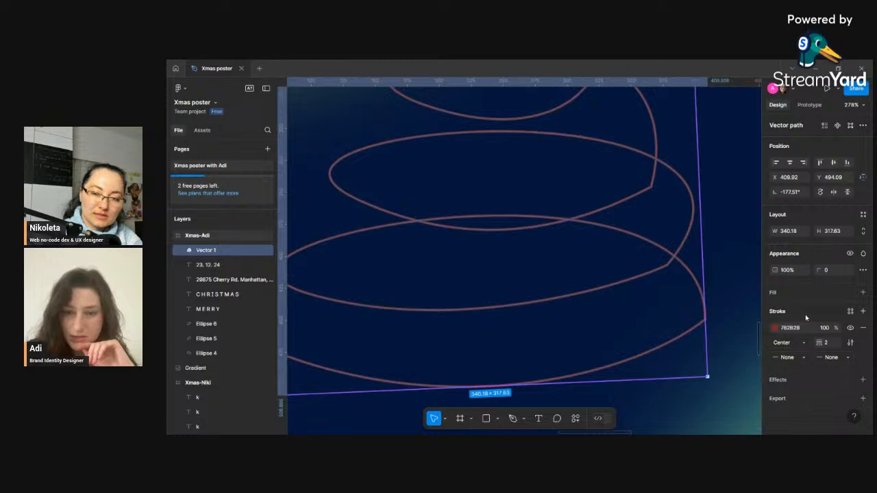
key("shift+0")
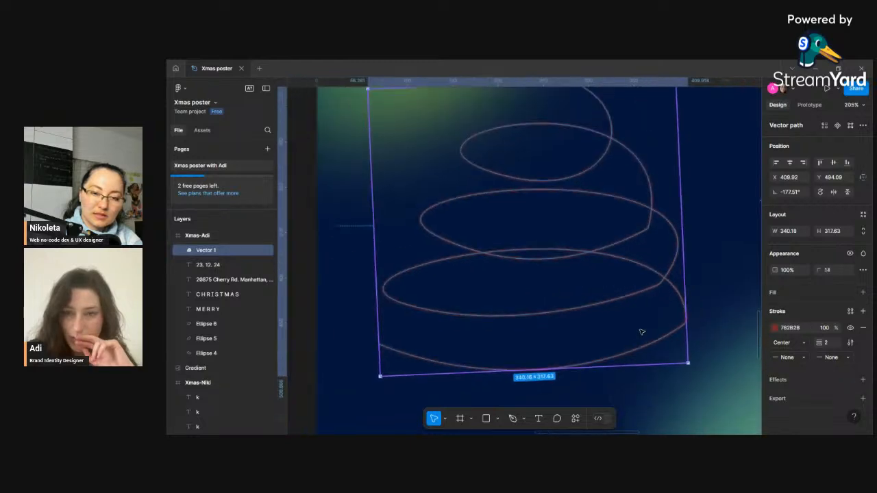
scroll(681, 369, "down", 1)
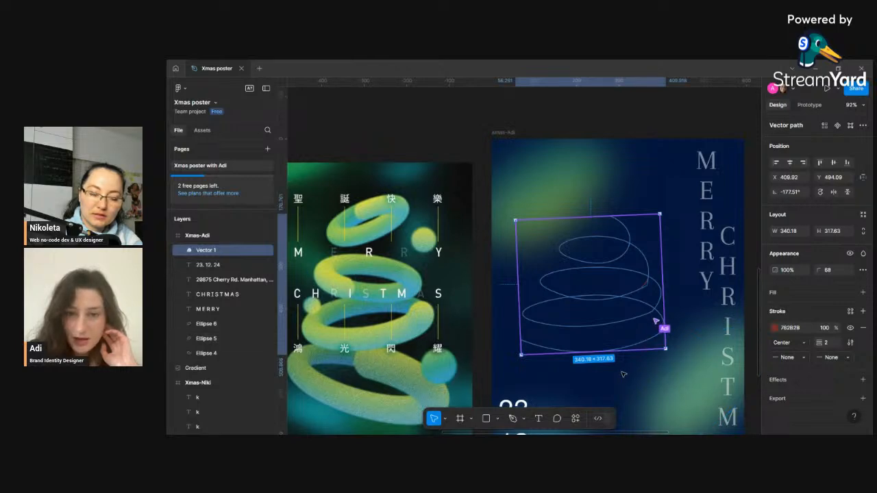
left_click(650, 350)
scroll(650, 350, "up", 10)
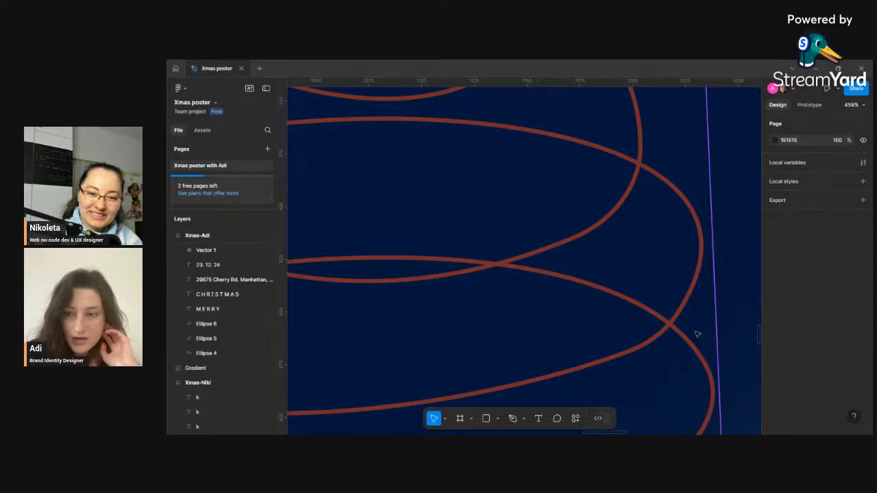
scroll(706, 315, "down", 8)
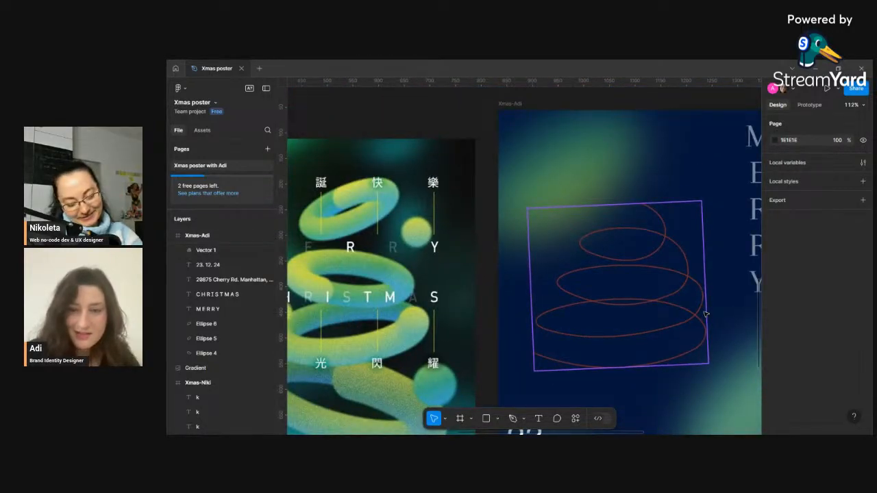
scroll(706, 314, "down", 6)
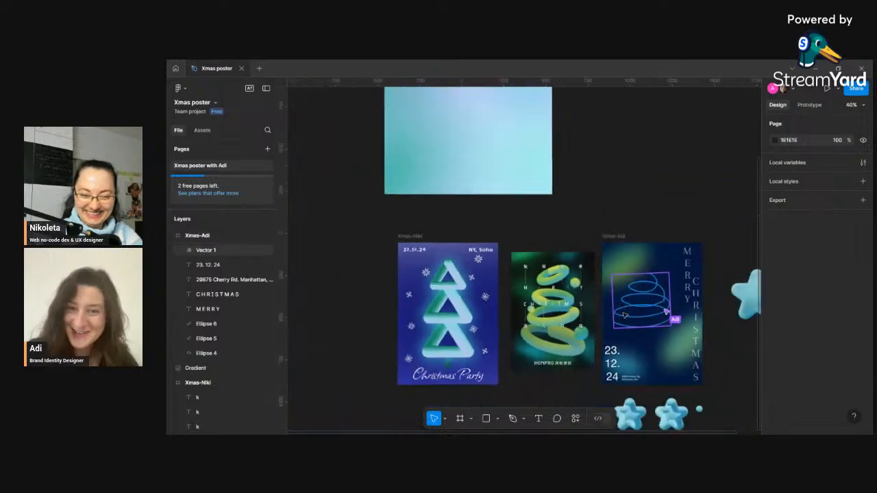
scroll(625, 315, "down", 3)
scroll(624, 315, "down", 2)
scroll(713, 294, "up", 2)
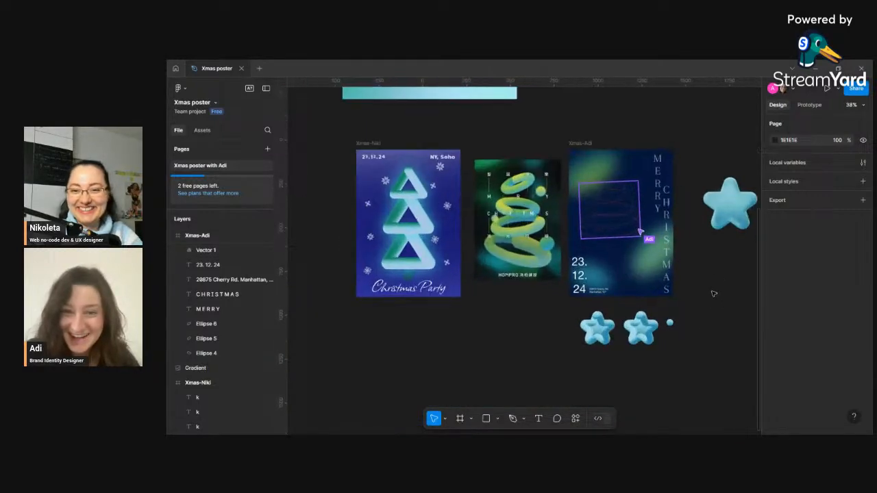
scroll(714, 294, "up", 1)
scroll(714, 295, "down", 1)
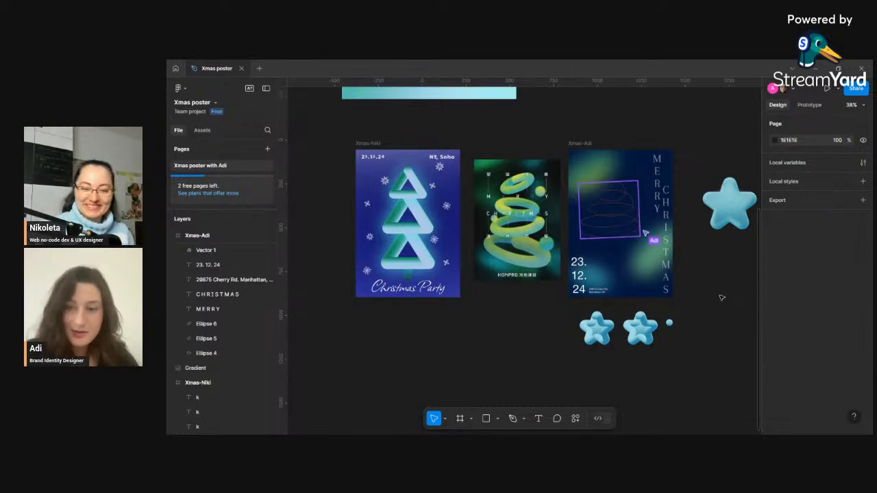
- Send a short cursor chat message on the canvas
key("slash")
type("yeees")
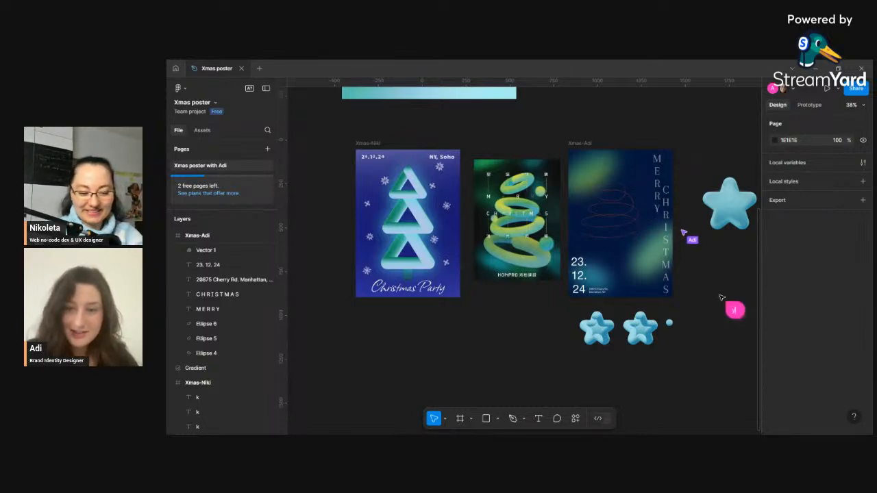
type("ss")
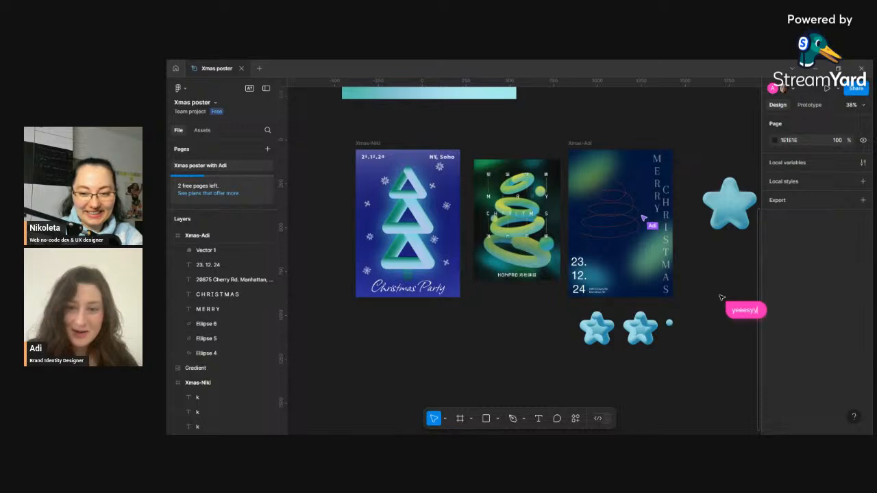
key("BackSpace")
key("BackSpace")
key("BackSpace")
type("yyy")
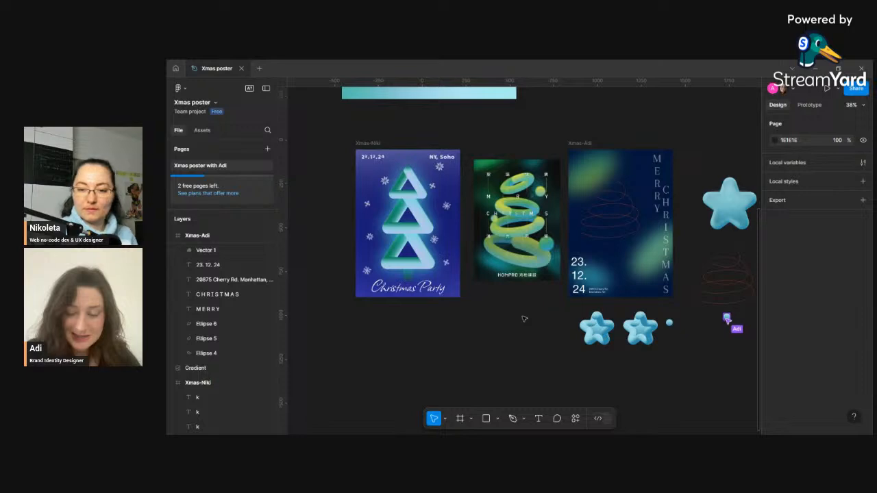
scroll(543, 322, "down", 1)
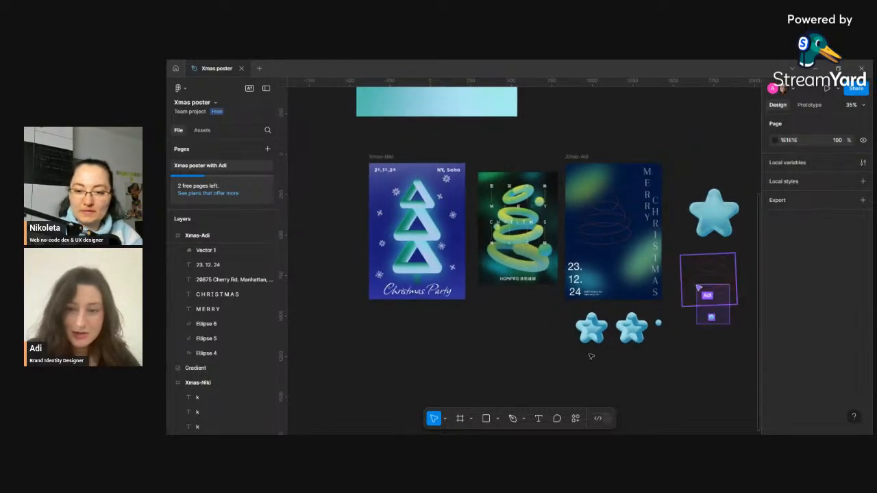
left_click_drag(675, 385, 648, 381)
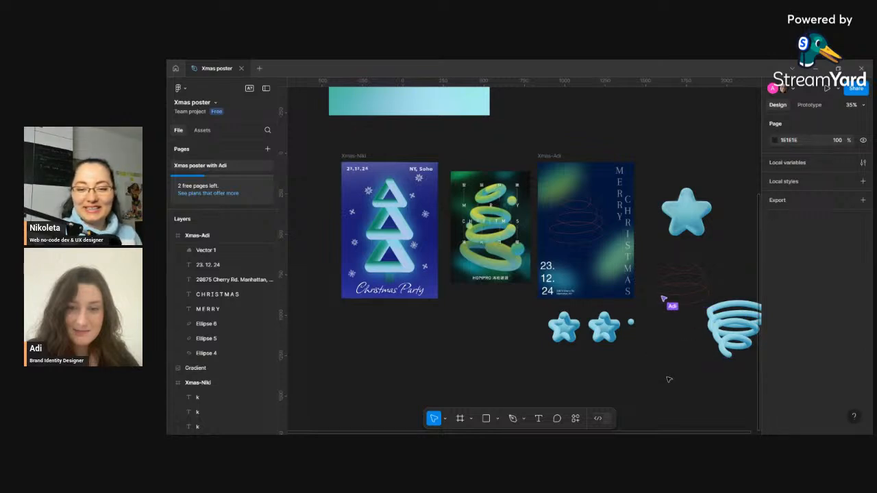
left_click_drag(667, 378, 633, 373)
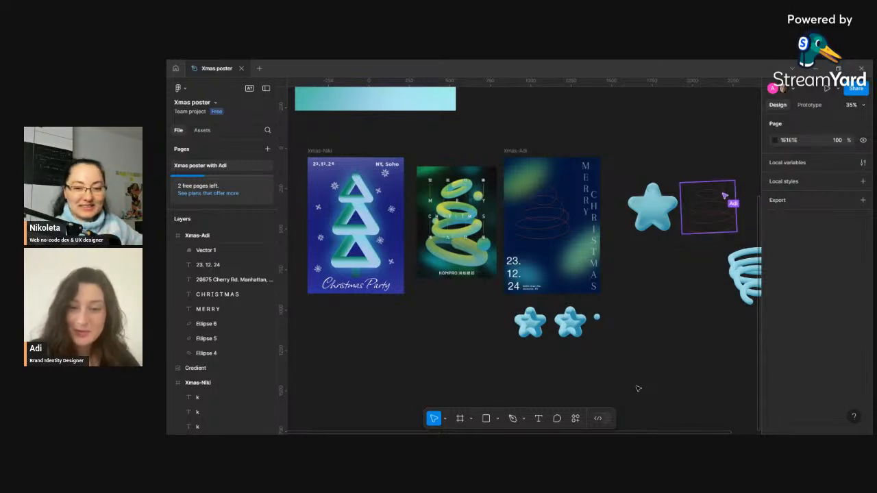
scroll(626, 385, "down", 1)
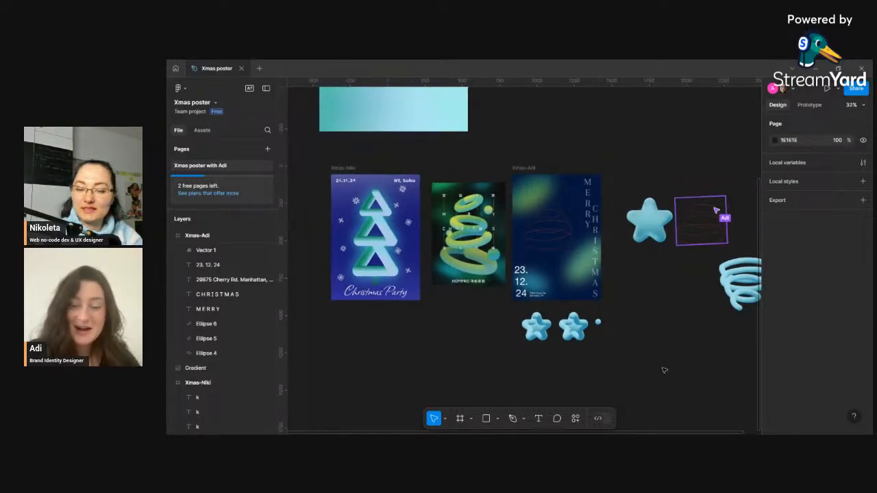
scroll(662, 368, "down", 1)
left_click_drag(662, 368, 630, 360)
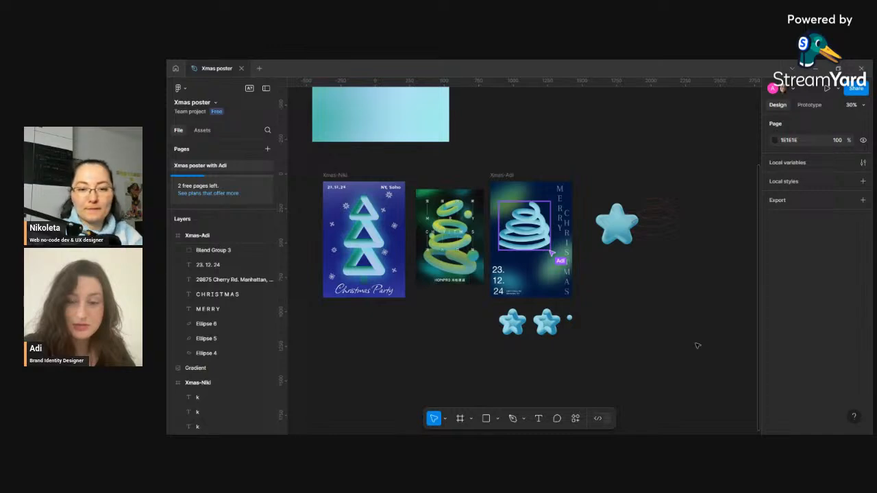
scroll(516, 221, "up", 5)
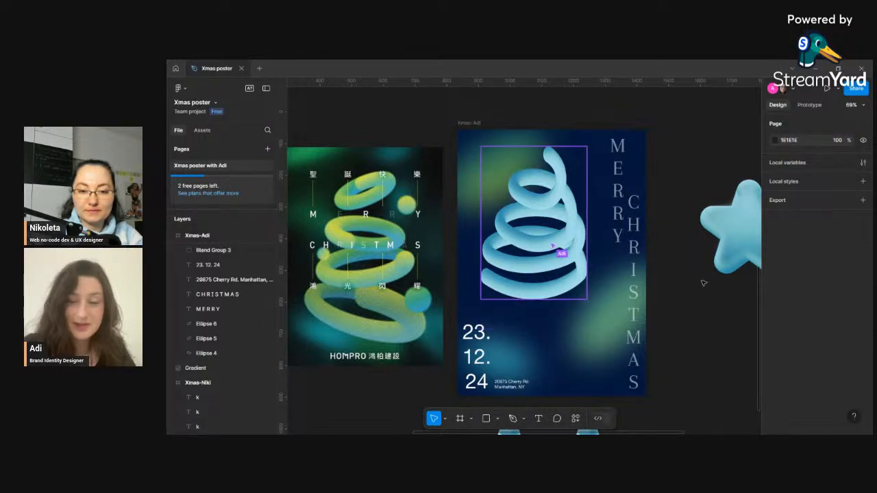
scroll(707, 298, "down", 5)
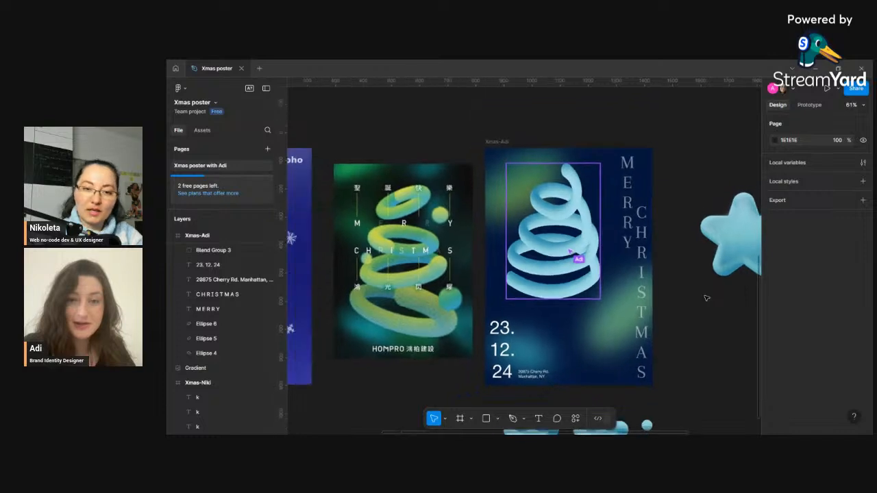
scroll(707, 298, "down", 4)
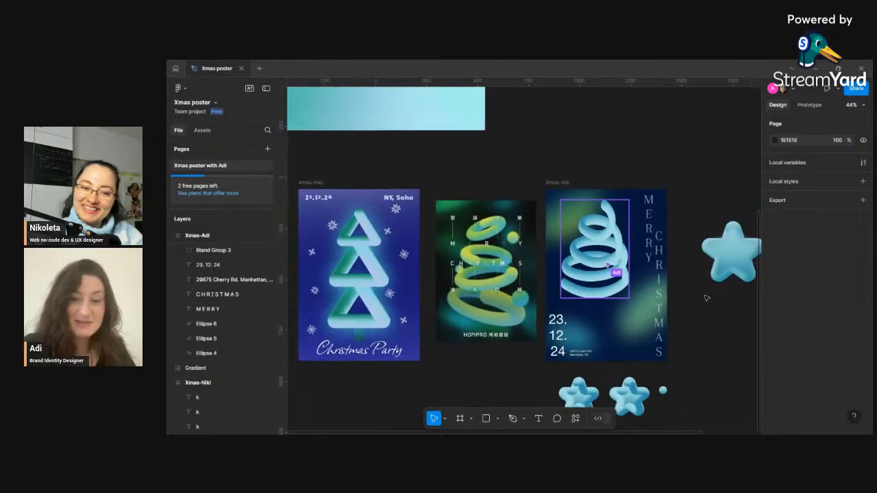
left_click_drag(718, 312, 667, 293)
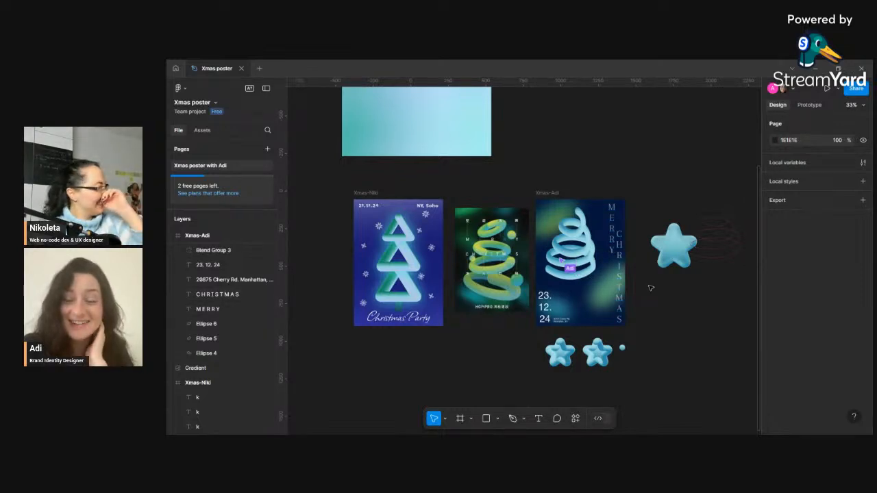
left_click(571, 249)
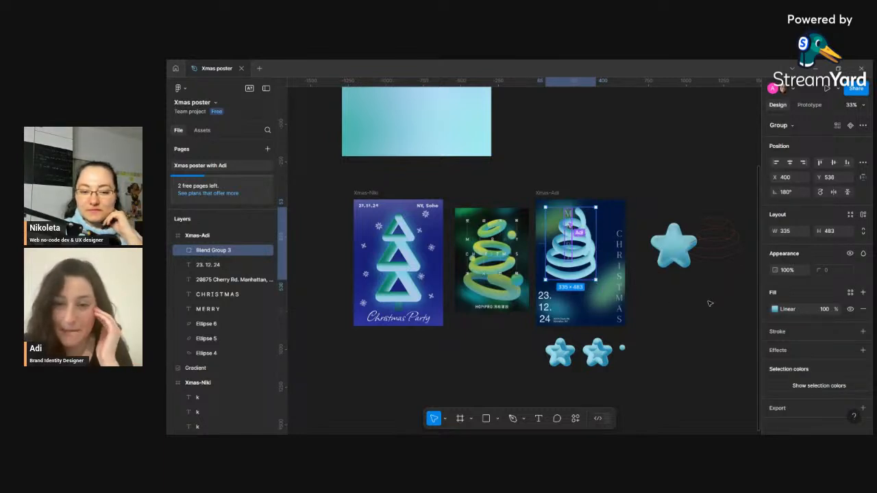
left_click(445, 419)
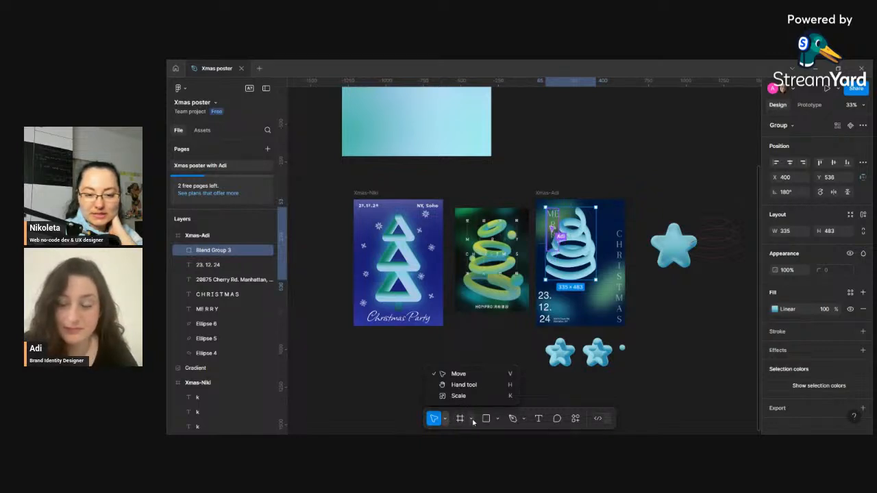
left_click(471, 419)
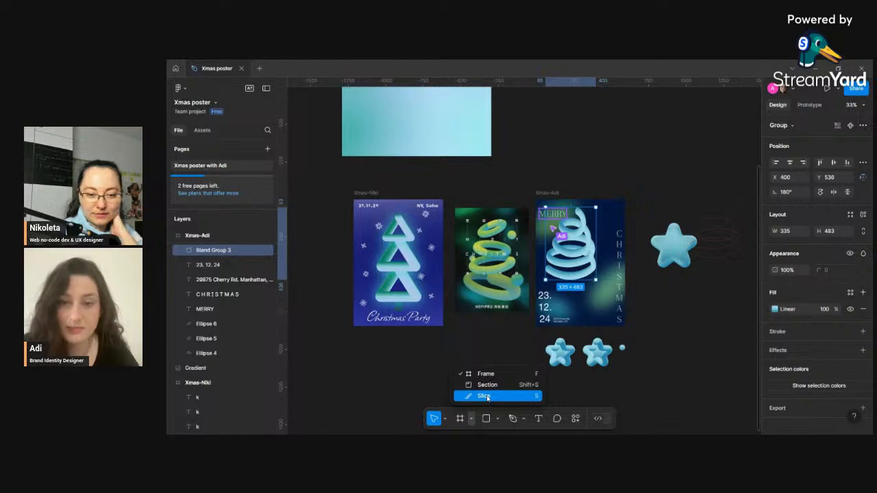
left_click(586, 399)
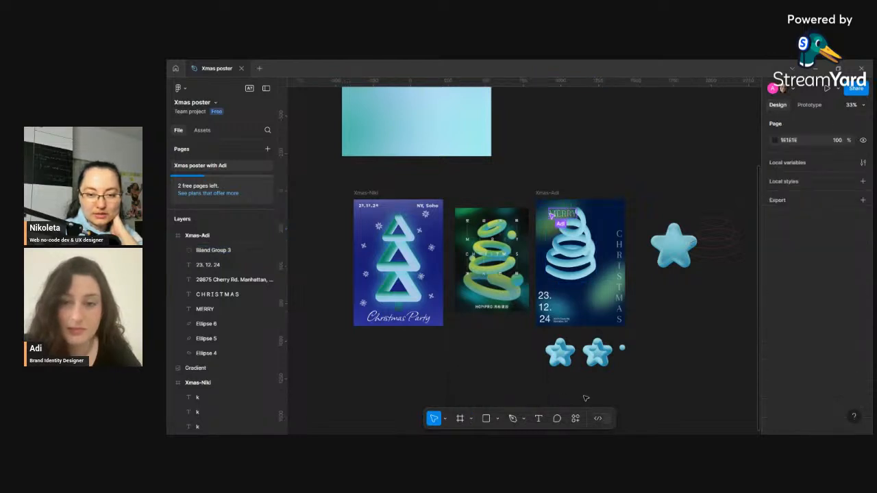
left_click(498, 419)
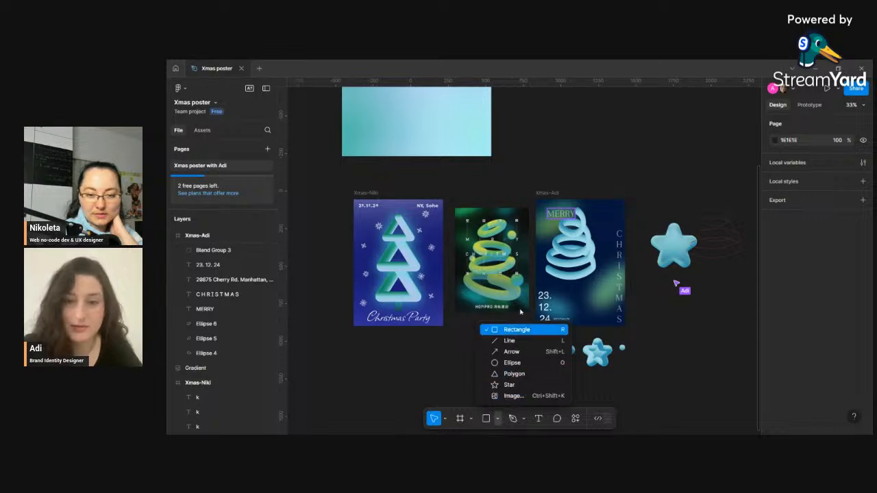
- Duplicate the spiral tree group and place the copy below the Christmas Party poster
left_click(216, 250)
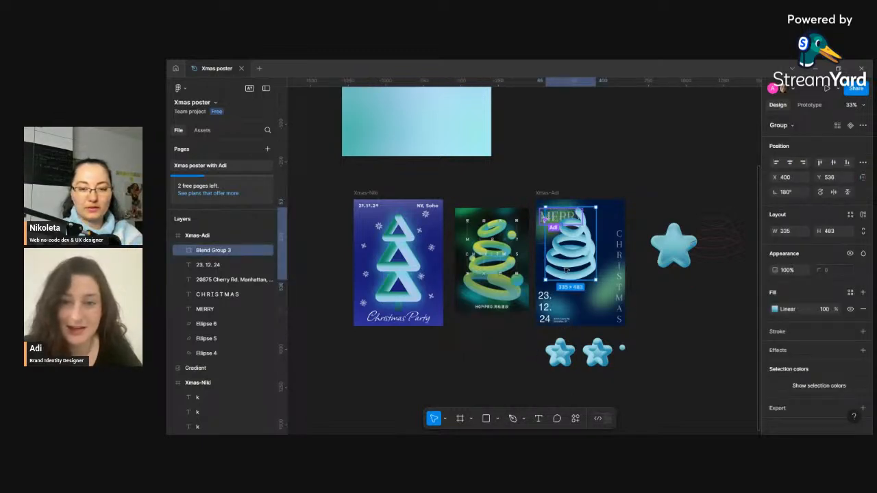
left_click_drag(566, 270, 425, 378)
key("ctrl+d")
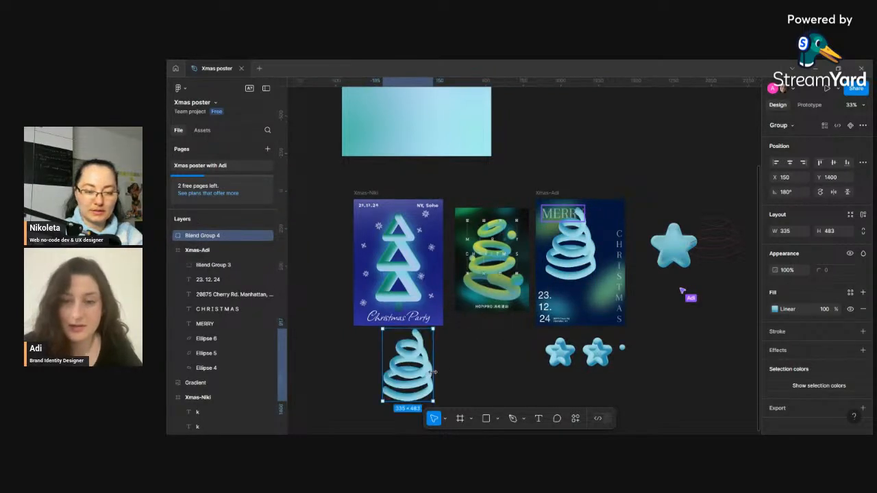
left_click(498, 397)
left_click(498, 418)
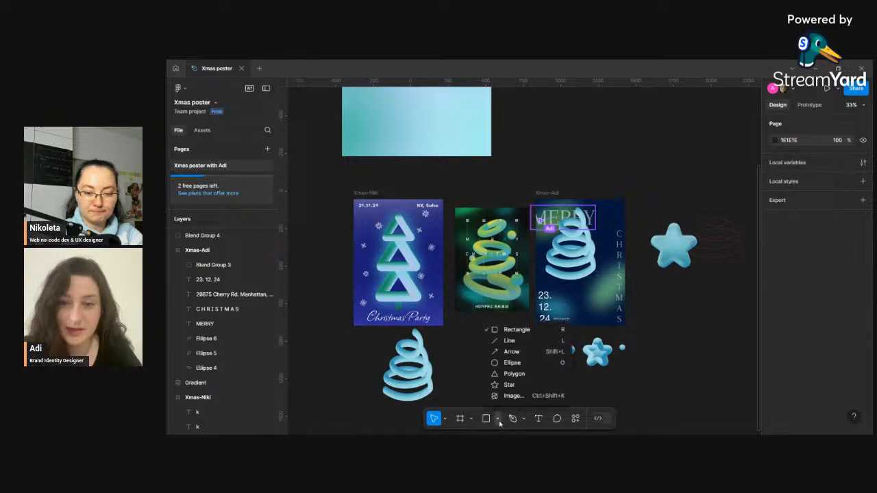
left_click(524, 419)
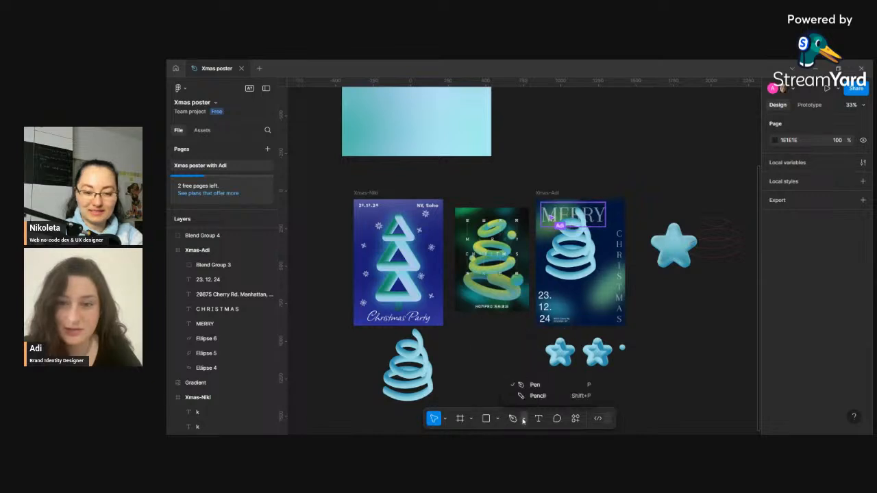
- Draw a slice area beside the copied spiral tree below the Christmas Party poster
left_click(498, 419)
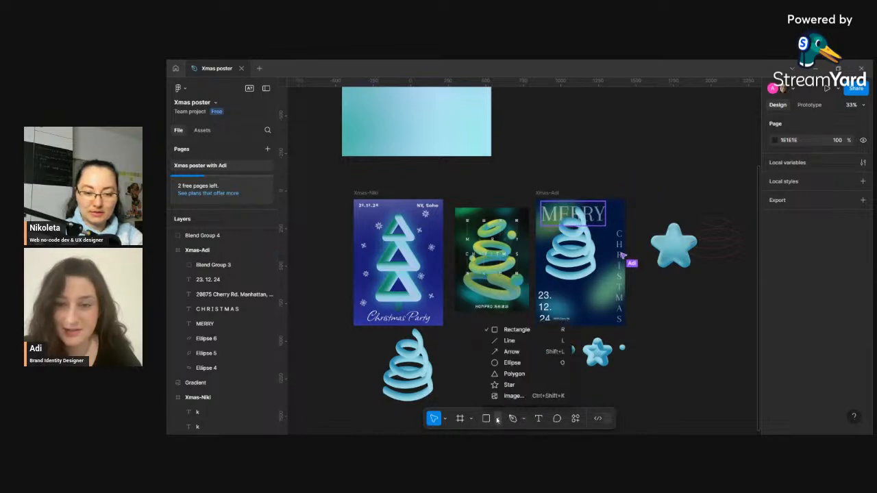
left_click(472, 419)
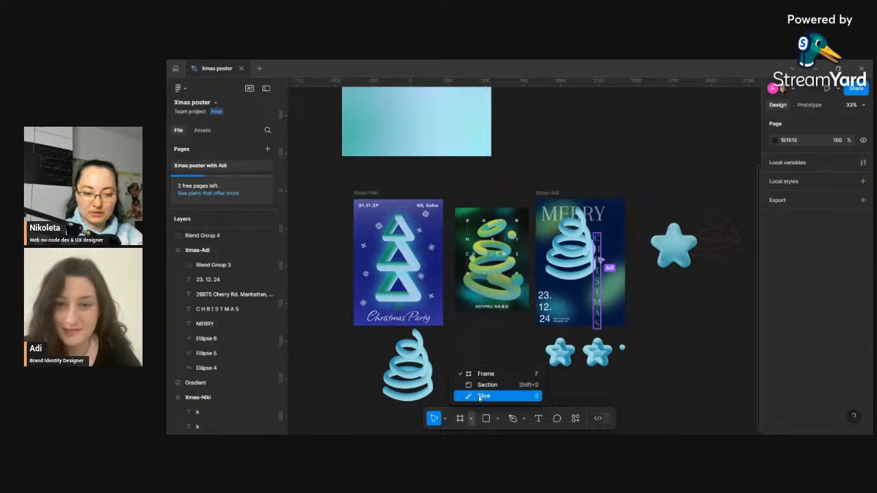
left_click(480, 396)
mouse_move(407, 341)
left_mouse_down()
mouse_move(453, 381)
mouse_move(406, 383)
mouse_move(428, 395)
mouse_move(465, 384)
left_mouse_up()
left_click(460, 420)
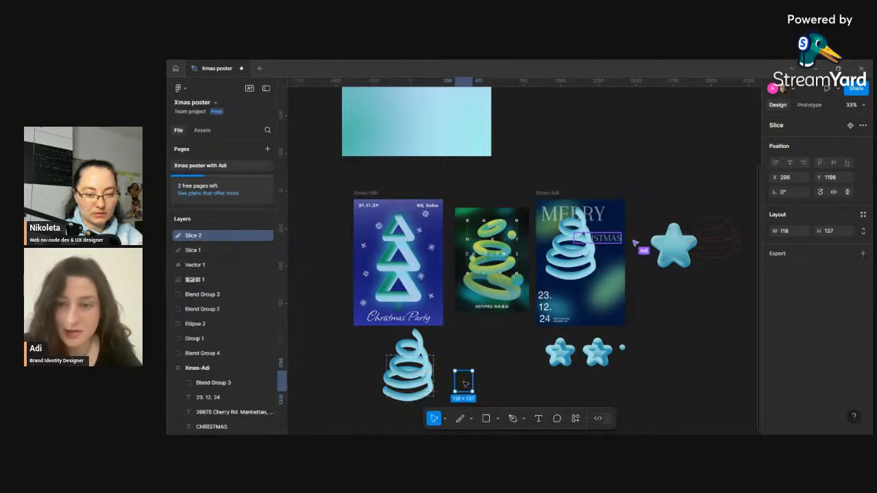
- Try moving the copied spiral tree group to the left, undoing each move
left_click(413, 380)
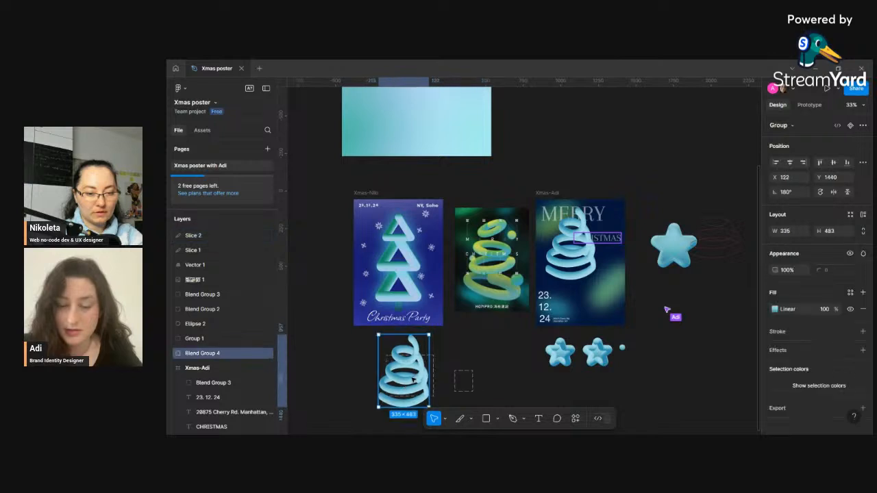
left_click_drag(391, 384, 350, 392)
left_click(433, 394)
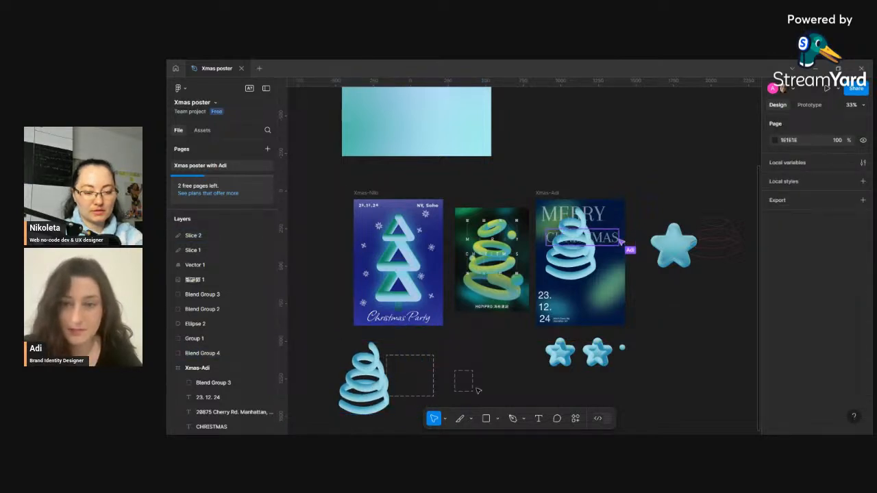
key("ctrl+z")
key("ctrl+z")
key("ctrl+z")
key("ctrl+z")
key("ctrl+z")
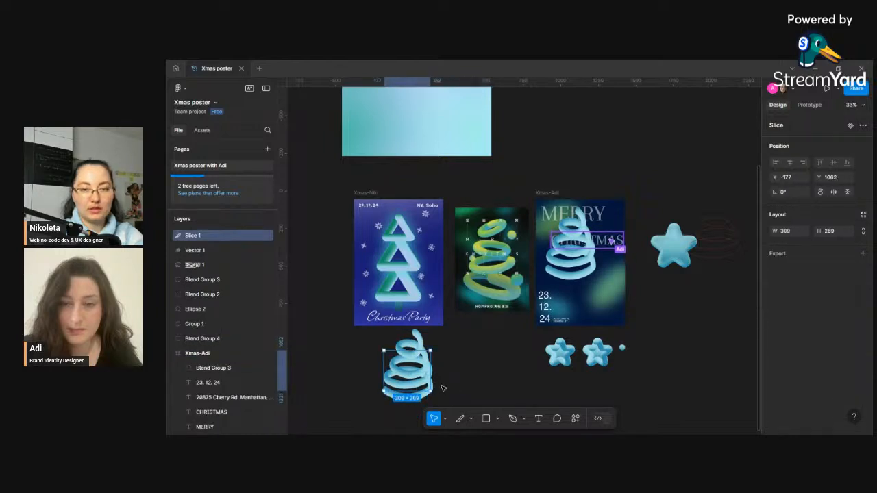
left_click(484, 361)
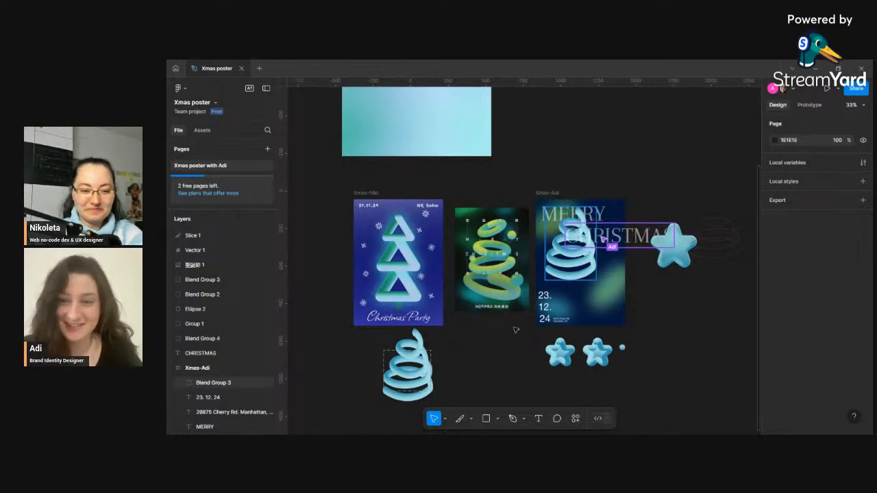
left_click_drag(428, 368, 379, 378)
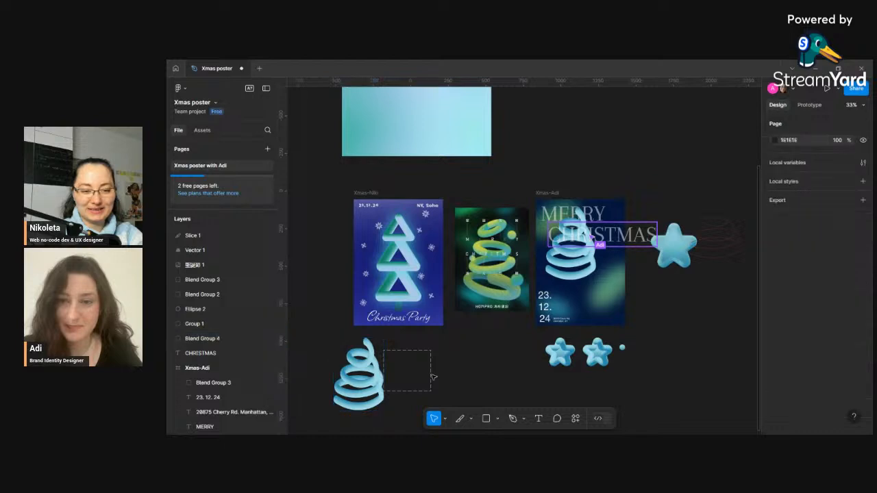
key("ctrl+z")
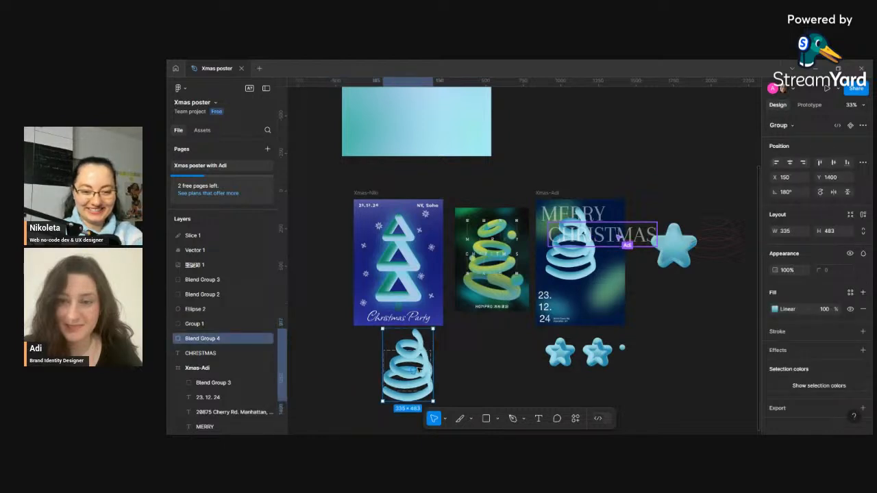
- Nudge one ellipse inside the copied tree group, then undo the changes back to before the slice
left_click(446, 374)
left_click(420, 372)
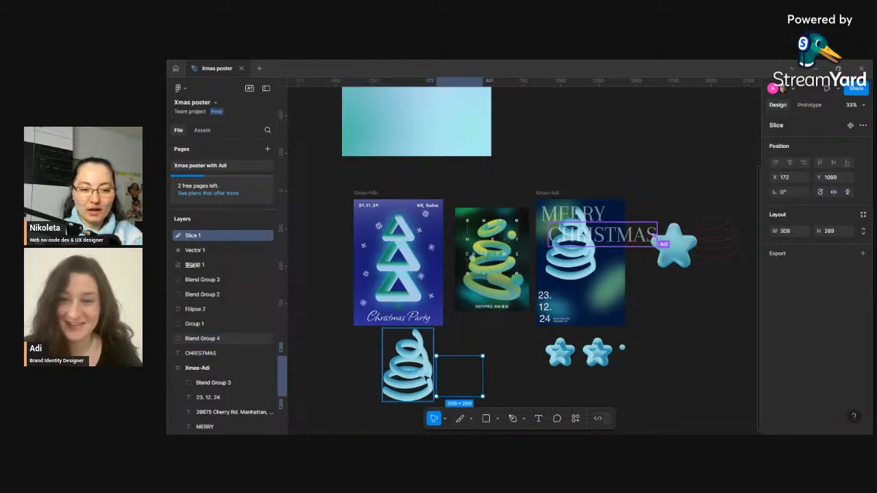
left_click(420, 376)
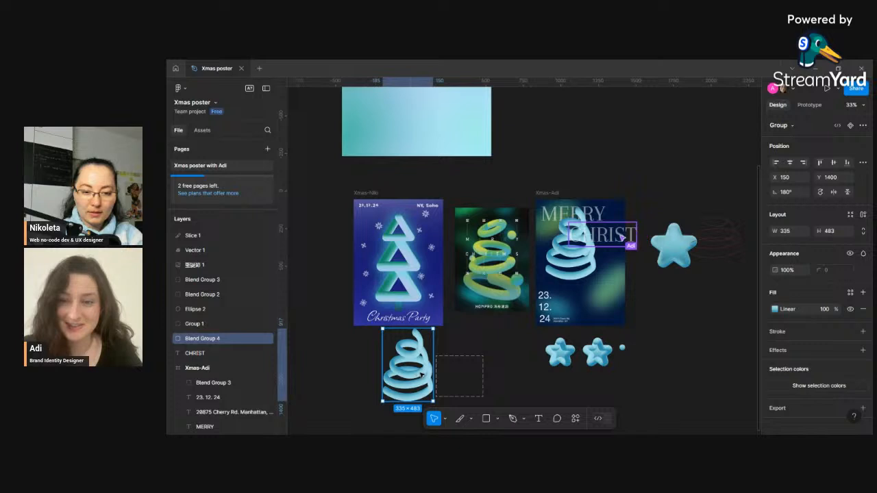
double_click(420, 375)
mouse_move(423, 370)
left_mouse_down()
mouse_move(450, 362)
mouse_move(424, 364)
mouse_move(427, 376)
left_mouse_up()
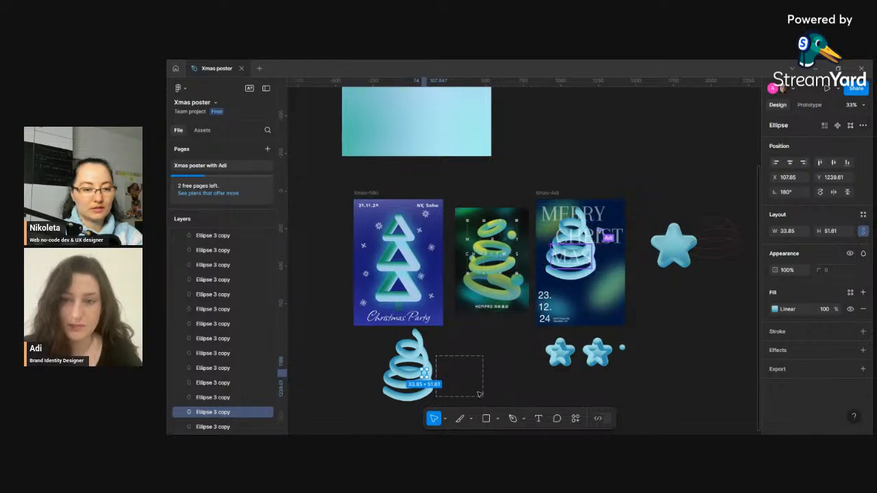
left_click(488, 393)
key("ctrl+z")
key("ctrl+z")
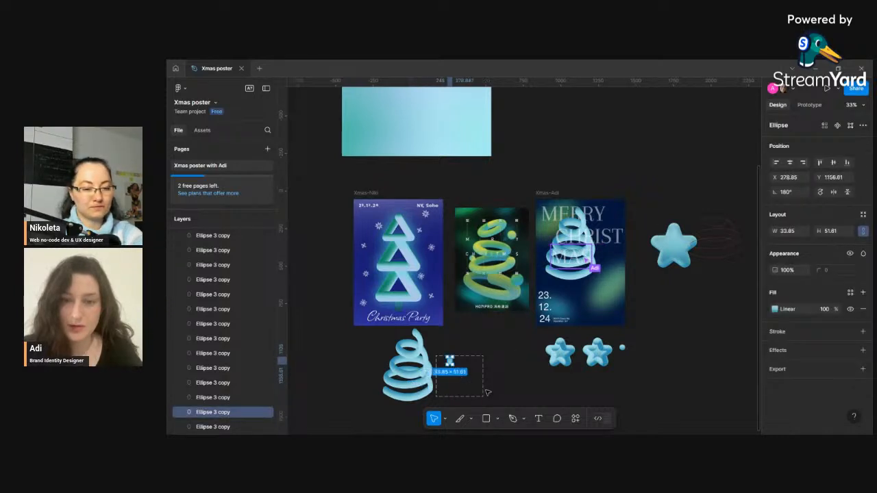
key("ctrl+z")
key("ctrl+z")
key("ctrl+z")
key("ctrl+z")
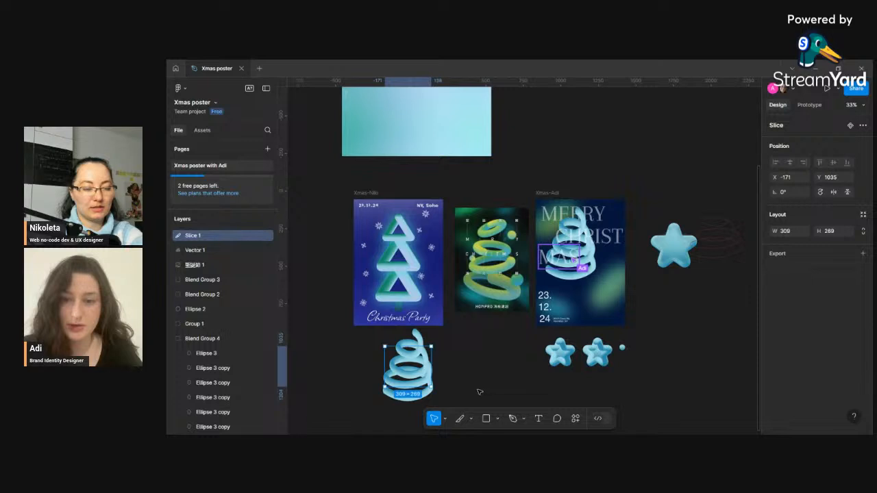
key("ctrl+z")
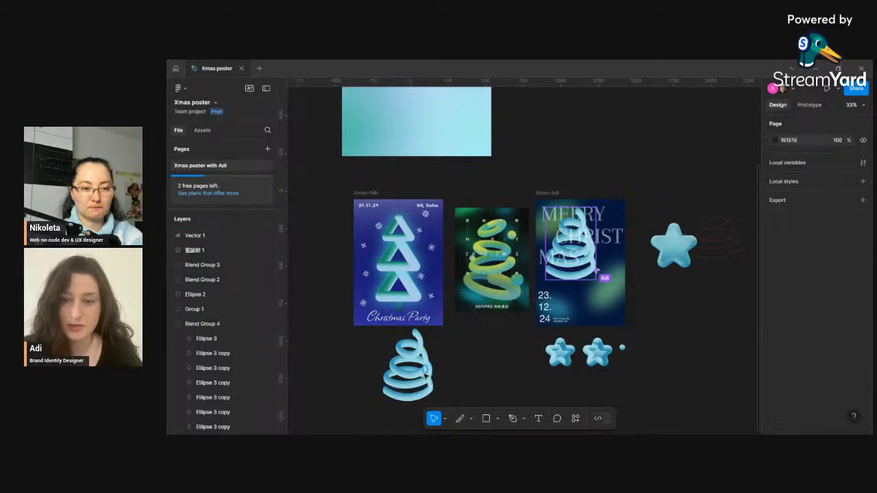
- Move the copied spiral tree group slightly right and down below the Christmas Party poster
left_click_drag(420, 375, 436, 384)
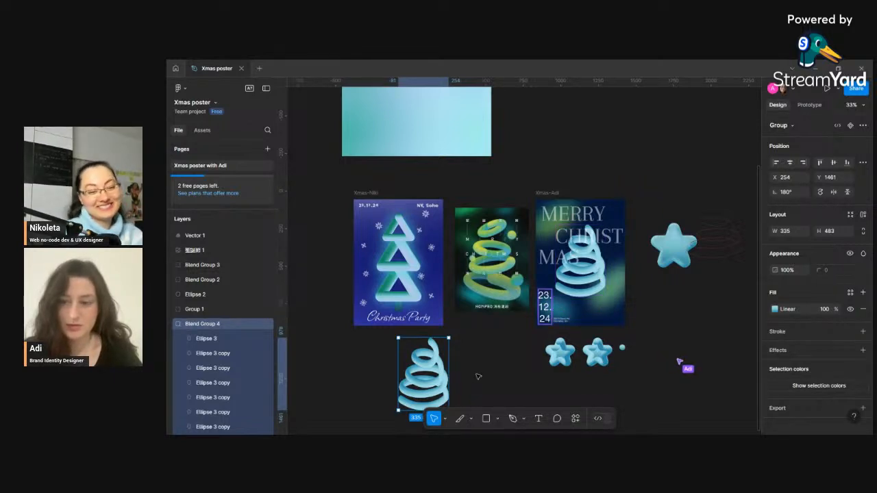
left_click(445, 422)
left_click(445, 425)
left_click(445, 425)
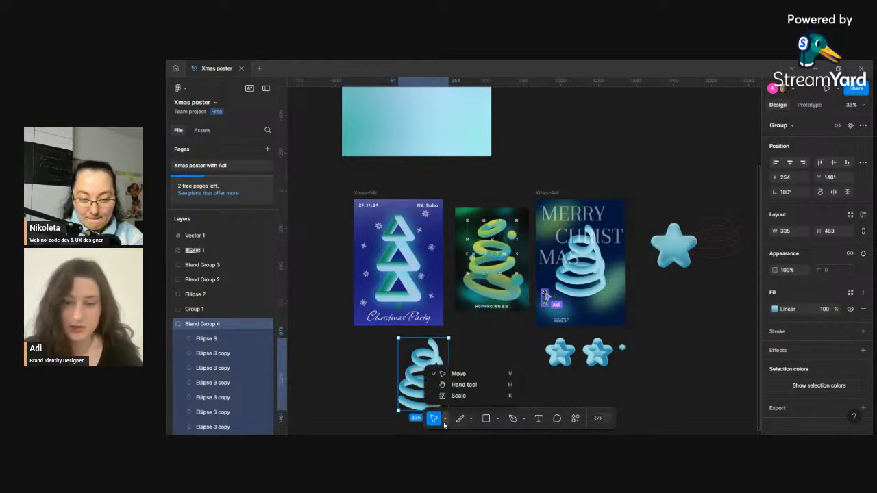
left_click(444, 425)
left_click(471, 422)
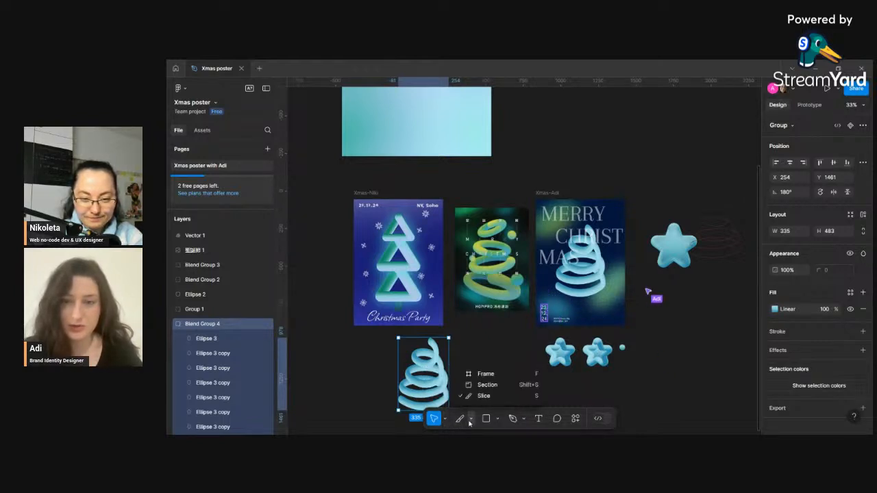
left_click(471, 422)
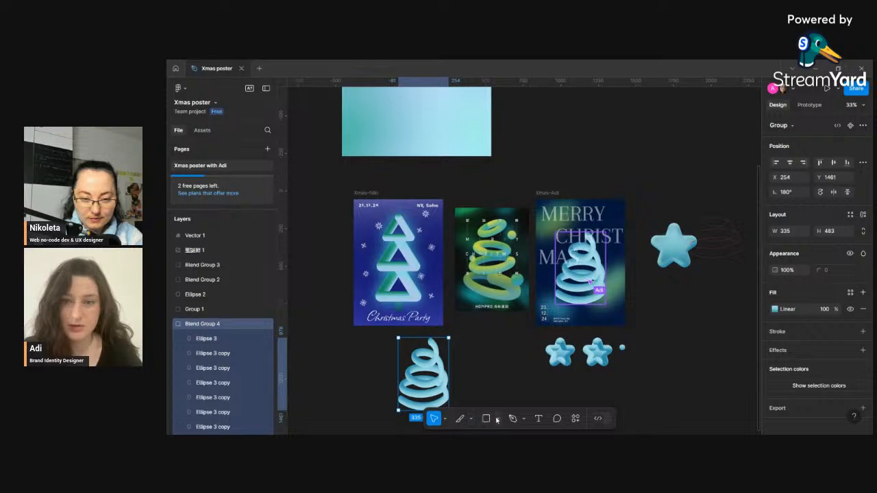
left_click(498, 420)
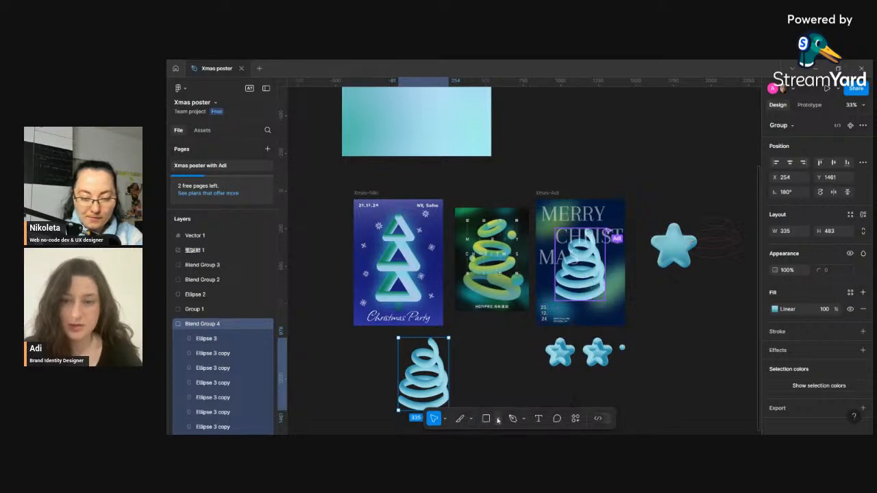
left_click(522, 419)
left_click(523, 421)
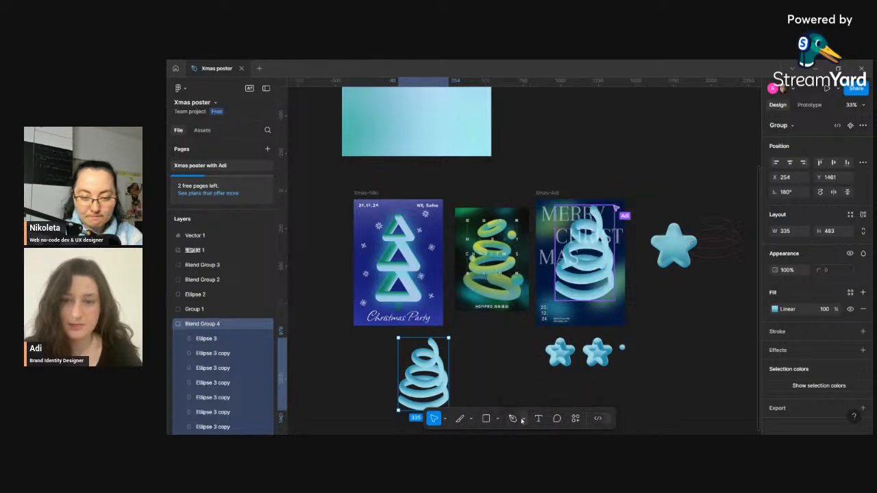
double_click(430, 357)
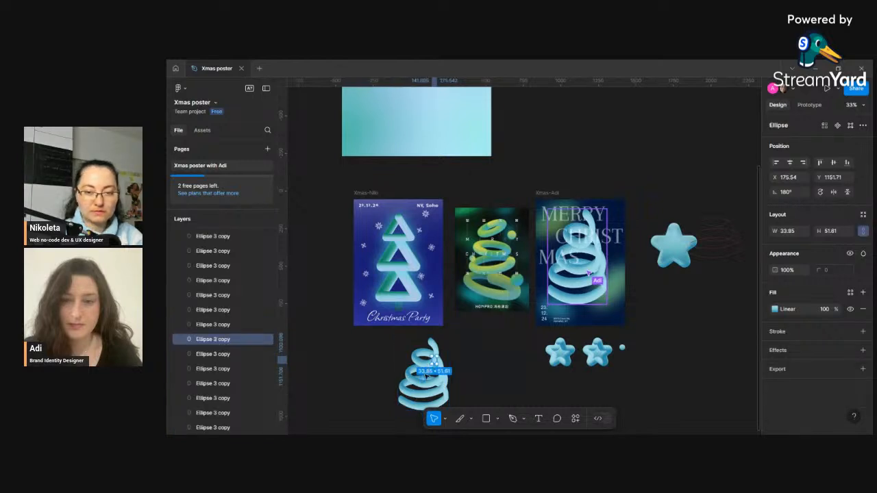
left_click(459, 375)
left_click(444, 384)
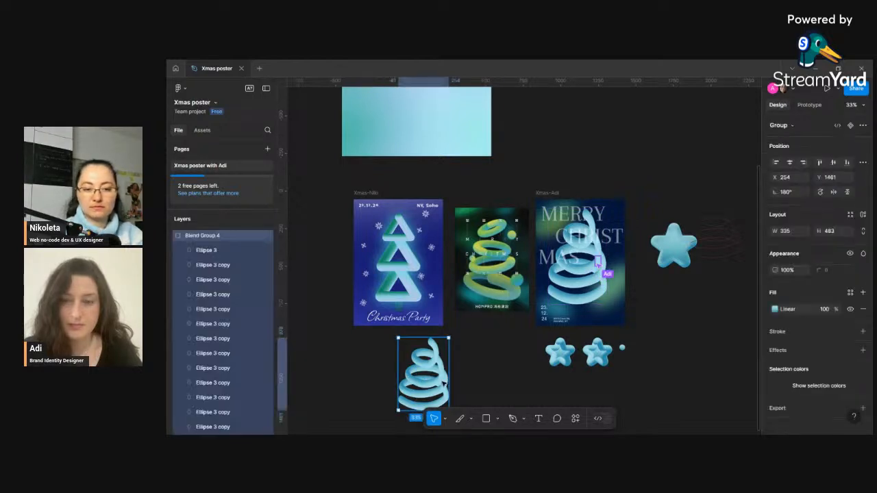
key("Escape")
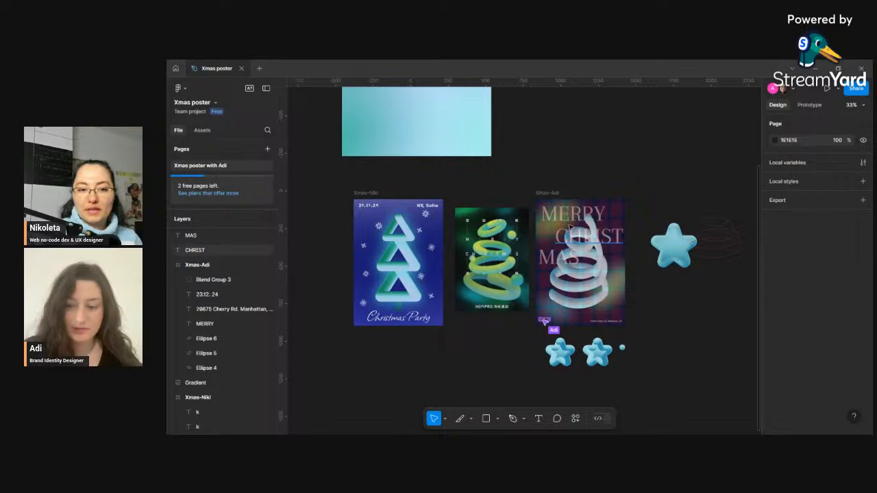
- Break the date text on the Xmas-Niki poster into three stacked lines
left_click(369, 206)
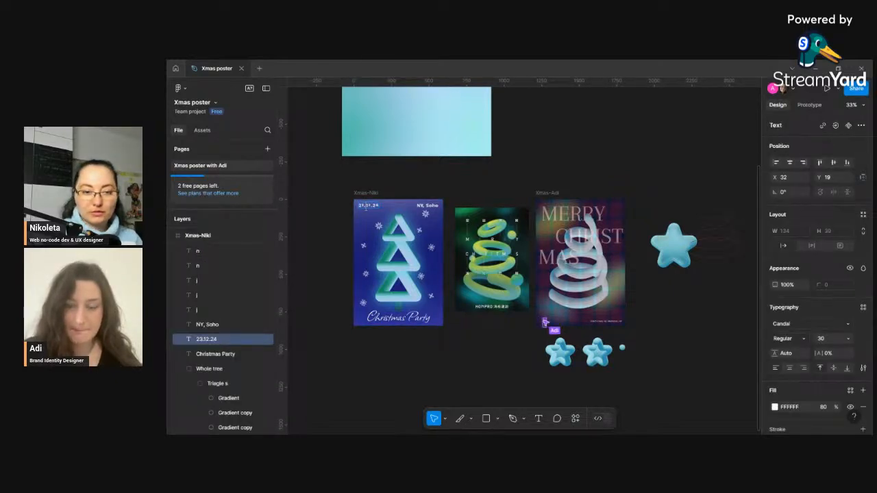
key("Return")
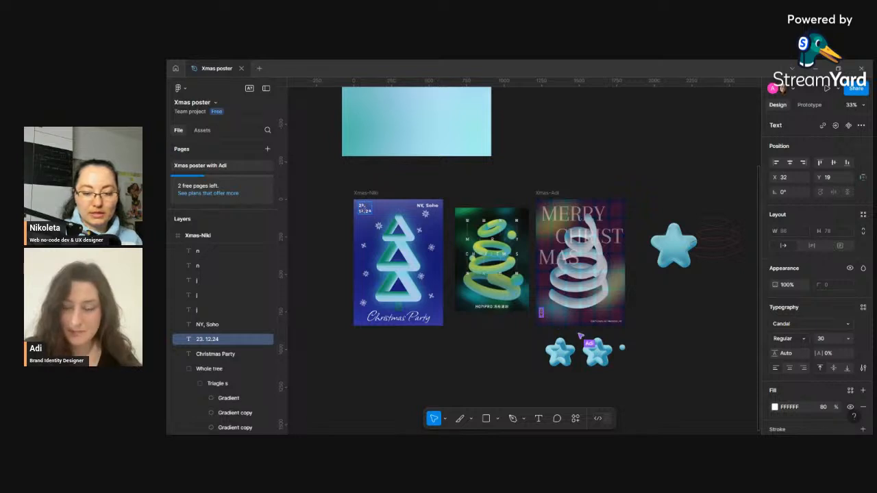
key("Return")
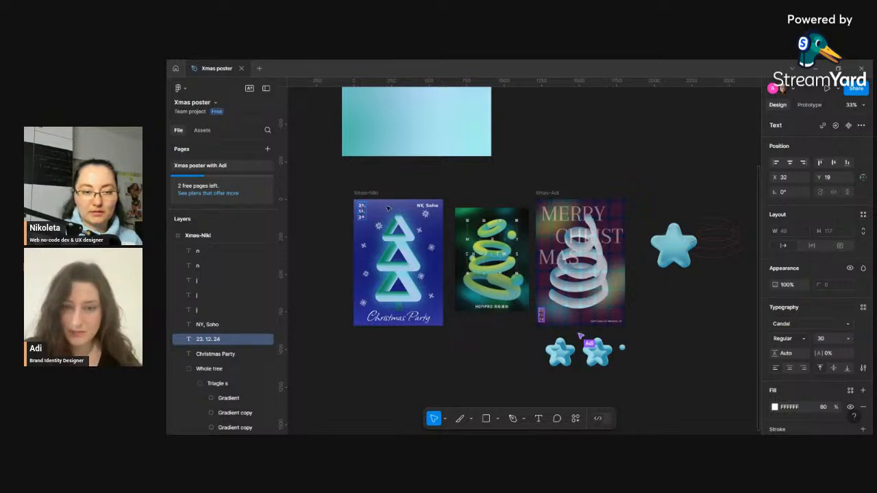
left_click(436, 223)
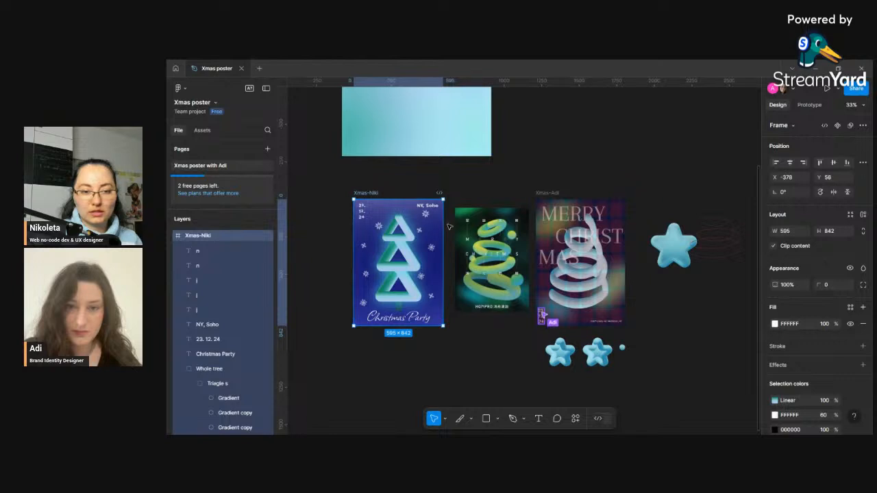
left_click(428, 206)
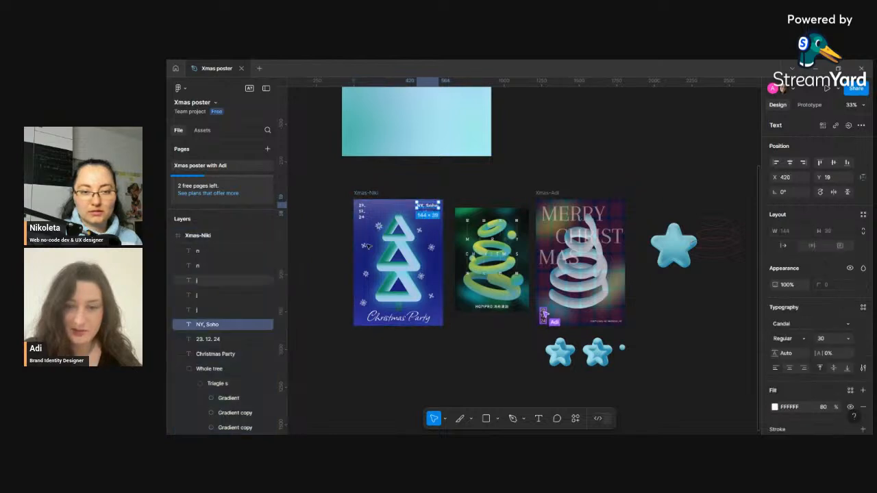
left_click(450, 184)
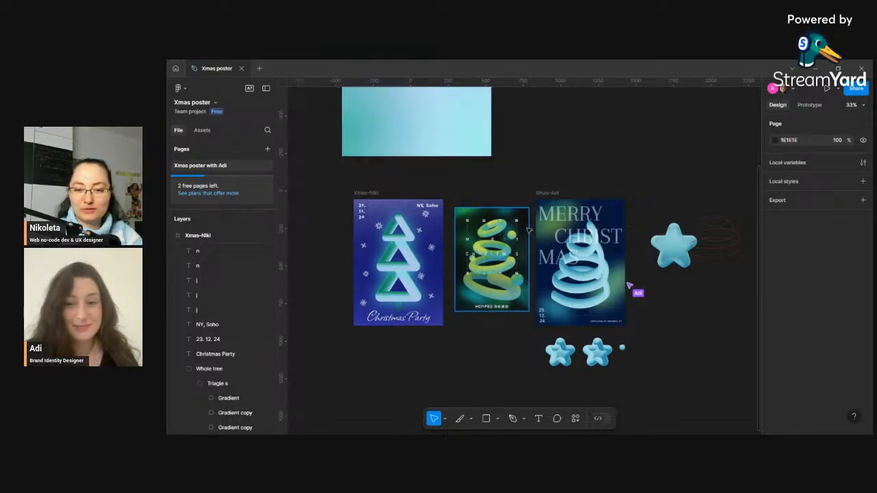
- Zoom in to examine the MERRY CHRISTMAS poster and the star beside it, then zoom back out
scroll(609, 259, "up", 5)
scroll(612, 261, "up", 2)
scroll(638, 258, "down", 3)
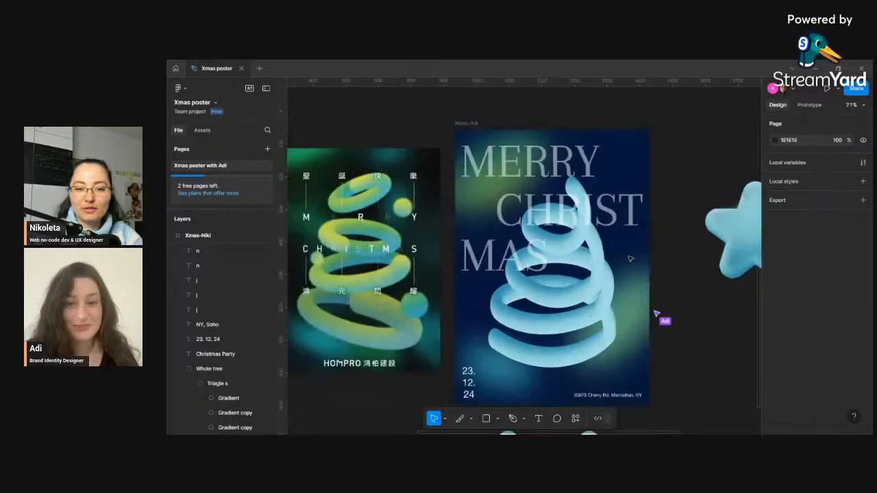
left_click_drag(658, 256, 477, 251)
left_click(542, 207)
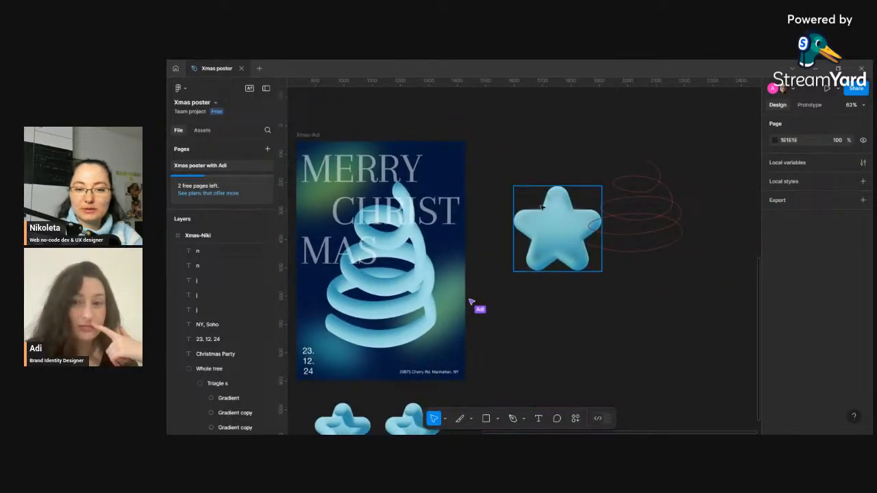
scroll(528, 242, "down", 5)
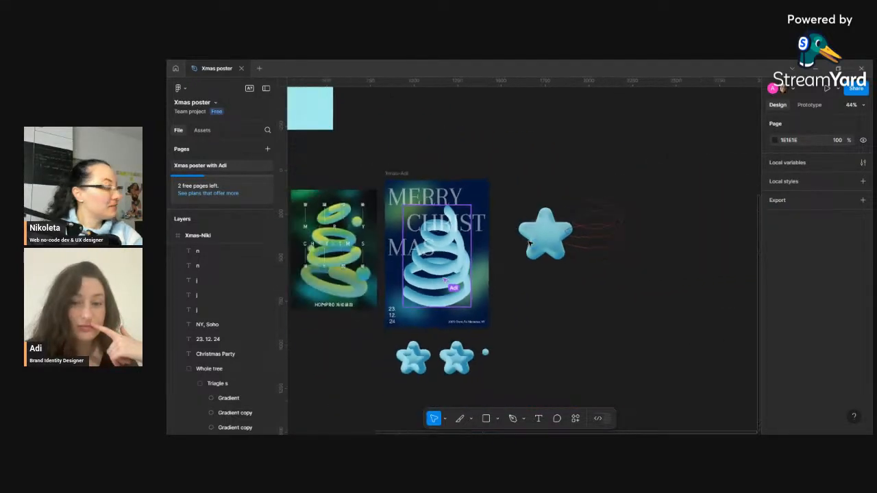
left_click_drag(432, 294, 518, 309)
scroll(486, 302, "up", 3)
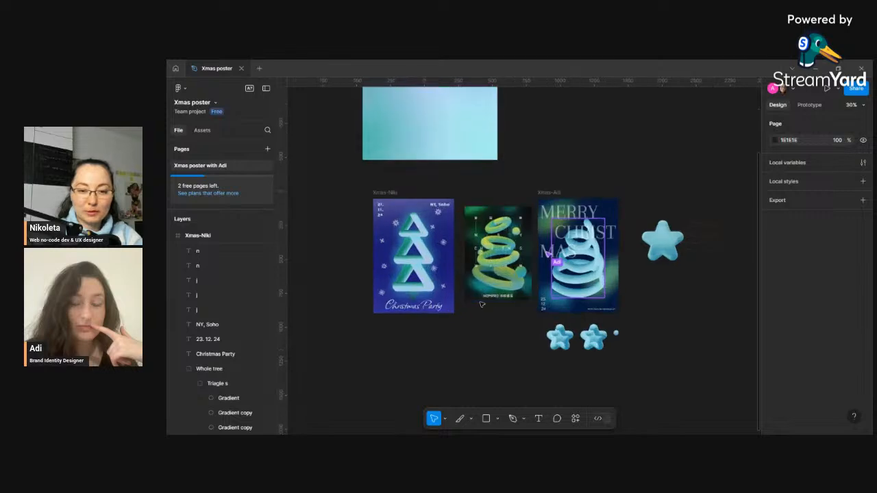
scroll(561, 330, "down", 2)
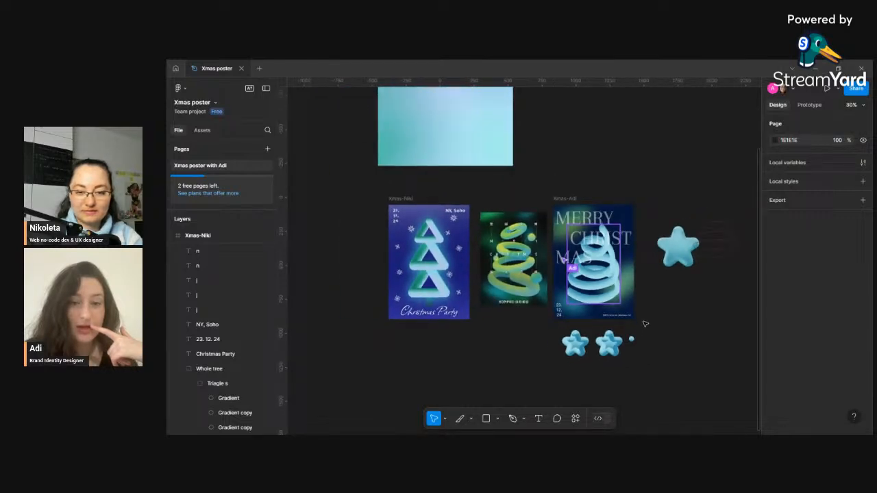
- Zoom in and out across the canvas to examine the posters, the large star and the spiral sketch beside it
scroll(635, 321, "up", 2)
scroll(589, 314, "down", 1)
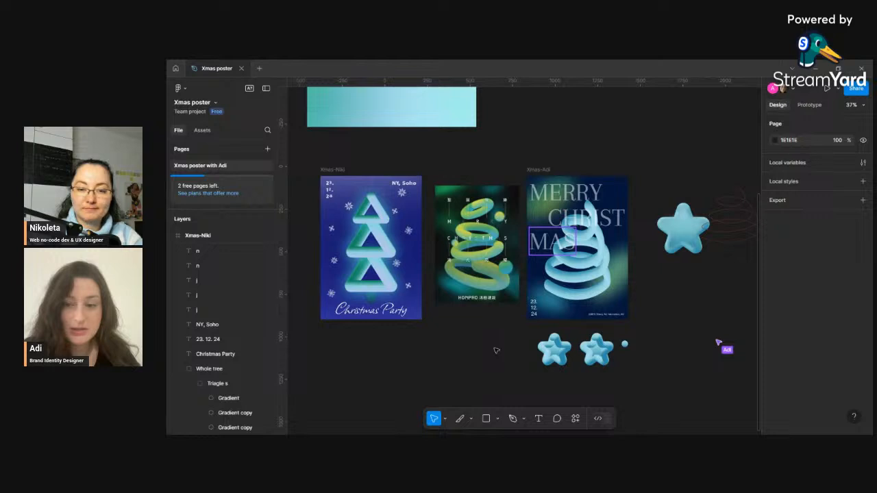
scroll(496, 350, "down", 3)
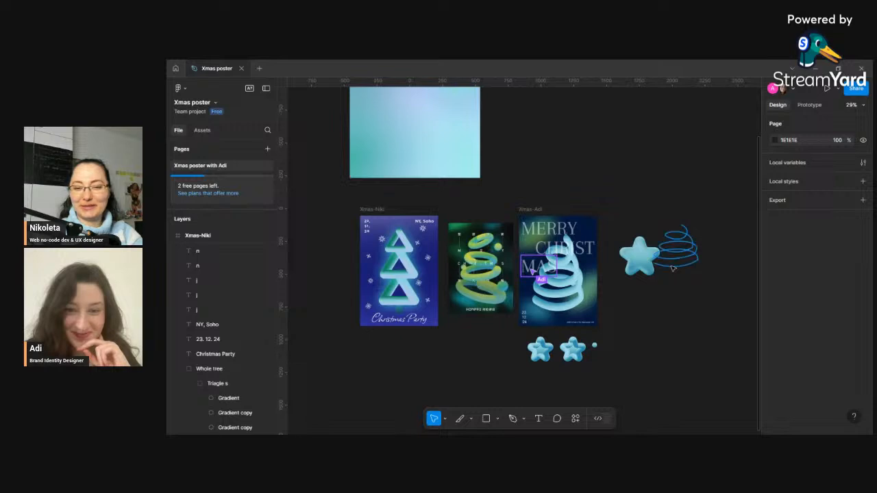
scroll(671, 266, "up", 5)
scroll(625, 271, "up", 4)
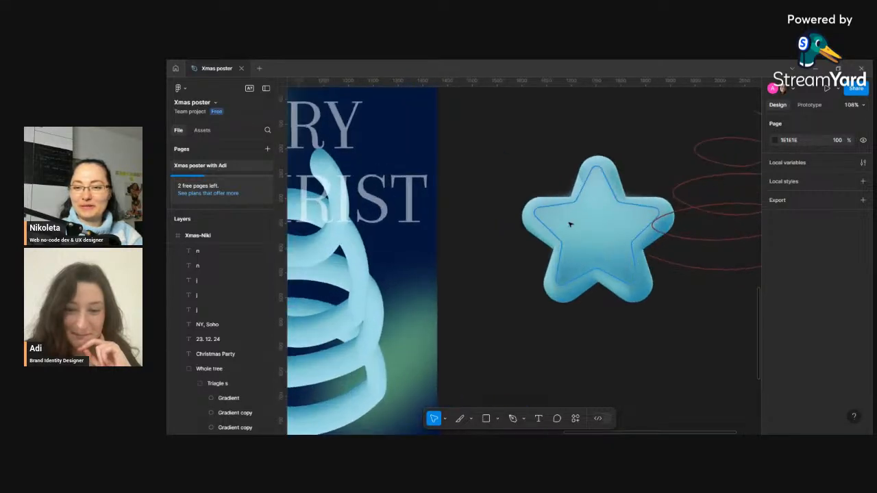
scroll(581, 242, "down", 3)
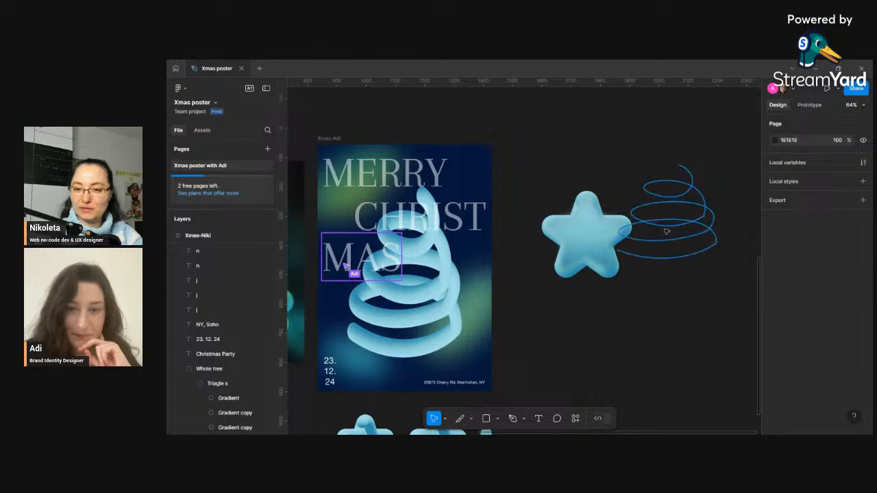
scroll(586, 267, "down", 2)
left_click(577, 418)
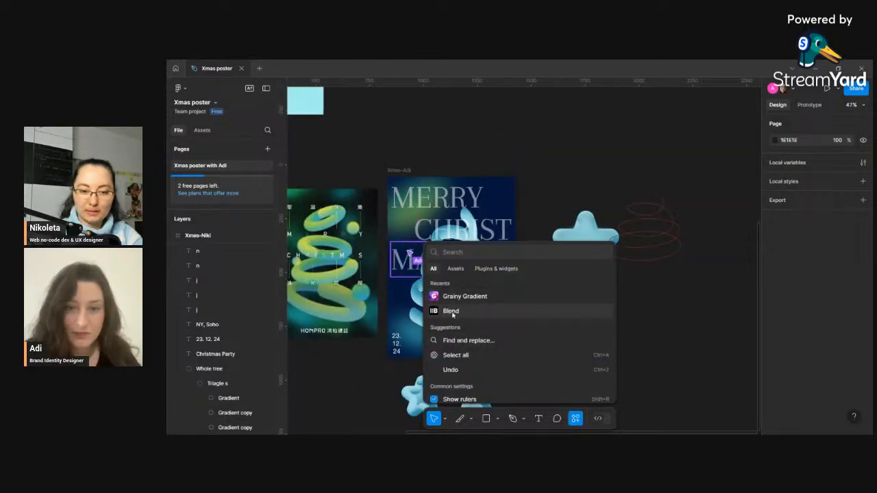
left_click(662, 288)
scroll(563, 268, "down", 2)
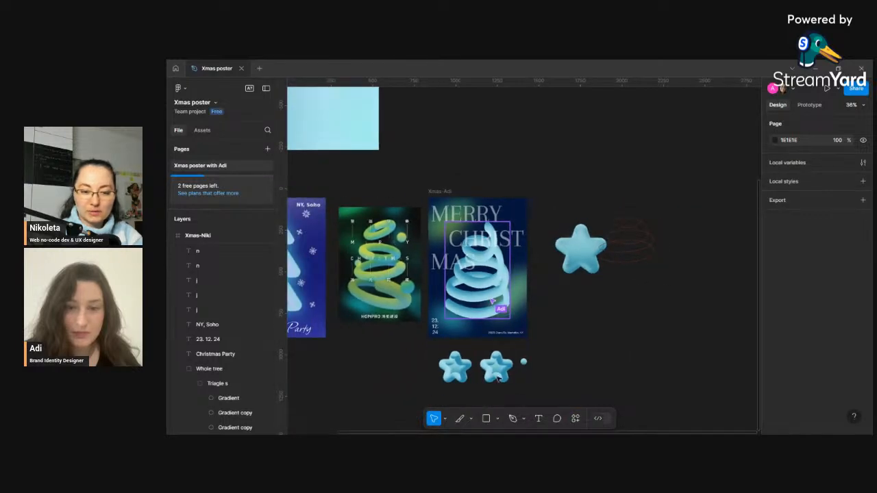
scroll(494, 380, "up", 5)
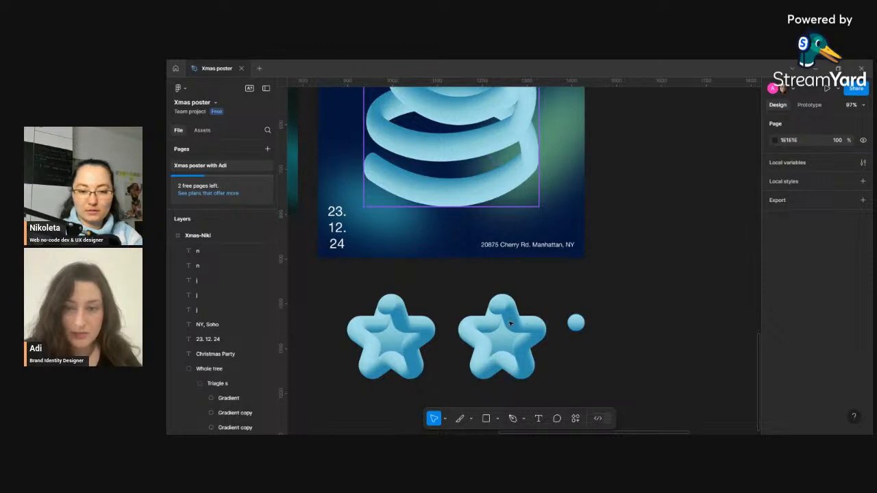
- Select the small circle beside the two stars, then zoom and pan across the three posters to compare them
left_click(576, 325)
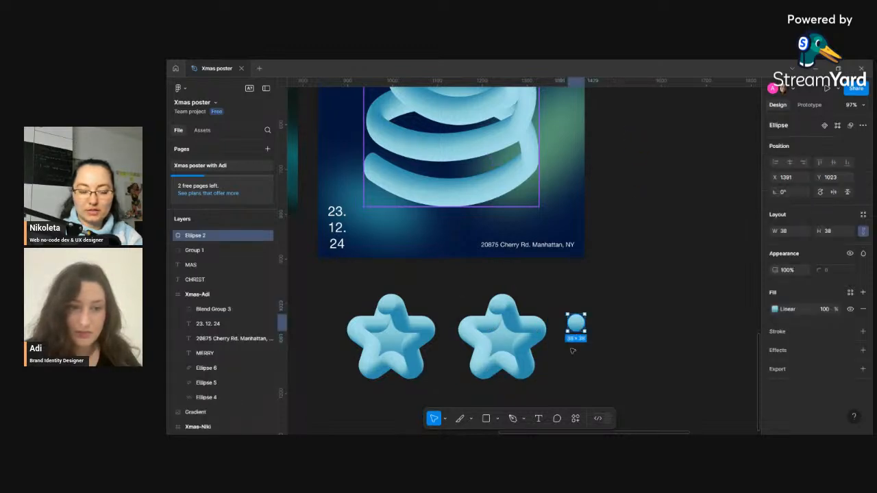
left_click(574, 355)
left_click(577, 325)
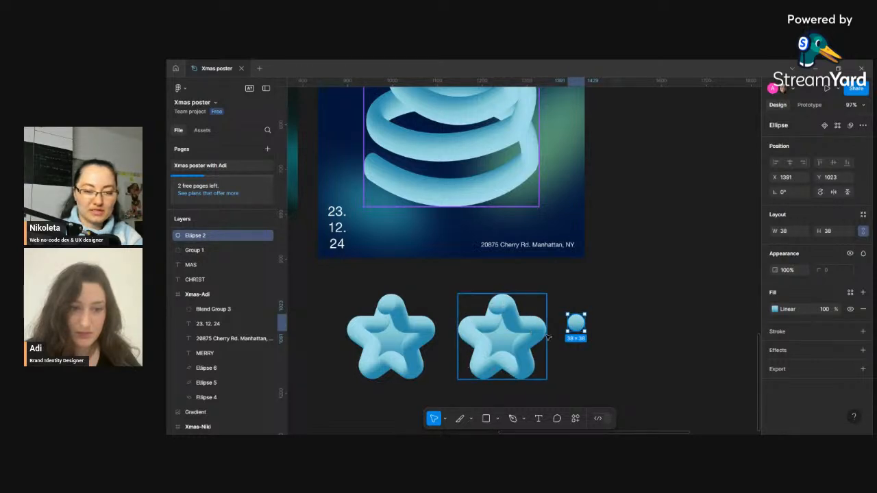
scroll(503, 326, "down", 6)
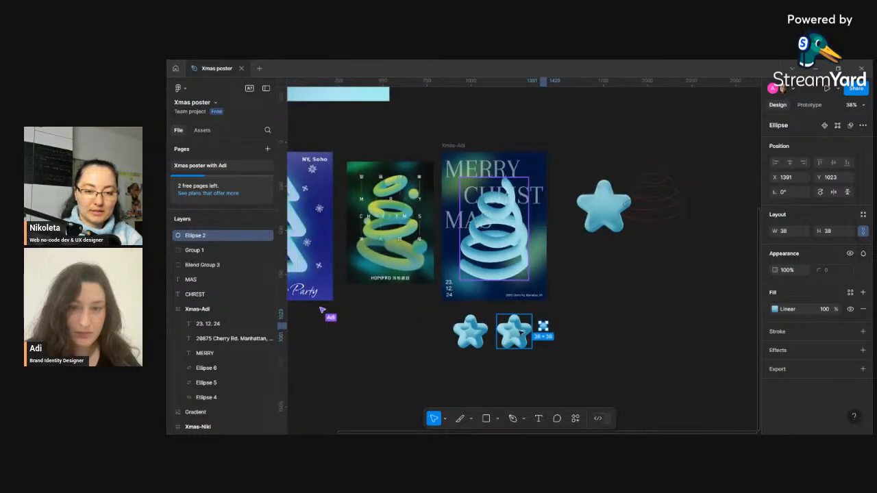
scroll(509, 330, "down", 1)
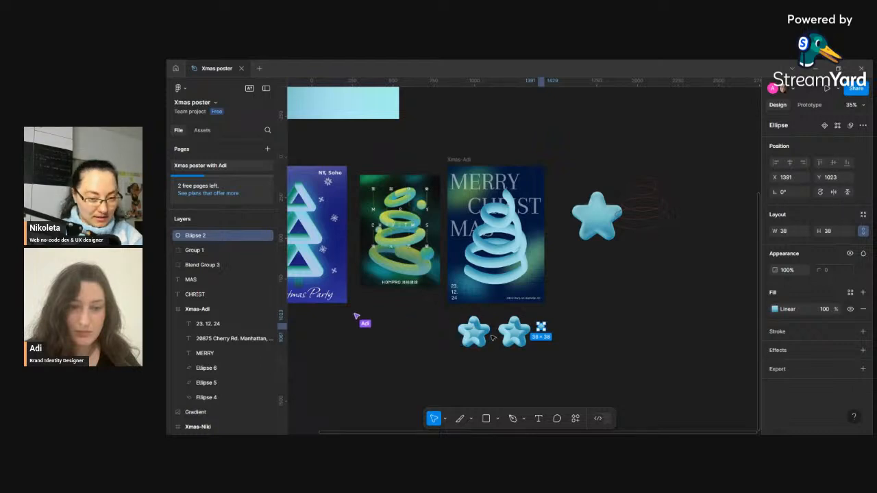
scroll(414, 322, "down", 1)
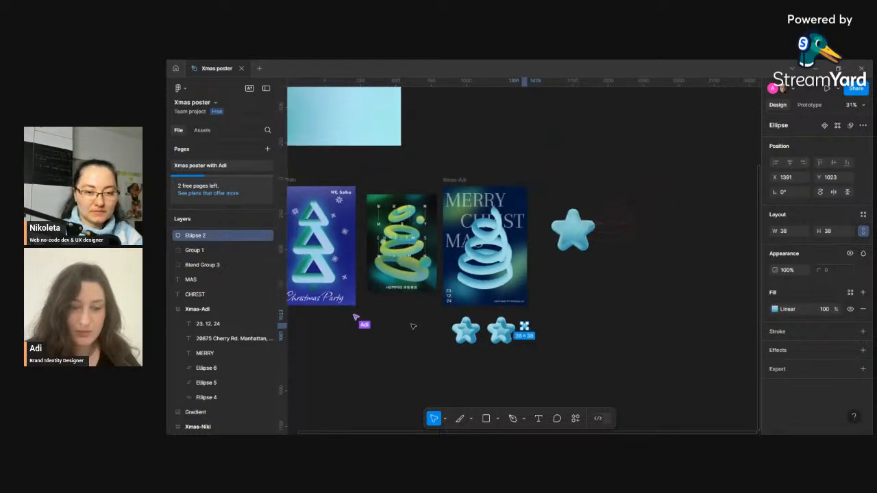
left_click_drag(414, 326, 472, 322)
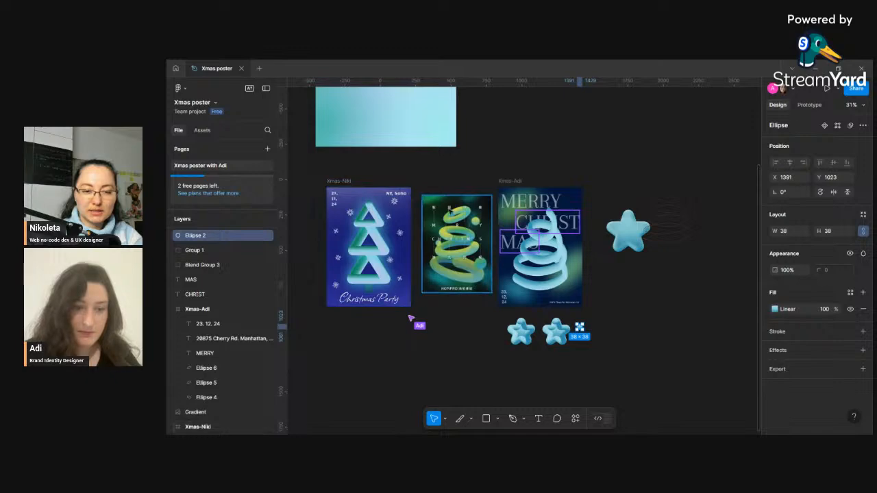
scroll(428, 252, "up", 3)
scroll(436, 250, "up", 3)
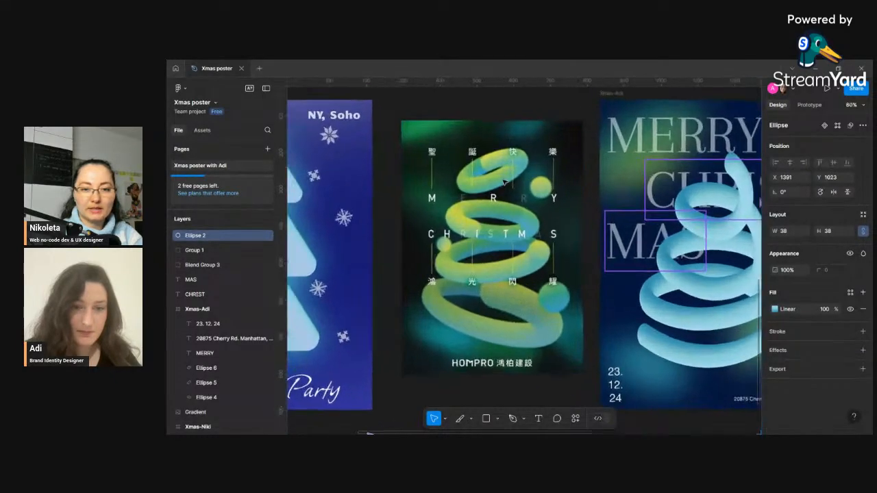
scroll(505, 178, "up", 5)
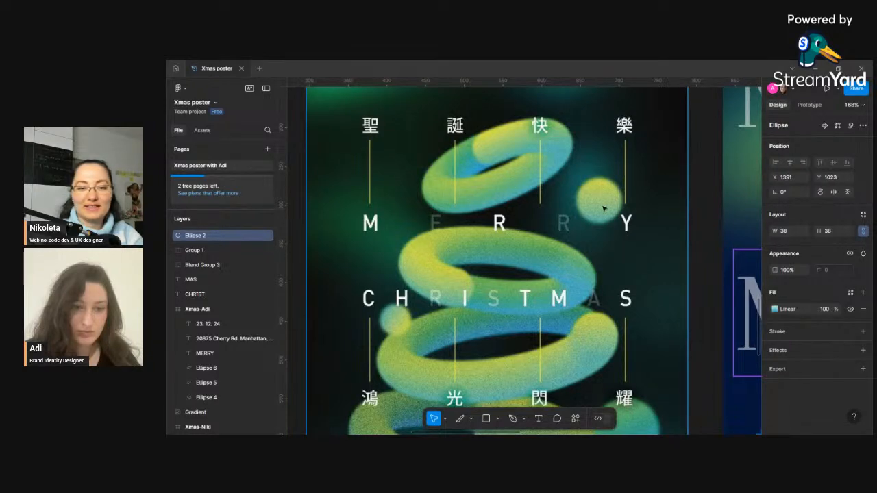
scroll(604, 209, "down", 6)
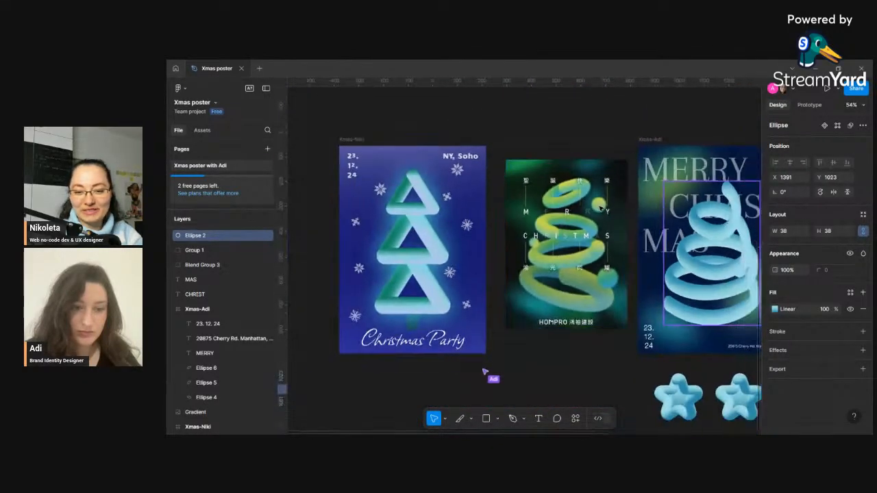
scroll(603, 209, "down", 2)
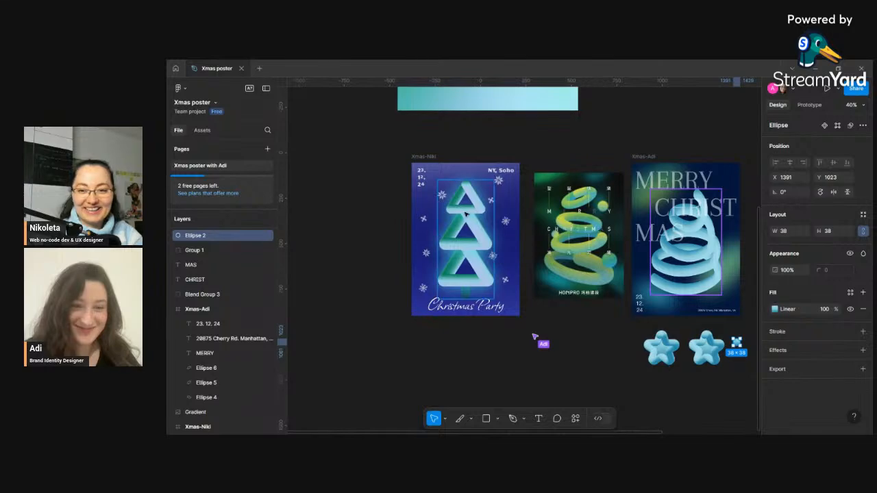
scroll(465, 212, "up", 4)
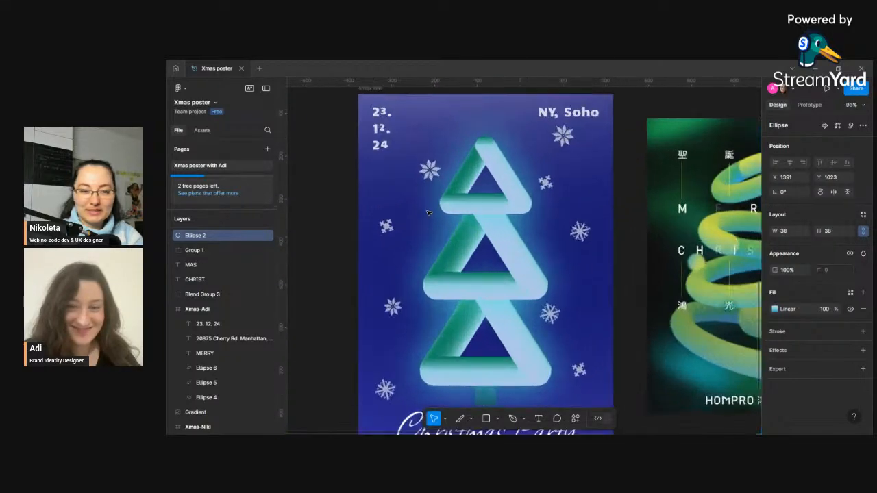
scroll(432, 211, "down", 1)
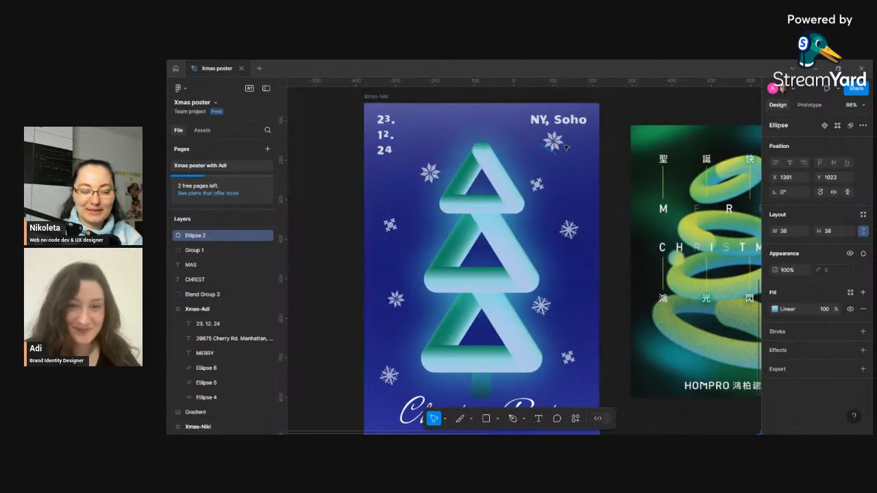
scroll(541, 161, "down", 4)
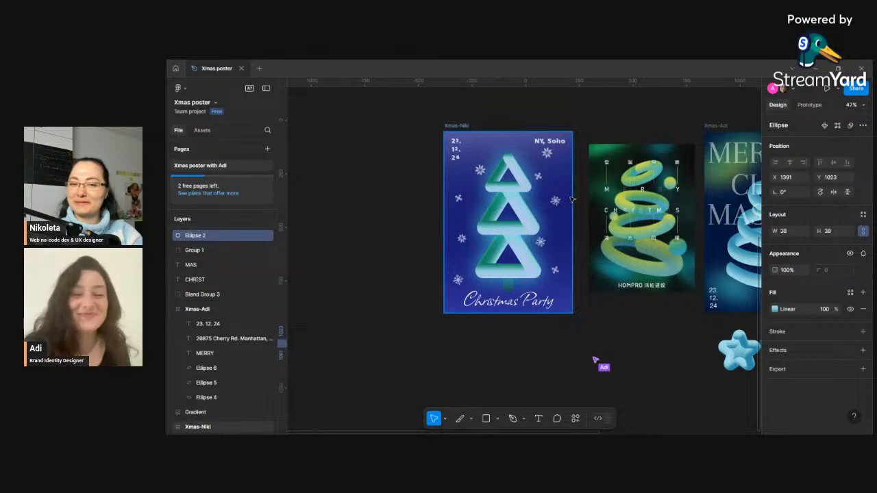
scroll(531, 205, "down", 2)
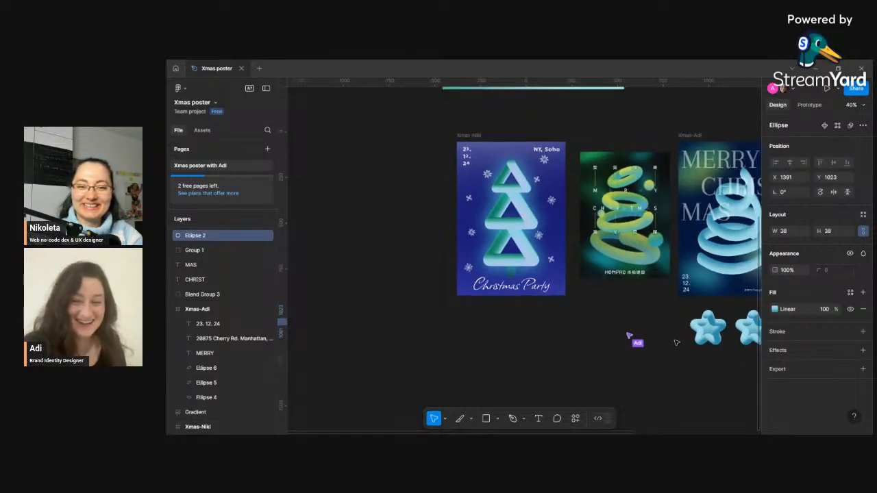
scroll(676, 342, "right", 5)
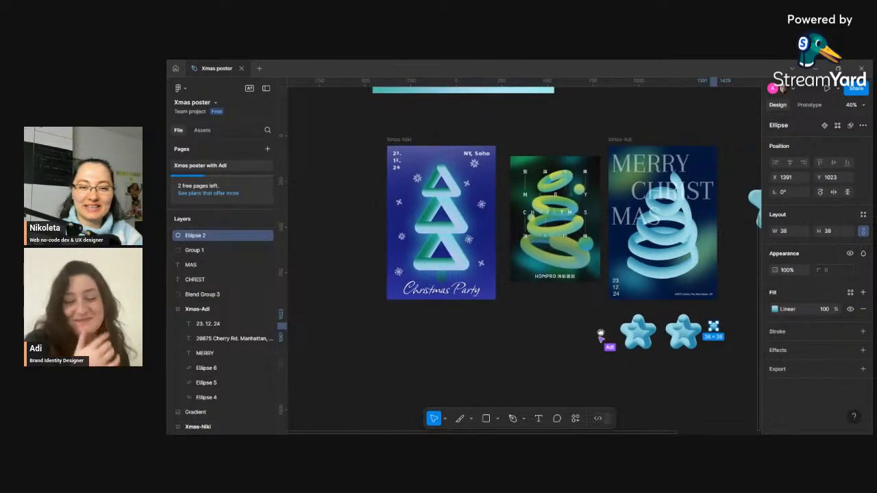
scroll(519, 256, "right", 2)
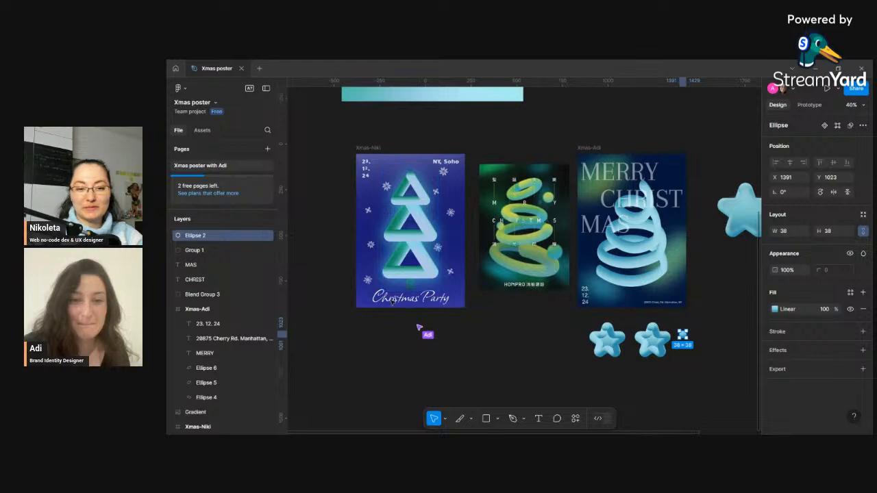
scroll(414, 188, "up", 5)
scroll(441, 181, "up", 3)
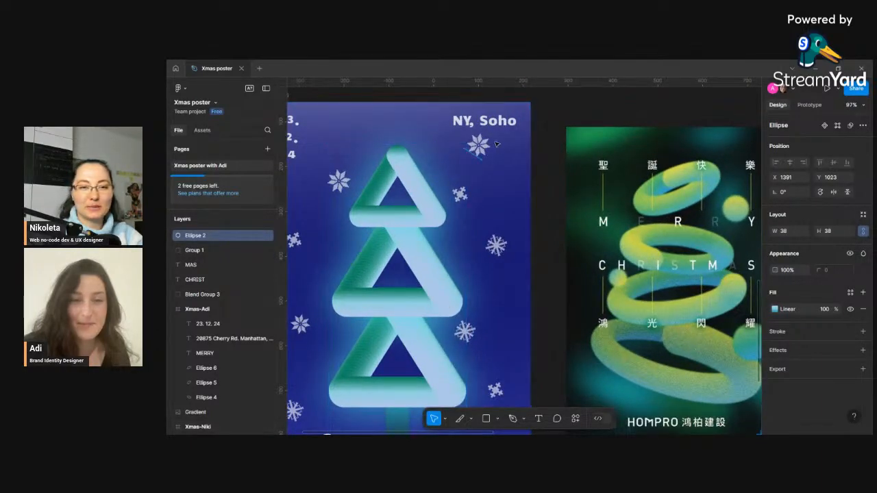
scroll(494, 158, "down", 4)
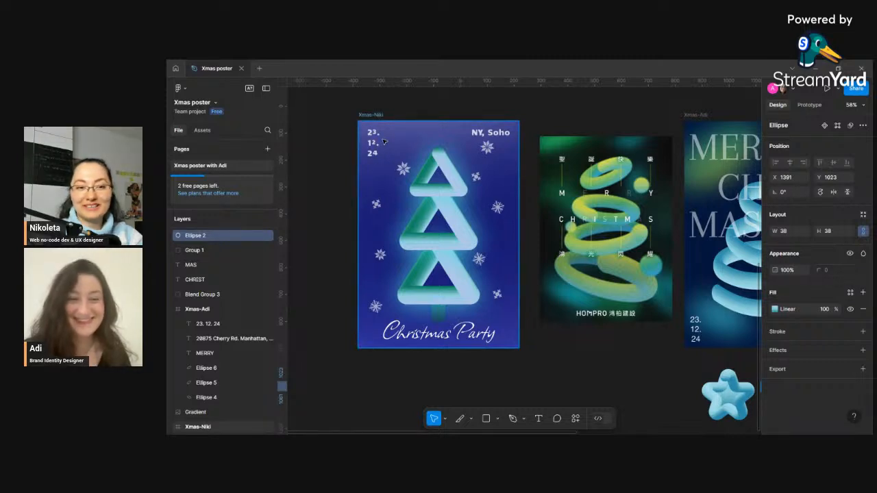
scroll(425, 260, "down", 2)
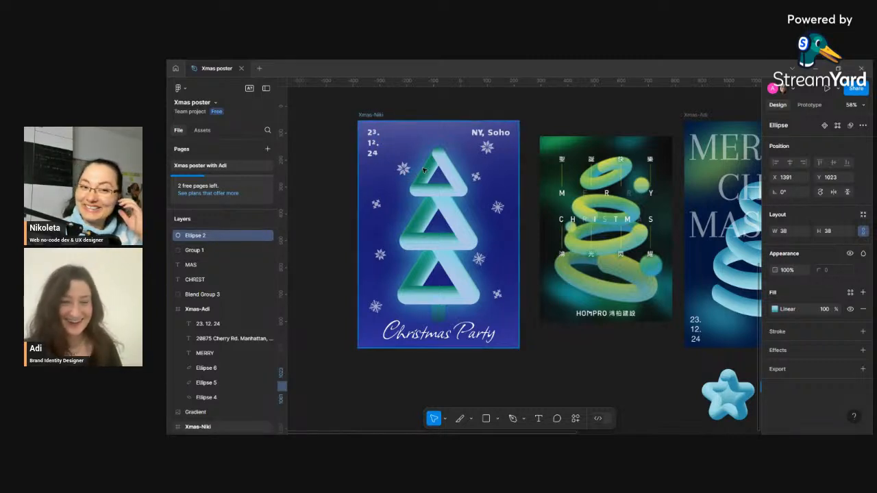
- Set the fill opacity of the Christmas Party title on the Xmas-Niki poster to 80%
left_click(443, 319)
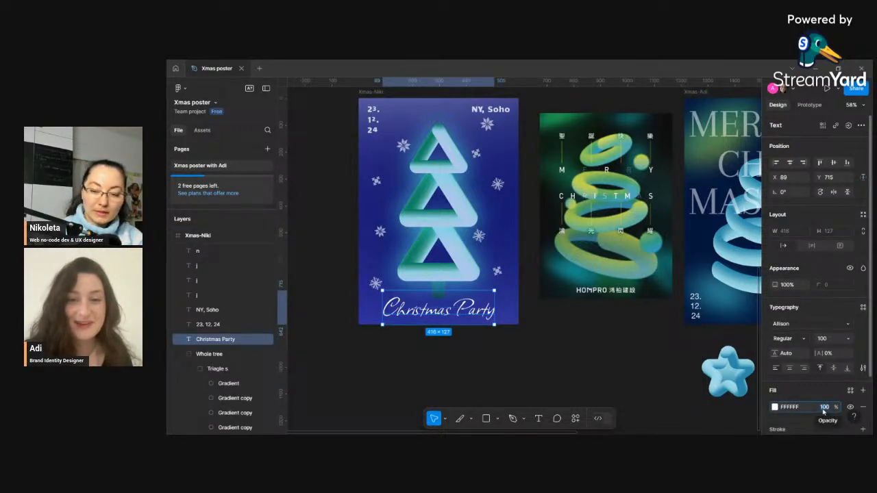
type("80")
key("Return")
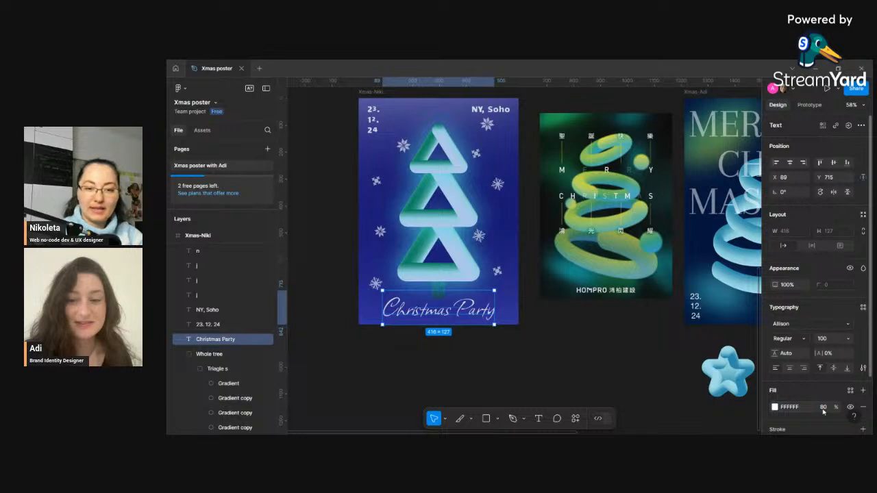
left_click(528, 360)
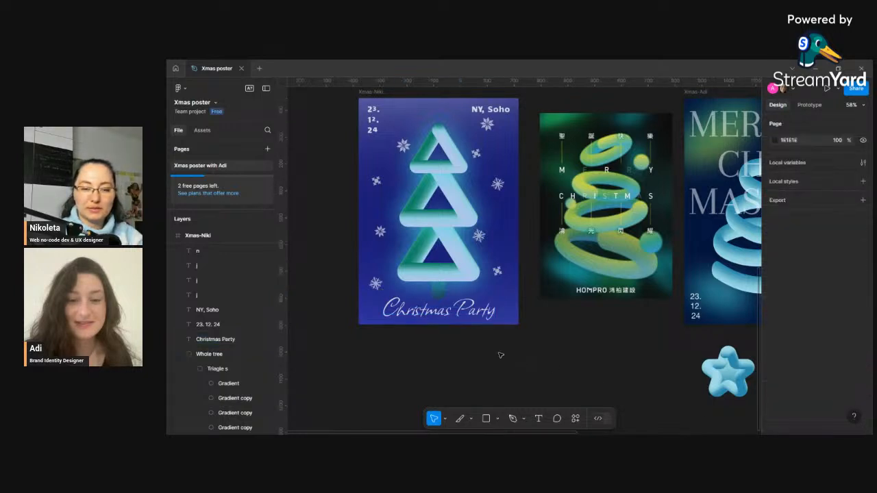
- Zoom in and out on the Xmas-Niki poster to review its title and tree
scroll(500, 355, "down", 3)
scroll(553, 368, "up", 2)
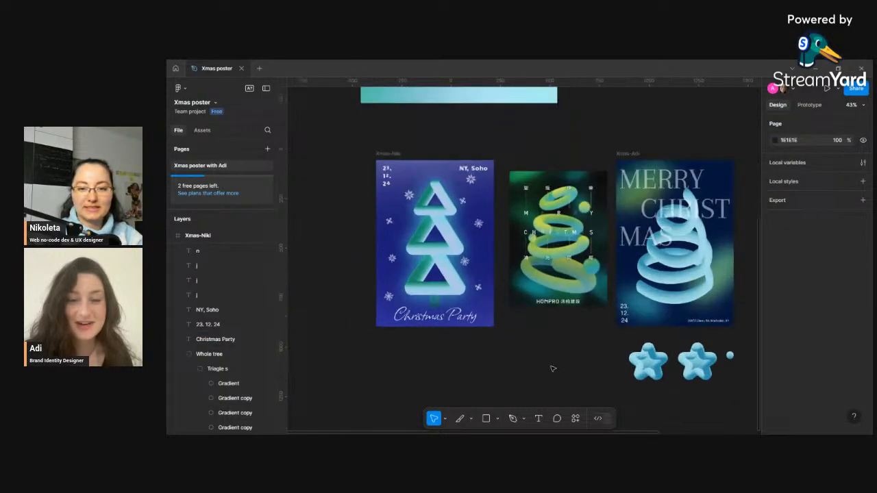
left_click_drag(553, 376, 521, 342)
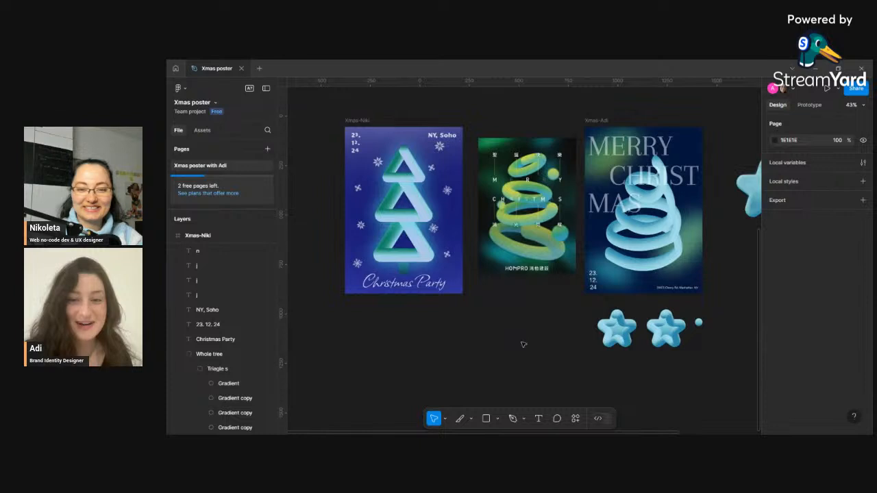
scroll(521, 345, "down", 2)
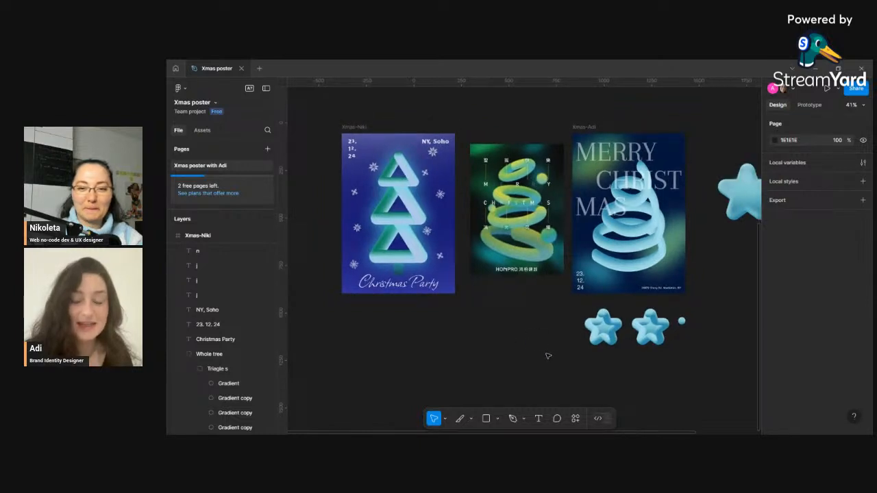
scroll(541, 355, "down", 4)
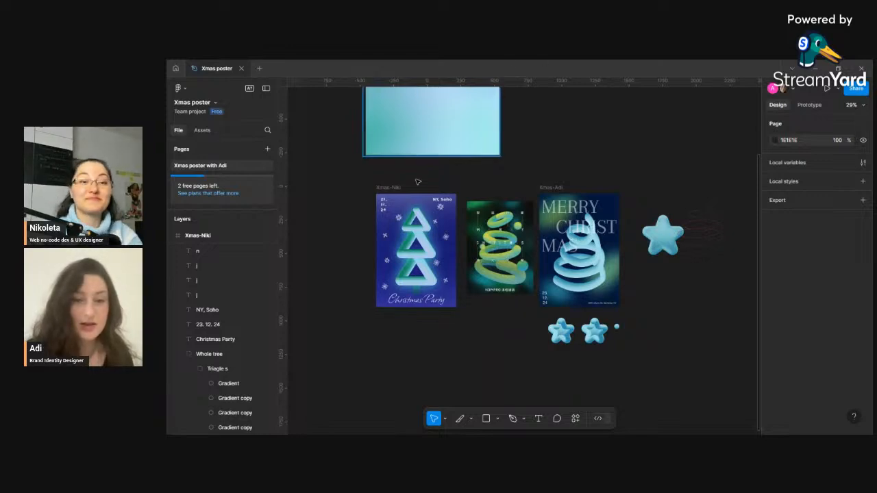
scroll(398, 226, "up", 2)
scroll(398, 226, "up", 5)
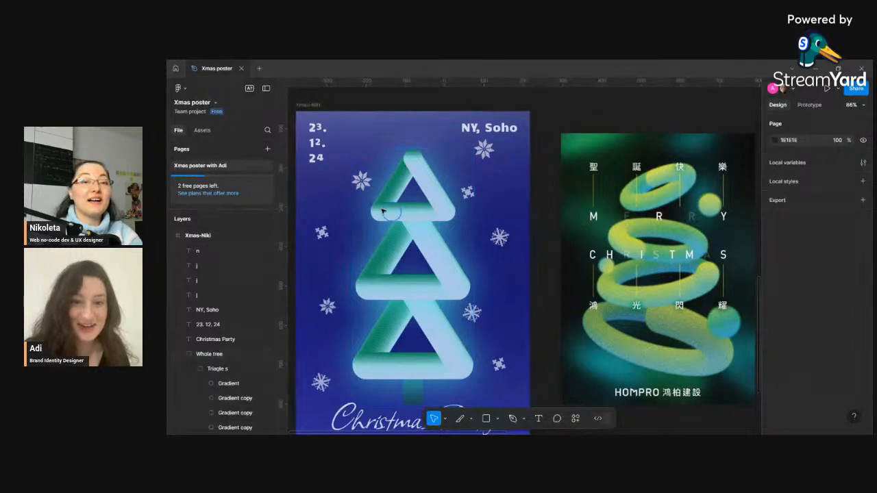
scroll(383, 216, "down", 1)
scroll(421, 249, "down", 3)
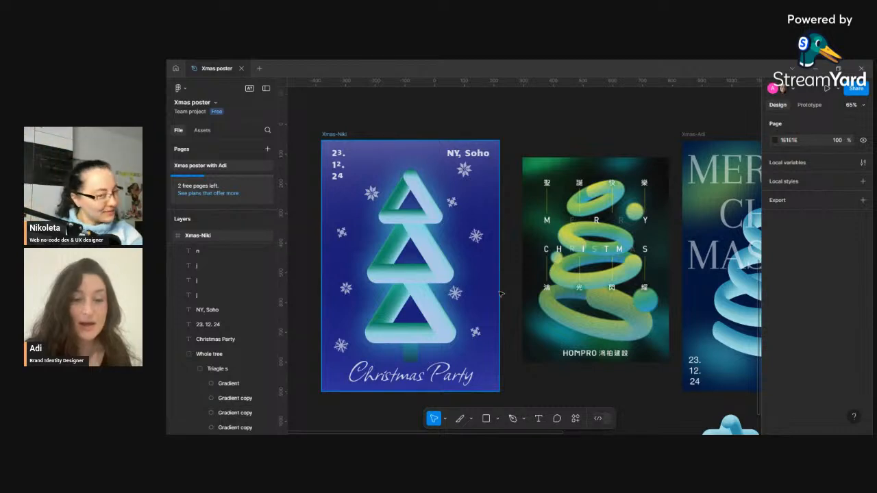
- Select the middle triangle of the Xmas-Niki tree and open its drop shadow settings to inspect them
scroll(475, 276, "down", 3)
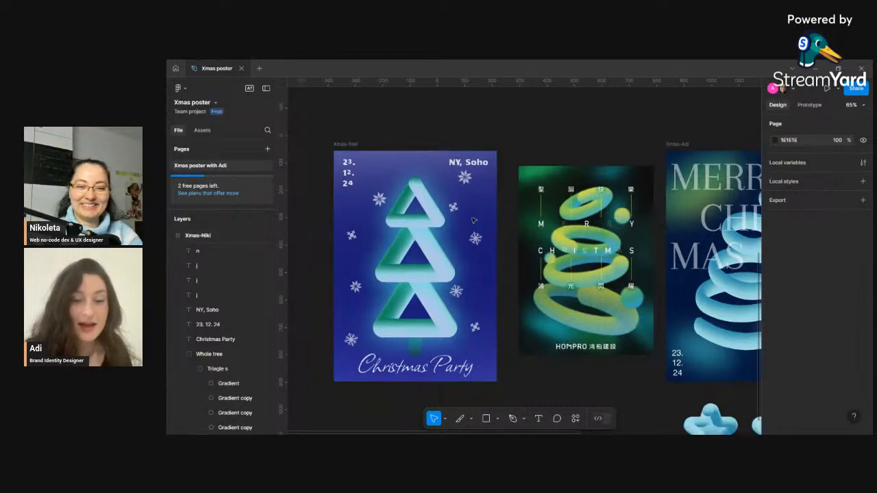
scroll(472, 234, "down", 2)
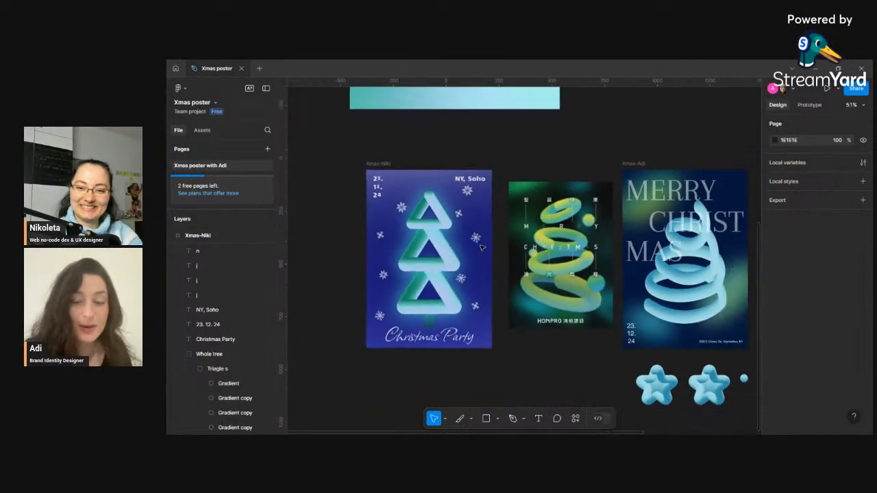
left_click(440, 269)
double_click(441, 269)
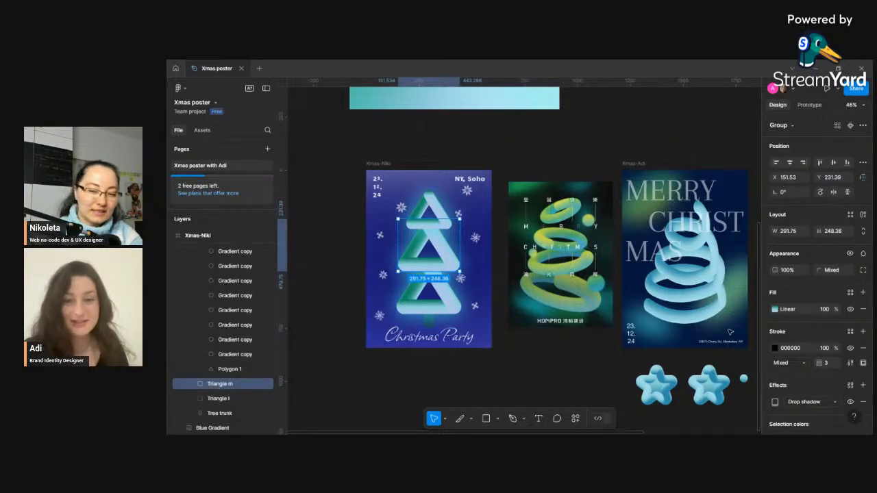
scroll(836, 389, "down", 1)
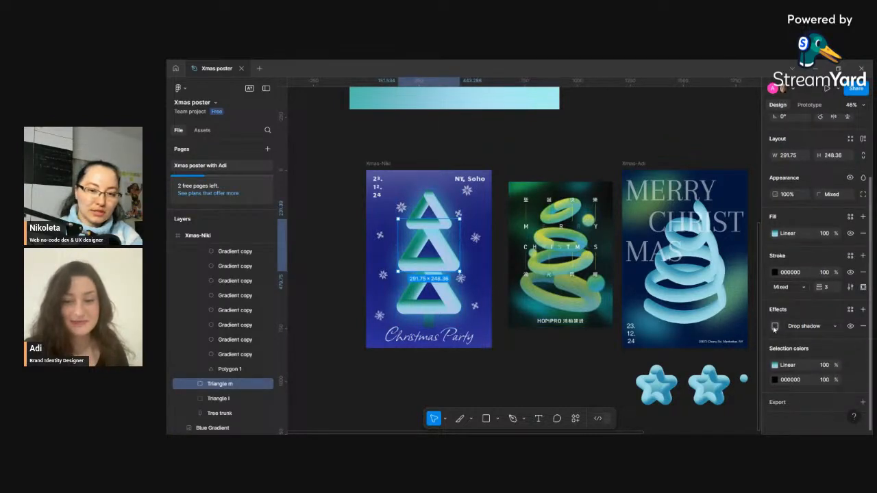
left_click(775, 328)
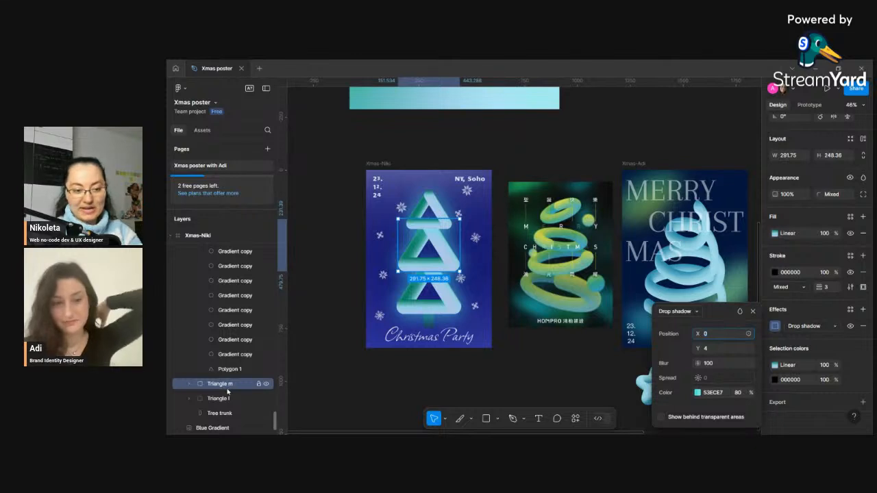
- Select the top triangle and the Xmas-Niki poster frame, then deselect and zoom out across the canvas
left_click(426, 199)
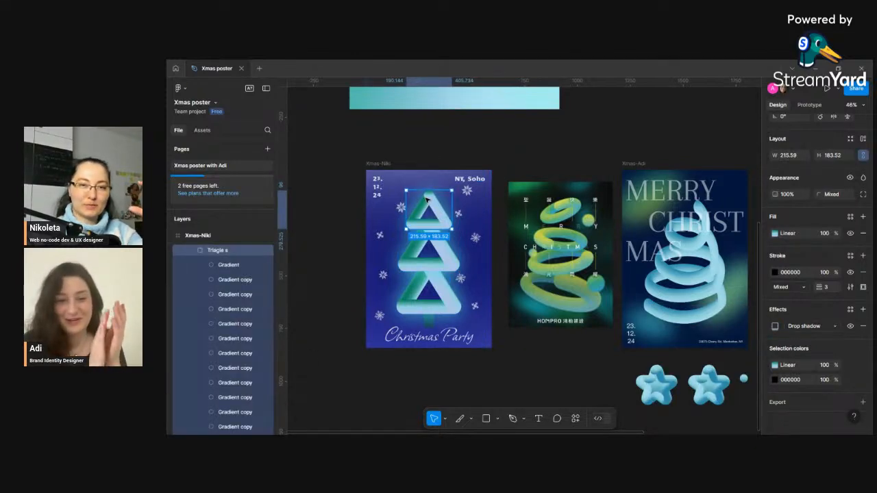
left_click(431, 295)
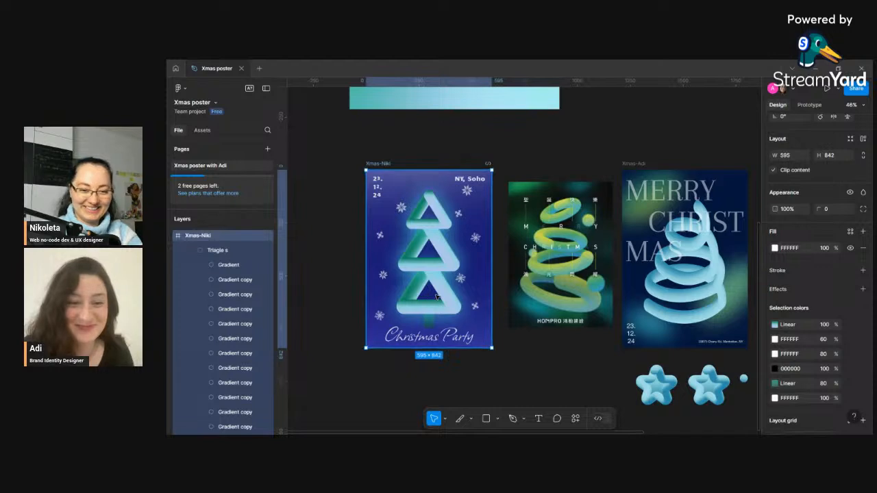
left_click(504, 384)
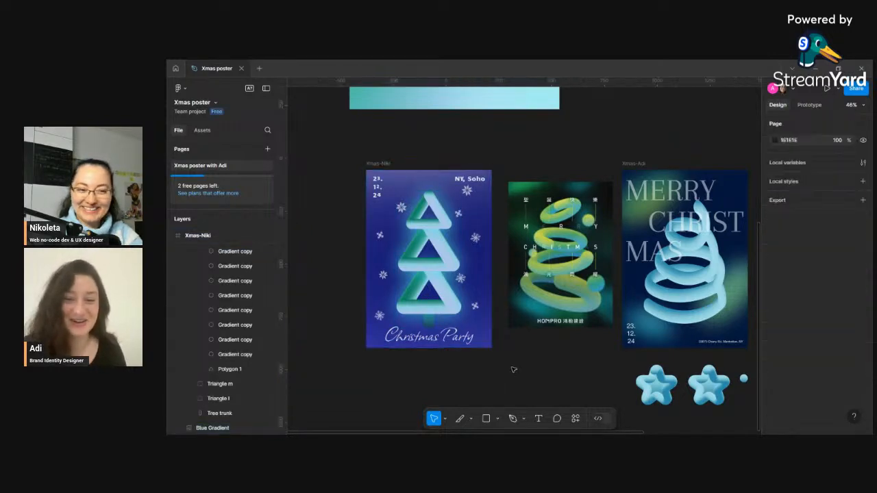
scroll(567, 366, "down", 1)
scroll(542, 360, "down", 1)
scroll(517, 354, "right", 2)
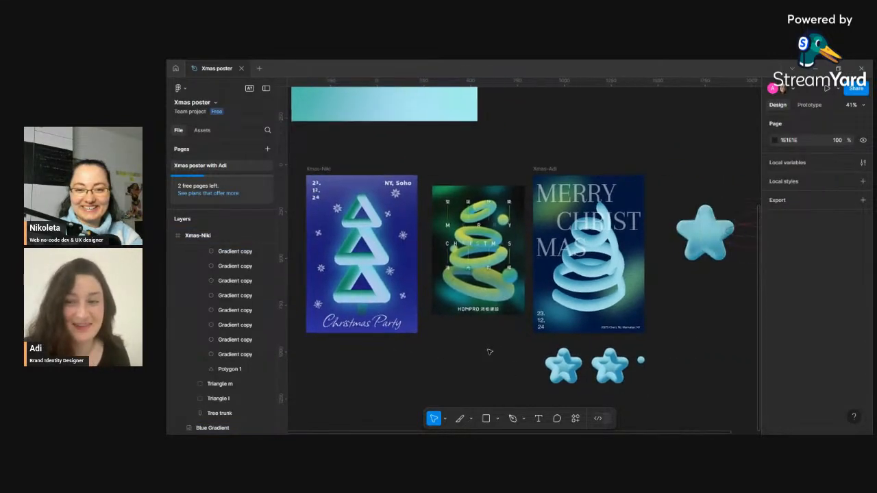